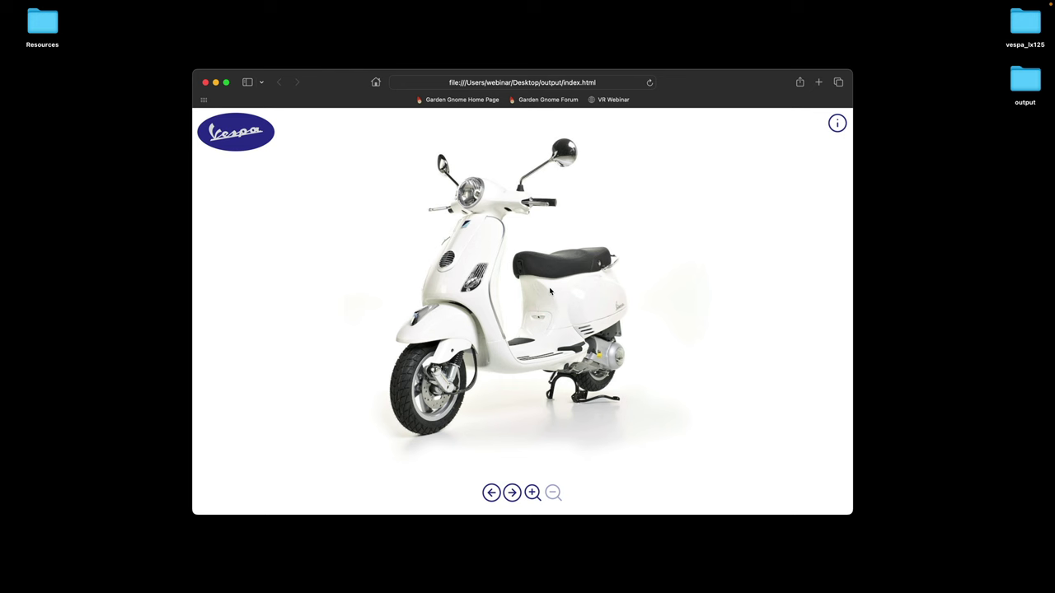
# - Rotate the Vespa scooter and zoom in and out in the finished web output to test its navigation controls
pyautogui.click(368, 249)
pyautogui.click(544, 340)
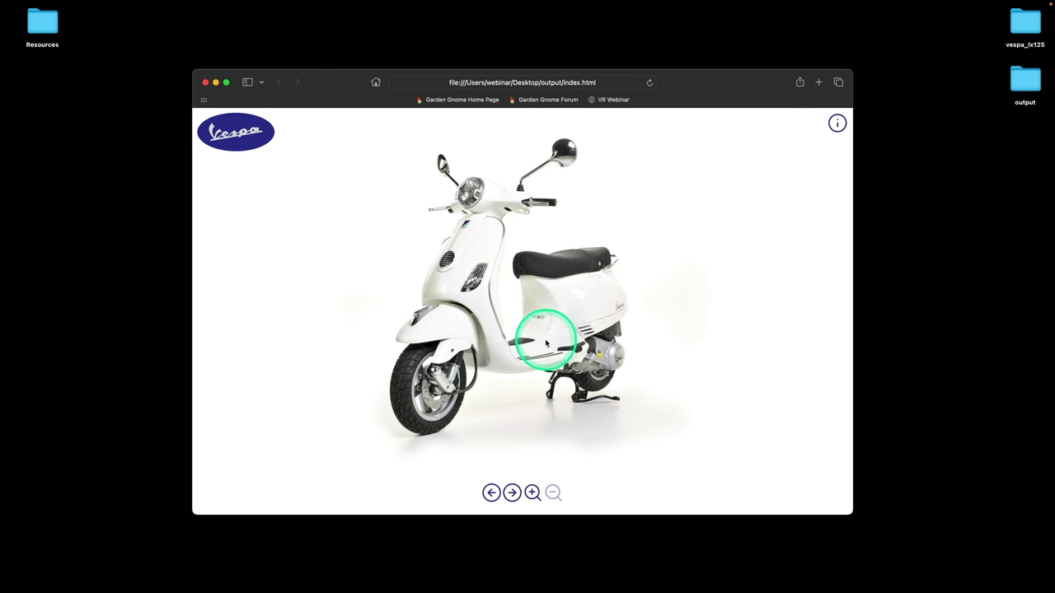
pyautogui.click(491, 493)
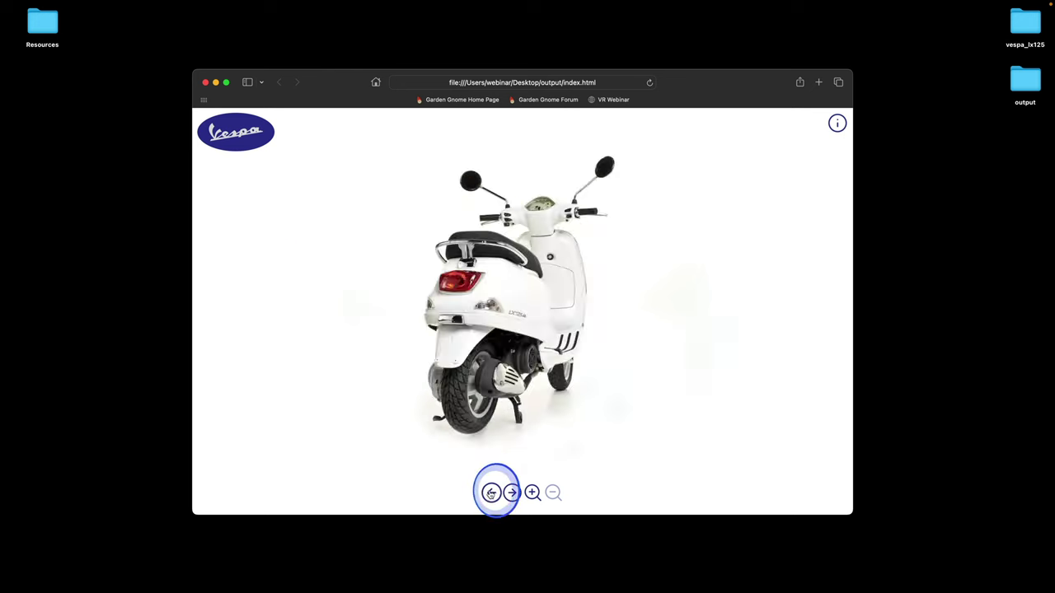
pyautogui.click(532, 493)
pyautogui.click(553, 493)
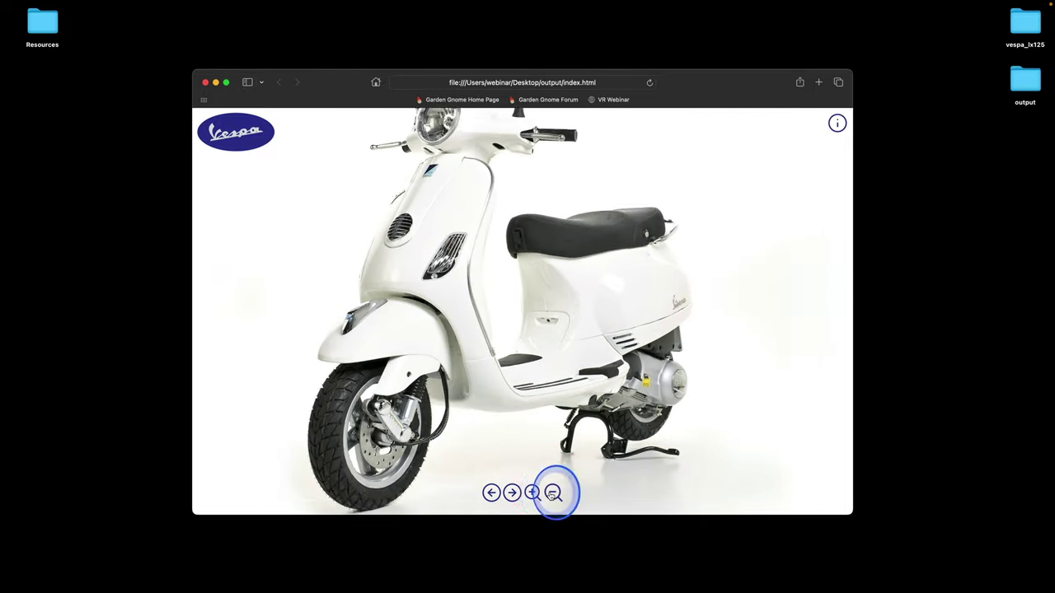
pyautogui.click(533, 492)
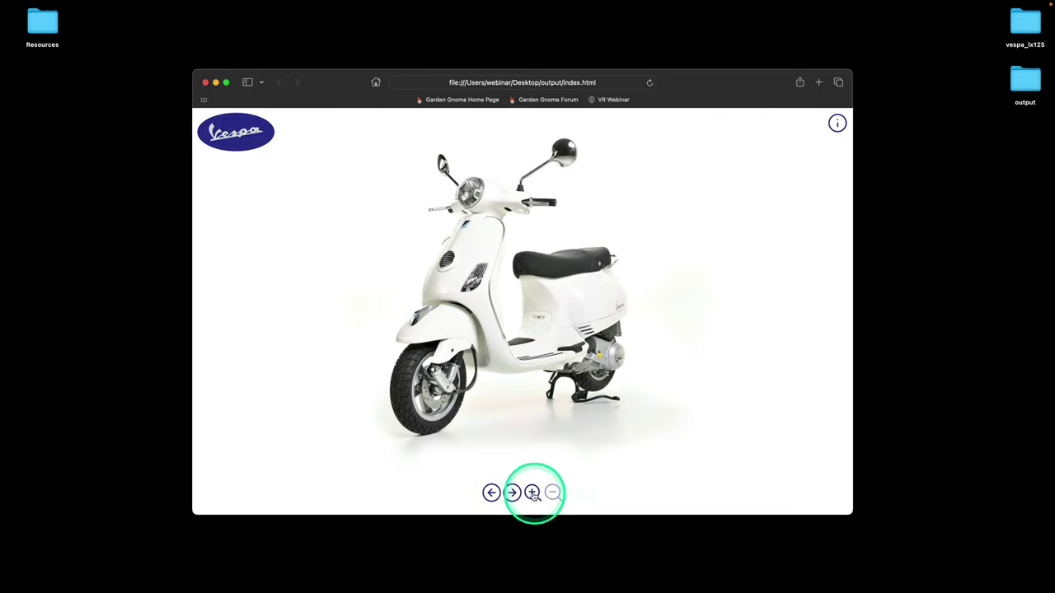
pyautogui.click(532, 493)
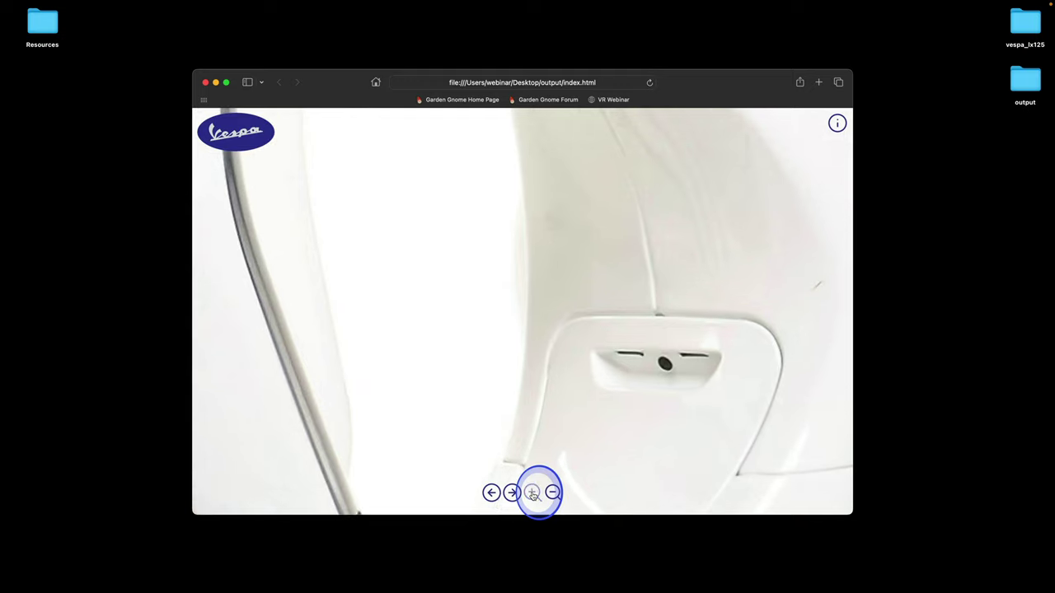
pyautogui.click(553, 493)
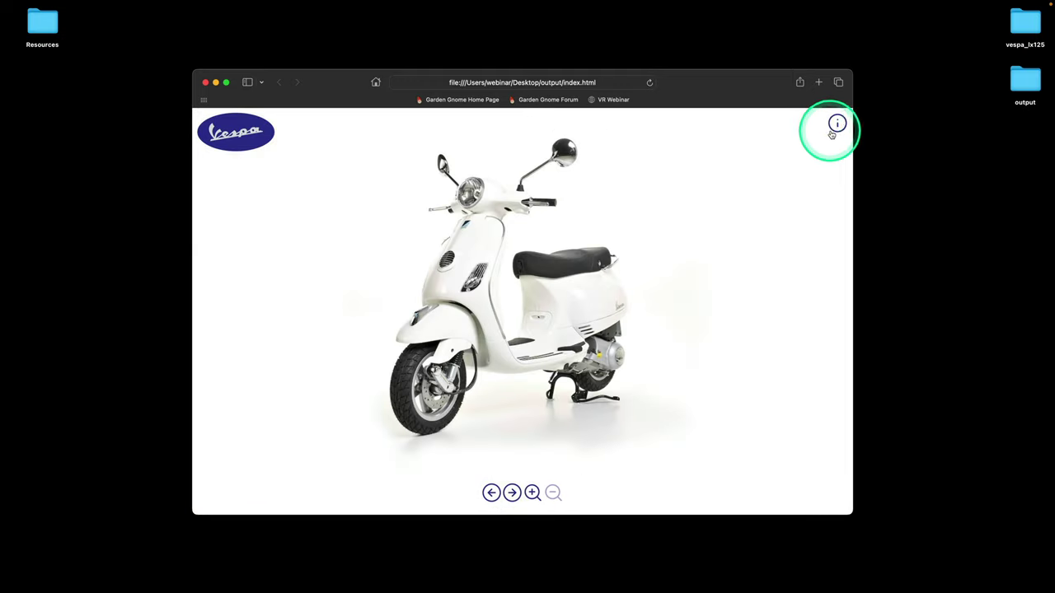
# - Show and hide the info popup in the Vespa web output, slightly shrink the browser window, and close it
pyautogui.click(832, 131)
pyautogui.click(832, 132)
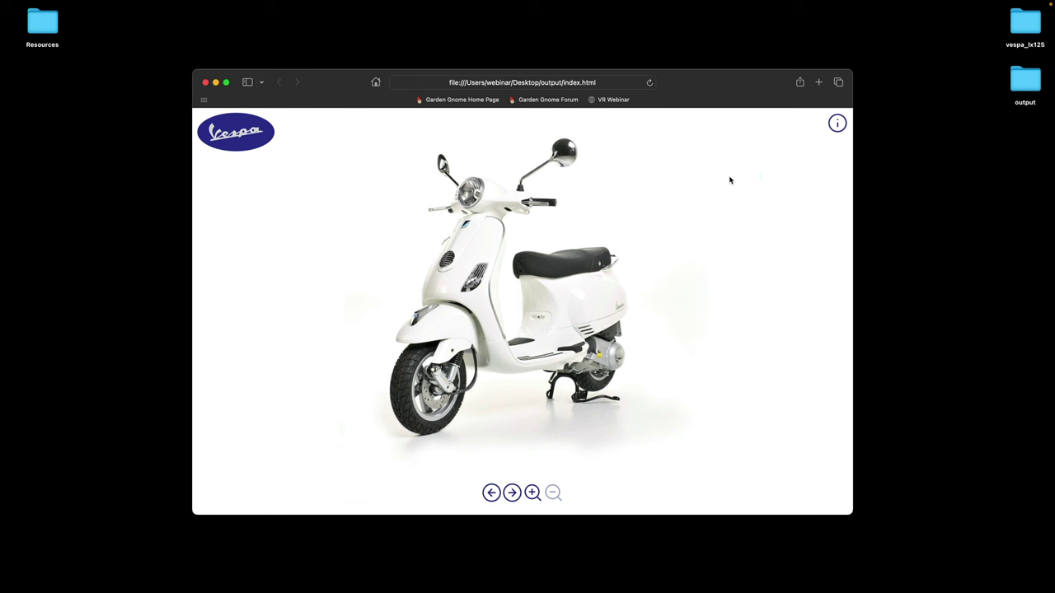
pyautogui.moveTo(851, 513)
pyautogui.mouseDown()
pyautogui.moveTo(616, 467)
pyautogui.moveTo(485, 477)
pyautogui.moveTo(854, 506)
pyautogui.mouseUp()
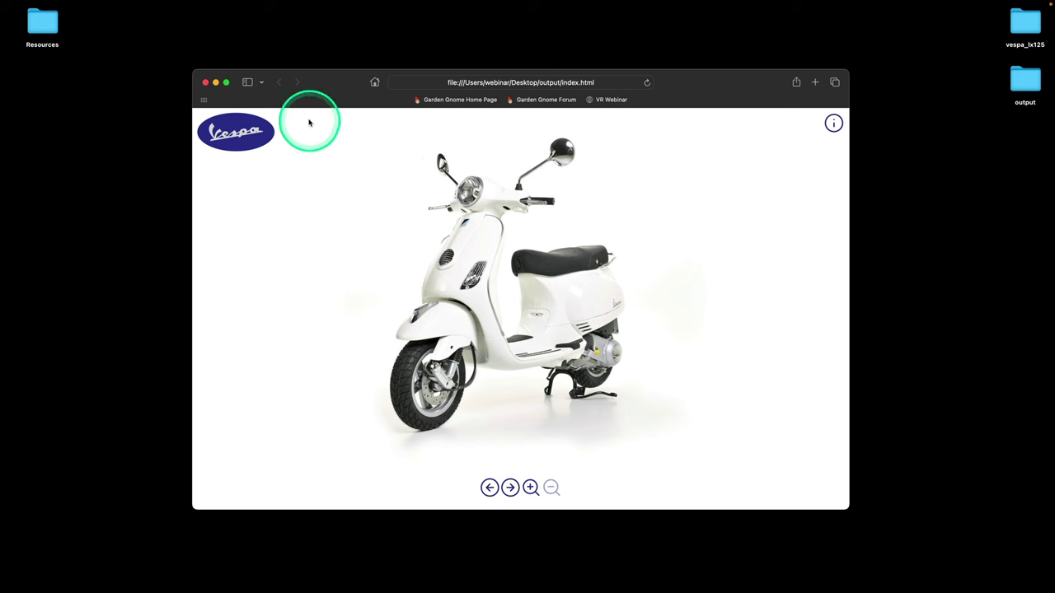
pyautogui.click(205, 83)
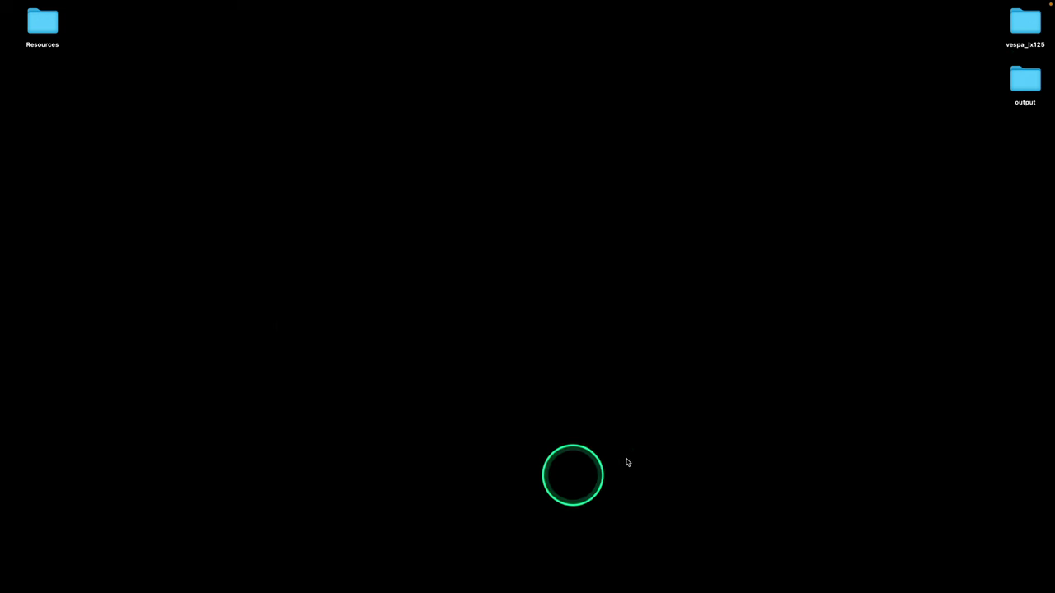
# - Switch to Object2VR and open the recent project vespa_lx125.o2vr
pyautogui.moveTo(605, 577)
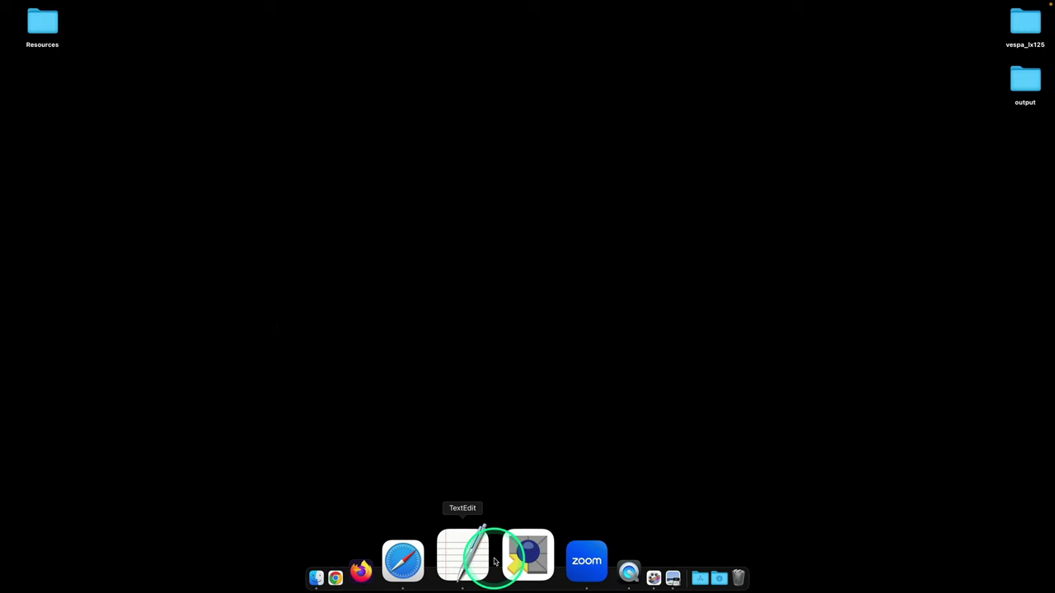
pyautogui.click(506, 554)
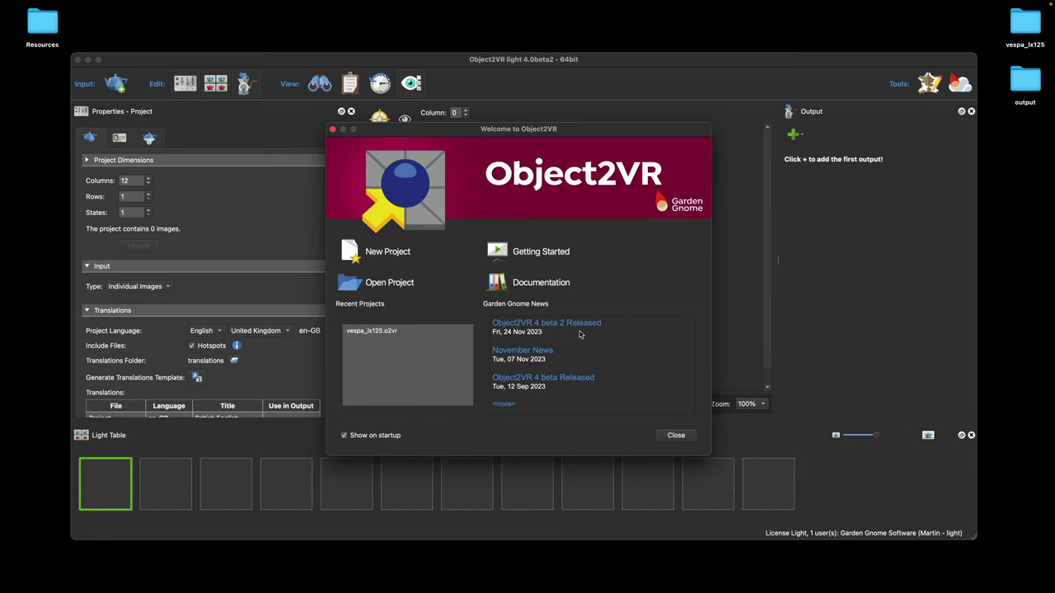
pyautogui.doubleClick(380, 332)
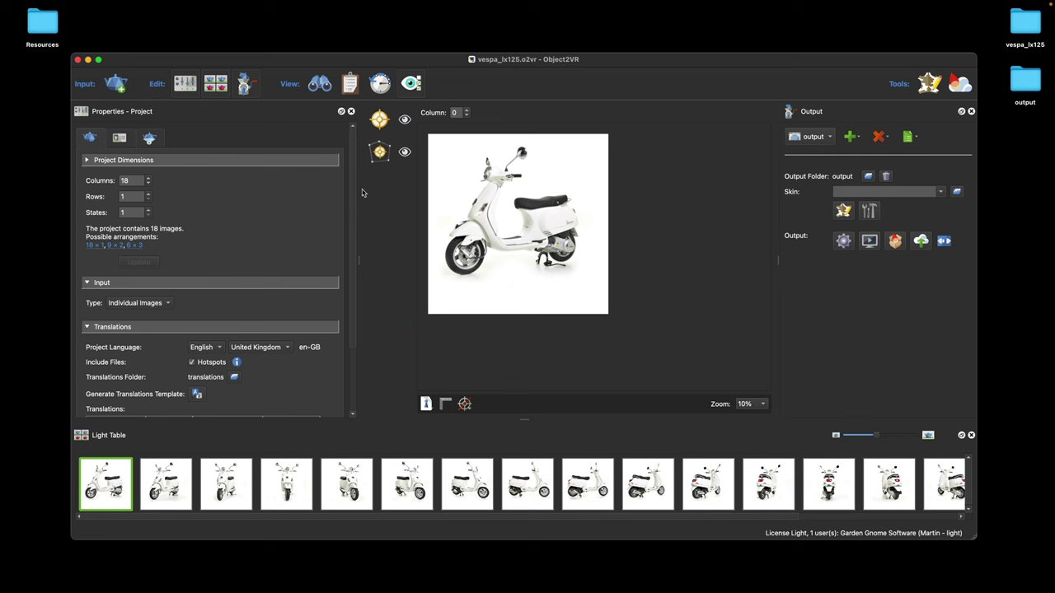
# - Read the full description text in the project's user data and close it without changes
pyautogui.click(120, 139)
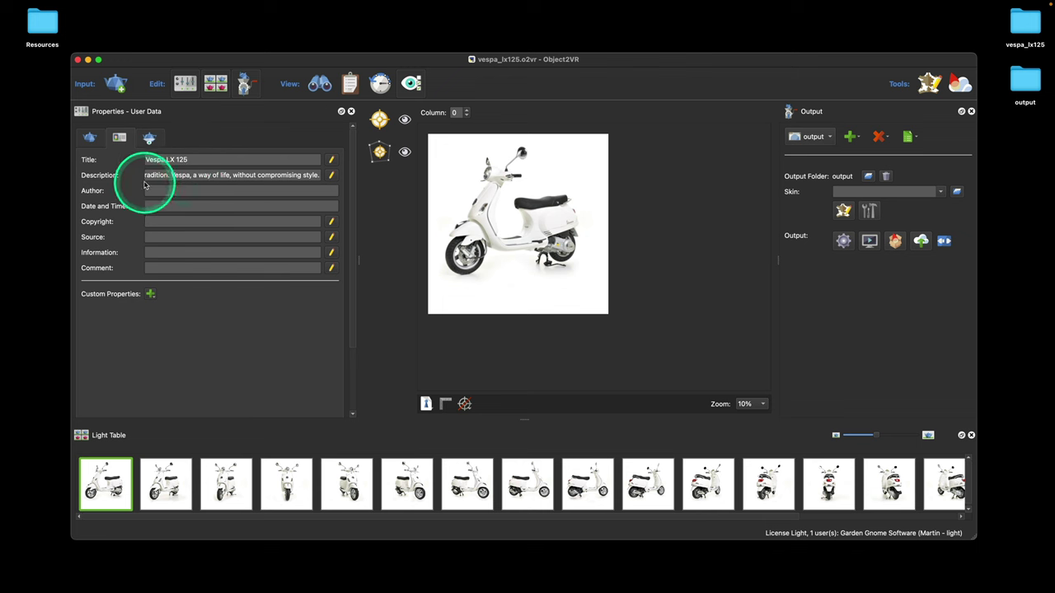
pyautogui.click(331, 176)
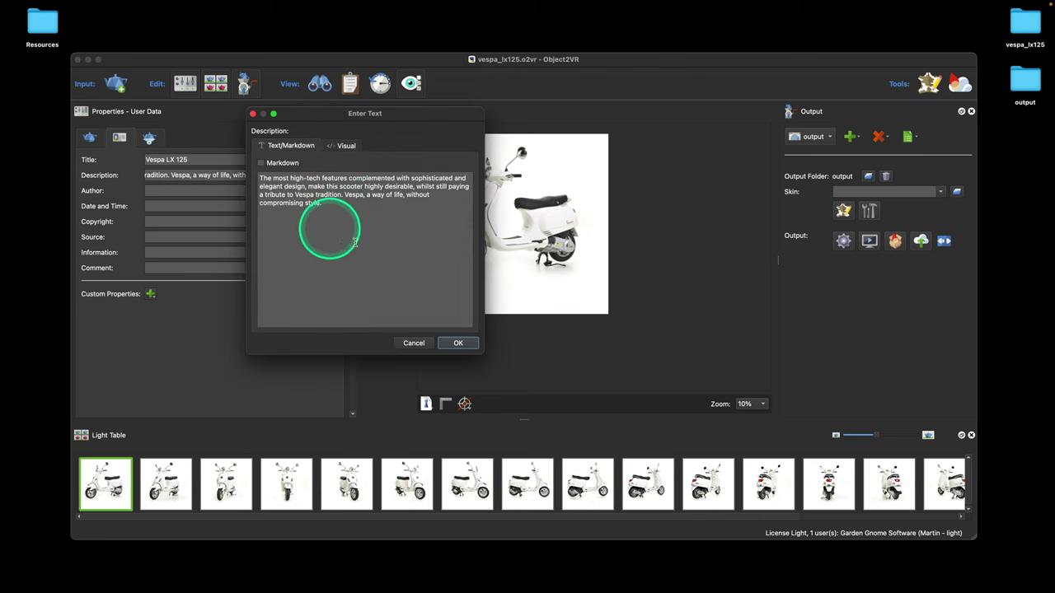
pyautogui.click(414, 343)
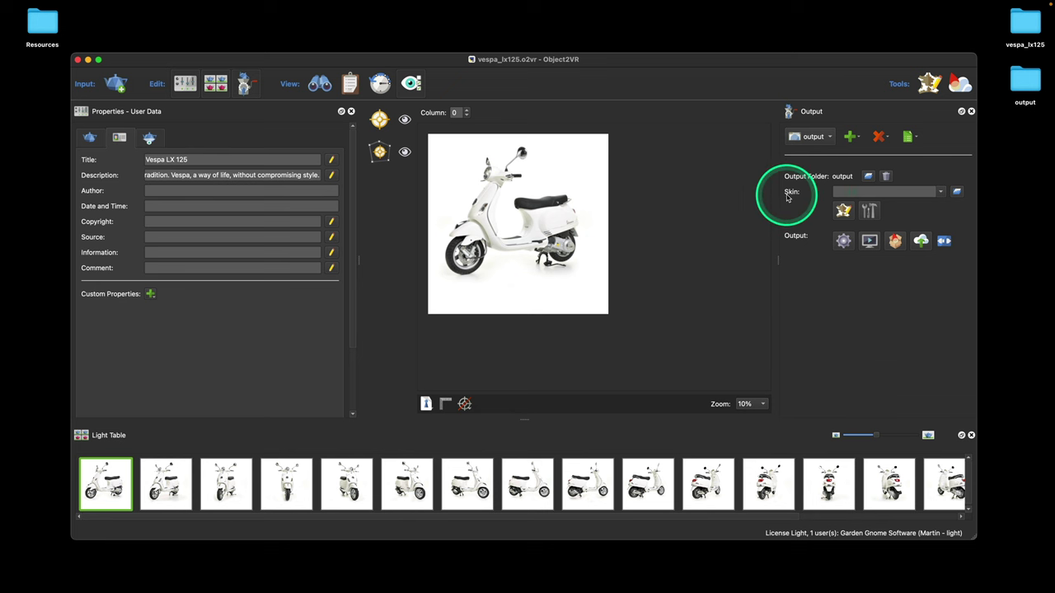
# - Look through the supplied skins, leave the output's skin empty, and open the Skin Editor for a new skin
pyautogui.click(938, 192)
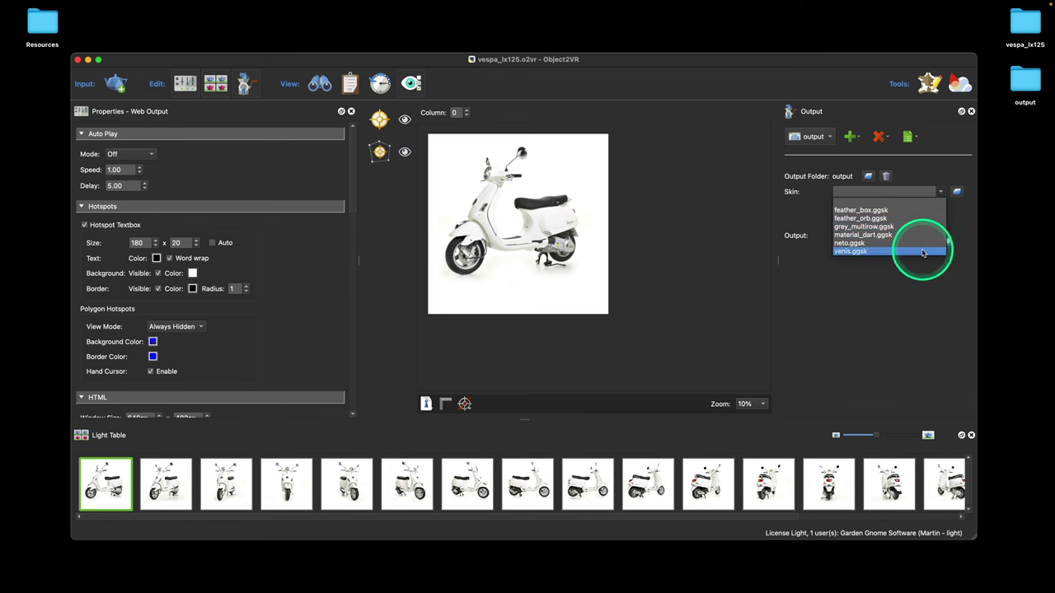
pyautogui.click(879, 195)
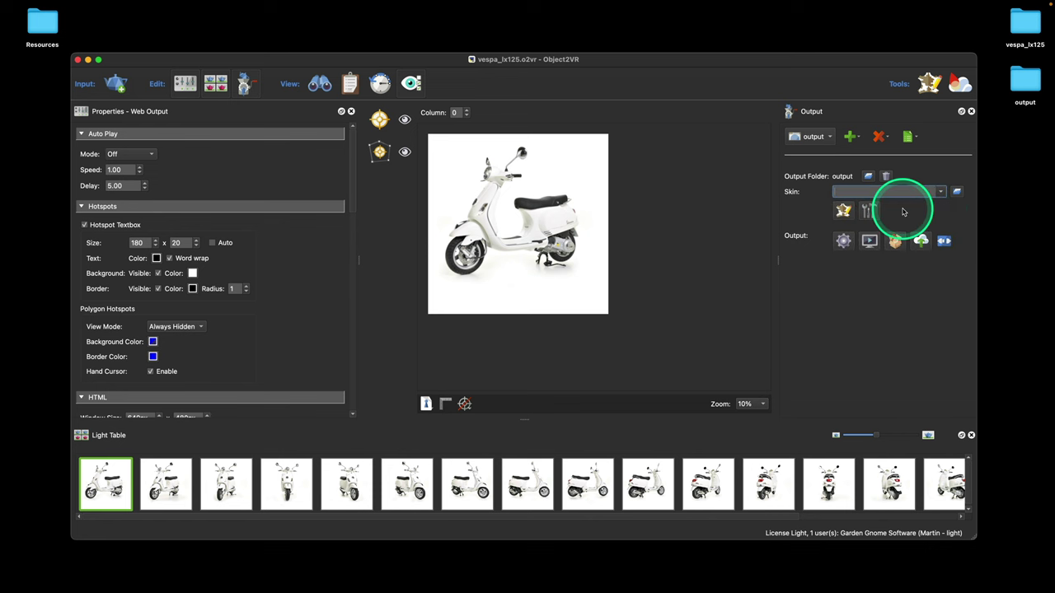
pyautogui.click(844, 211)
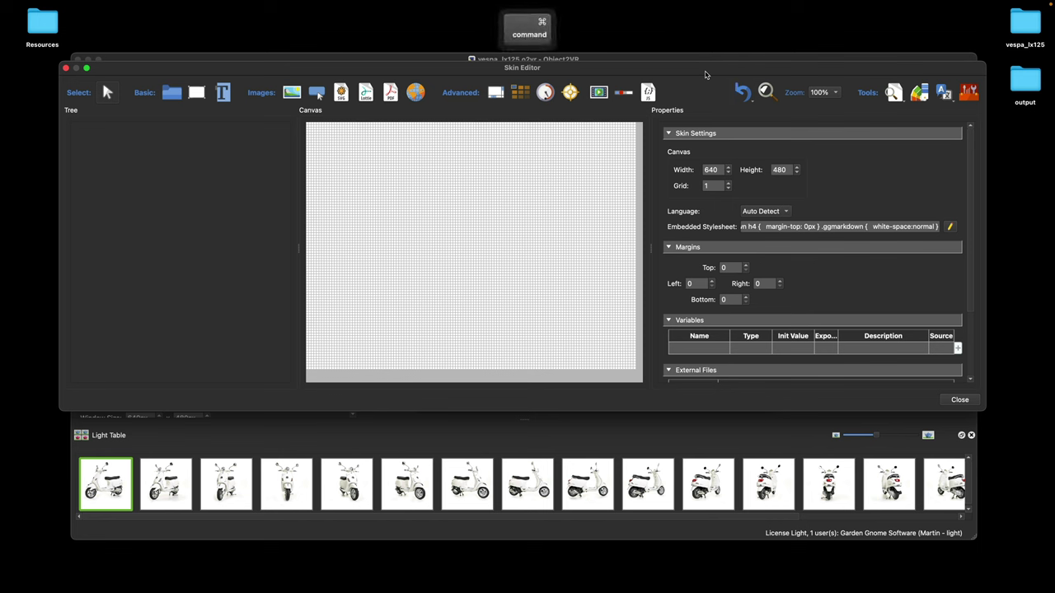
# - Save the new skin as "skin" in the vespa_lx125 folder on the Desktop
pyautogui.press('super+s')
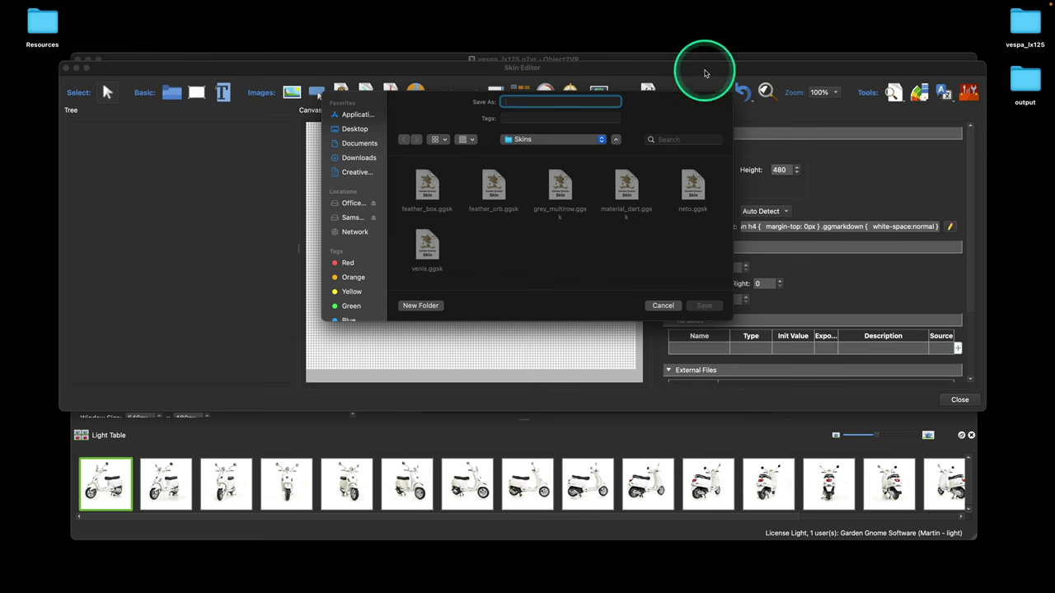
pyautogui.click(354, 129)
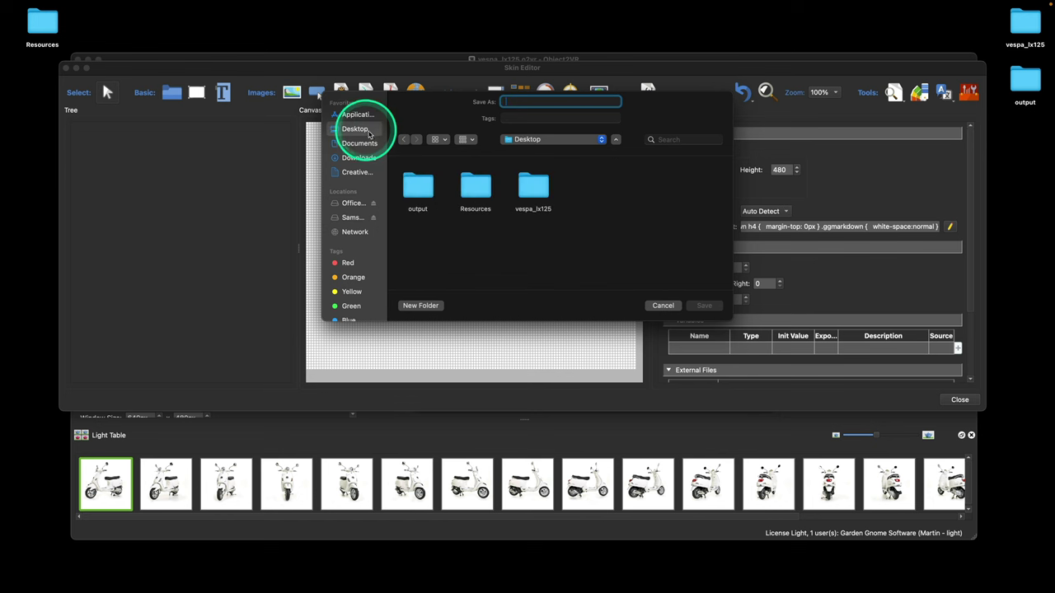
pyautogui.doubleClick(530, 183)
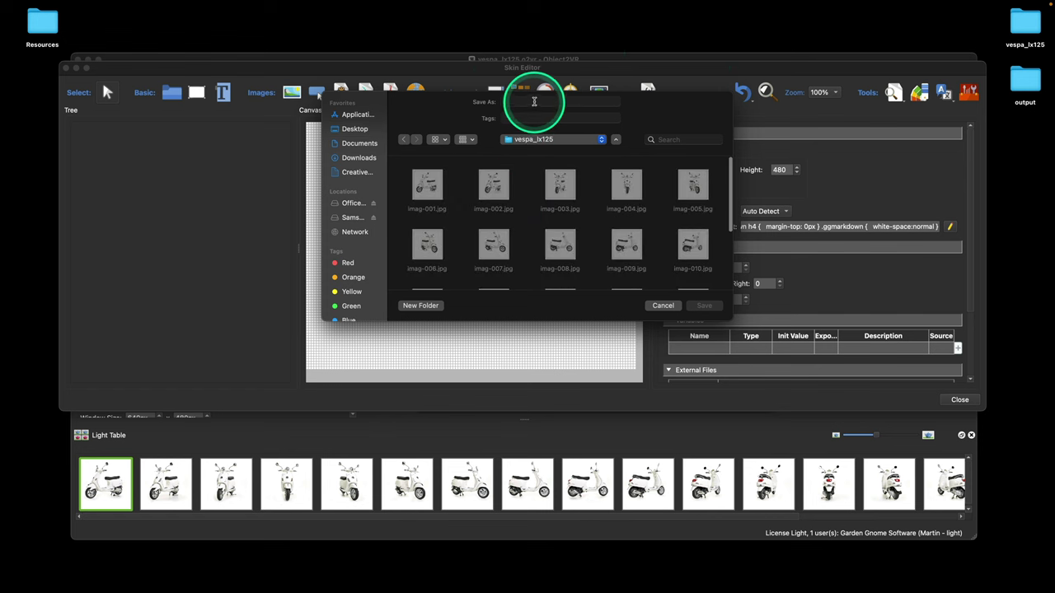
pyautogui.click(534, 102)
pyautogui.write('skin')
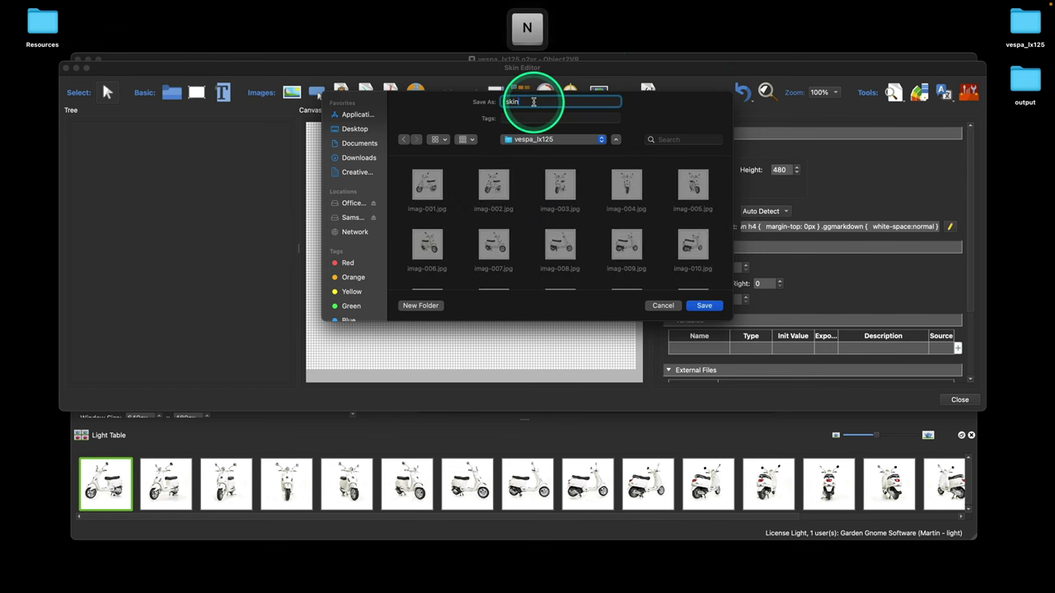
pyautogui.press('Return')
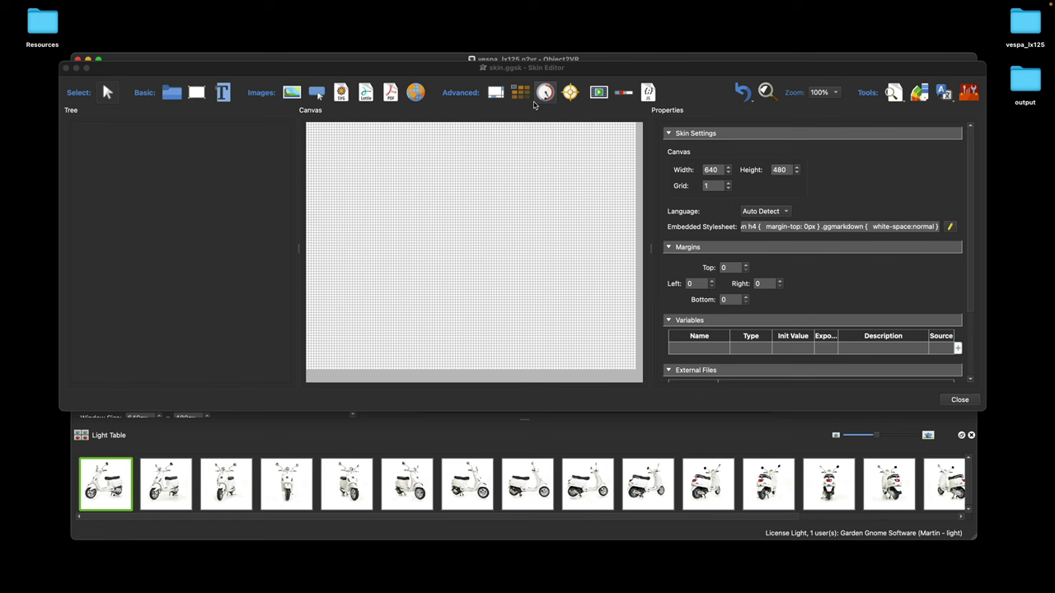
# - Review the skin's canvas, grid, margins, variables and external files settings, keeping the grid at 1
pyautogui.moveTo(533, 105); pyautogui.dragTo(429, 186)
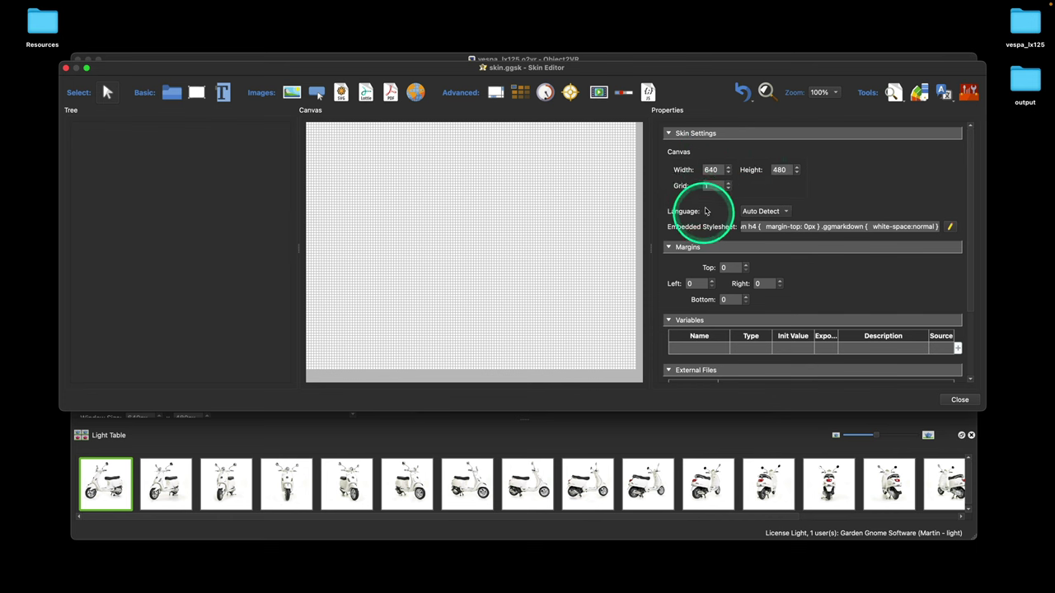
pyautogui.click(729, 184)
pyautogui.click(728, 189)
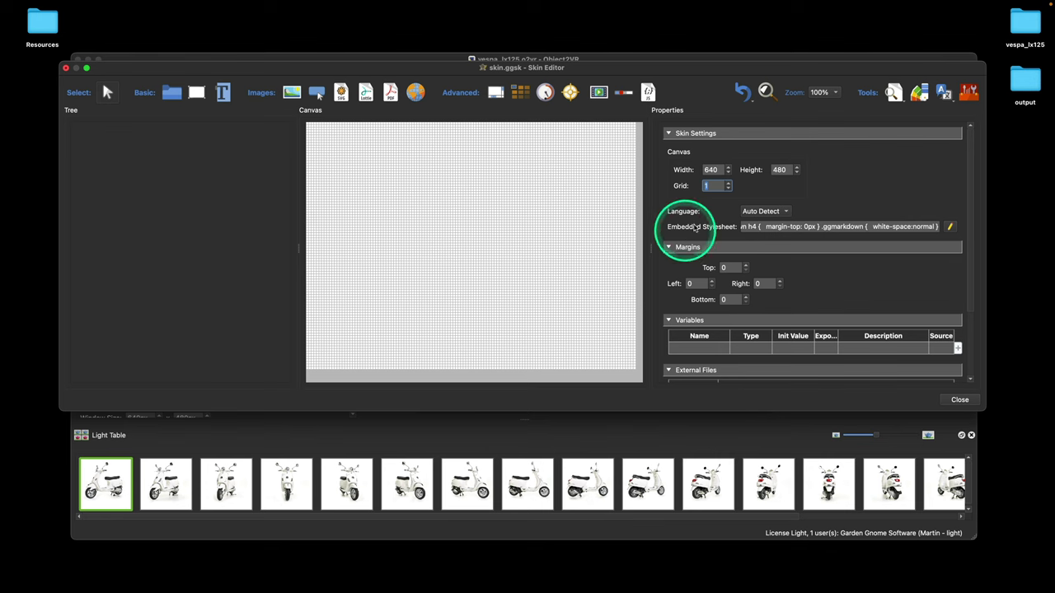
pyautogui.scroll(-1, 804, 266)
pyautogui.scroll(-5, 726, 247)
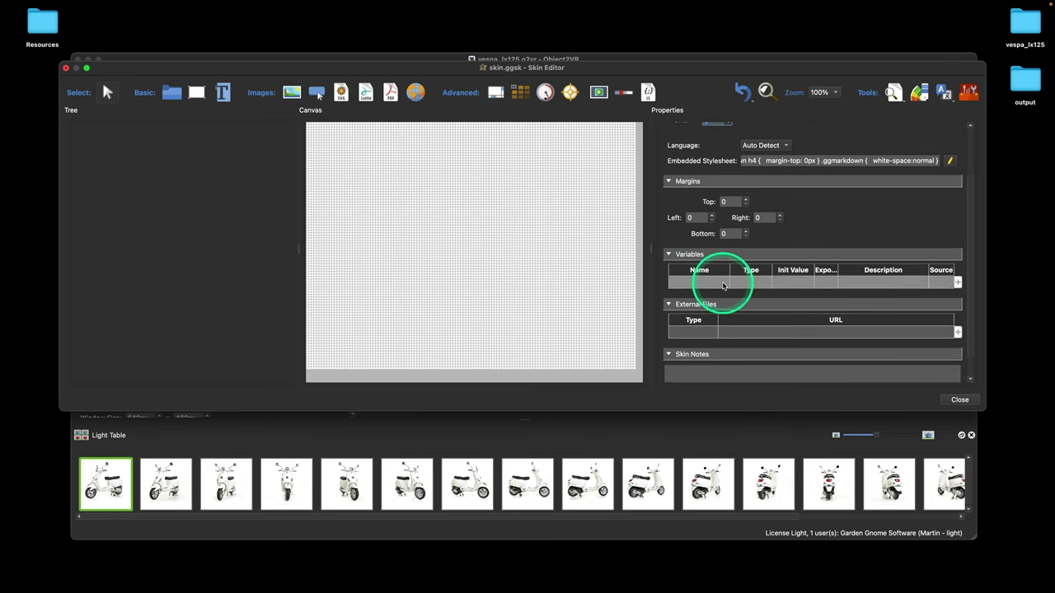
pyautogui.scroll(5, 724, 281)
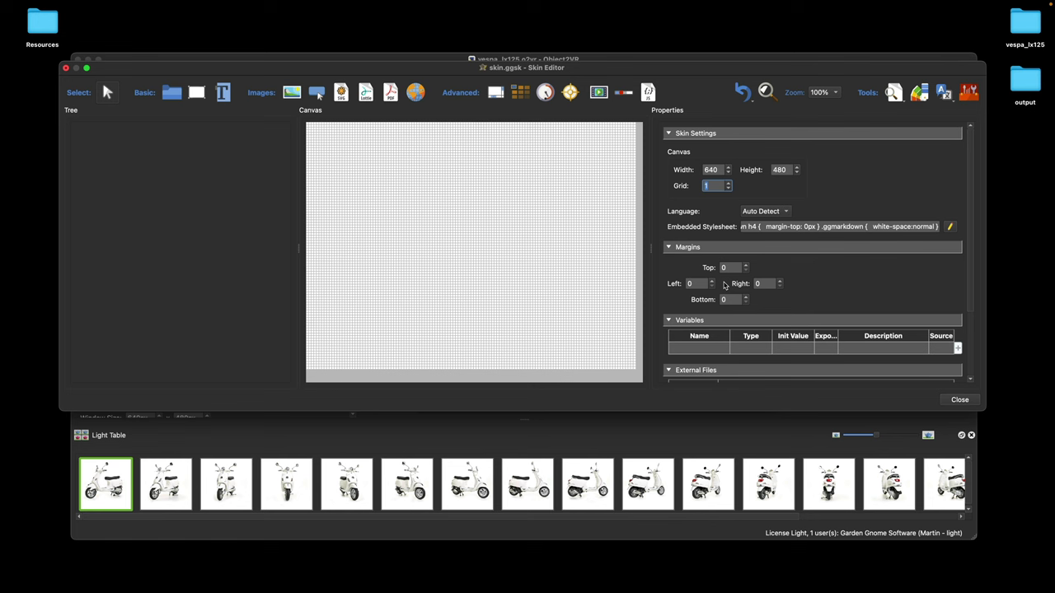
# - Draw a trial container about 106 by 104 pixels and a trial rectangle about 49 by 51 pixels, deleting each one
pyautogui.click(172, 93)
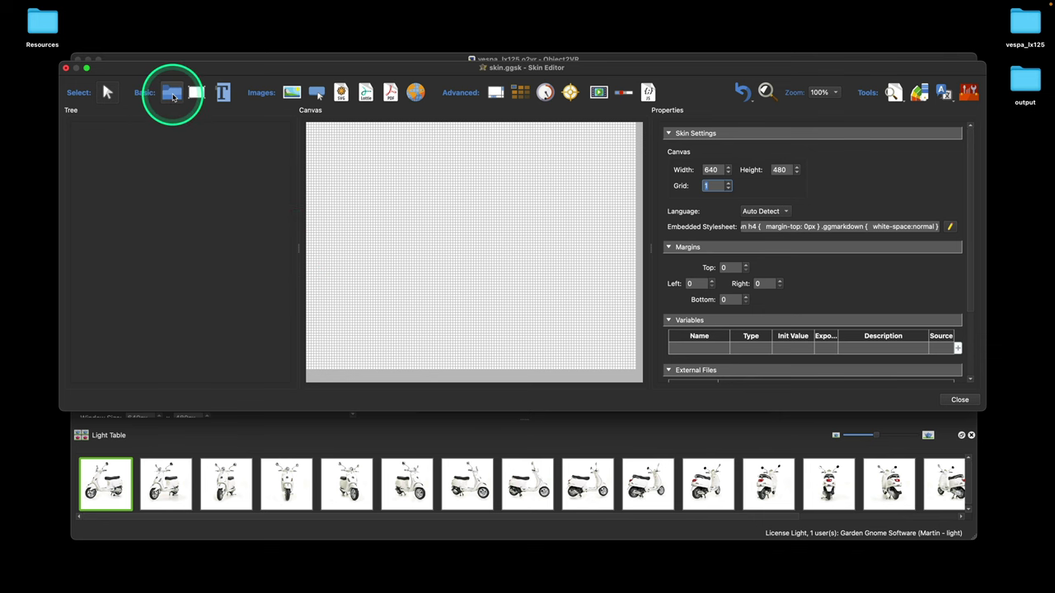
pyautogui.moveTo(328, 145); pyautogui.dragTo(384, 195)
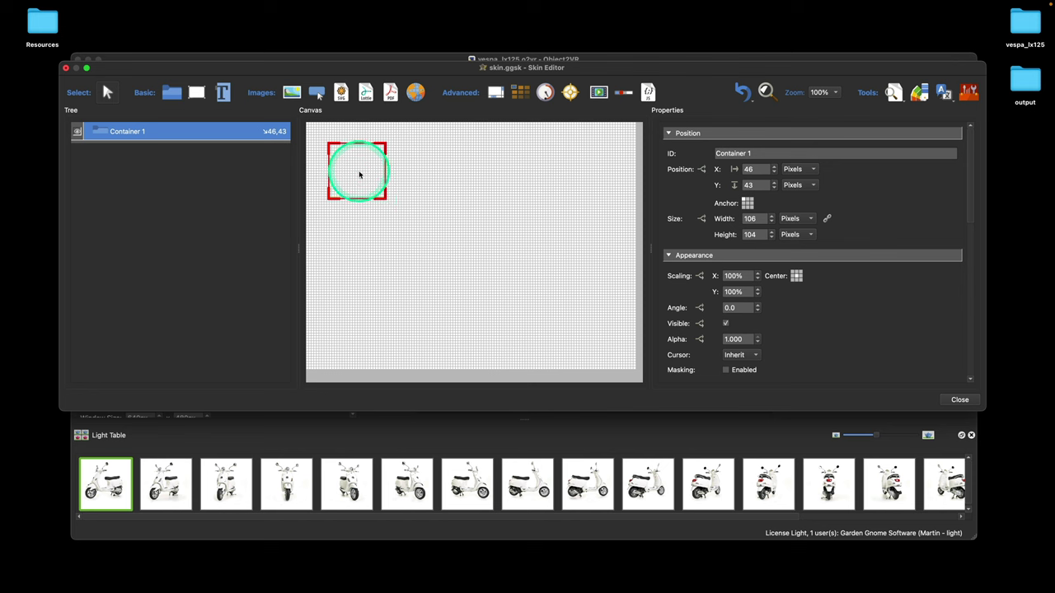
pyautogui.press('Delete')
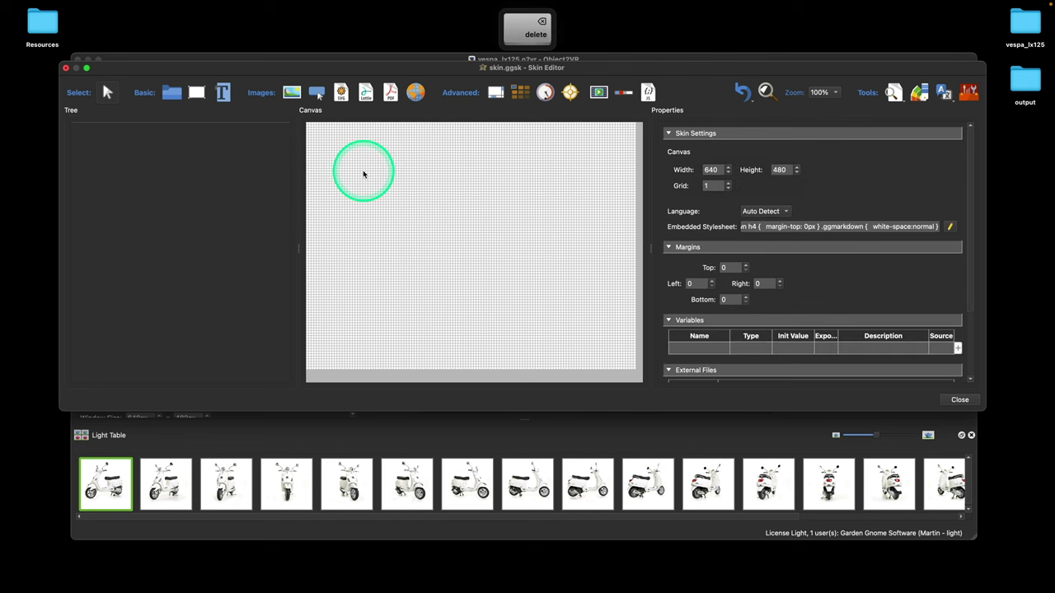
pyautogui.moveTo(347, 163); pyautogui.dragTo(374, 188)
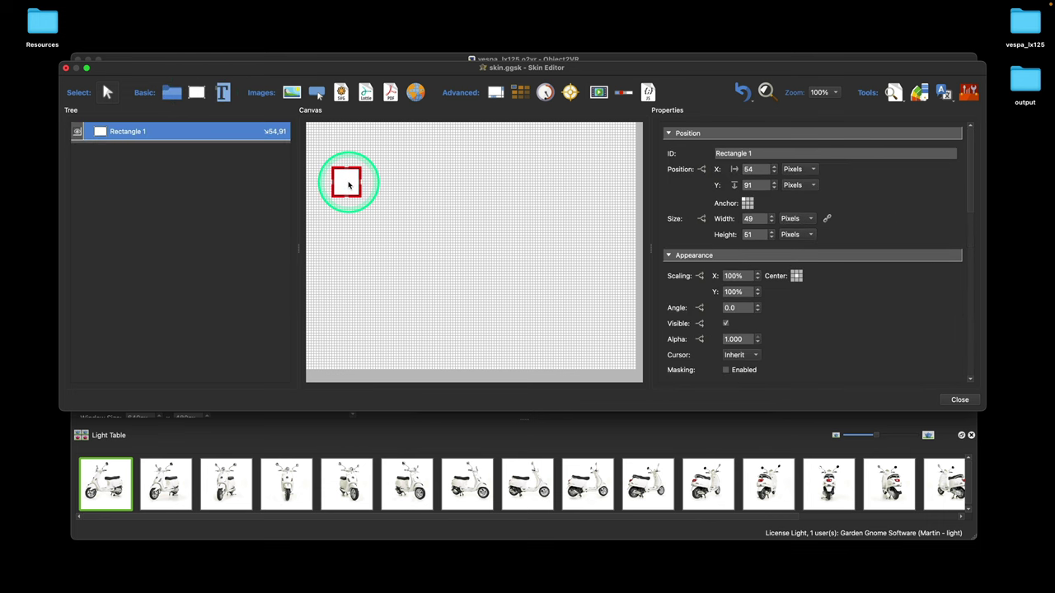
pyautogui.press('BackSpace')
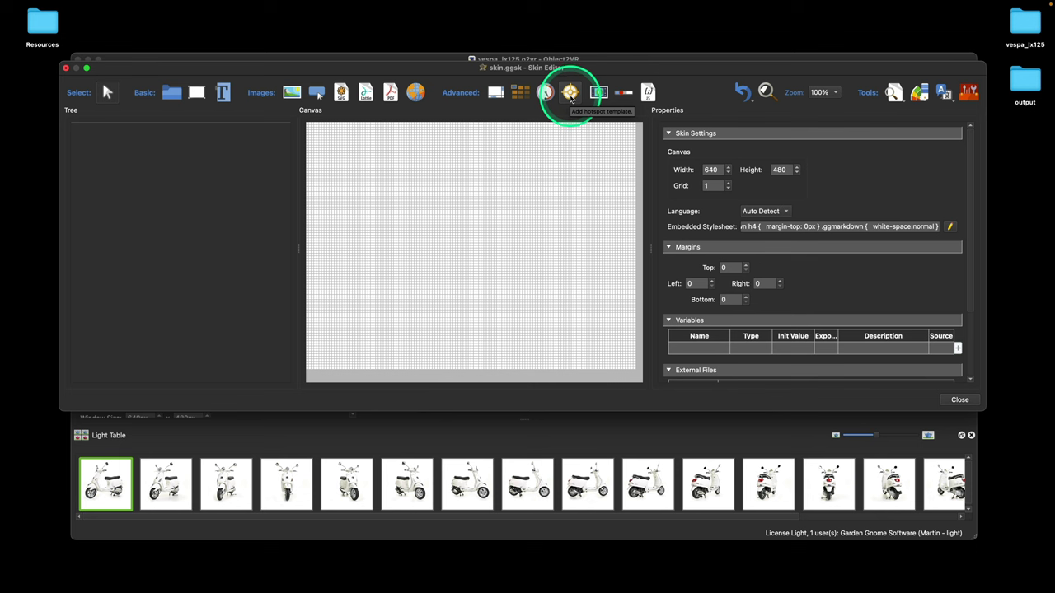
# - Open the Components Toolbox and examine the Feather Box Point Hotspots and Feather Box Controller components
pyautogui.click(969, 94)
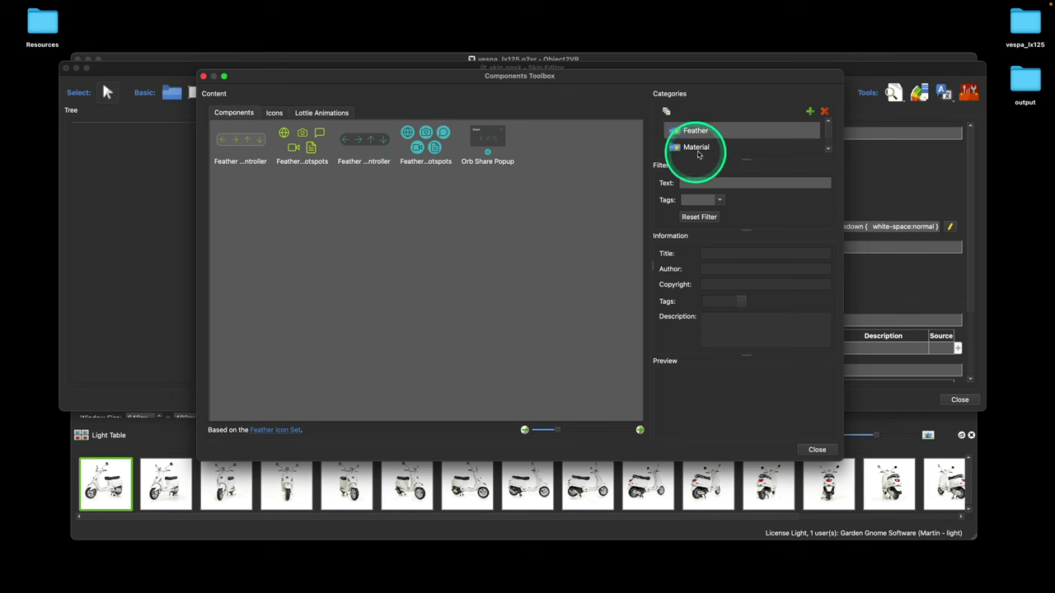
pyautogui.click(306, 147)
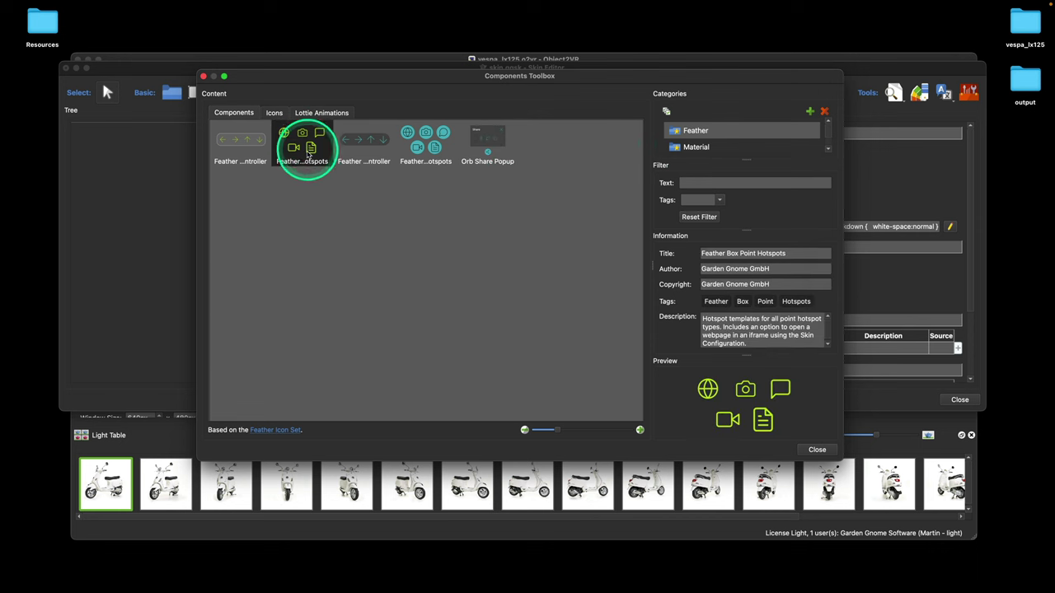
pyautogui.click(236, 141)
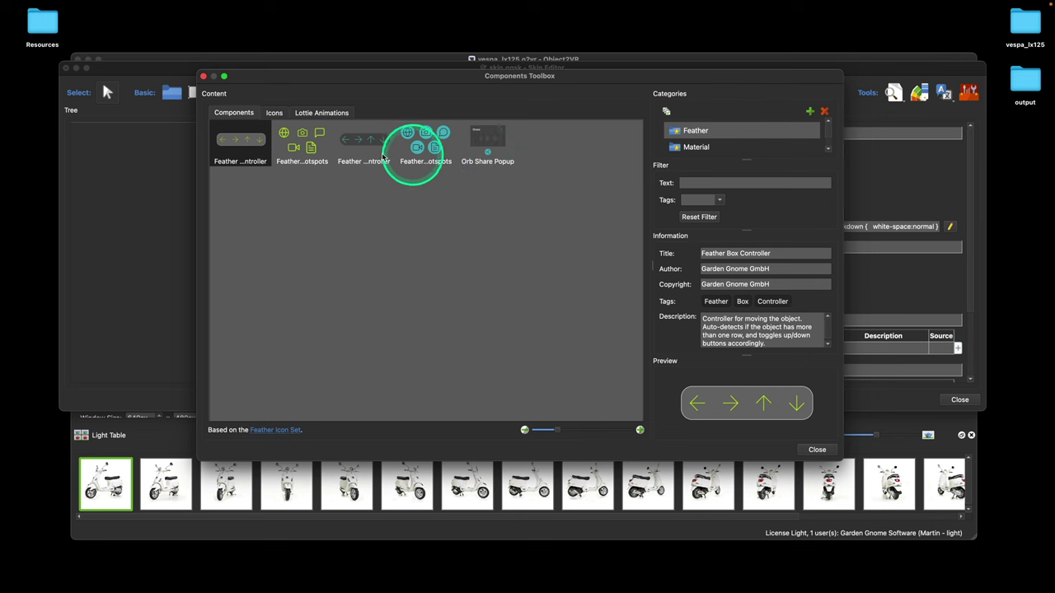
# - Look through the Material category's components, then browse the Feather category's icon set
pyautogui.scroll(-1, 711, 144)
pyautogui.click(707, 137)
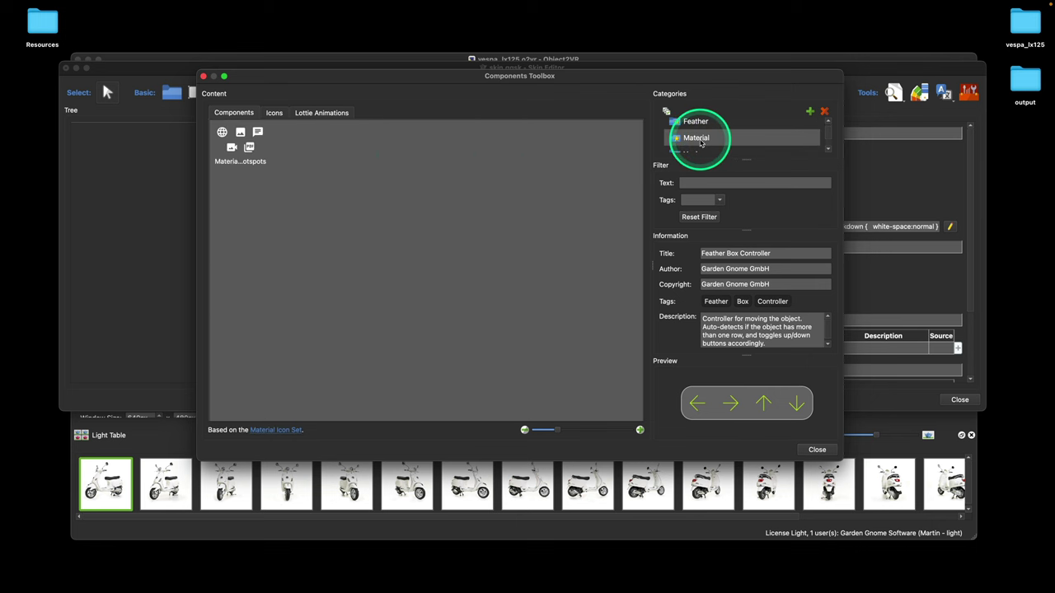
pyautogui.scroll(1, 701, 151)
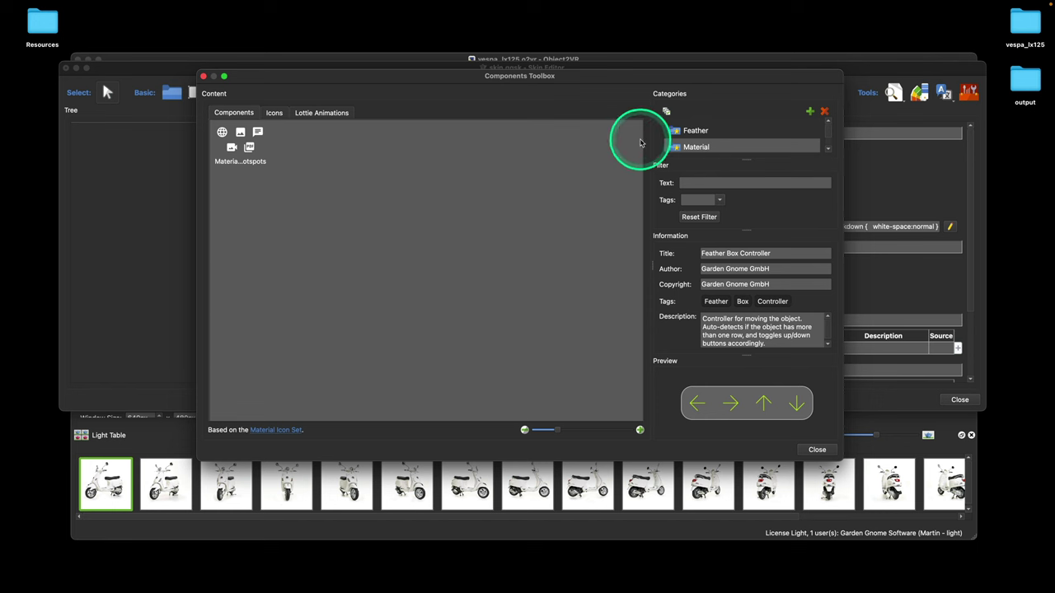
pyautogui.click(707, 133)
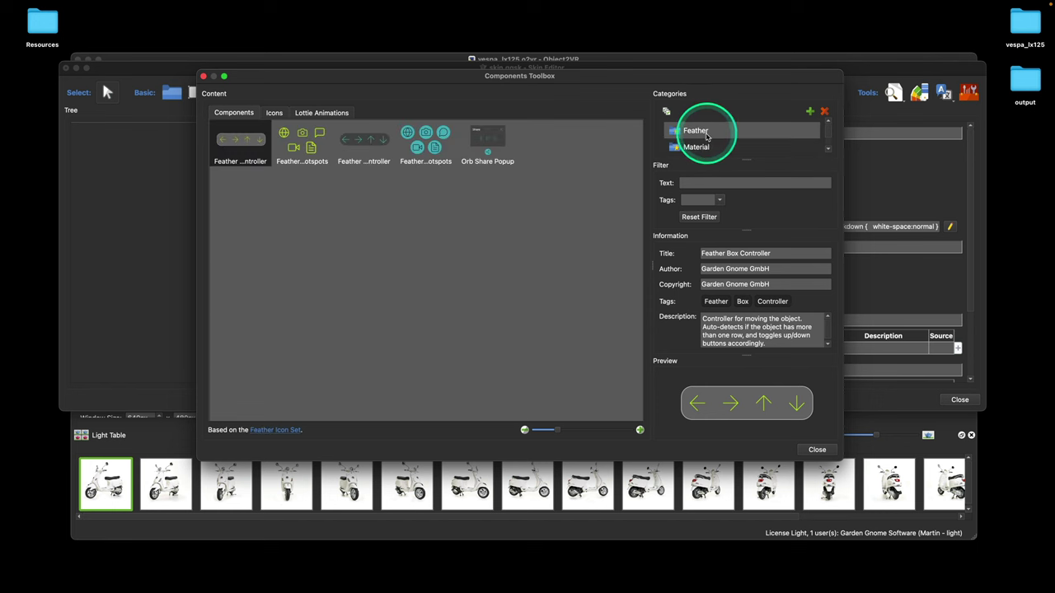
pyautogui.click(274, 114)
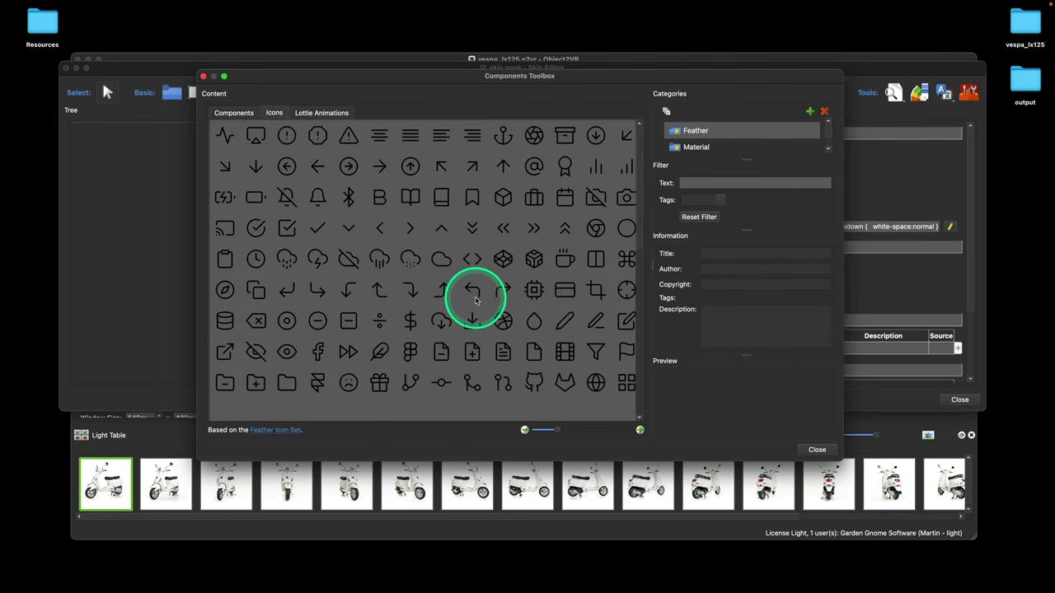
pyautogui.scroll(-10, 472, 297)
pyautogui.scroll(10, 476, 302)
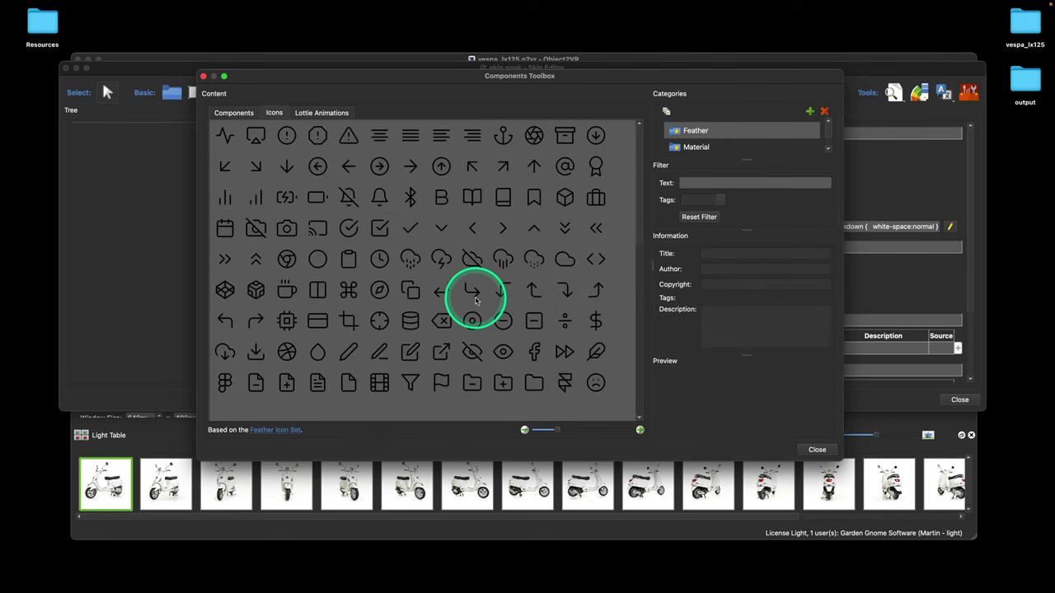
pyautogui.scroll(-5, 470, 299)
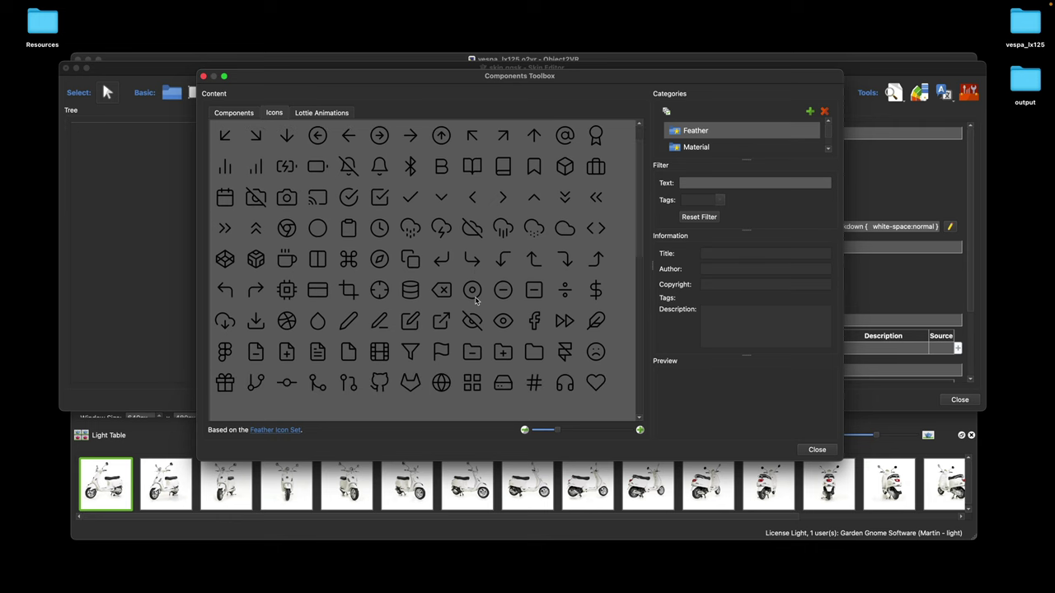
pyautogui.scroll(5, 462, 296)
pyautogui.click(453, 294)
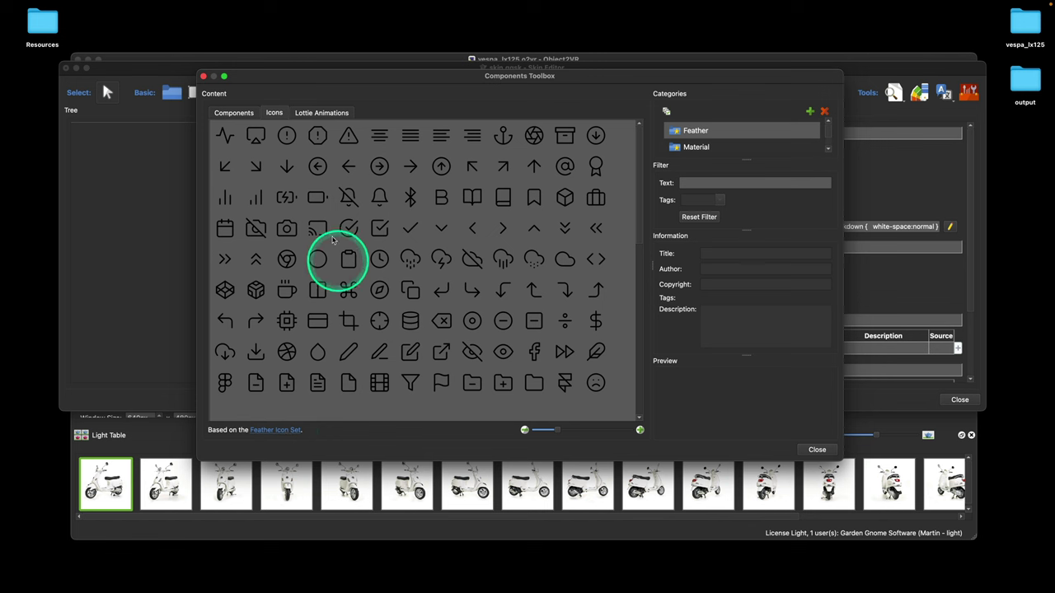
# - Add the circled left arrow and circled right arrow Feather icons to the skin, keeping the element tree in view
pyautogui.doubleClick(318, 167)
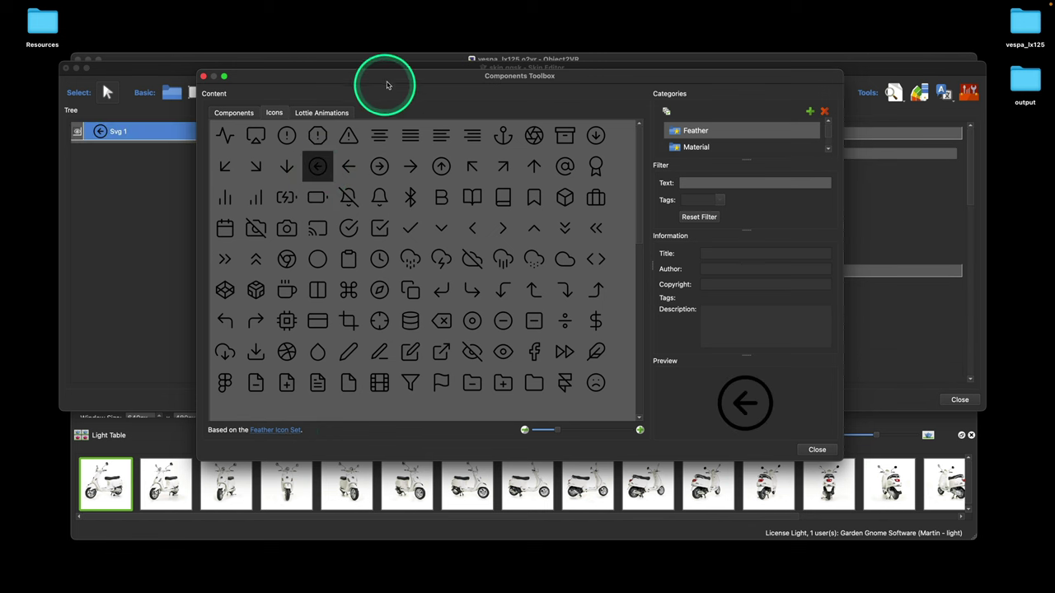
pyautogui.moveTo(388, 81); pyautogui.dragTo(457, 166)
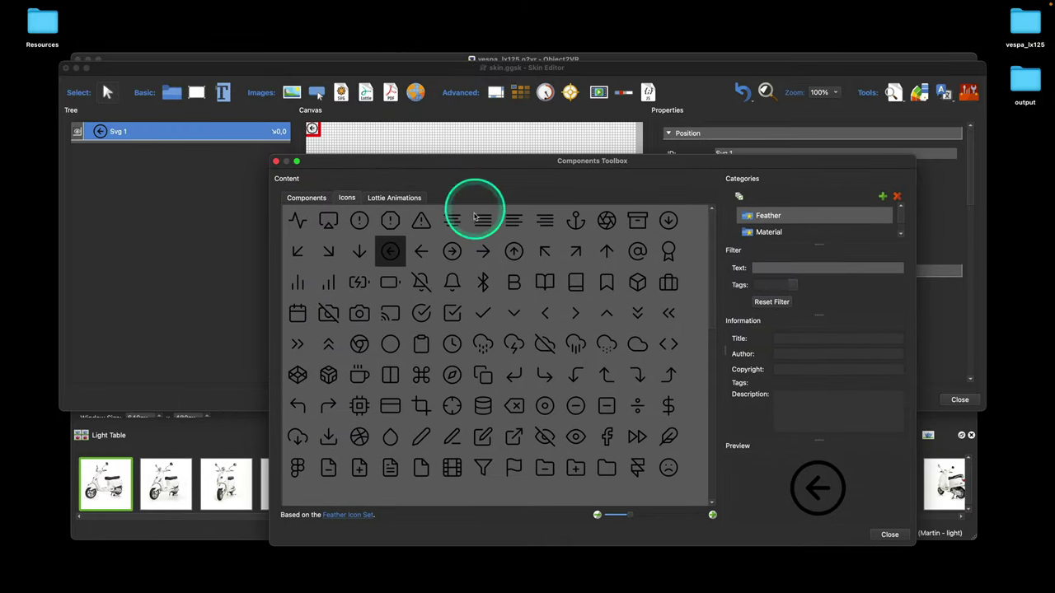
pyautogui.doubleClick(454, 251)
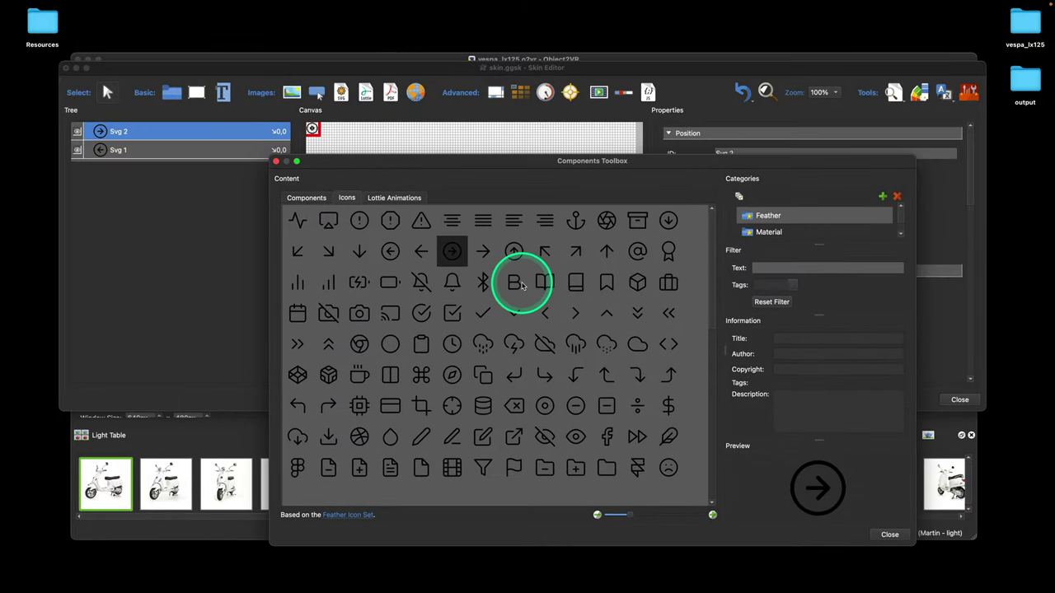
# - Add the zoom-in, zoom-out and clockwise two-arrow refresh icons from the Feather set to the skin
pyautogui.scroll(-10, 522, 284)
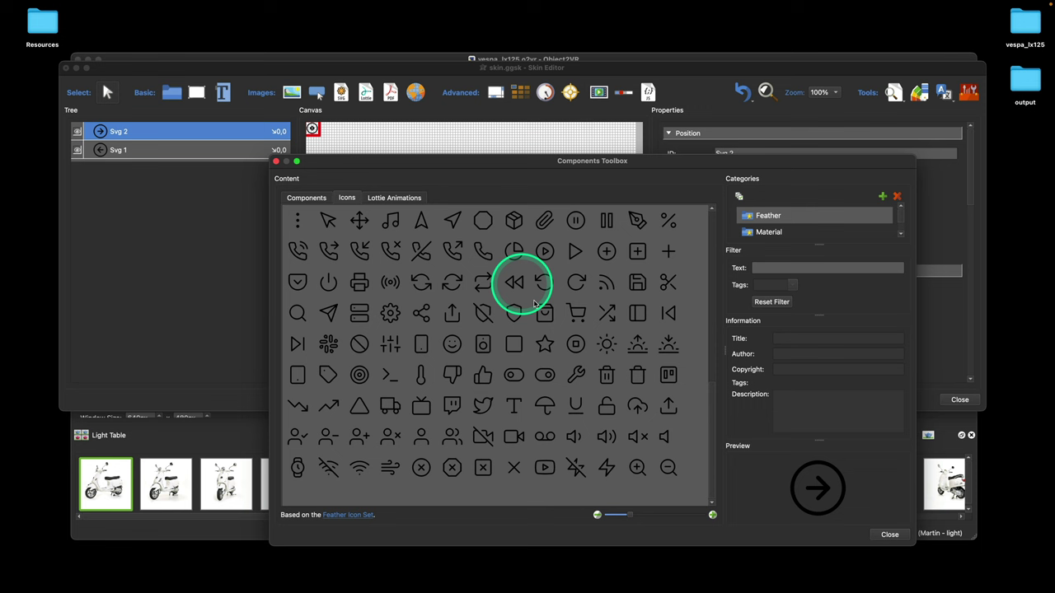
pyautogui.doubleClick(637, 468)
pyautogui.doubleClick(668, 468)
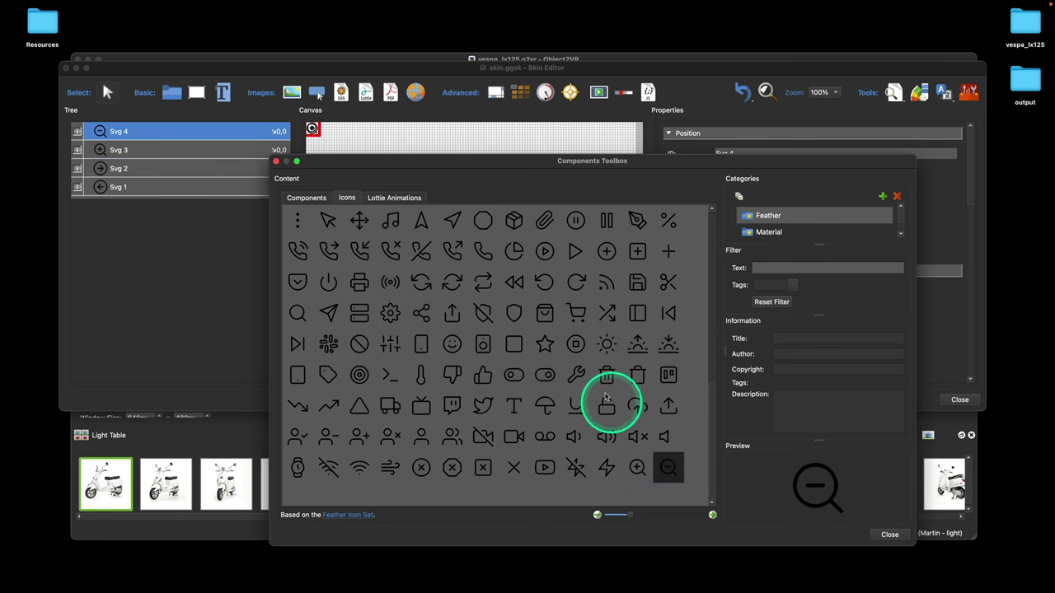
pyautogui.doubleClick(451, 287)
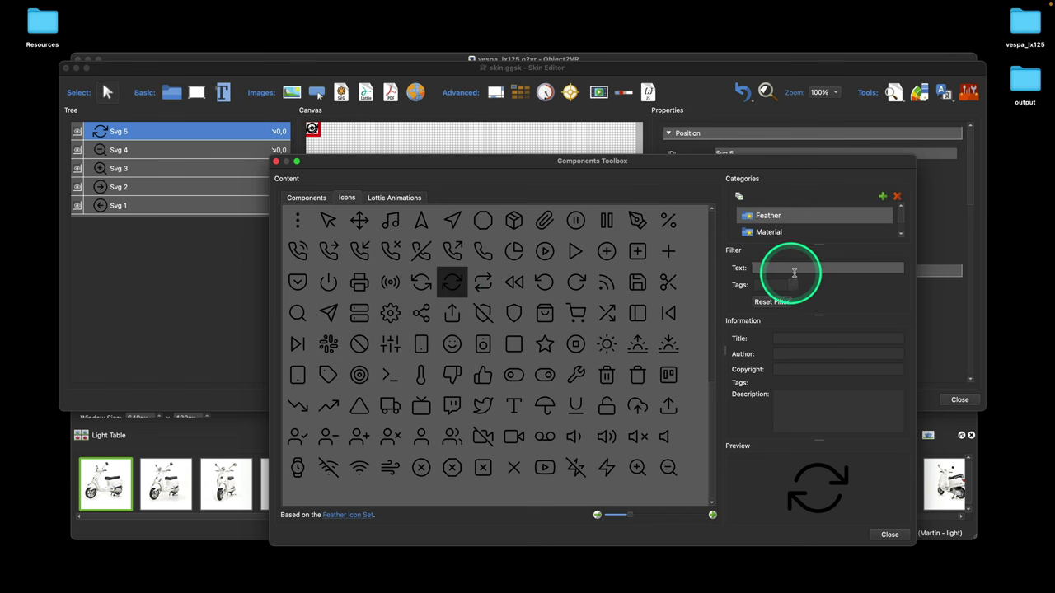
# - Filter the Feather icons by "move" and add the four-way arrow icon to the skin
pyautogui.click(759, 268)
pyautogui.write('mo')
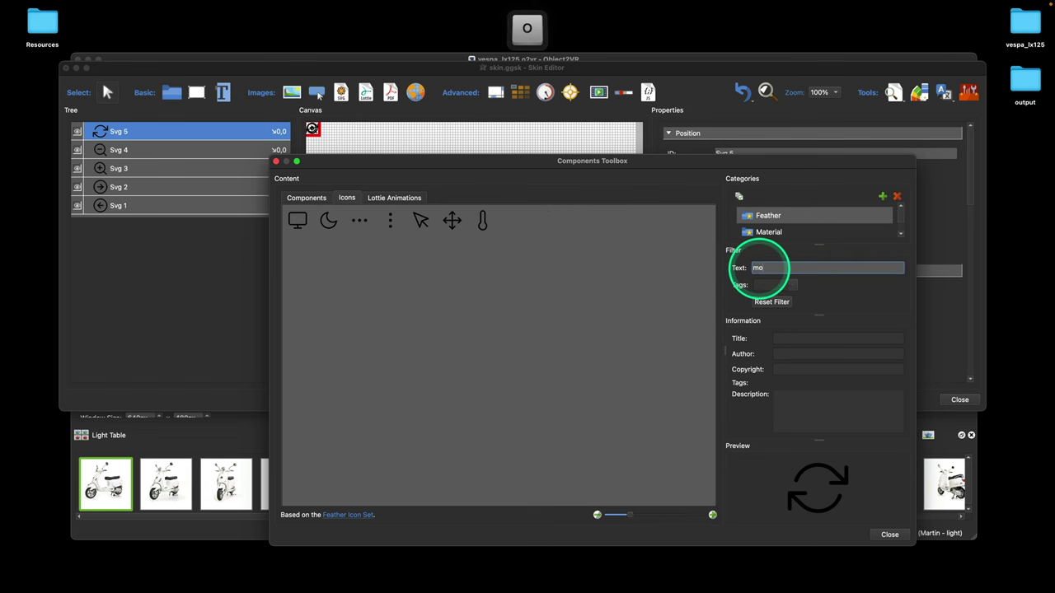
pyautogui.write('ve')
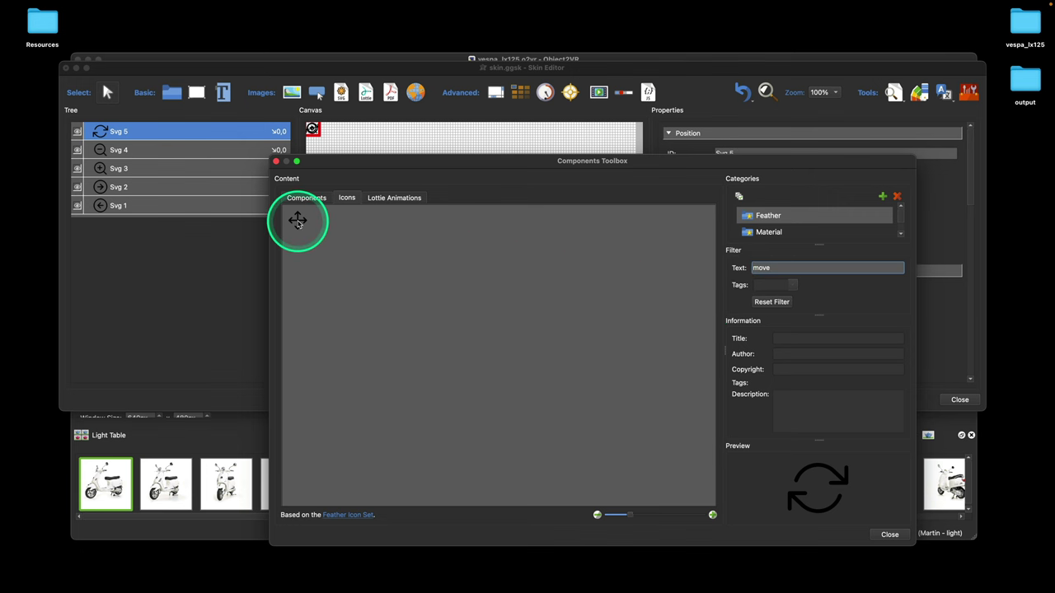
pyautogui.doubleClick(298, 223)
# - Filter the Feather icons by "info" instead, add the info icon to the skin, and close the Components Toolbox
pyautogui.moveTo(775, 269); pyautogui.dragTo(740, 270)
pyautogui.press('BackSpace')
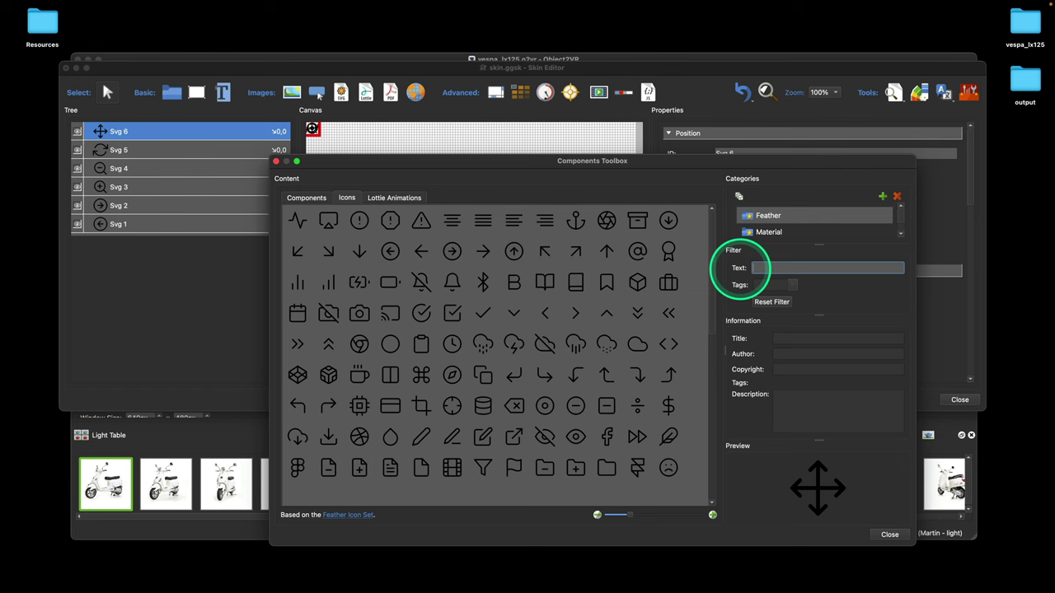
pyautogui.write('in')
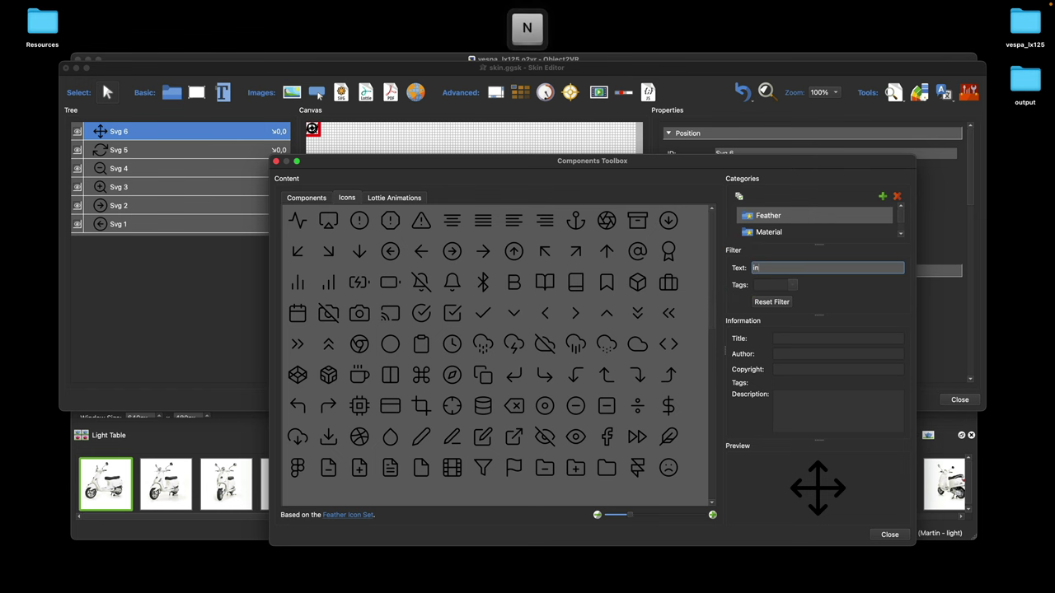
pyautogui.write('fo')
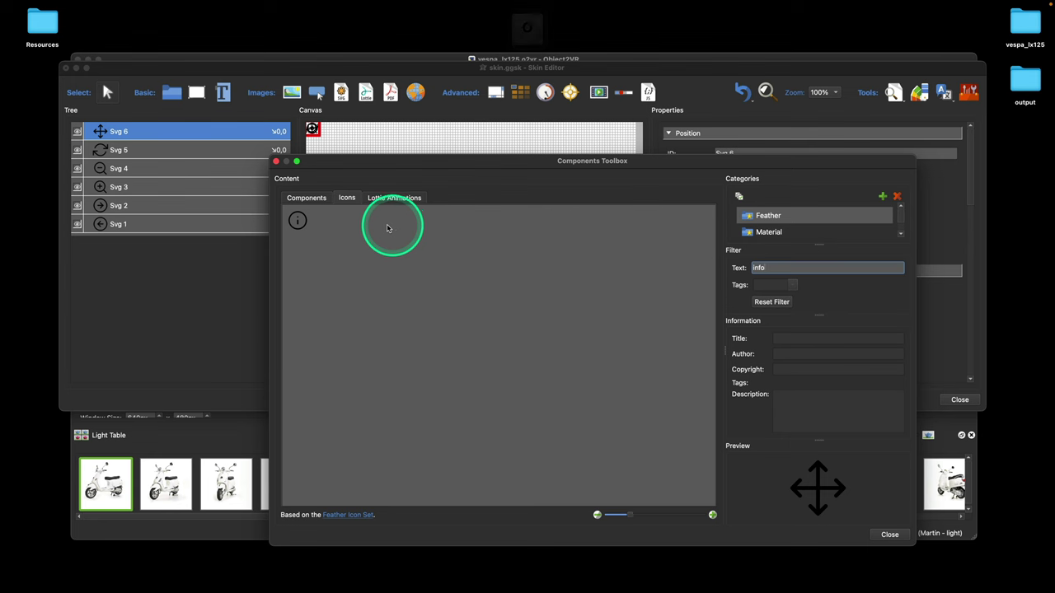
pyautogui.doubleClick(298, 220)
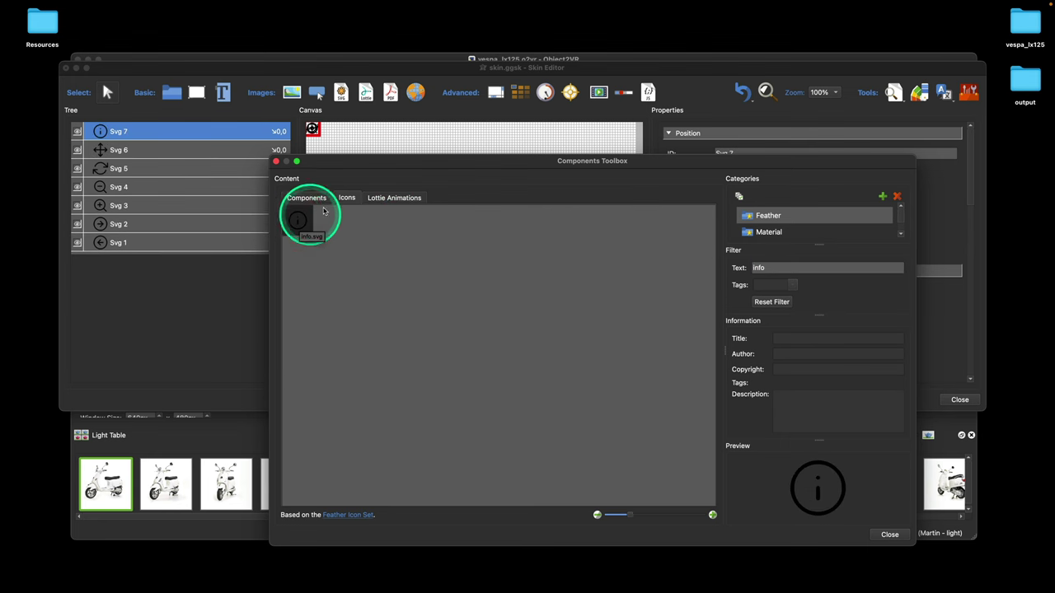
pyautogui.click(347, 198)
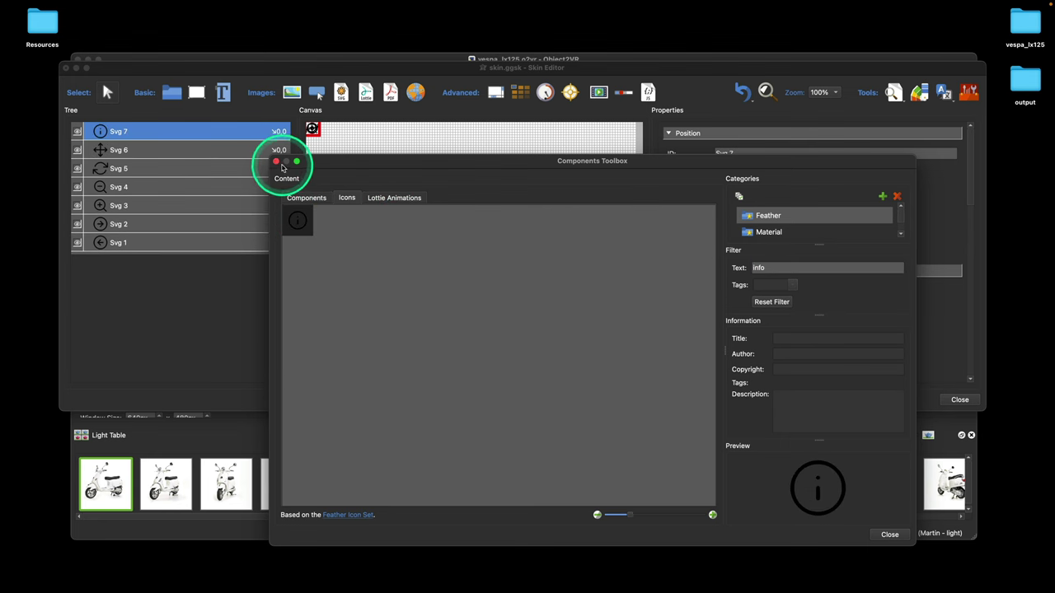
pyautogui.click(889, 534)
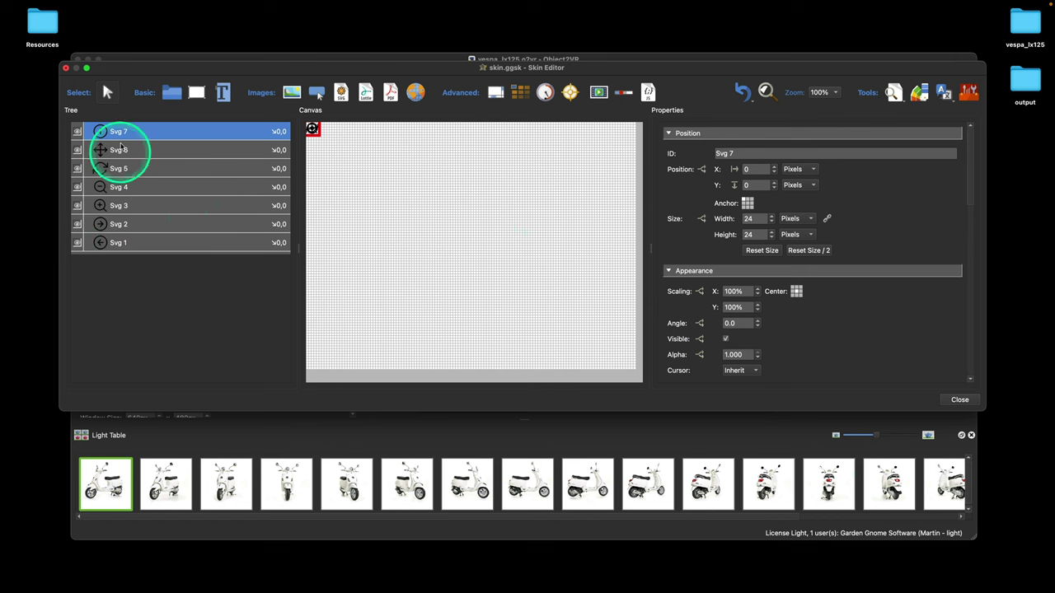
# - Select the left arrow icon Svg 1 and look through all its property sections, from Position to Actions
pyautogui.click(122, 243)
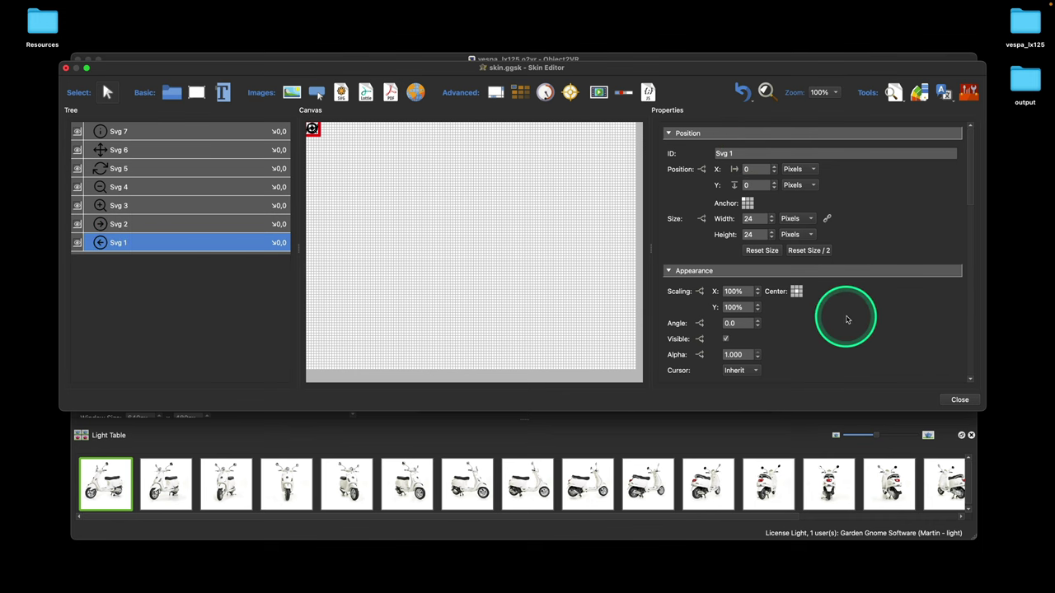
pyautogui.scroll(-2, 849, 320)
pyautogui.scroll(-10, 848, 320)
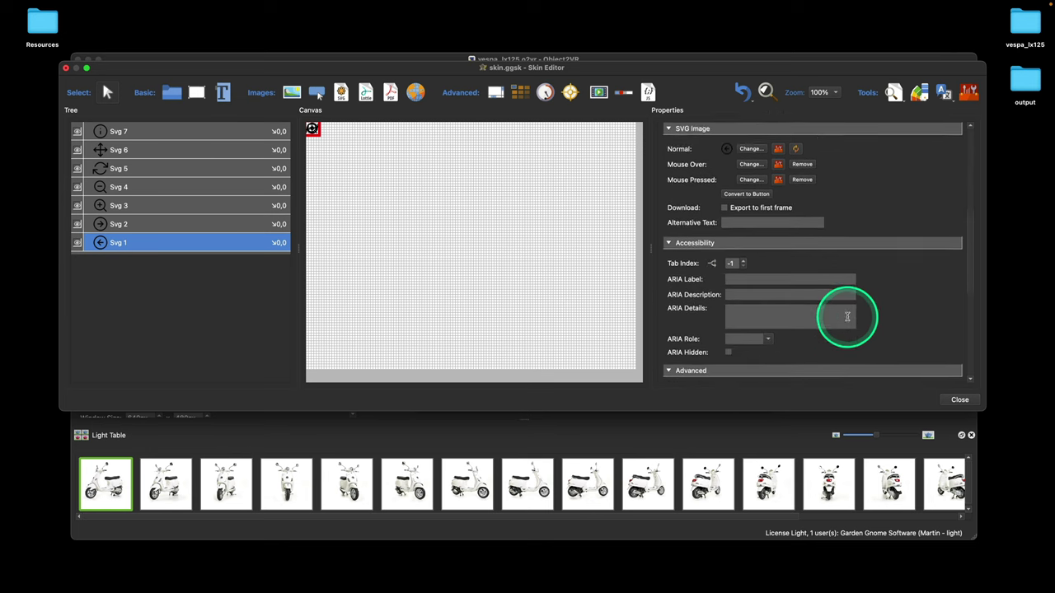
pyautogui.scroll(-5, 847, 316)
pyautogui.scroll(5, 720, 308)
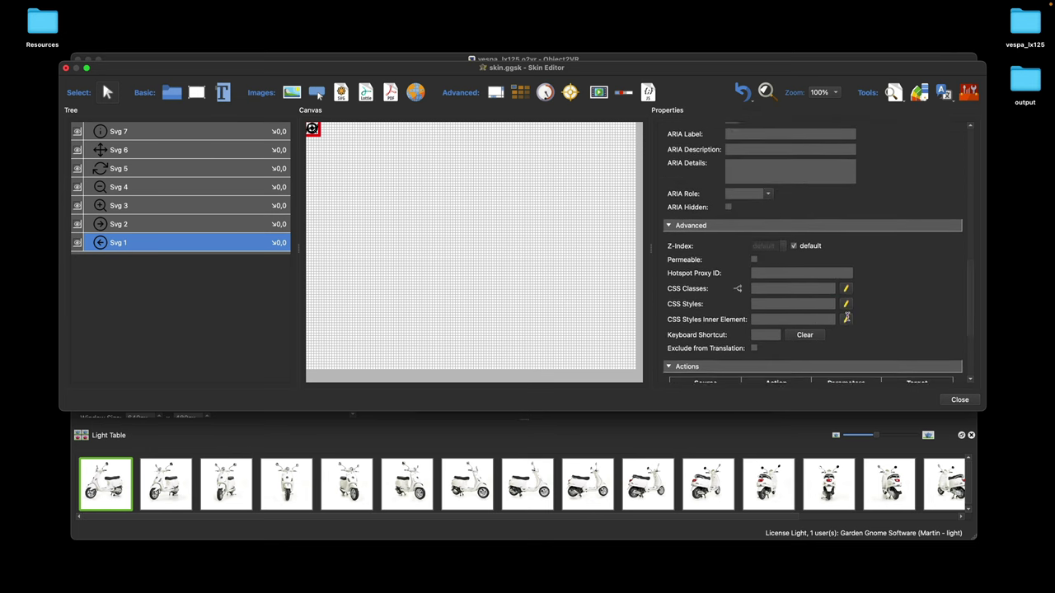
pyautogui.scroll(15, 810, 323)
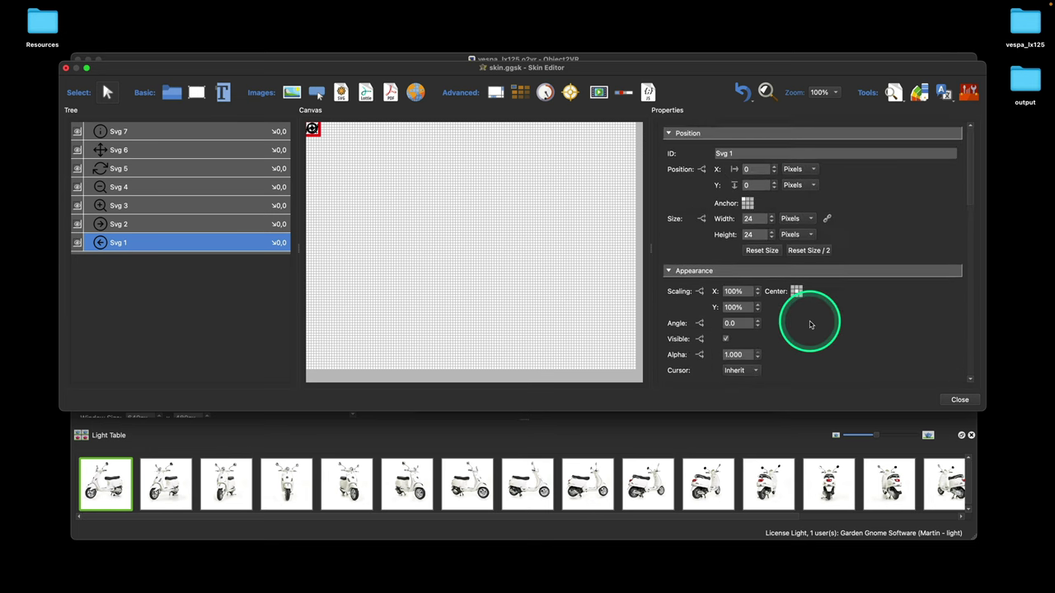
# - Check the Images/Skin Editor preferences for the option to remember open properties panels, keeping it enabled
pyautogui.moveTo(315, 66); pyautogui.dragTo(333, 111)
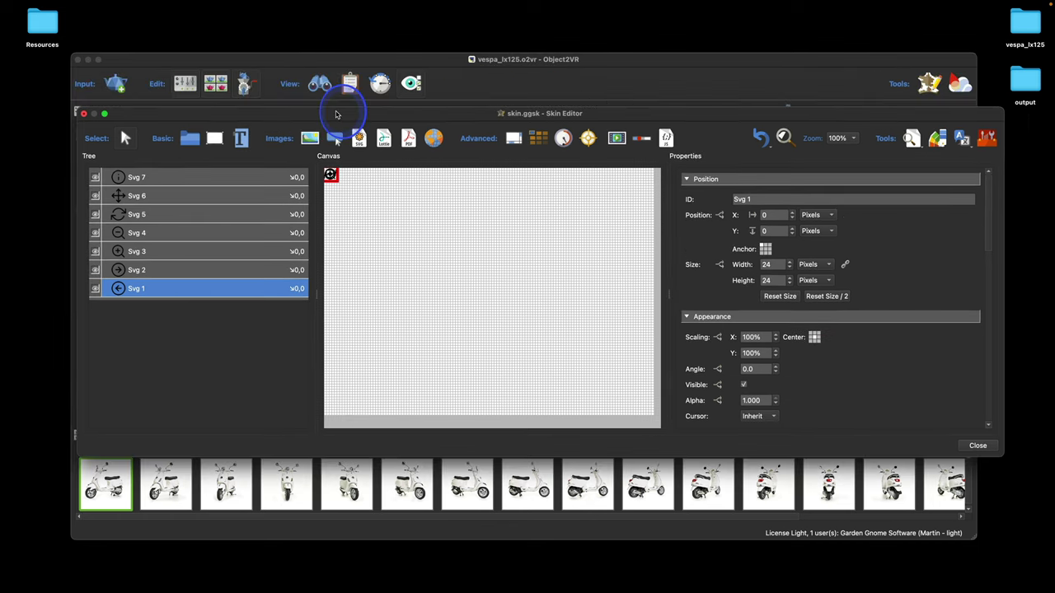
pyautogui.click(300, 62)
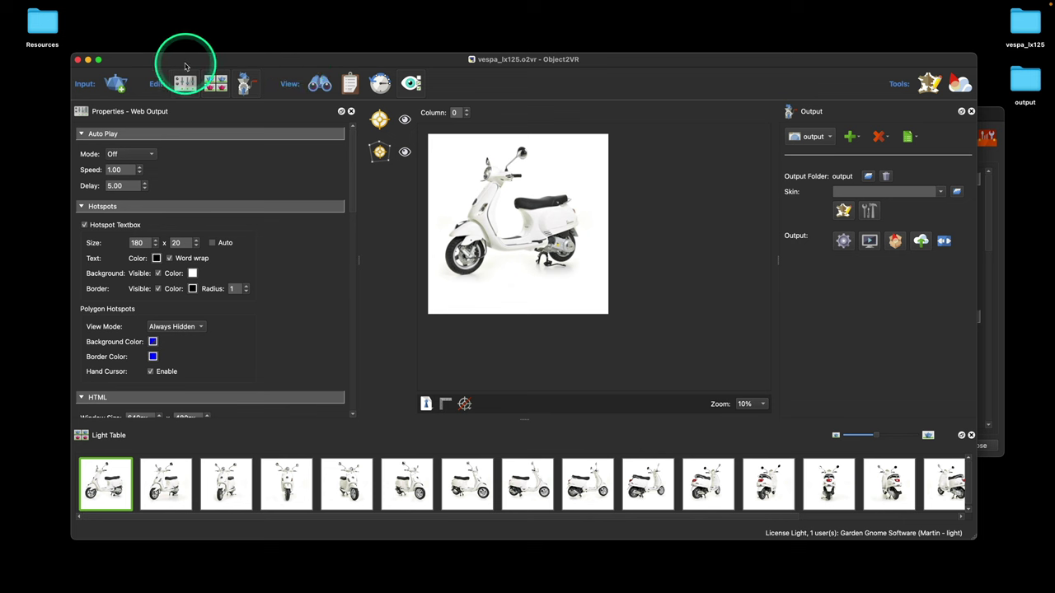
pyautogui.moveTo(54, 13)
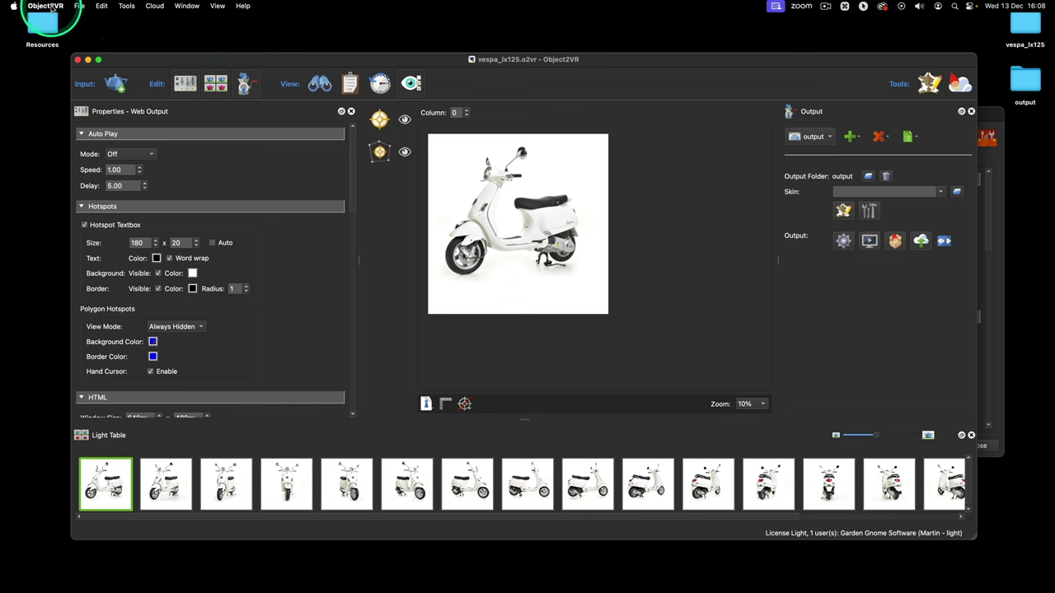
pyautogui.click(51, 7)
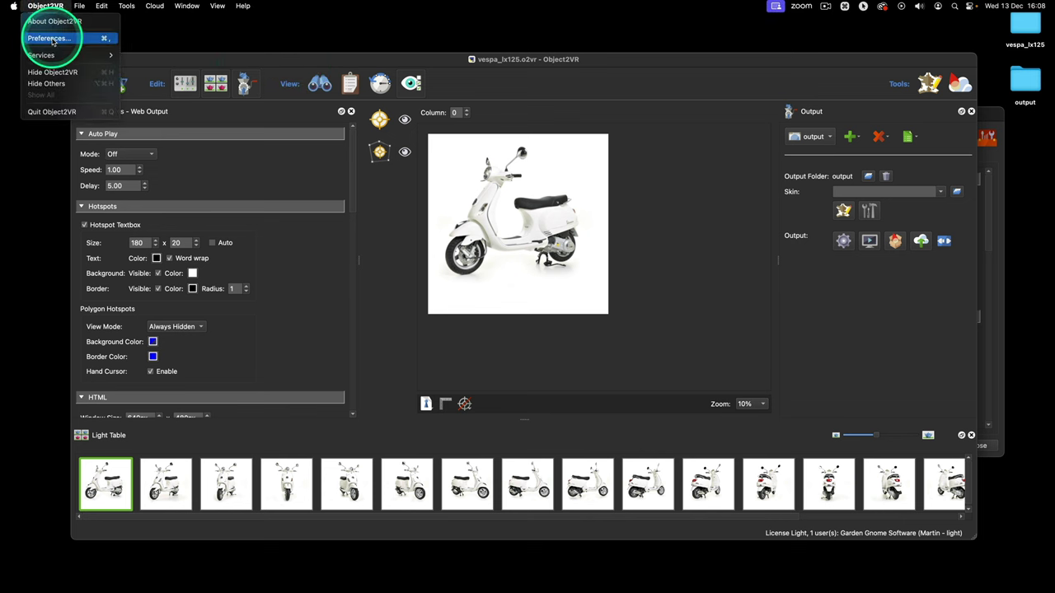
pyautogui.click(47, 35)
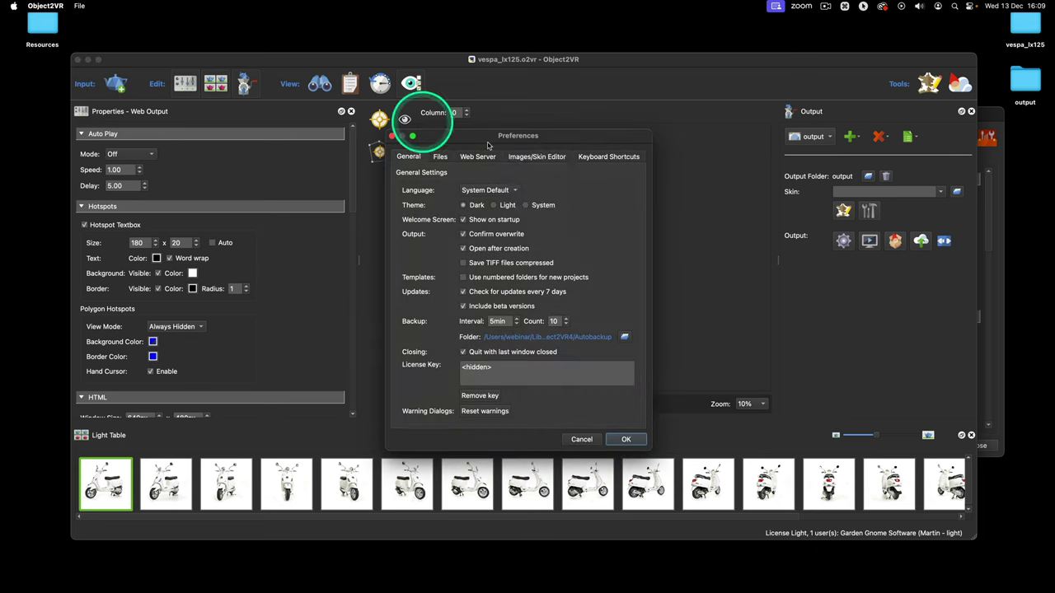
pyautogui.click(536, 157)
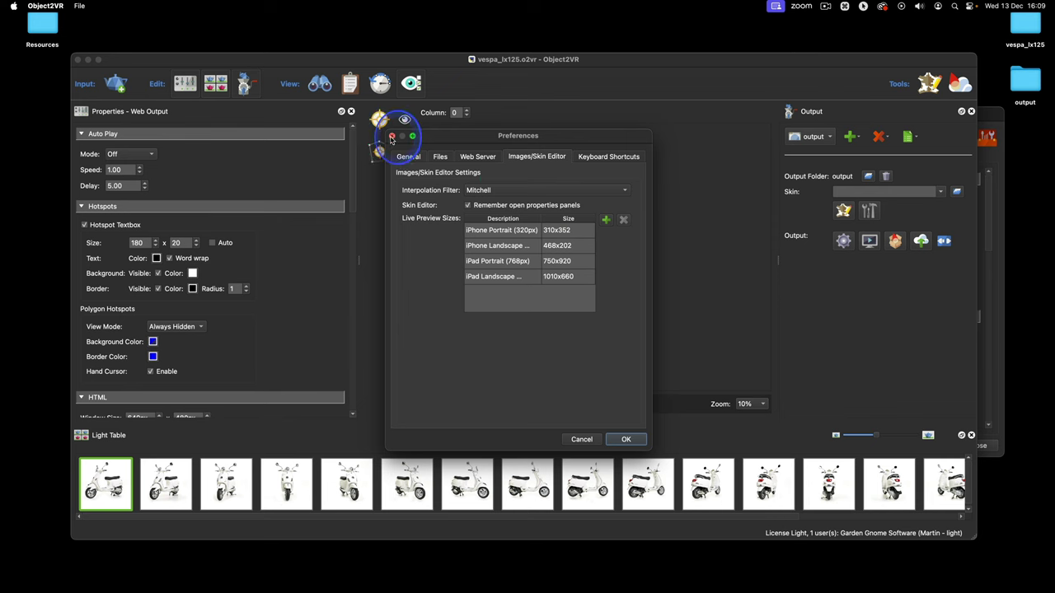
pyautogui.press('Return')
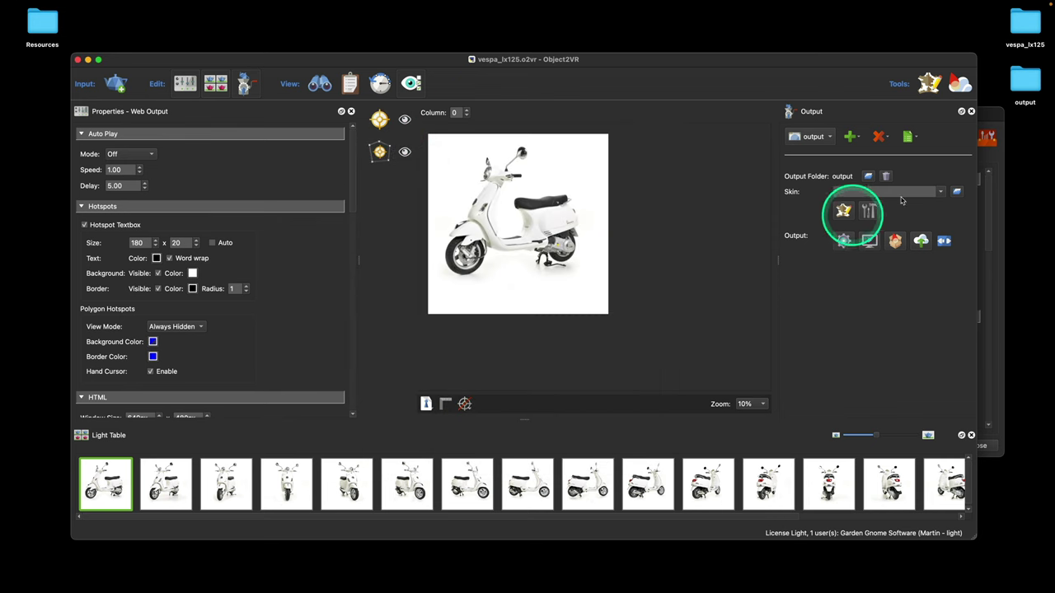
# - Return to the Skin Editor and try collapsing and reopening the Accessibility and Advanced property sections of Svg 1
pyautogui.click(974, 99)
pyautogui.scroll(-10, 790, 359)
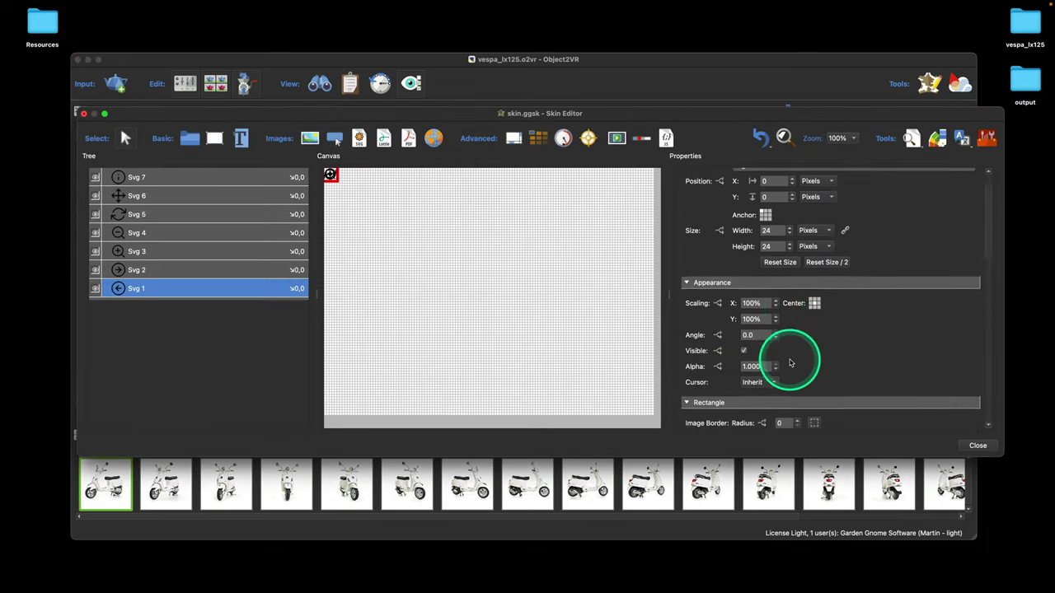
pyautogui.scroll(-5, 790, 362)
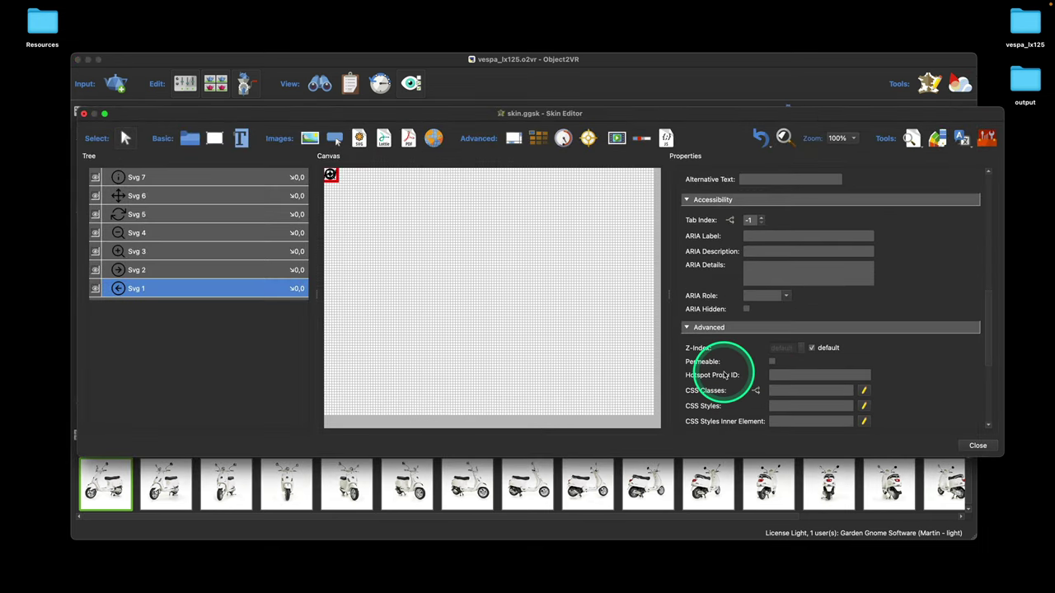
pyautogui.click(692, 327)
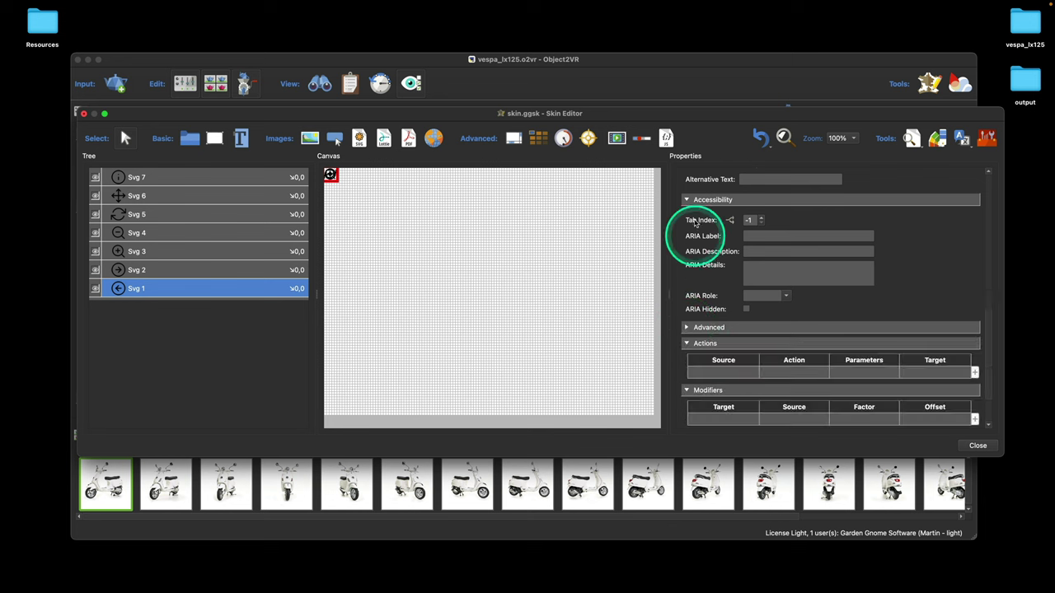
pyautogui.click(688, 200)
pyautogui.click(696, 251)
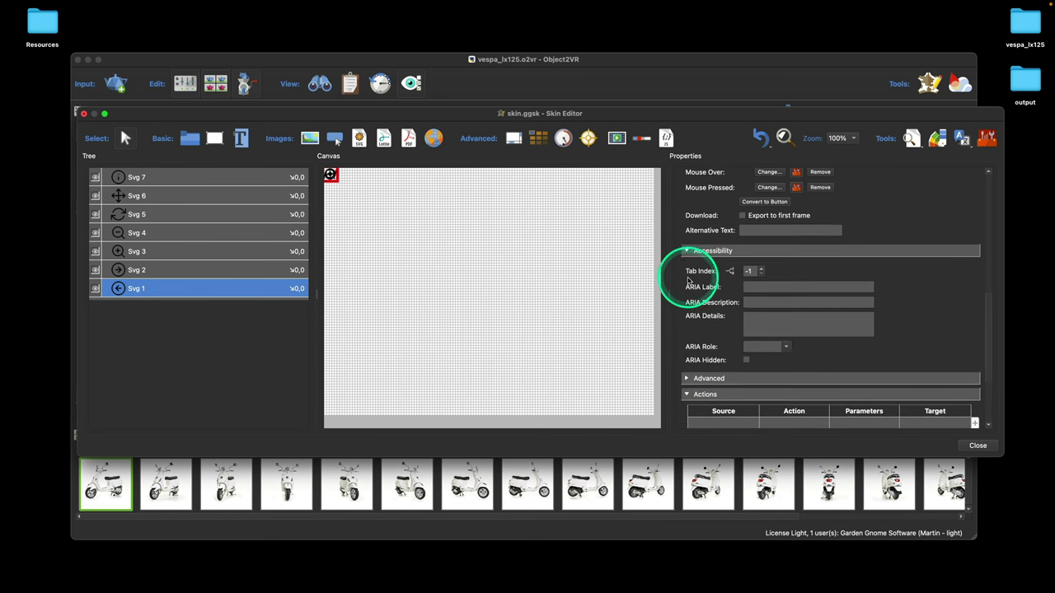
pyautogui.scroll(-2, 703, 338)
pyautogui.click(699, 315)
pyautogui.scroll(-5, 746, 317)
pyautogui.scroll(10, 740, 328)
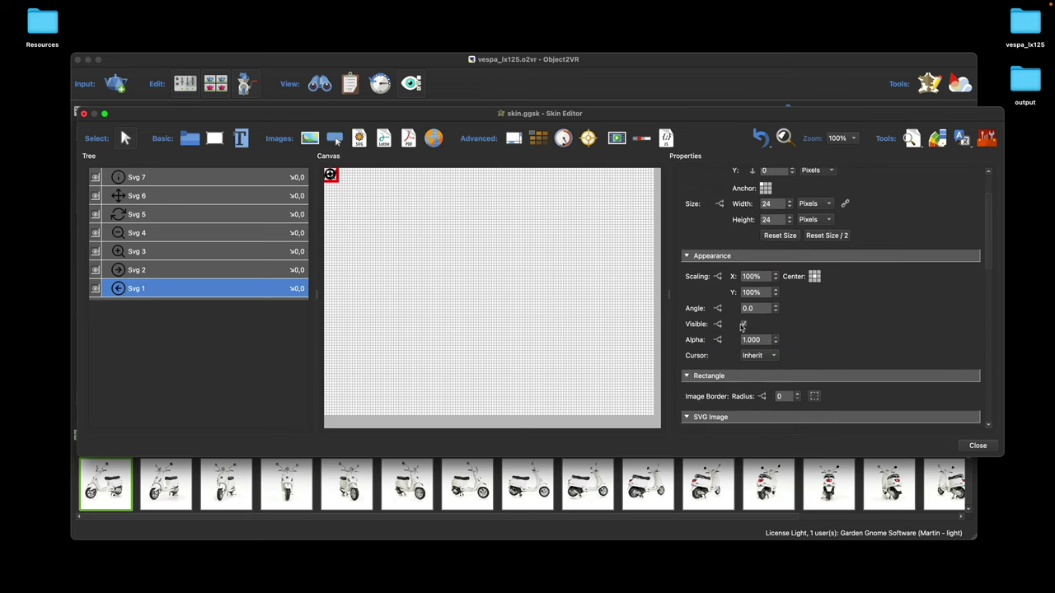
pyautogui.scroll(-5, 742, 327)
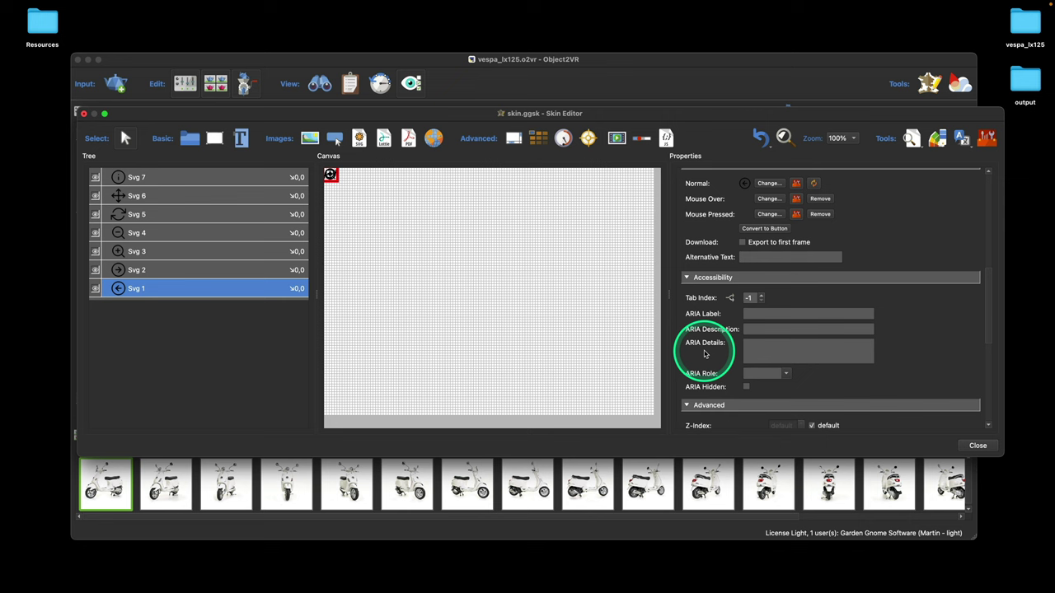
pyautogui.scroll(10, 701, 354)
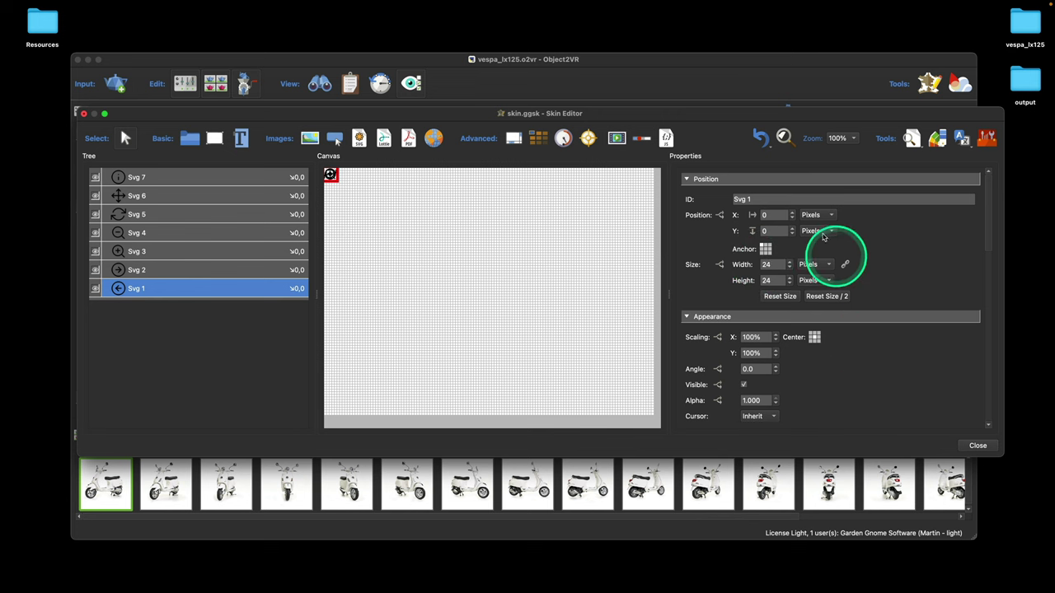
# - Review Svg 1's ID, position, size, appearance, SVG image and Actions properties
pyautogui.doubleClick(743, 200)
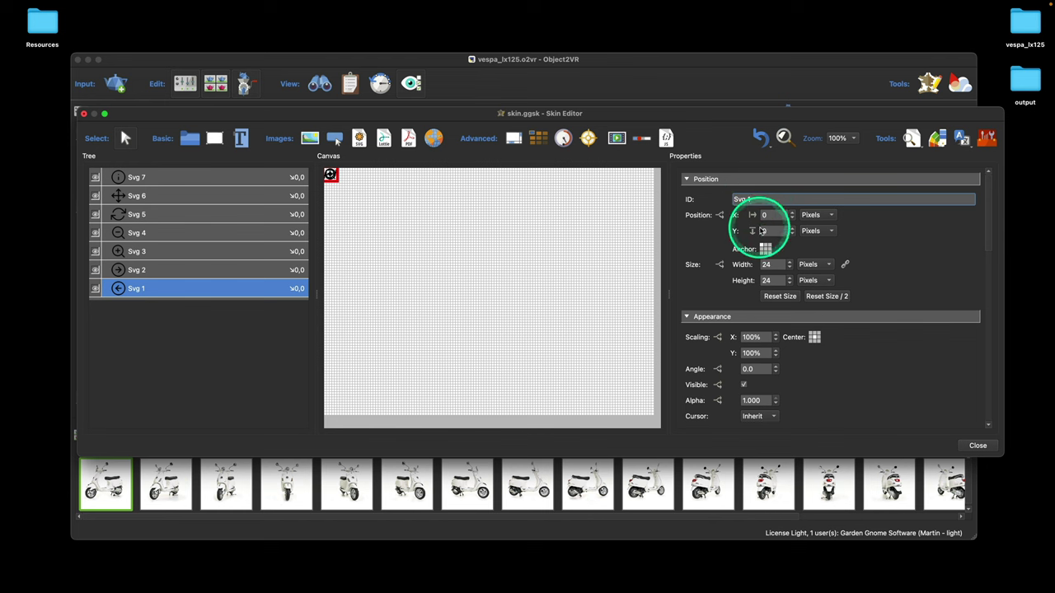
pyautogui.scroll(-1, 840, 266)
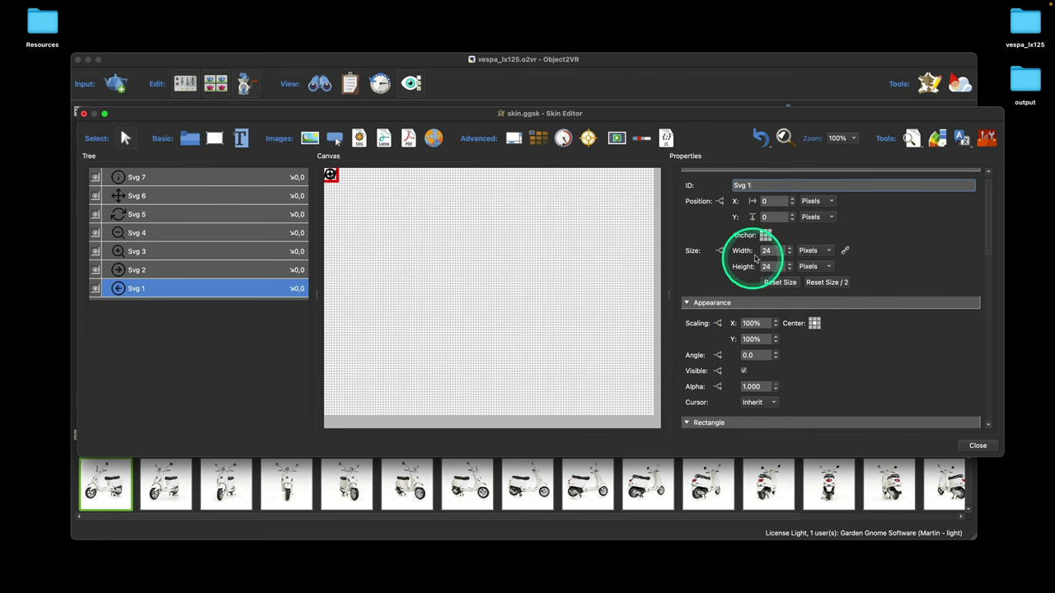
pyautogui.scroll(-1, 745, 303)
pyautogui.scroll(-8, 744, 304)
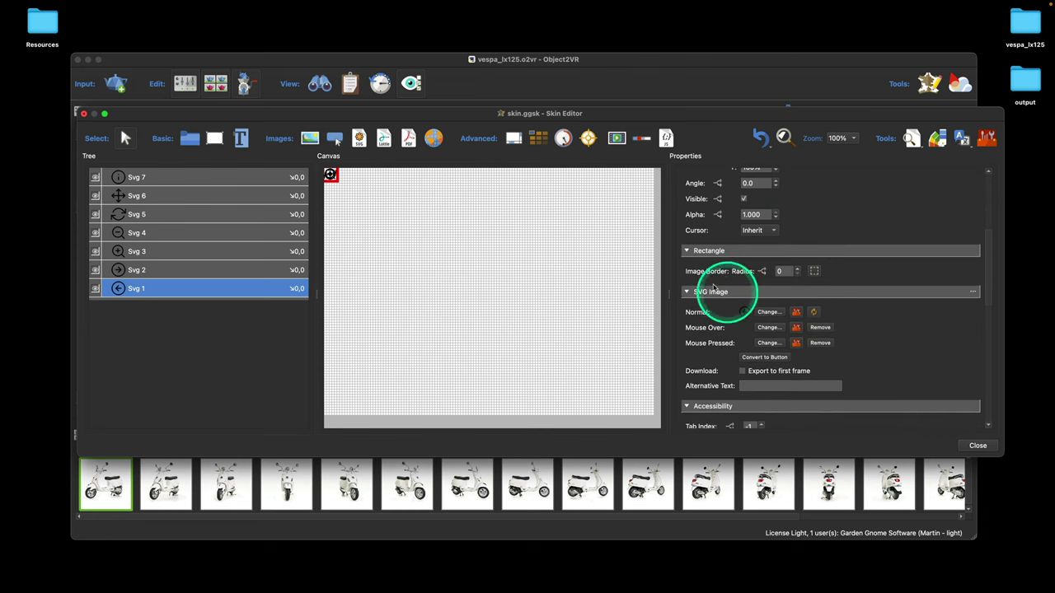
pyautogui.scroll(-3, 742, 313)
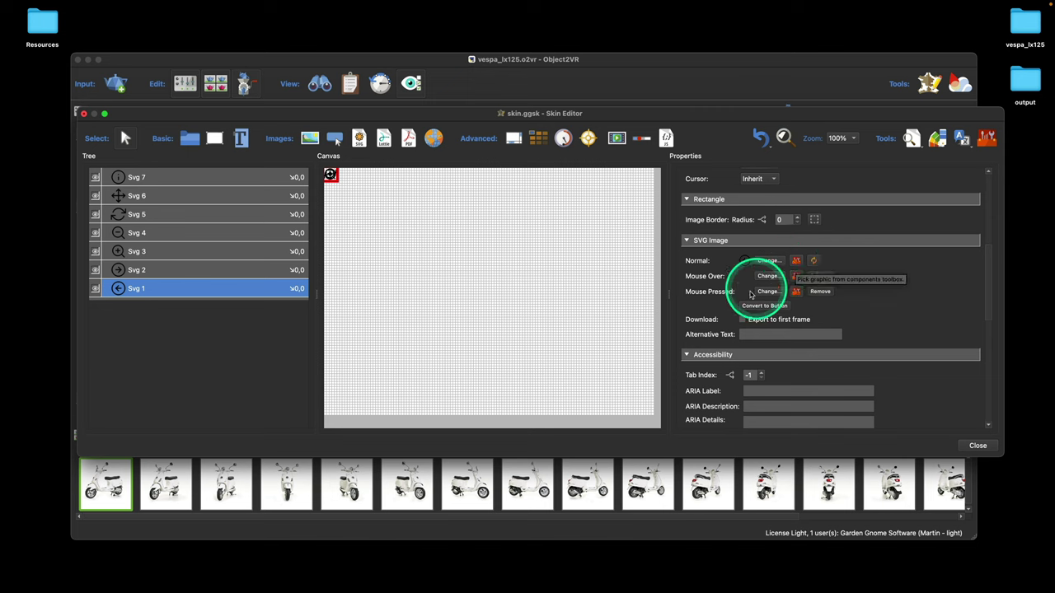
pyautogui.scroll(-10, 752, 289)
pyautogui.scroll(-5, 750, 295)
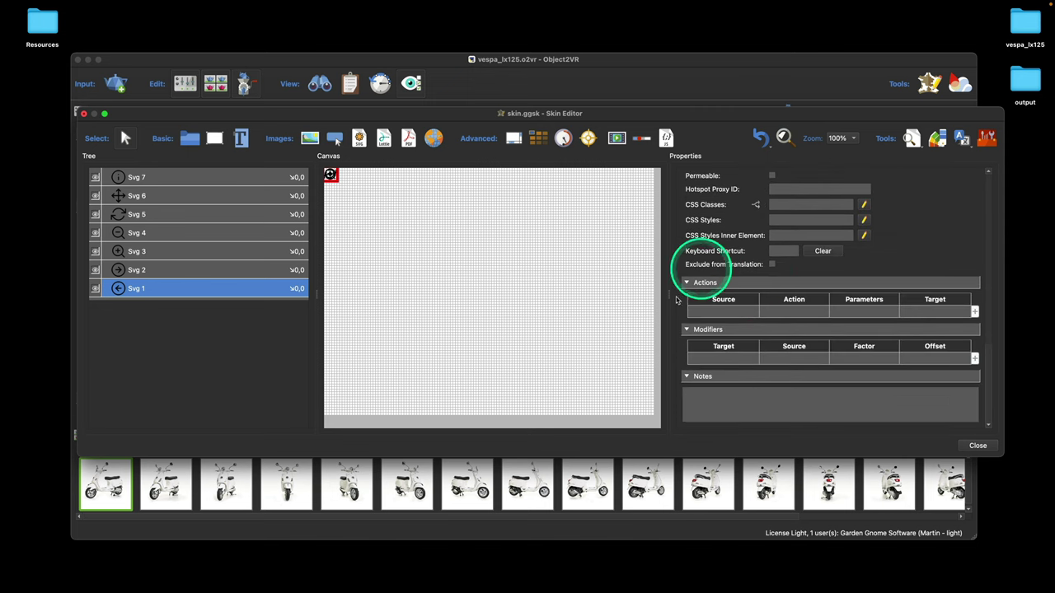
pyautogui.click(722, 312)
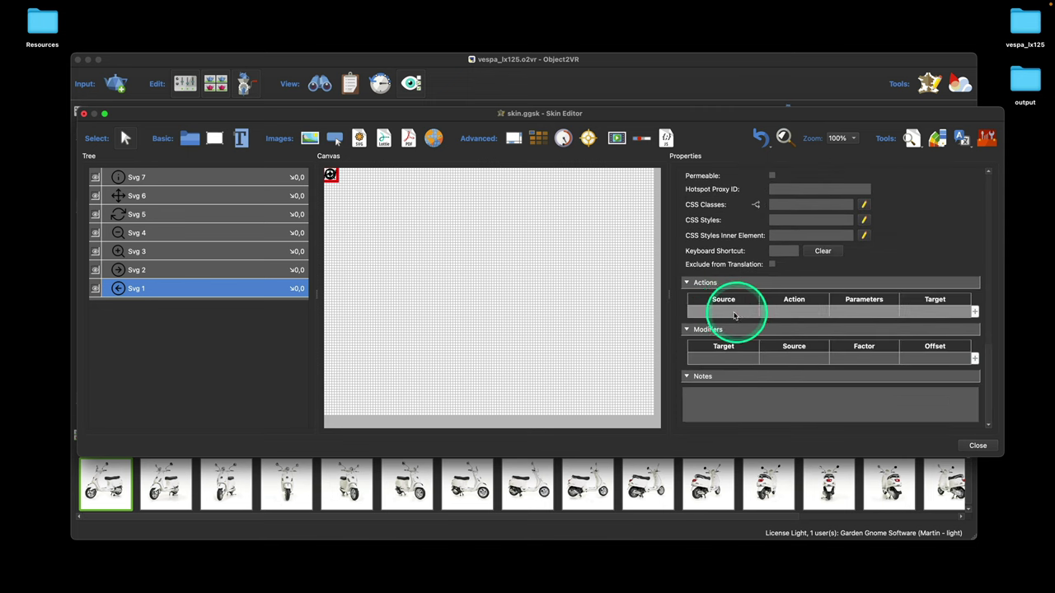
pyautogui.scroll(15, 726, 315)
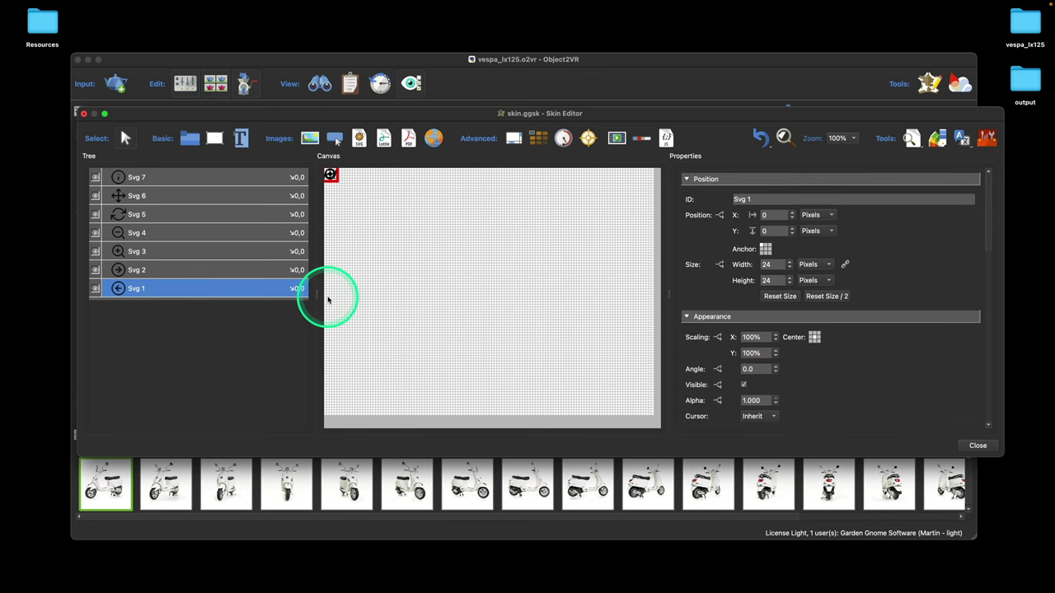
# - Rename the left arrow icon Svg 1 as left and the right arrow icon Svg 2 as right
pyautogui.doubleClick(137, 289)
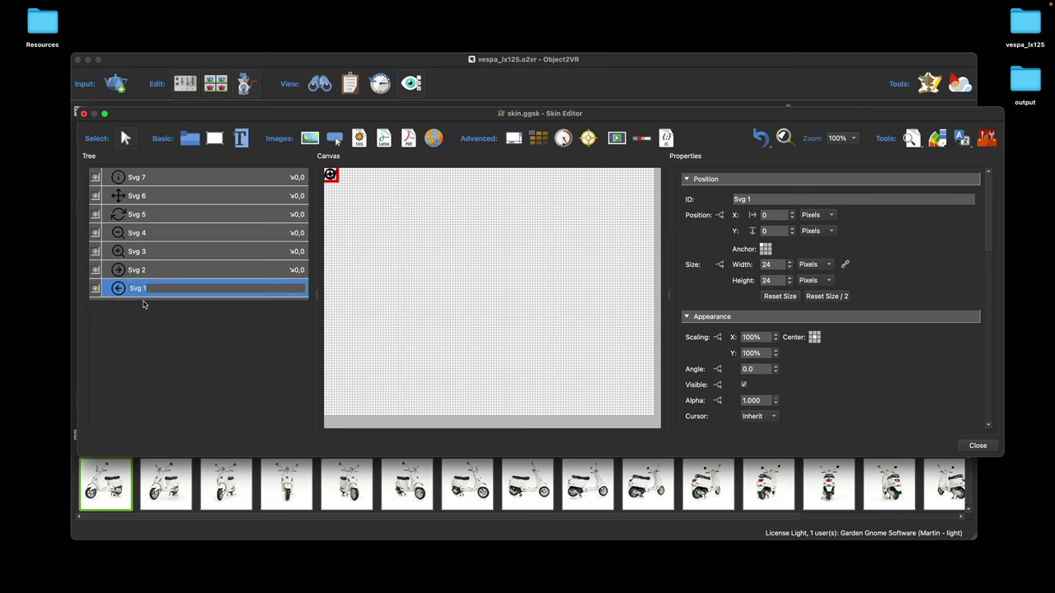
pyautogui.write('left')
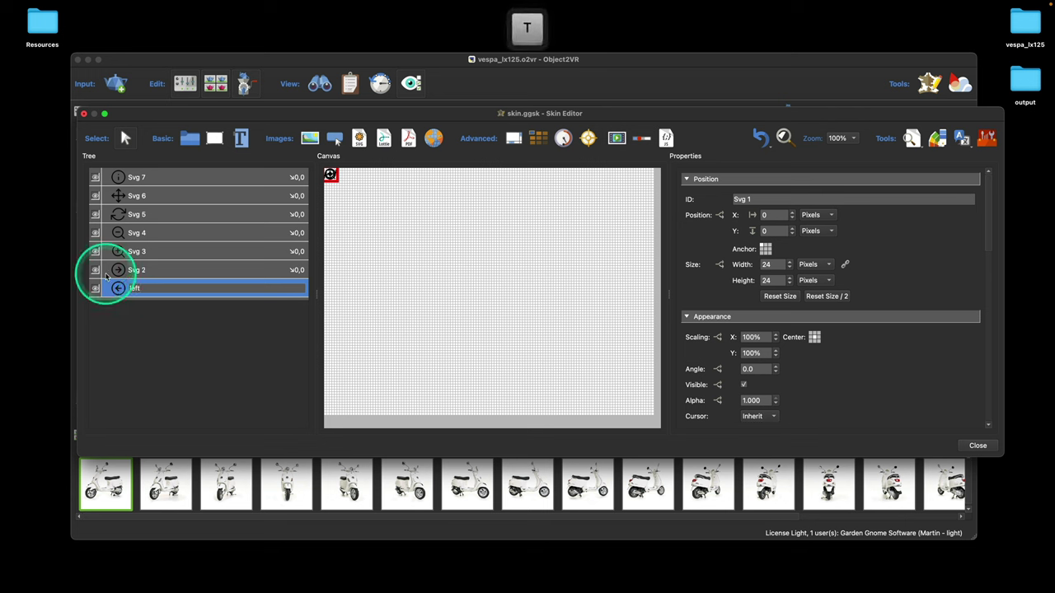
pyautogui.doubleClick(135, 270)
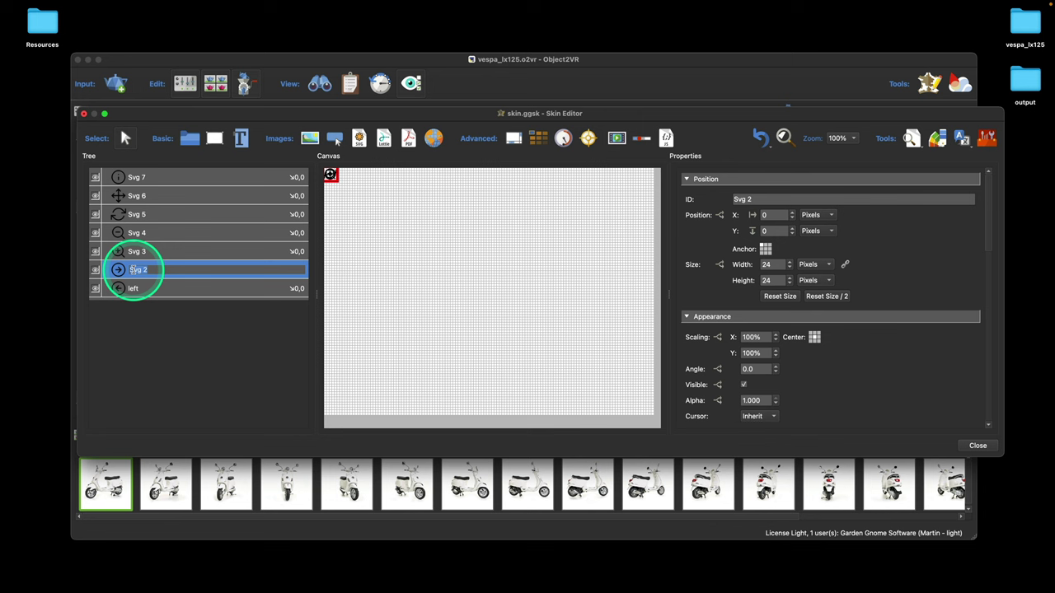
pyautogui.write('right')
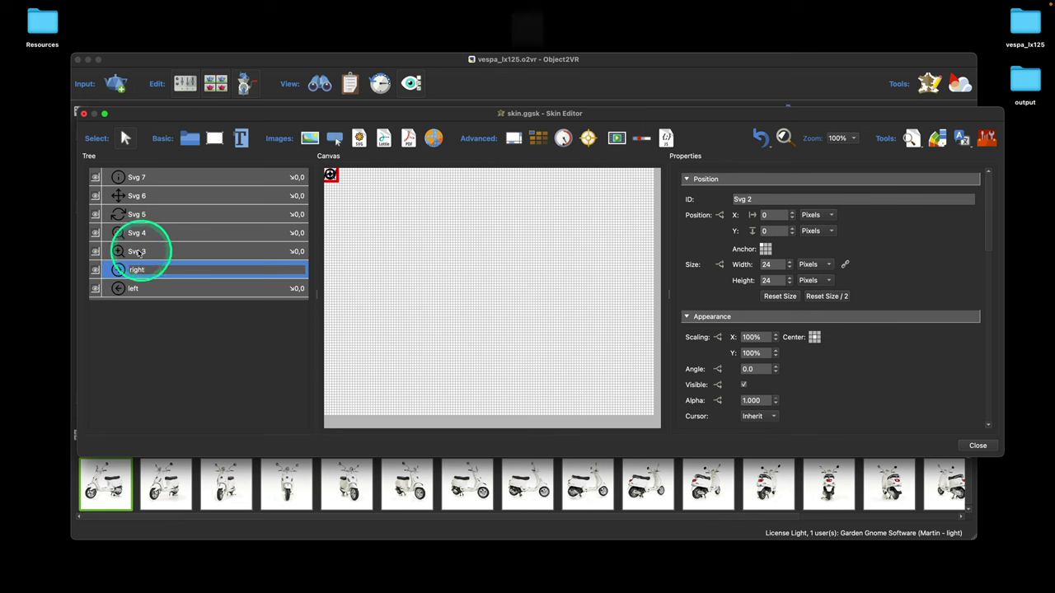
# - Rename the plus magnifier icon Svg 3 as zoom_in and the minus magnifier icon Svg 4 as zoom_out
pyautogui.doubleClick(138, 251)
pyautogui.write('zoon')
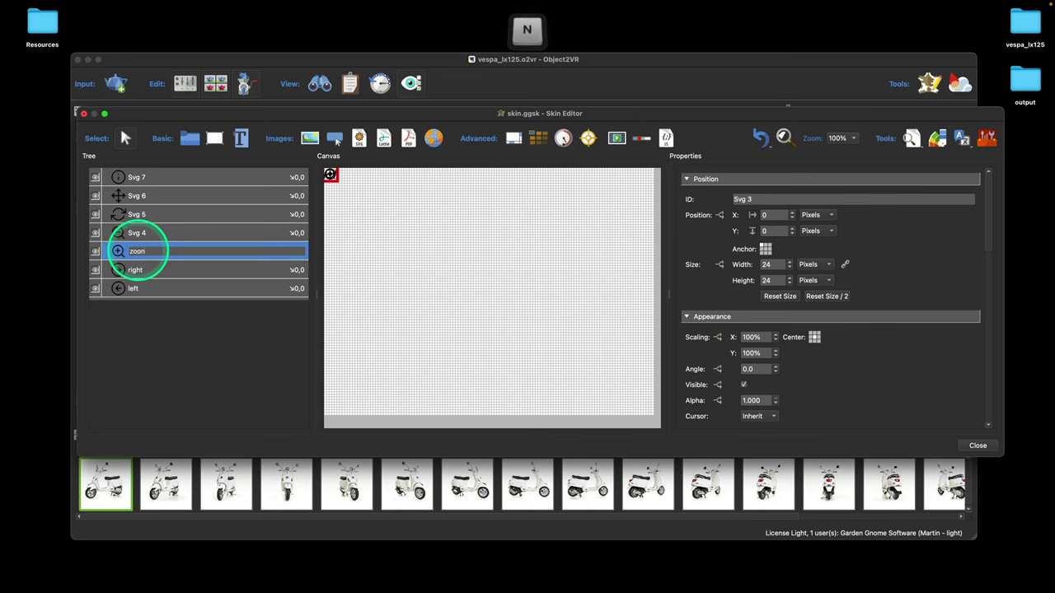
pyautogui.write('_')
pyautogui.press('BackSpace')
pyautogui.press('BackSpace')
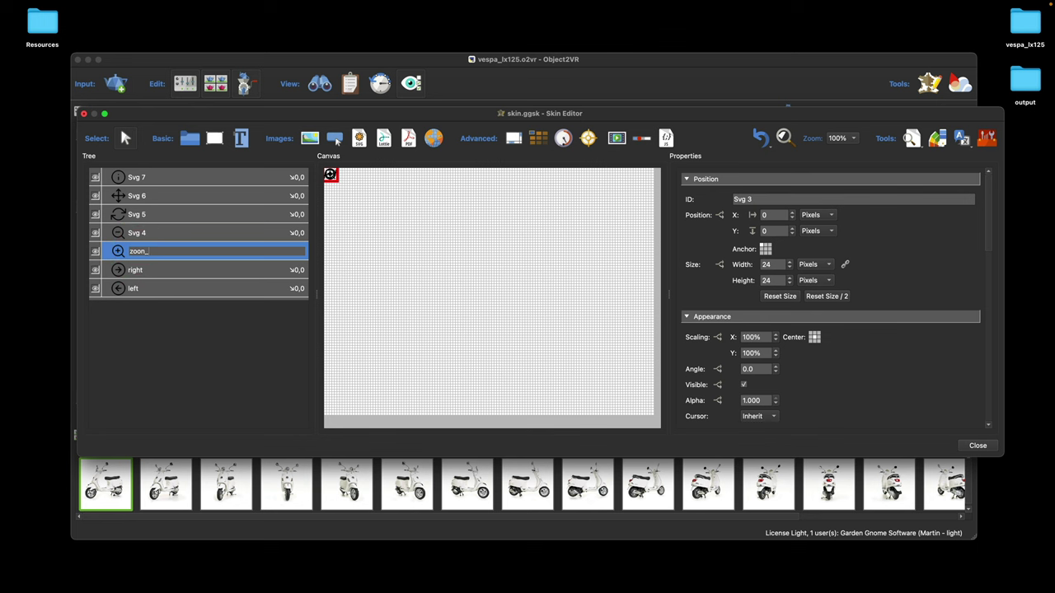
pyautogui.write('m_in')
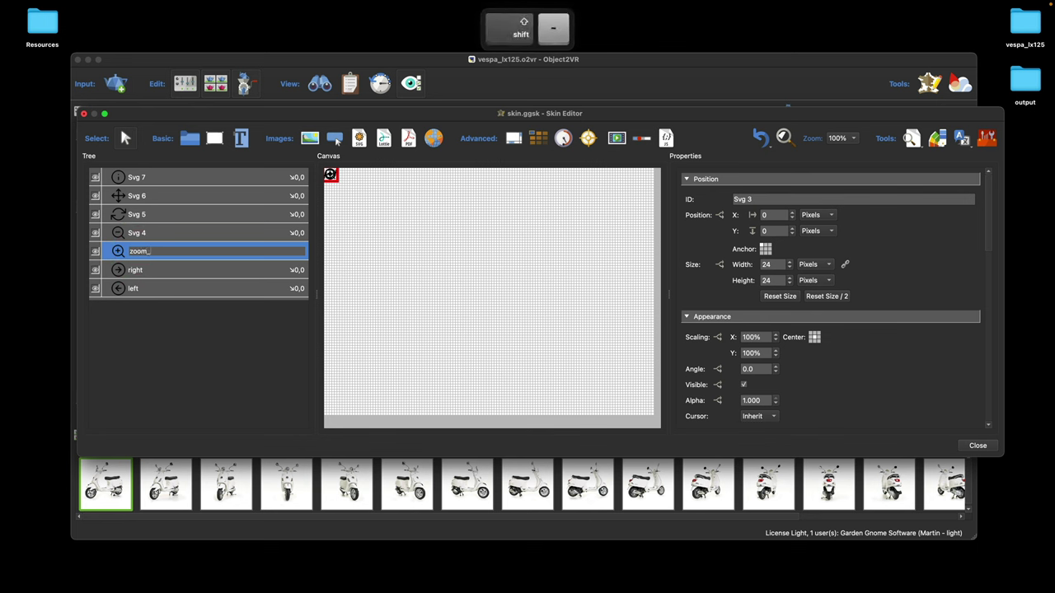
pyautogui.doubleClick(138, 232)
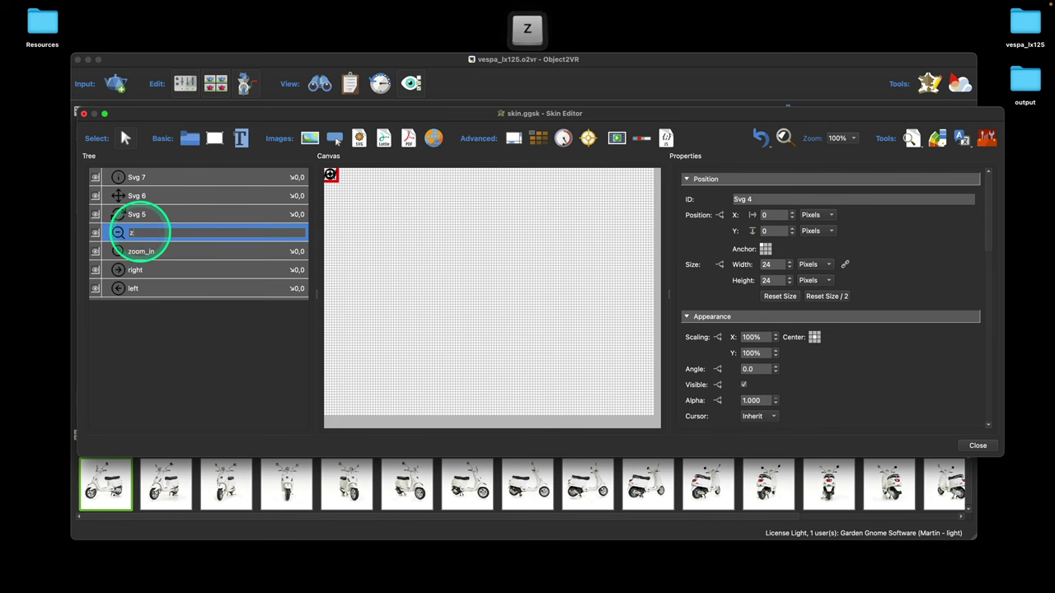
pyautogui.write('zoom_out')
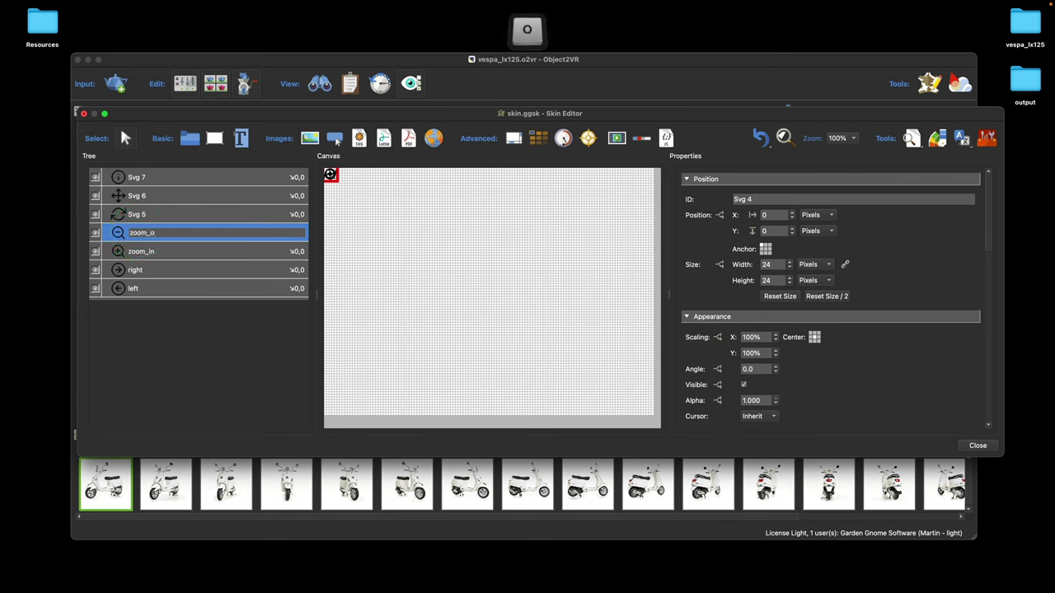
# - Rename the circular arrows icon Svg 5 as rotate and the four-way arrow icon Svg 6 as drag
pyautogui.doubleClick(139, 213)
pyautogui.write('rotate')
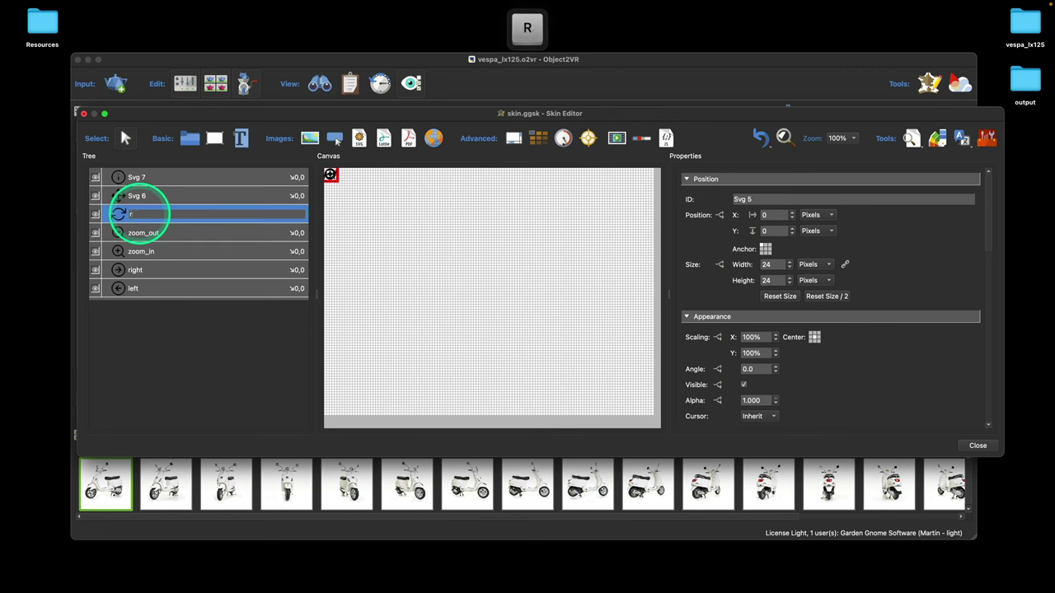
pyautogui.doubleClick(136, 195)
pyautogui.write('dra')
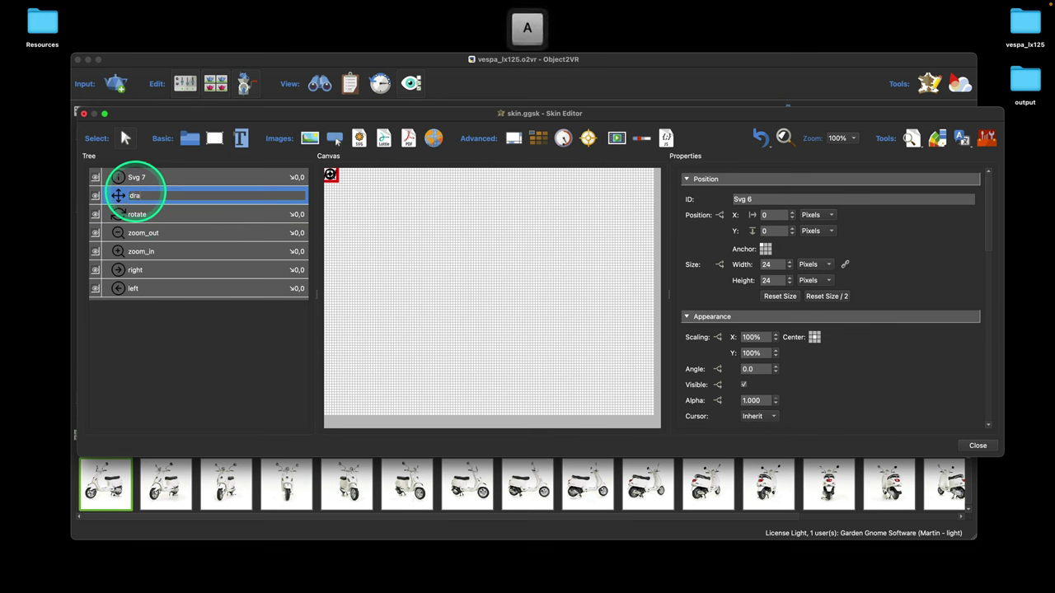
pyautogui.write('g')
# - Rename the info icon Svg 7 as infromation and deselect it to show the skin's canvas settings
pyautogui.doubleClick(138, 177)
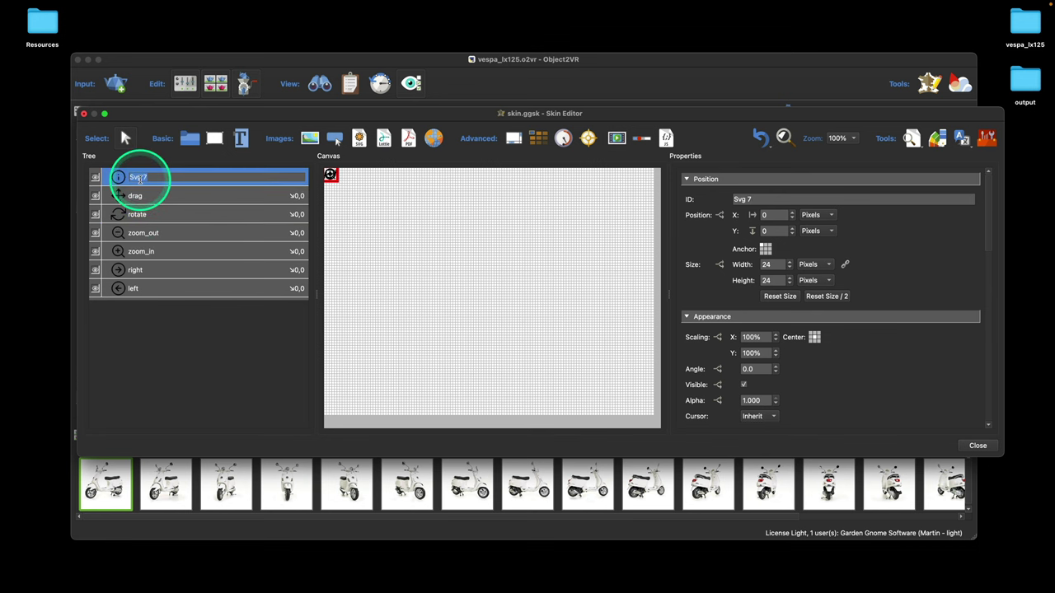
pyautogui.write('infro')
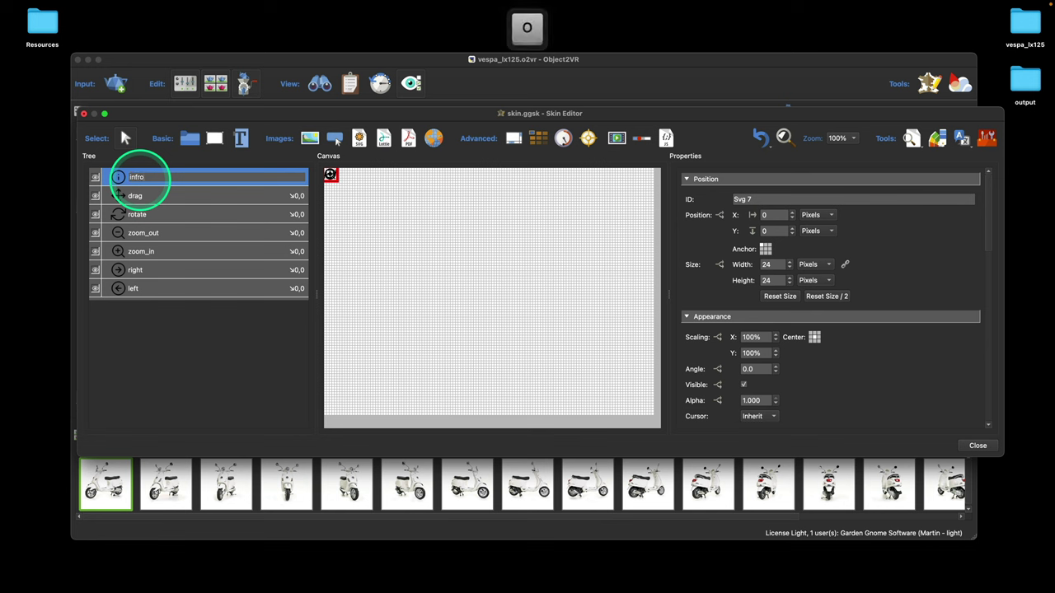
pyautogui.write('mation')
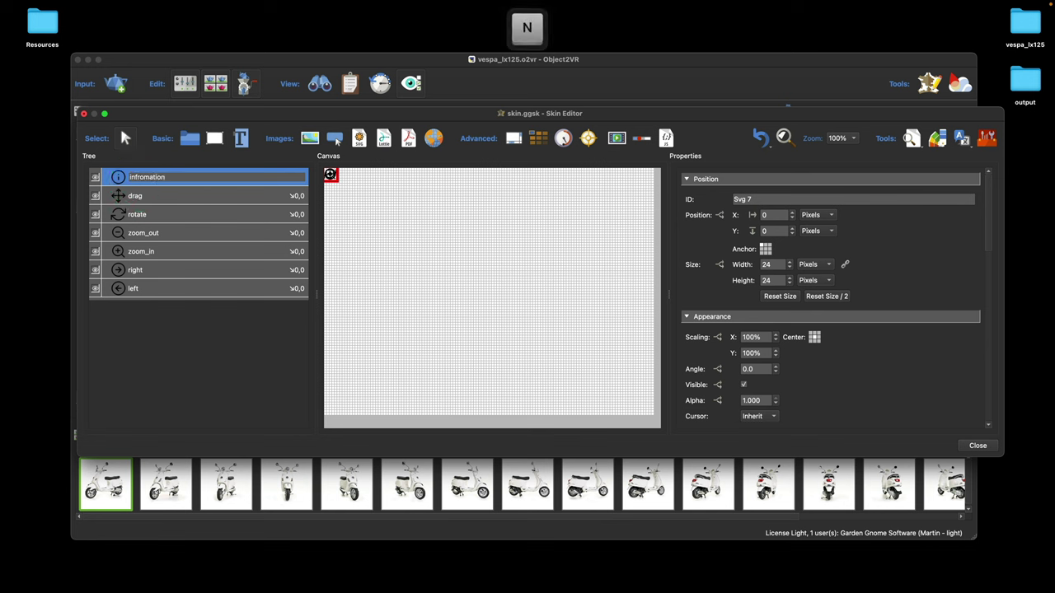
pyautogui.click(406, 258)
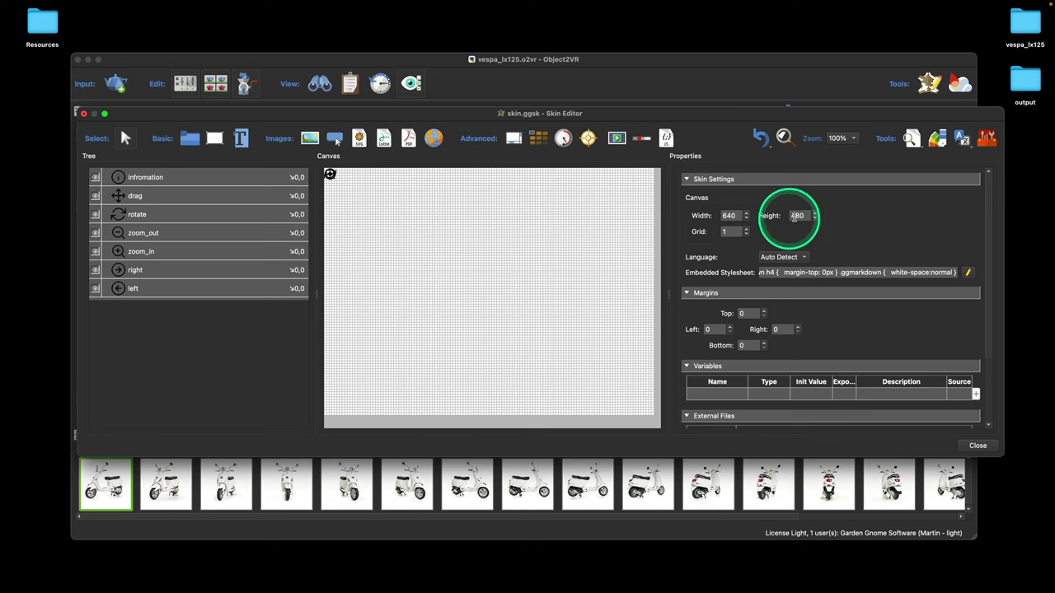
# - Check the skin in the Live Preview, moving its window higher, and close the preview
pyautogui.click(913, 141)
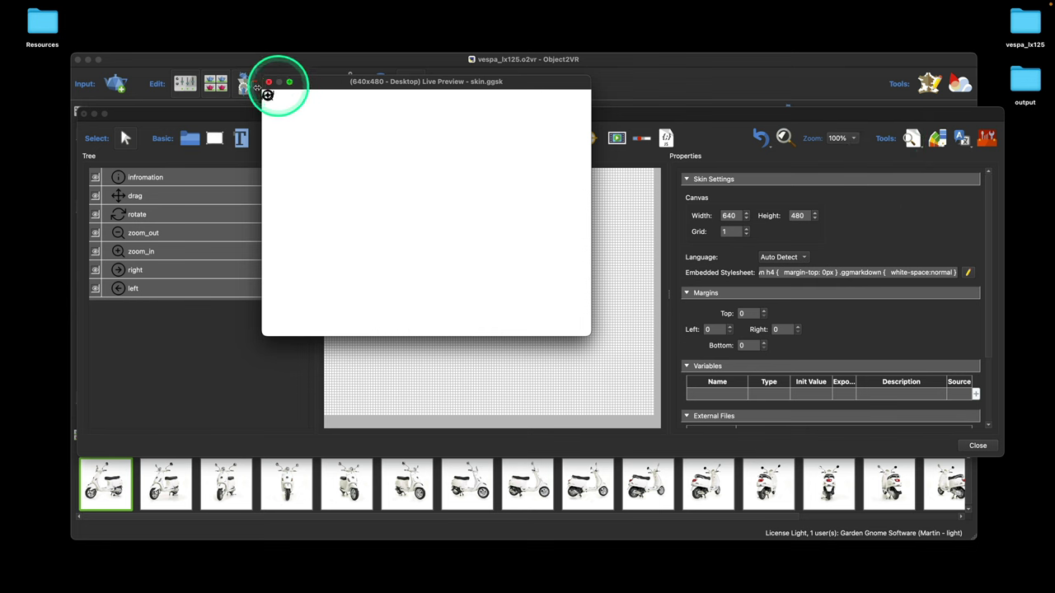
pyautogui.moveTo(331, 81); pyautogui.dragTo(346, 24)
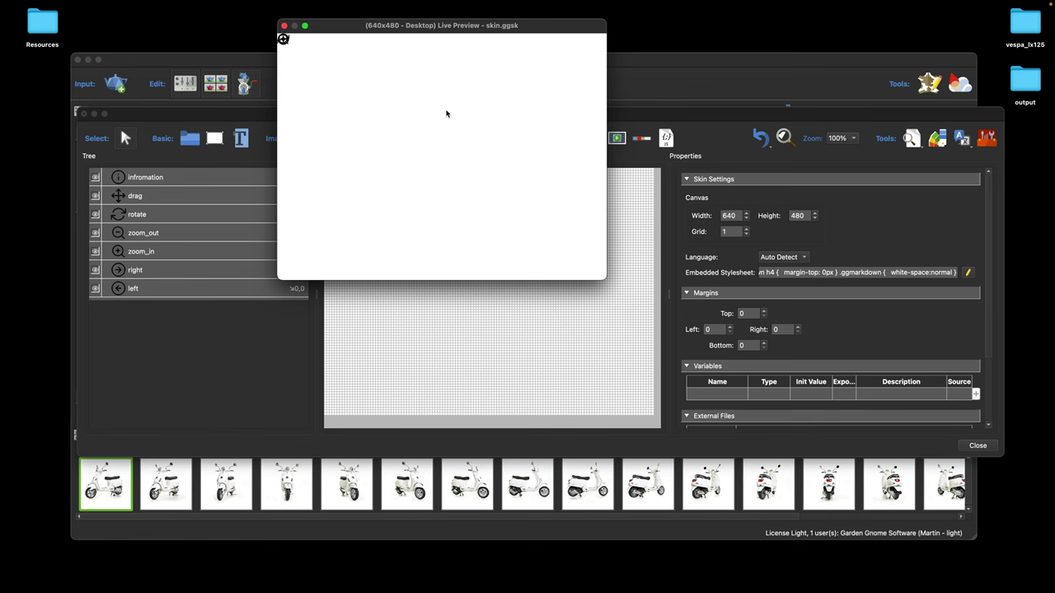
pyautogui.click(283, 25)
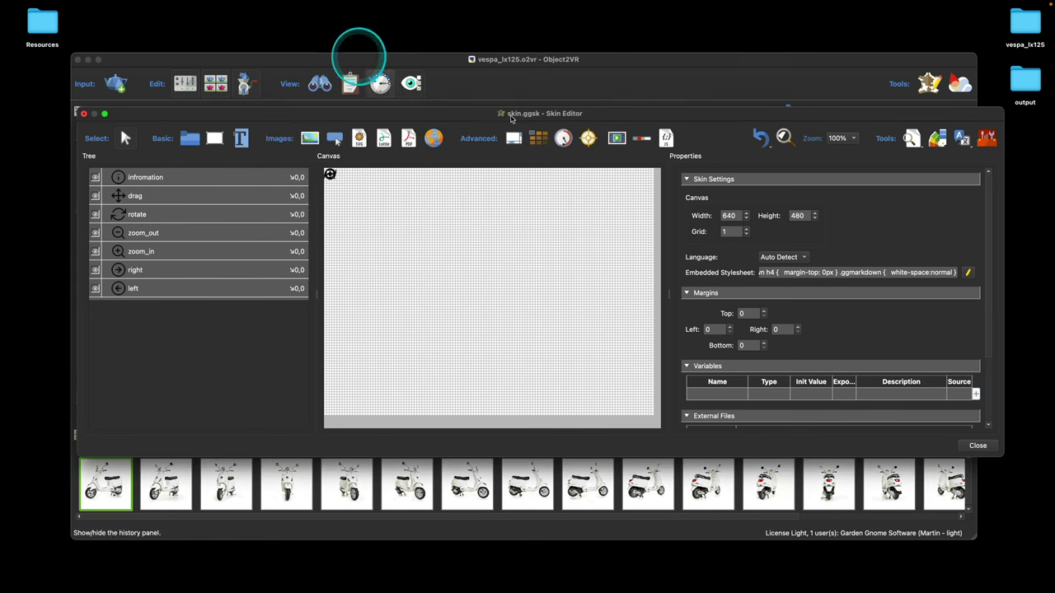
# - Close the Skin Editor with the skin changes saved, and generate the output, overwriting object.xml
pyautogui.click(978, 445)
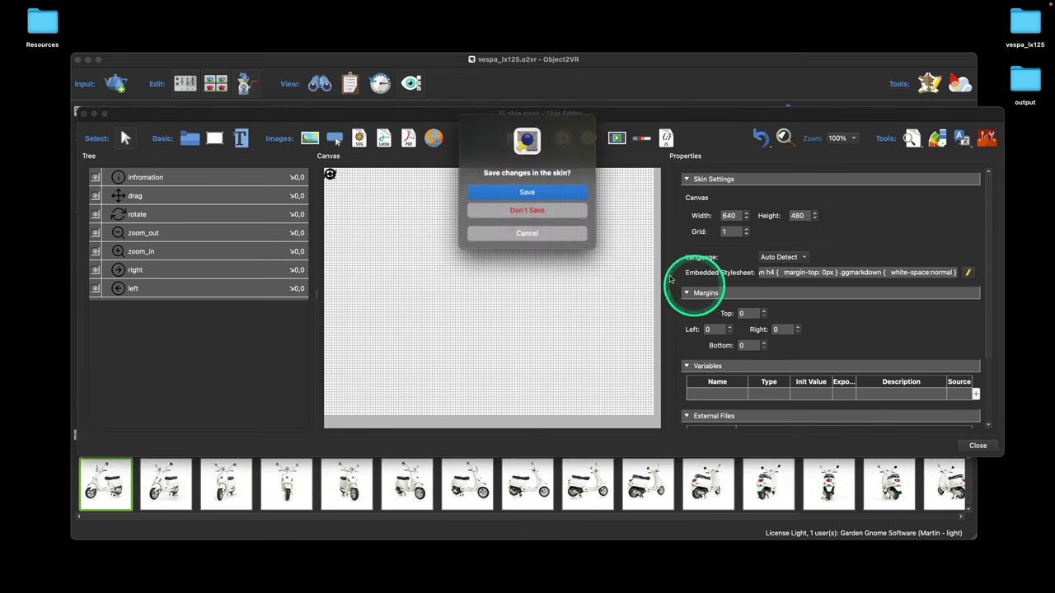
pyautogui.press('Return')
pyautogui.click(843, 241)
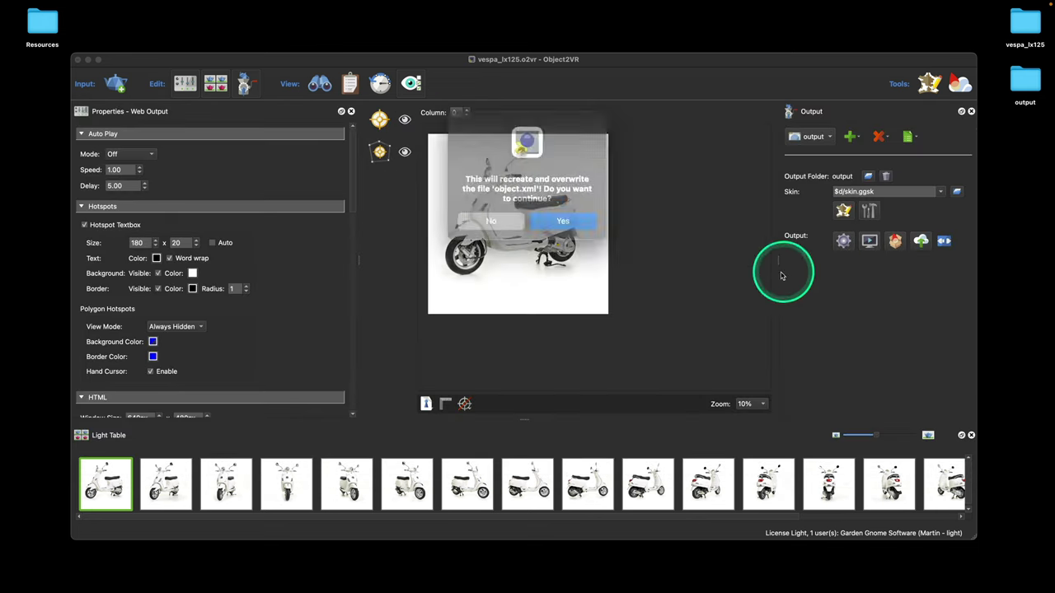
pyautogui.click(562, 220)
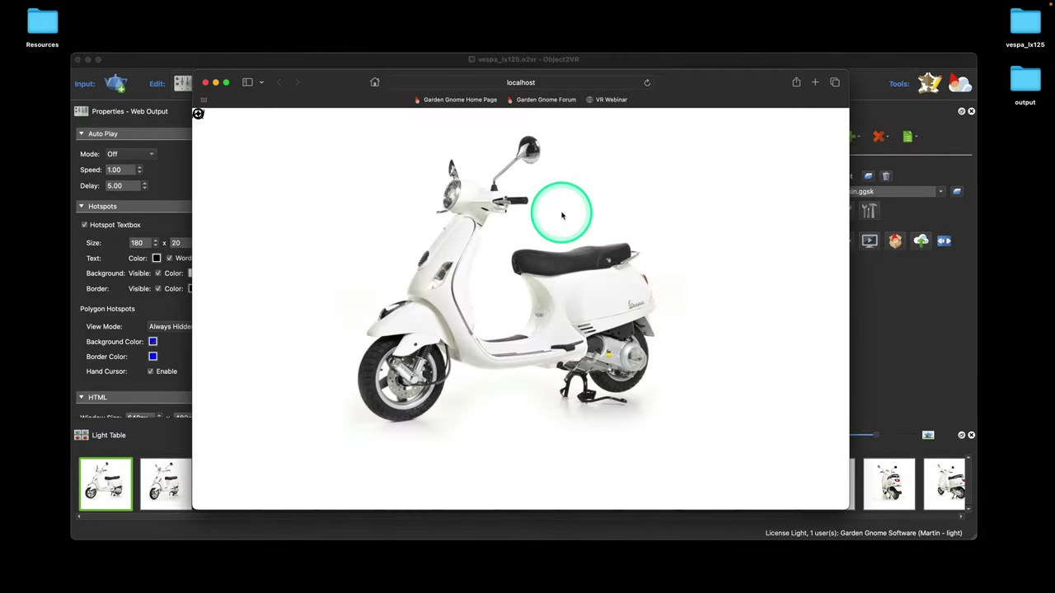
# - Rotate the scooter in the browser output, close the browser window, and reopen the skin in the Skin Editor
pyautogui.moveTo(561, 216); pyautogui.dragTo(549, 306)
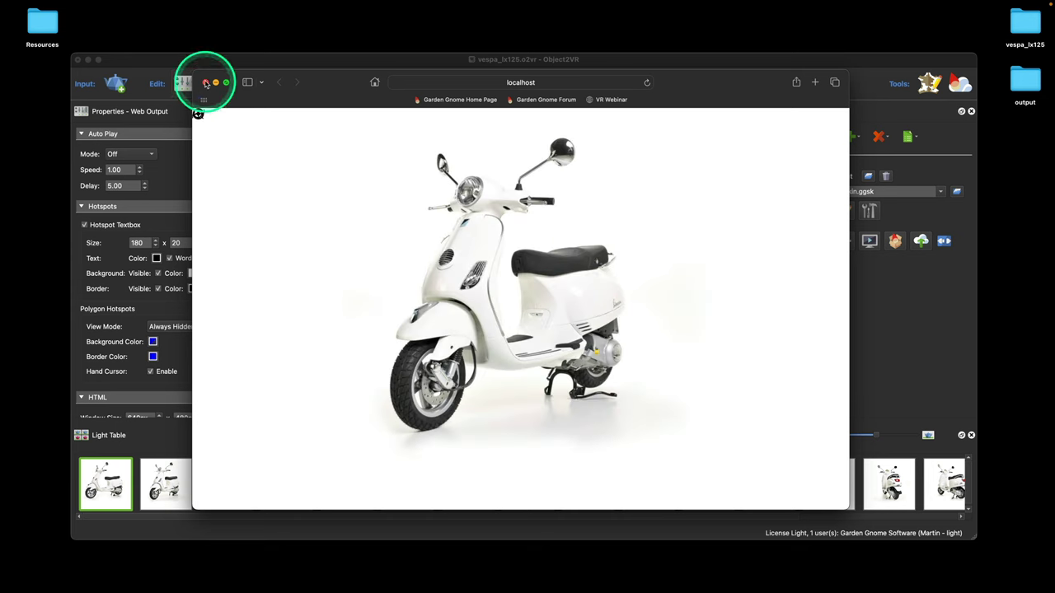
pyautogui.click(206, 83)
pyautogui.click(847, 212)
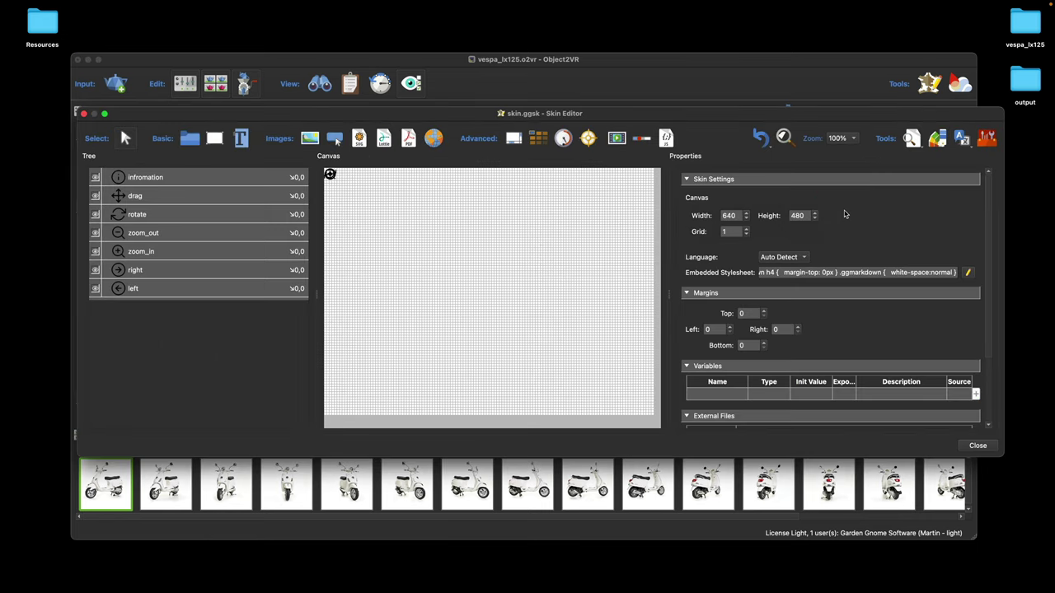
# - Set the left icon's size to 40 by 40 pixels
pyautogui.click(150, 289)
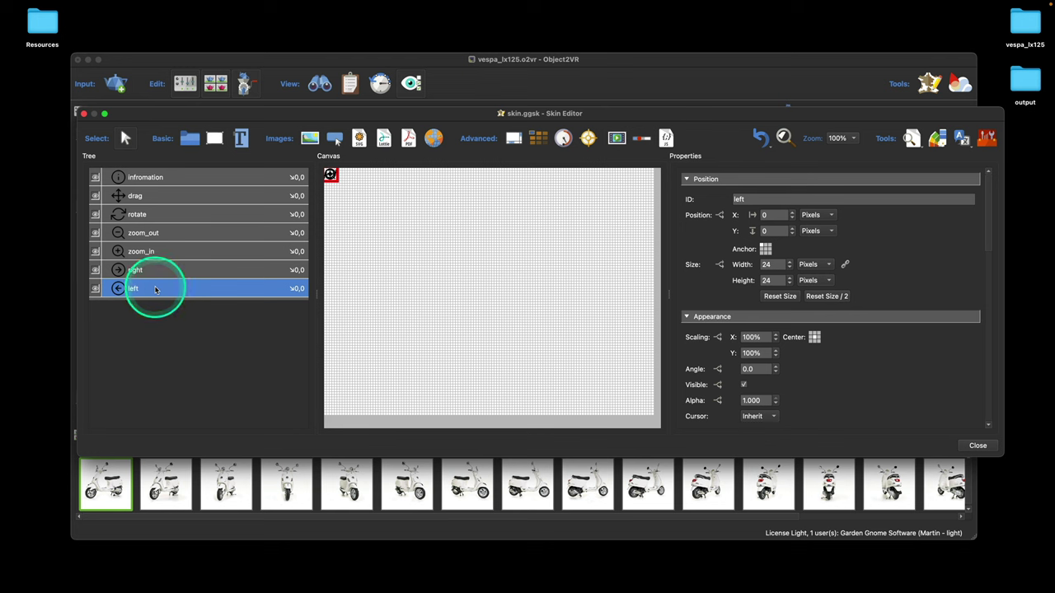
pyautogui.doubleClick(767, 264)
pyautogui.click(751, 264)
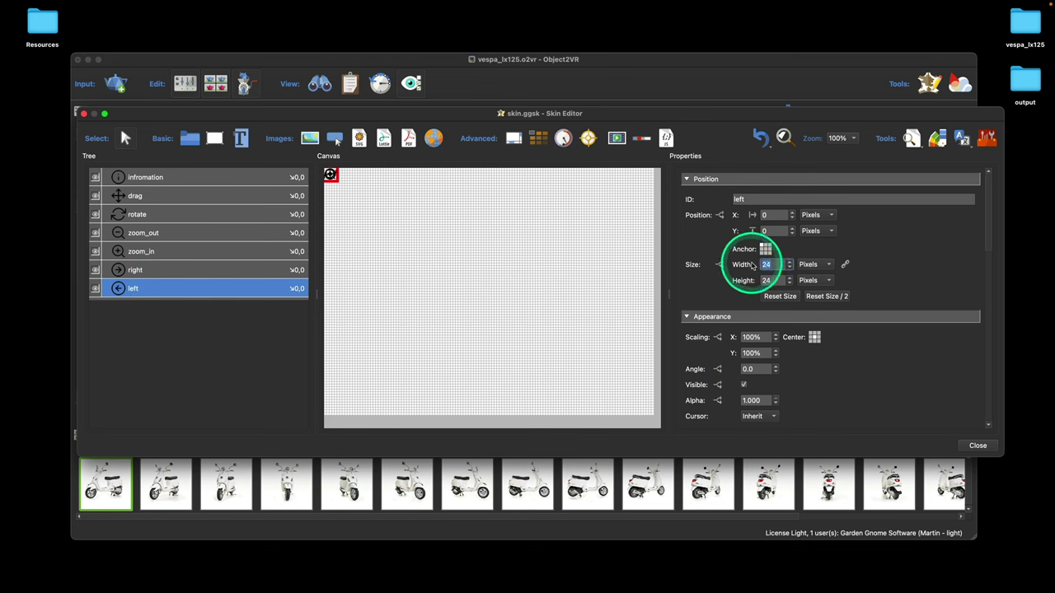
pyautogui.write('40')
pyautogui.press('Tab')
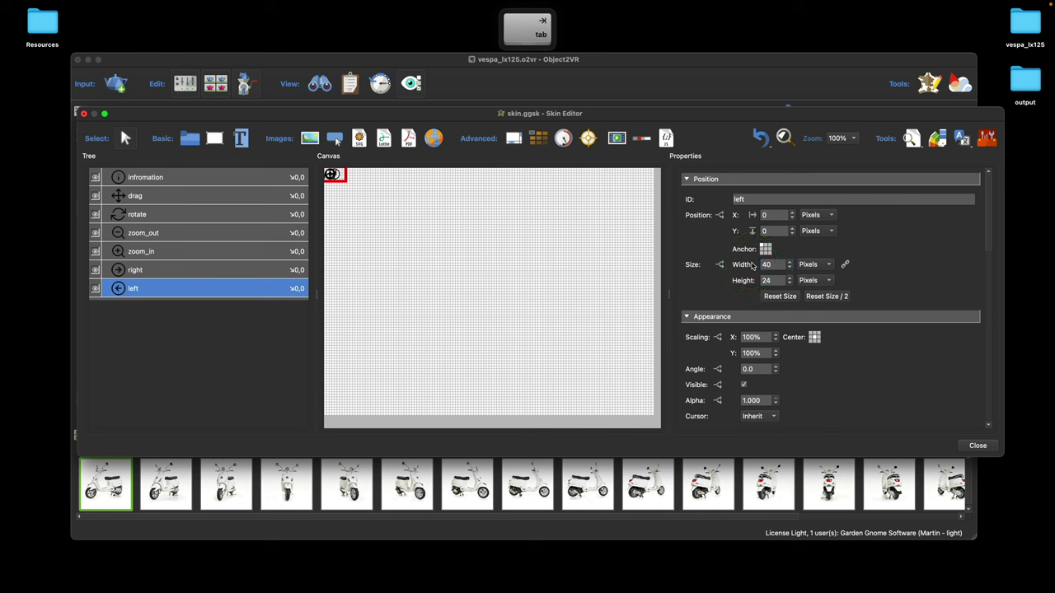
pyautogui.write('40')
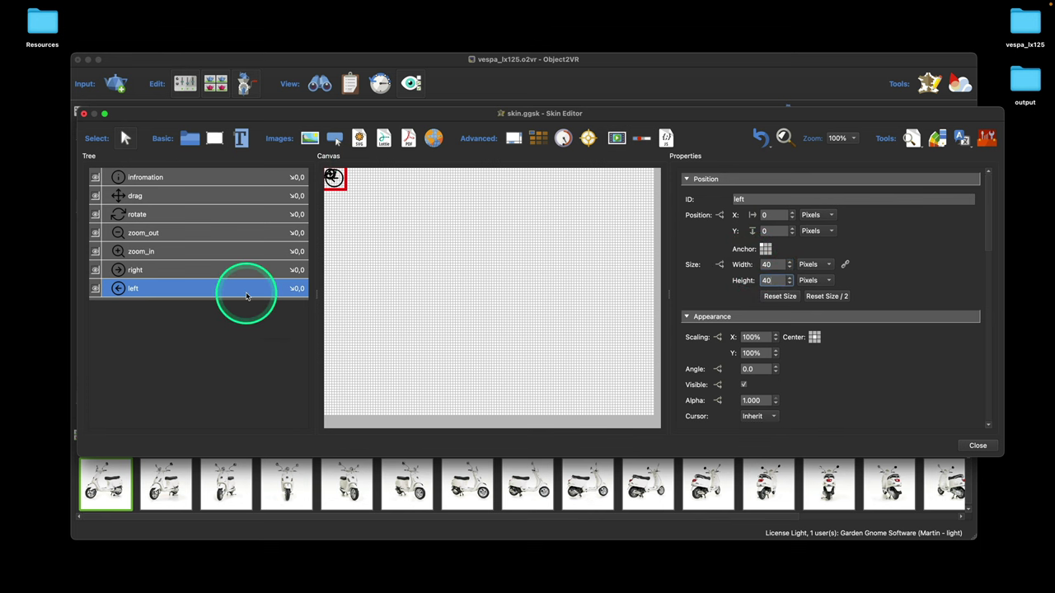
# - Set the size of all icons from right through infromation to 40 by 40 pixels together
pyautogui.click(192, 272)
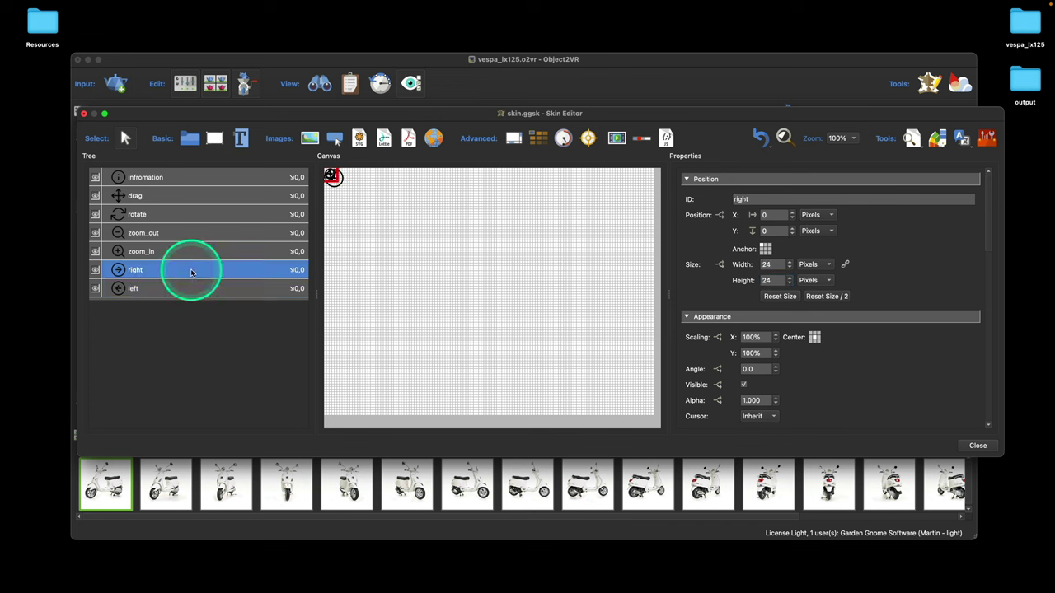
pyautogui.keyDown('shift'); pyautogui.click(193, 178); pyautogui.keyUp('shift')
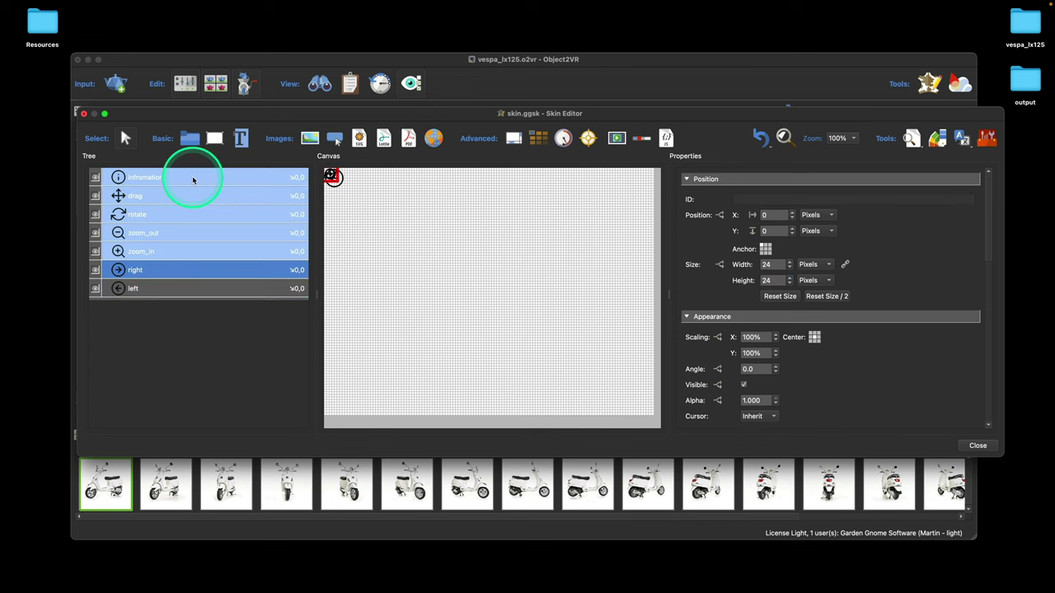
pyautogui.click(756, 266)
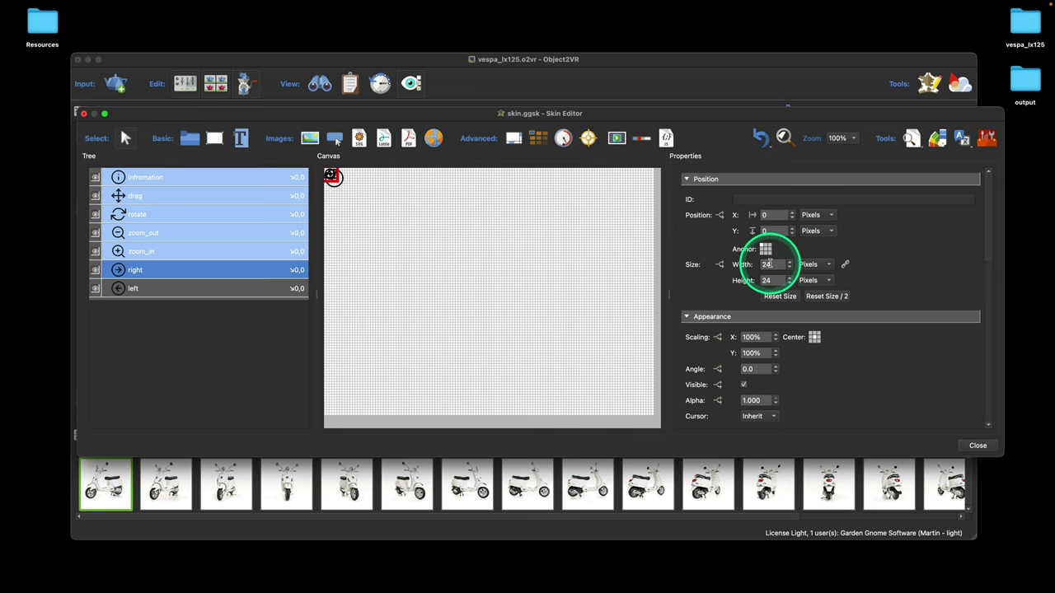
pyautogui.write('40')
pyautogui.press('Tab')
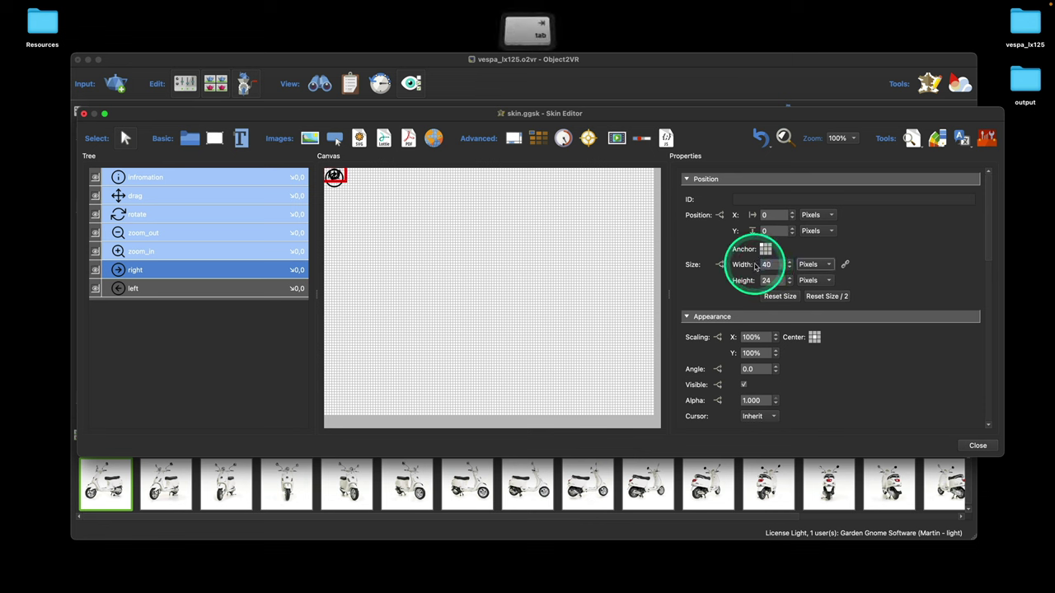
pyautogui.write('40')
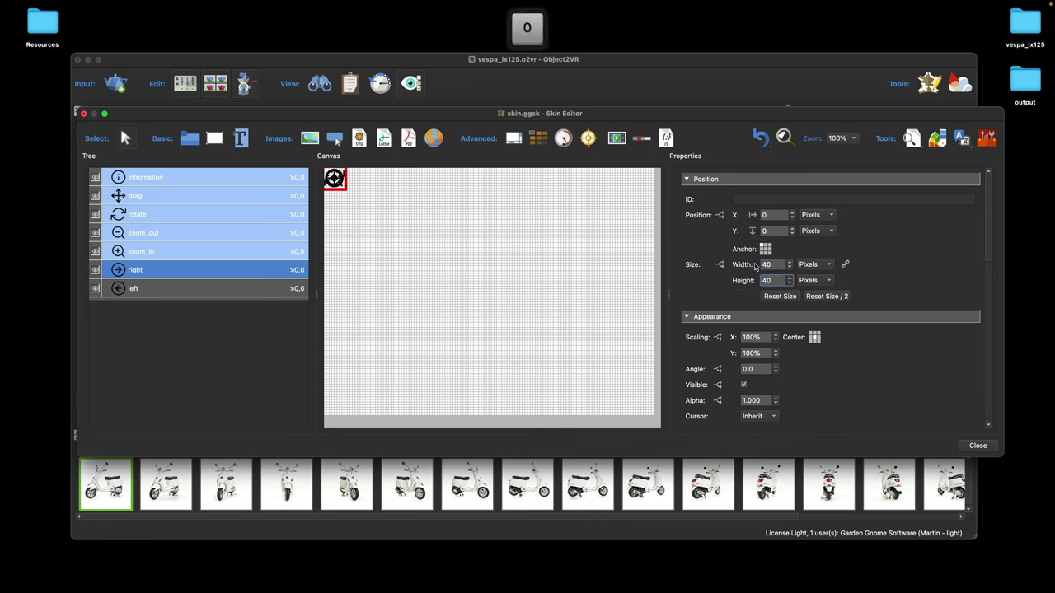
pyautogui.click(899, 260)
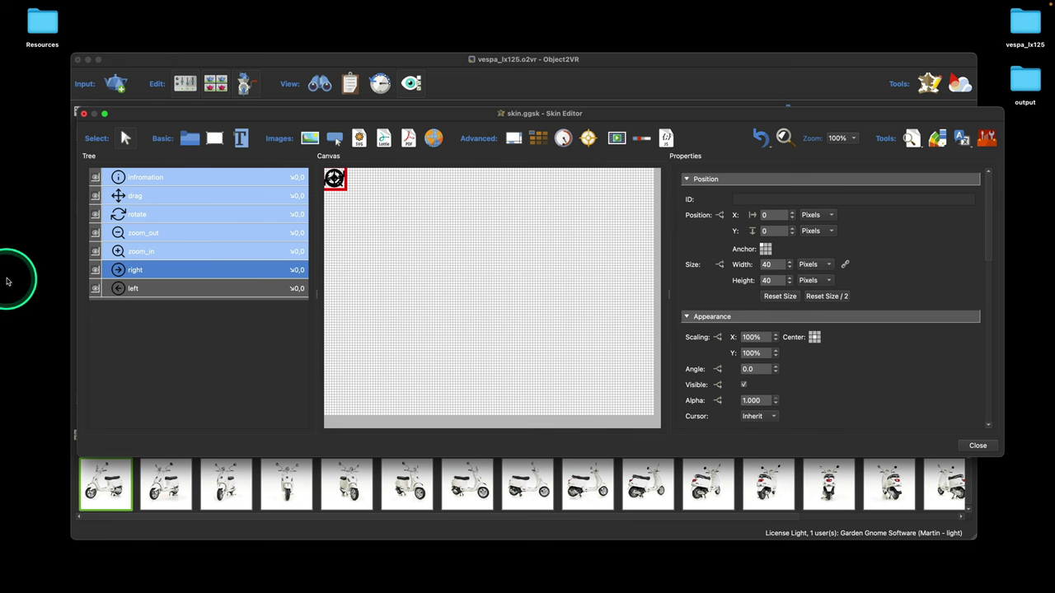
# - Anchor the infromation icon to the top-right corner of the canvas
pyautogui.click(155, 294)
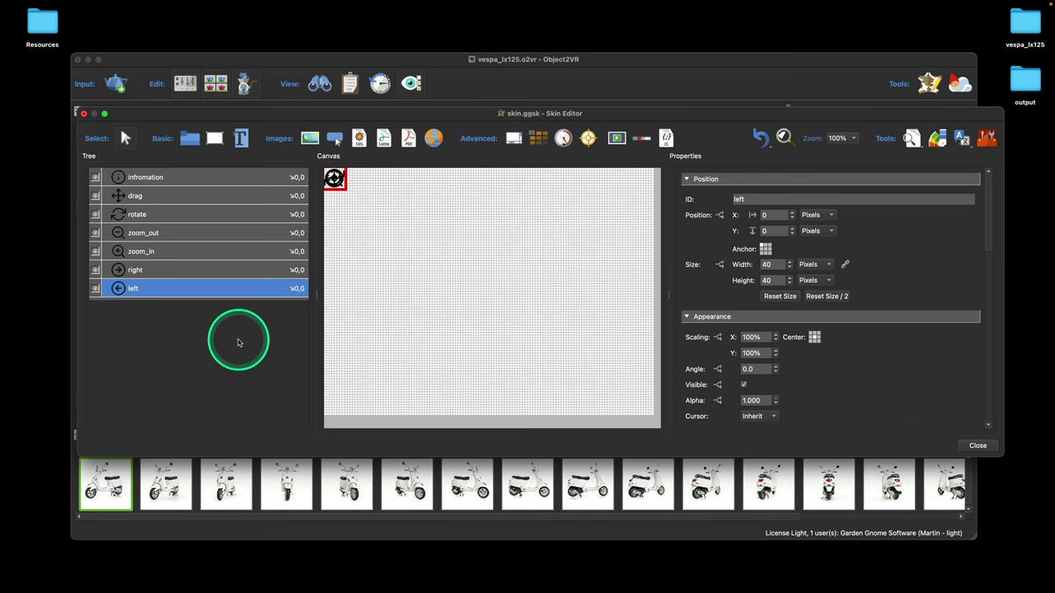
pyautogui.click(140, 178)
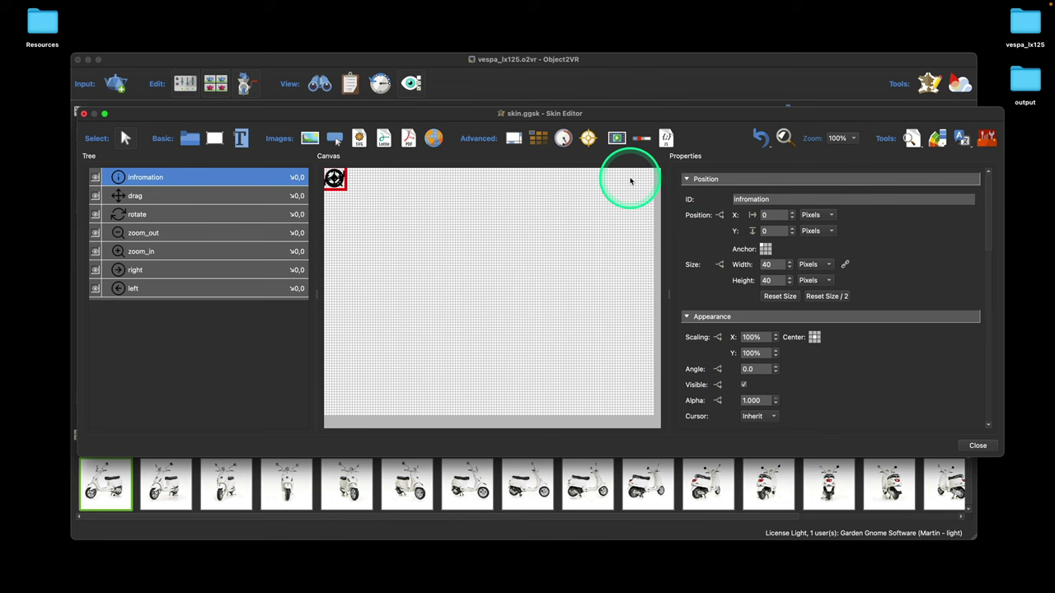
pyautogui.click(770, 245)
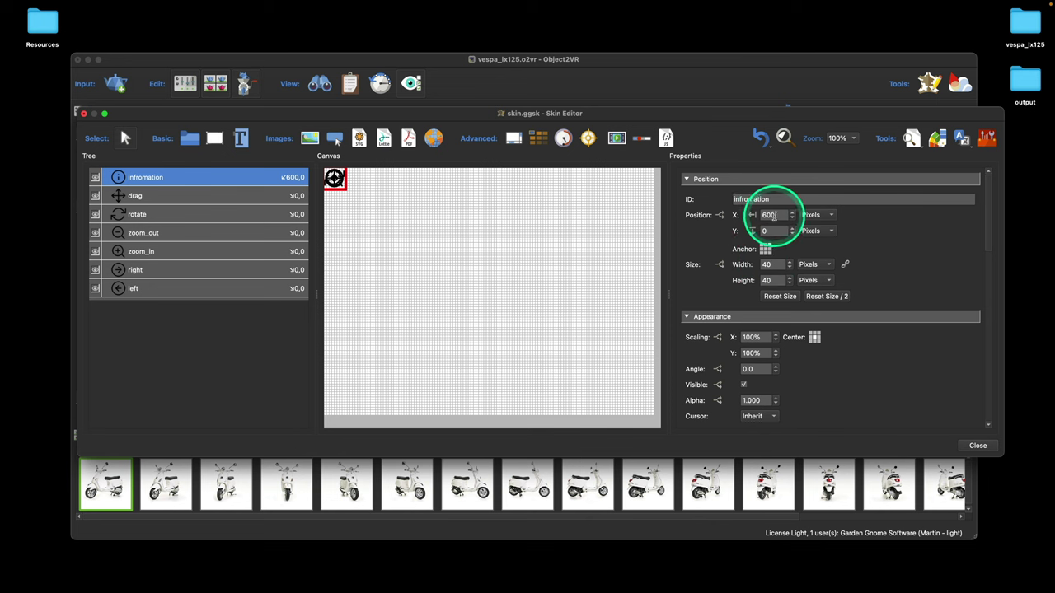
pyautogui.click(763, 245)
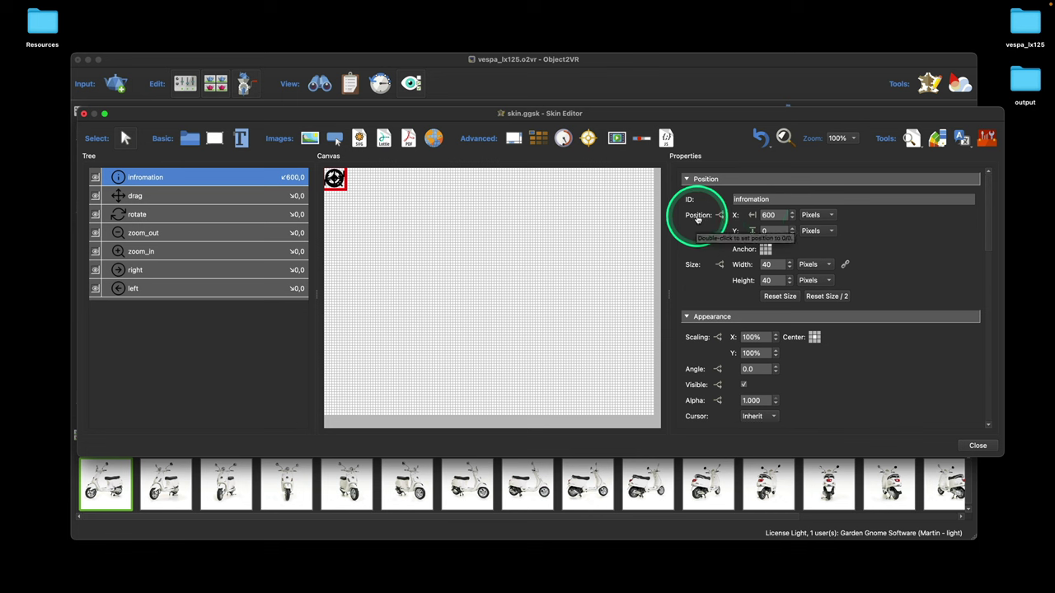
# - Try resetting the infromation icon's position to 0, both axes together and X and Y individually, undoing the first reset
pyautogui.doubleClick(693, 218)
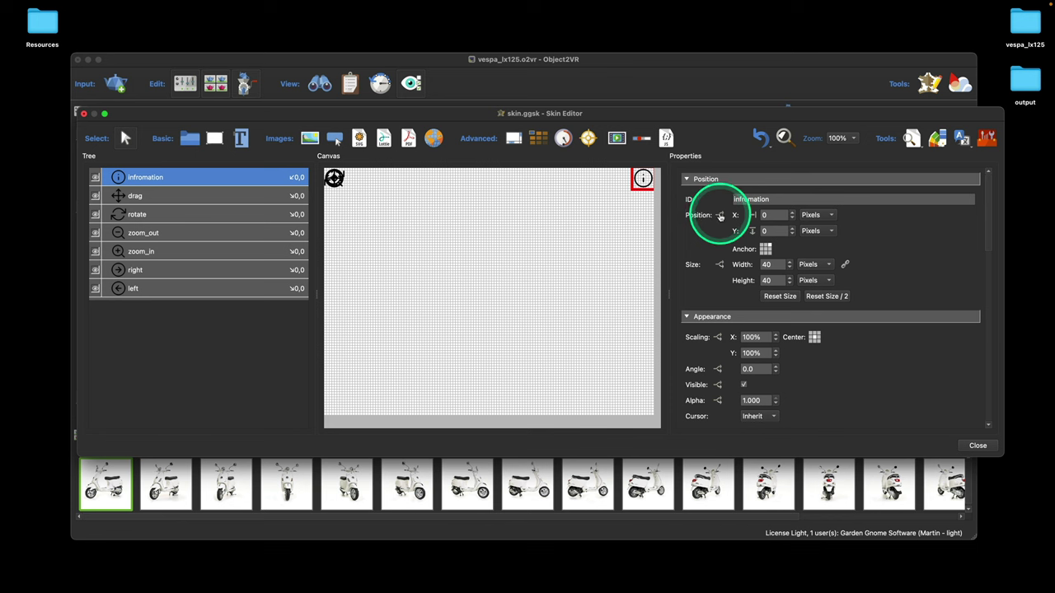
pyautogui.click(764, 139)
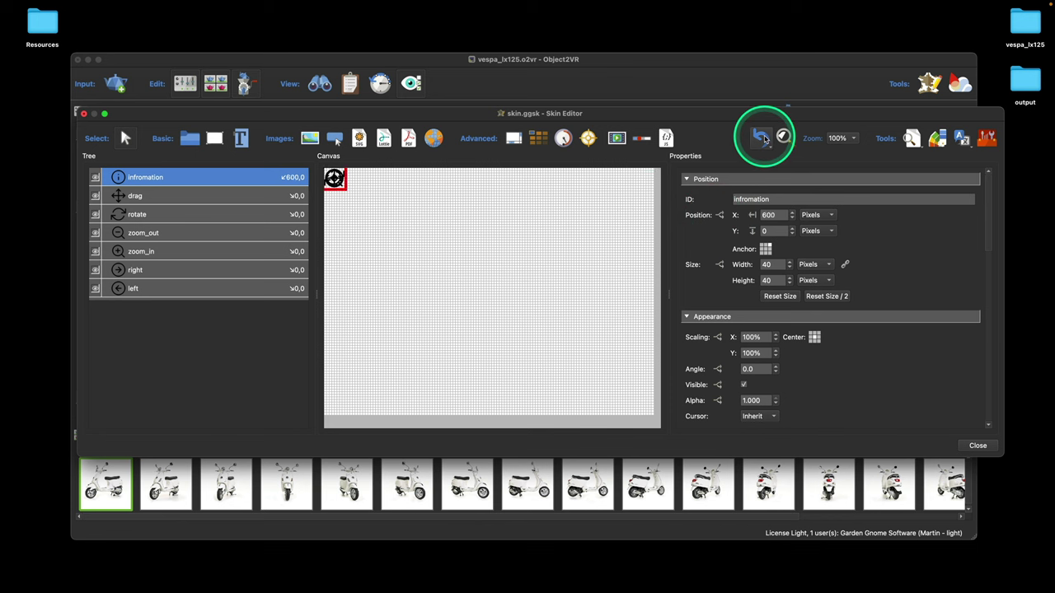
pyautogui.click(752, 216)
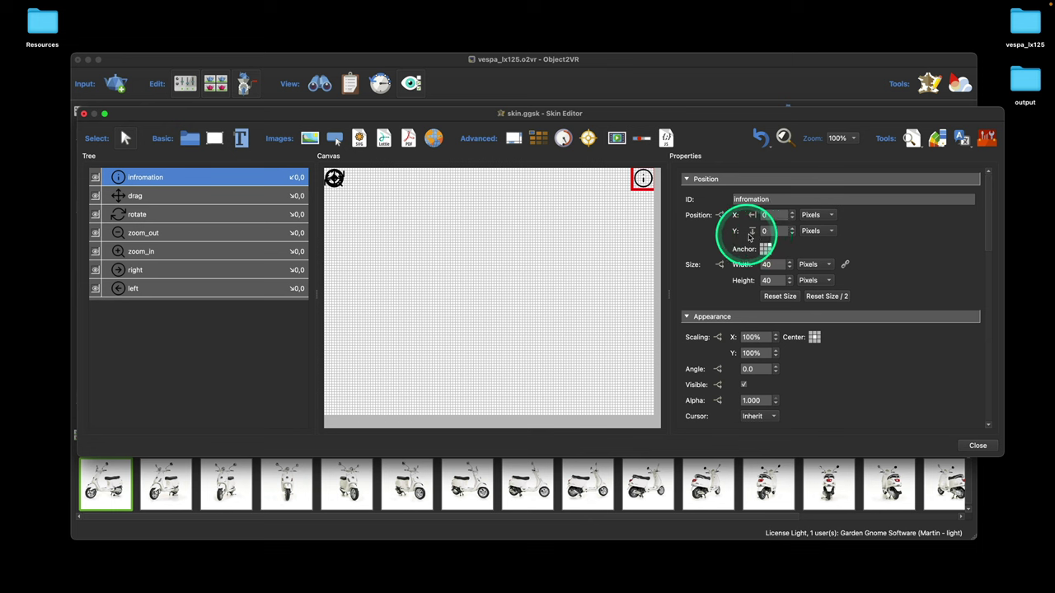
pyautogui.moveTo(642, 179); pyautogui.dragTo(623, 200)
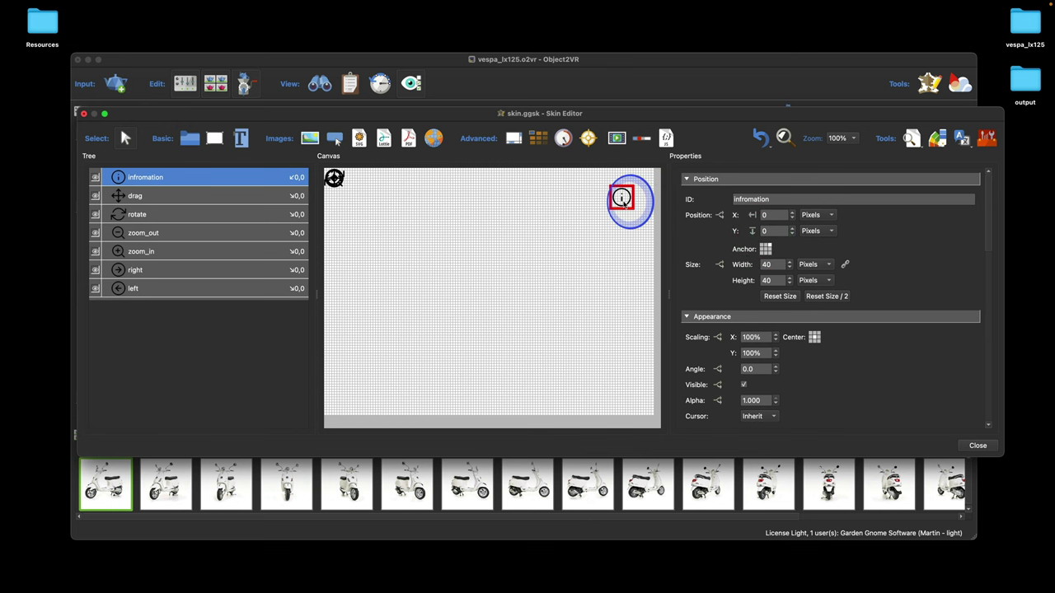
pyautogui.click(751, 215)
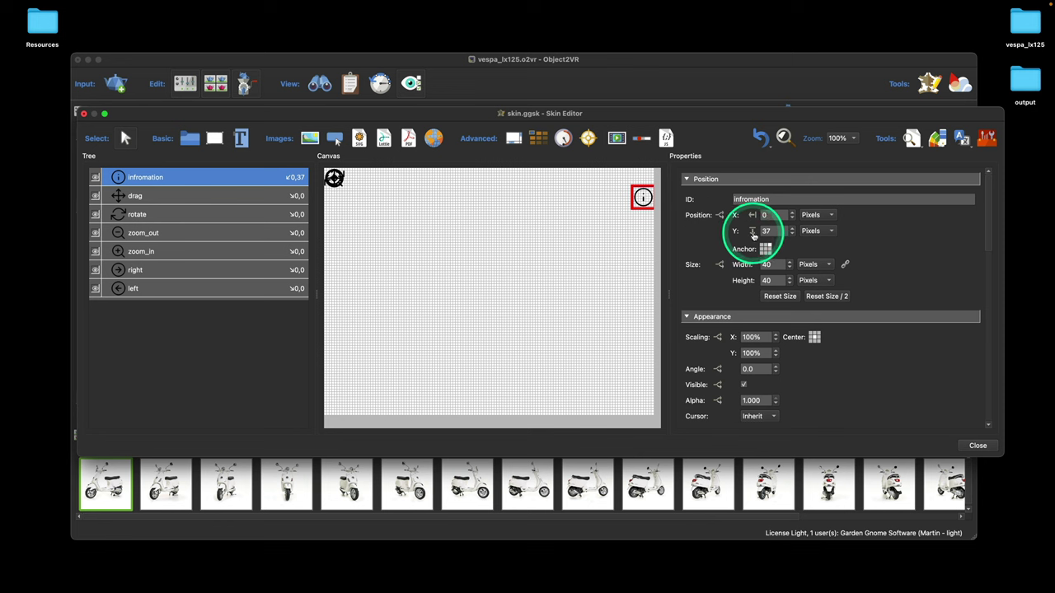
pyautogui.click(753, 234)
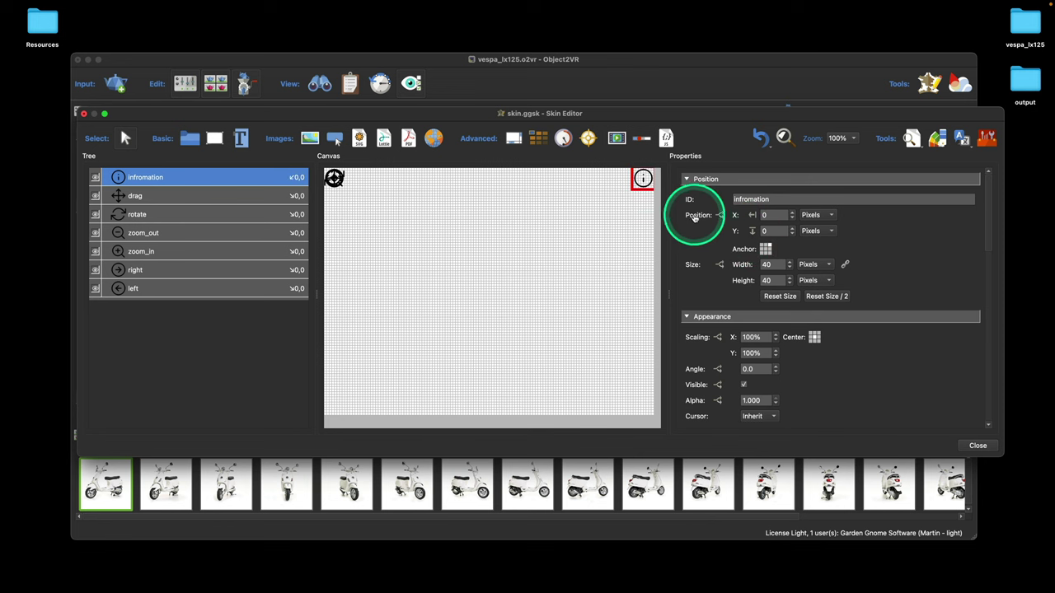
# - Set the infromation icon's position to X 10 and Y 10 pixels
pyautogui.click(755, 216)
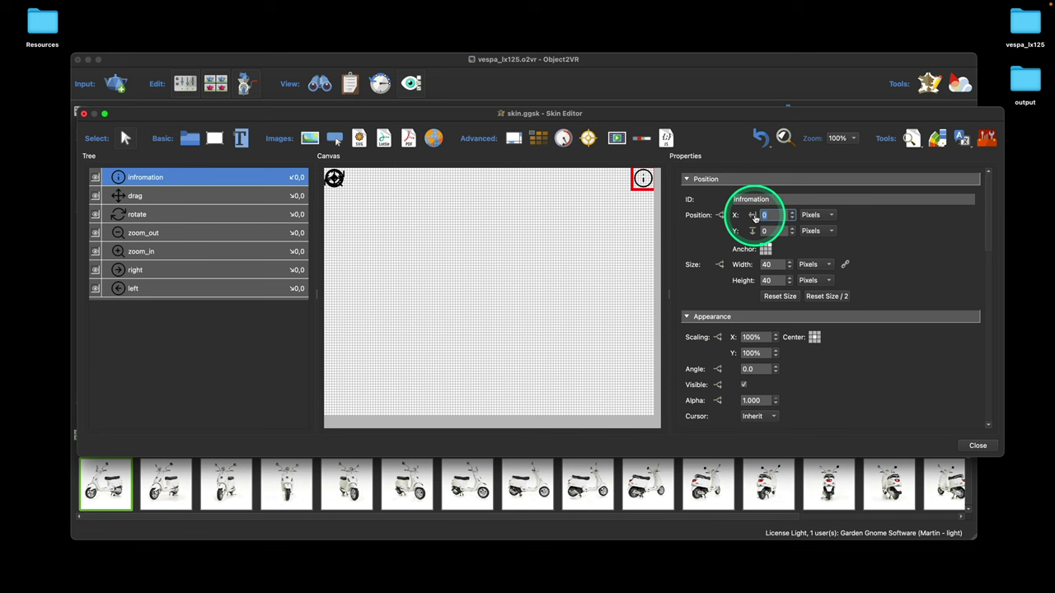
pyautogui.write('10')
pyautogui.press('Tab')
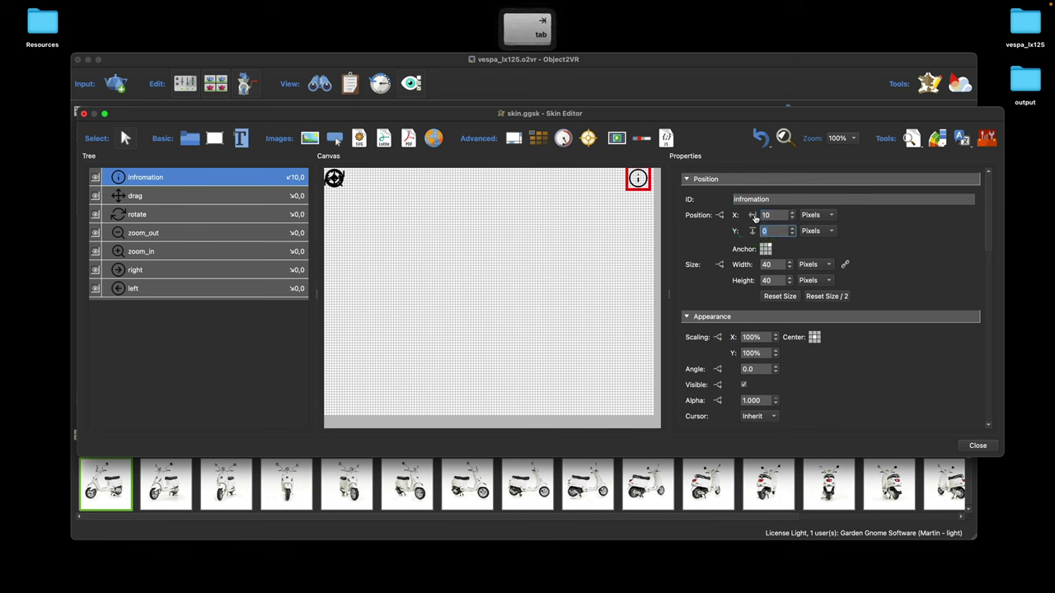
pyautogui.write('10')
pyautogui.click(674, 220)
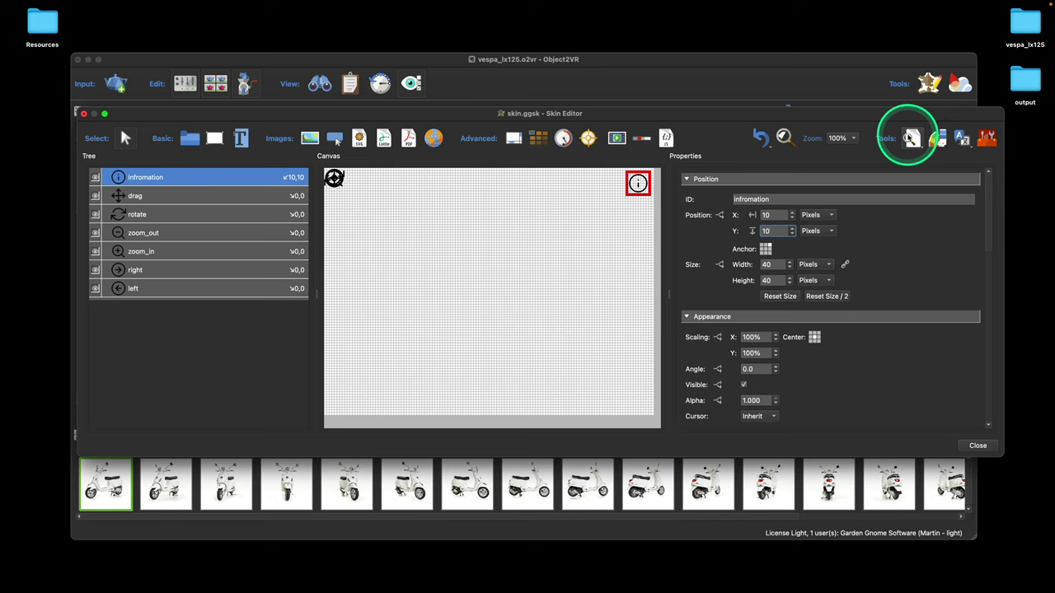
# - Check the infromation icon's anchoring in the Live Preview by shrinking its window to 500x296, and close the preview
pyautogui.click(911, 138)
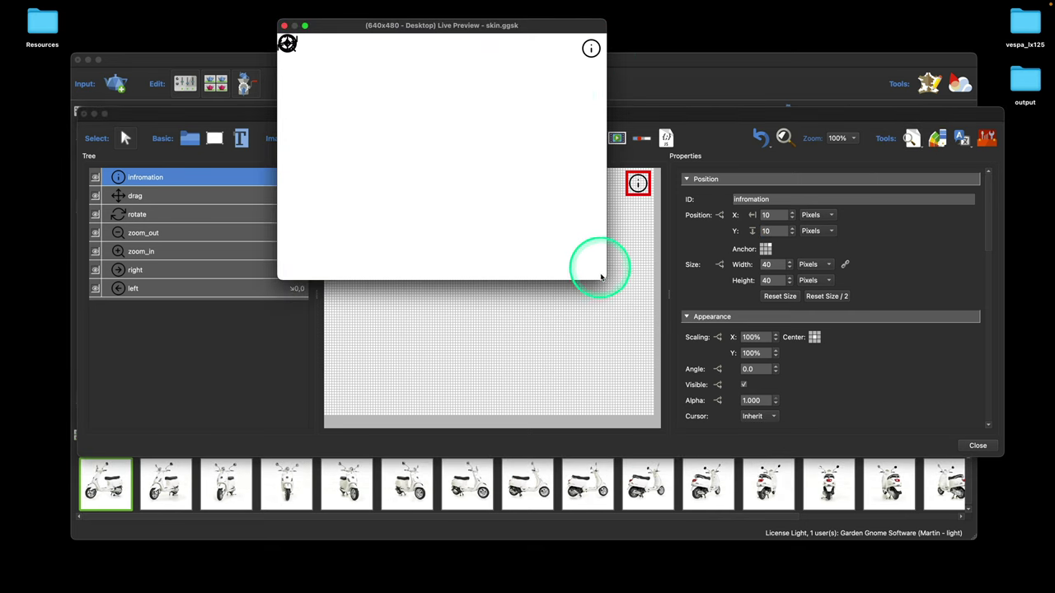
pyautogui.moveTo(599, 277); pyautogui.dragTo(534, 185)
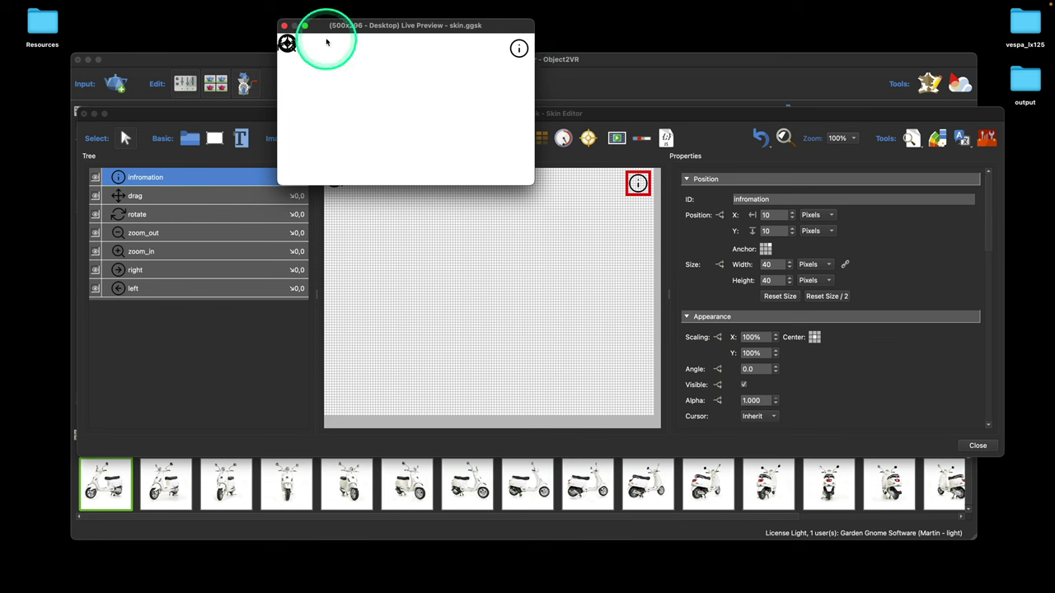
pyautogui.click(285, 25)
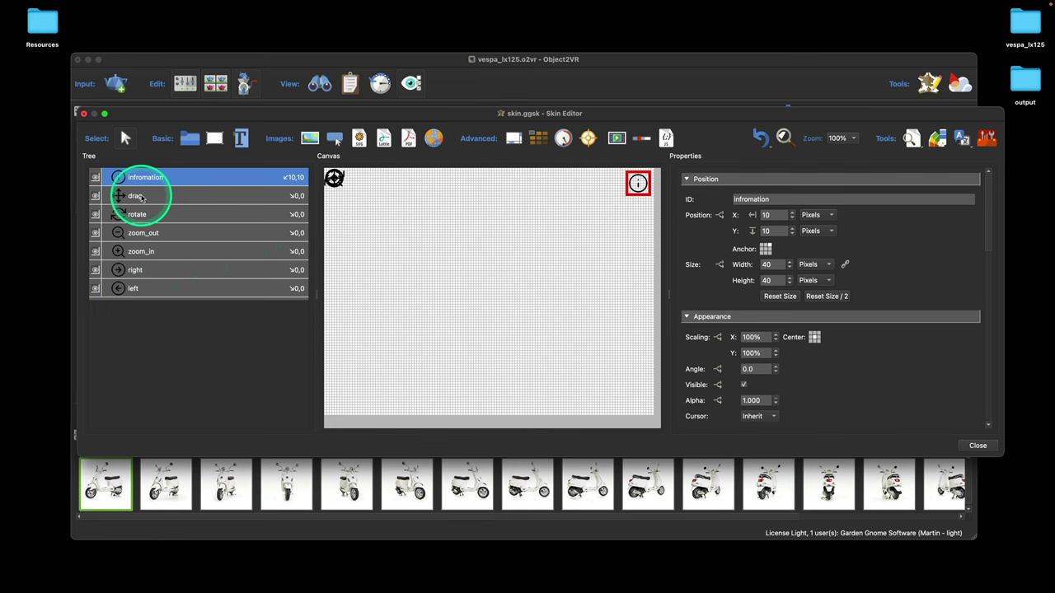
# - Hide the drag and rotate icons on the canvas and select the left icon
pyautogui.click(95, 196)
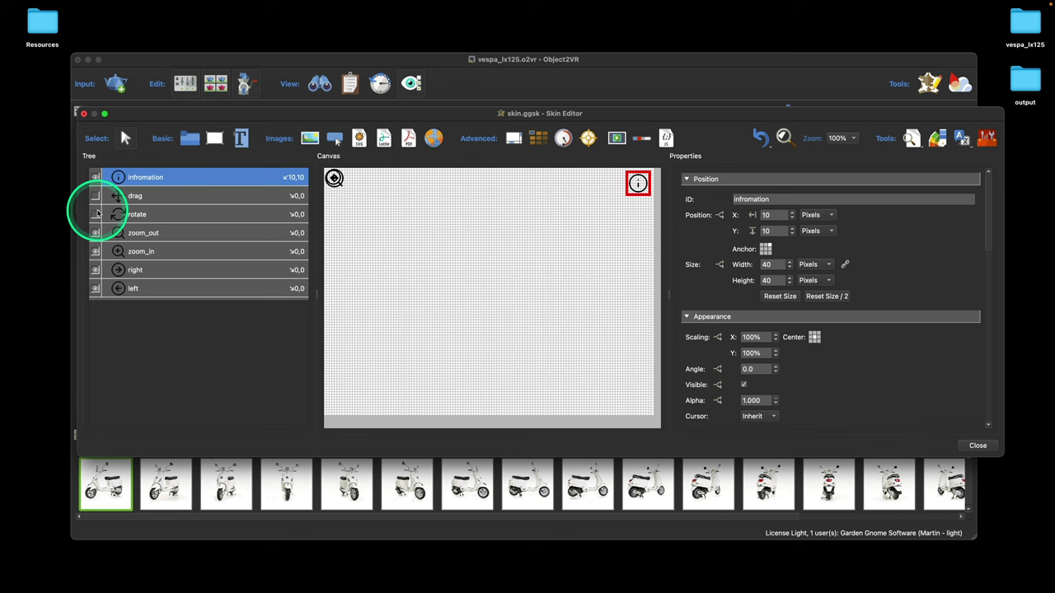
pyautogui.click(152, 290)
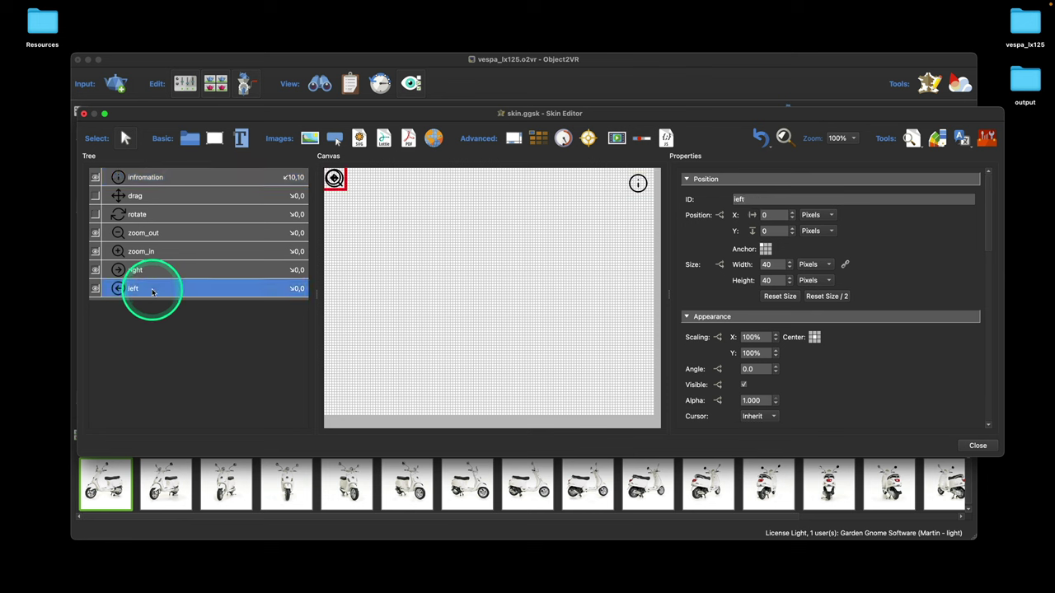
# - Set the right icon's X position to 40 pixels and reset its position to 0
pyautogui.click(152, 272)
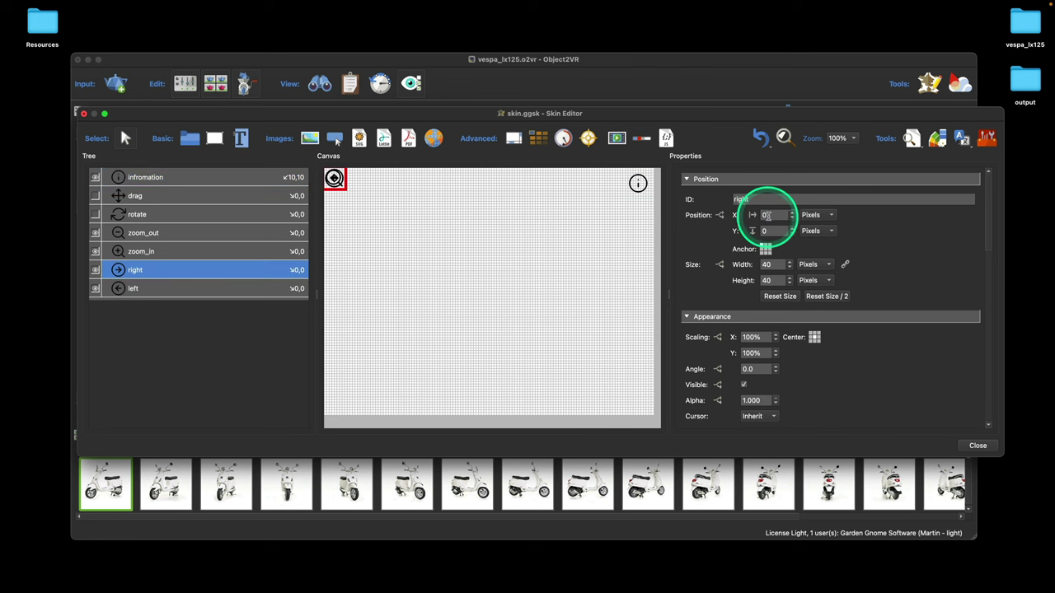
pyautogui.write('40')
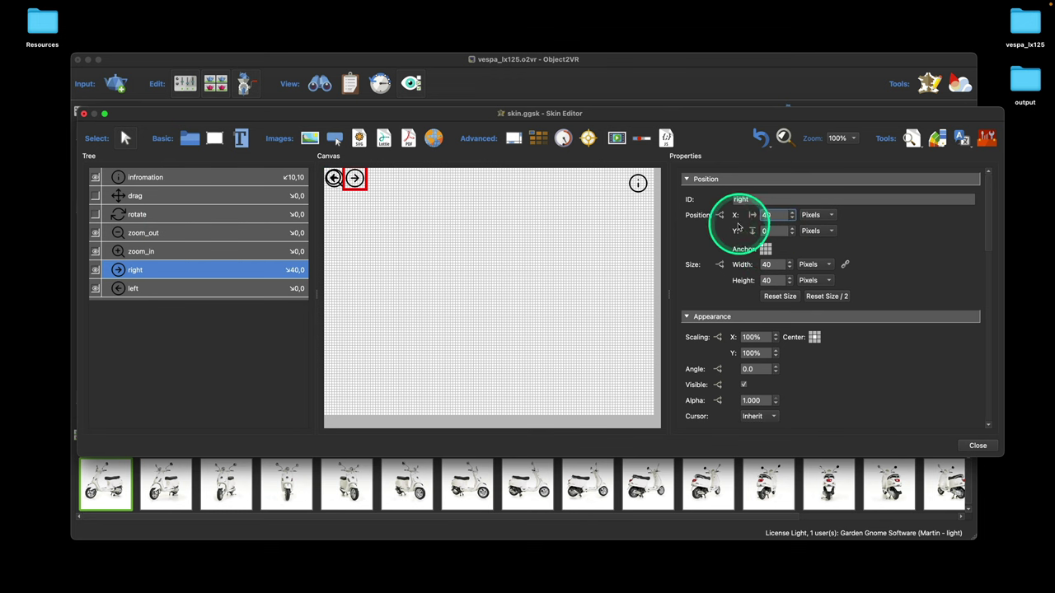
pyautogui.click(700, 219)
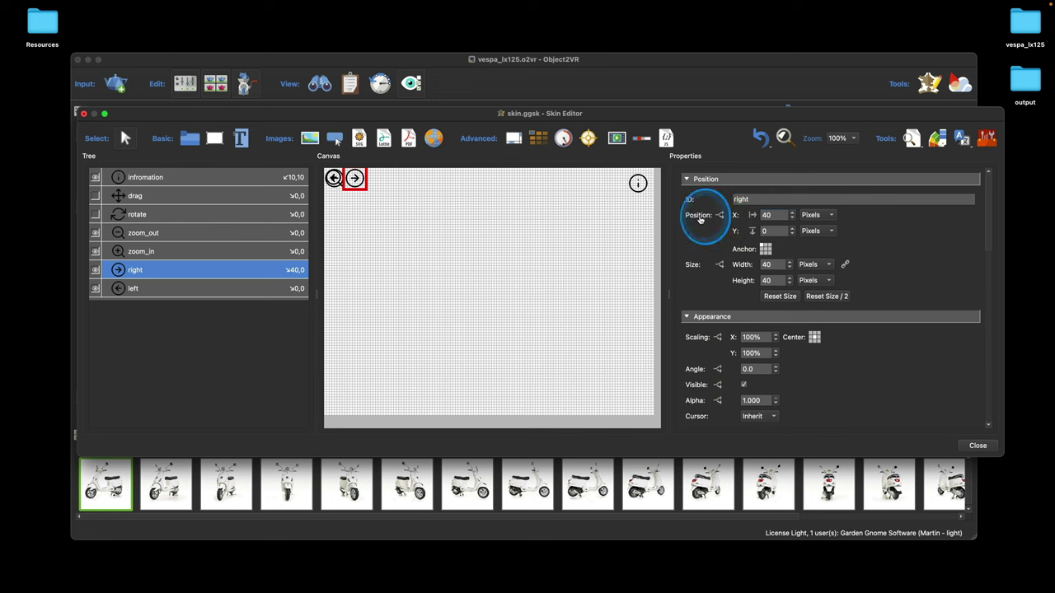
# - Set the zoom_out icon's X position to 120 pixels
pyautogui.click(153, 292)
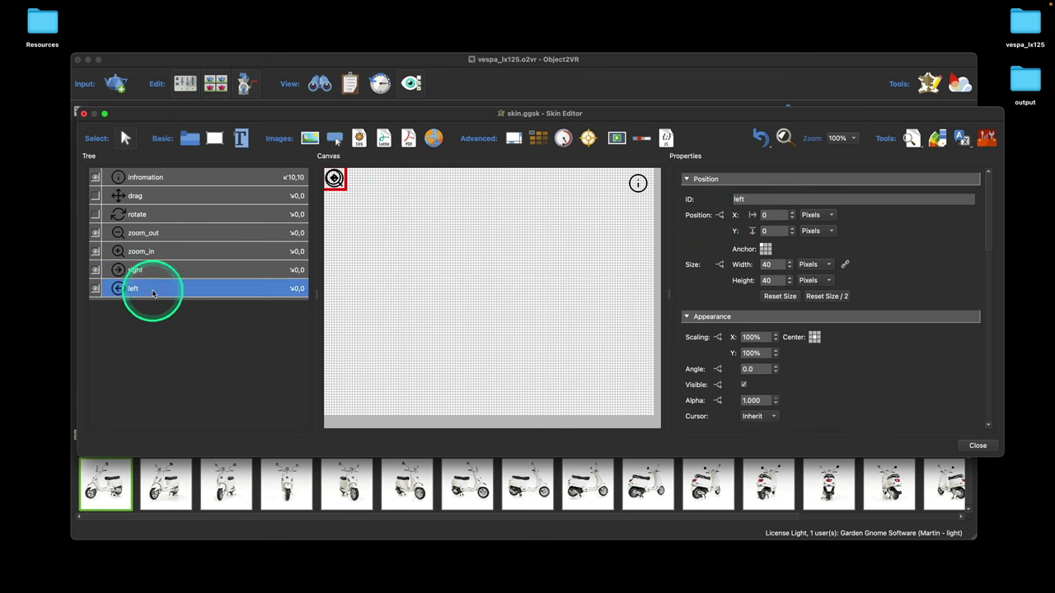
pyautogui.click(164, 234)
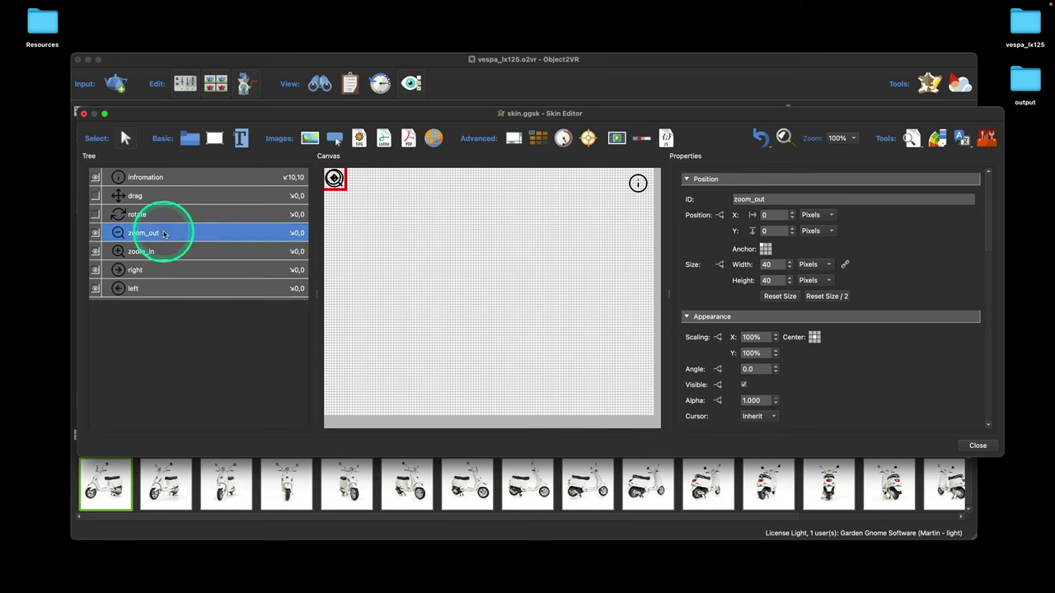
pyautogui.press('2')
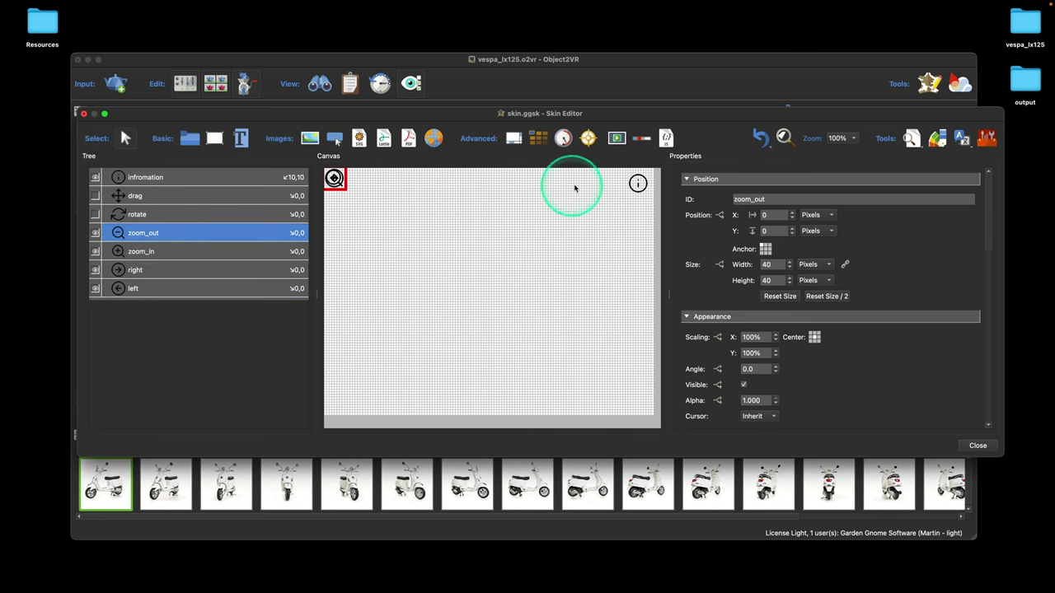
pyautogui.doubleClick(764, 216)
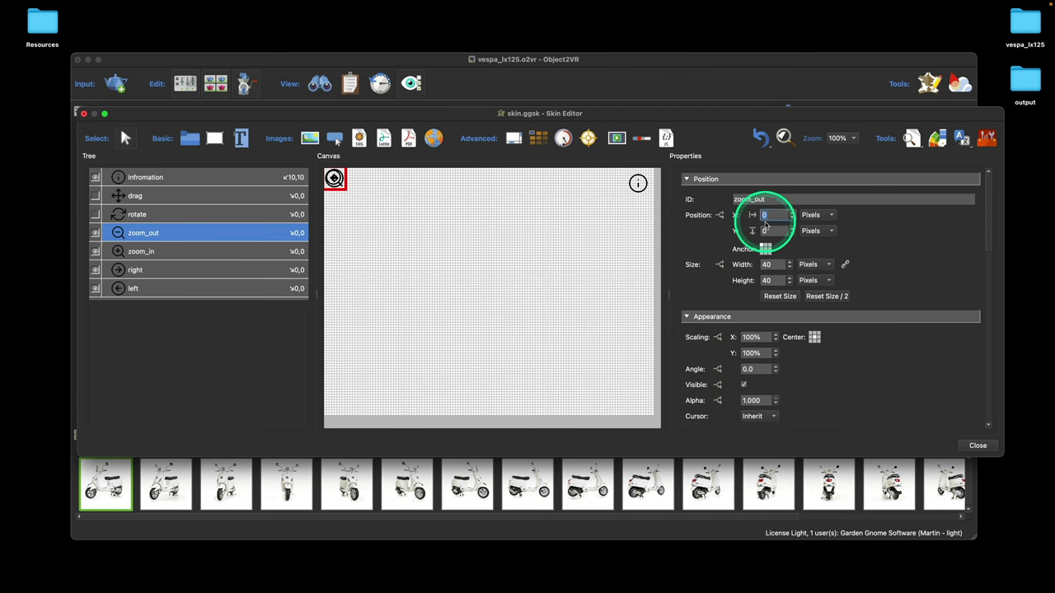
pyautogui.write('120')
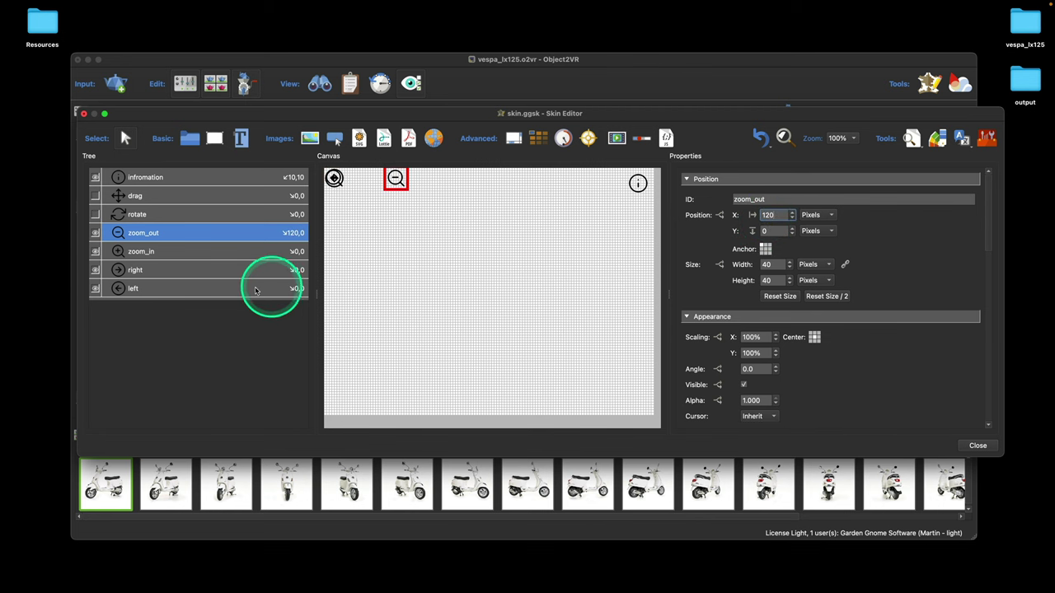
# - Distribute the left, right, zoom_in and zoom_out icons evenly by their left edges
pyautogui.click(159, 290)
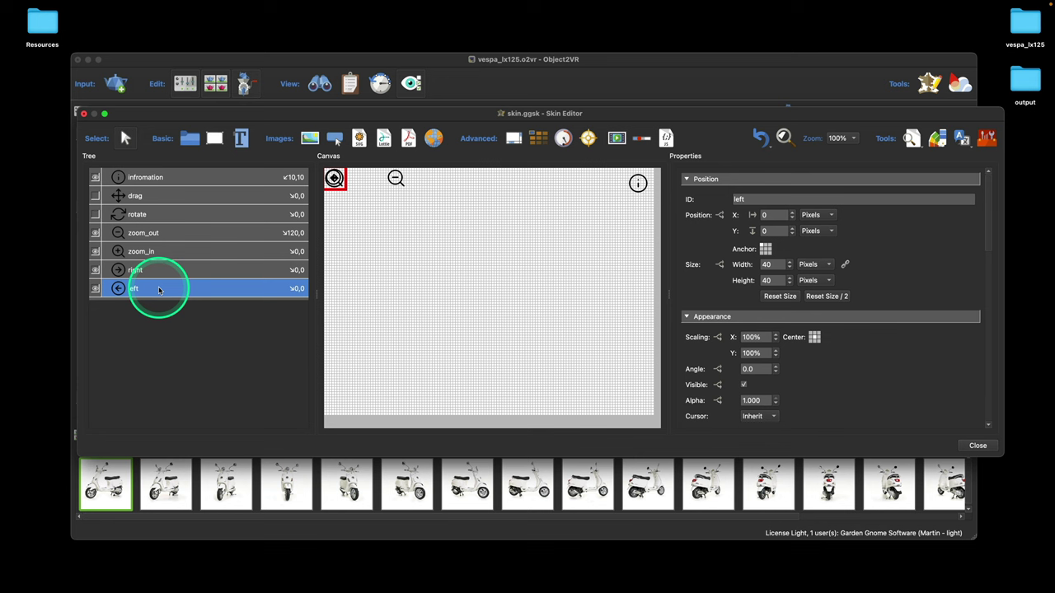
pyautogui.keyDown('shift'); pyautogui.click(169, 235); pyautogui.keyUp('shift')
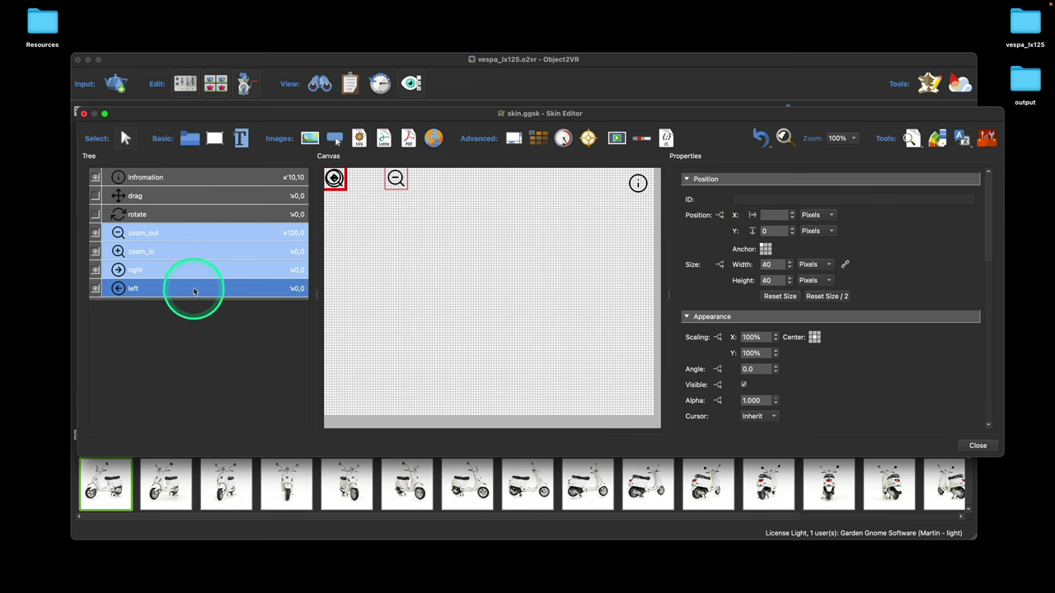
pyautogui.moveTo(157, 5)
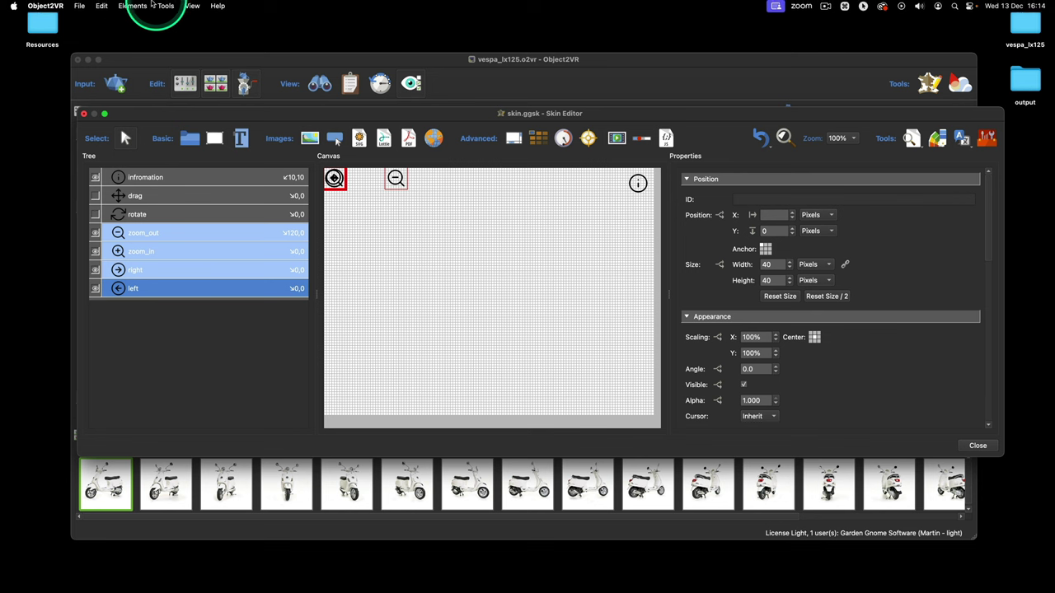
pyautogui.click(98, 8)
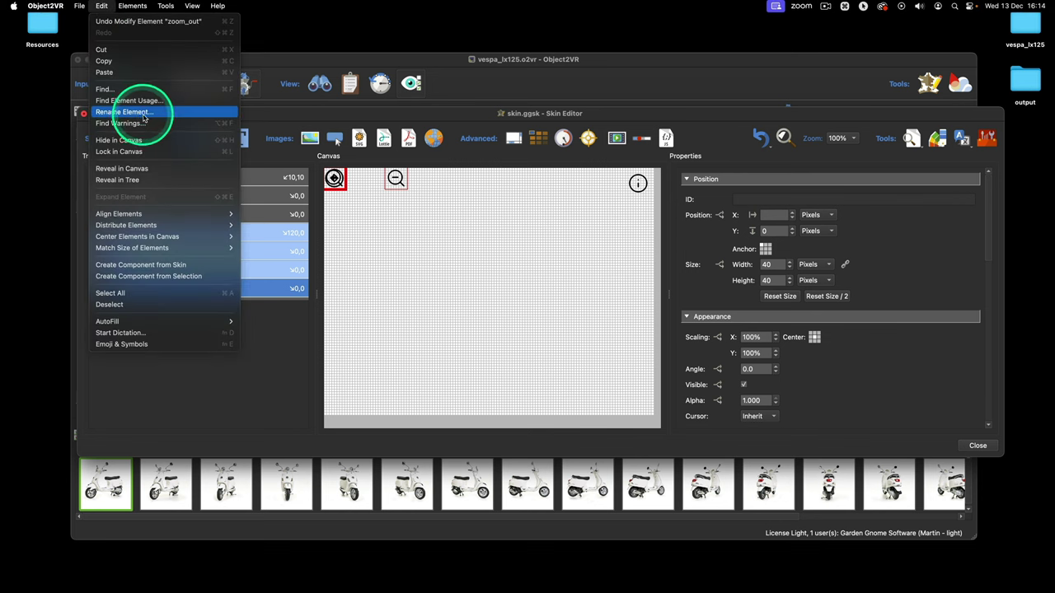
pyautogui.moveTo(164, 225)
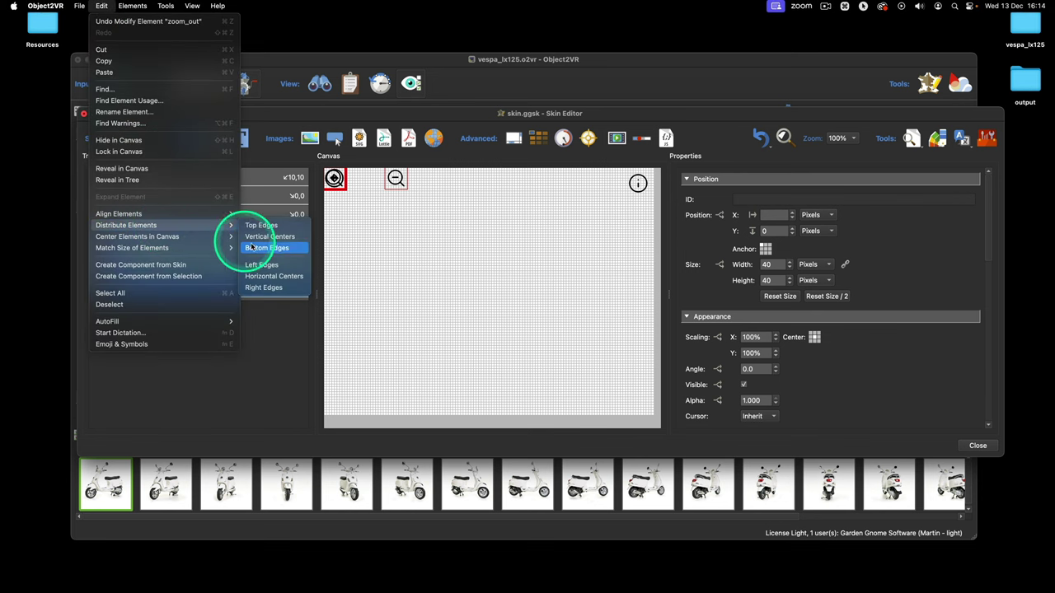
pyautogui.click(262, 265)
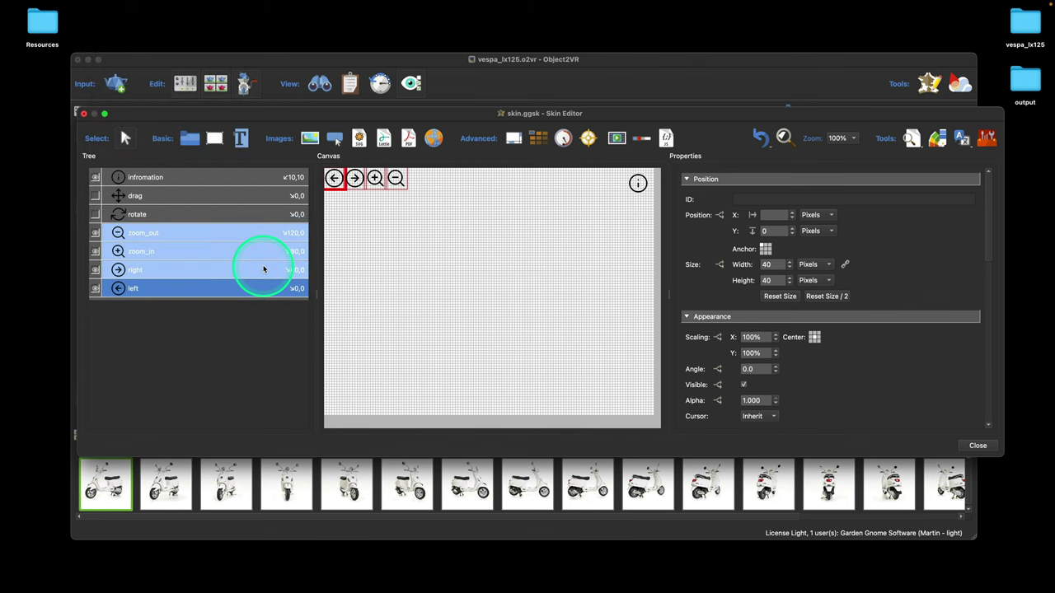
# - Group the left, right, zoom_in and zoom_out icons in a container named desktop and check them in the Live Preview
pyautogui.click(380, 224)
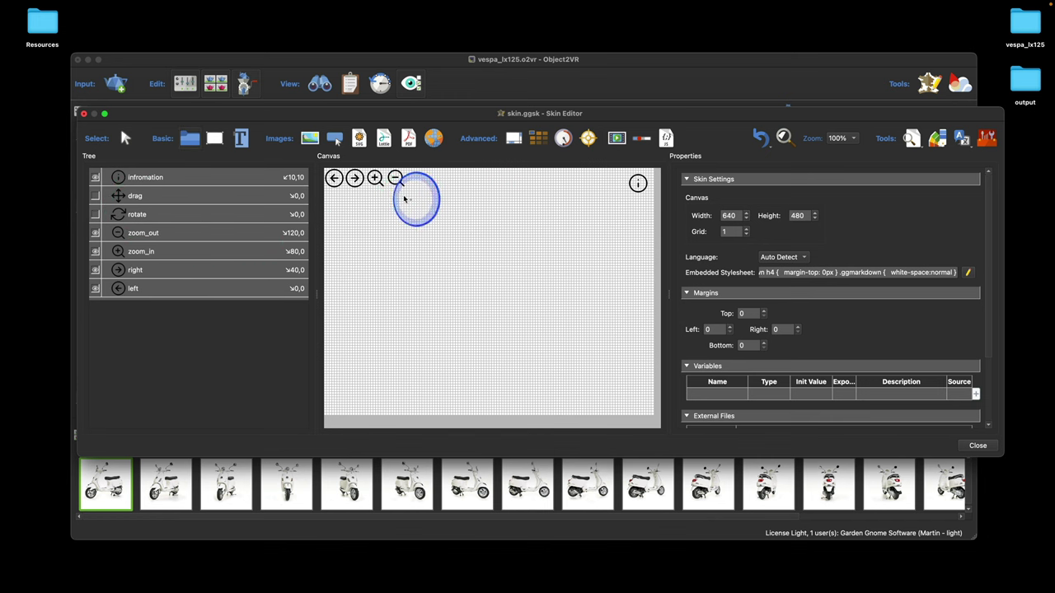
pyautogui.moveTo(409, 203); pyautogui.dragTo(348, 187)
pyautogui.press('super+g')
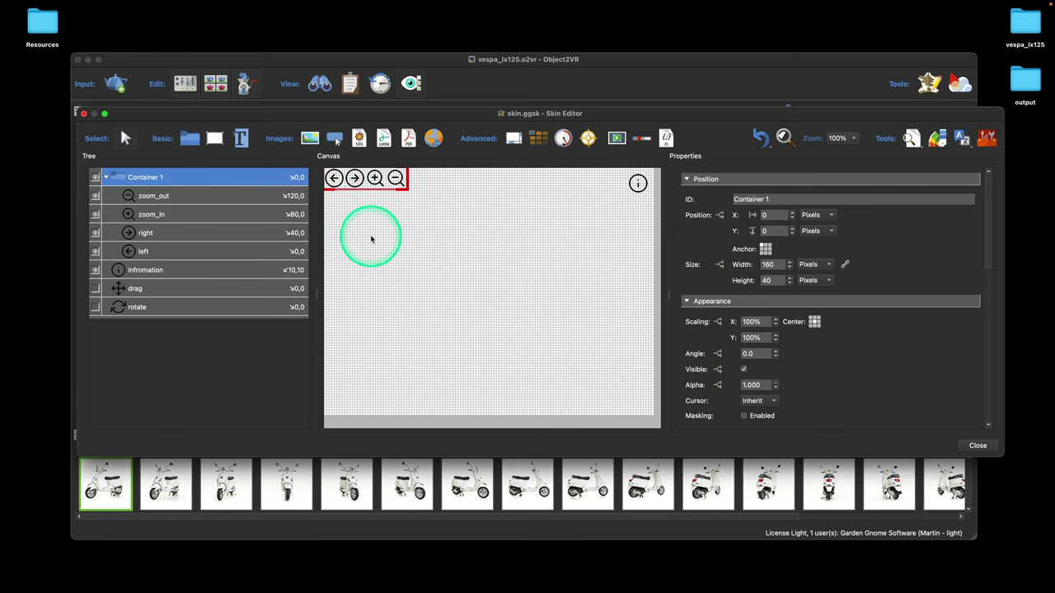
pyautogui.doubleClick(137, 177)
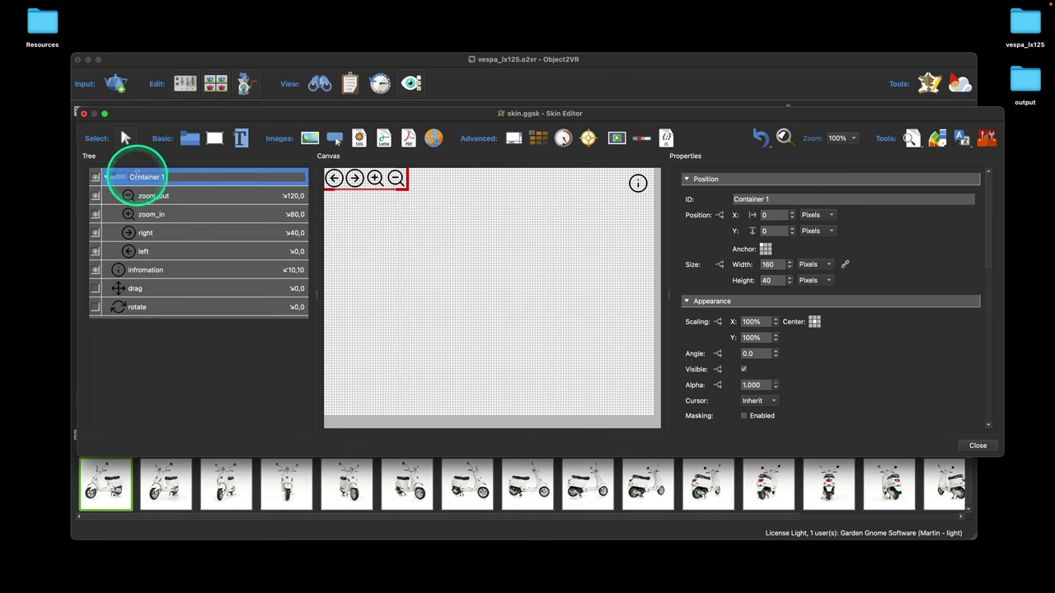
pyautogui.write('desktop')
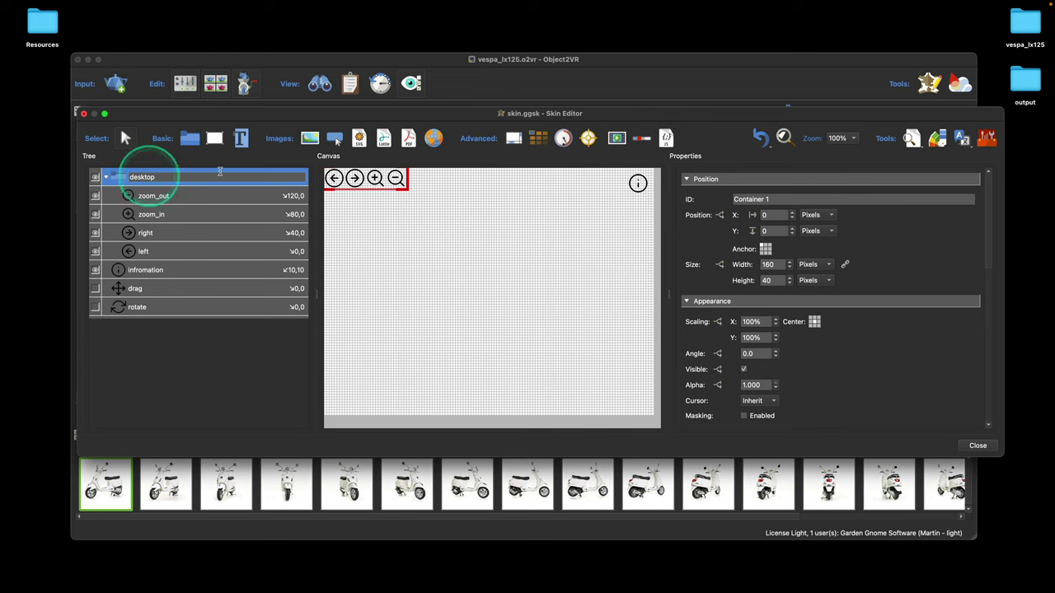
pyautogui.click(911, 139)
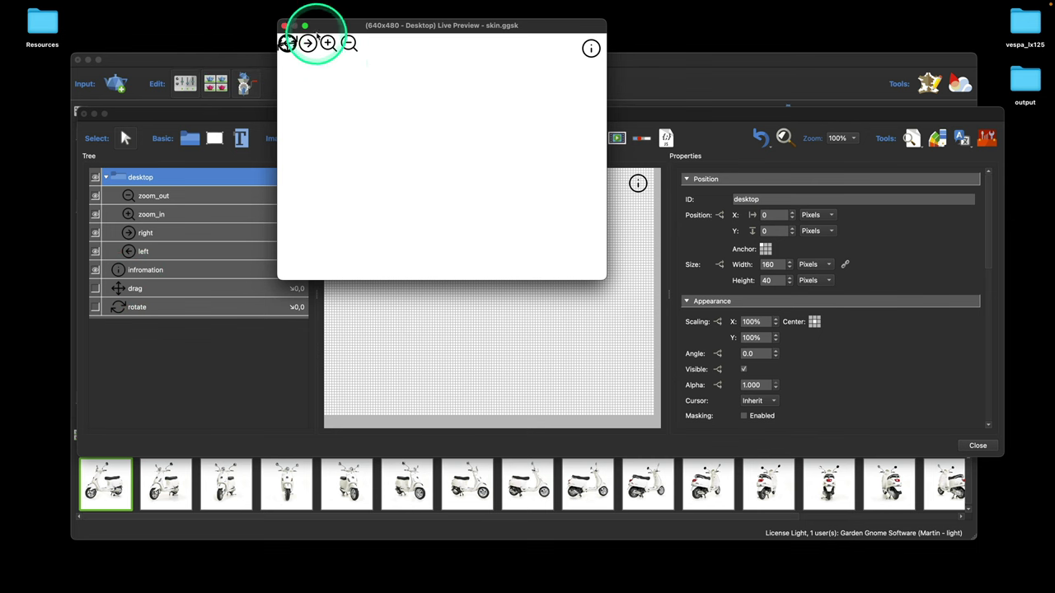
pyautogui.click(285, 26)
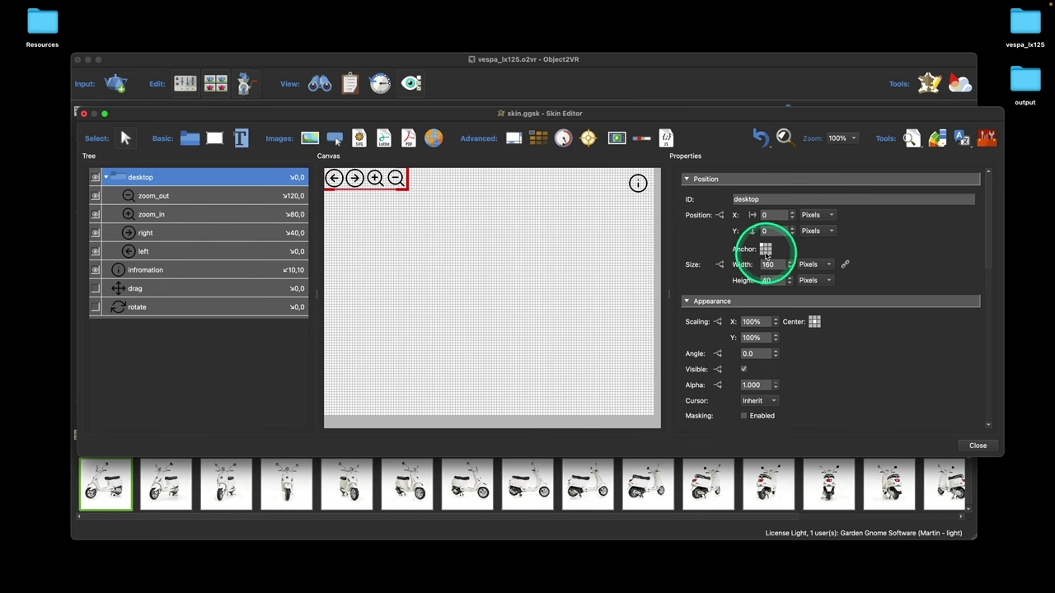
# - Anchor the desktop container at bottom center with X 0 and Y 23 pixels, and collapse it in the tree
pyautogui.click(700, 216)
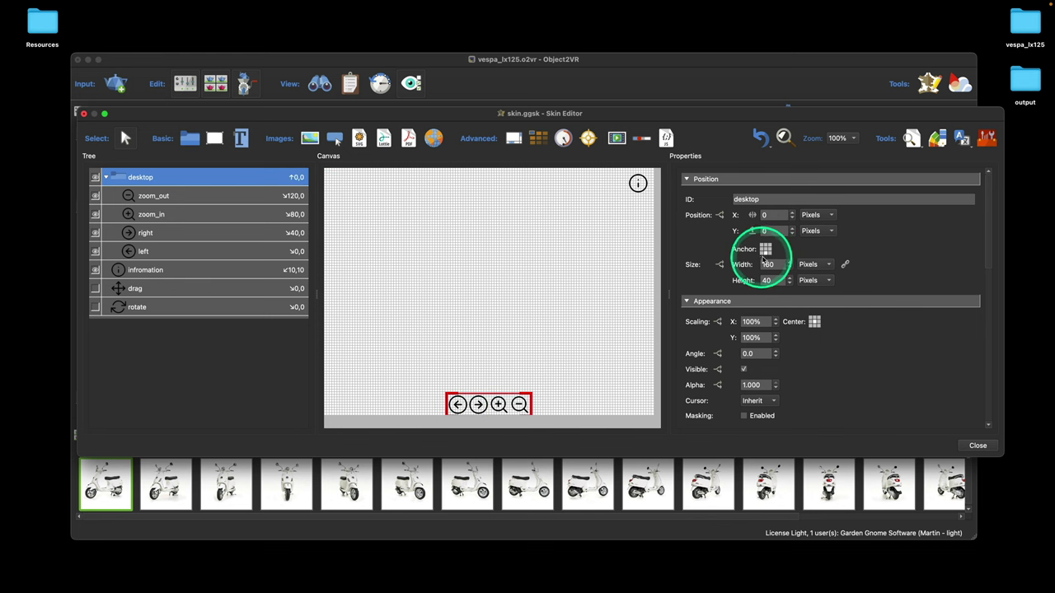
pyautogui.doubleClick(767, 232)
pyautogui.write('23')
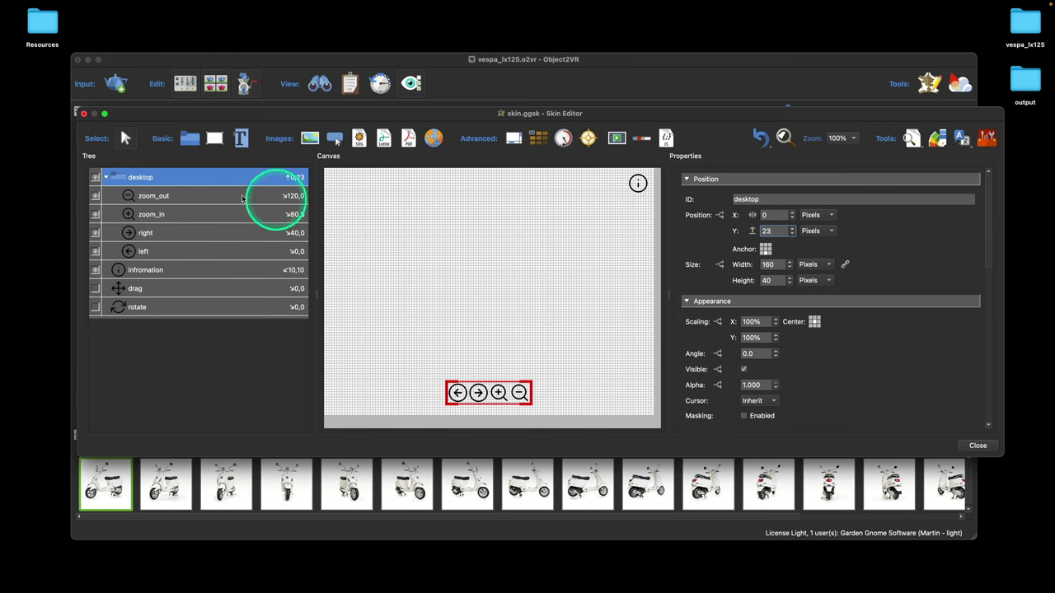
pyautogui.click(105, 177)
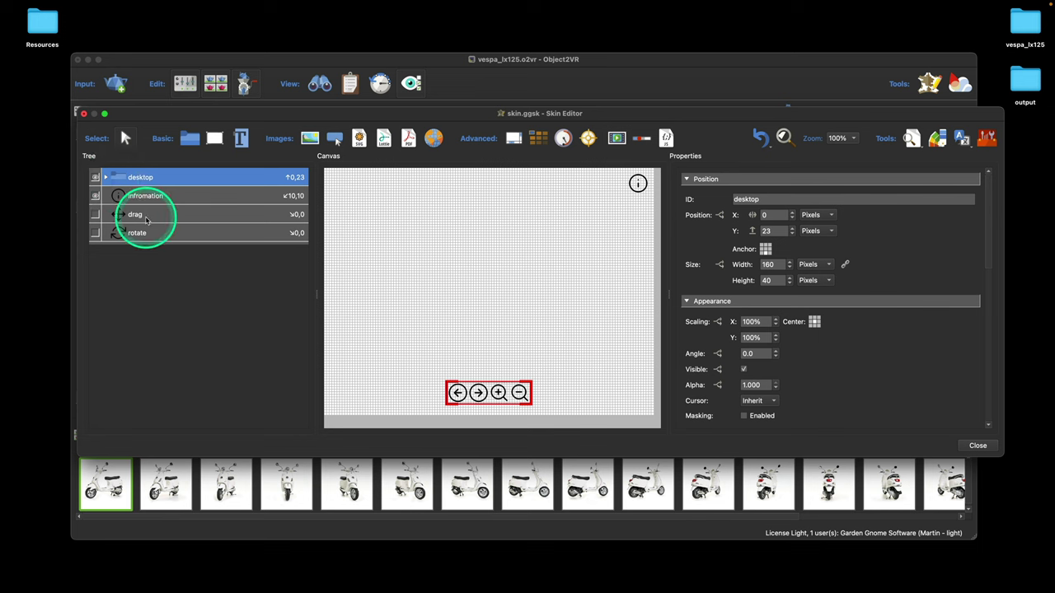
# - Show the rotate and drag icons on the canvas, and hide the desktop container and infromation icon
pyautogui.click(96, 232)
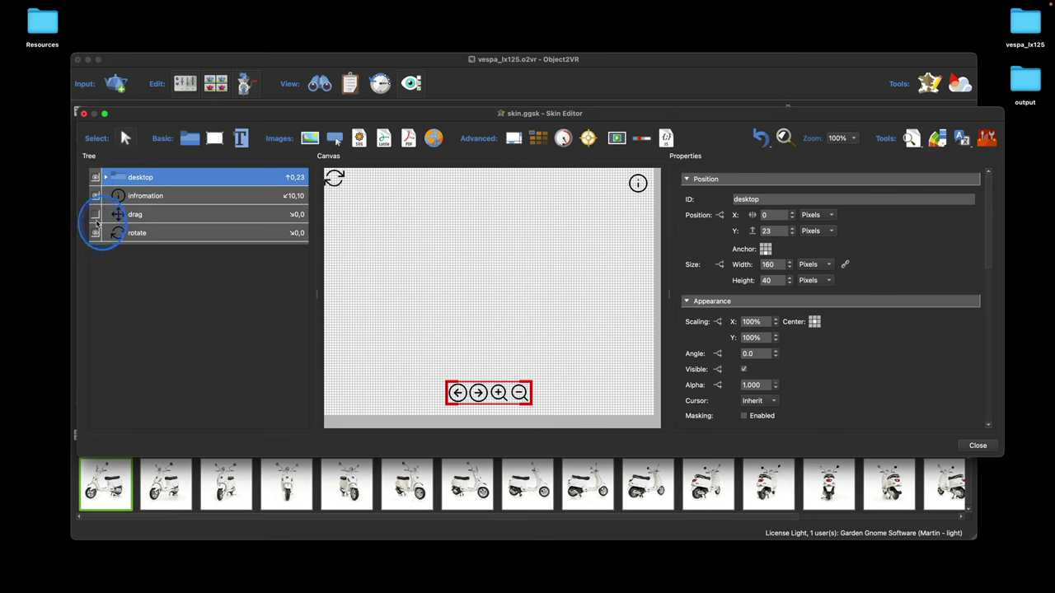
pyautogui.click(95, 216)
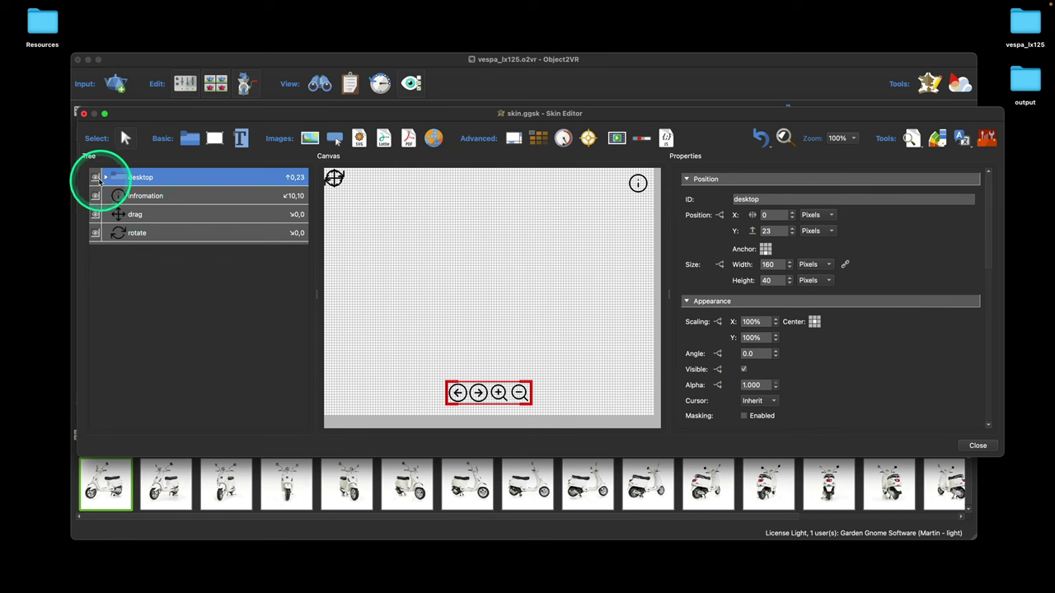
pyautogui.click(96, 177)
pyautogui.click(96, 195)
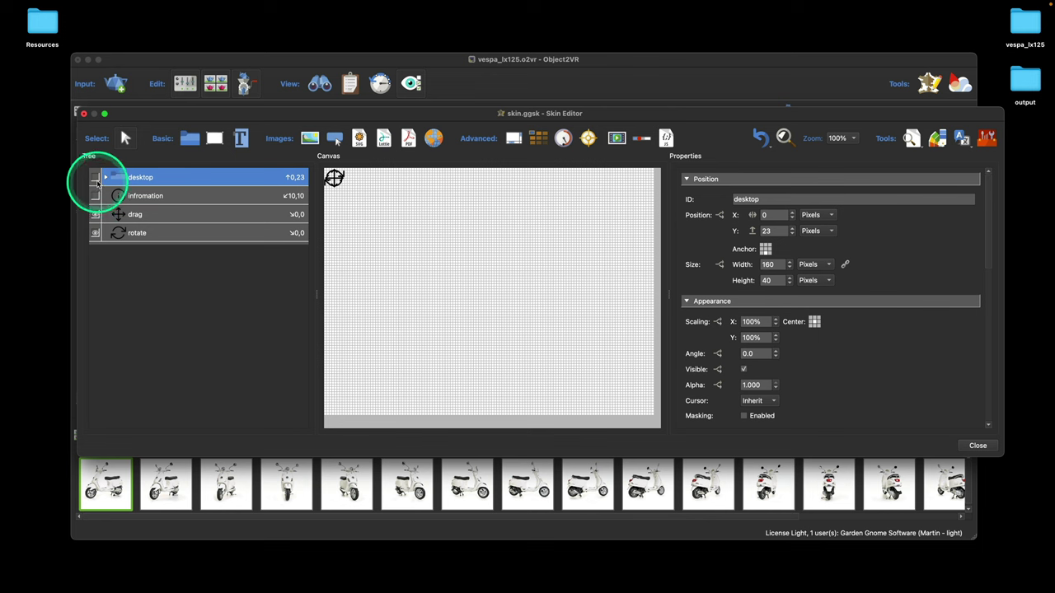
# - Show the desktop container on the canvas again and lock it against selection
pyautogui.click(96, 178)
pyautogui.rightClick(95, 177)
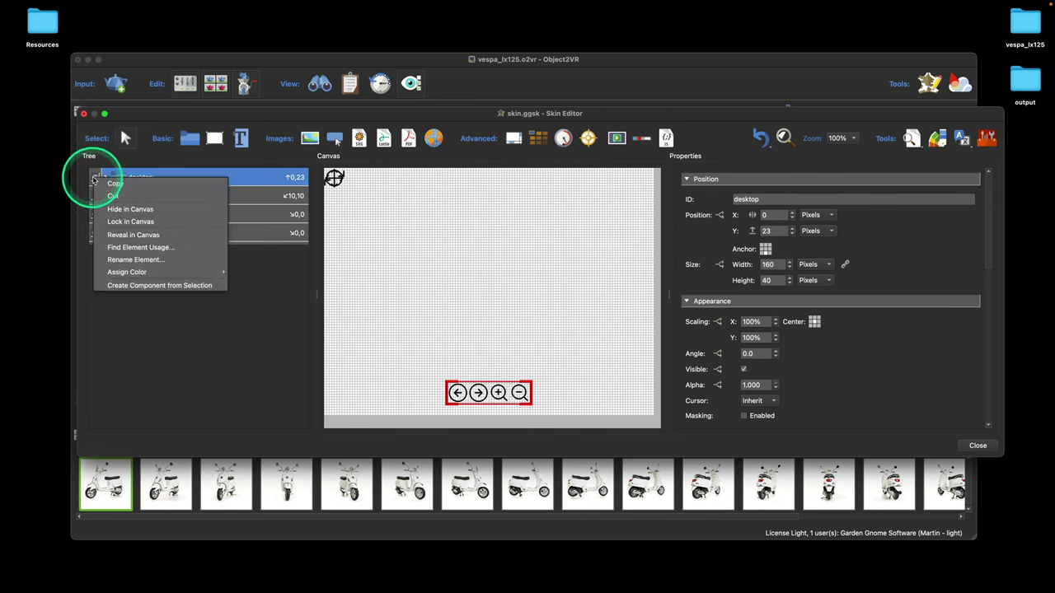
pyautogui.click(119, 222)
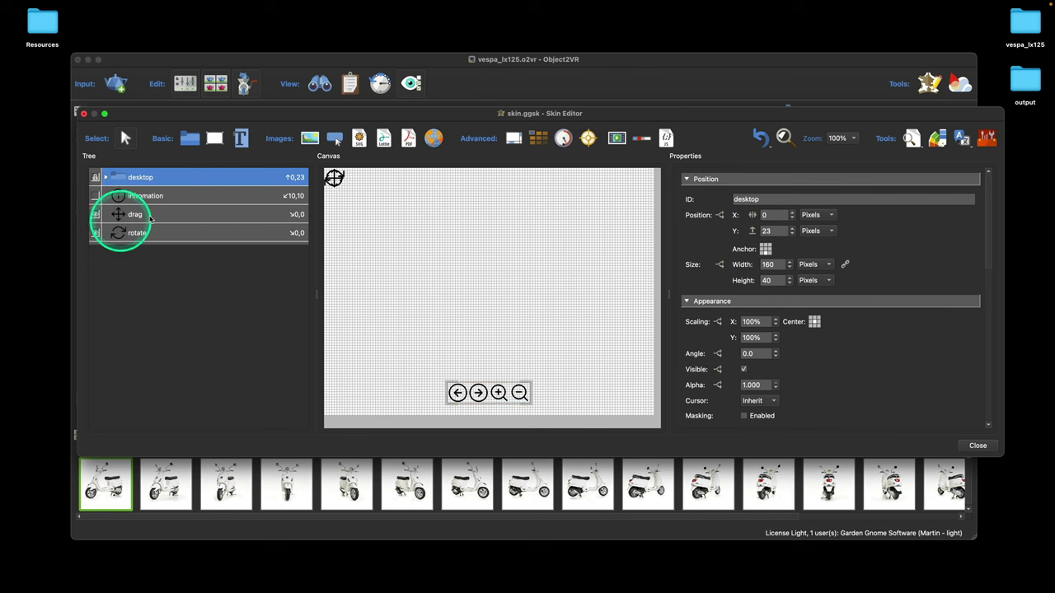
pyautogui.click(519, 391)
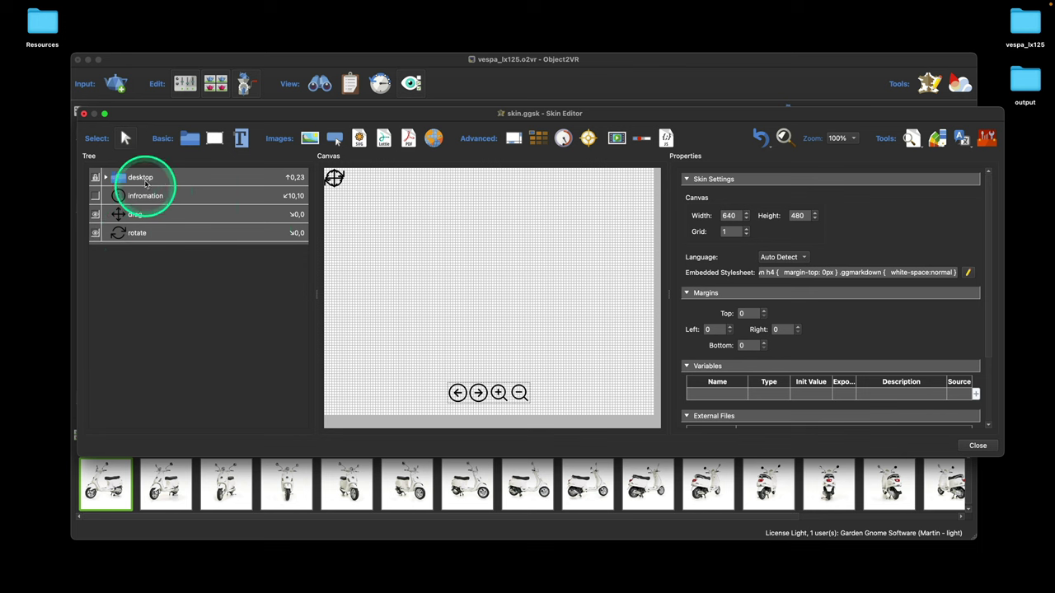
# - Wrap the drag and rotate icons in a new container and name it mobile
pyautogui.click(190, 137)
pyautogui.moveTo(336, 177); pyautogui.dragTo(321, 171)
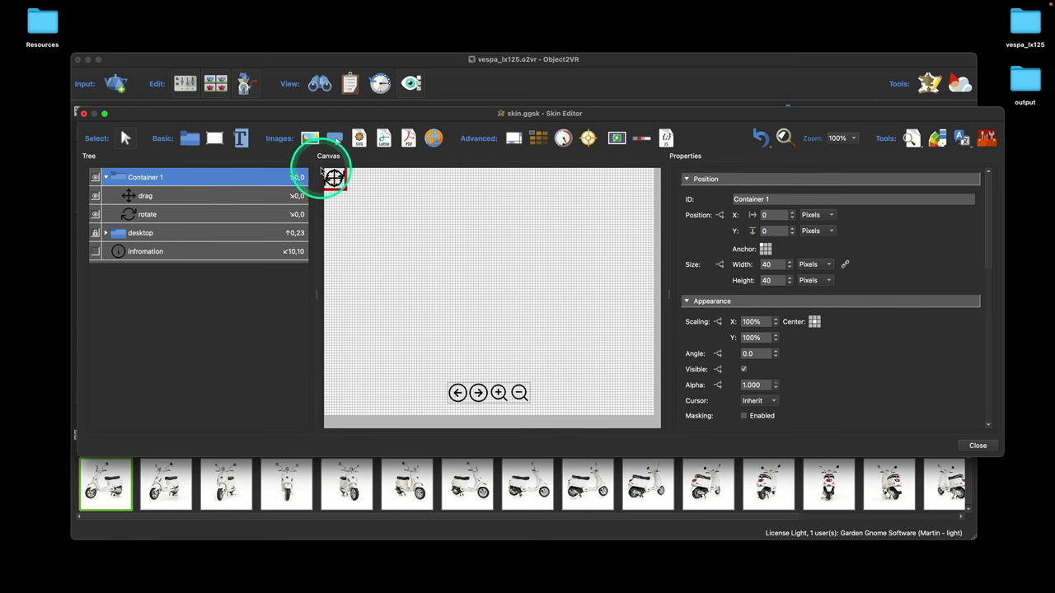
pyautogui.doubleClick(148, 178)
pyautogui.write('mobile')
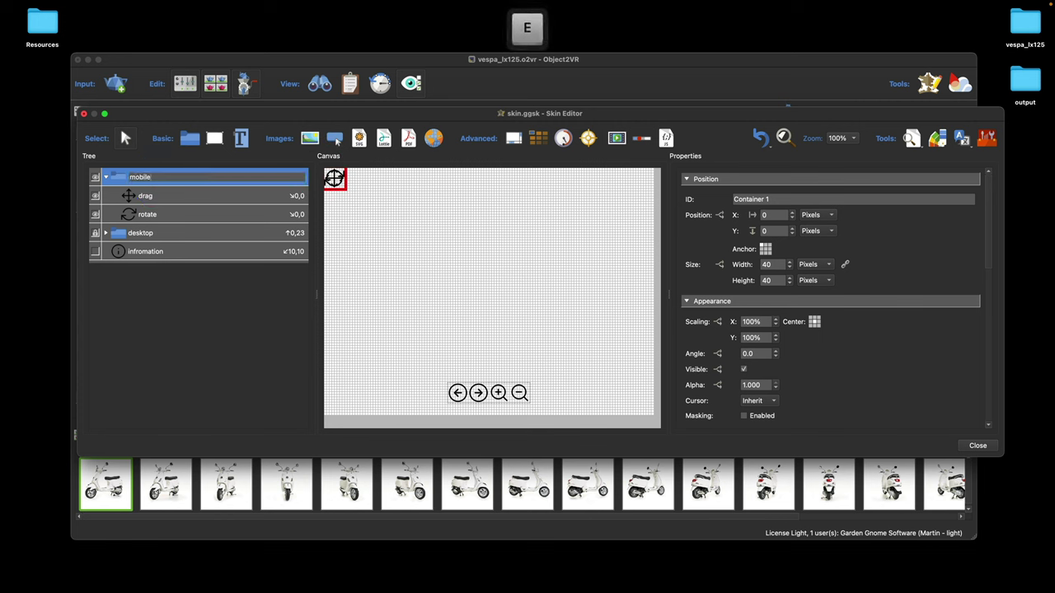
pyautogui.click(340, 182)
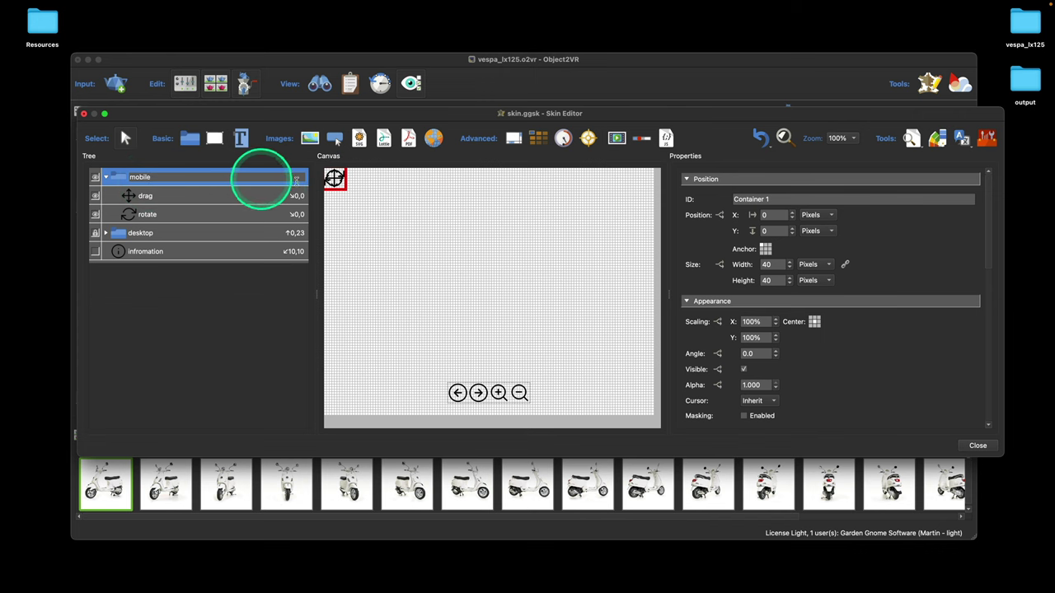
pyautogui.click(359, 183)
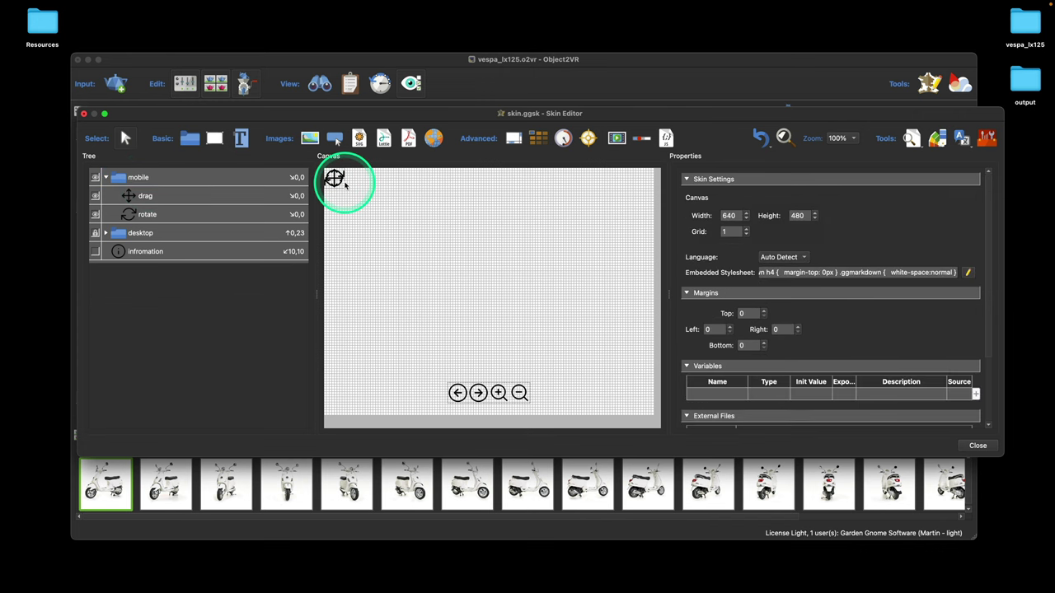
# - Anchor the mobile container at bottom center and set its position to X 0 and Y 23 pixels
pyautogui.click(145, 179)
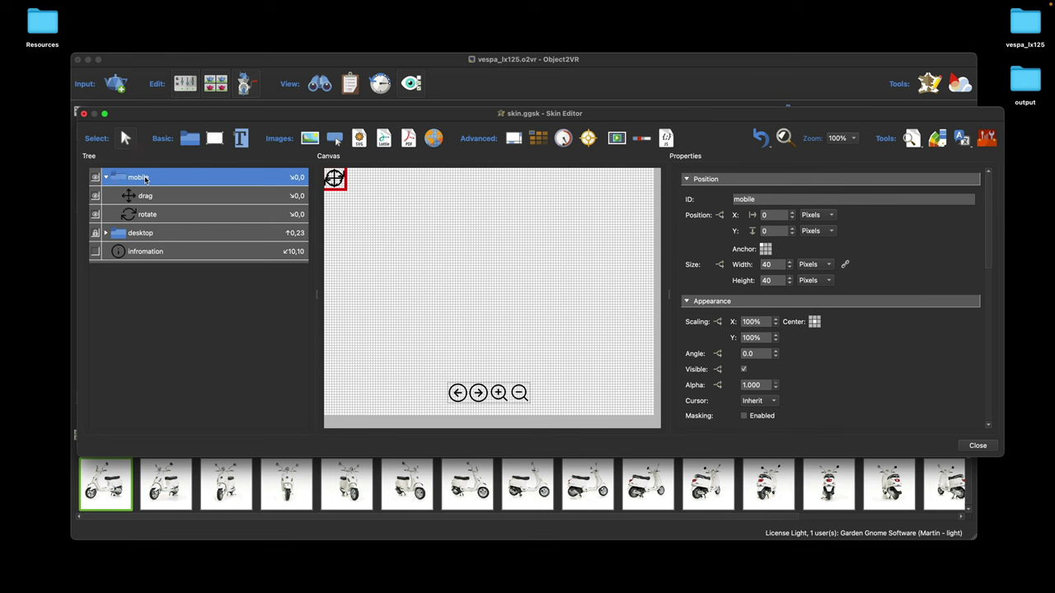
pyautogui.click(145, 178)
pyautogui.click(766, 249)
pyautogui.click(791, 218)
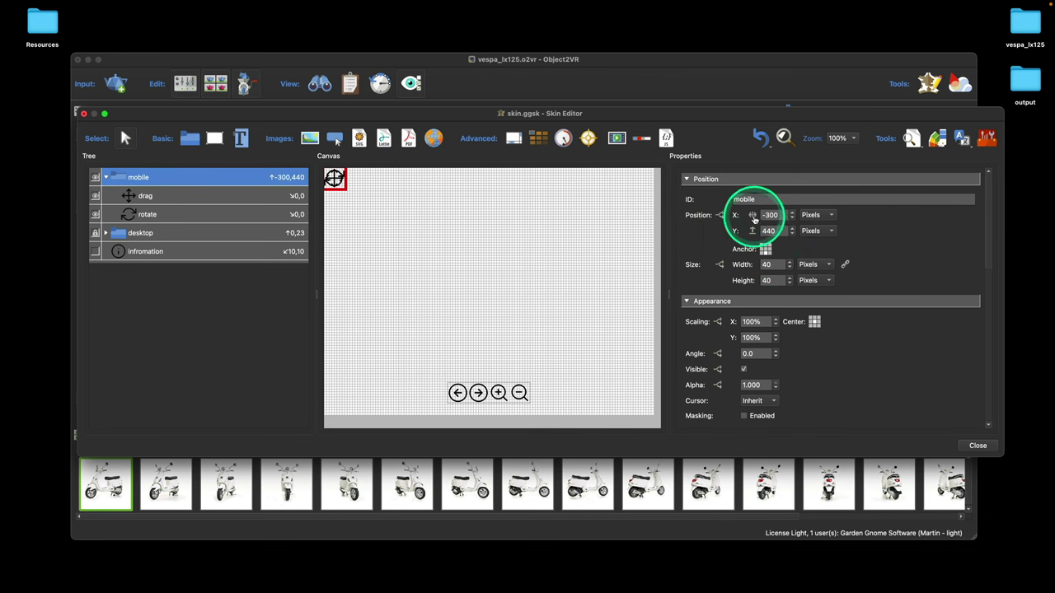
pyautogui.click(753, 216)
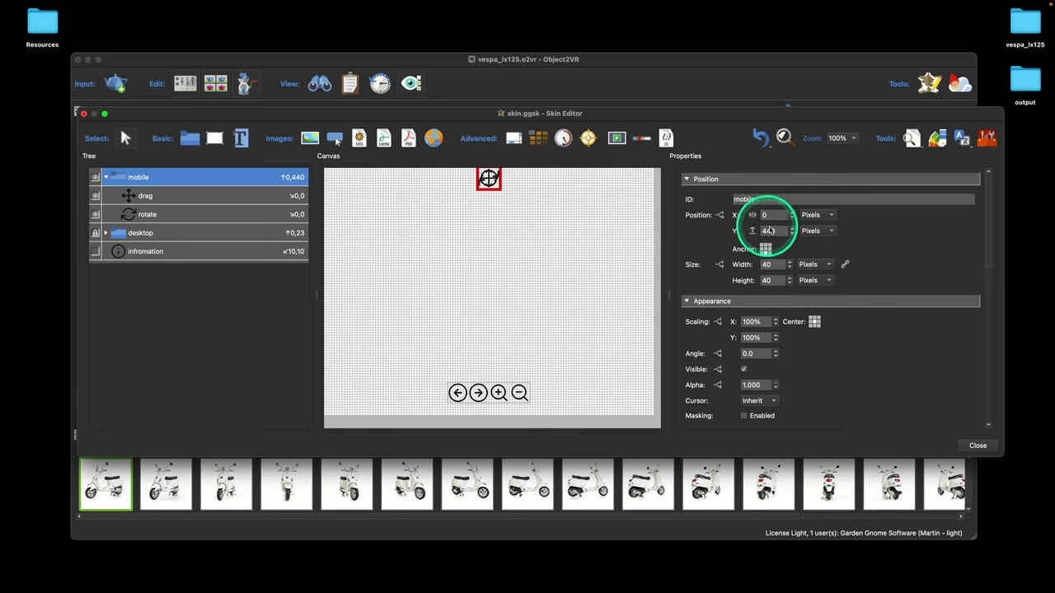
pyautogui.click(753, 231)
pyautogui.write('23')
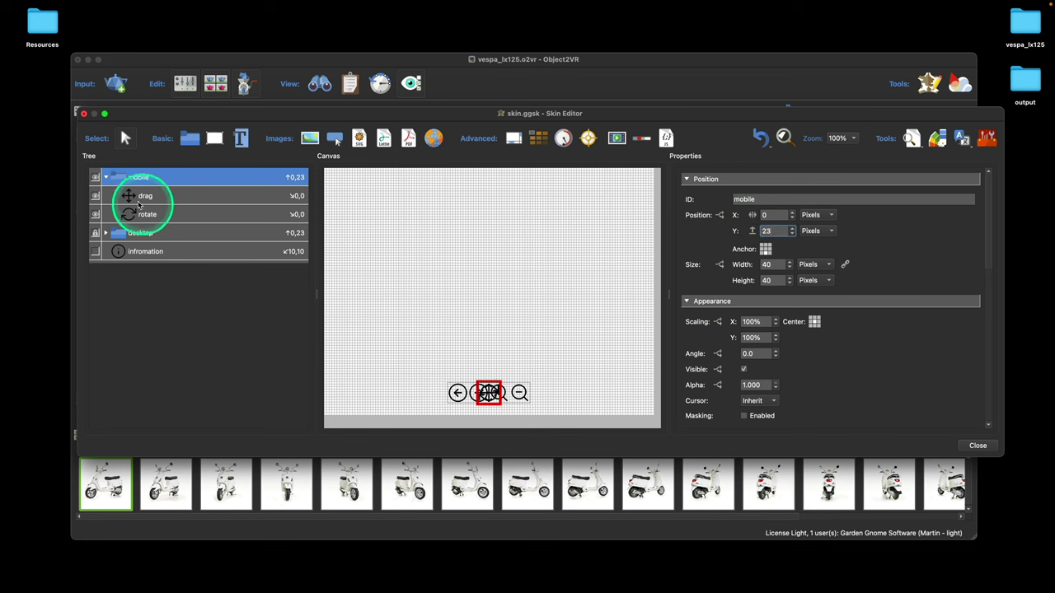
# - Show the infromation icon on the canvas and unlock the desktop container
pyautogui.click(95, 252)
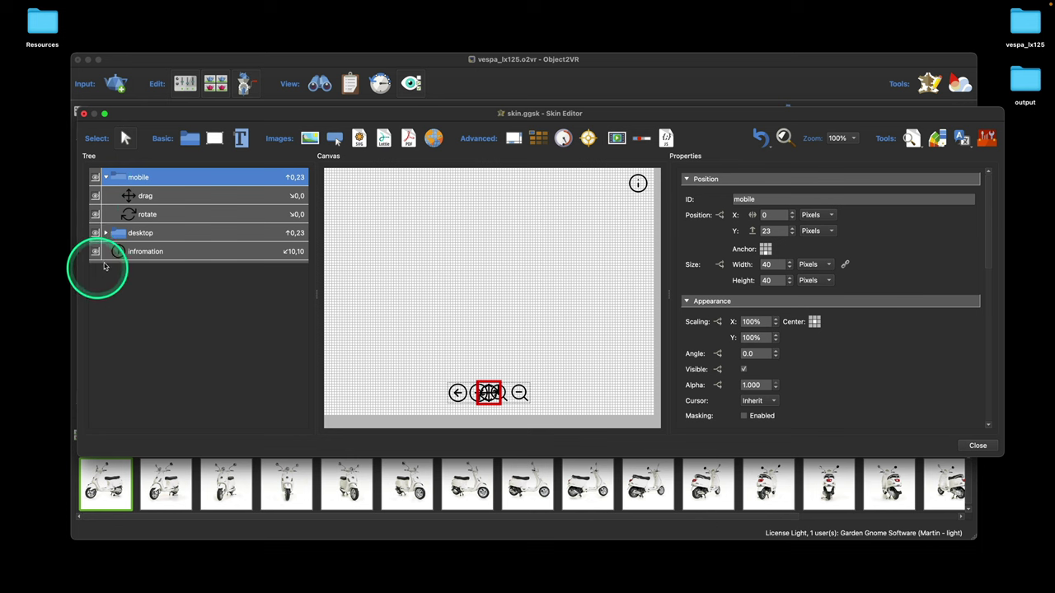
# - Hide the infromation icon and the desktop container on the canvas, and check the skin in the live preview
pyautogui.click(95, 251)
pyautogui.click(95, 232)
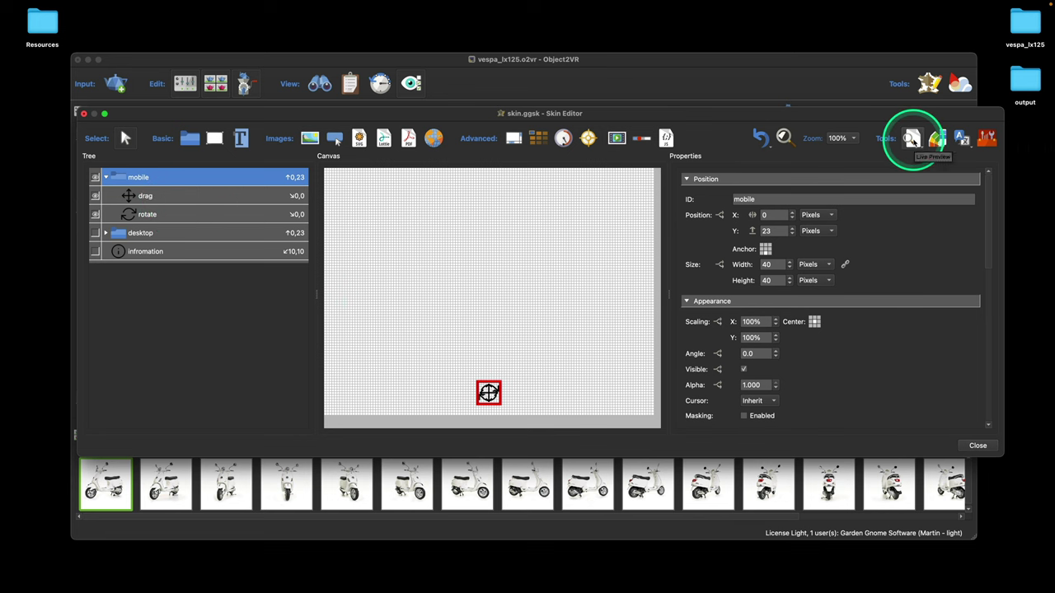
pyautogui.click(911, 138)
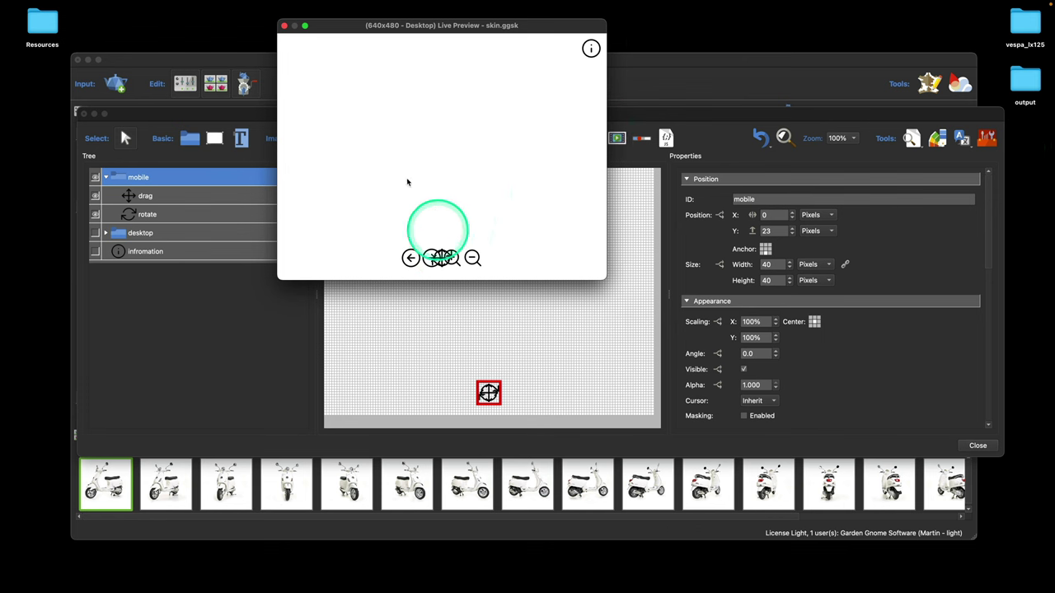
pyautogui.click(285, 27)
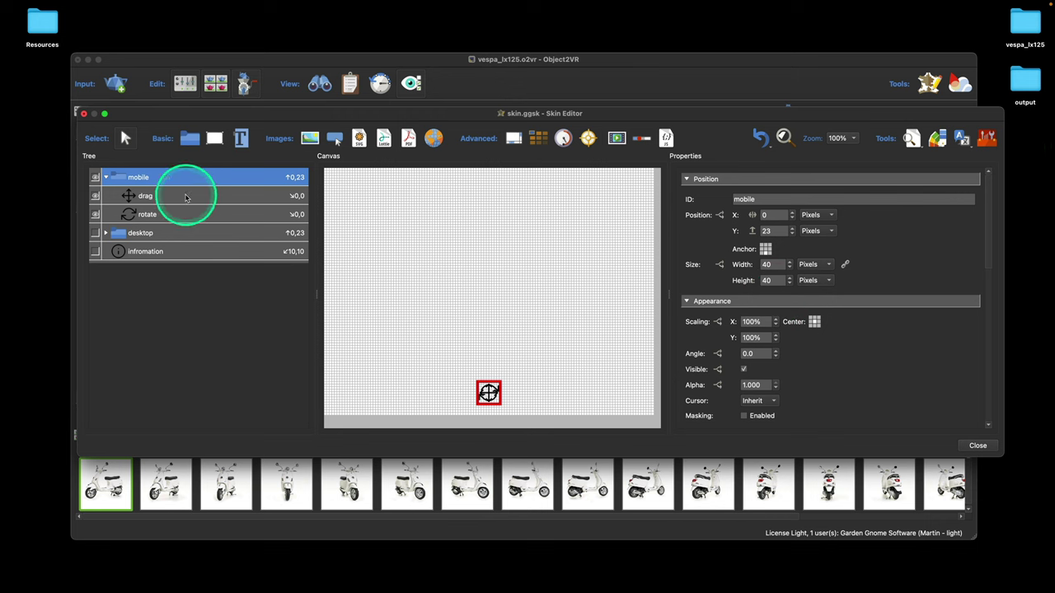
# - Turn off the desktop container's Visible property, check the live preview, and turn the property back on
pyautogui.click(132, 235)
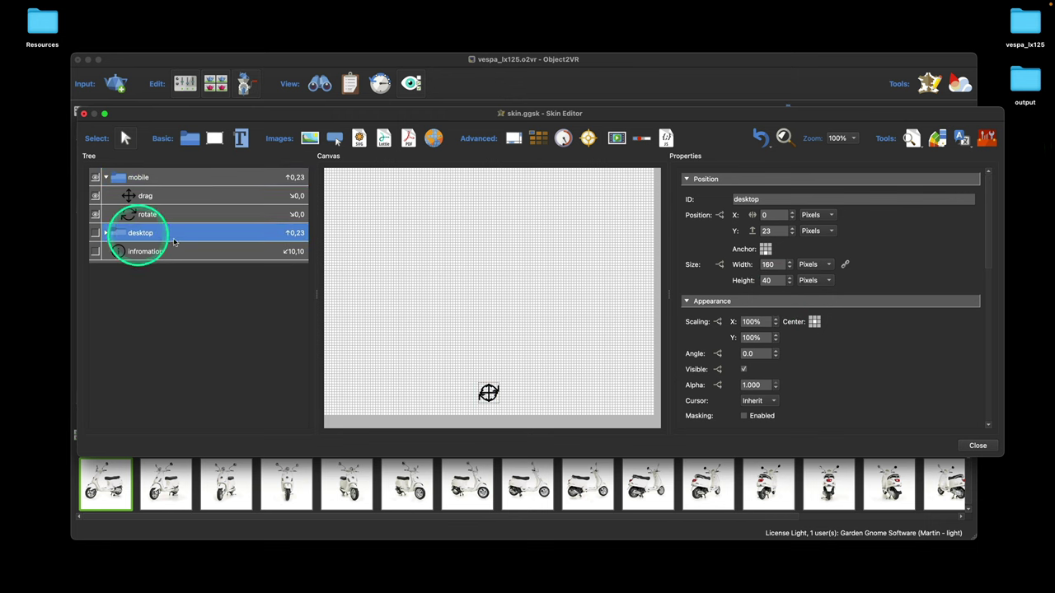
pyautogui.click(744, 369)
pyautogui.click(911, 138)
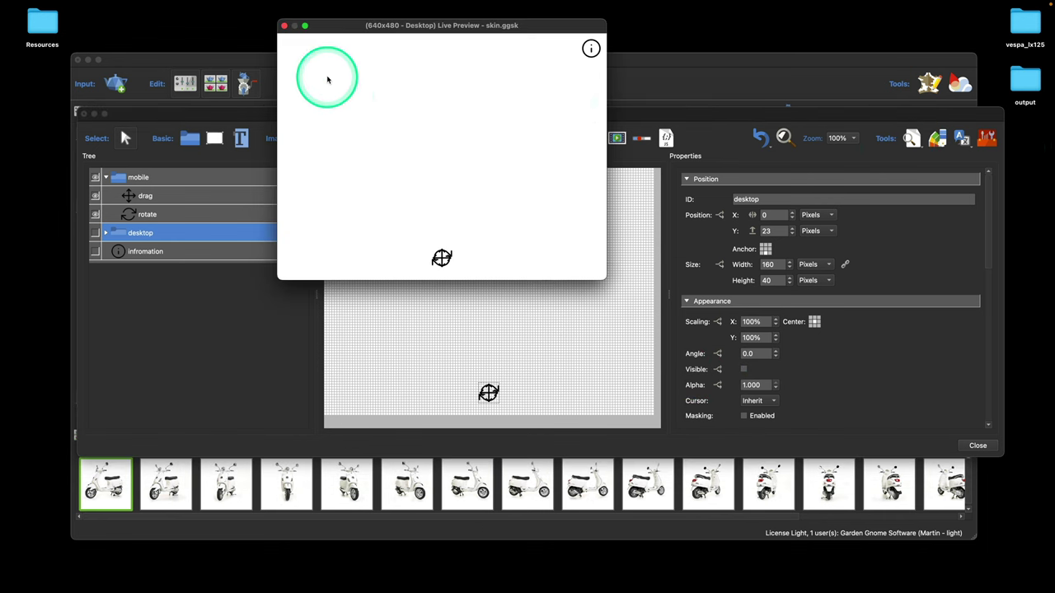
pyautogui.click(107, 237)
pyautogui.click(744, 369)
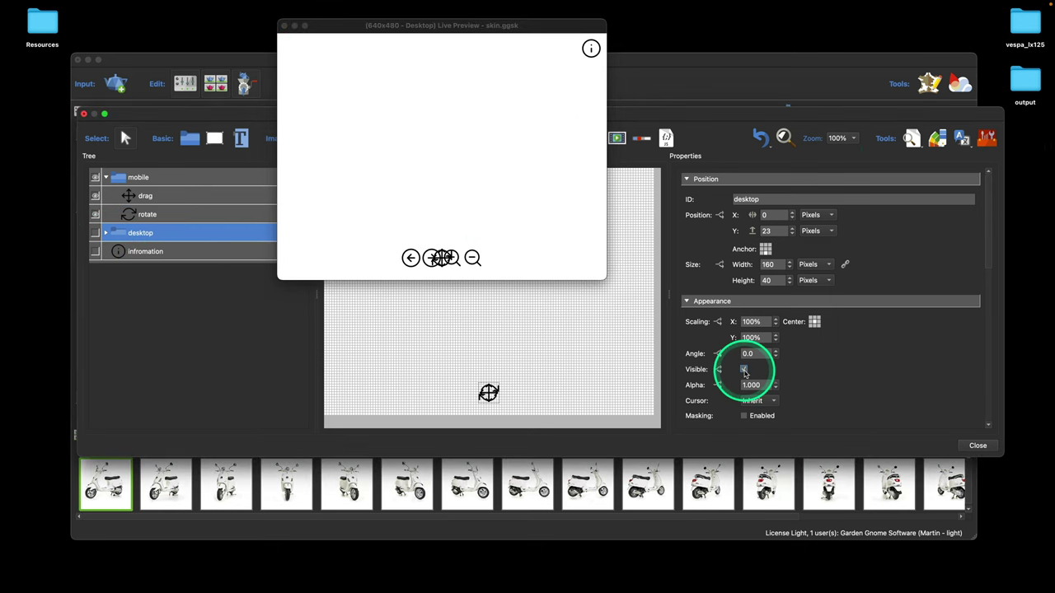
pyautogui.click(744, 371)
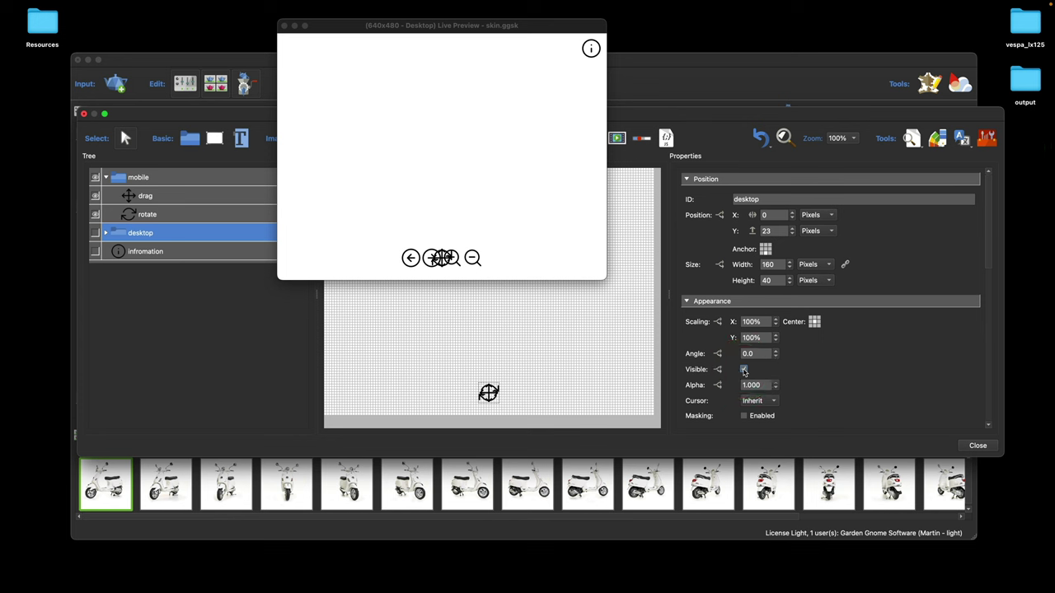
# - Turn off the mobile container's Visible property and check the remaining controls in the live preview
pyautogui.moveTo(280, 196); pyautogui.dragTo(120, 179)
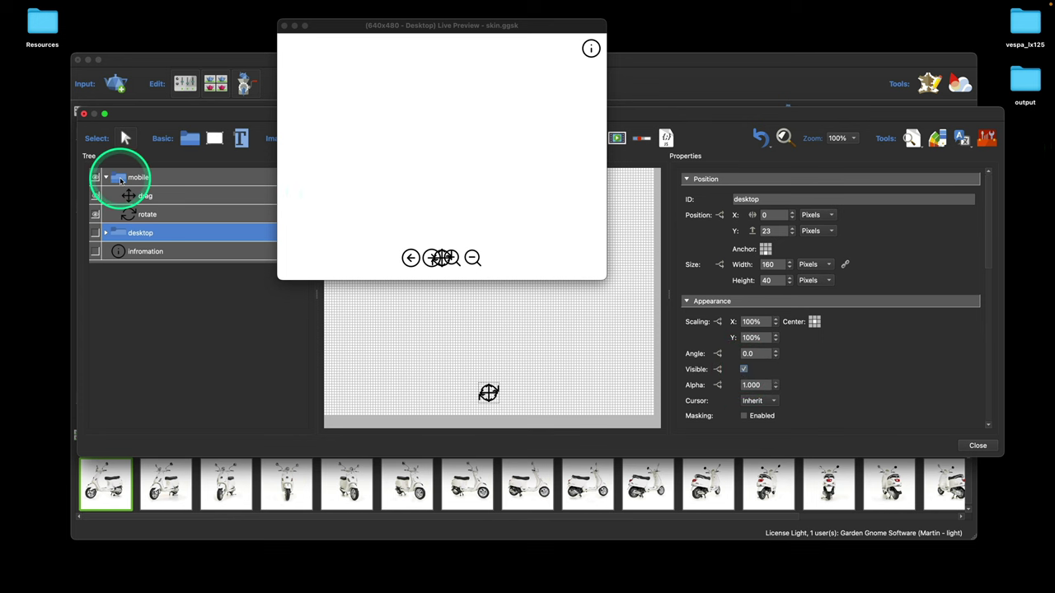
pyautogui.click(120, 180)
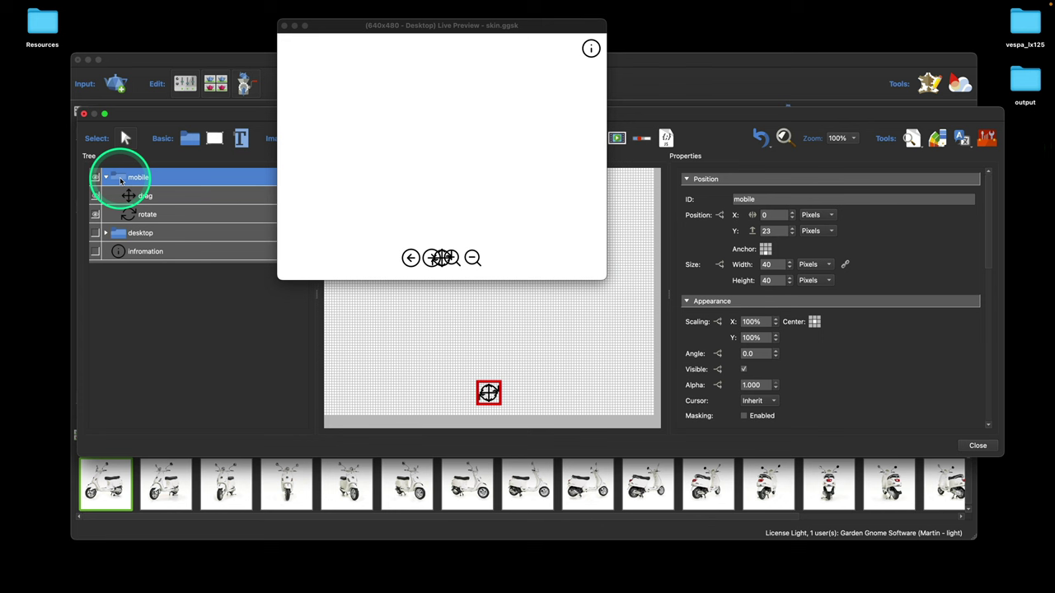
pyautogui.click(744, 371)
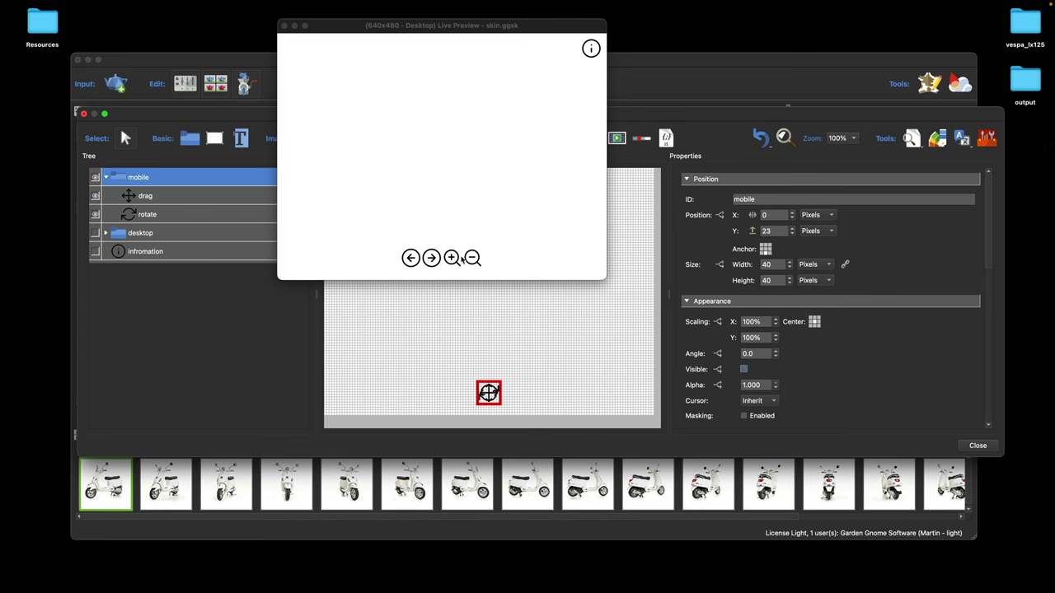
pyautogui.click(466, 259)
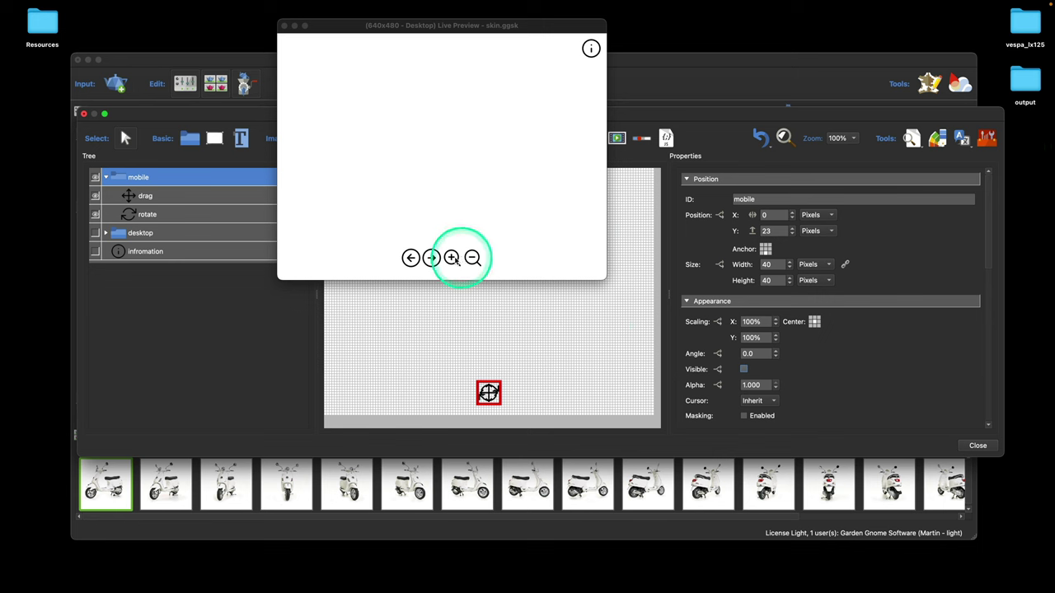
pyautogui.click(408, 258)
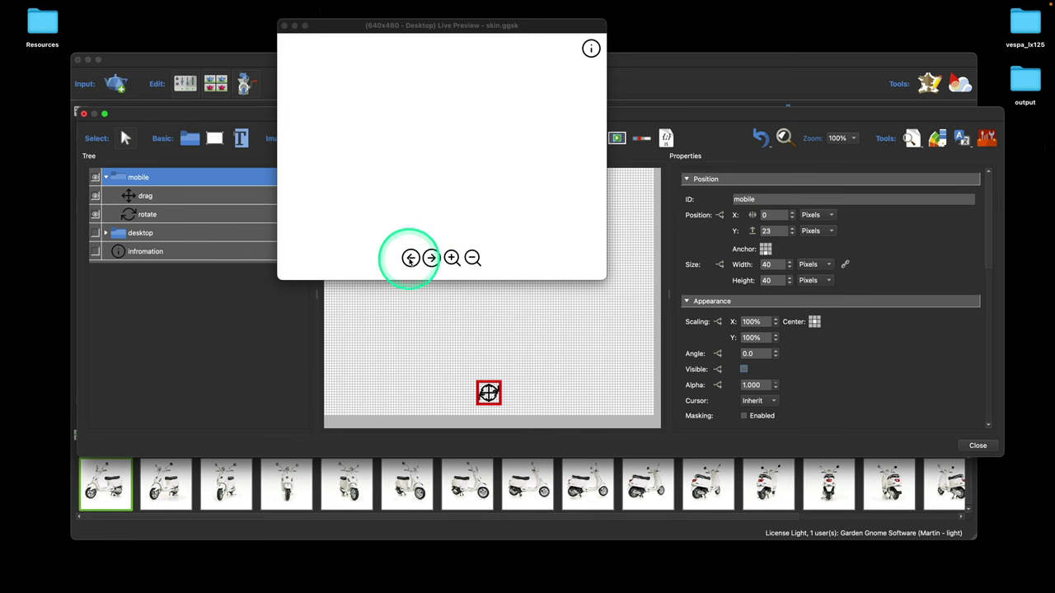
pyautogui.click(410, 258)
pyautogui.click(452, 258)
pyautogui.click(409, 258)
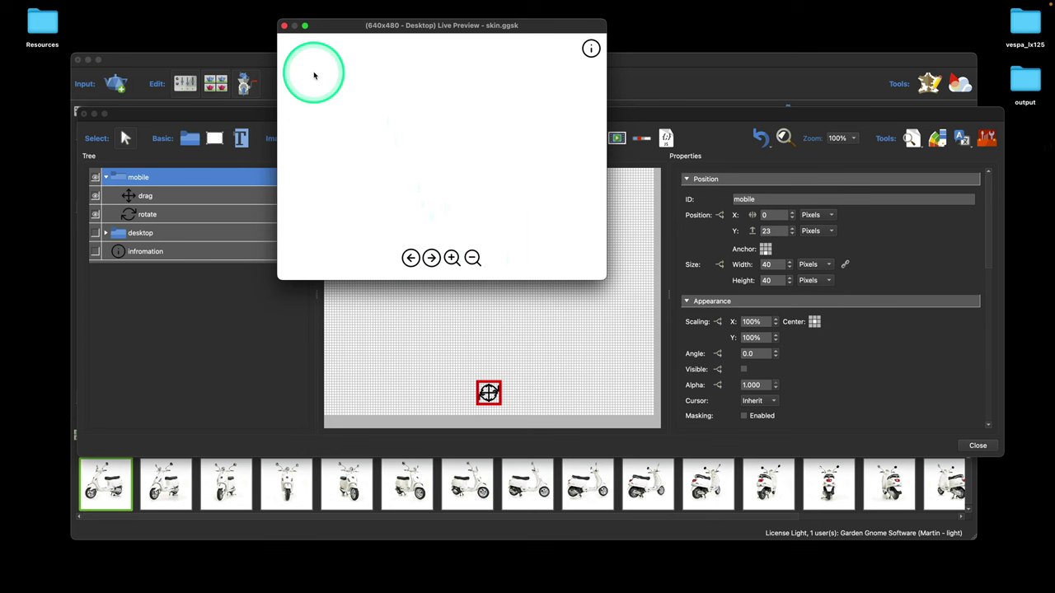
pyautogui.click(284, 25)
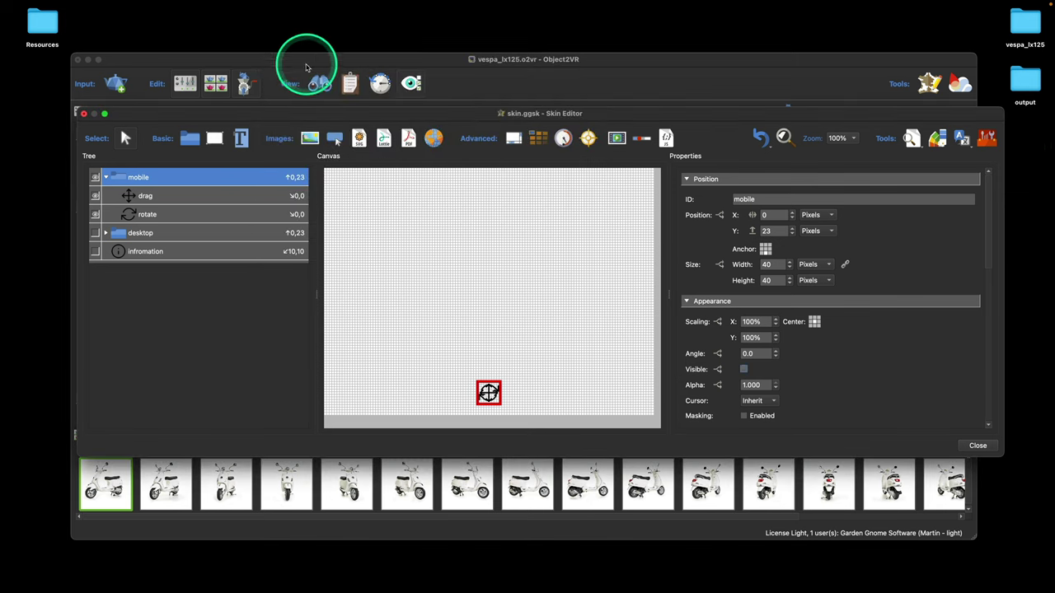
# - Select the left icon inside the desktop container, show that container on the canvas and hide the mobile container
pyautogui.click(105, 233)
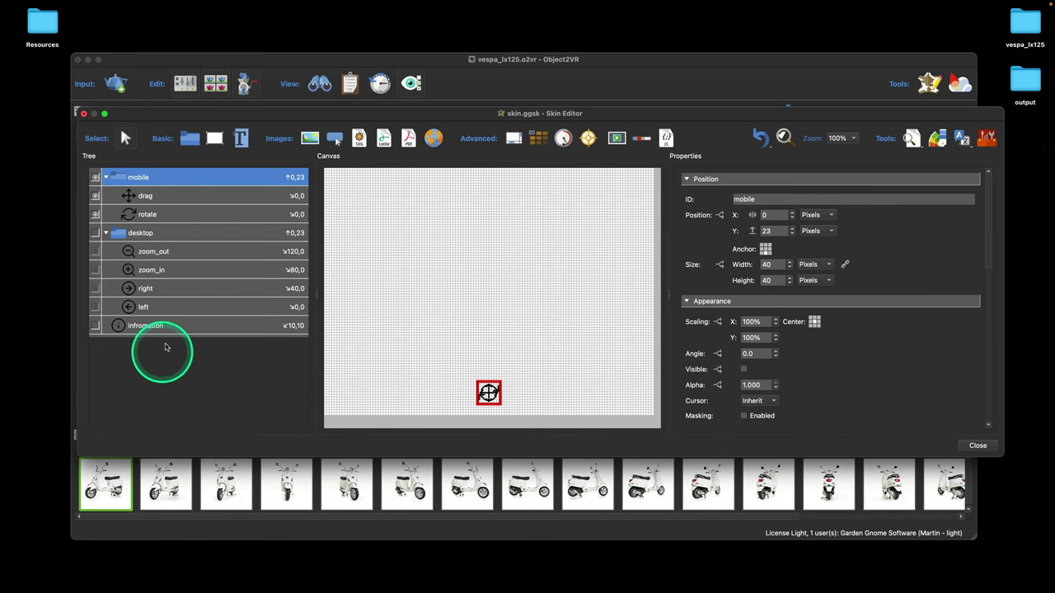
pyautogui.click(176, 306)
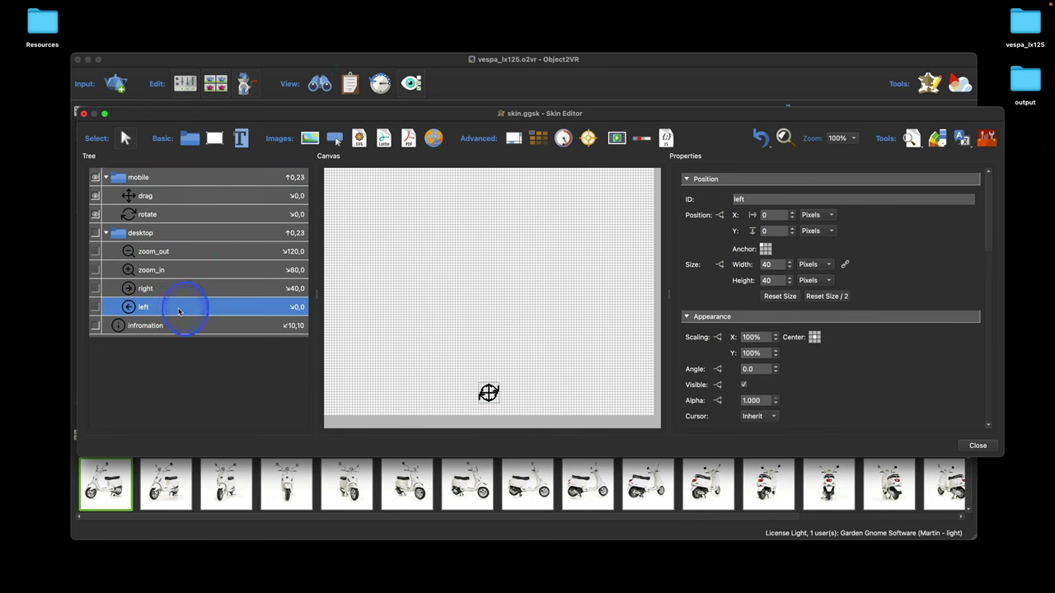
pyautogui.click(95, 233)
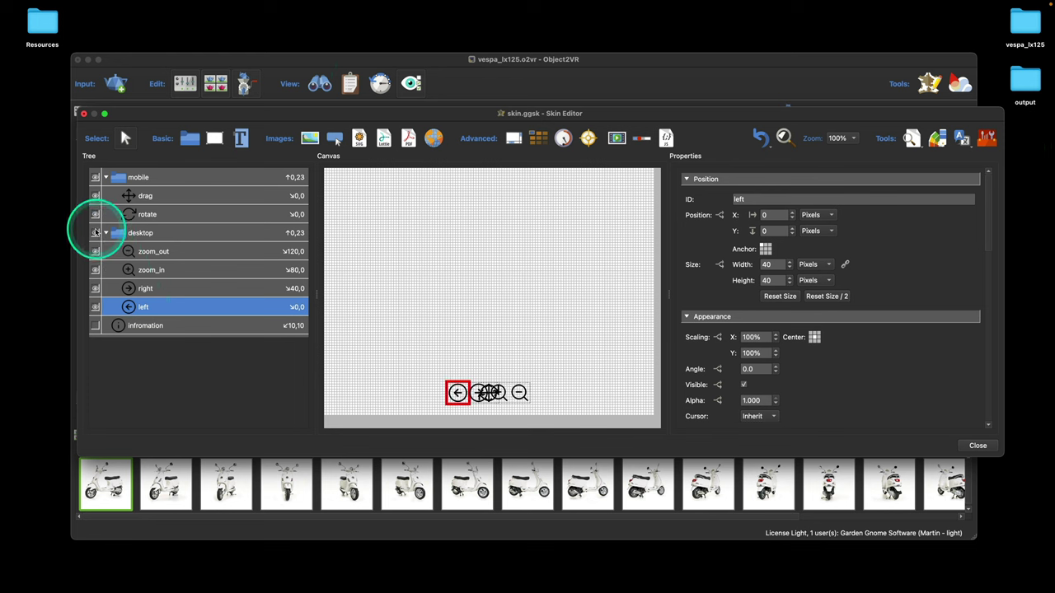
pyautogui.click(95, 178)
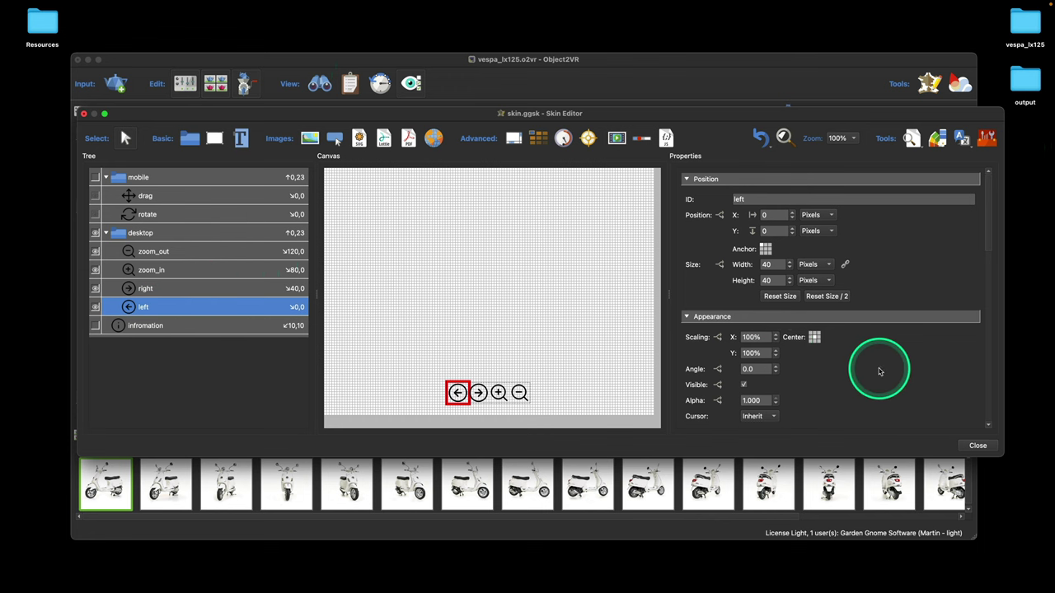
# - Set the left icon's cursor to Hand and test it in the live preview
pyautogui.scroll(-3, 879, 370)
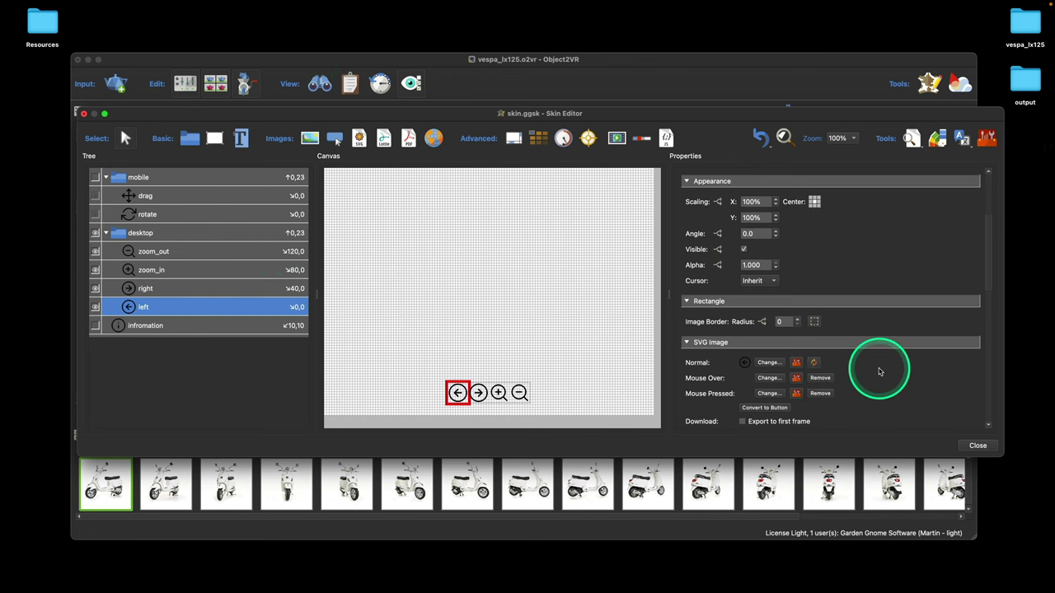
pyautogui.click(773, 281)
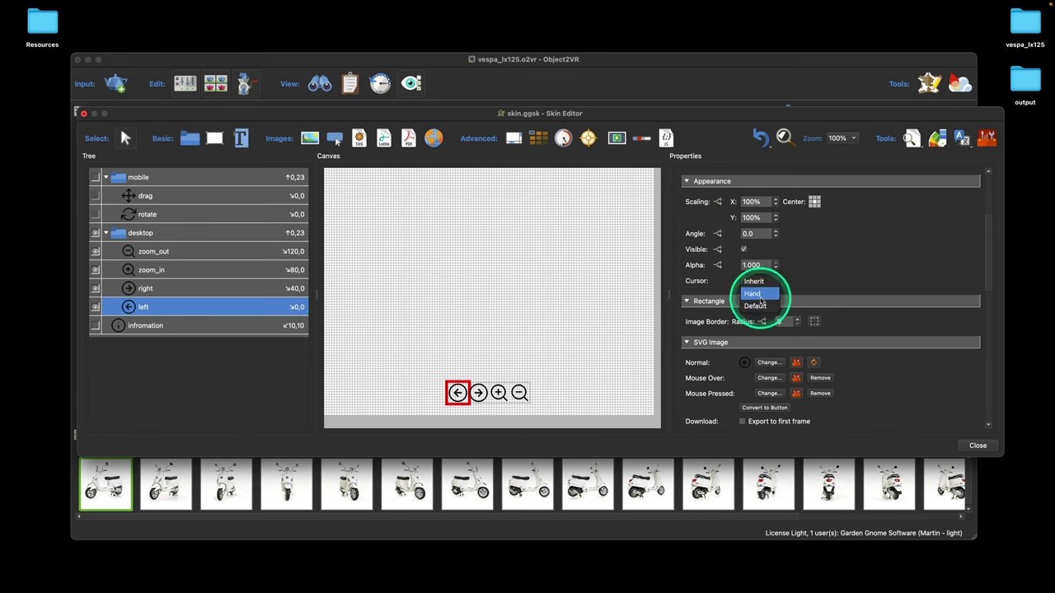
pyautogui.click(753, 295)
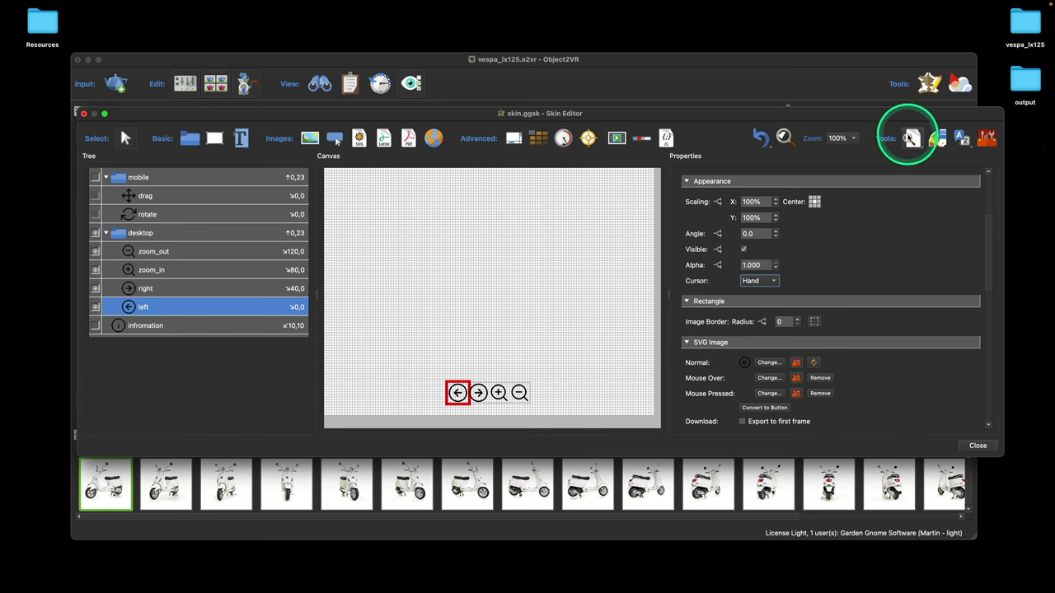
pyautogui.click(911, 139)
pyautogui.click(404, 247)
pyautogui.moveTo(409, 257)
pyautogui.mouseDown()
pyautogui.moveTo(433, 258)
pyautogui.moveTo(308, 84)
pyautogui.mouseUp()
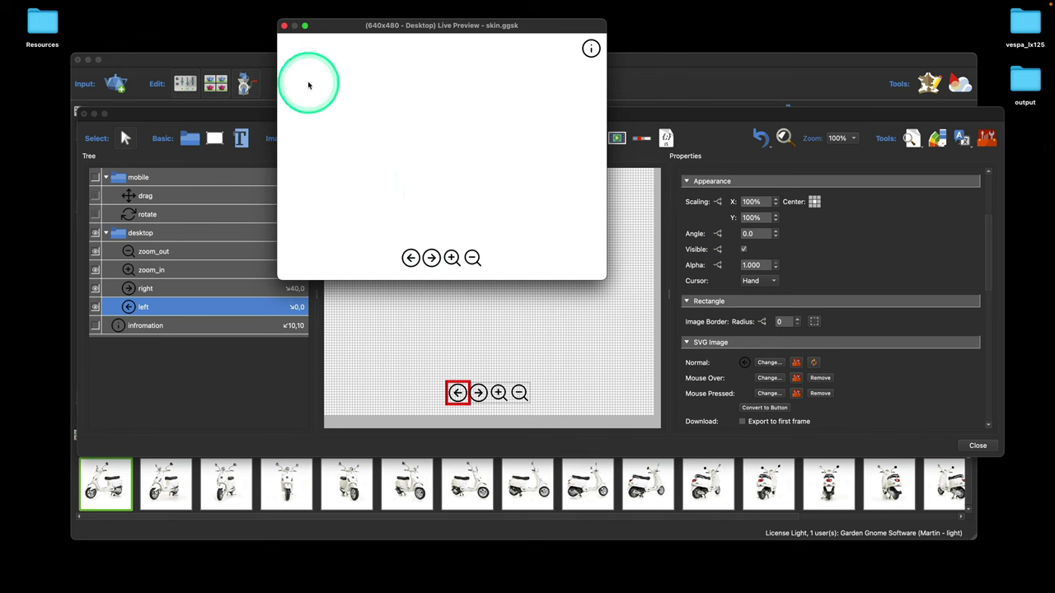
pyautogui.click(285, 25)
# - Set the left icon's cursor back to Inherit
pyautogui.click(756, 282)
pyautogui.click(755, 269)
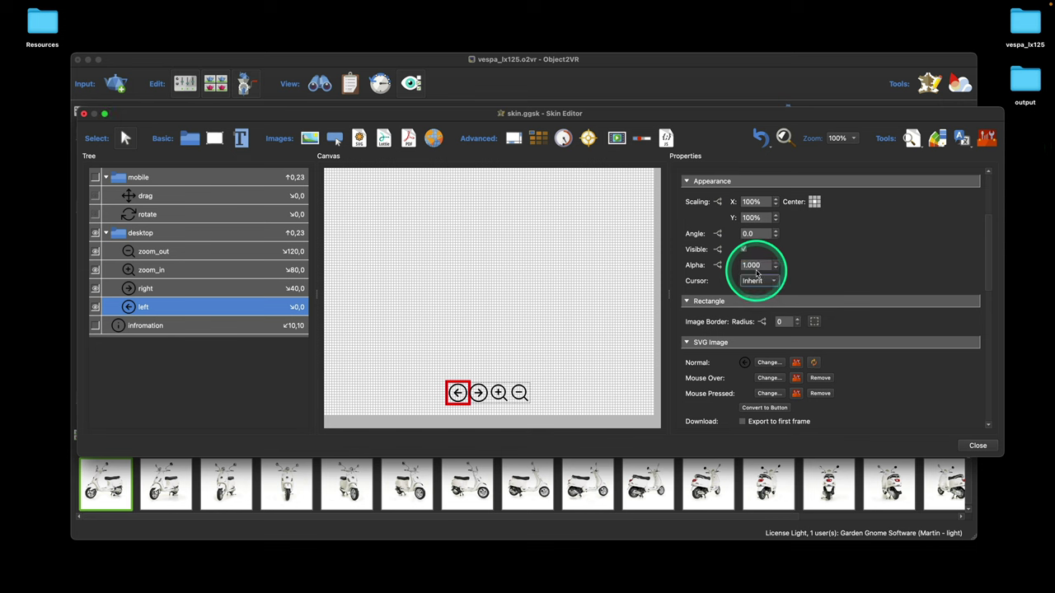
pyautogui.click(360, 278)
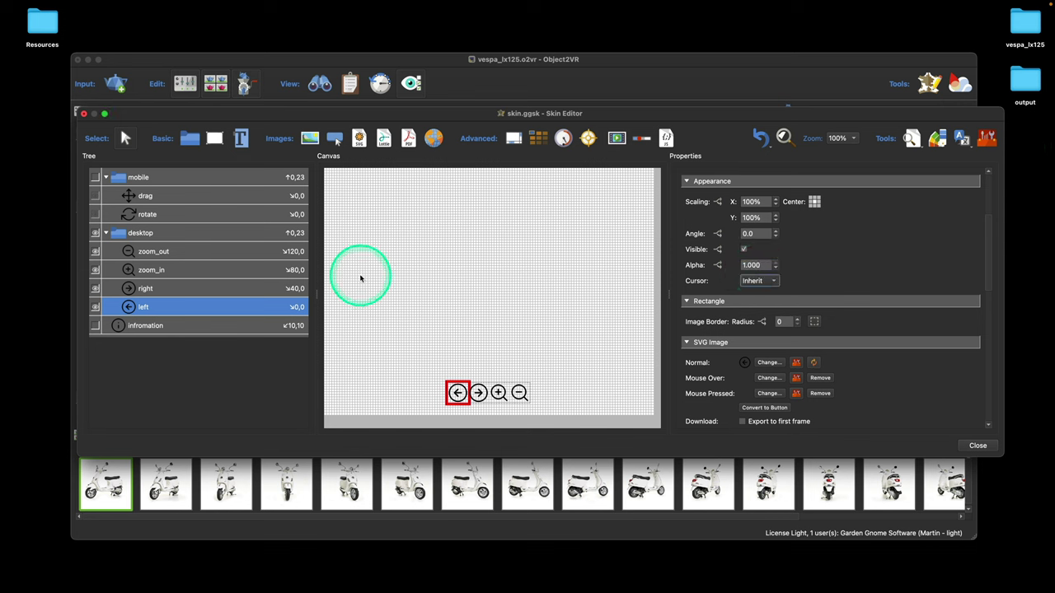
# - Draw two small rectangles side by side near the canvas's upper-left corner and wrap them in a container
pyautogui.click(216, 138)
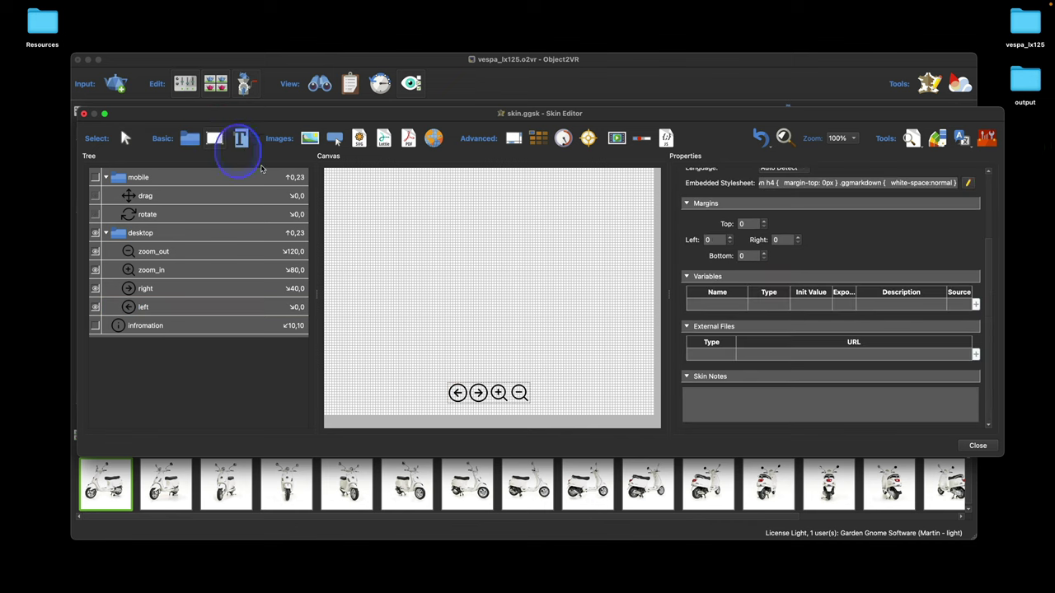
pyautogui.moveTo(337, 188); pyautogui.dragTo(388, 201)
pyautogui.click(216, 138)
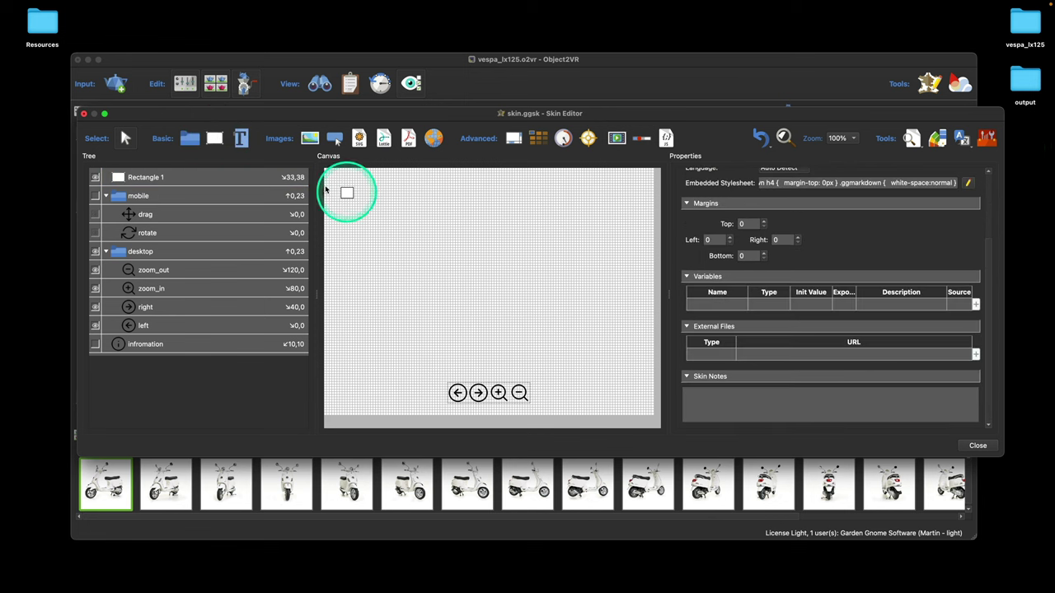
pyautogui.click(200, 138)
pyautogui.click(216, 138)
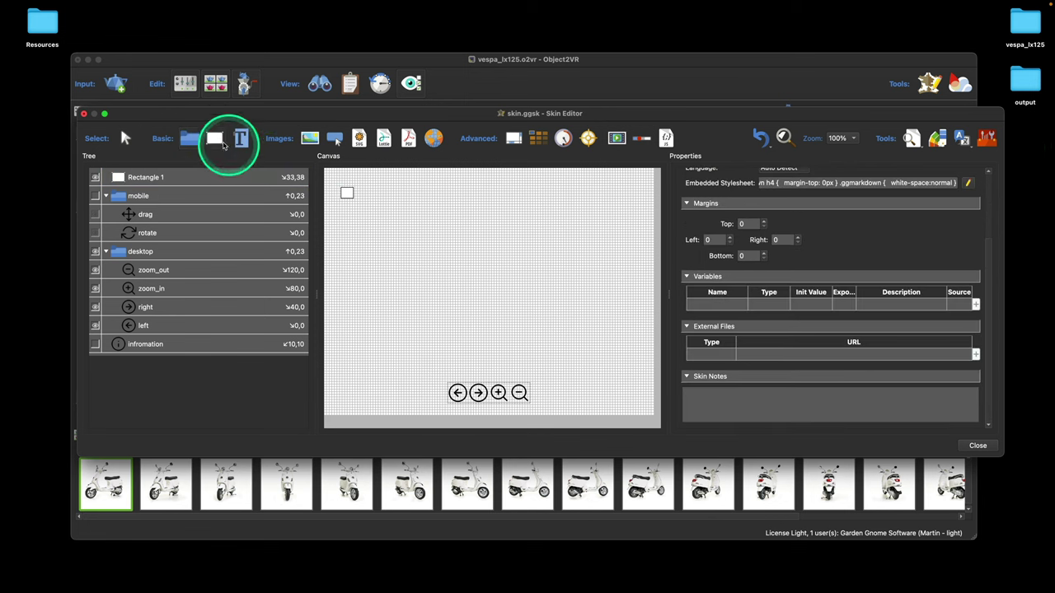
pyautogui.moveTo(375, 190)
pyautogui.mouseDown()
pyautogui.moveTo(381, 199)
pyautogui.moveTo(346, 190)
pyautogui.moveTo(384, 200)
pyautogui.mouseUp()
pyautogui.click(216, 139)
pyautogui.press('super+g')
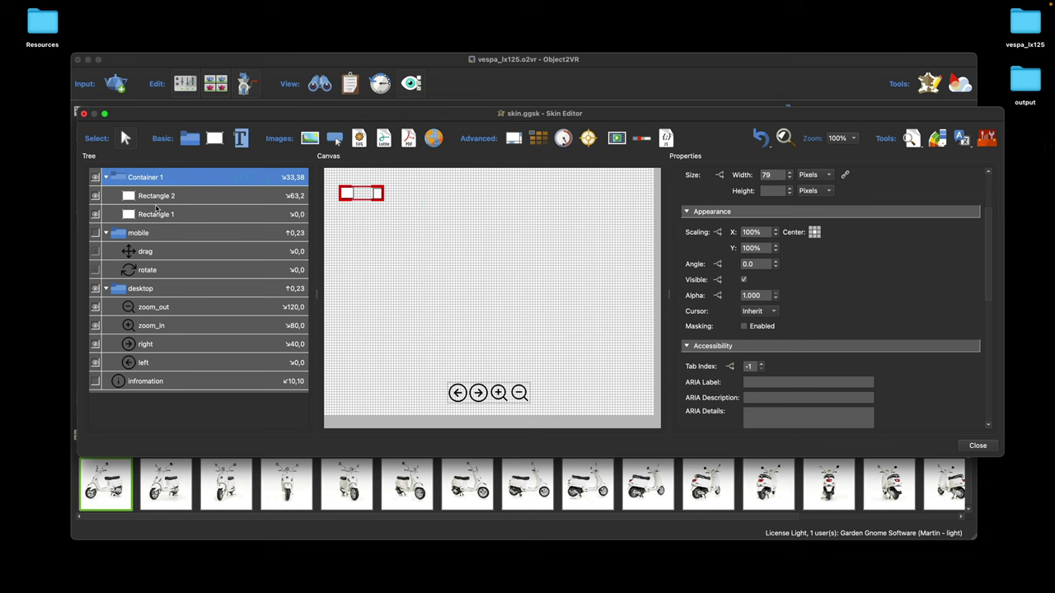
# - Set the cursor of the container holding the two rectangles to Hand
pyautogui.scroll(-10, 906, 313)
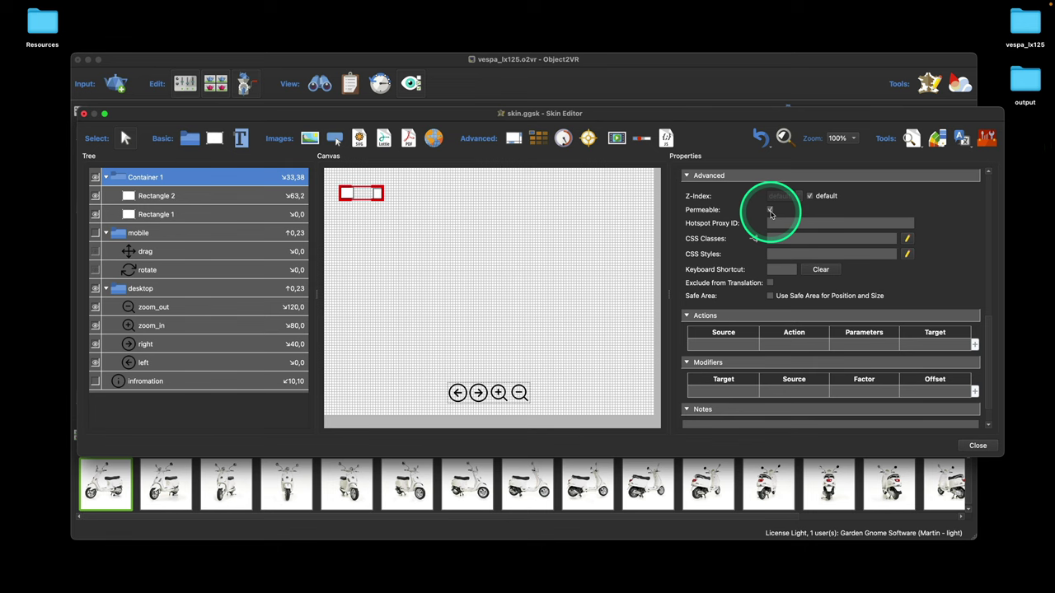
pyautogui.scroll(8, 770, 213)
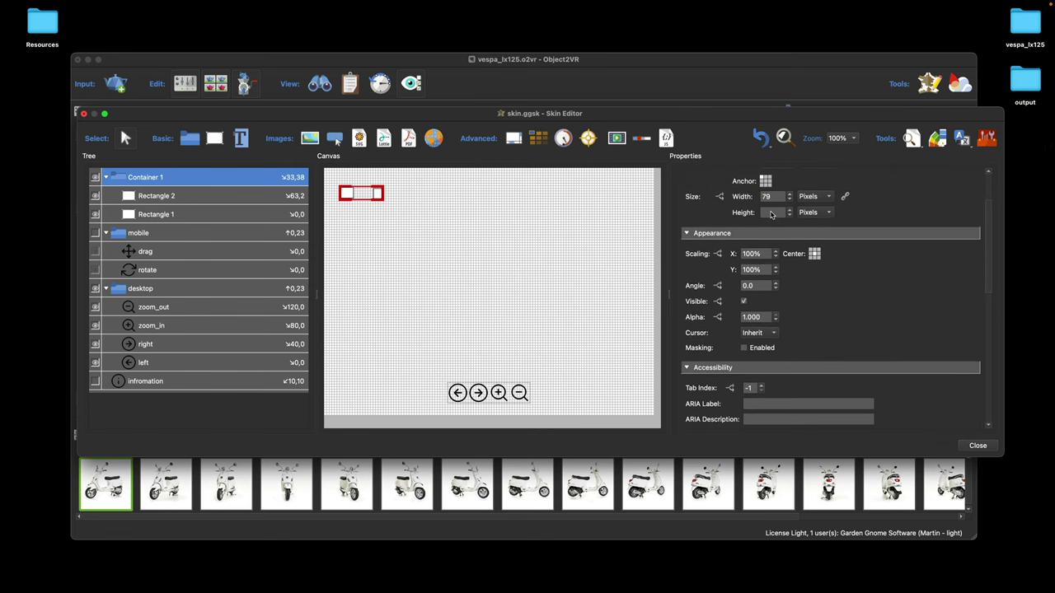
pyautogui.click(754, 333)
pyautogui.click(762, 346)
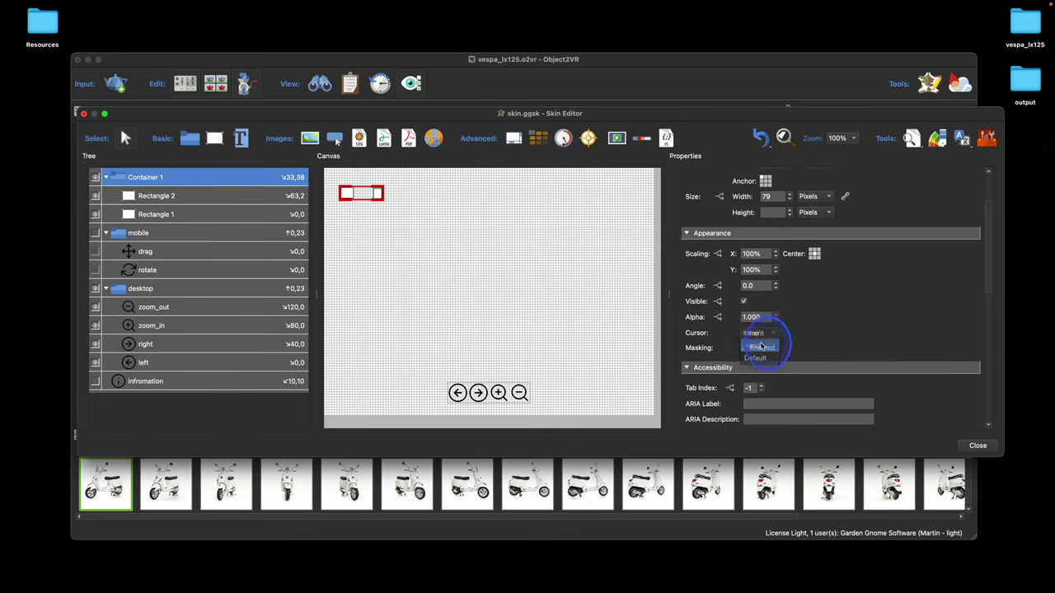
# - Examine Rectangle 2's cursor setting and test the cursor over both rectangles in the live preview
pyautogui.click(912, 138)
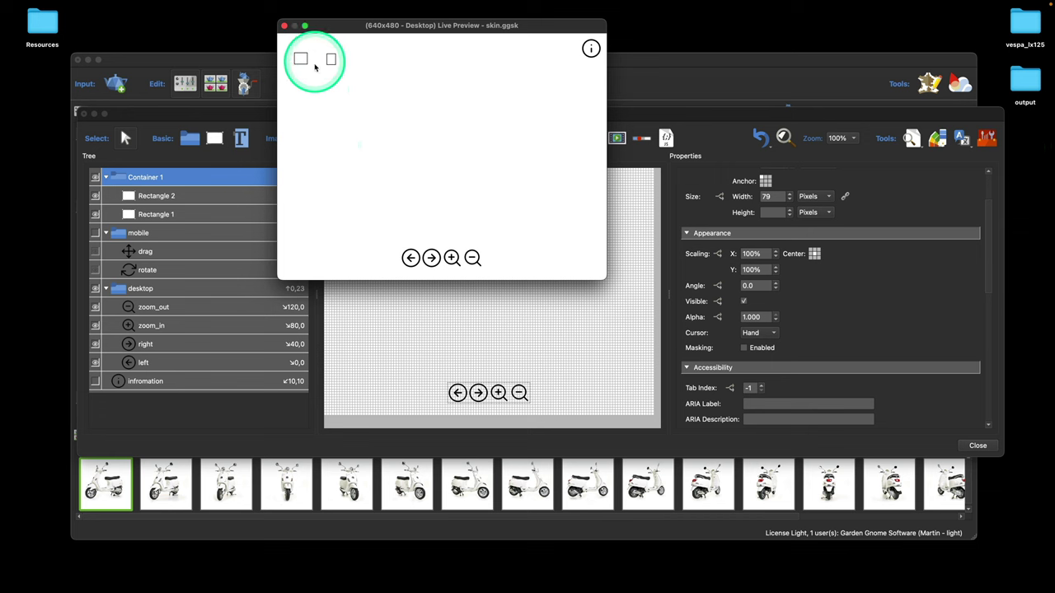
pyautogui.moveTo(331, 28); pyautogui.dragTo(199, 224)
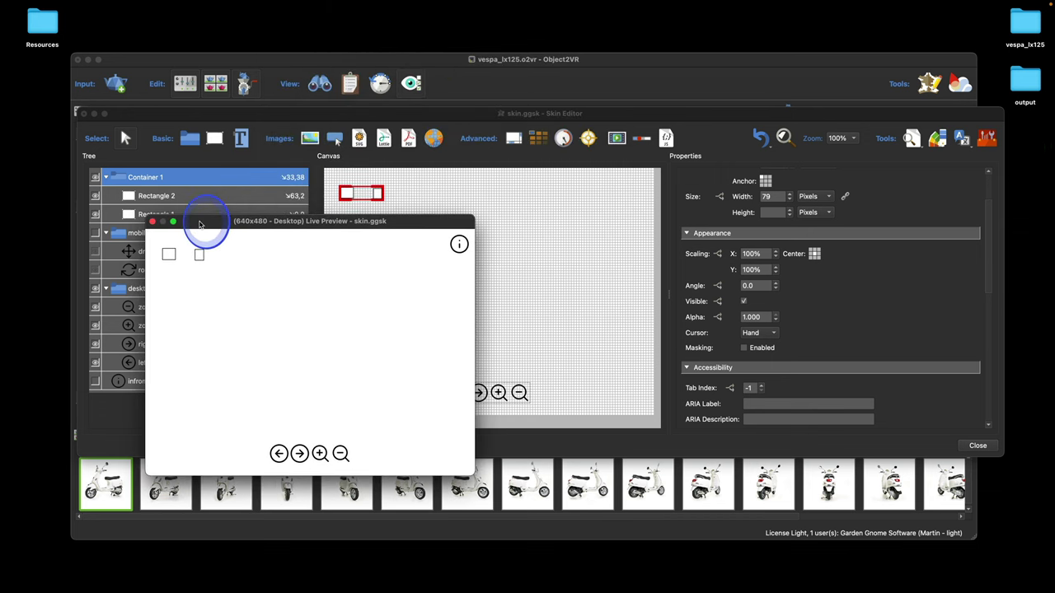
pyautogui.click(217, 197)
pyautogui.scroll(-1, 816, 289)
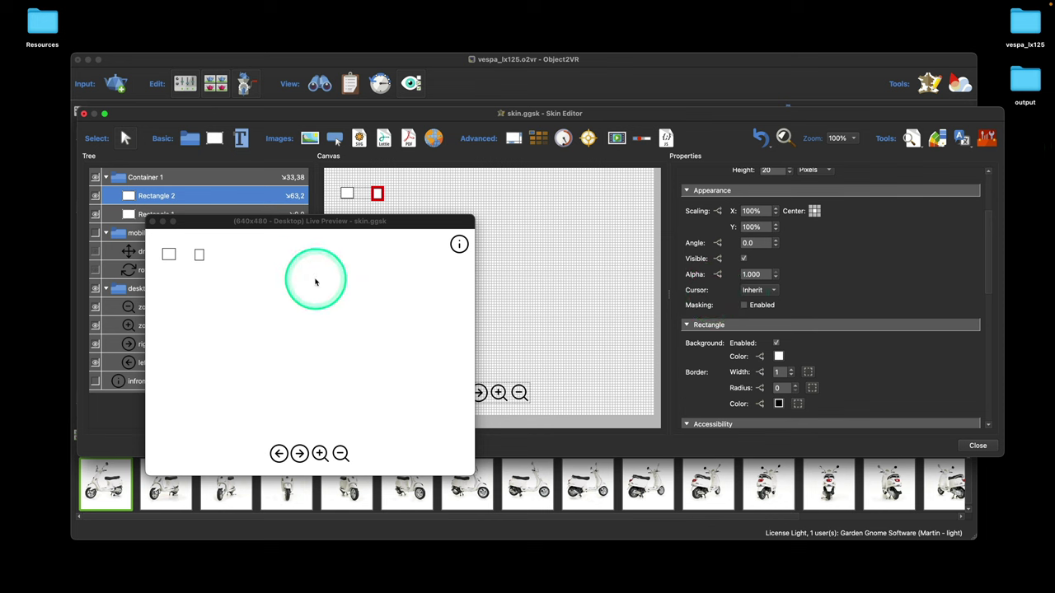
pyautogui.click(210, 267)
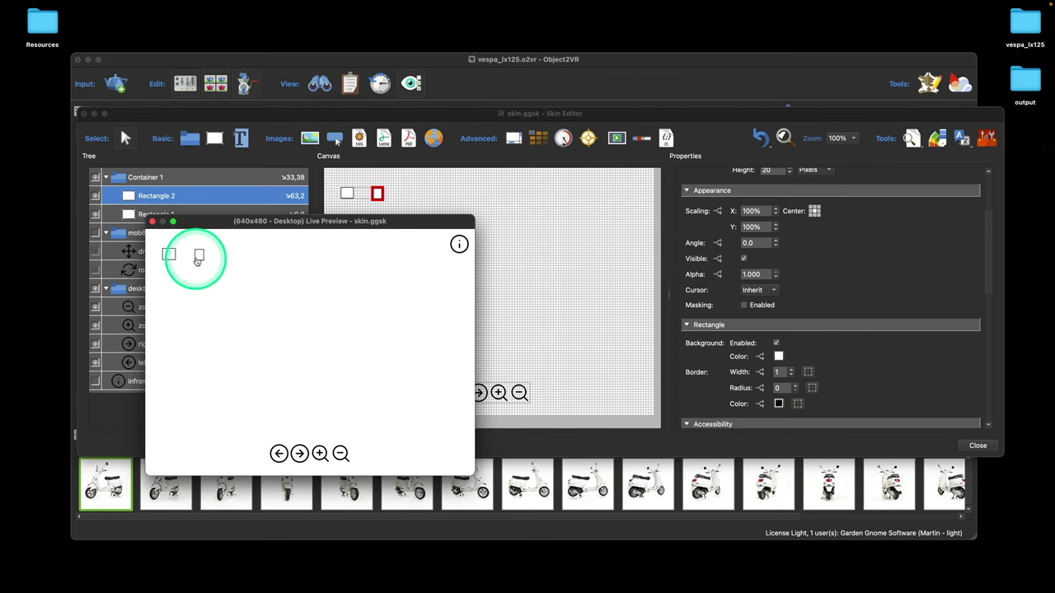
# - Close the live preview and delete the container holding the two test rectangles
pyautogui.click(152, 222)
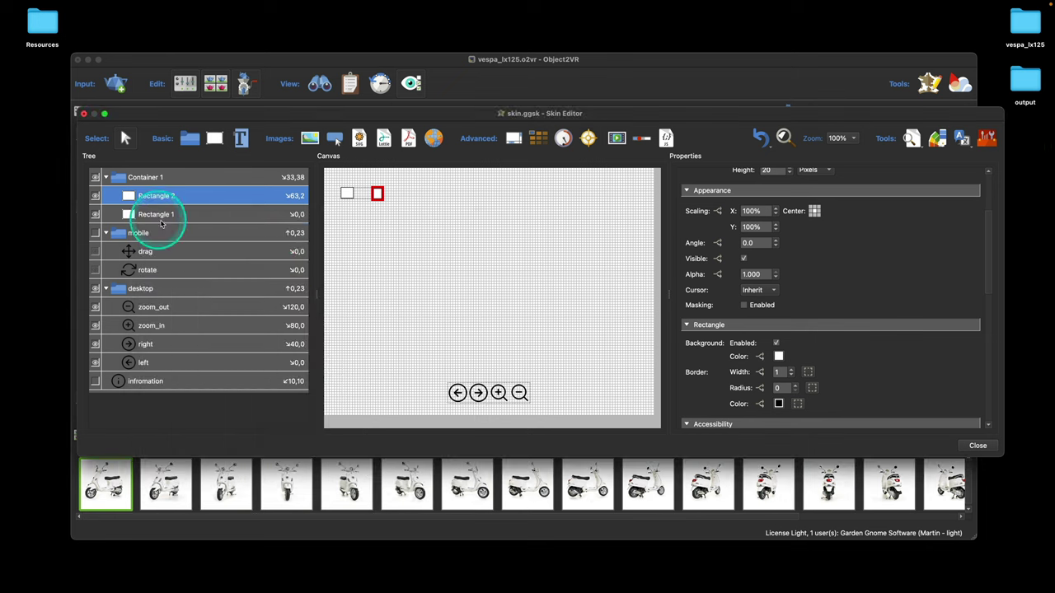
pyautogui.click(162, 183)
pyautogui.press('Delete')
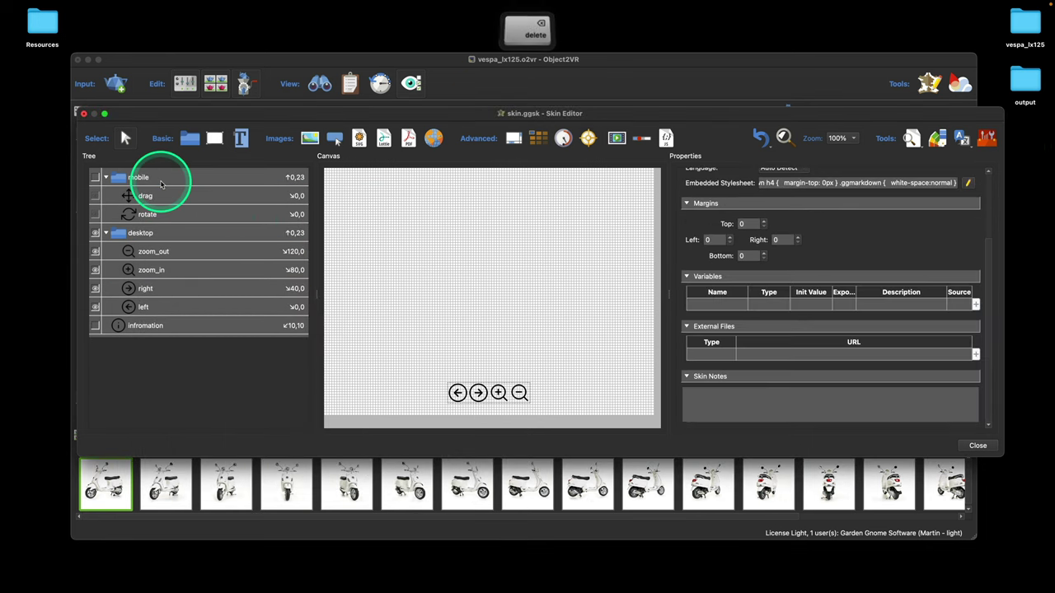
# - Set the cursor of both the desktop and mobile containers to Hand
pyautogui.click(151, 235)
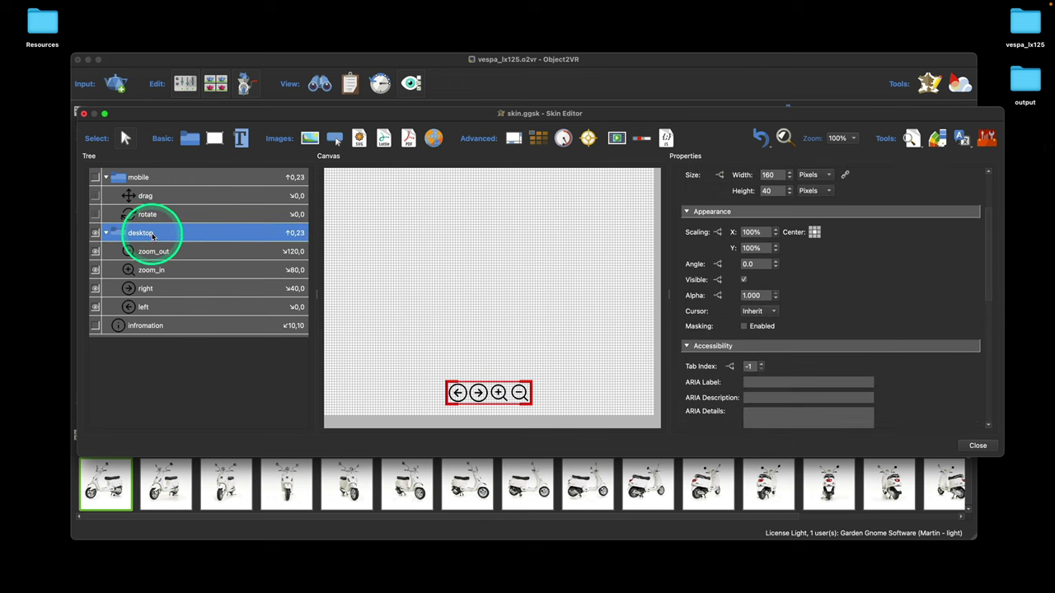
pyautogui.click(755, 312)
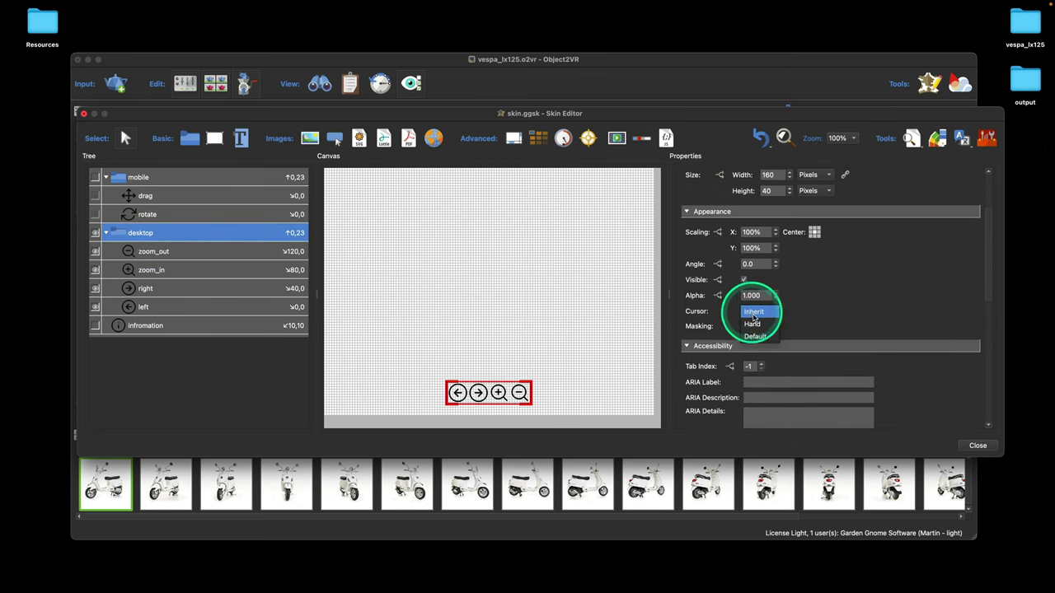
pyautogui.click(754, 326)
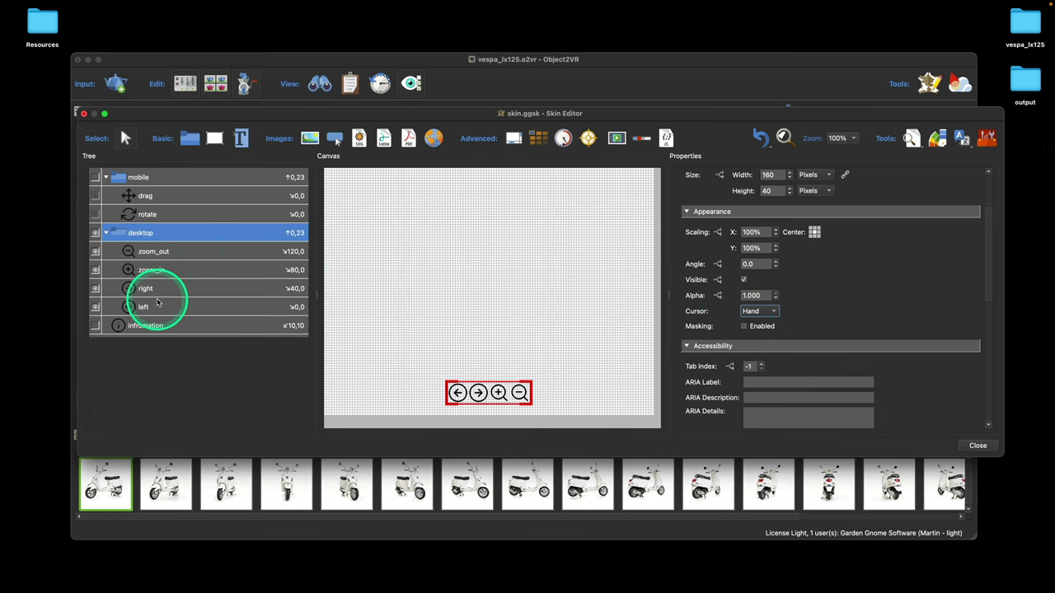
pyautogui.click(136, 177)
pyautogui.click(753, 312)
pyautogui.click(754, 325)
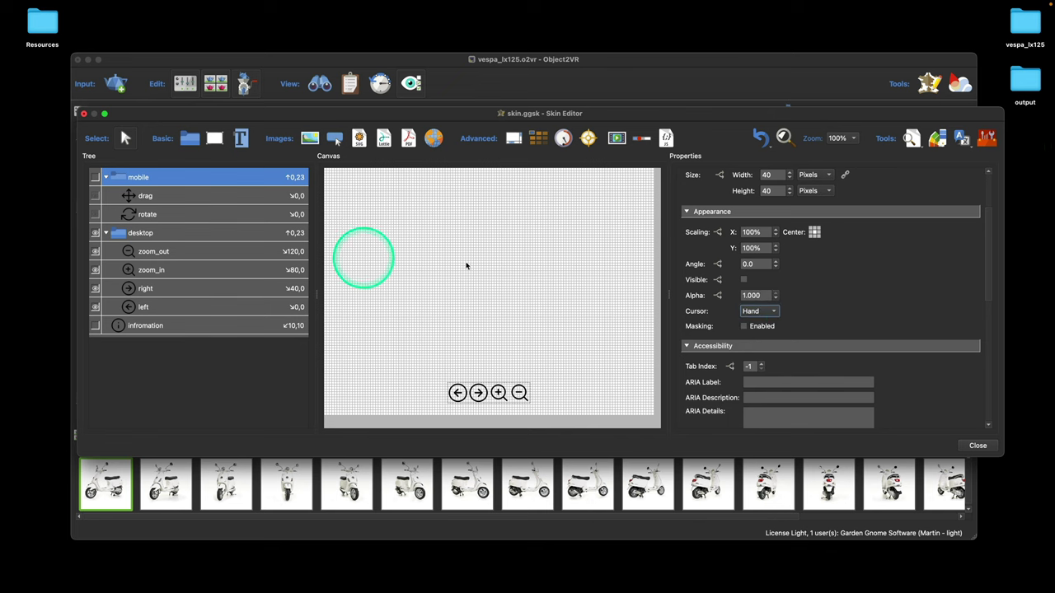
# - Save the skin changes and regenerate the web output, overwriting the existing file, to check the icons in the browser
pyautogui.click(981, 446)
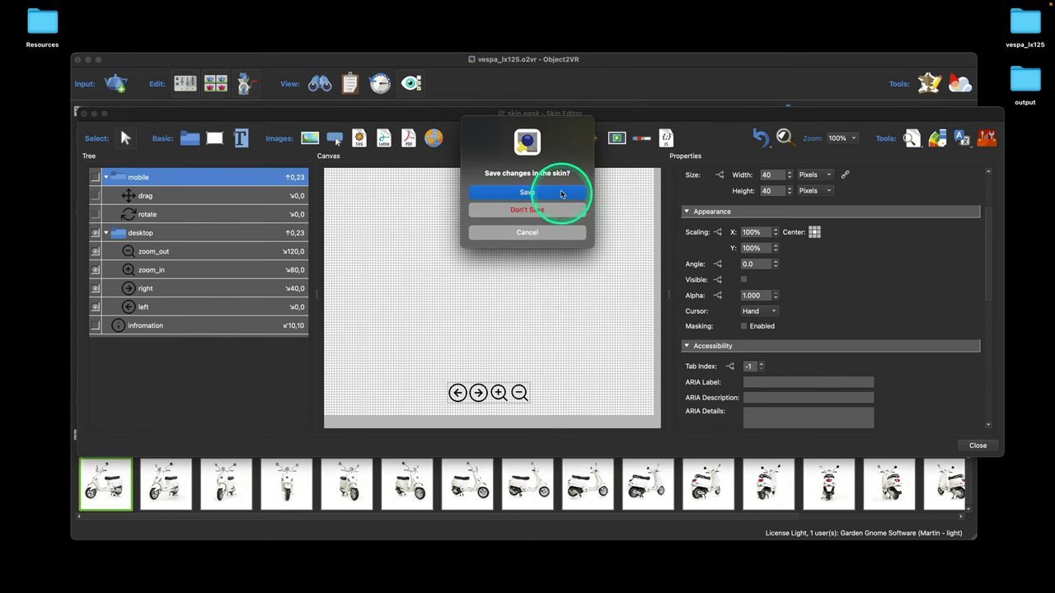
pyautogui.click(561, 193)
pyautogui.click(842, 239)
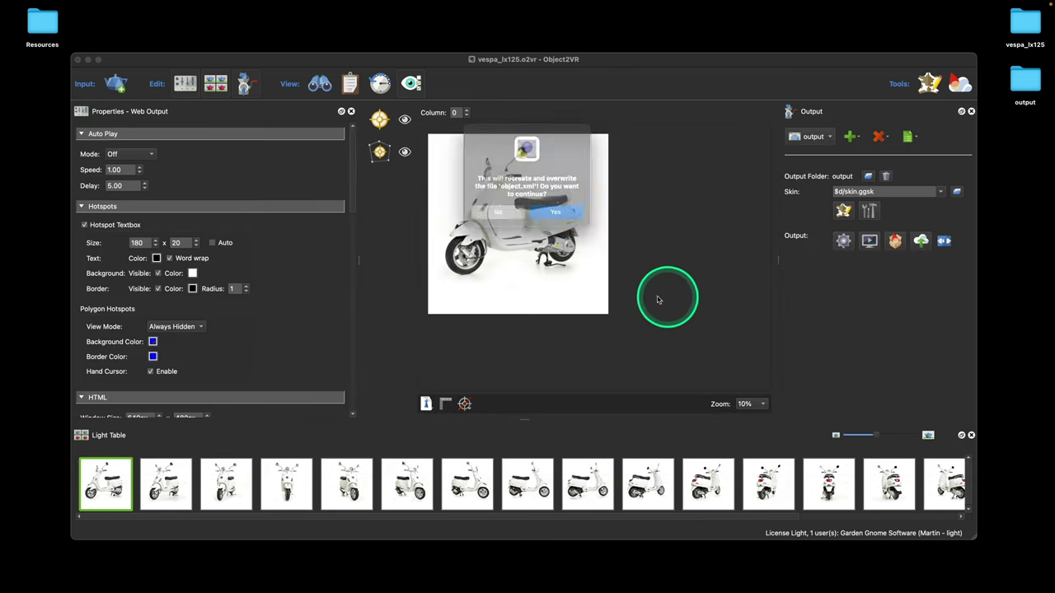
pyautogui.click(558, 216)
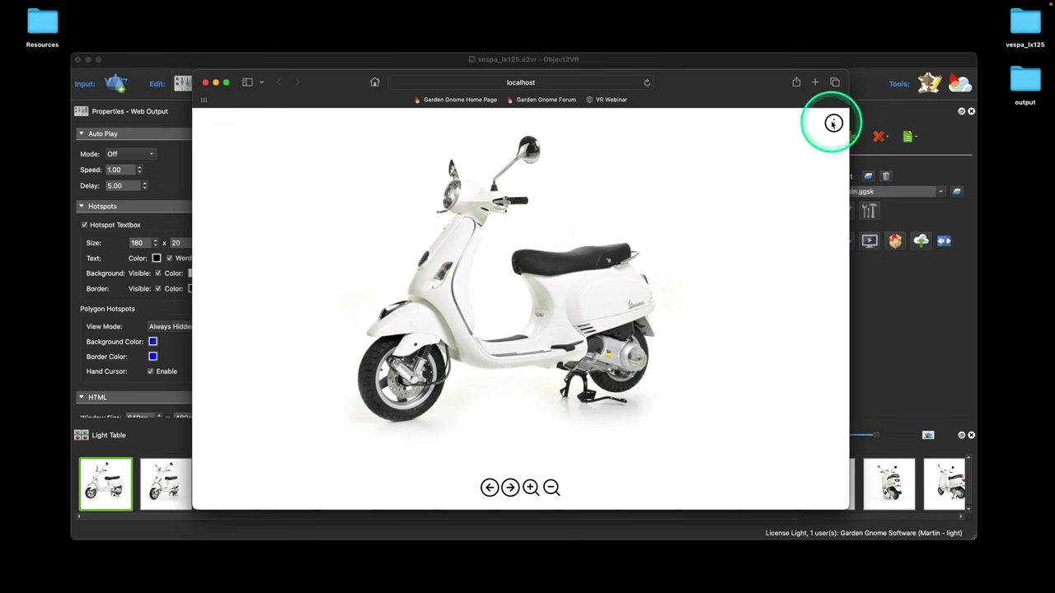
pyautogui.click(205, 82)
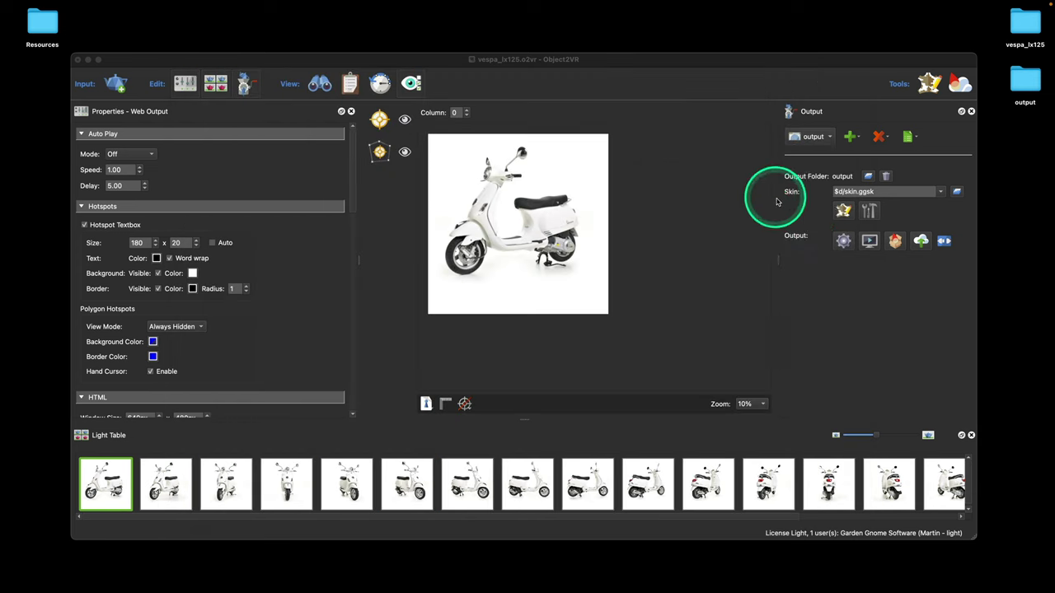
# - Reopen the skin in the Skin Editor and set the information icon's cursor to Hand
pyautogui.click(844, 212)
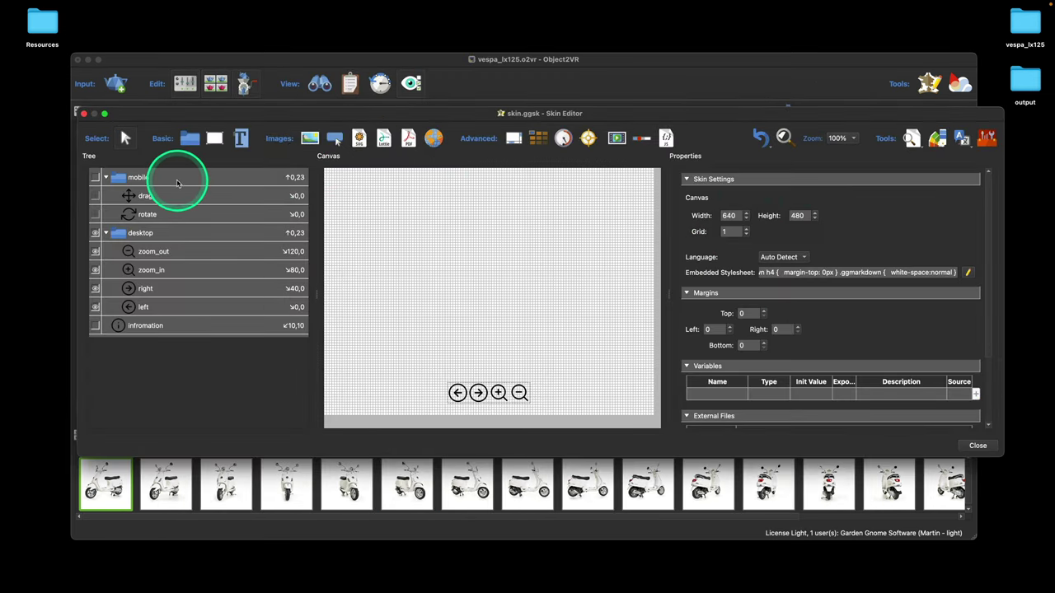
pyautogui.click(125, 325)
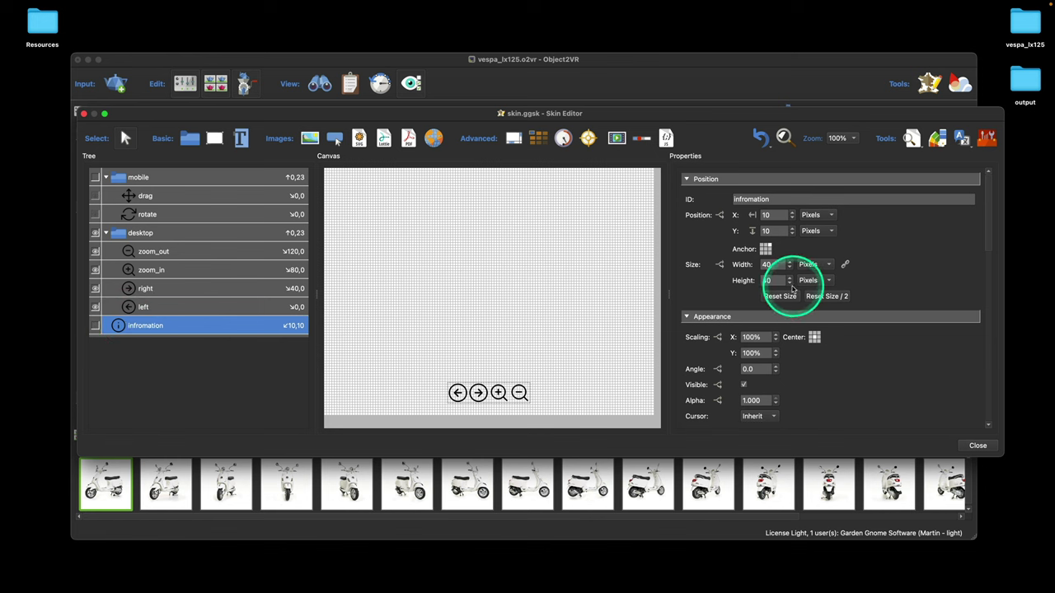
pyautogui.scroll(-5, 836, 305)
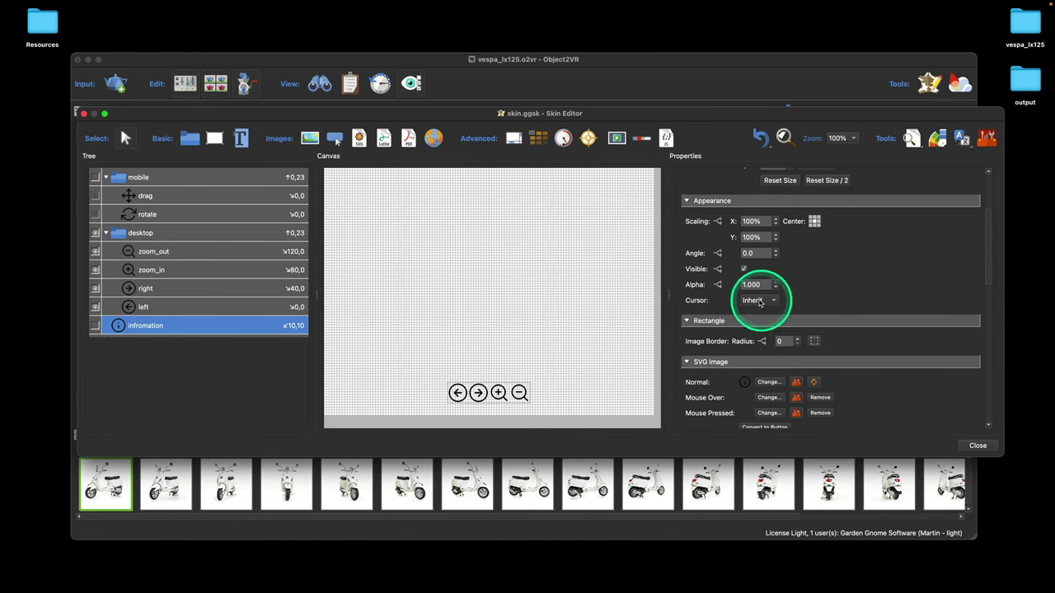
pyautogui.click(760, 301)
pyautogui.click(745, 312)
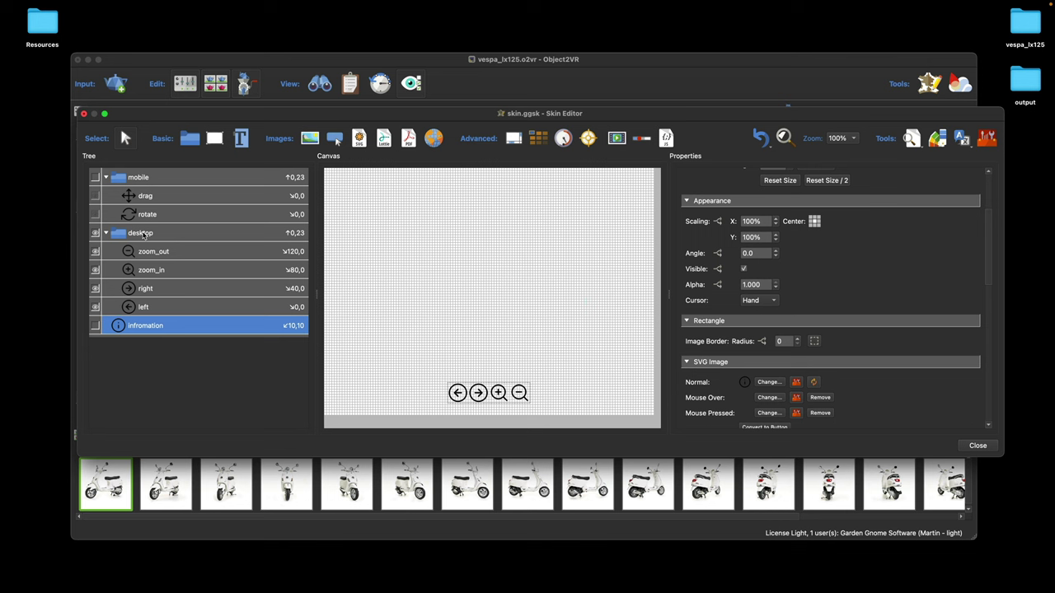
# - Add a Mouse Over = true trigger to the scaling logic block of the left icon
pyautogui.click(169, 306)
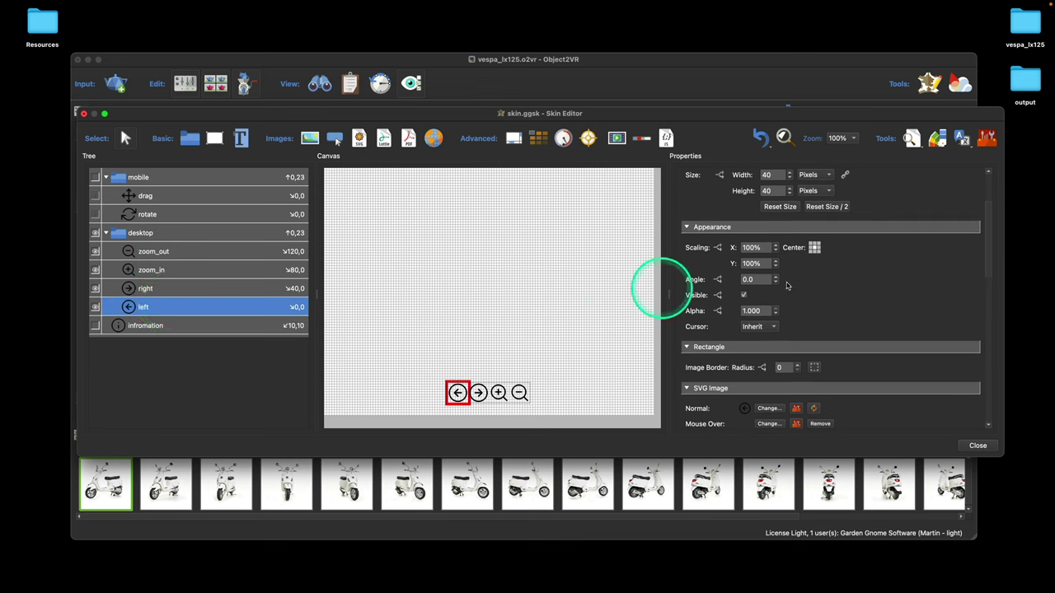
pyautogui.scroll(3, 930, 287)
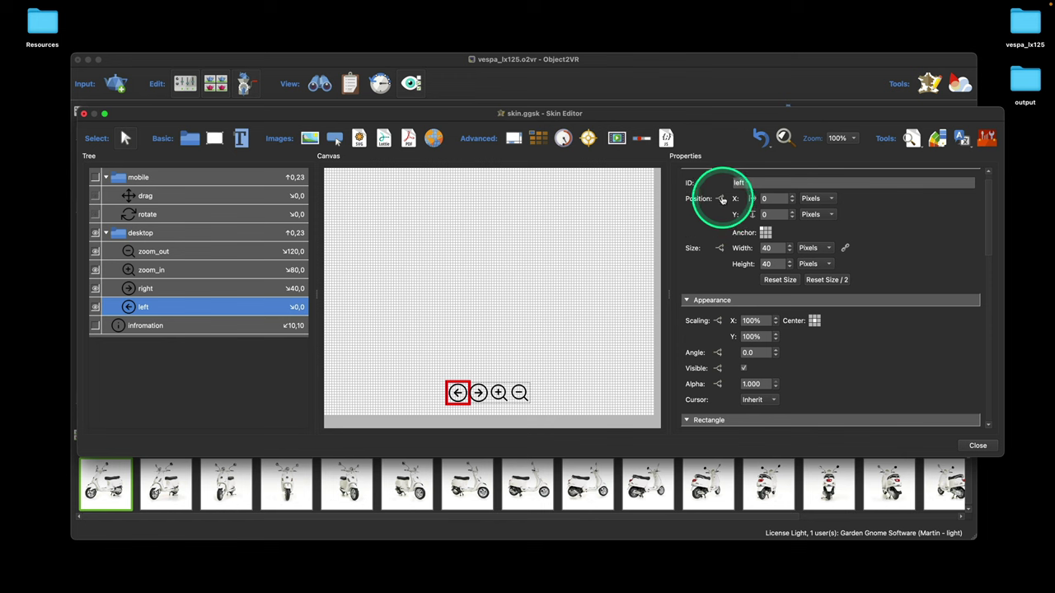
pyautogui.scroll(-5, 717, 238)
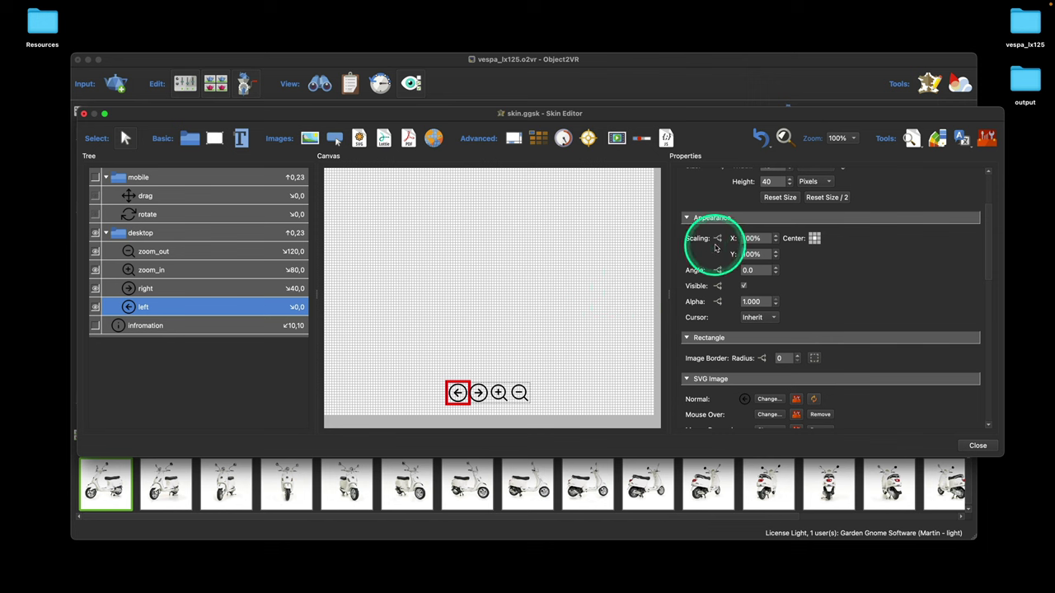
pyautogui.click(717, 239)
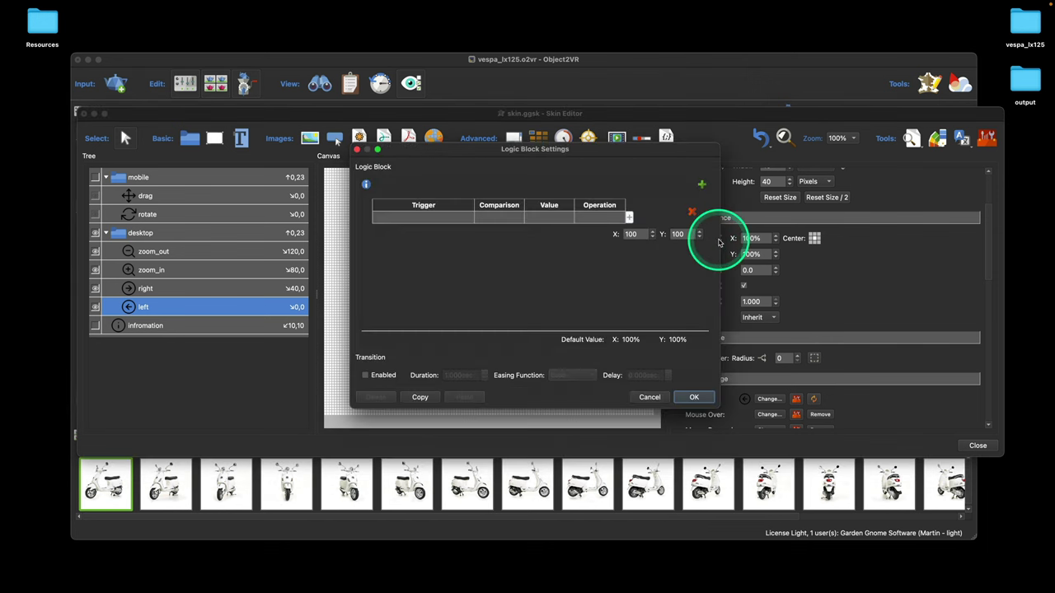
pyautogui.moveTo(618, 155); pyautogui.dragTo(581, 160)
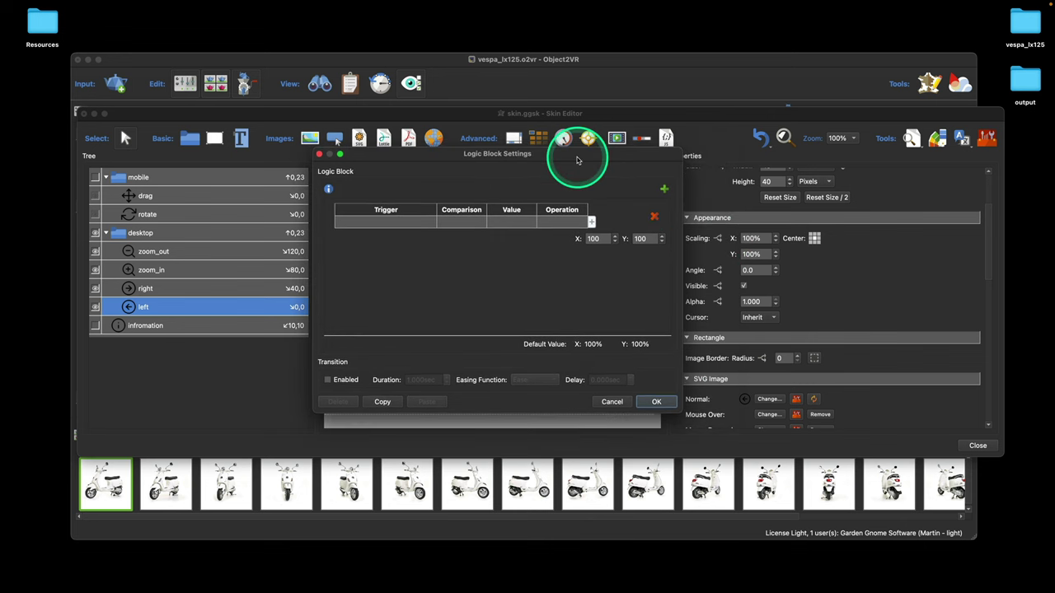
pyautogui.click(389, 223)
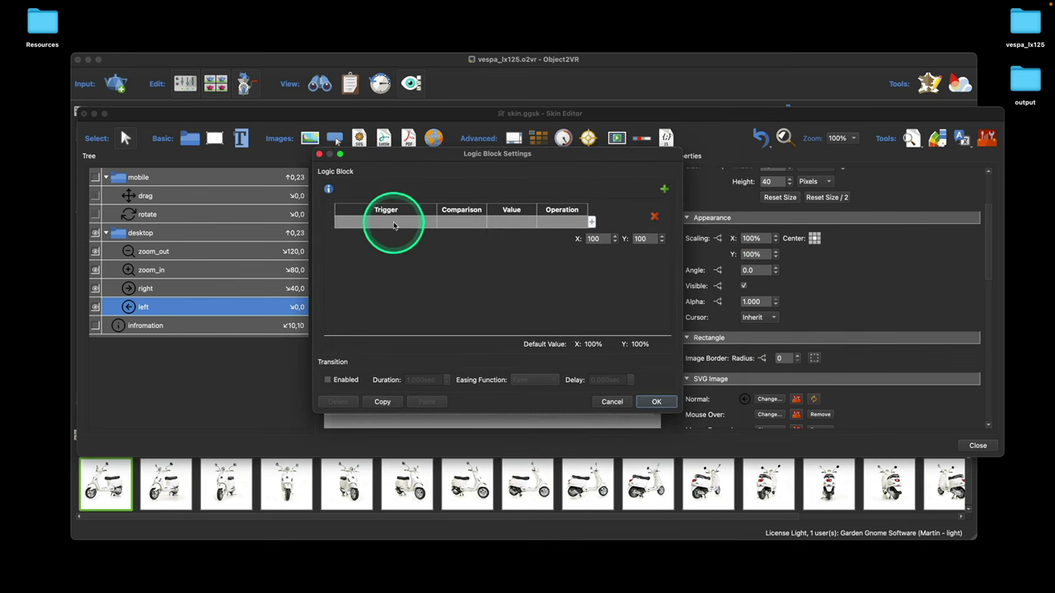
pyautogui.click(394, 224)
pyautogui.click(391, 224)
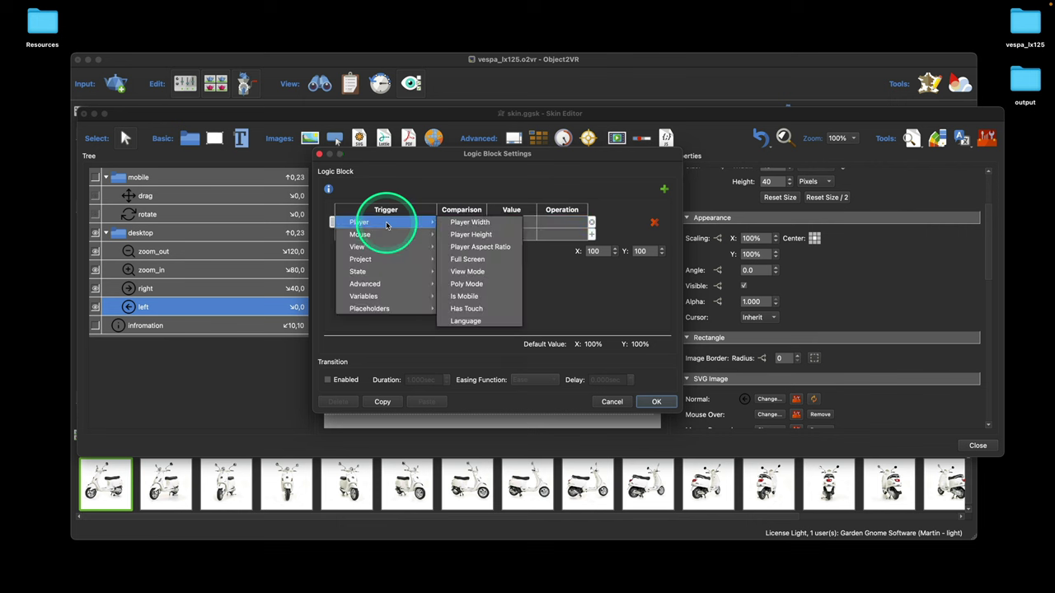
pyautogui.moveTo(377, 235)
pyautogui.click(468, 235)
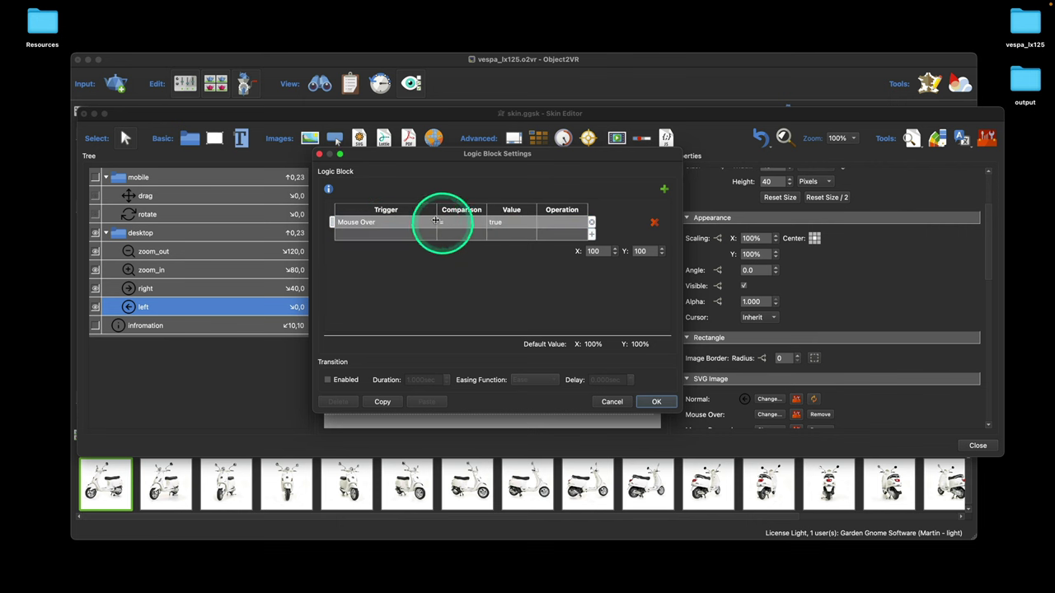
# - Set the left icon's mouse-over scaling to 110 for X and Y and test it in the live preview
pyautogui.doubleClick(595, 251)
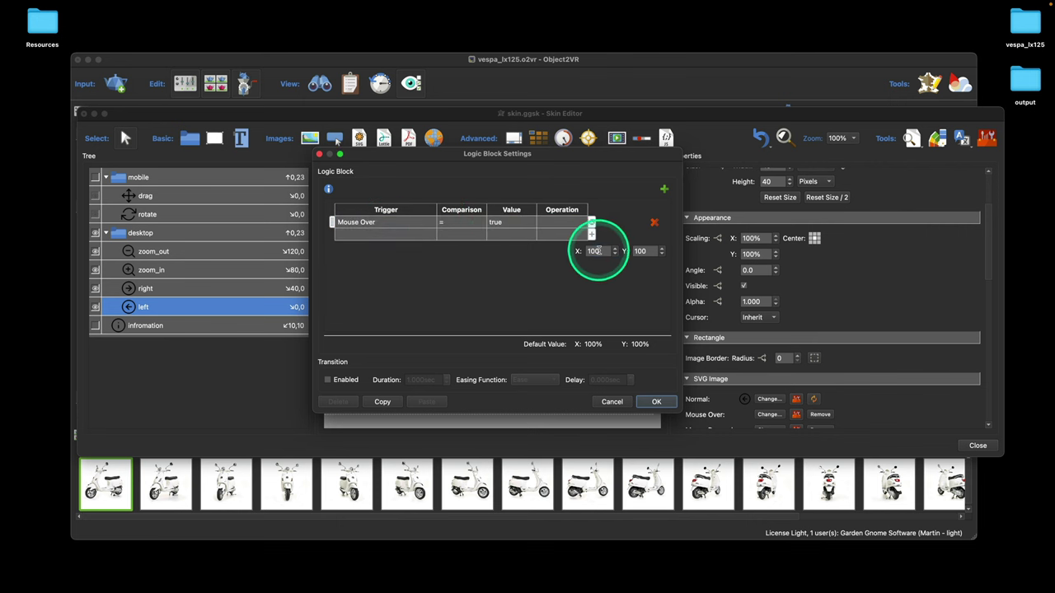
pyautogui.write('1')
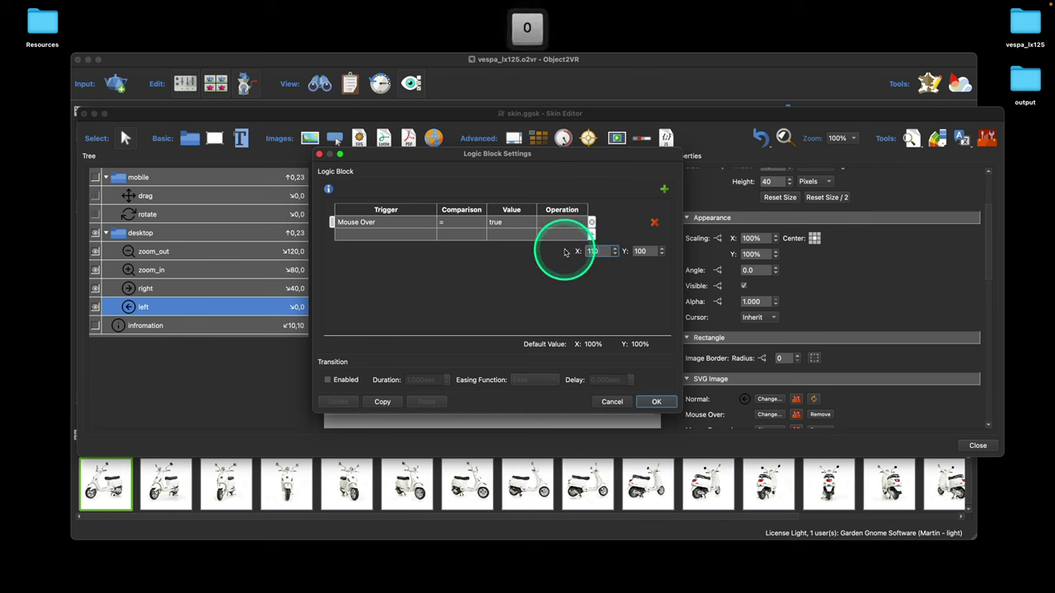
pyautogui.write('10')
pyautogui.doubleClick(640, 251)
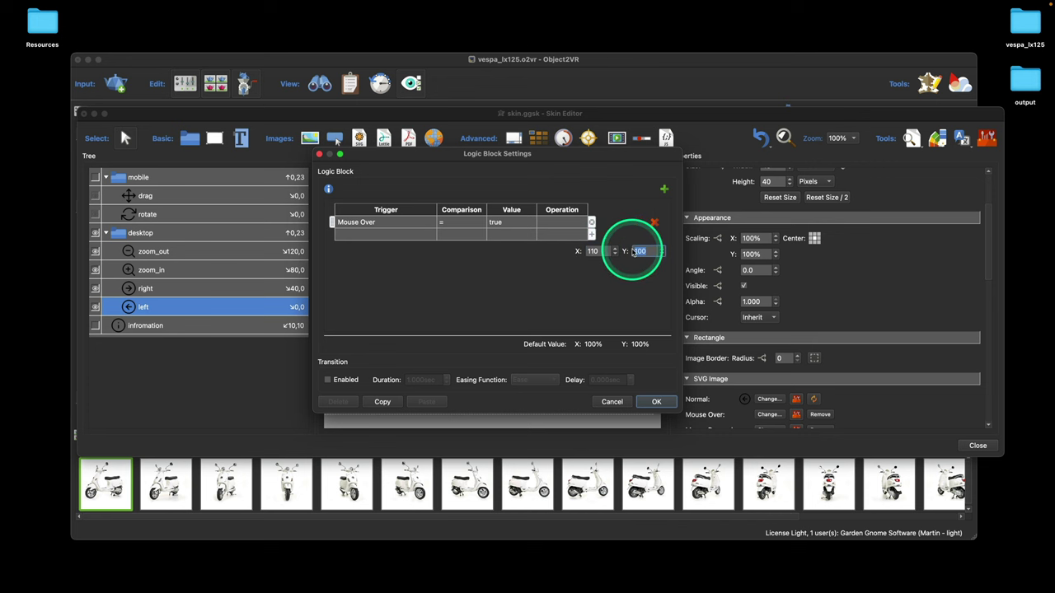
pyautogui.write('10')
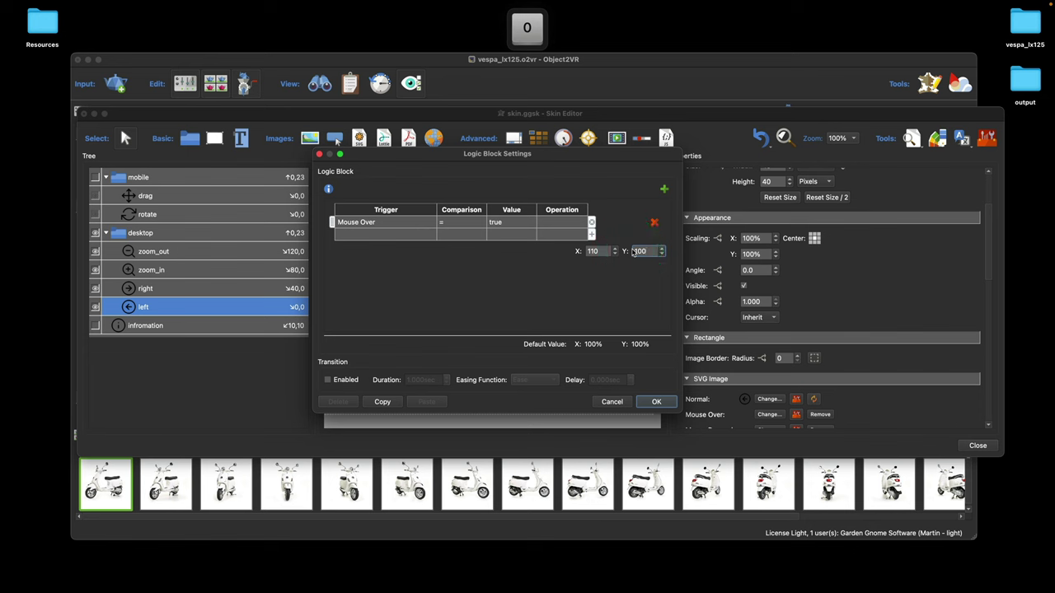
pyautogui.press('BackSpace')
pyautogui.press('BackSpace')
pyautogui.write('1')
pyautogui.click(656, 401)
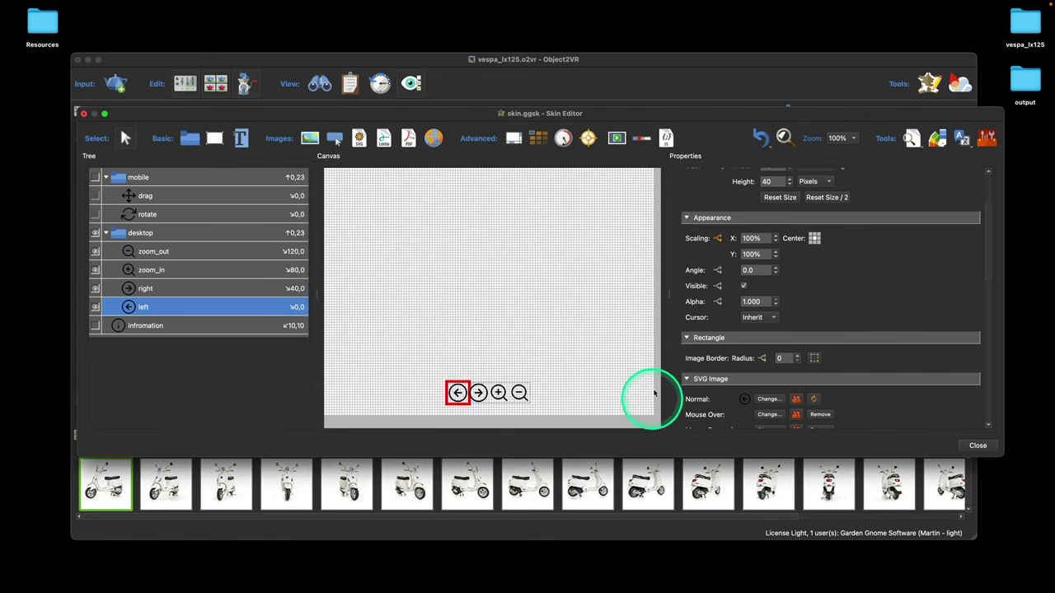
pyautogui.click(913, 140)
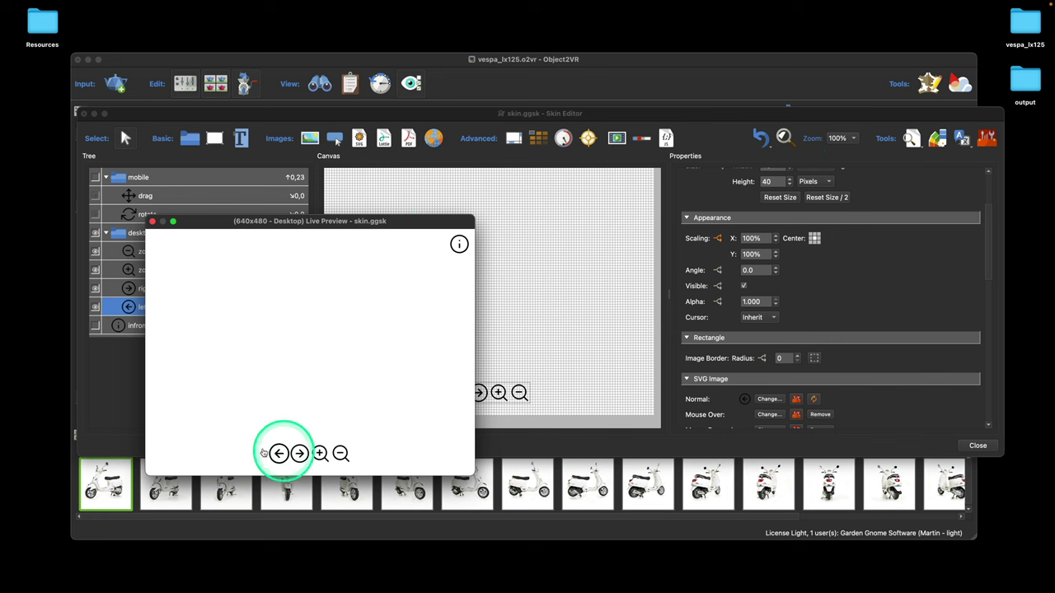
pyautogui.click(153, 221)
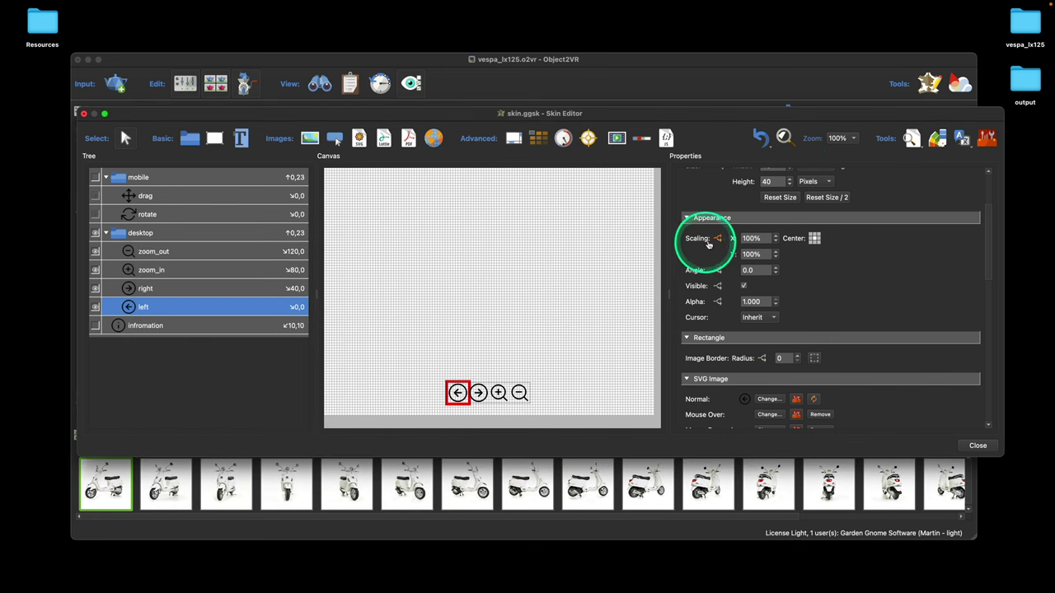
# - Enable a 0.400 sec transition in the left icon's scaling logic block and test it in the live preview
pyautogui.click(717, 238)
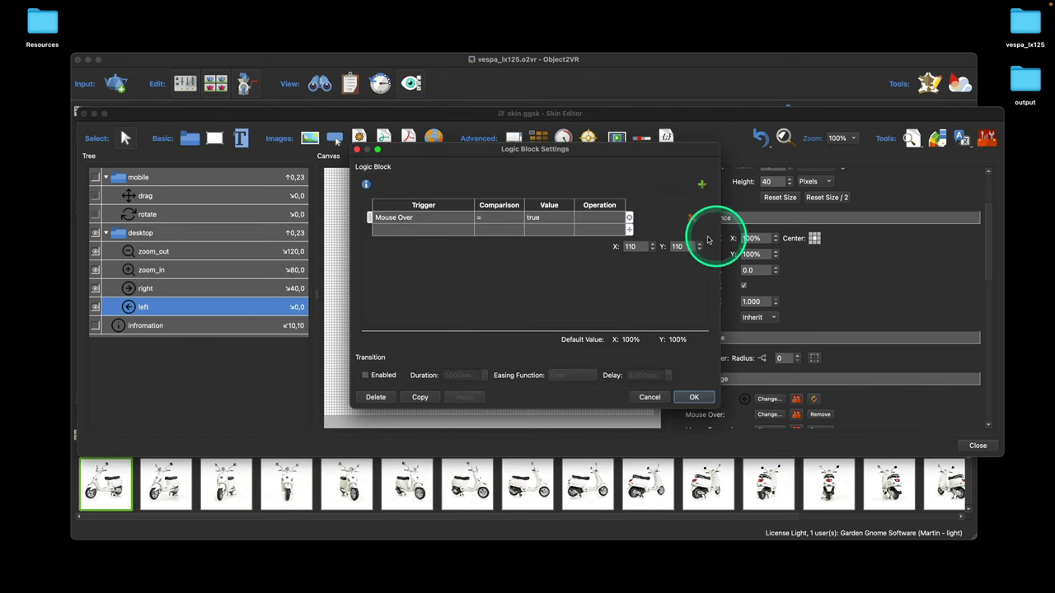
pyautogui.click(380, 376)
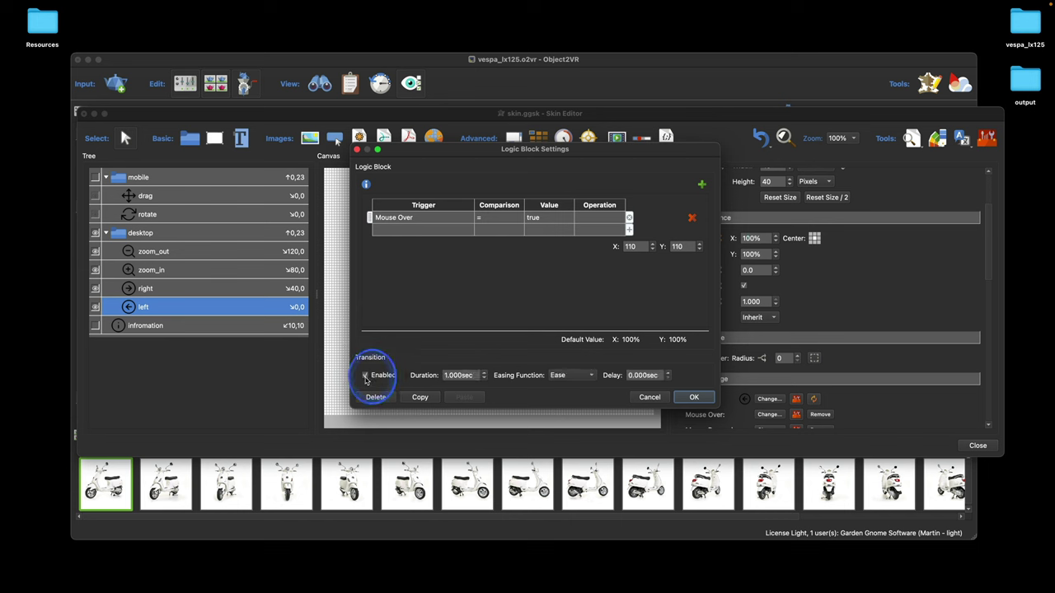
pyautogui.tripleClick(461, 376)
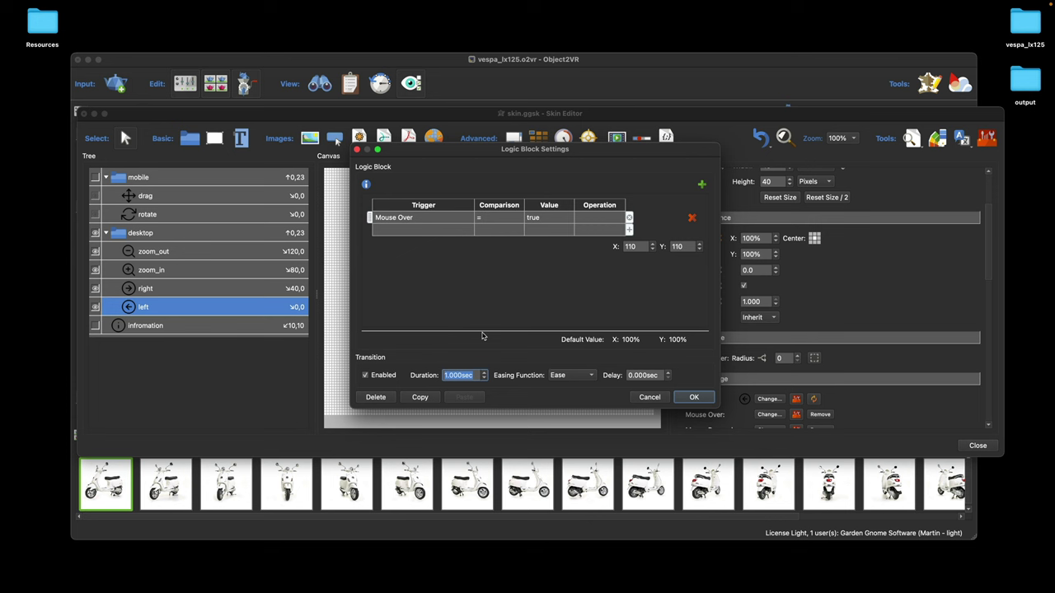
pyautogui.write('0.')
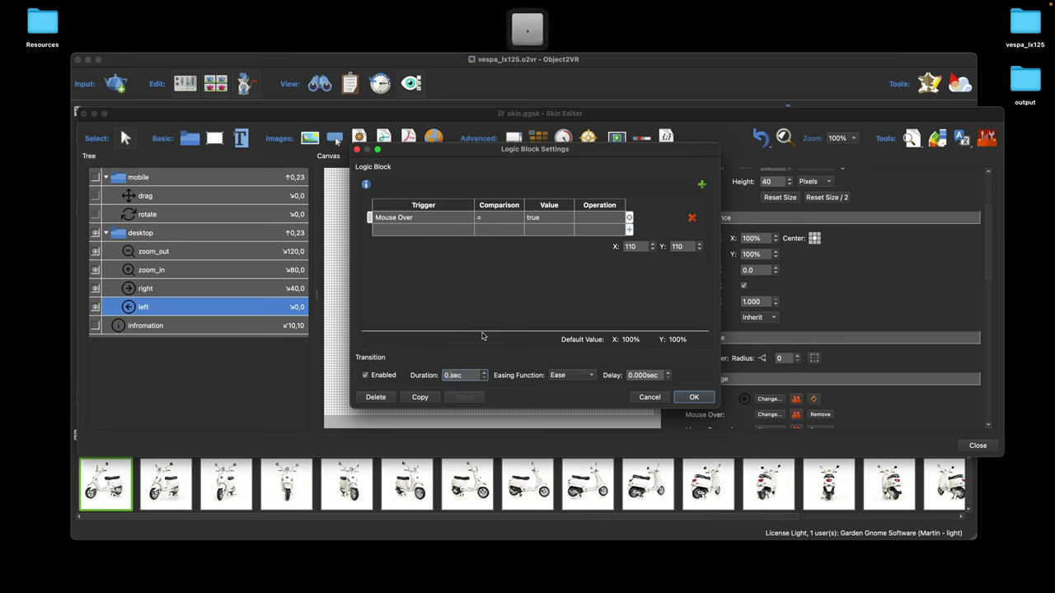
pyautogui.click(694, 397)
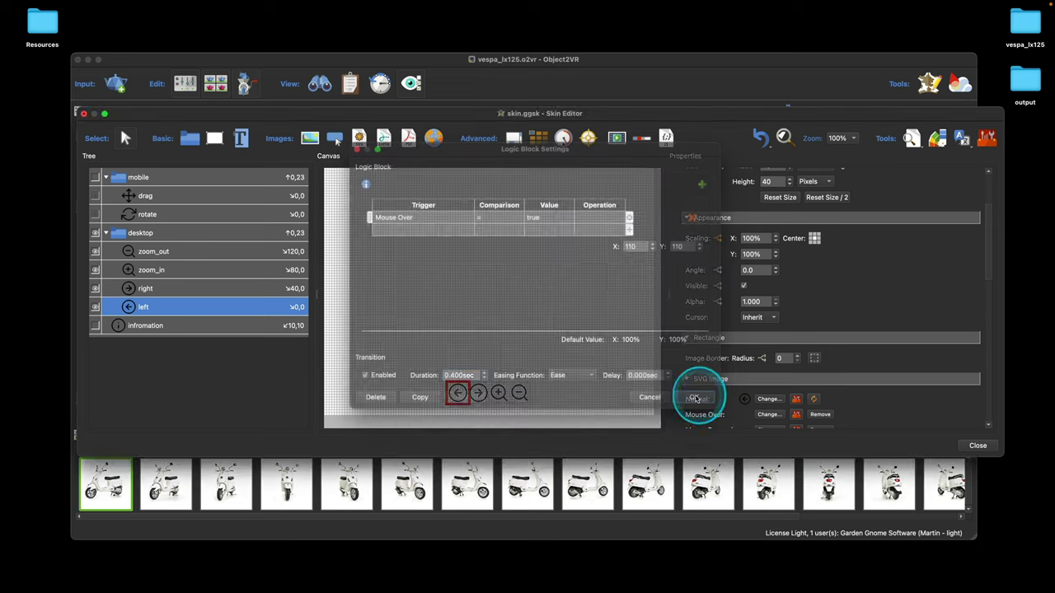
pyautogui.click(911, 140)
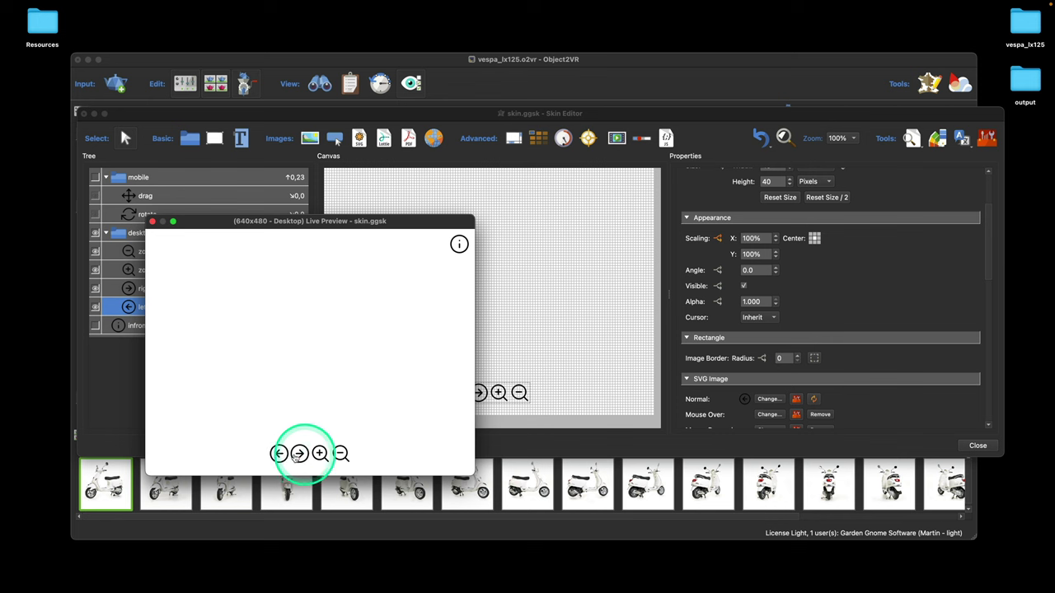
# - Close the live preview and copy the left icon's scaling logic block
pyautogui.click(151, 222)
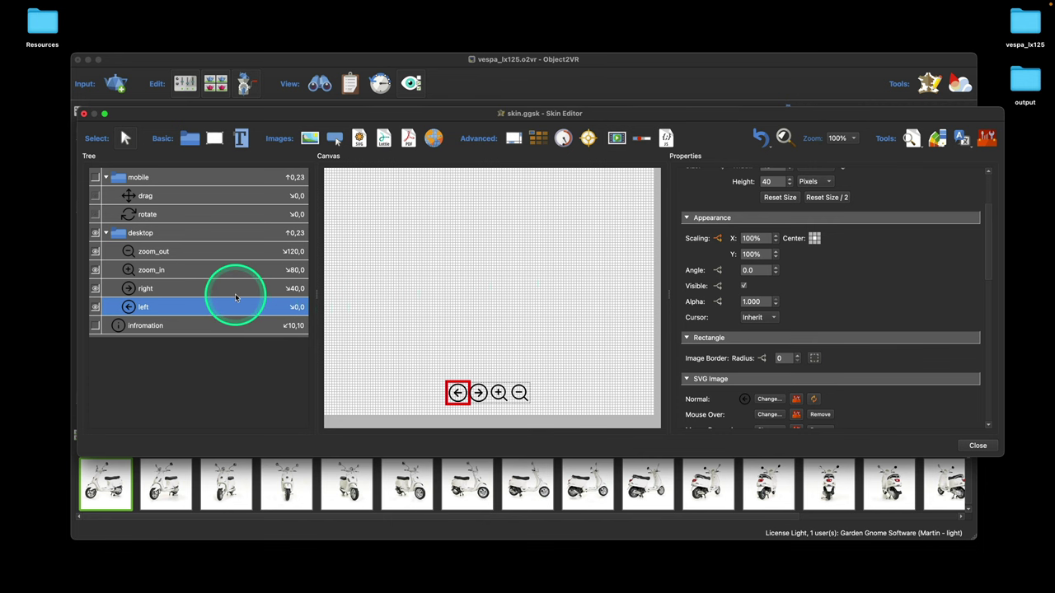
pyautogui.click(719, 238)
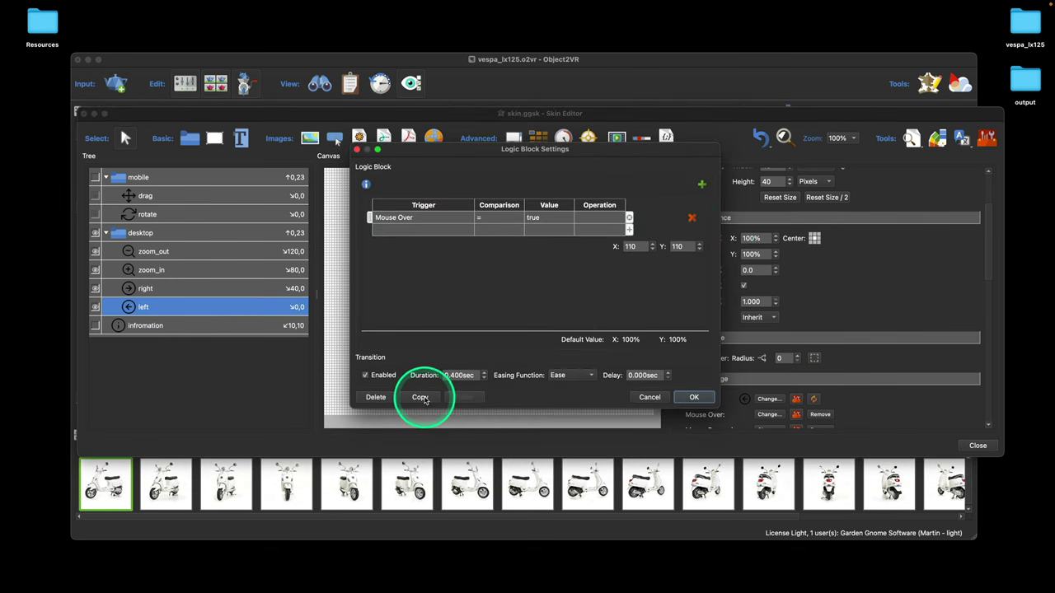
pyautogui.click(695, 397)
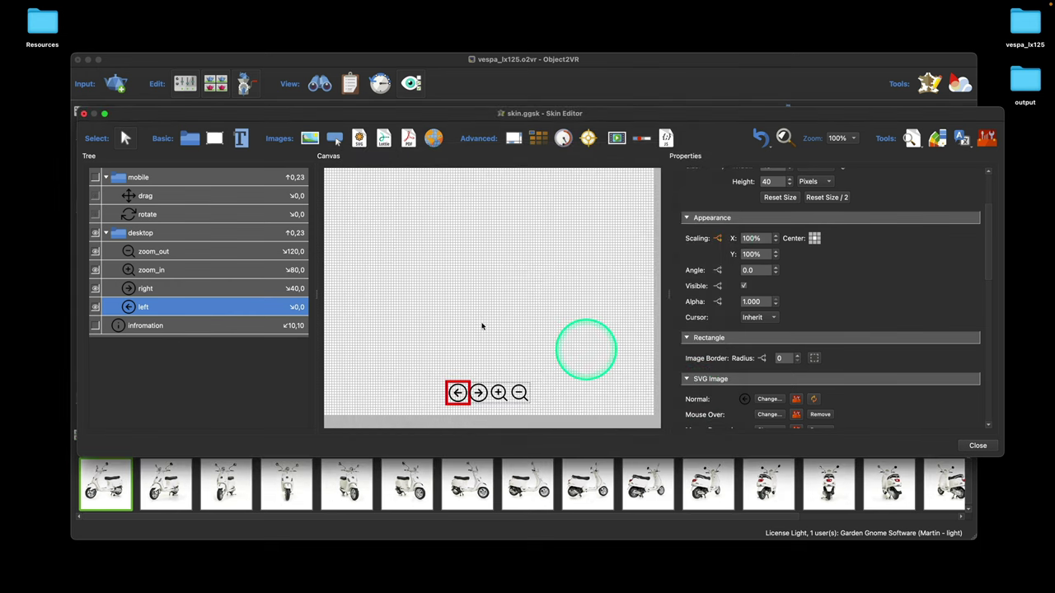
# - Paste the copied scaling logic block with its transition settings onto the information, right, zoom_in, zoom_out, rotate and drag icons, and test it in the live preview
pyautogui.click(136, 326)
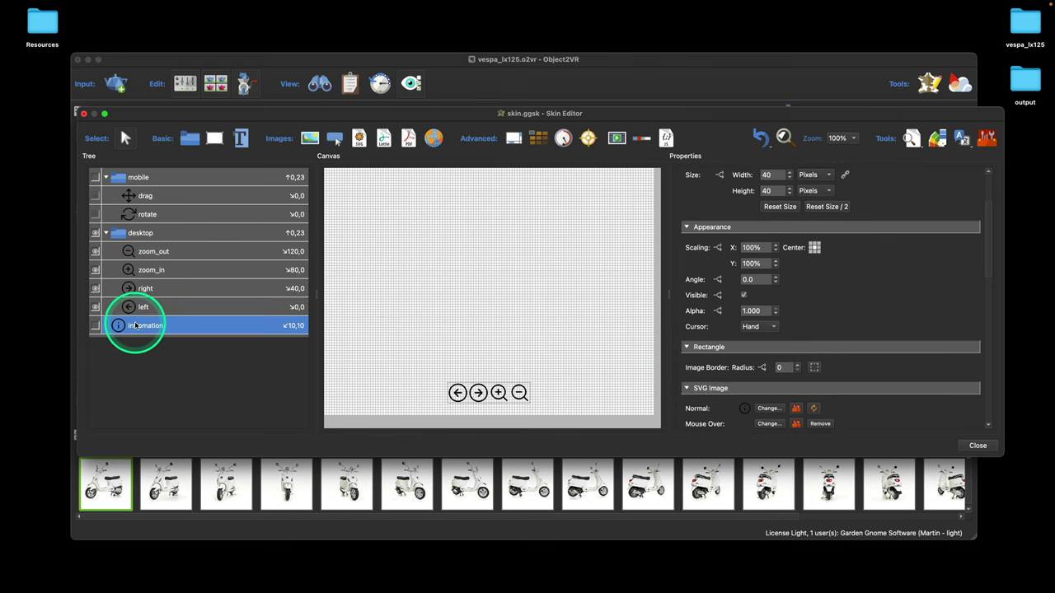
pyautogui.keyDown('super'); pyautogui.click(167, 286); pyautogui.keyUp('super')
pyautogui.keyDown('super'); pyautogui.click(162, 269); pyautogui.keyUp('super')
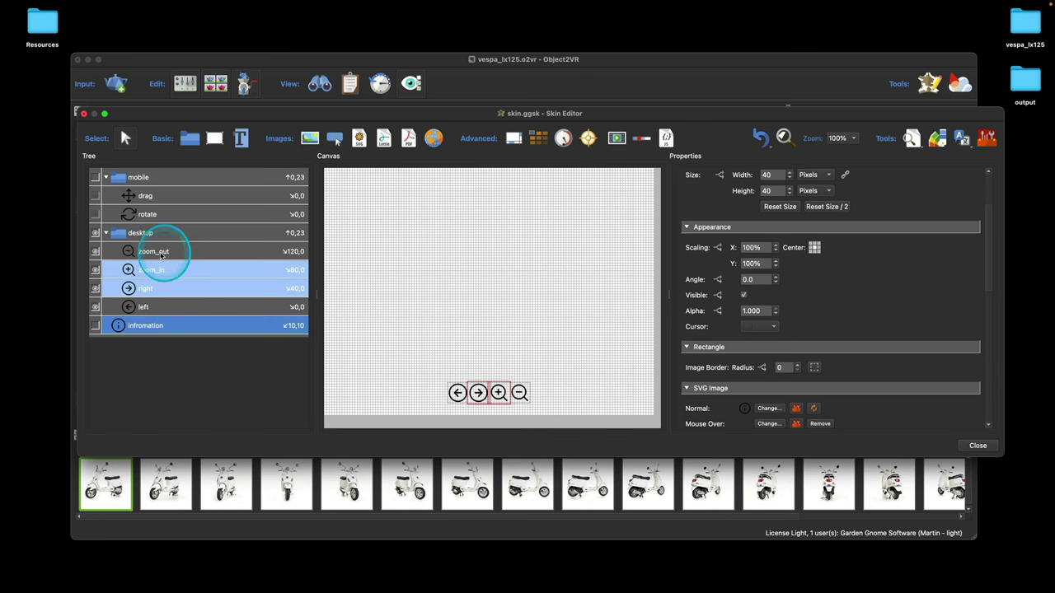
pyautogui.keyDown('super'); pyautogui.click(160, 255); pyautogui.keyUp('super')
pyautogui.keyDown('super'); pyautogui.click(169, 212); pyautogui.keyUp('super')
pyautogui.keyDown('super'); pyautogui.click(169, 198); pyautogui.keyUp('super')
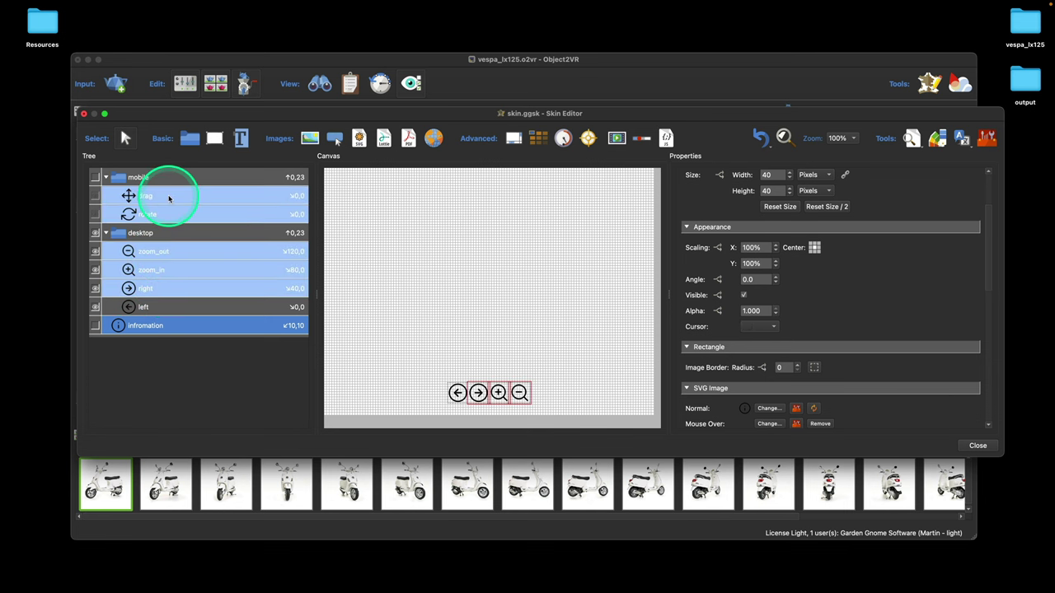
pyautogui.scroll(2, 808, 313)
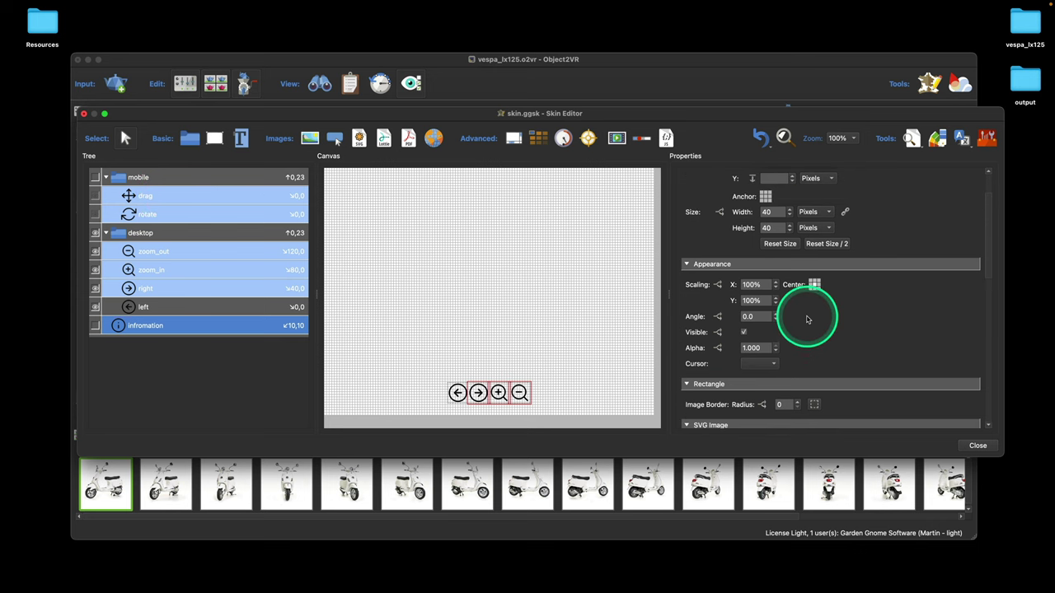
pyautogui.click(718, 287)
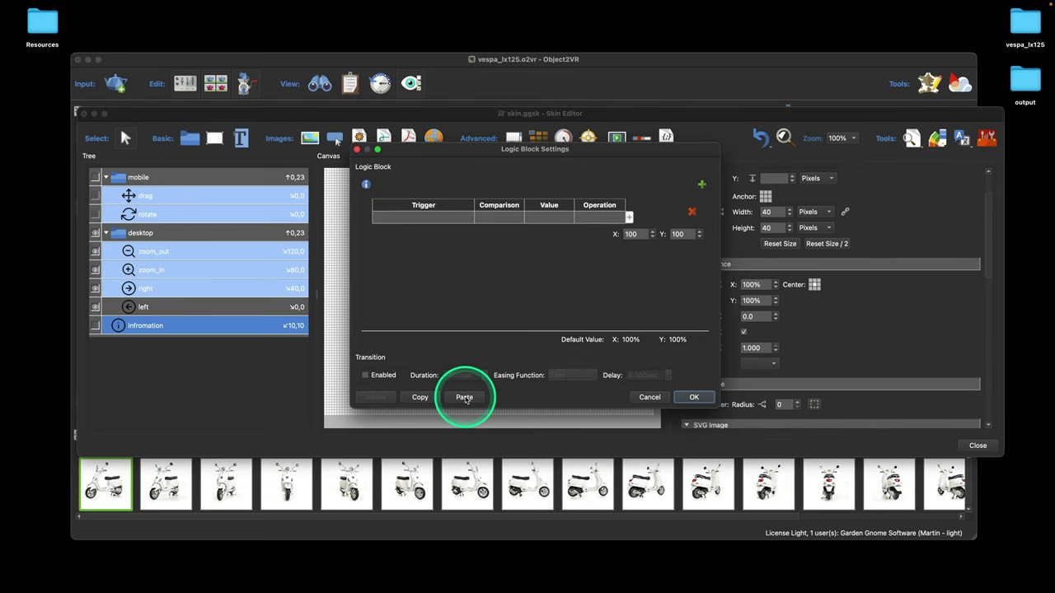
pyautogui.click(465, 398)
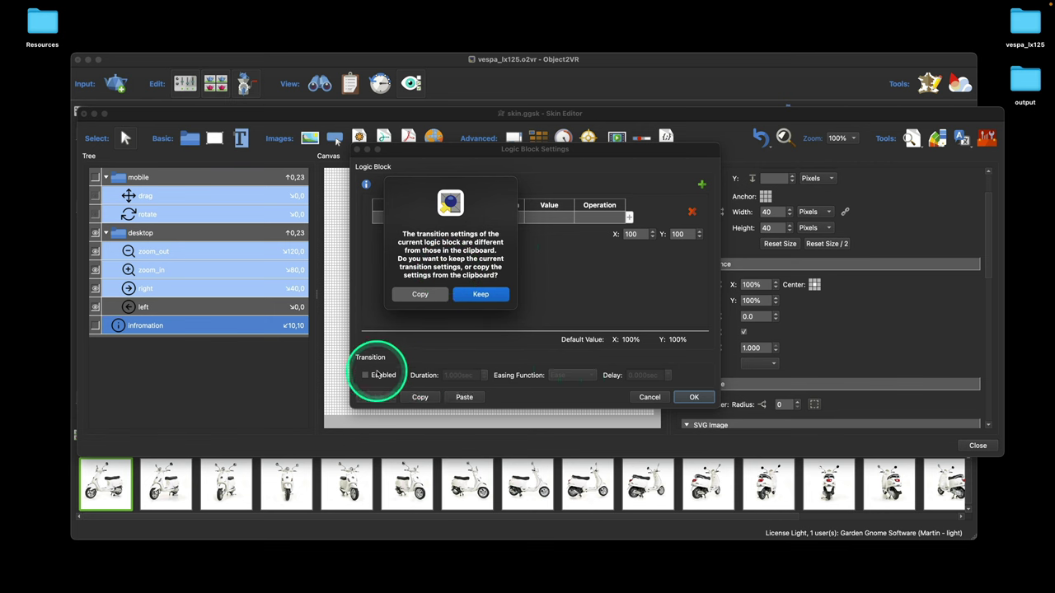
pyautogui.click(420, 295)
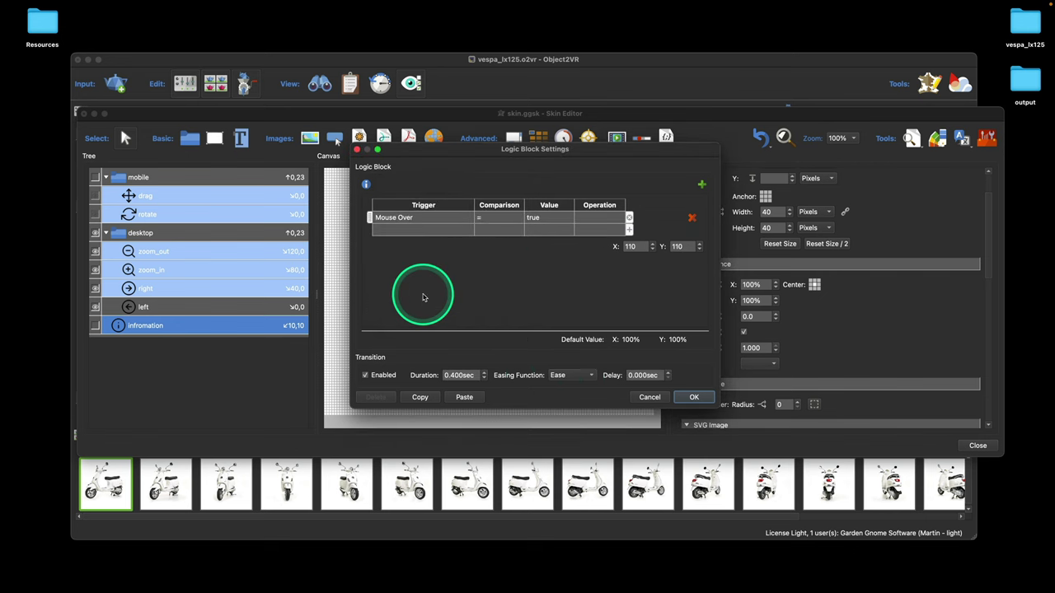
pyautogui.click(694, 397)
pyautogui.click(911, 139)
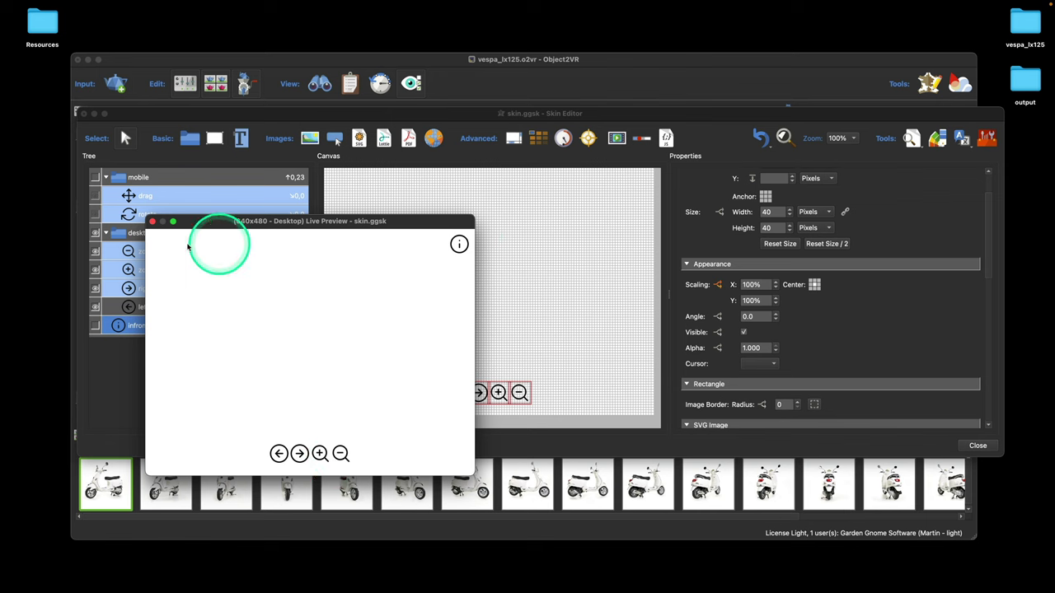
pyautogui.click(152, 222)
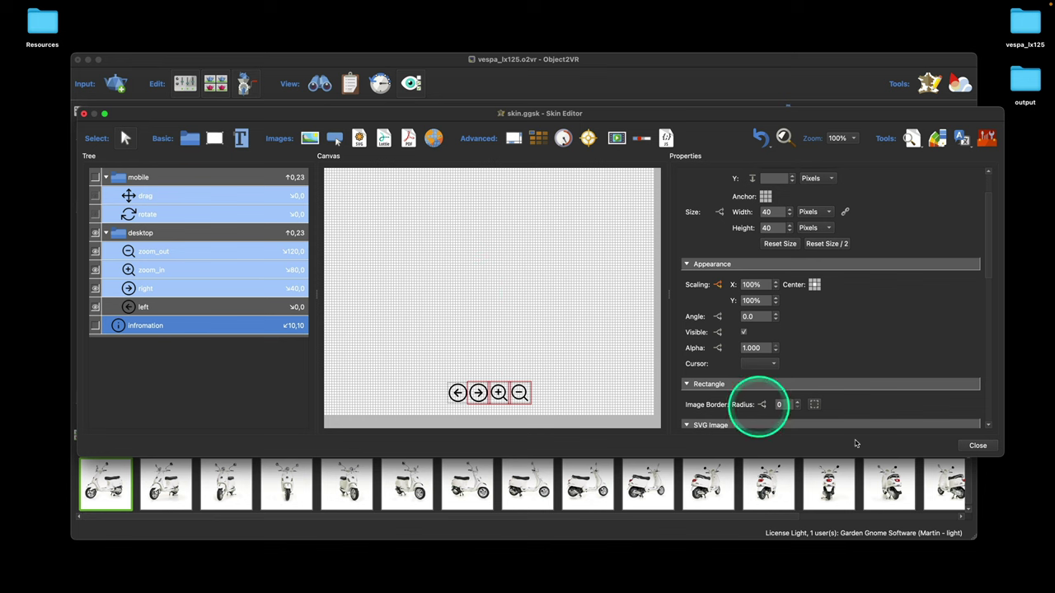
# - Save the skin, leave the Skin Editor and regenerate the web output, overwriting object.xml
pyautogui.click(978, 445)
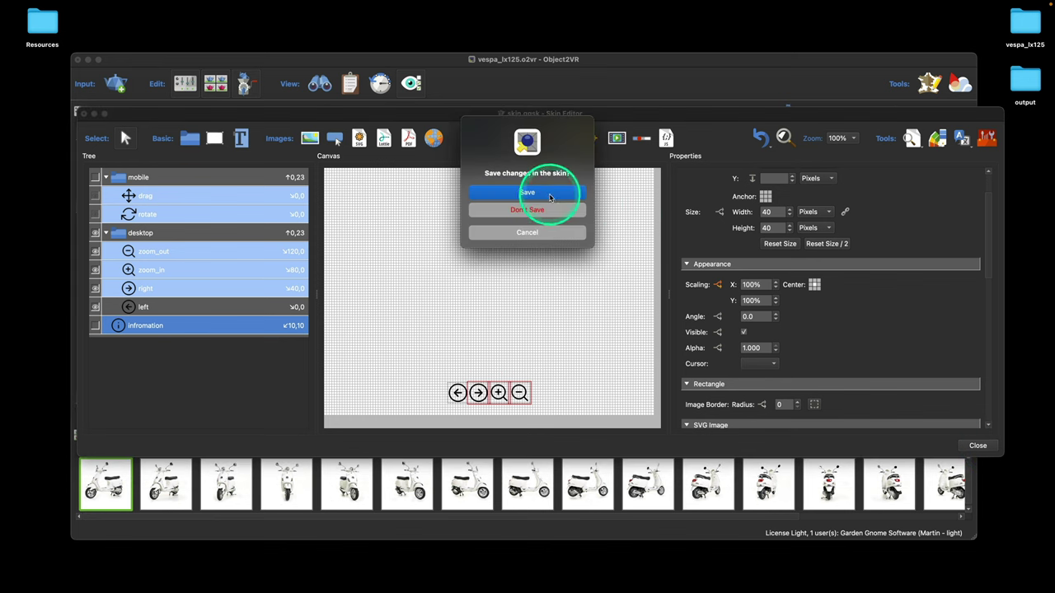
pyautogui.click(540, 192)
pyautogui.click(844, 241)
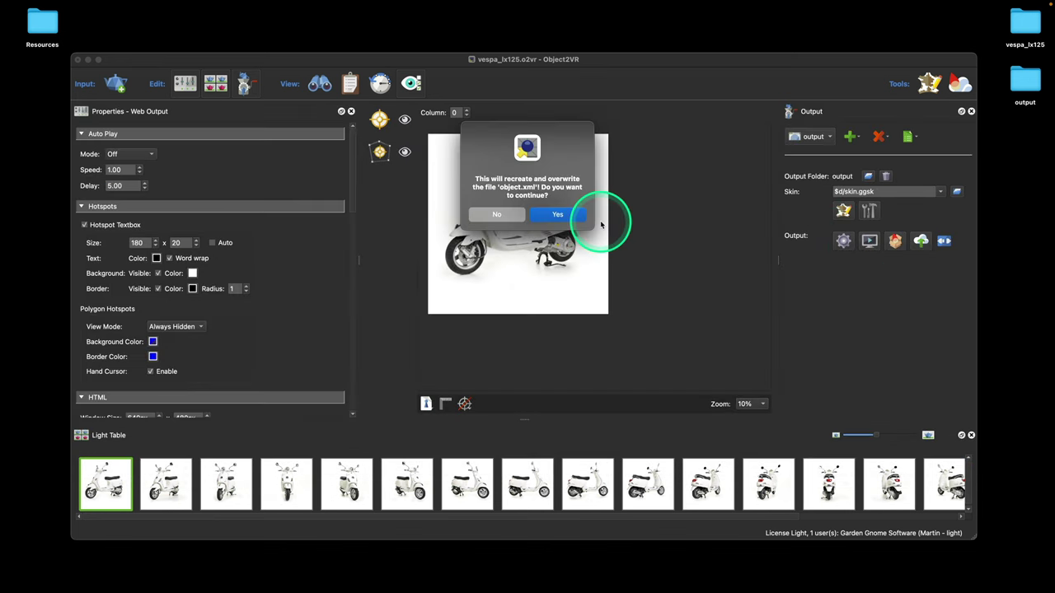
pyautogui.click(565, 217)
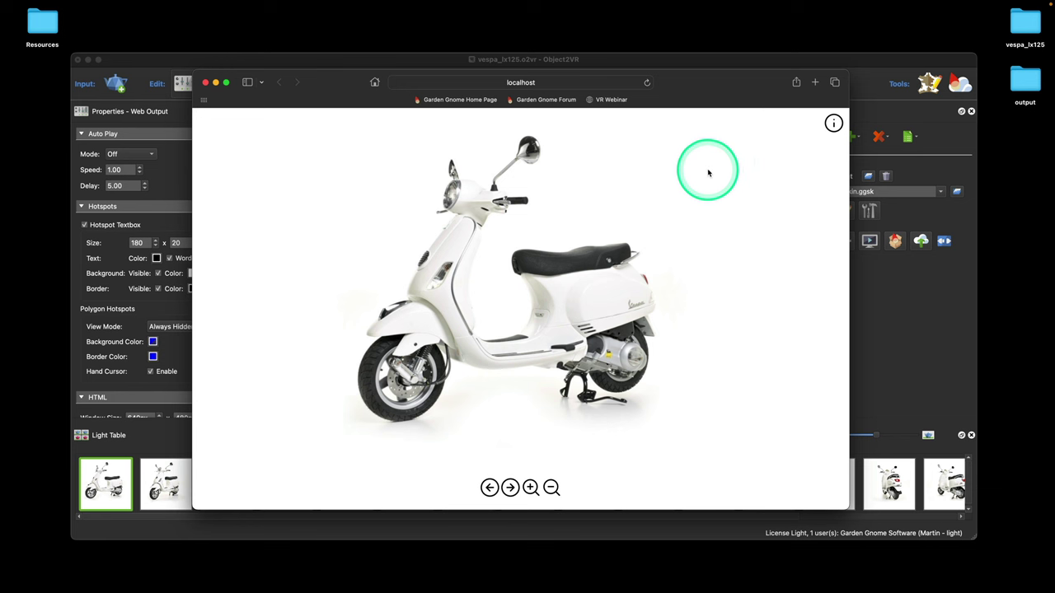
pyautogui.rightClick(708, 174)
pyautogui.click(707, 173)
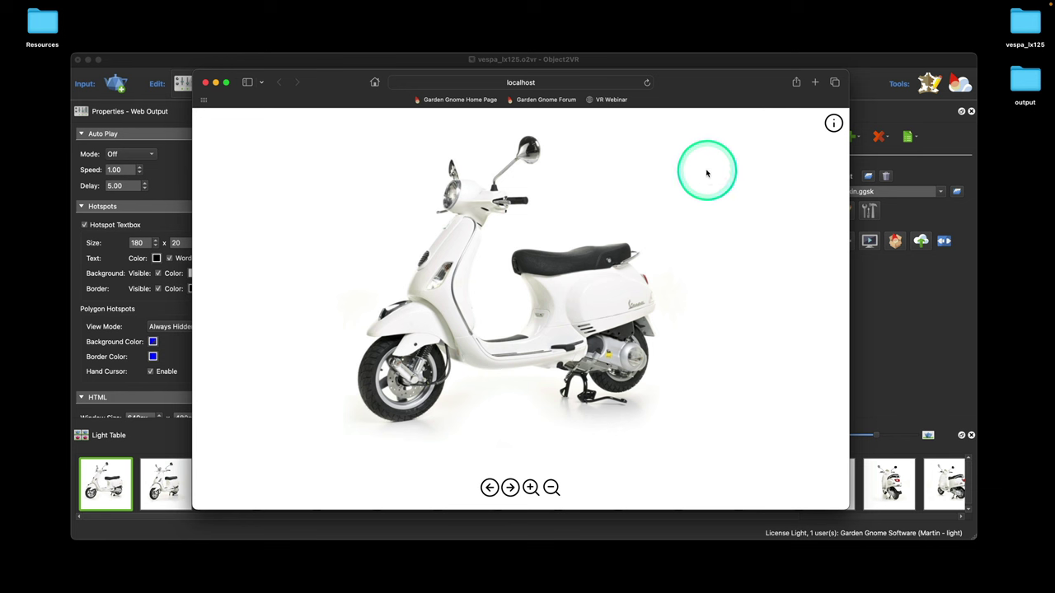
pyautogui.rightClick(707, 173)
pyautogui.click(716, 174)
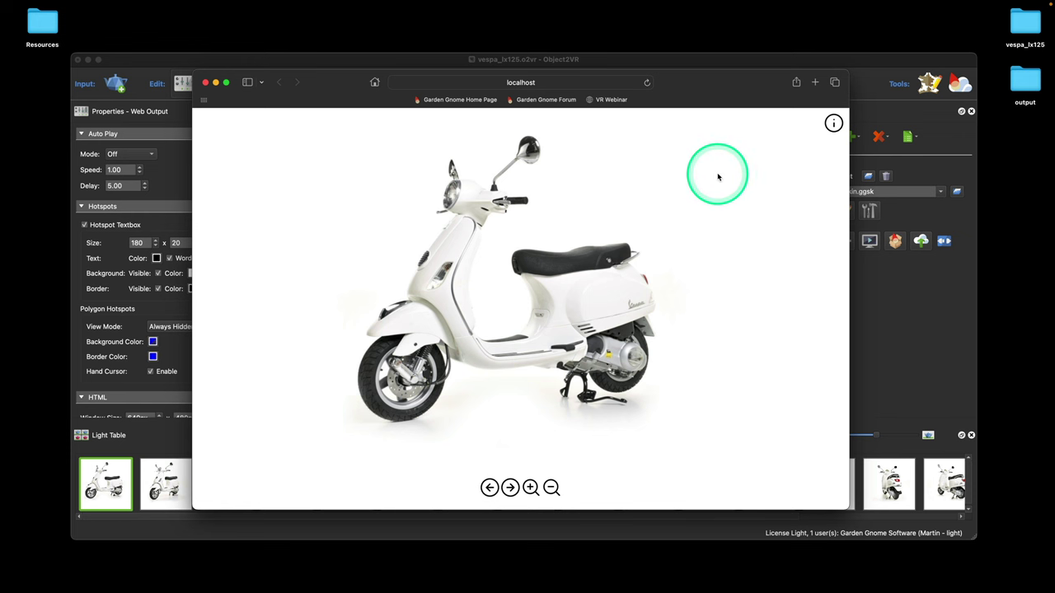
pyautogui.rightClick(717, 173)
pyautogui.click(718, 177)
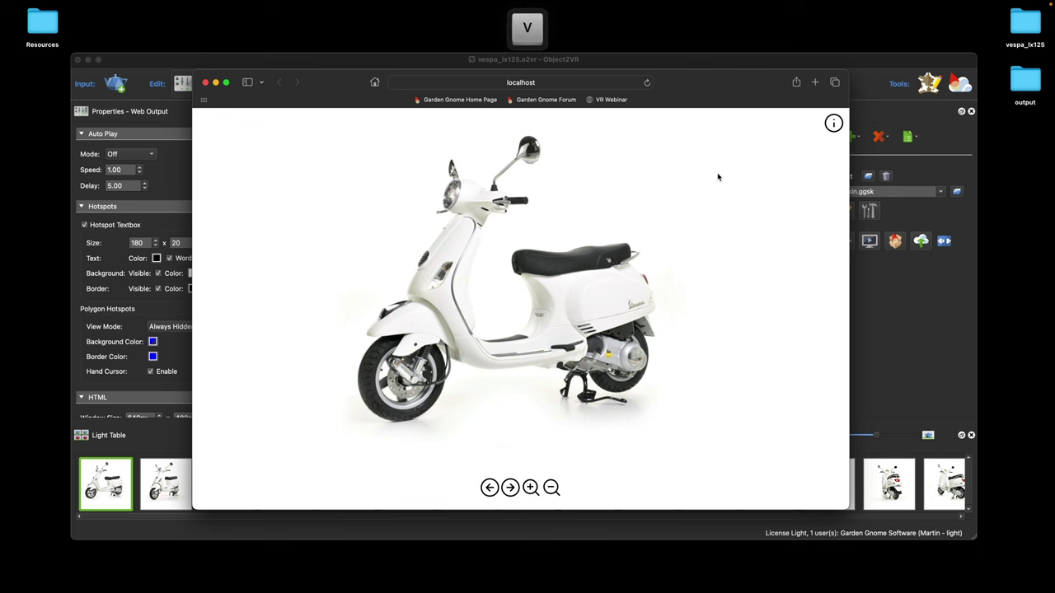
pyautogui.press('space')
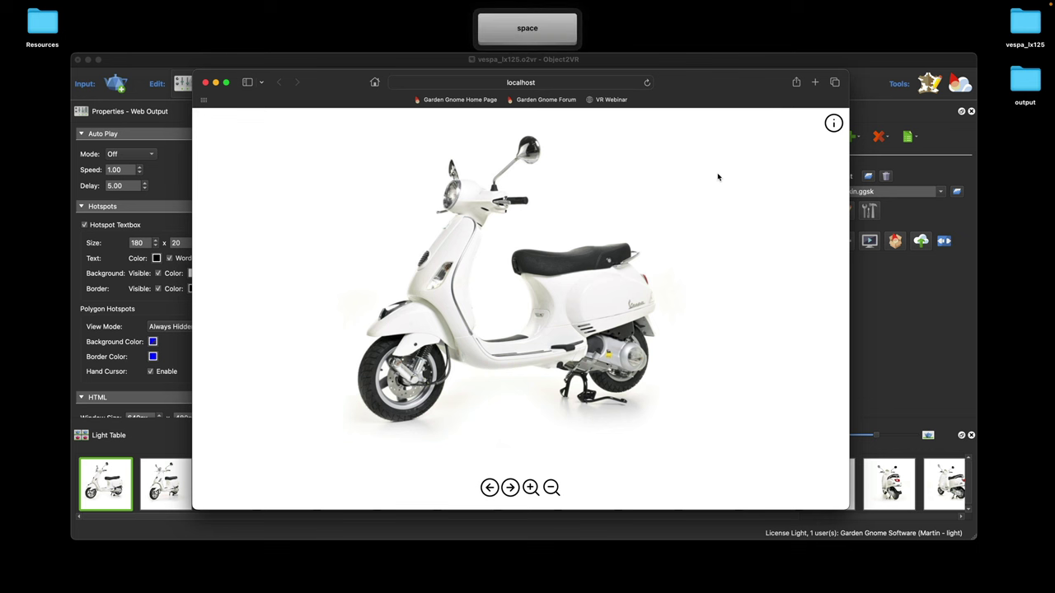
# - Reopen the skin in the Skin Editor and add a Can Zoom In = false trigger to the zoom_in icon's alpha logic block
pyautogui.click(206, 84)
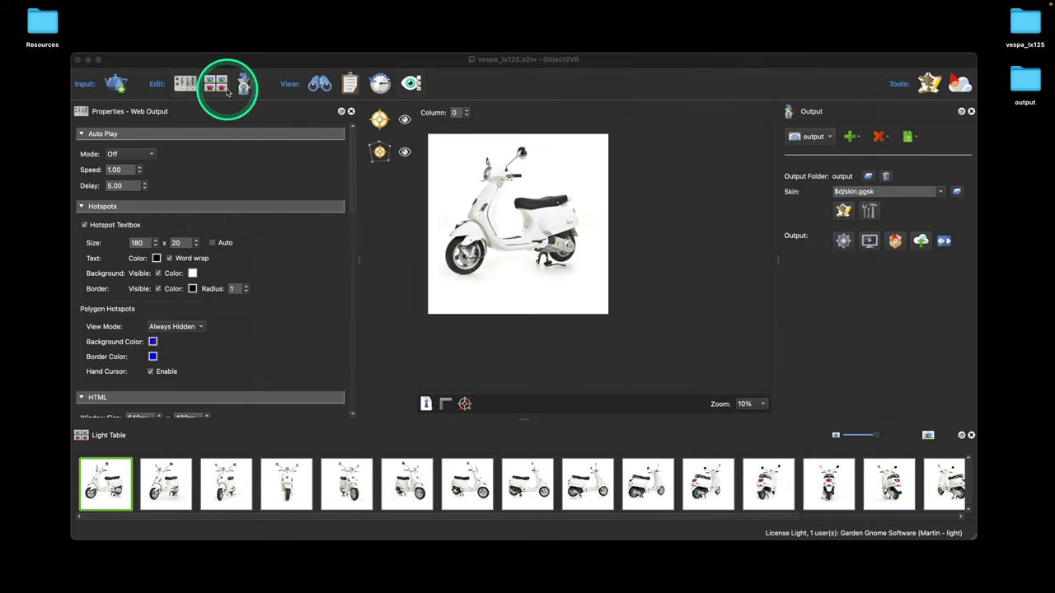
pyautogui.click(843, 212)
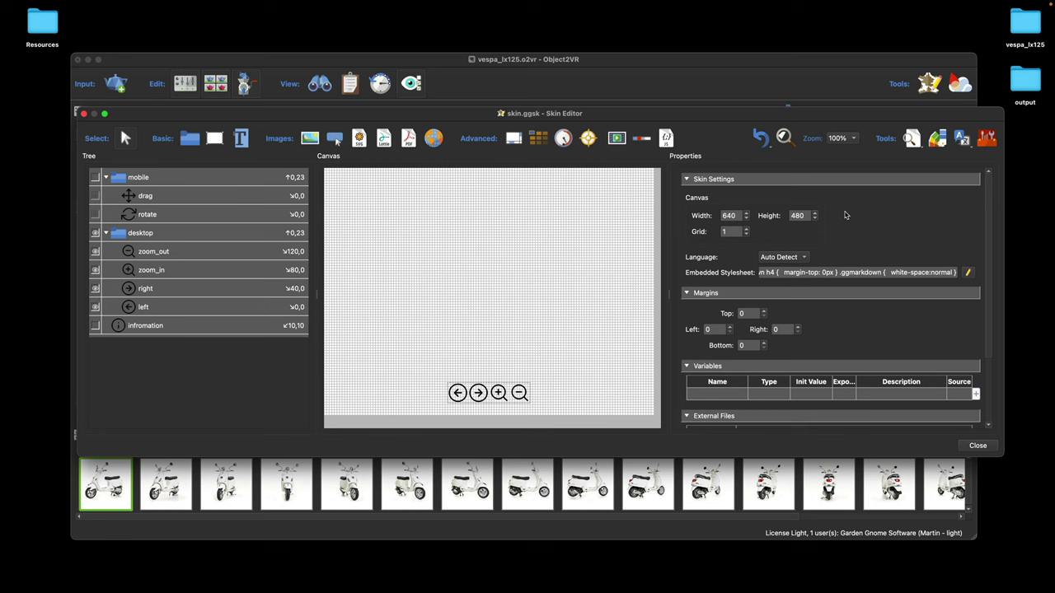
pyautogui.click(163, 269)
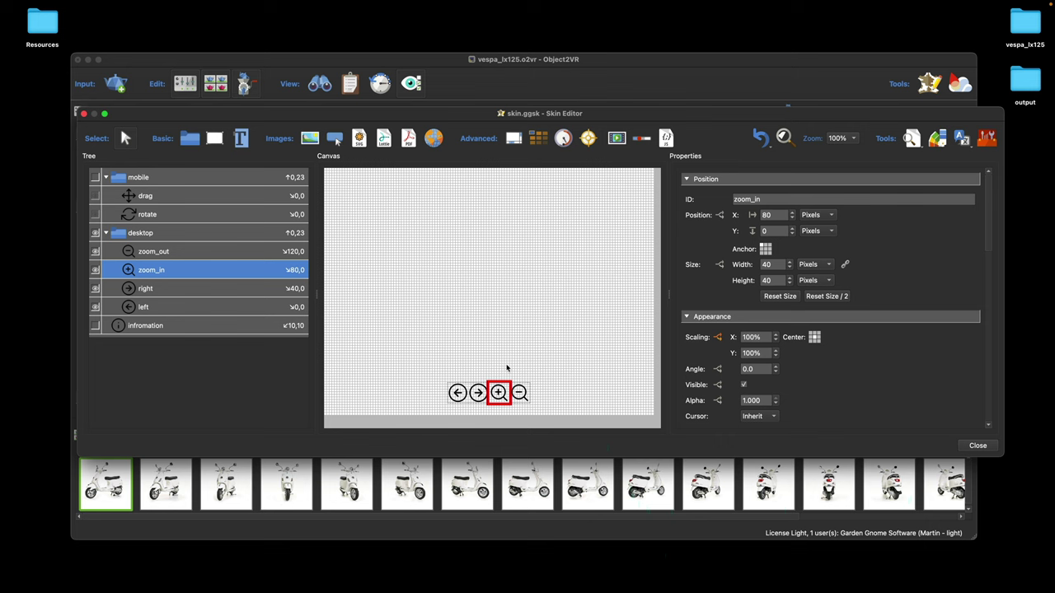
pyautogui.scroll(-3, 713, 361)
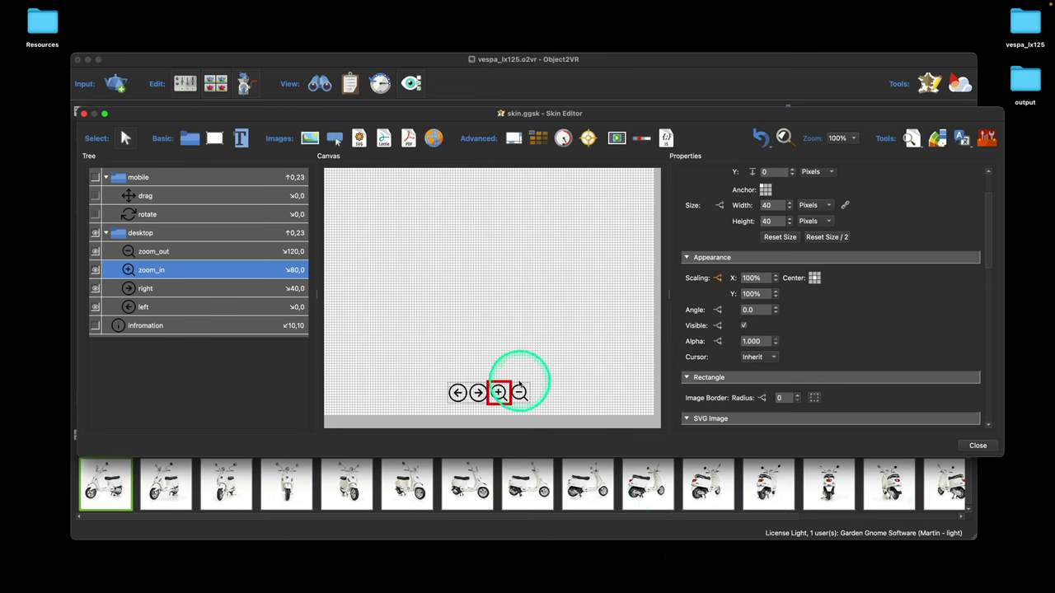
pyautogui.click(718, 343)
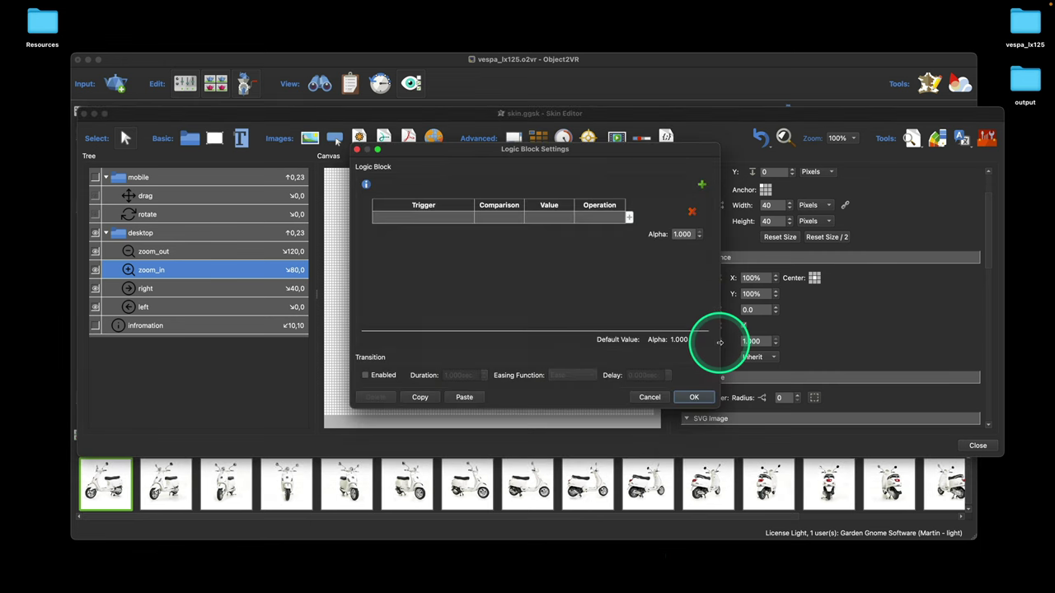
pyautogui.click(441, 217)
pyautogui.doubleClick(441, 217)
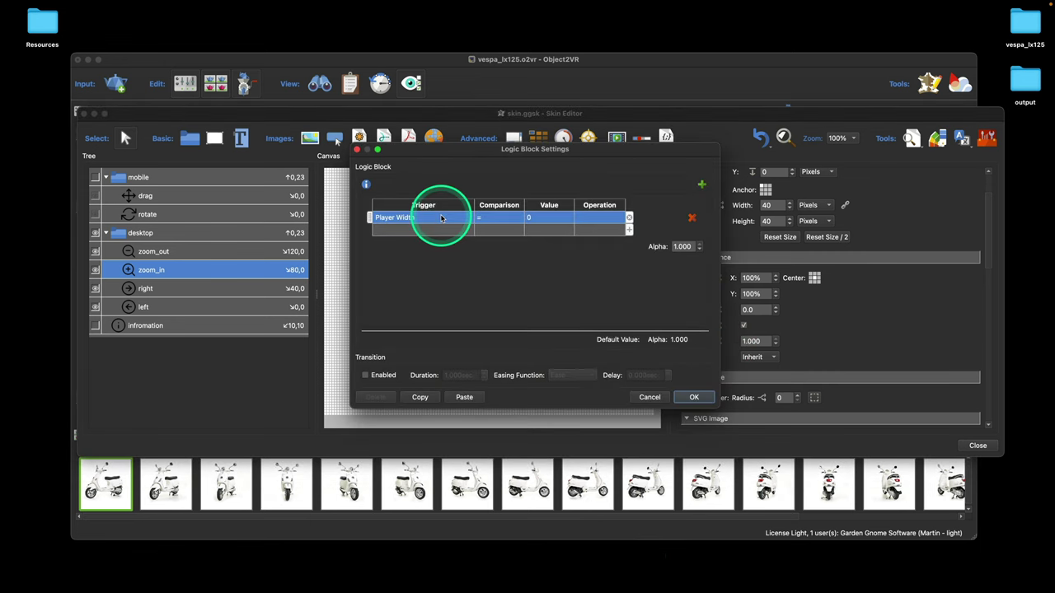
pyautogui.click(441, 217)
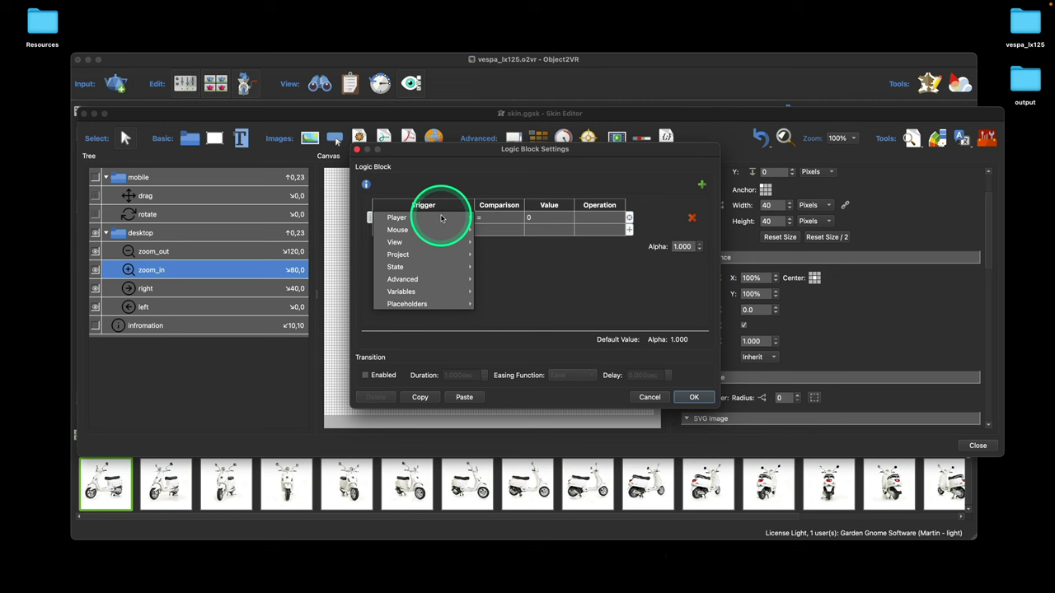
pyautogui.click(438, 241)
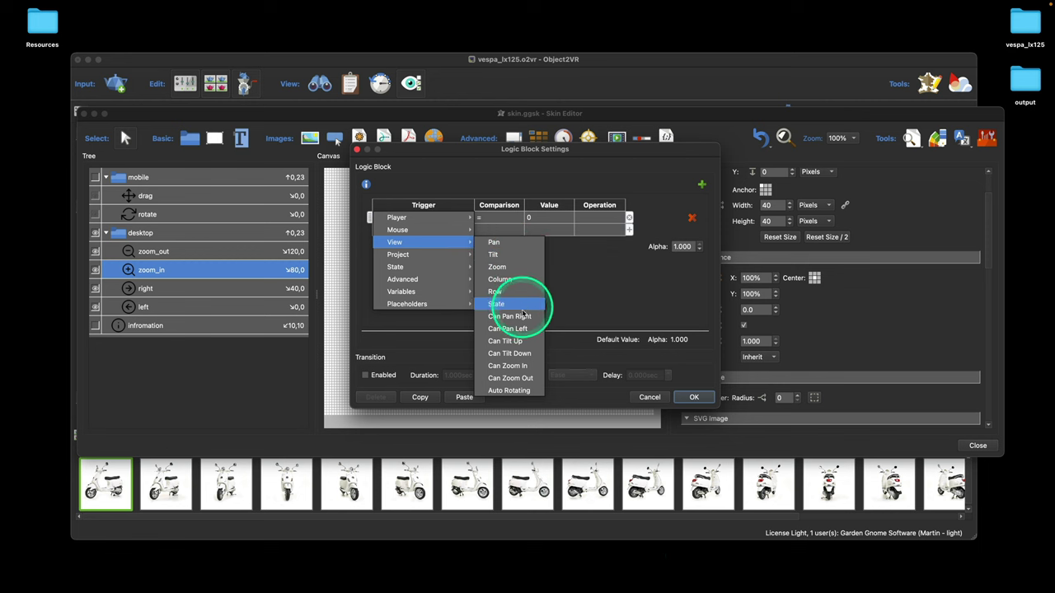
pyautogui.click(523, 367)
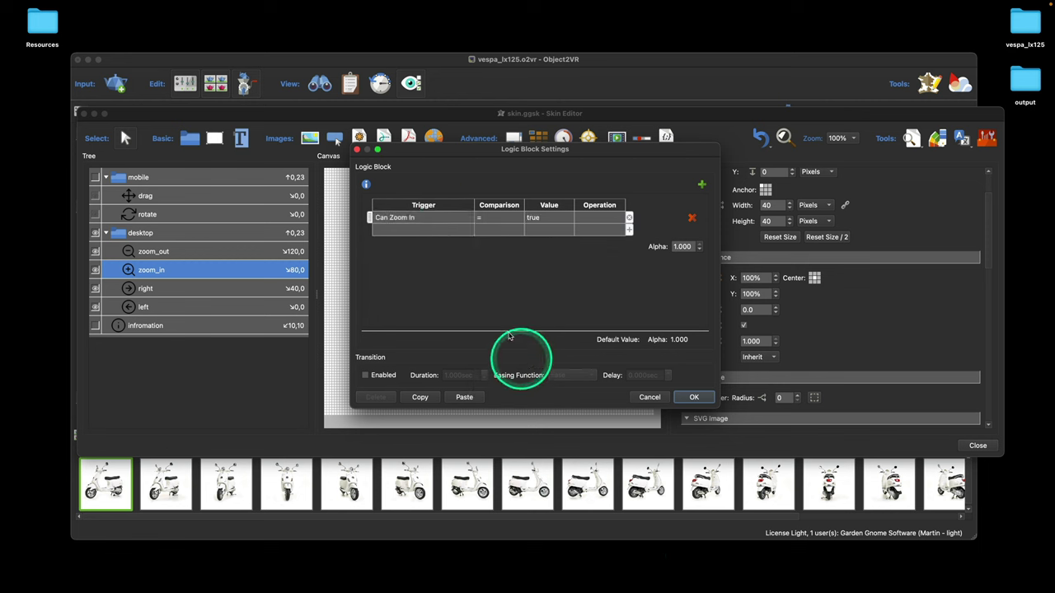
pyautogui.click(549, 219)
pyautogui.click(549, 218)
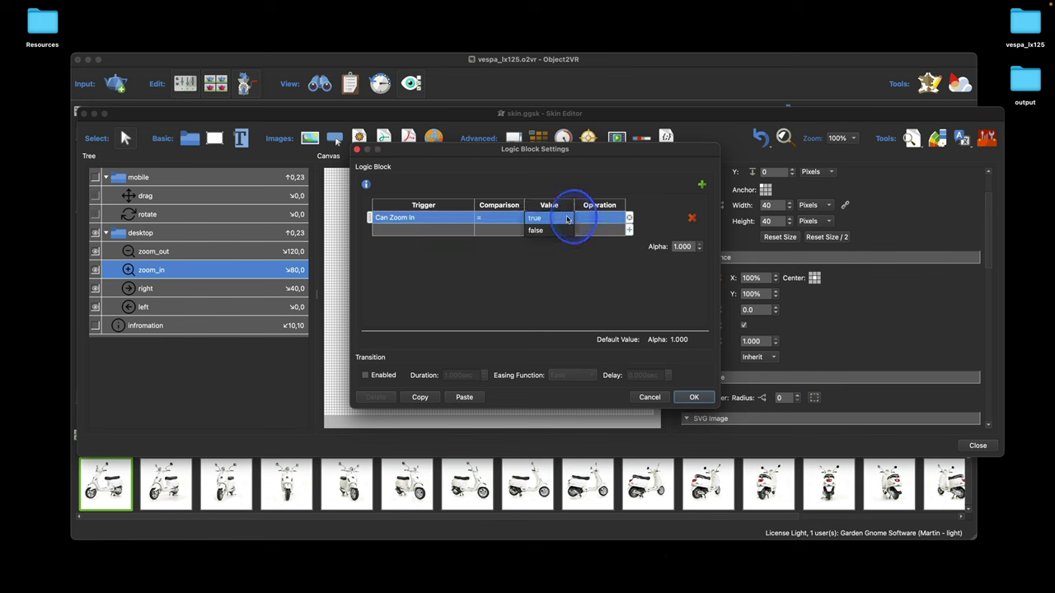
pyautogui.click(550, 230)
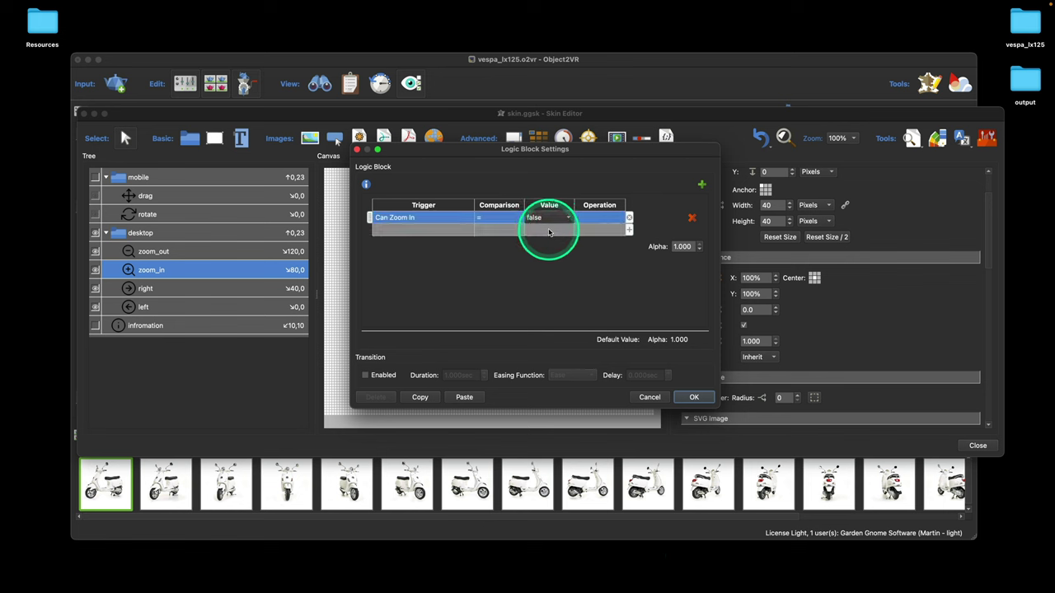
# - Set the alpha for the zoom_in icon's Can Zoom In trigger to 0.4 and apply the logic block
pyautogui.click(681, 247)
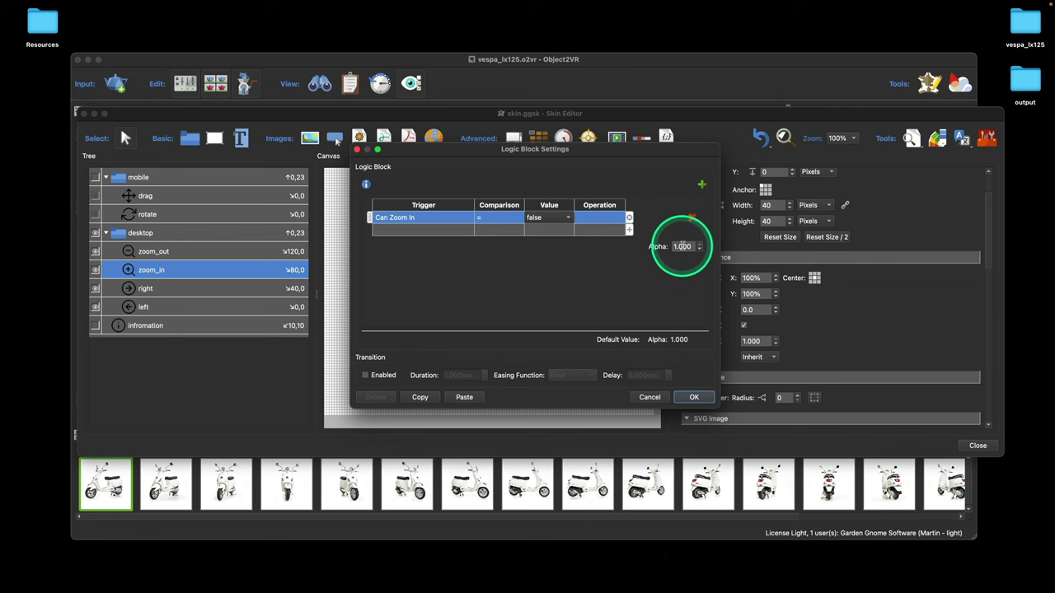
pyautogui.click(691, 244)
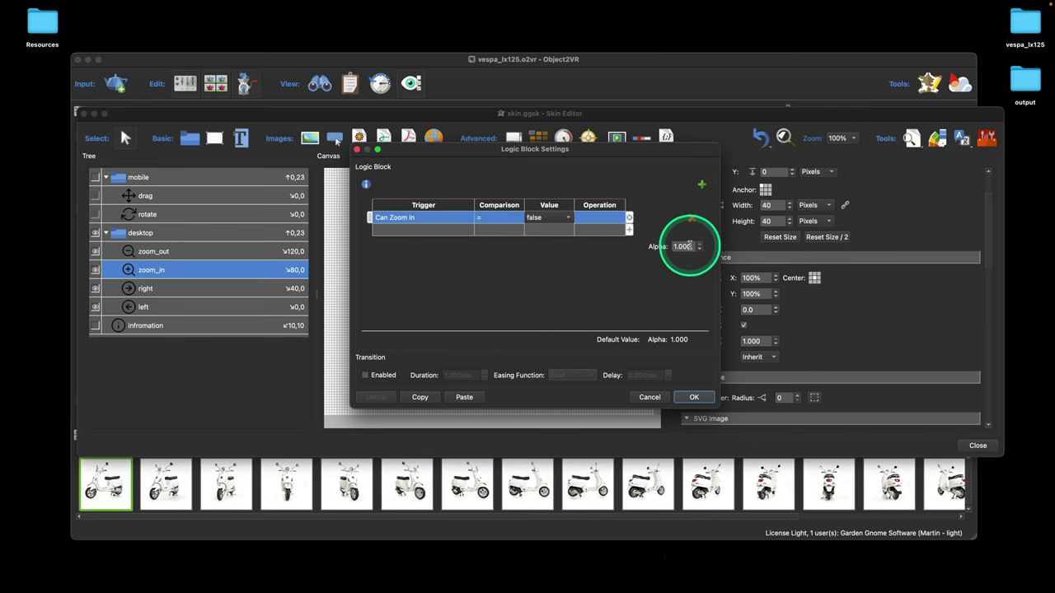
pyautogui.moveTo(689, 245); pyautogui.dragTo(669, 248)
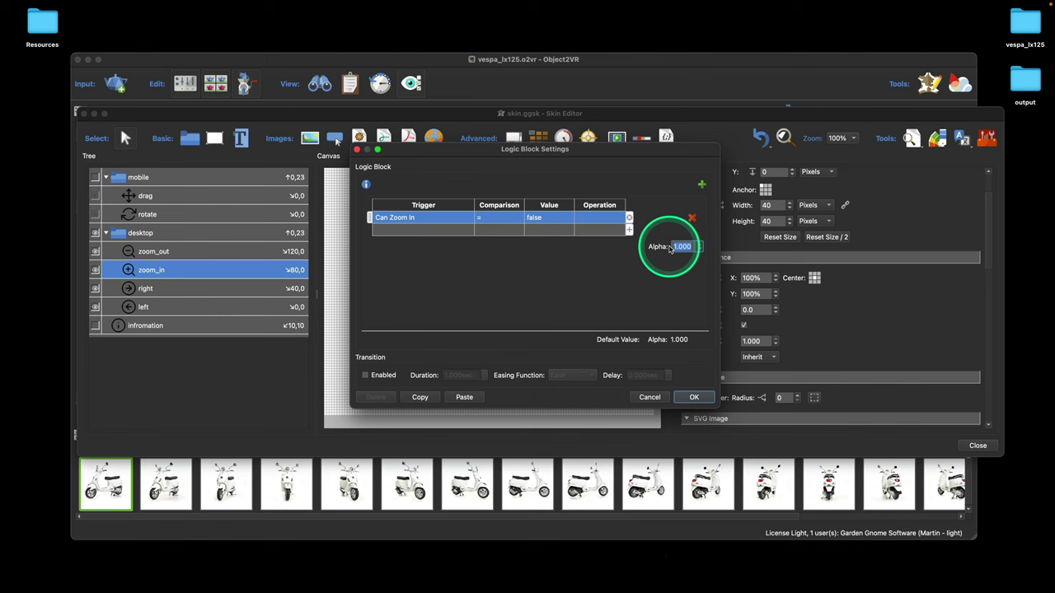
pyautogui.write('0.4')
pyautogui.click(591, 292)
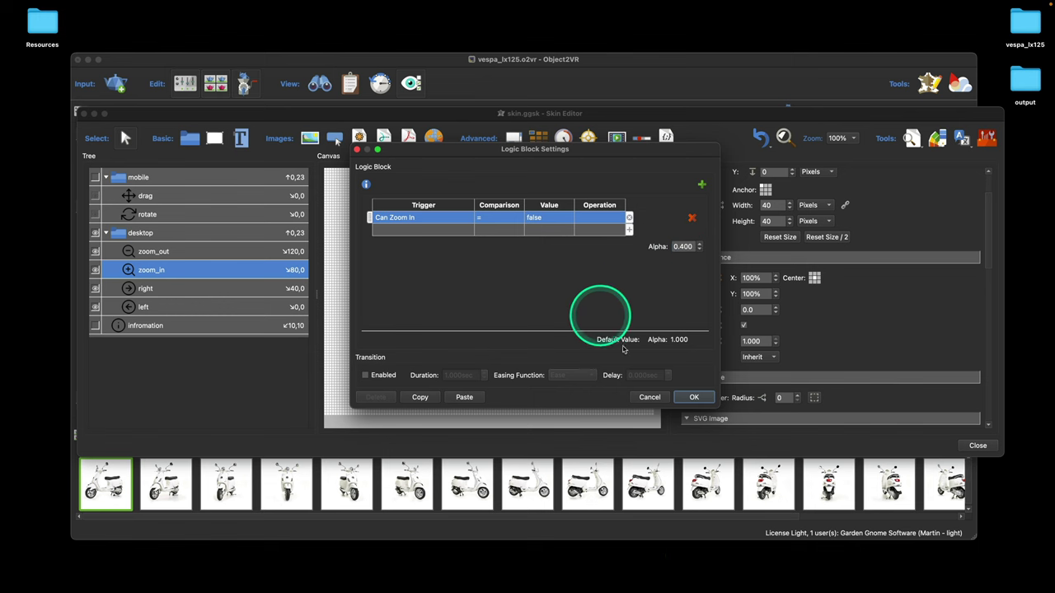
pyautogui.click(694, 398)
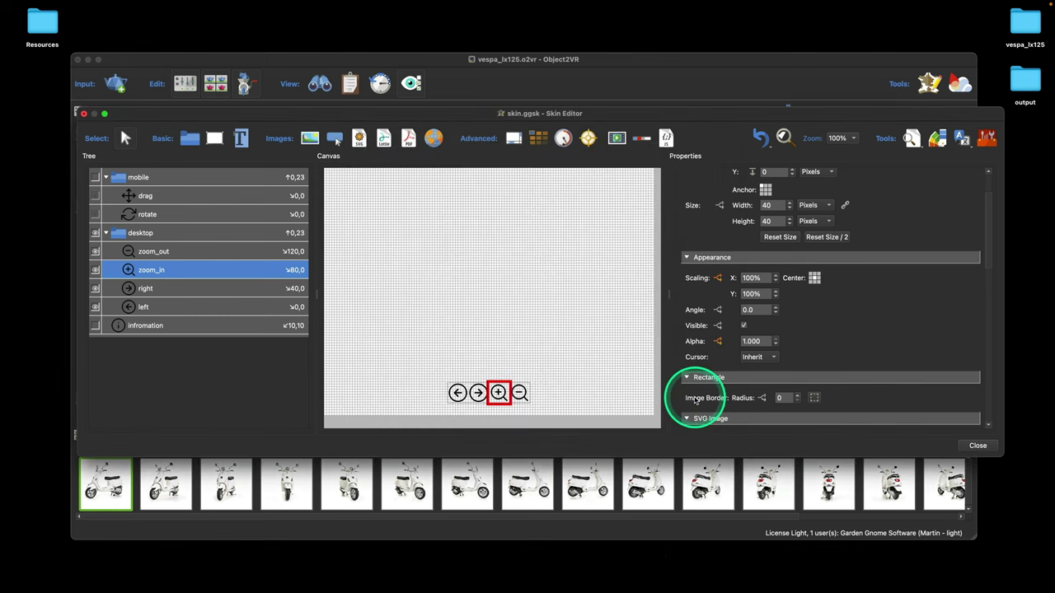
# - Save the skin with the zoom_in alpha change and regenerate the web output, overwriting the existing file
pyautogui.click(977, 445)
pyautogui.click(533, 192)
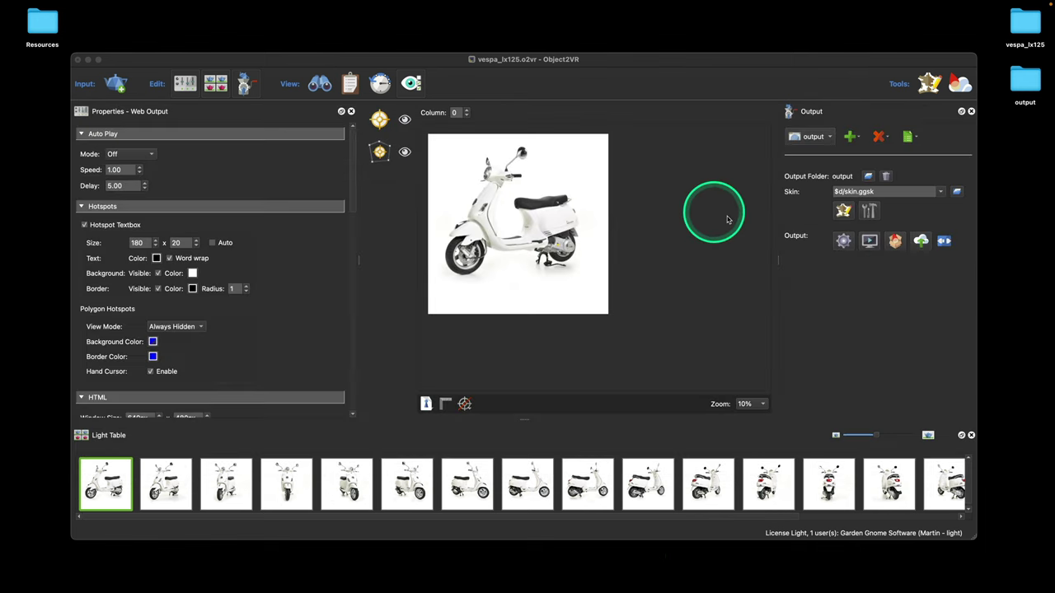
pyautogui.click(840, 240)
pyautogui.click(564, 214)
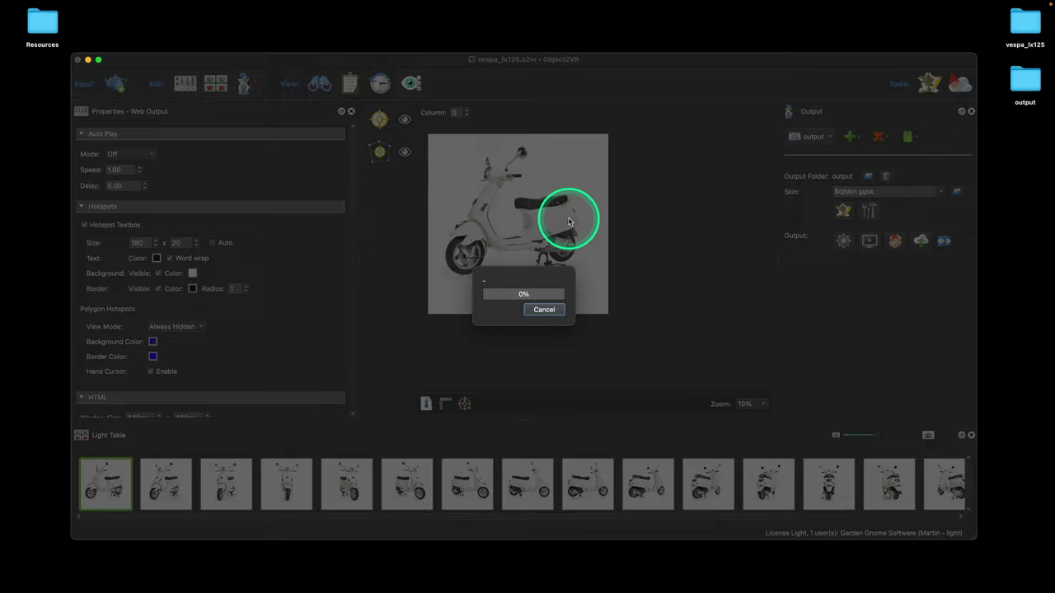
# - Test the zoom_in button's dimming in the browser preview by zooming the scooter in and out to its limits, and close the preview
pyautogui.scroll(5, 542, 372)
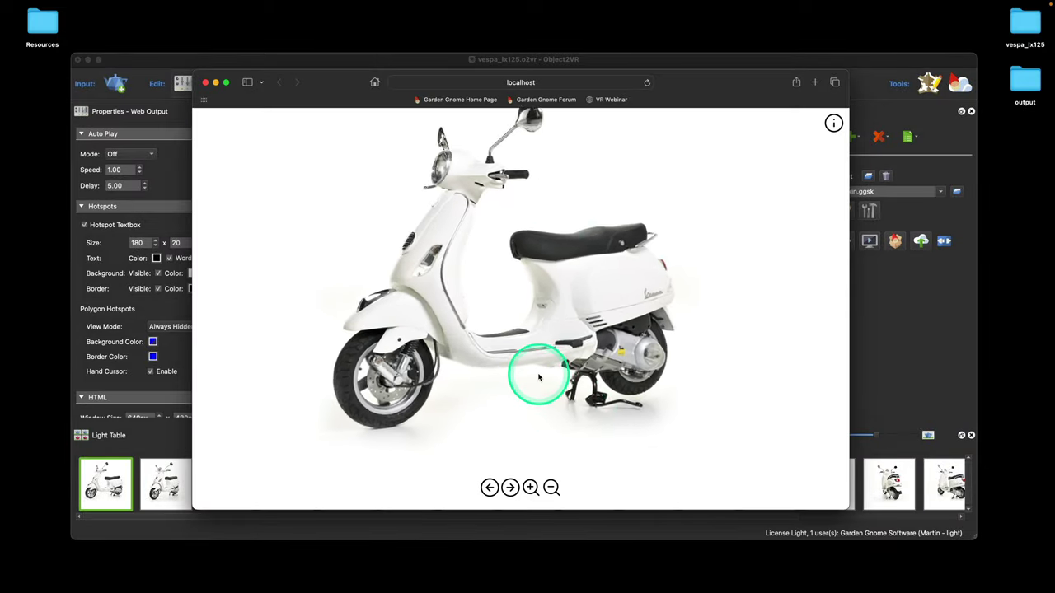
pyautogui.scroll(5, 538, 377)
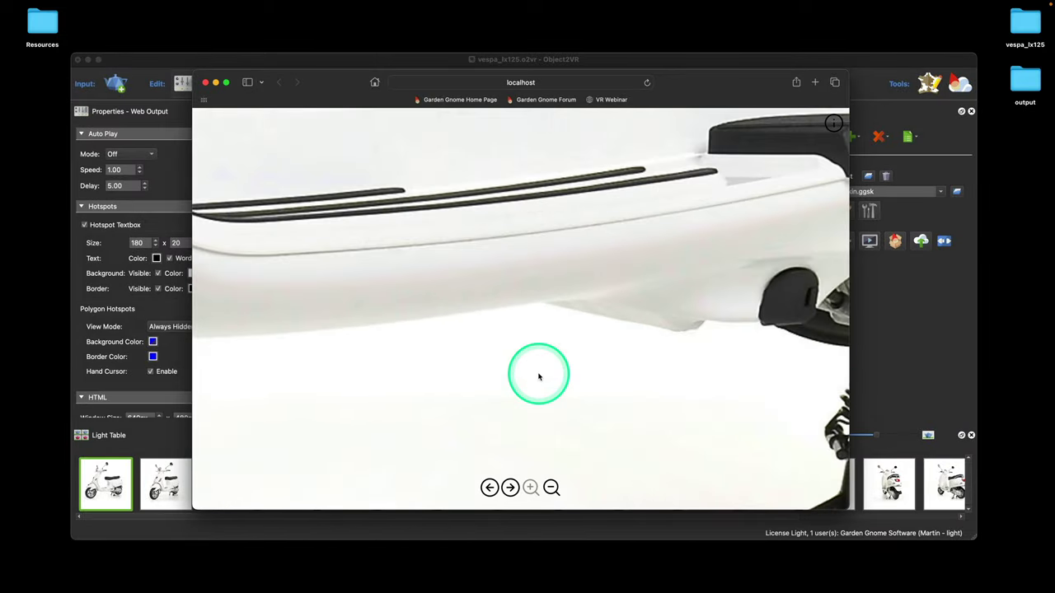
pyautogui.scroll(-3, 539, 377)
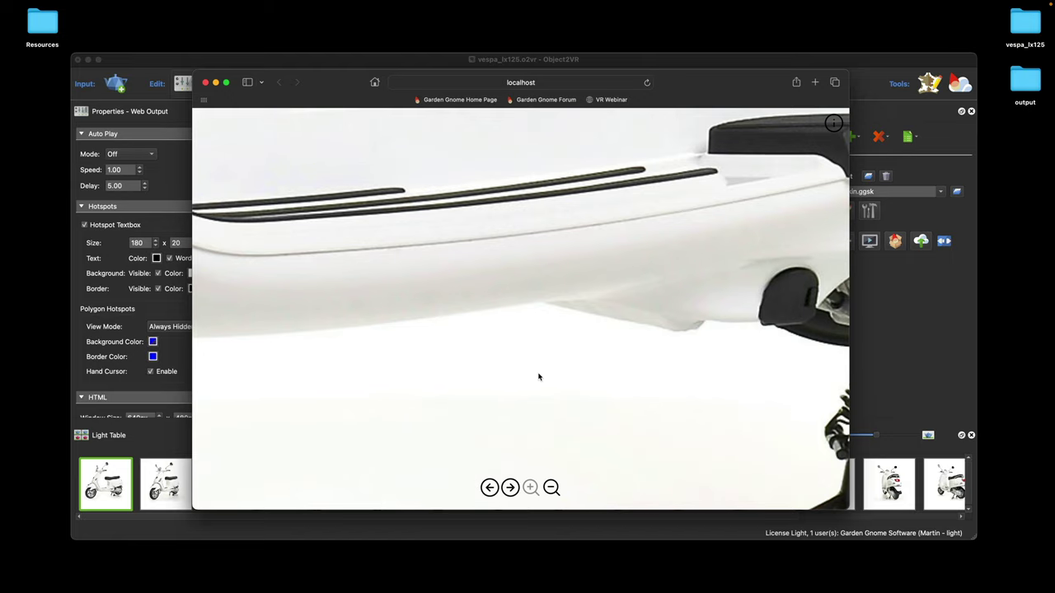
pyautogui.scroll(3, 538, 377)
pyautogui.click(532, 488)
pyautogui.scroll(-3, 567, 379)
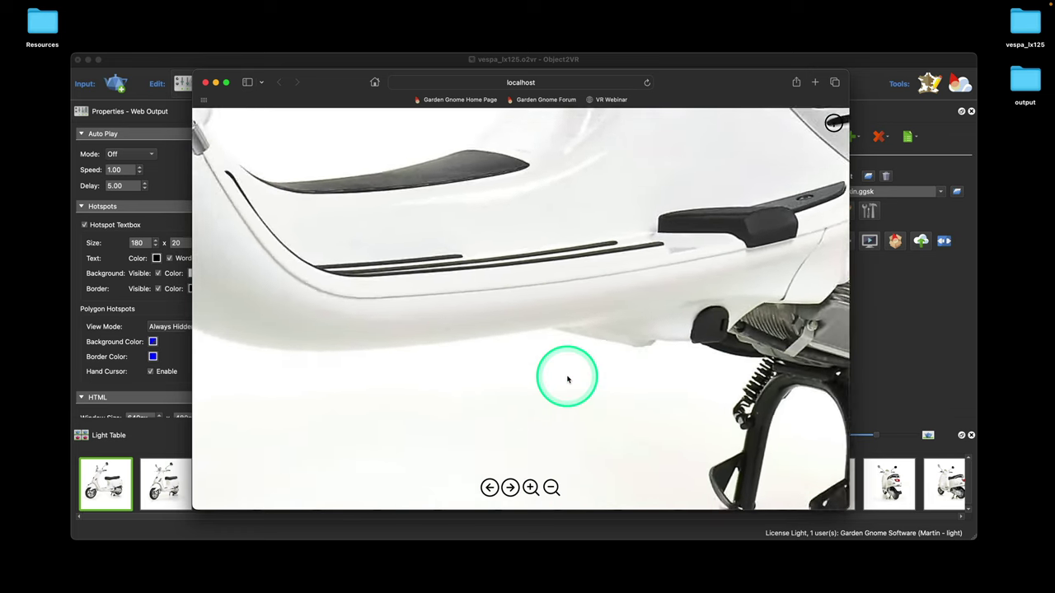
pyautogui.scroll(3, 568, 379)
pyautogui.scroll(-3, 567, 379)
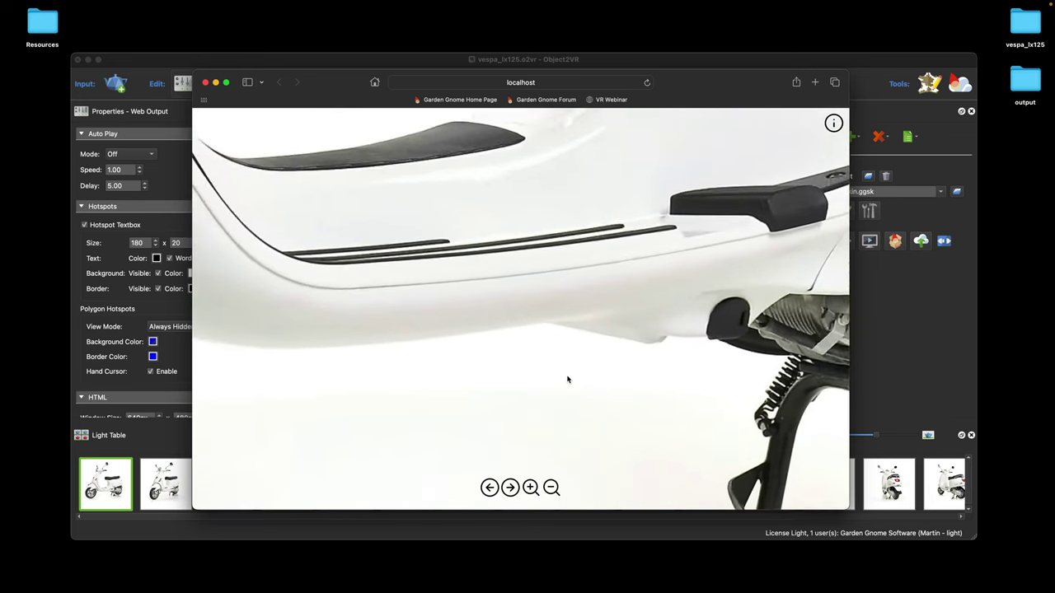
pyautogui.scroll(3, 567, 379)
pyautogui.scroll(-5, 567, 379)
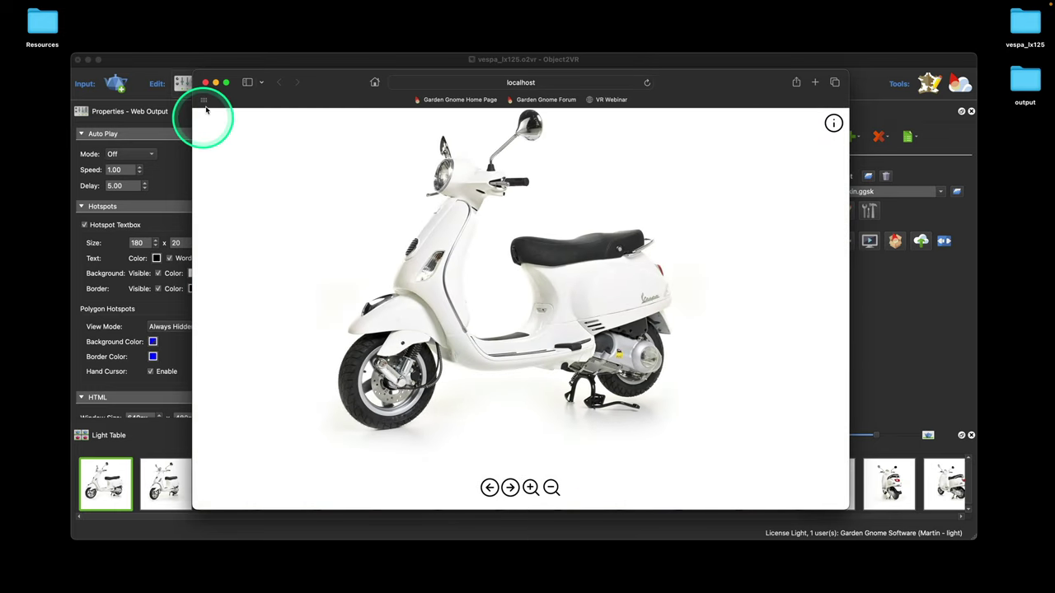
pyautogui.click(205, 82)
# - Reopen the skin in the Skin Editor and add a Can Zoom Out = false trigger to the zoom_out icon's alpha logic block
pyautogui.click(843, 211)
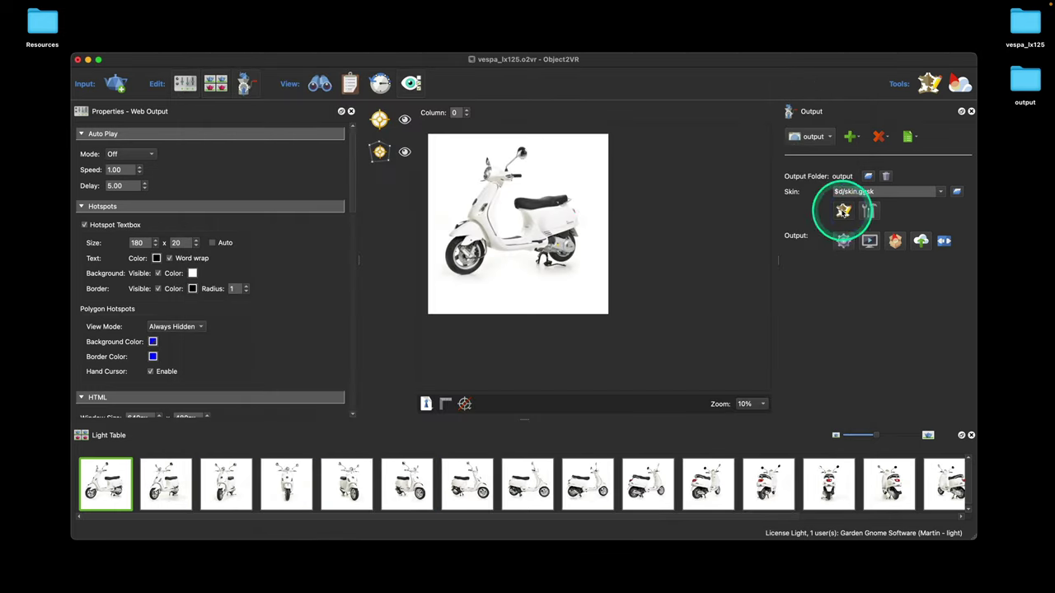
pyautogui.click(159, 251)
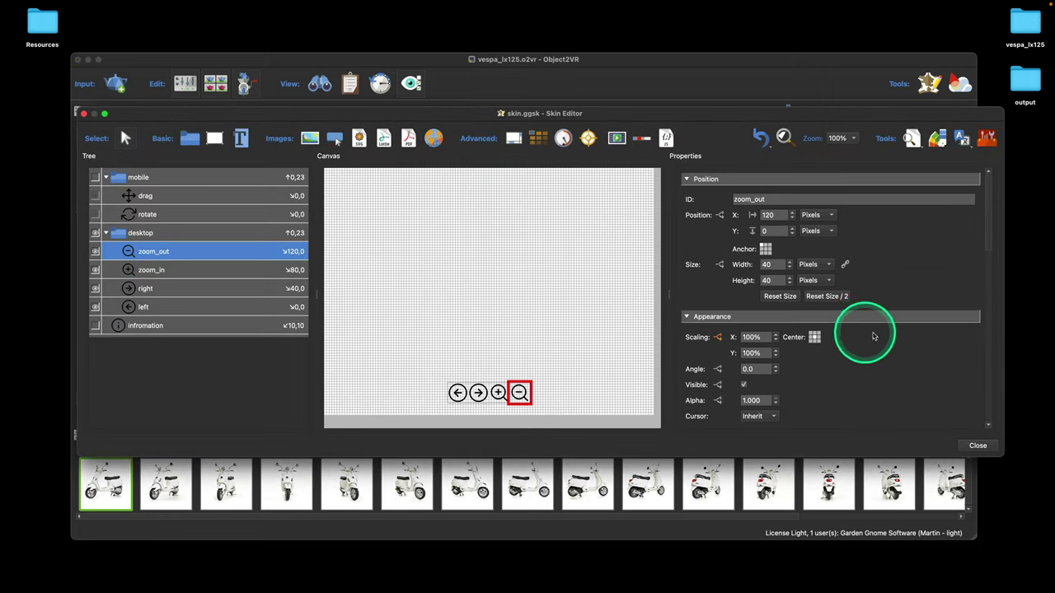
pyautogui.scroll(-5, 879, 338)
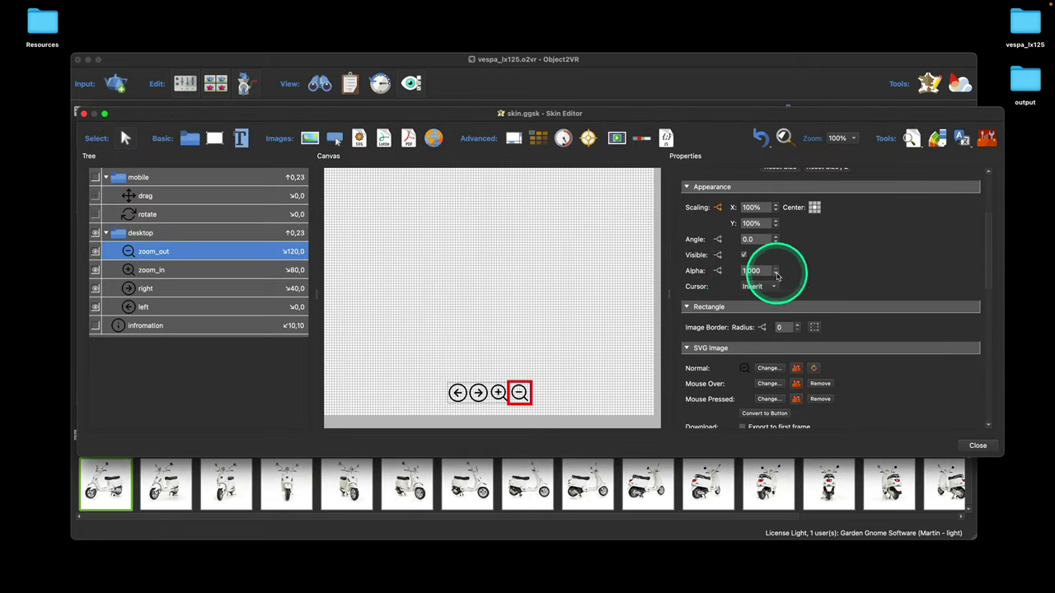
pyautogui.click(717, 270)
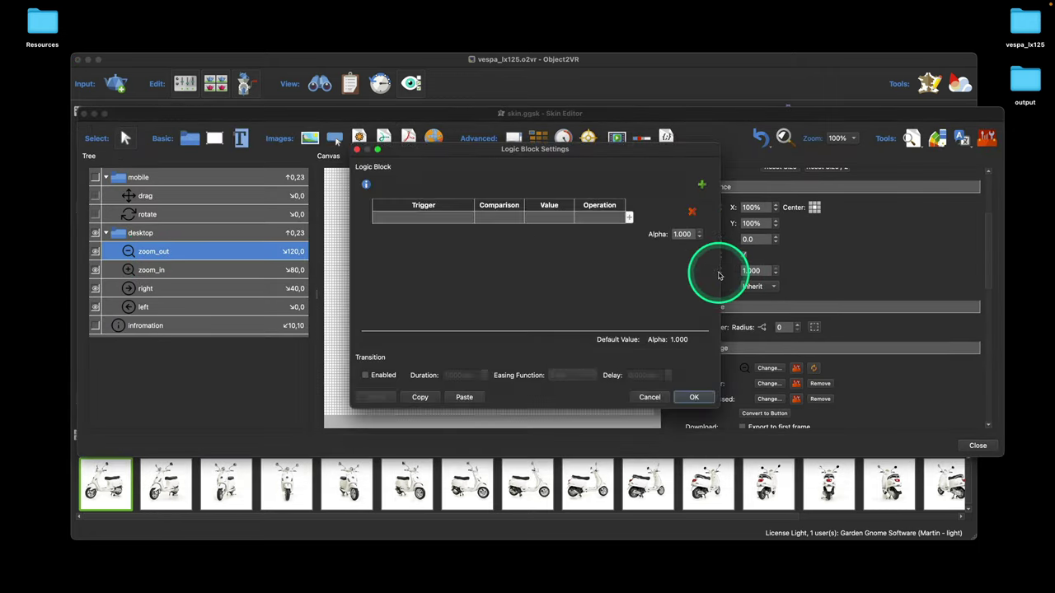
pyautogui.click(435, 217)
pyautogui.click(435, 217)
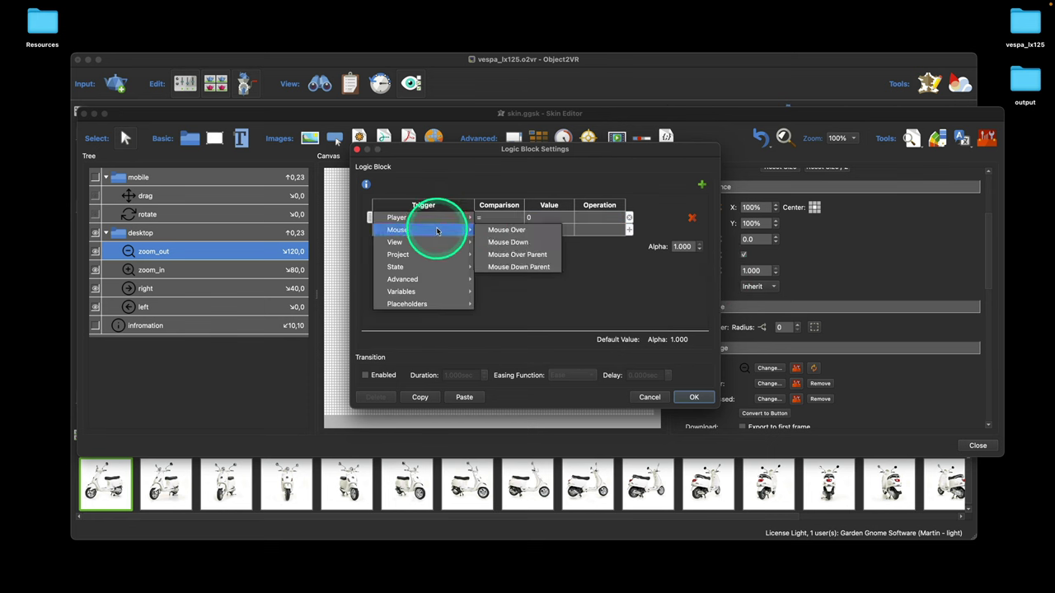
pyautogui.moveTo(437, 245)
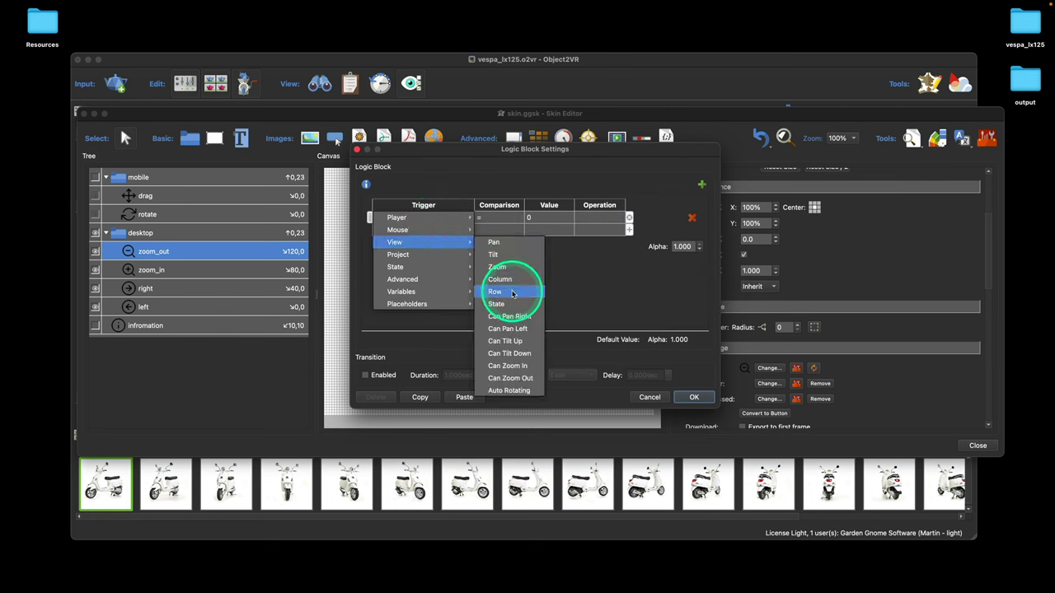
pyautogui.click(511, 377)
pyautogui.click(433, 219)
pyautogui.click(549, 218)
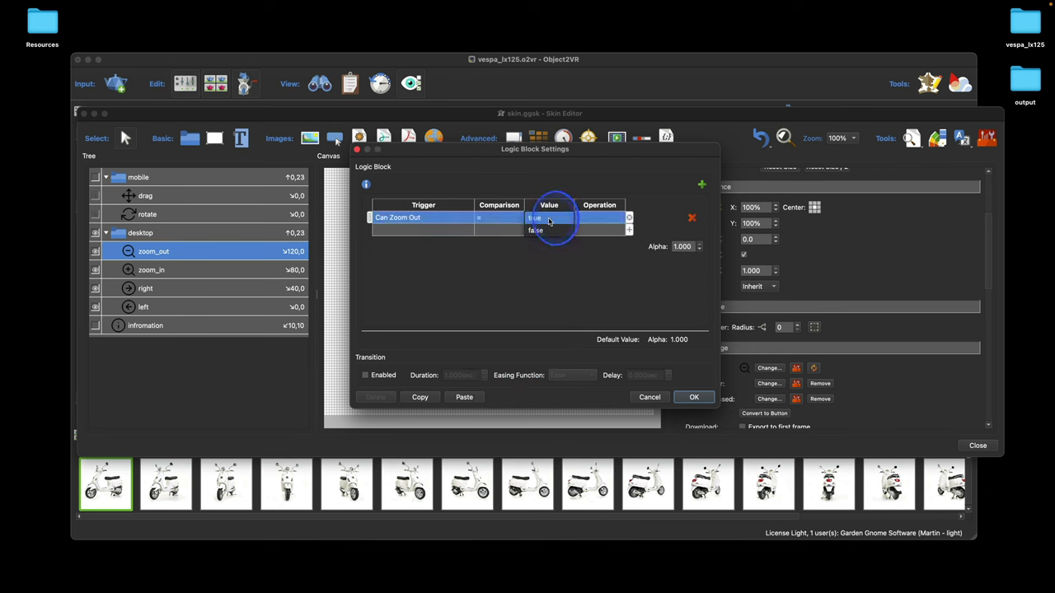
pyautogui.click(547, 230)
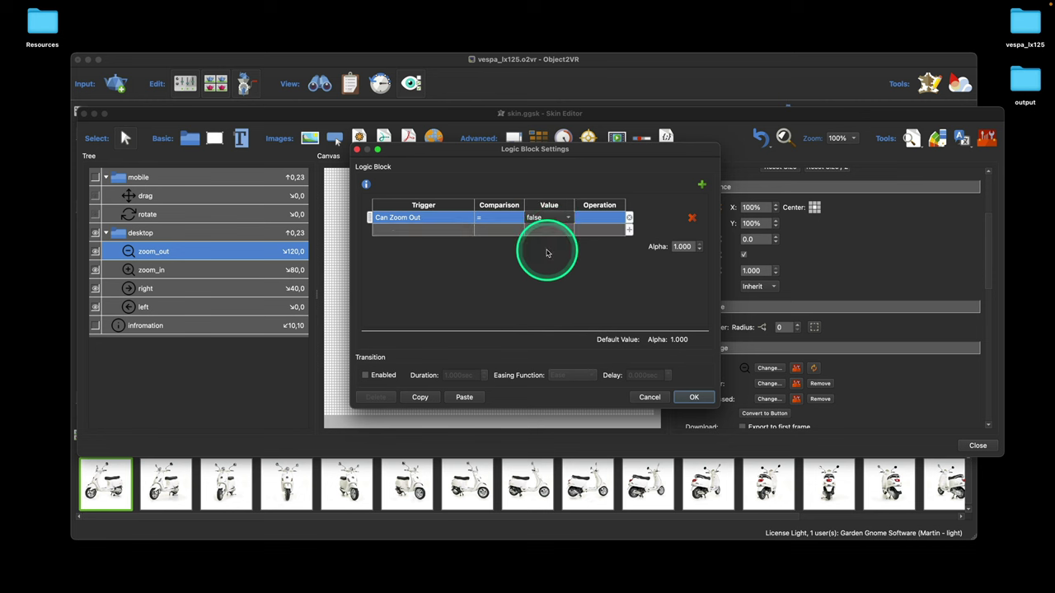
# - Set the alpha for the zoom_out icon's Can Zoom Out trigger to 0.4 and apply the logic block
pyautogui.click(670, 249)
pyautogui.write('0.4')
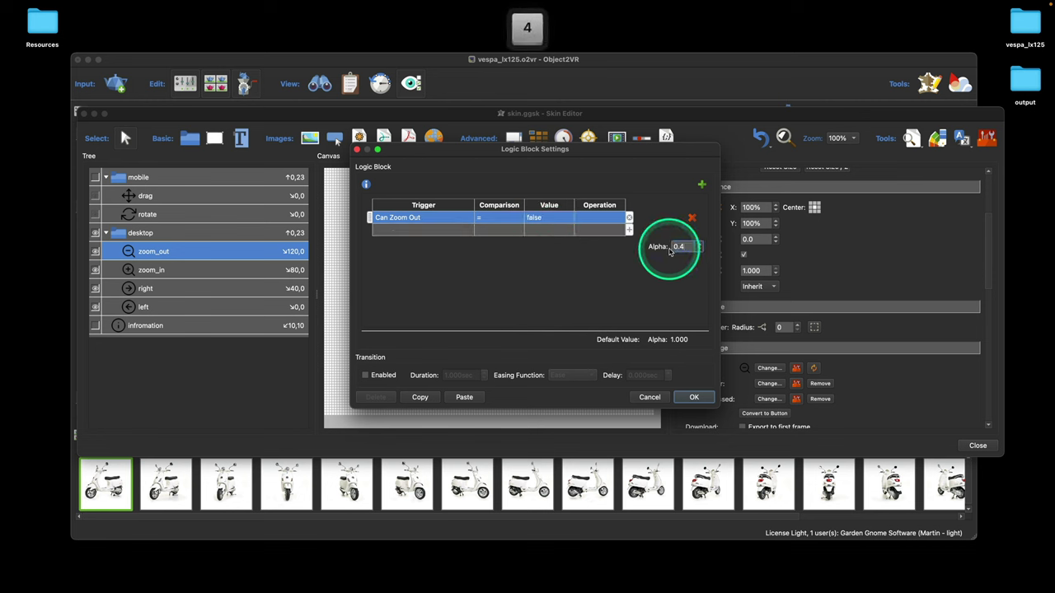
pyautogui.write('5')
pyautogui.click(696, 396)
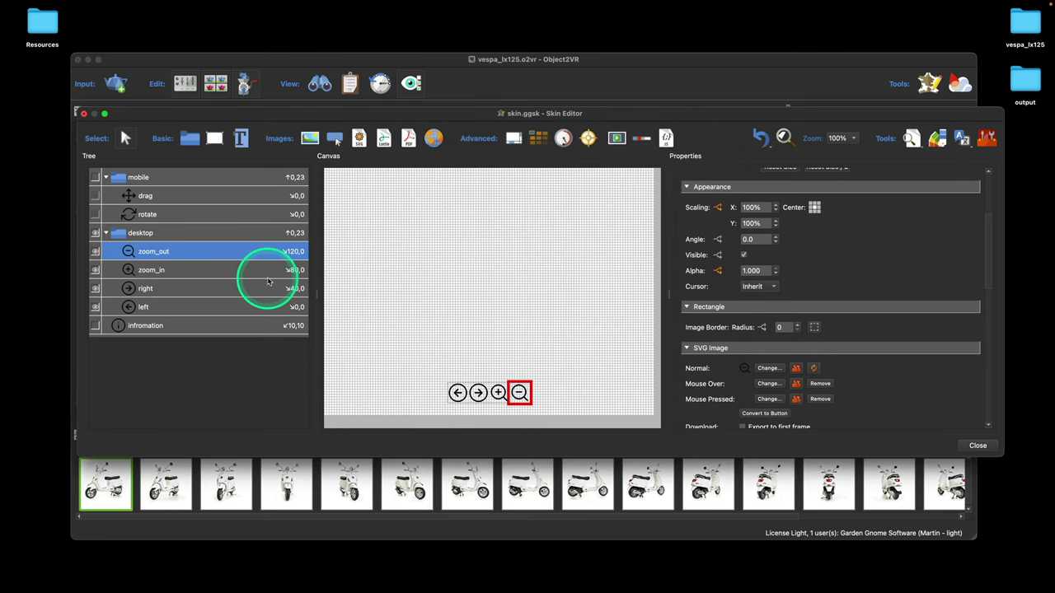
# - Save the skin with the zoom_out alpha logic and regenerate the web output, overwriting the existing file
pyautogui.click(977, 445)
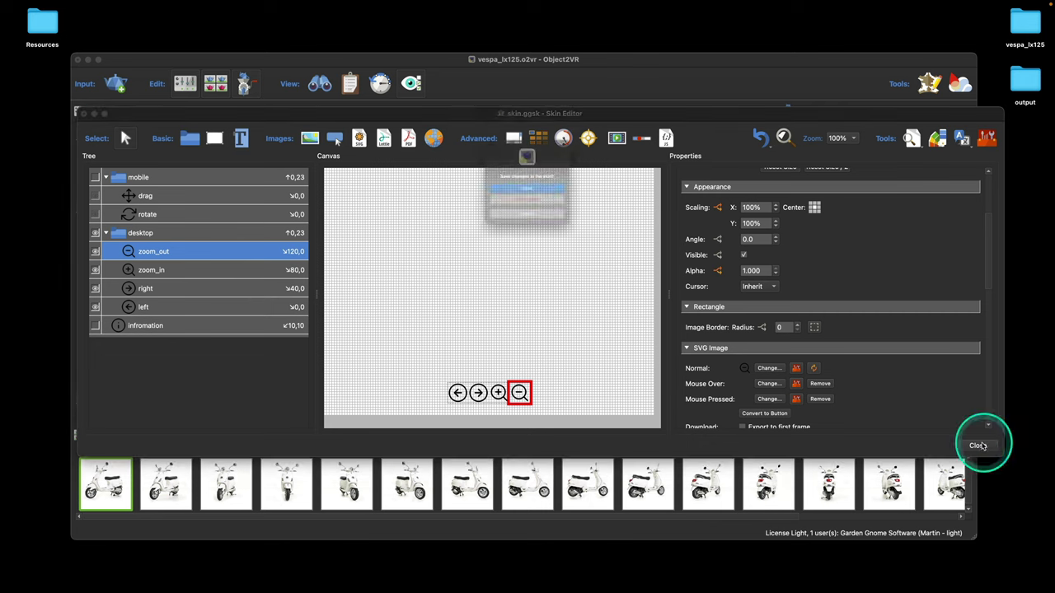
pyautogui.click(527, 191)
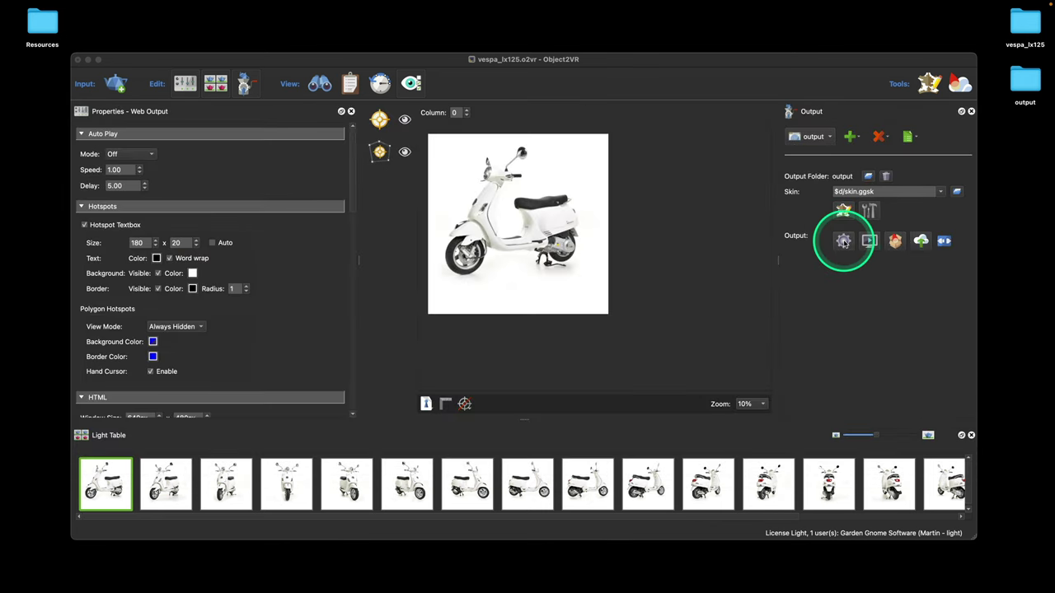
pyautogui.click(844, 240)
pyautogui.click(561, 212)
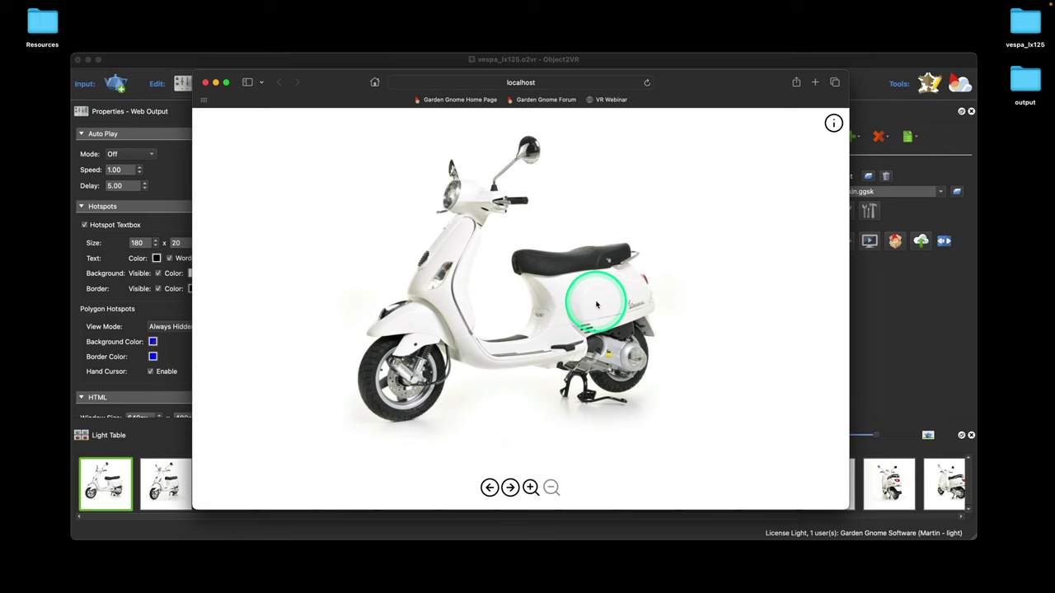
# - Test the zoom_out button's dimming in the browser preview by zooming fully in and back out, and close the preview
pyautogui.scroll(10, 597, 304)
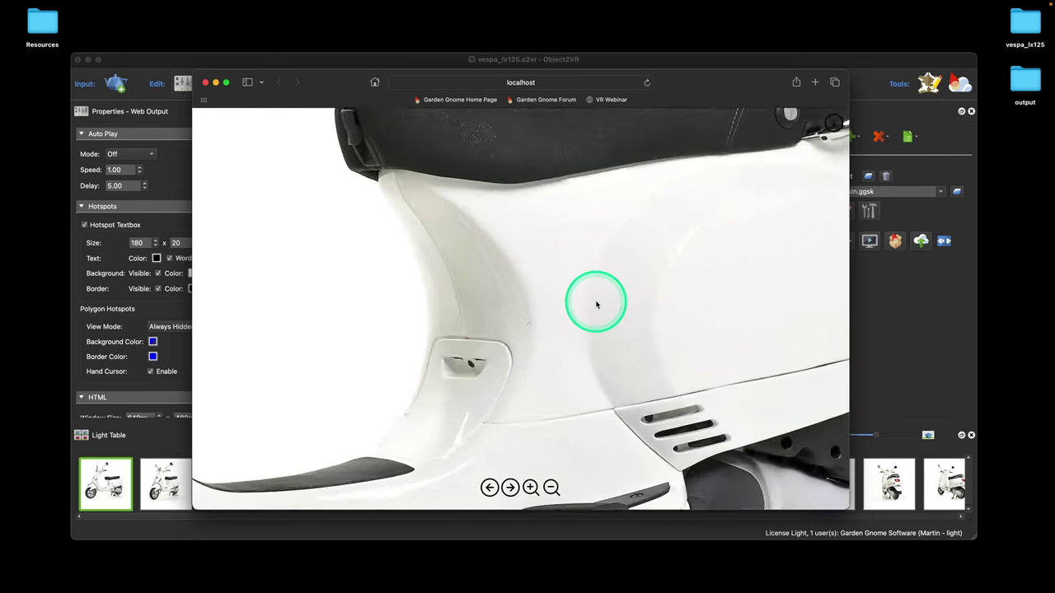
pyautogui.scroll(2, 596, 305)
pyautogui.scroll(-12, 597, 305)
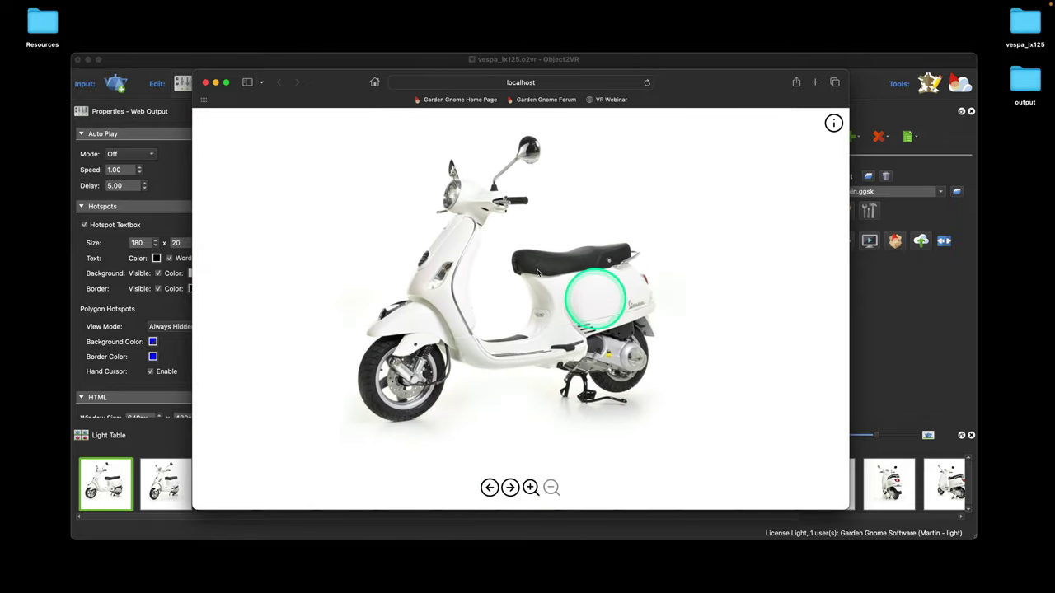
pyautogui.click(205, 82)
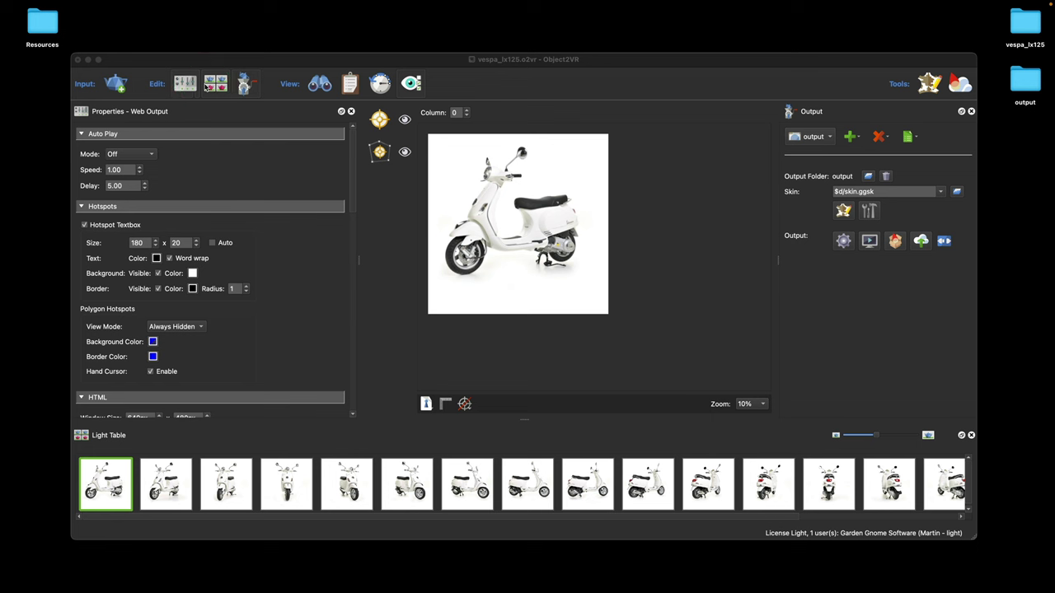
pyautogui.click(247, 69)
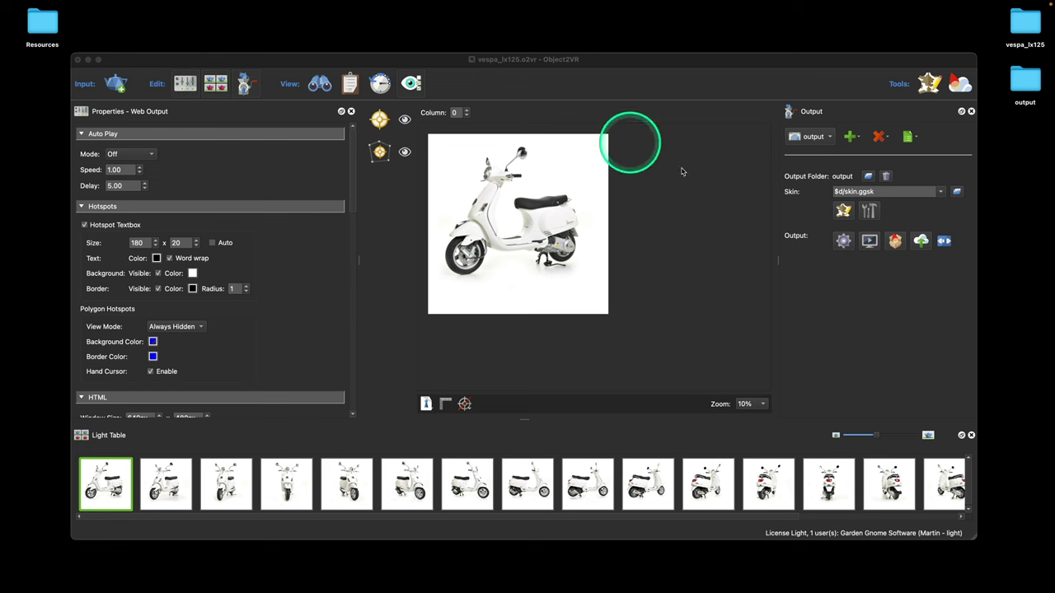
# - Reopen the skin in the Skin Editor and start a new action for the desktop container's left icon
pyautogui.click(843, 212)
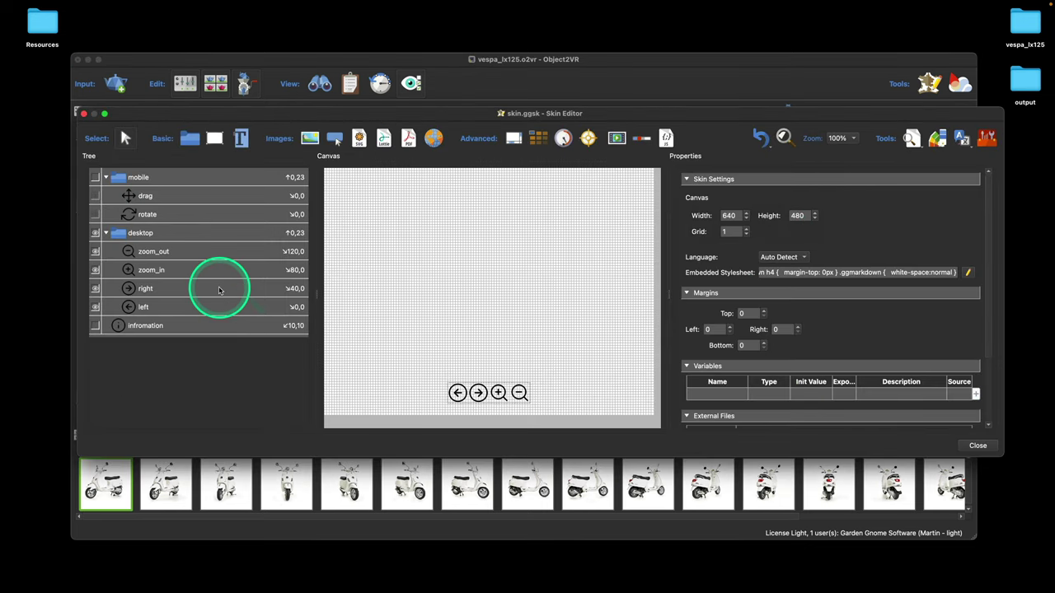
pyautogui.click(156, 305)
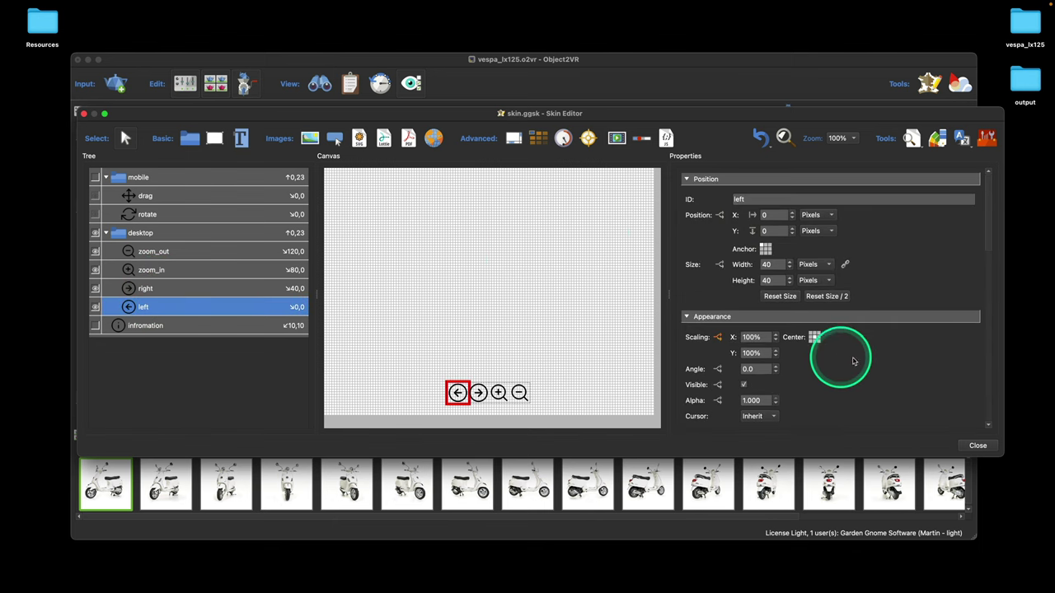
pyautogui.scroll(-10, 877, 363)
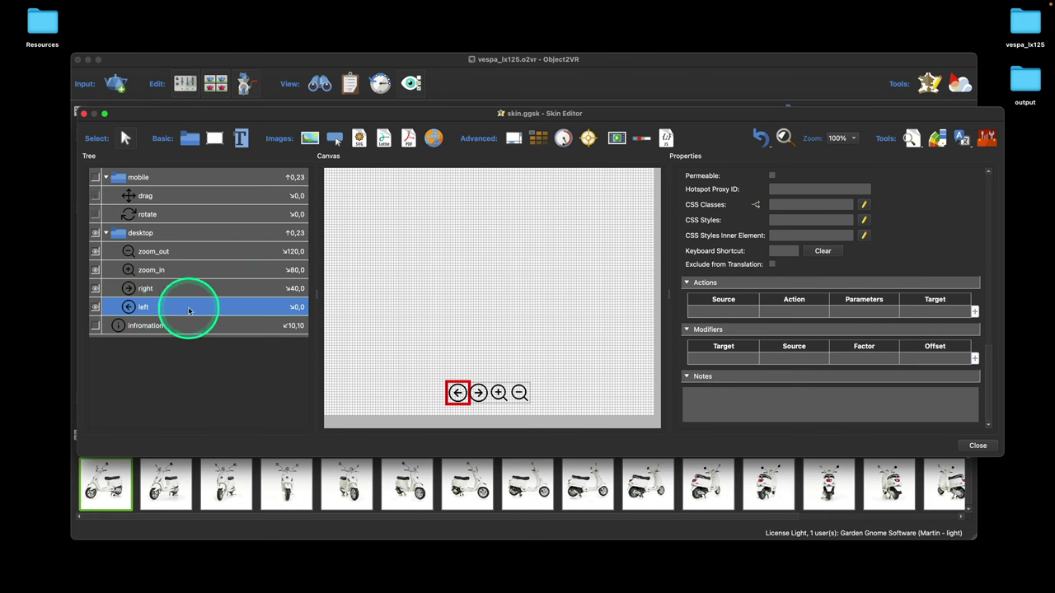
pyautogui.scroll(10, 742, 309)
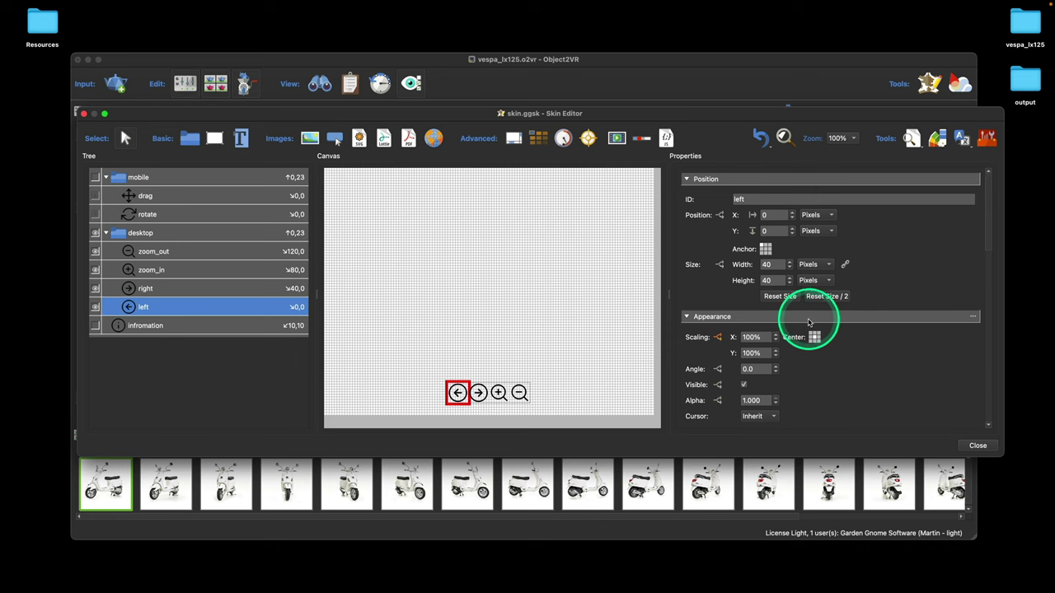
pyautogui.scroll(-2, 811, 320)
pyautogui.scroll(2, 809, 323)
pyautogui.scroll(-10, 809, 323)
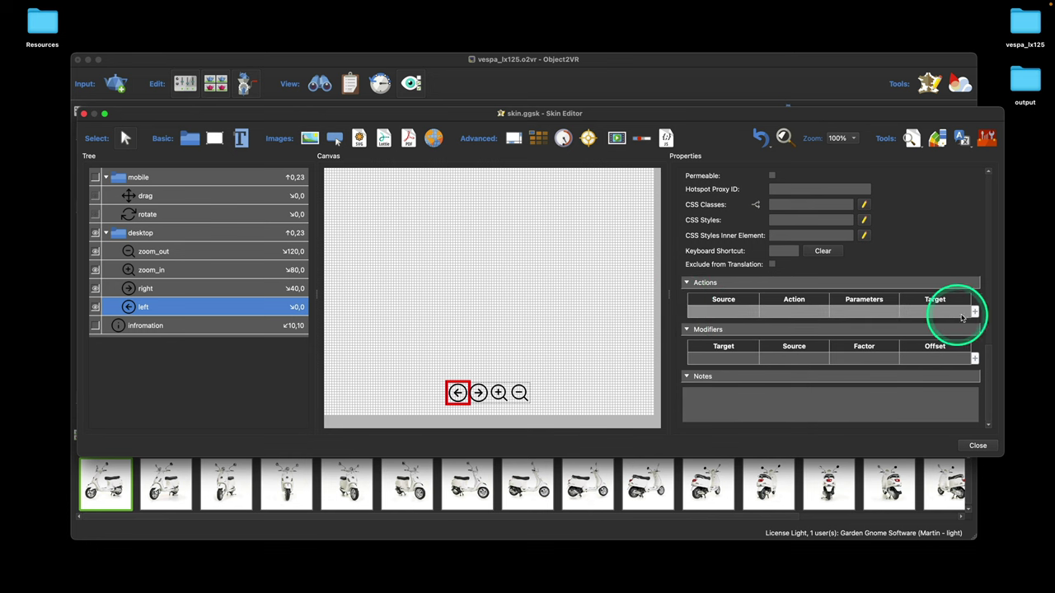
pyautogui.click(720, 314)
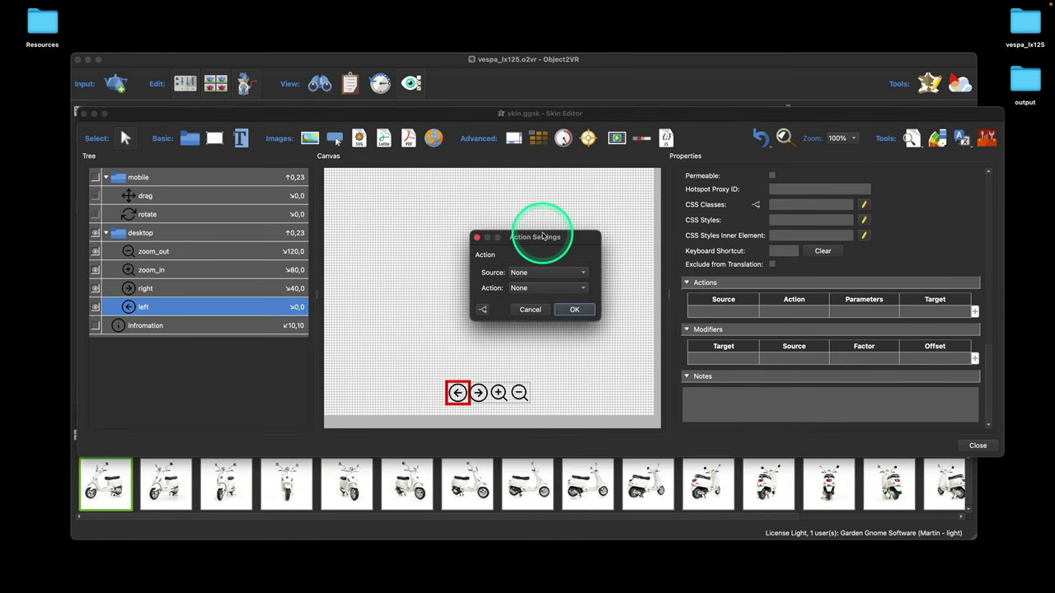
# - Define the left icon's action with source Pressed and action Object Movement, type Pan Left at speed 1.00
pyautogui.click(540, 237)
pyautogui.moveTo(540, 237); pyautogui.dragTo(510, 217)
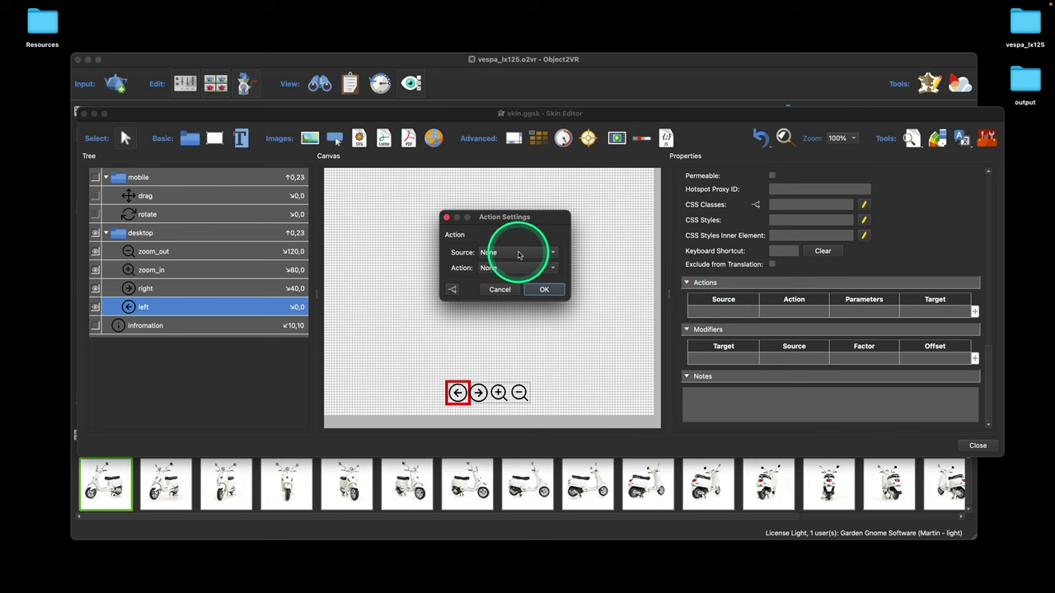
pyautogui.click(518, 254)
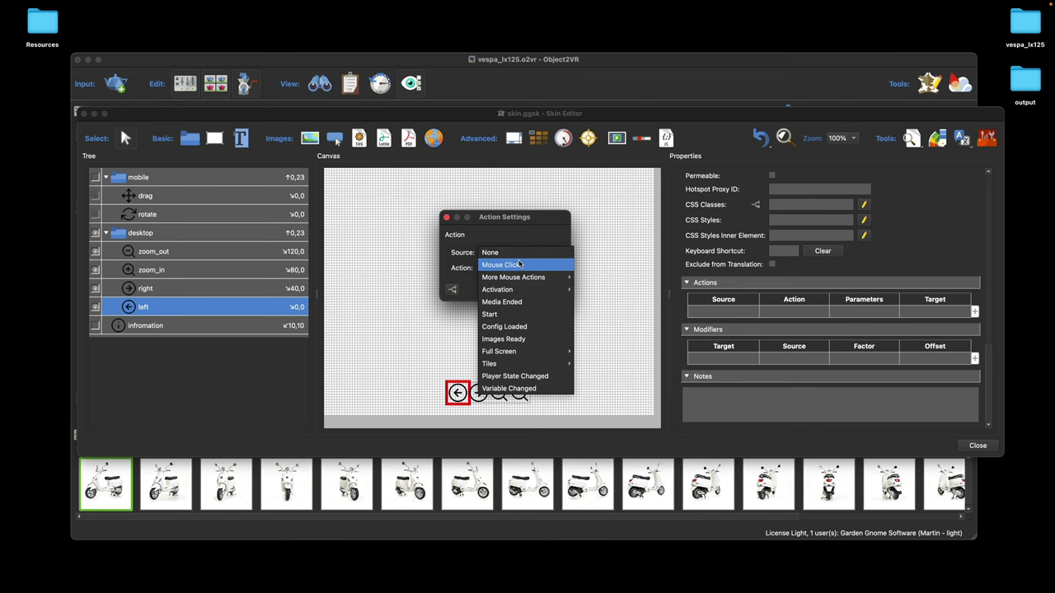
pyautogui.moveTo(521, 278)
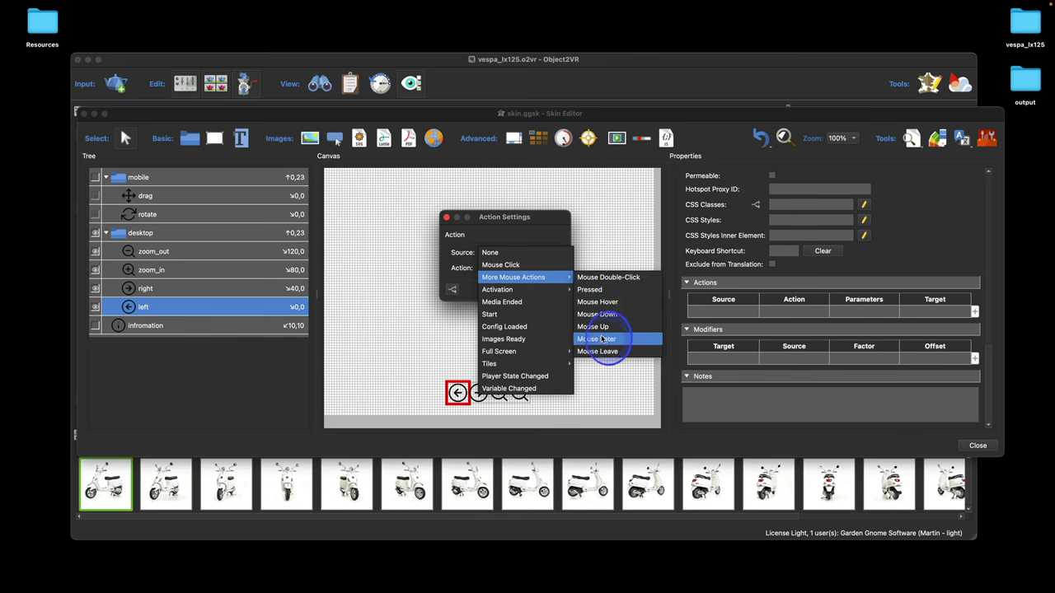
pyautogui.click(597, 293)
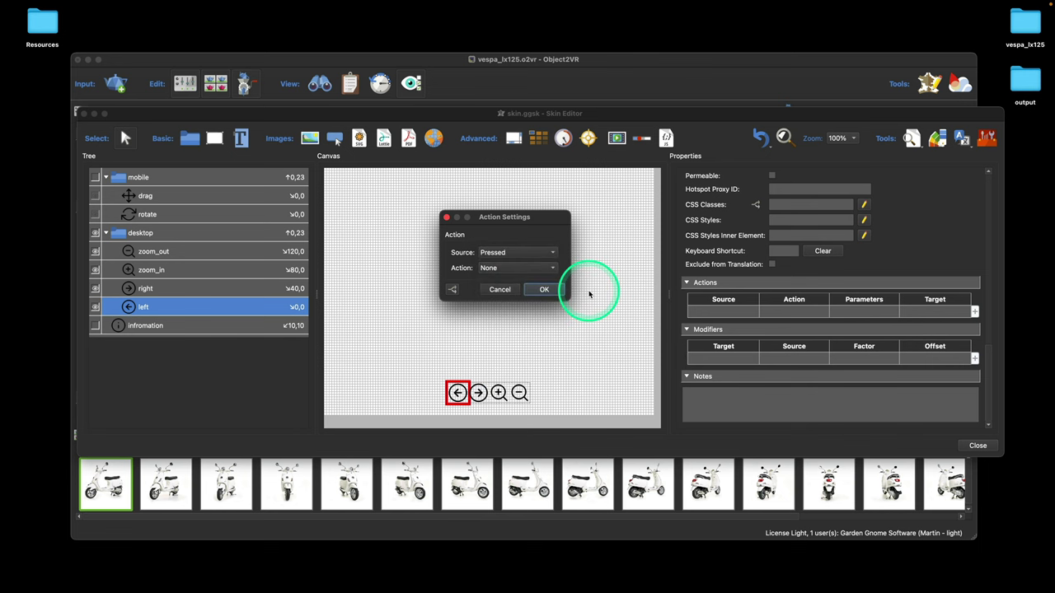
pyautogui.click(527, 269)
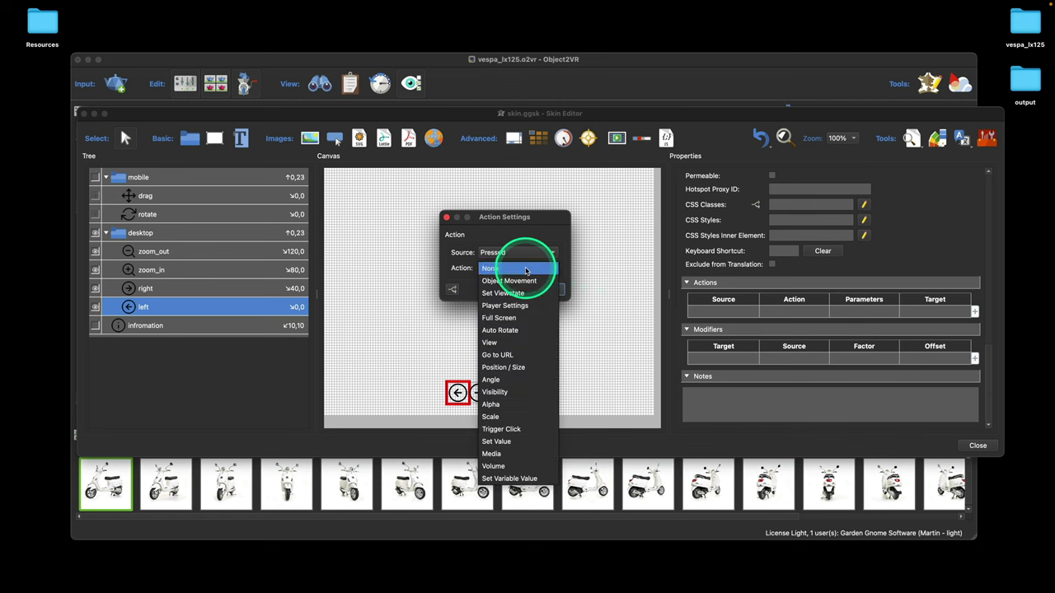
pyautogui.click(519, 282)
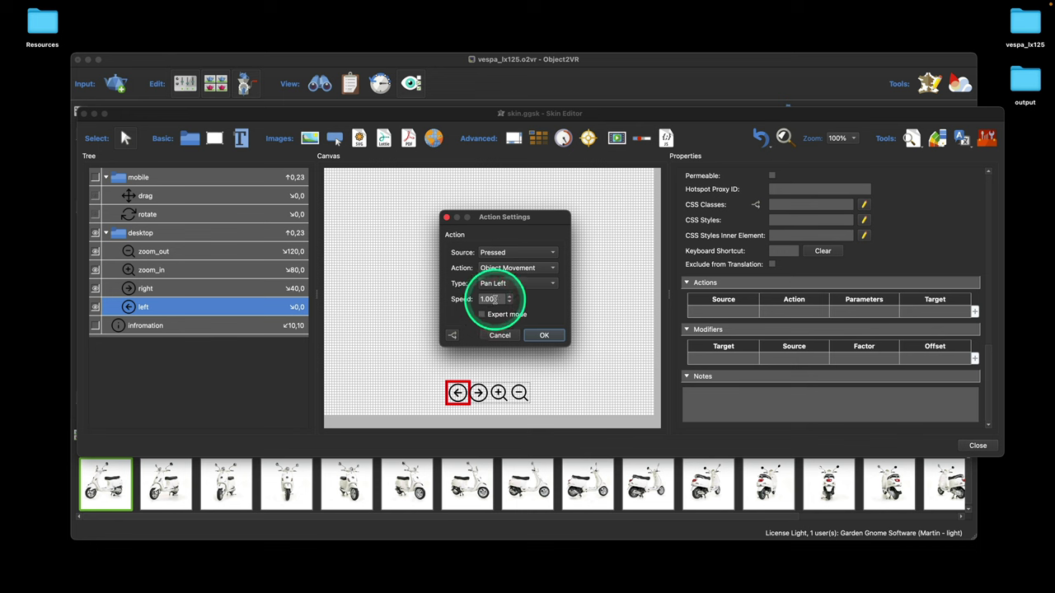
pyautogui.click(544, 336)
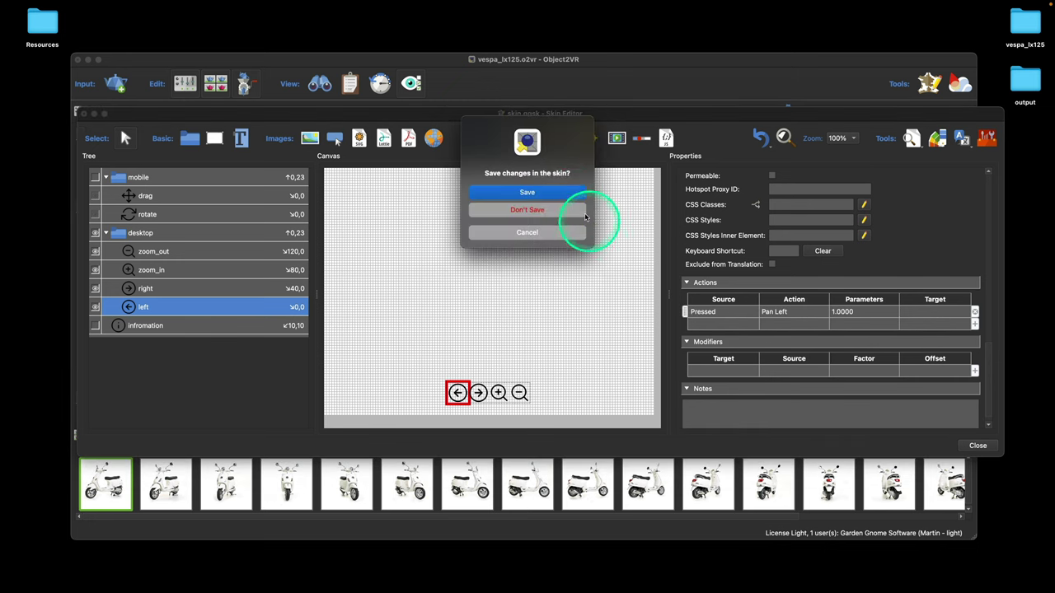
# - Save the skin with the left icon's pan action and regenerate the web output, overwriting object.xml
pyautogui.click(528, 189)
pyautogui.click(843, 240)
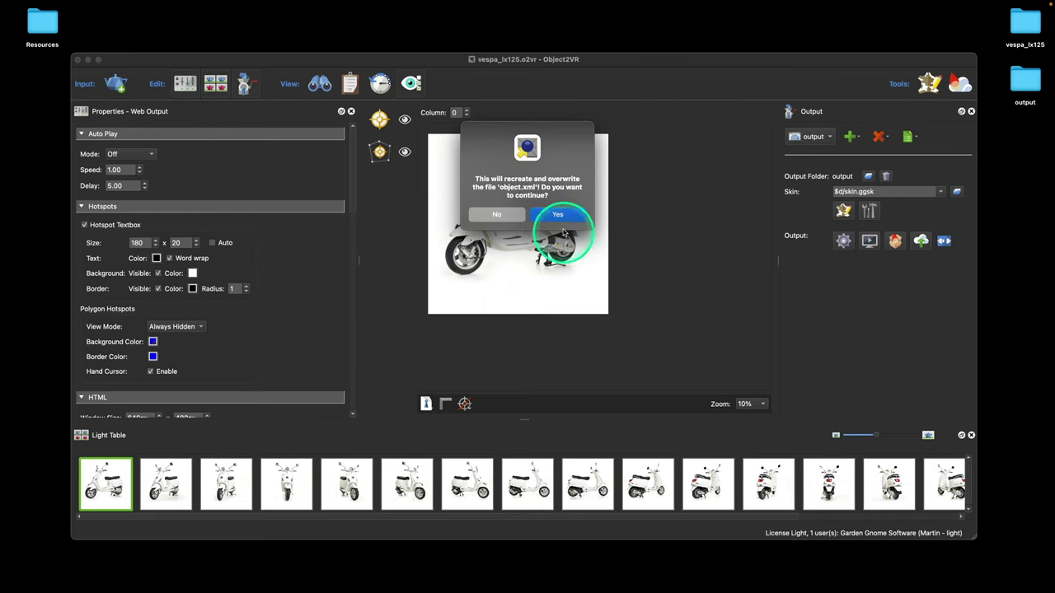
pyautogui.click(554, 246)
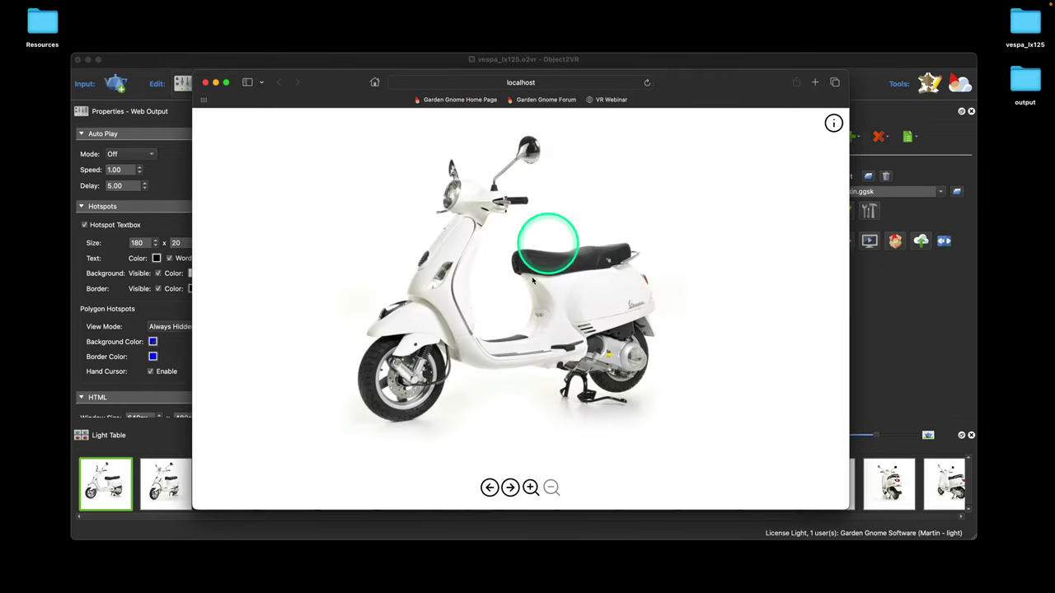
# - Test the left button's rotation of the scooter in the browser preview and close the preview
pyautogui.click(490, 488)
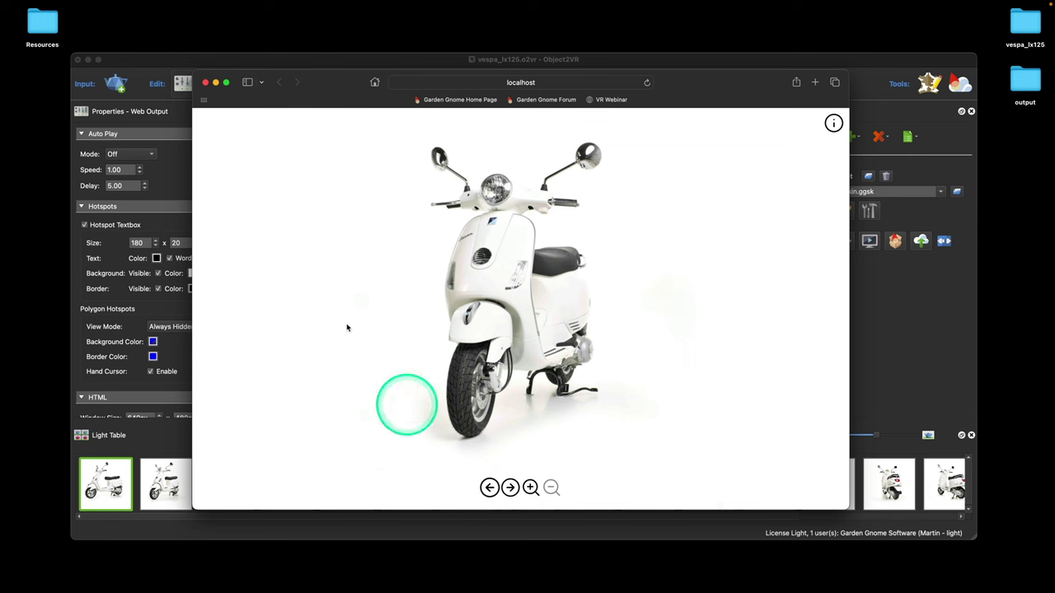
pyautogui.click(490, 487)
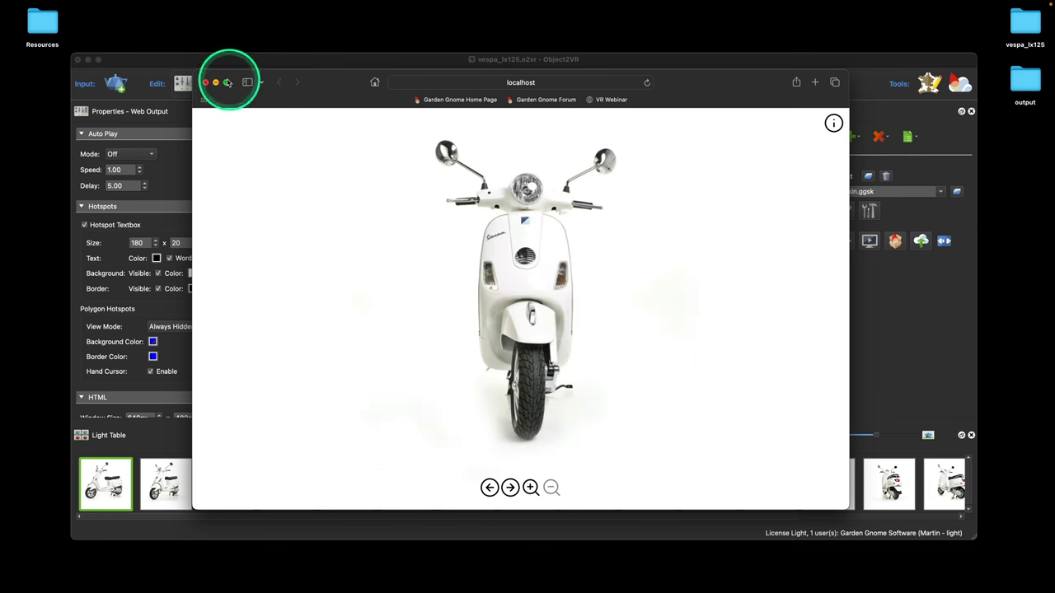
pyautogui.click(205, 83)
# - Reopen the skin in the Skin Editor and set the speed of the left icon's Pan Left action to 0.4
pyautogui.click(842, 210)
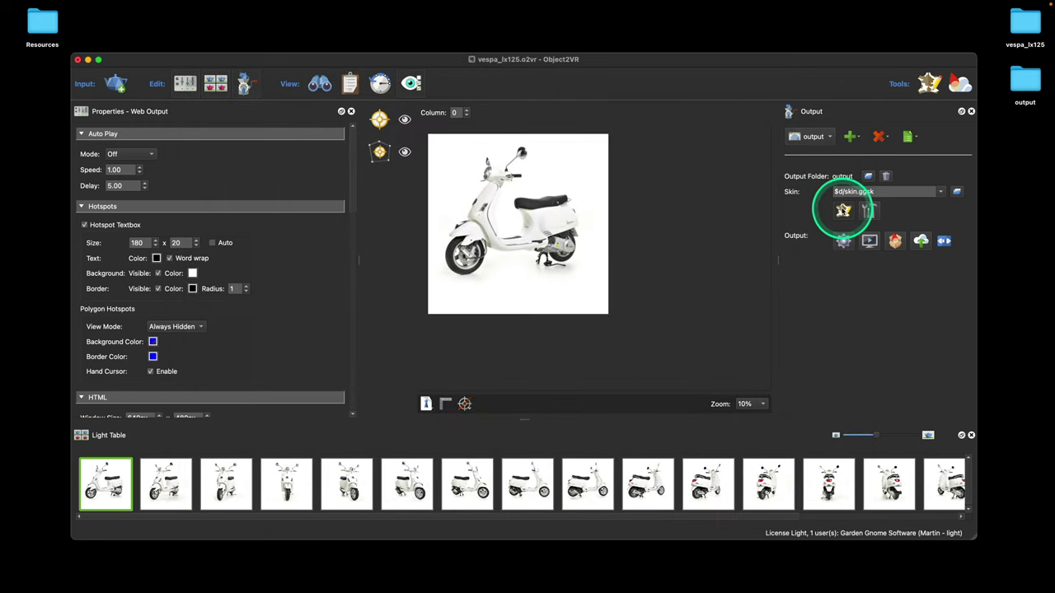
pyautogui.click(201, 306)
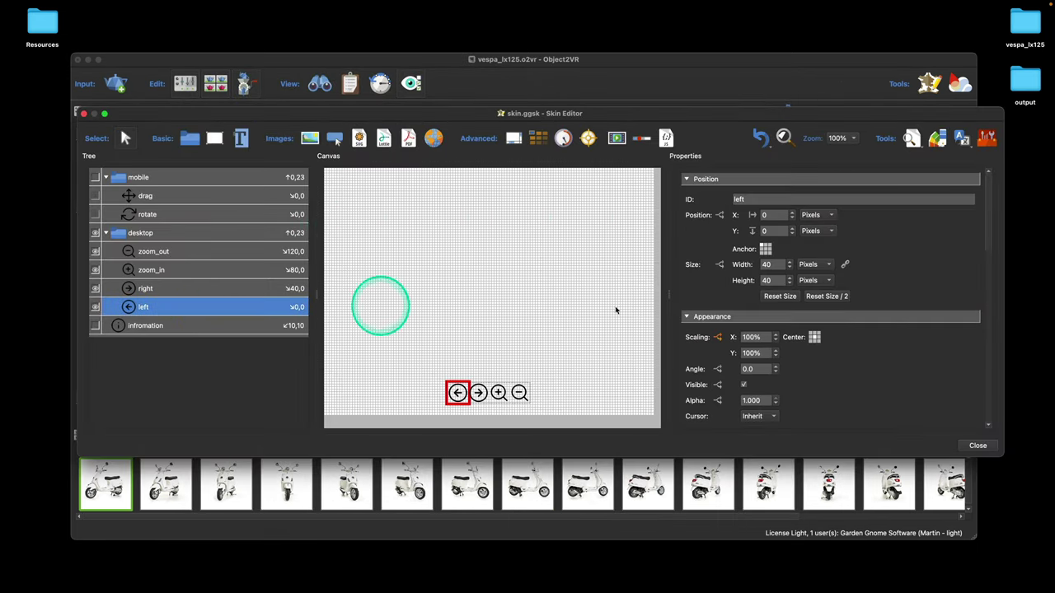
pyautogui.scroll(-5, 932, 325)
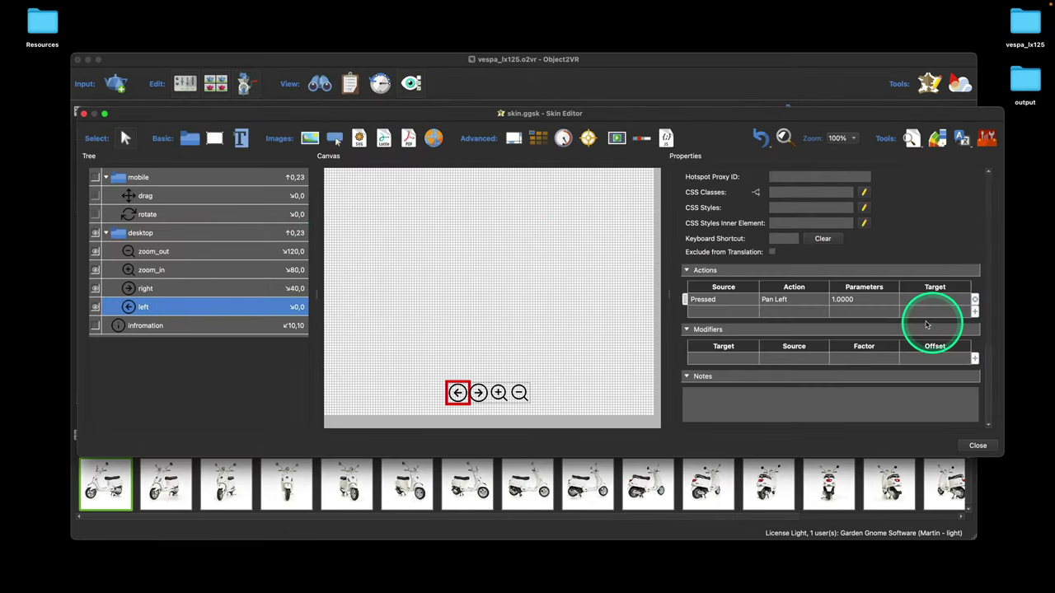
pyautogui.doubleClick(787, 300)
pyautogui.moveTo(523, 302); pyautogui.dragTo(497, 295)
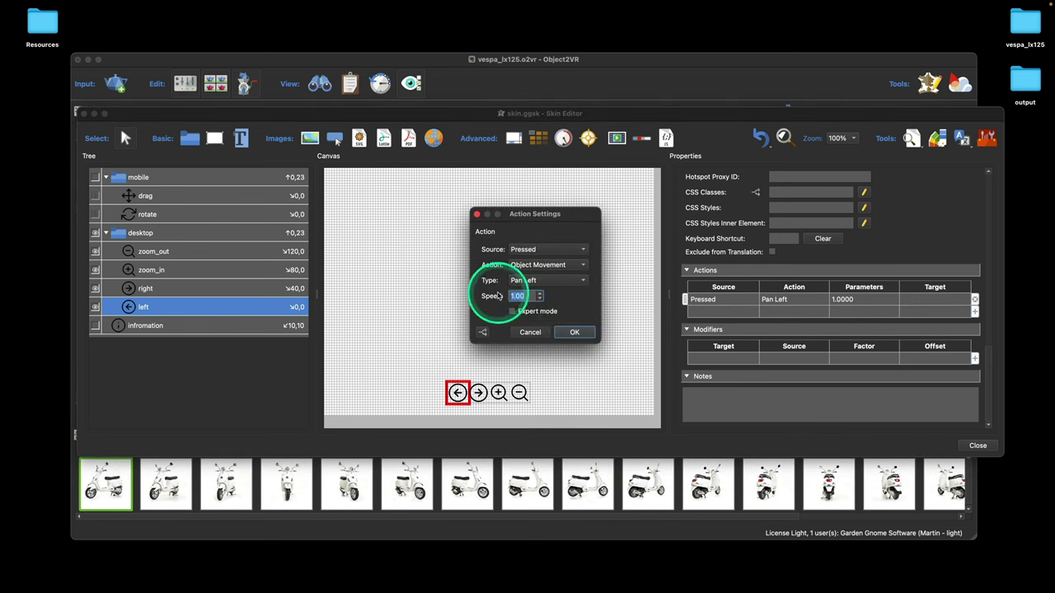
pyautogui.write('0.4')
pyautogui.click(568, 331)
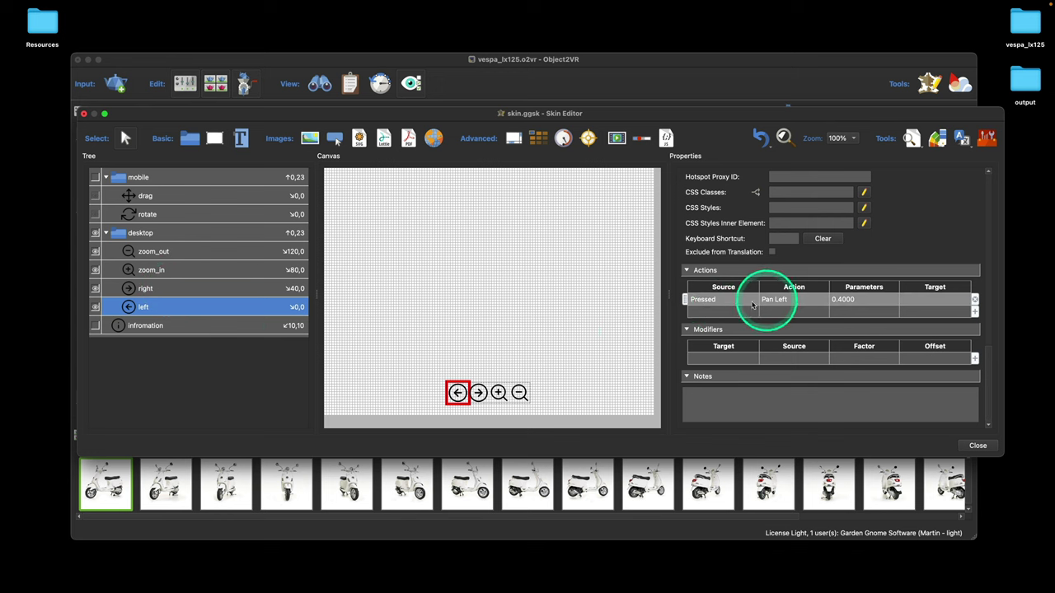
# - Copy the left icon's Pressed action and paste it onto the right icon
pyautogui.click(699, 301)
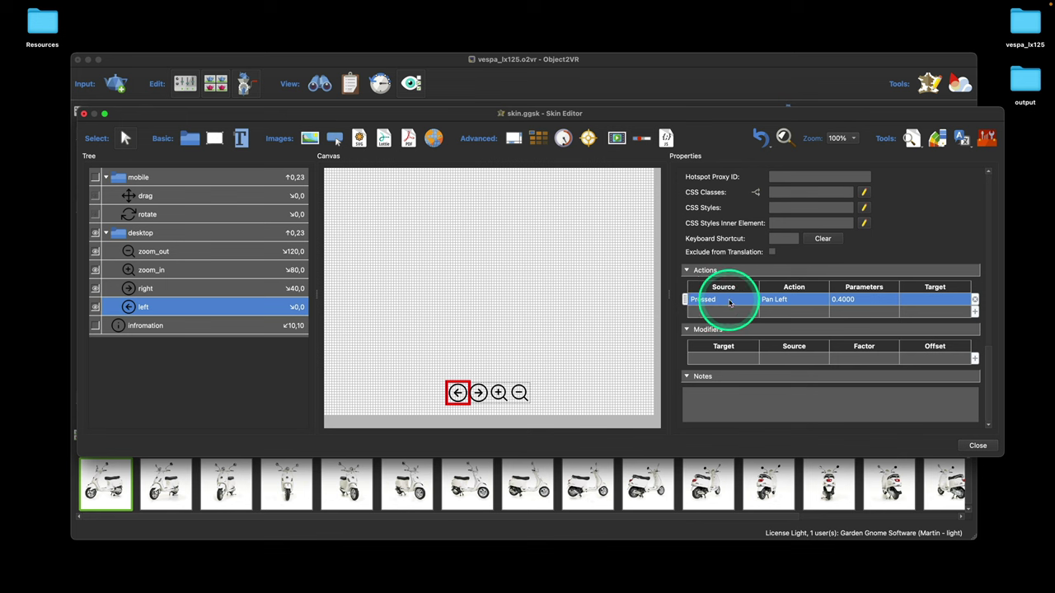
pyautogui.press('super+c')
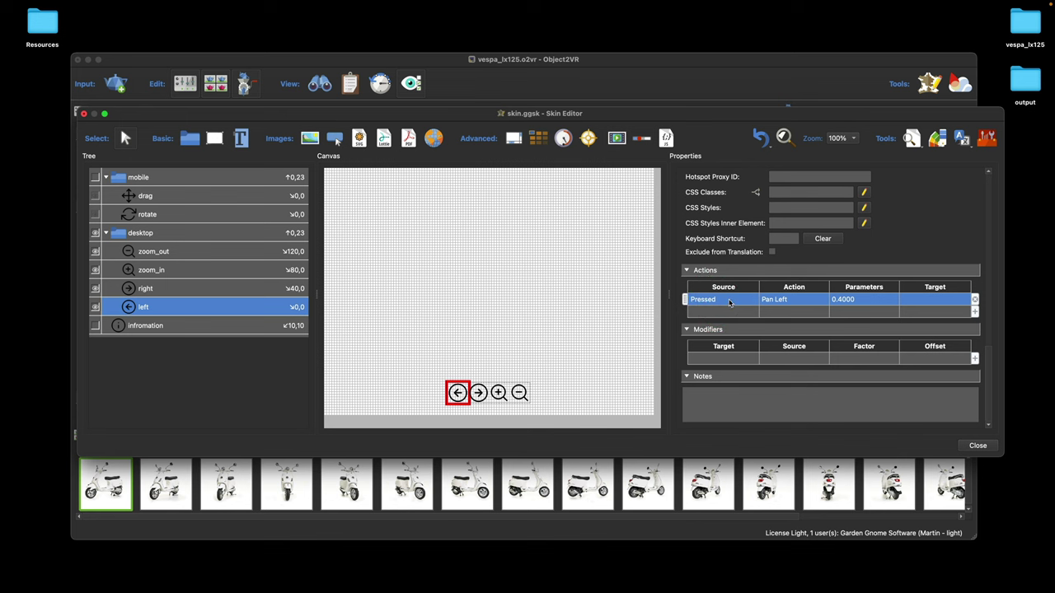
pyautogui.click(730, 303)
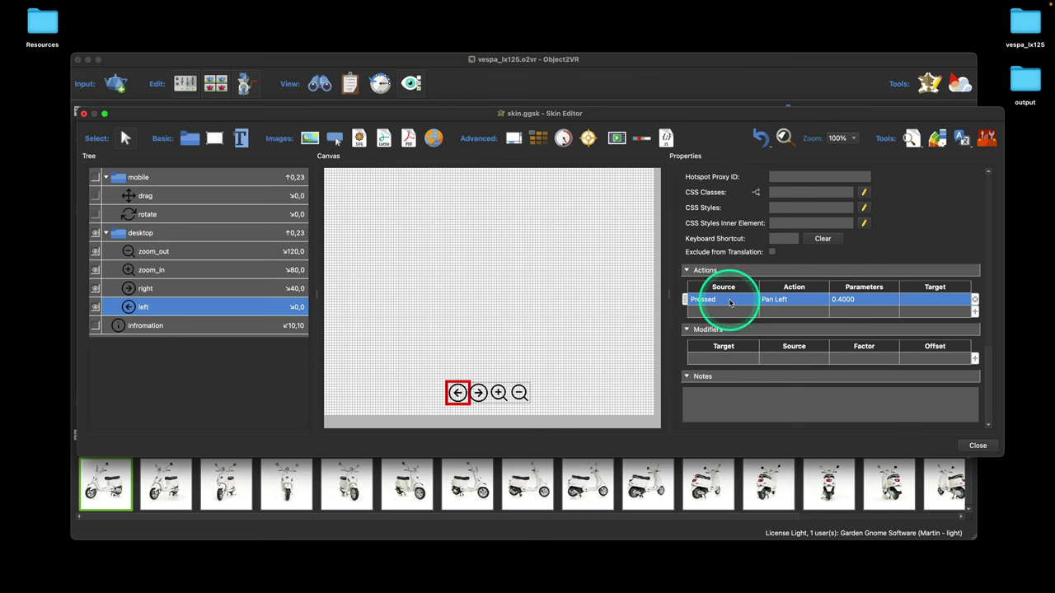
pyautogui.rightClick(730, 303)
pyautogui.click(207, 304)
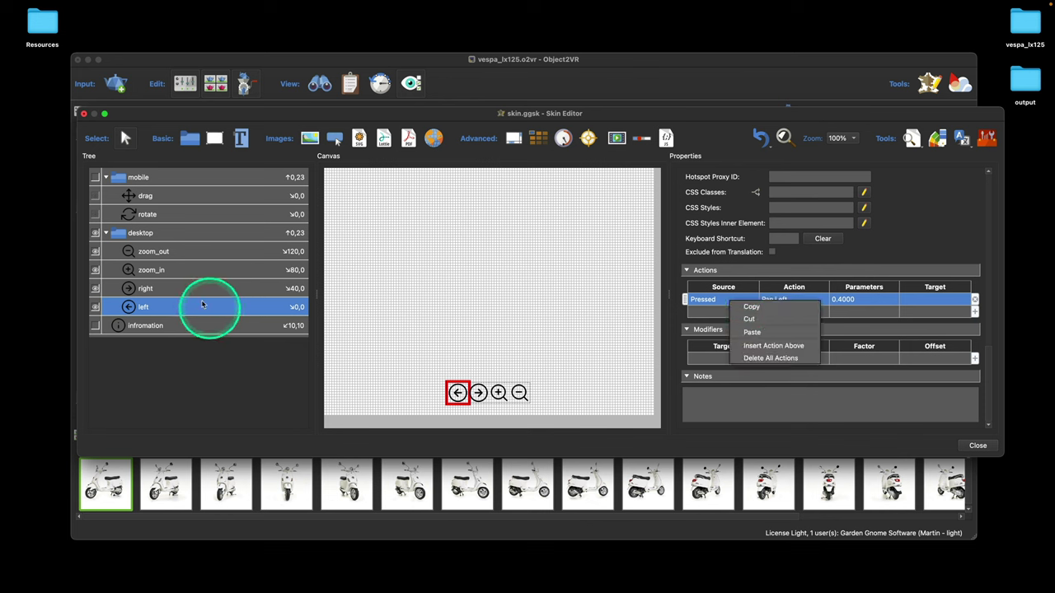
pyautogui.click(182, 288)
pyautogui.click(229, 293)
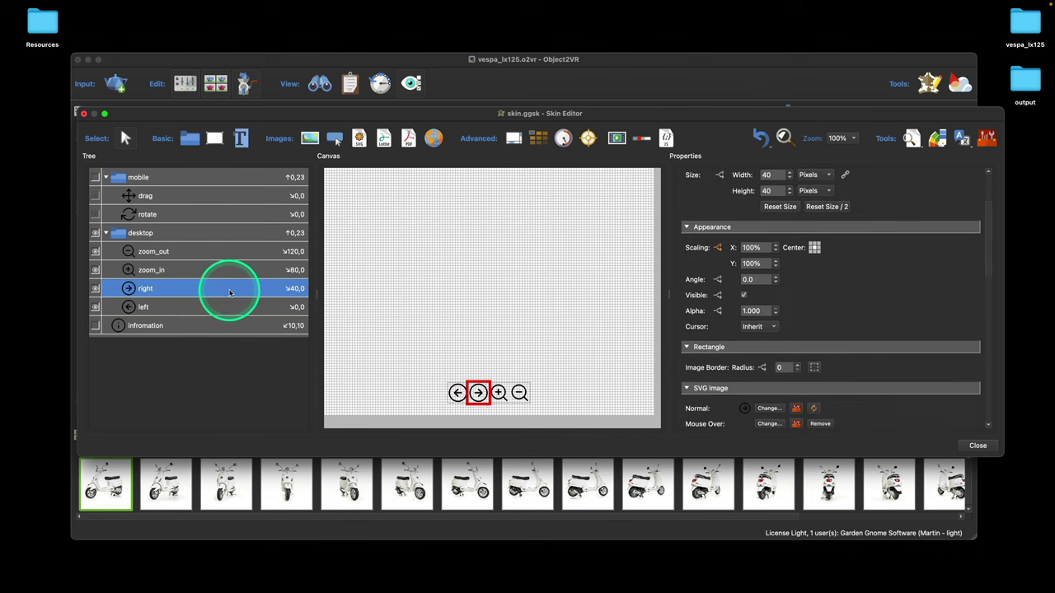
pyautogui.press('super')
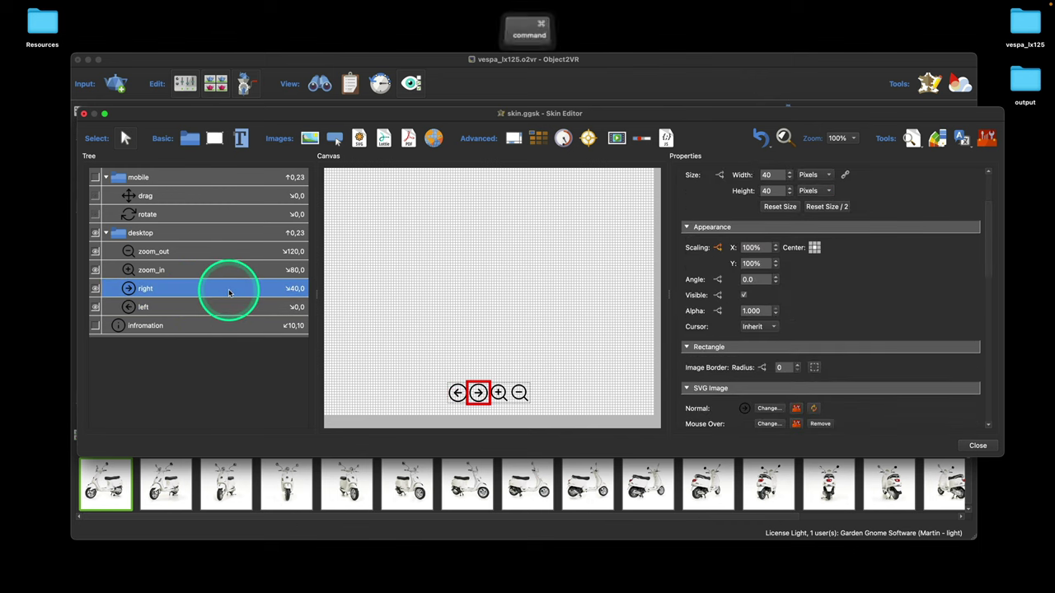
pyautogui.press('super+v')
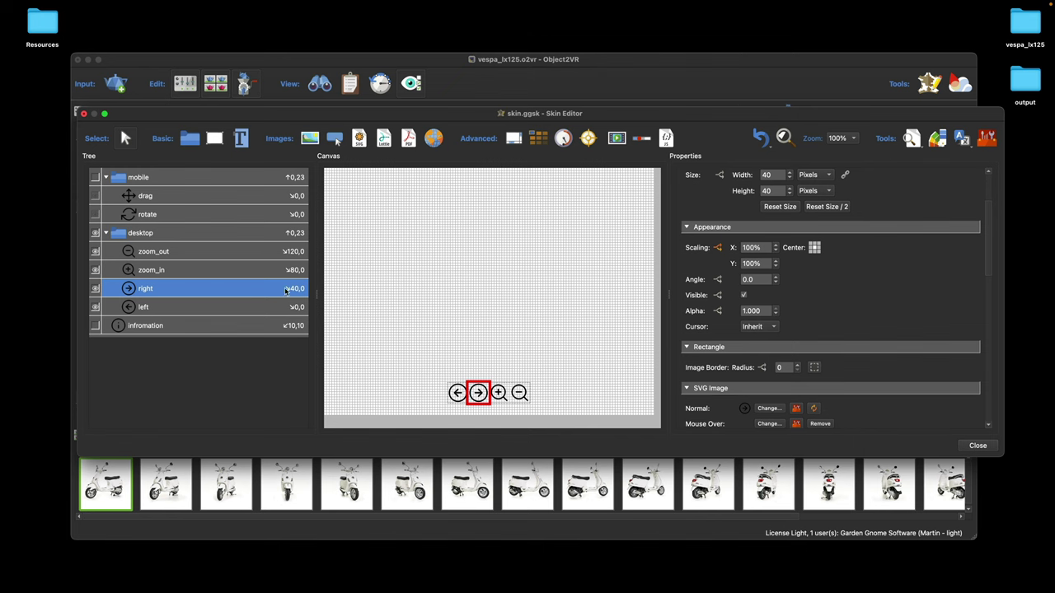
# - Change the type of the right icon's pasted Object Movement action to Pan Right
pyautogui.scroll(-10, 862, 299)
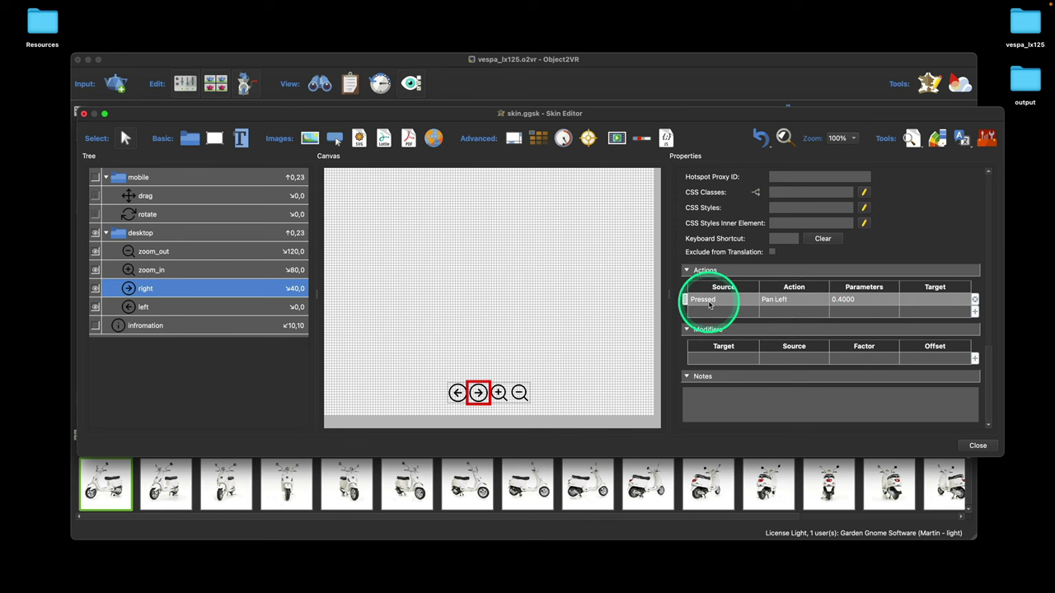
pyautogui.doubleClick(789, 301)
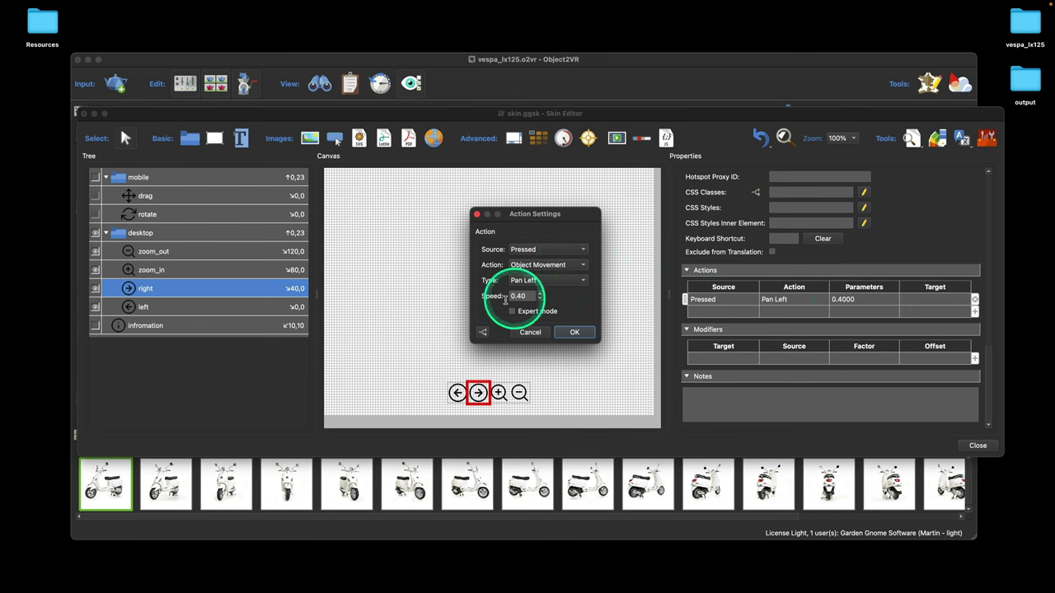
pyautogui.click(573, 282)
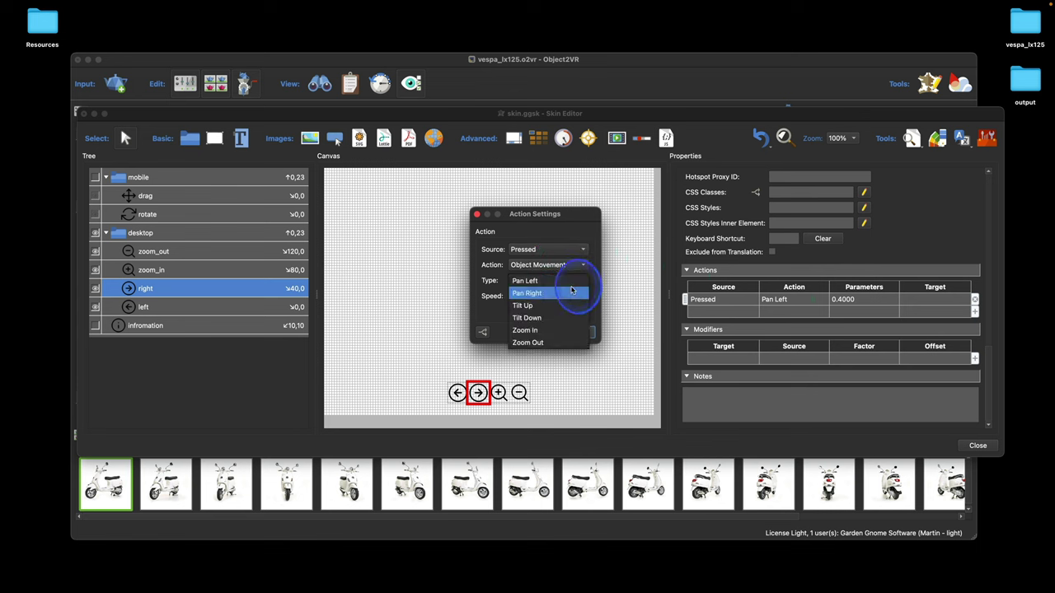
pyautogui.click(573, 293)
pyautogui.click(574, 334)
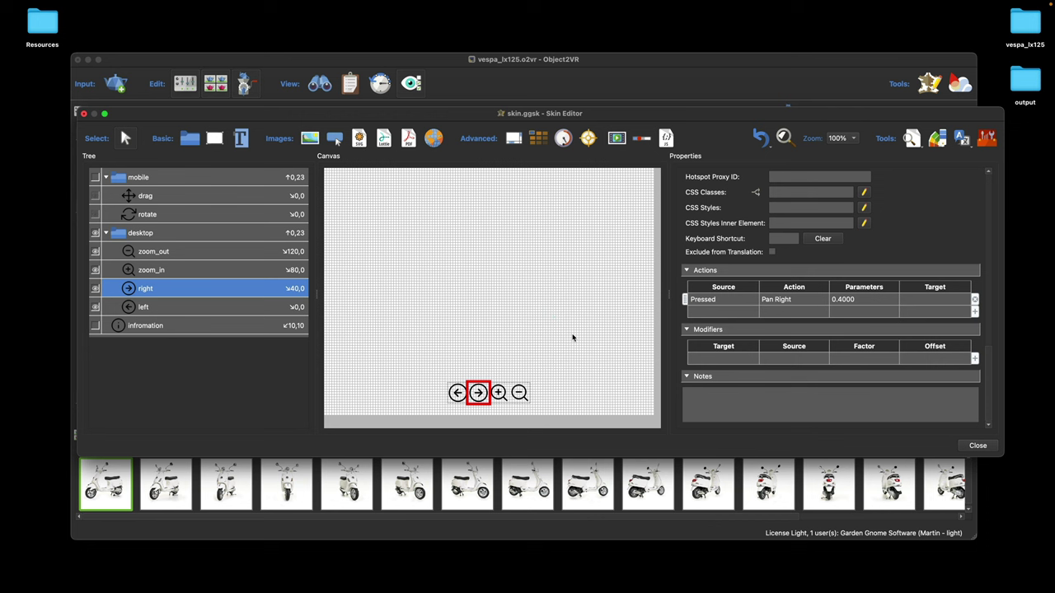
# - Start a new action on the zoom_in icon and set its source to Pressed
pyautogui.click(532, 385)
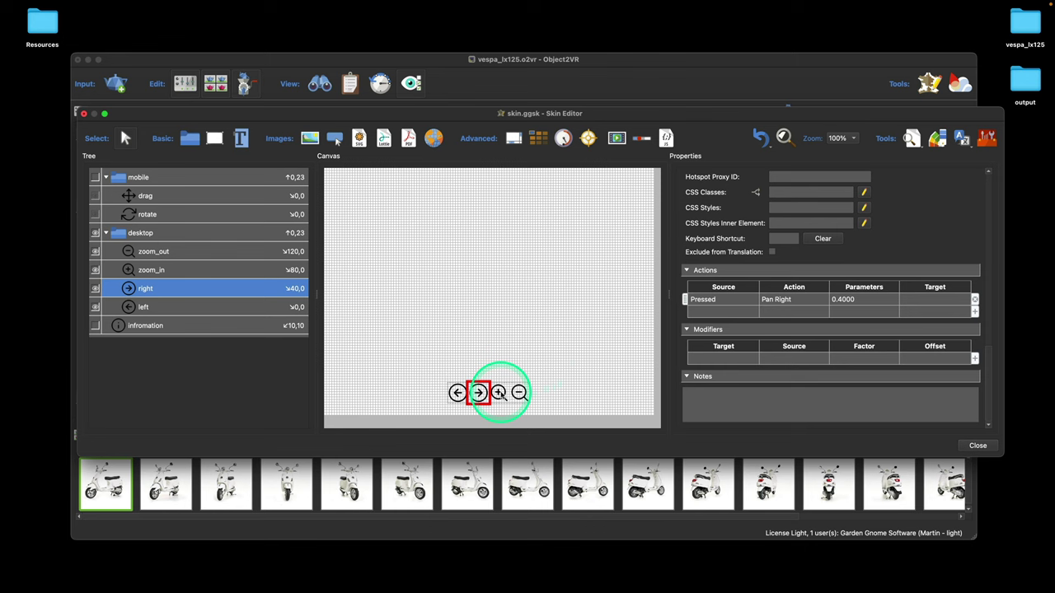
pyautogui.click(499, 393)
pyautogui.scroll(-10, 741, 346)
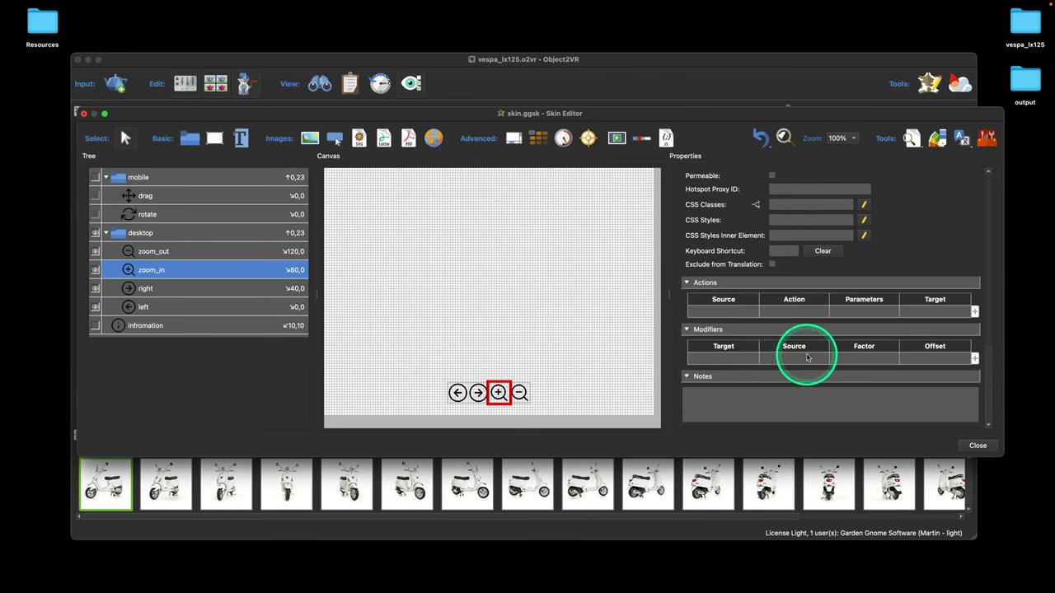
pyautogui.doubleClick(741, 314)
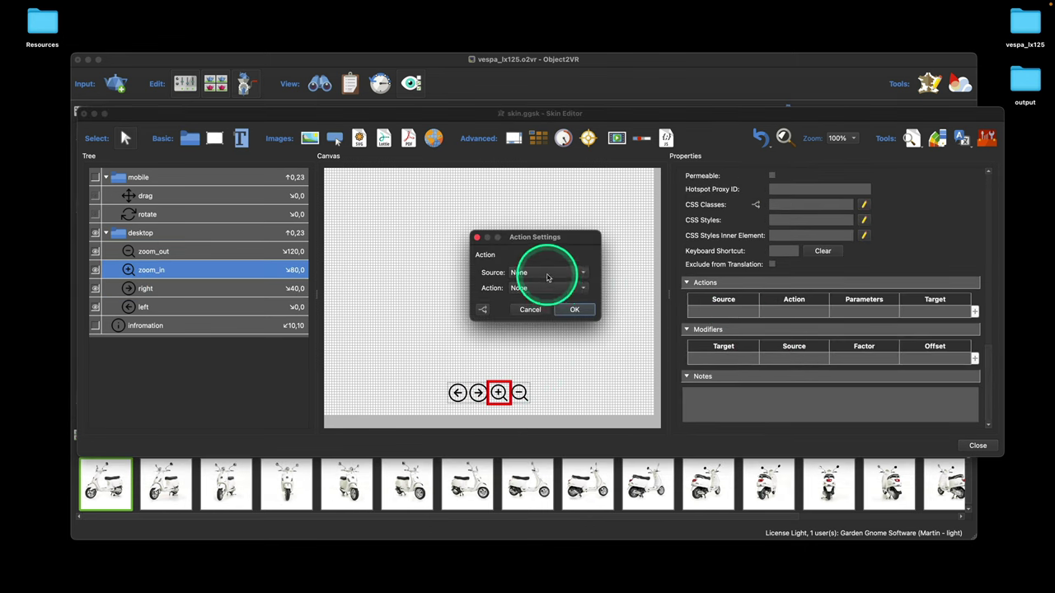
pyautogui.click(544, 273)
pyautogui.moveTo(577, 297)
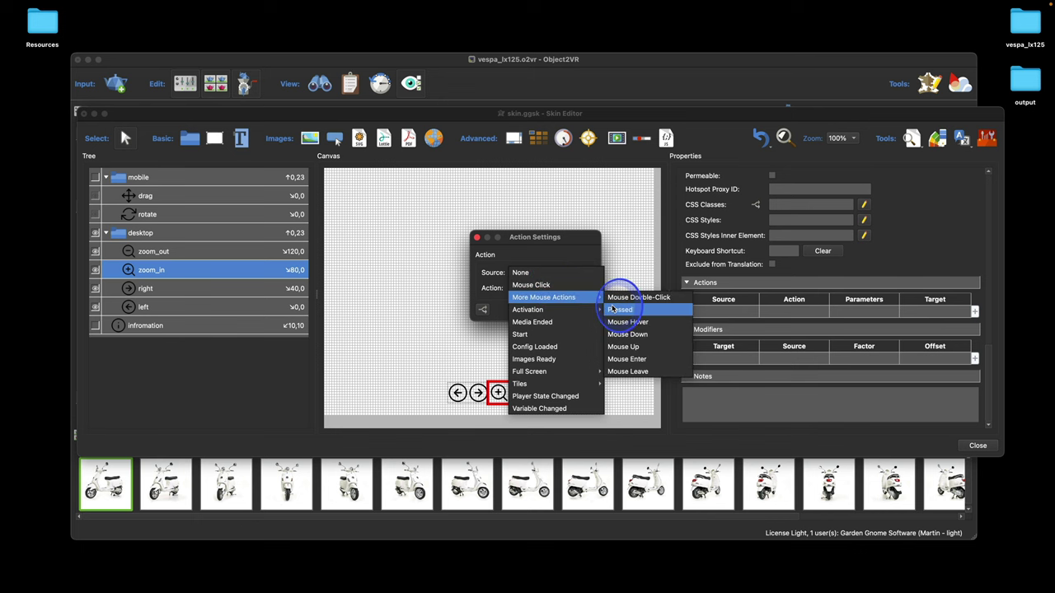
pyautogui.click(616, 309)
# - Make the zoom_in icon's Pressed action an Object Movement of type Zoom In and accept it
pyautogui.click(534, 288)
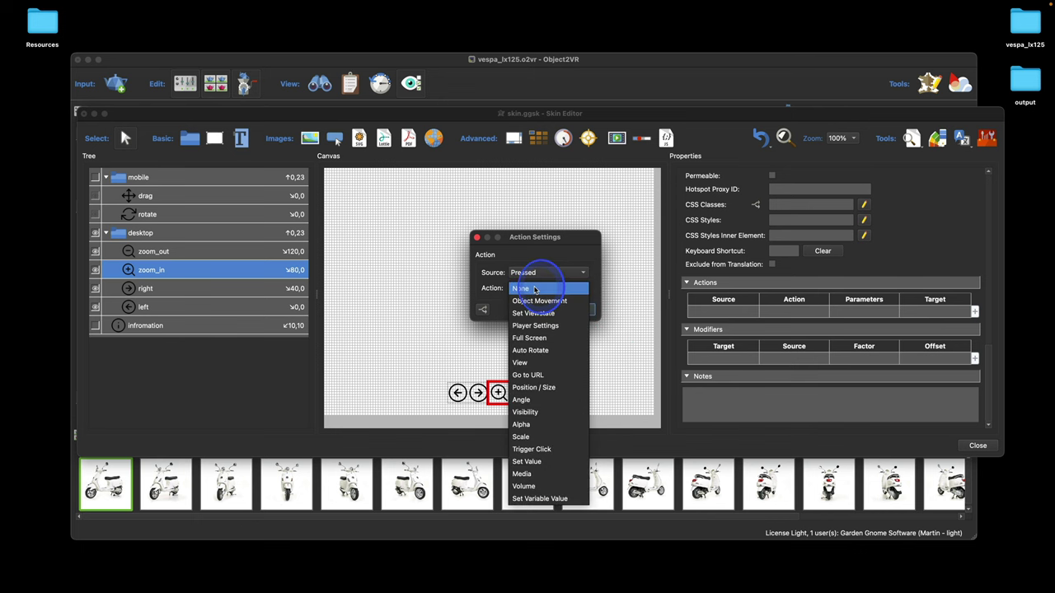
pyautogui.click(540, 360)
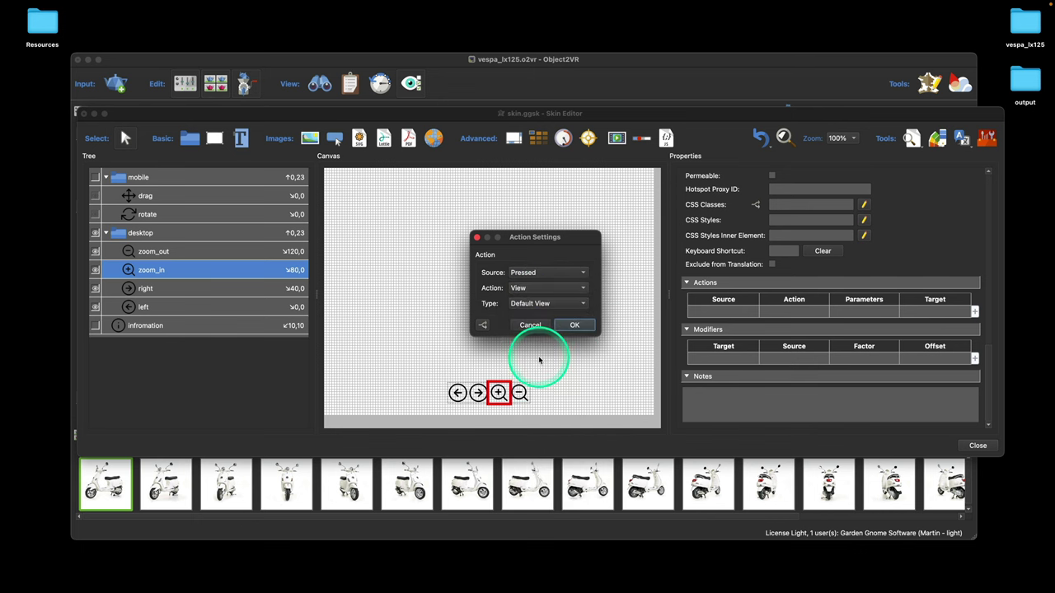
pyautogui.click(552, 288)
pyautogui.click(544, 226)
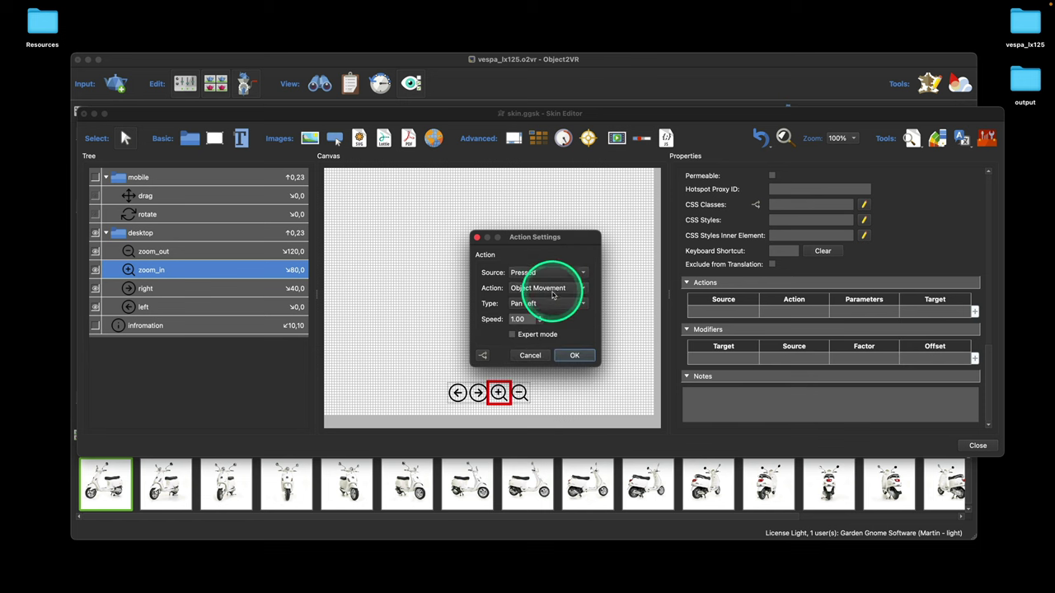
pyautogui.click(552, 304)
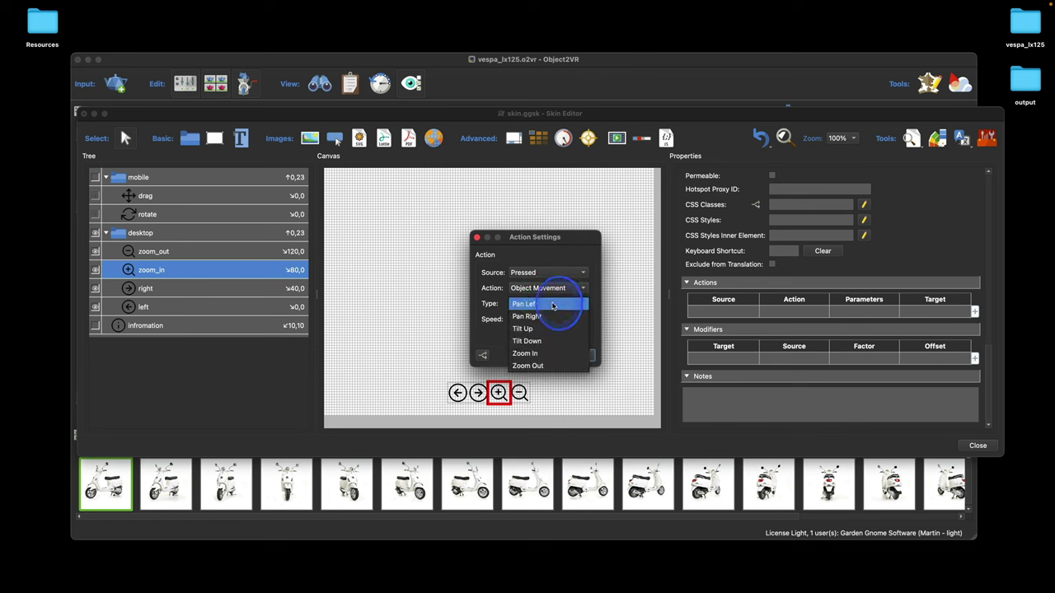
pyautogui.click(554, 355)
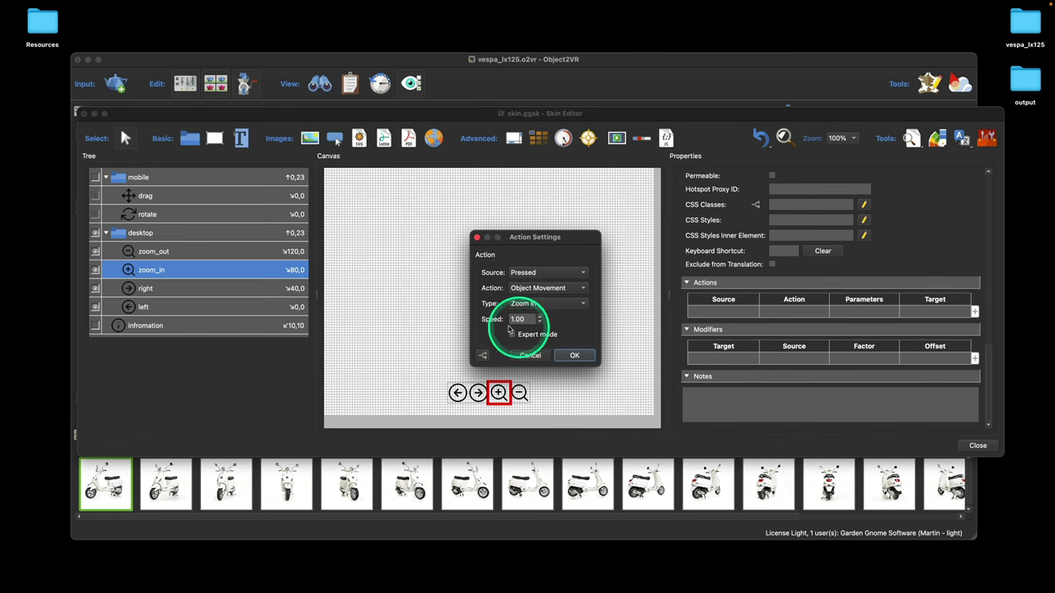
pyautogui.click(575, 355)
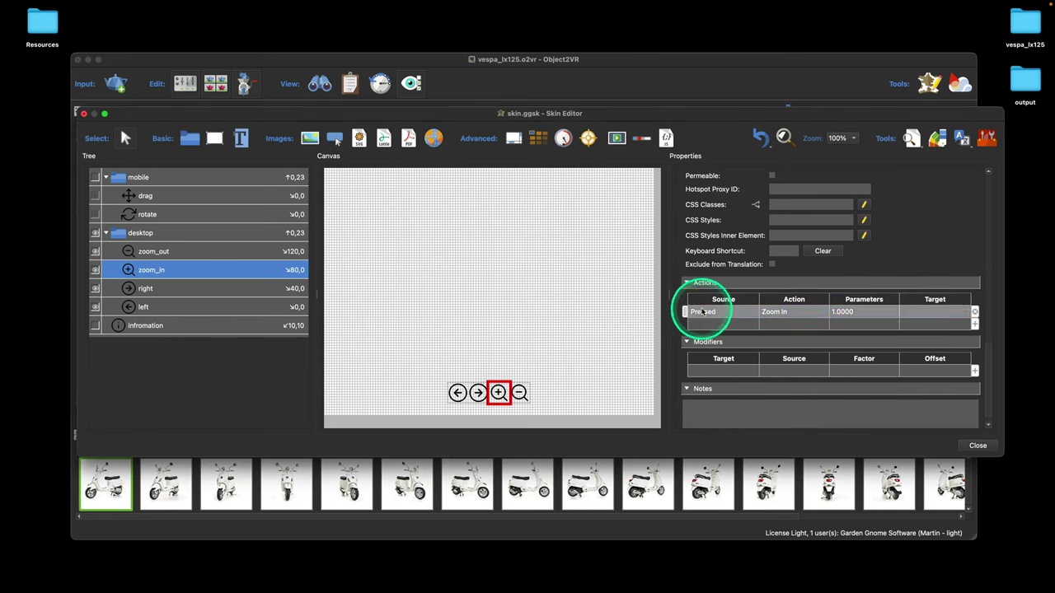
# - Copy the zoom_in icon's Pressed action and paste it onto the zoom_out icon
pyautogui.click(702, 313)
pyautogui.press('super+c')
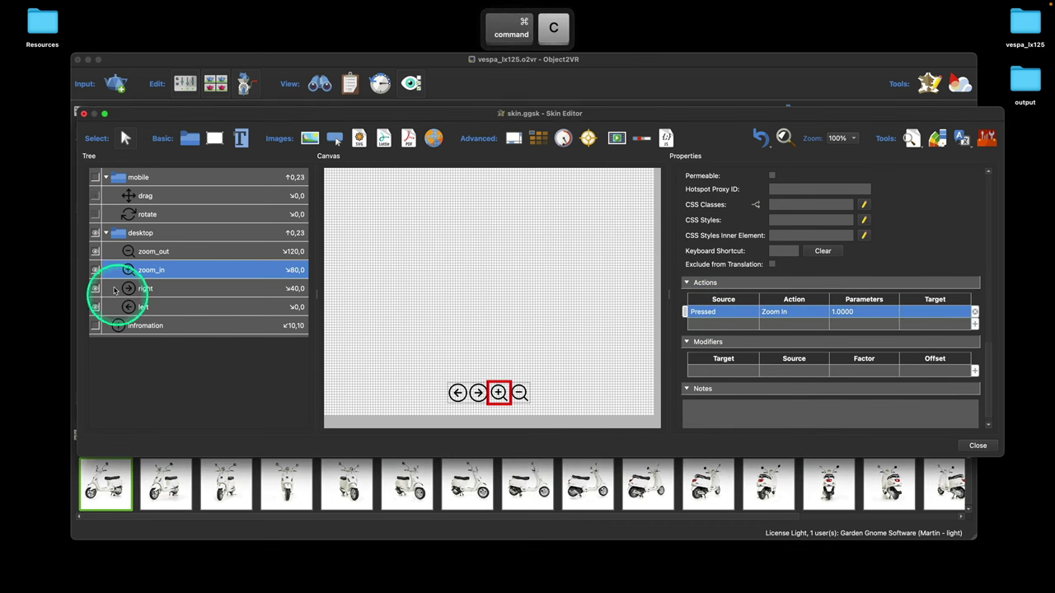
pyautogui.click(169, 255)
pyautogui.press('super+v')
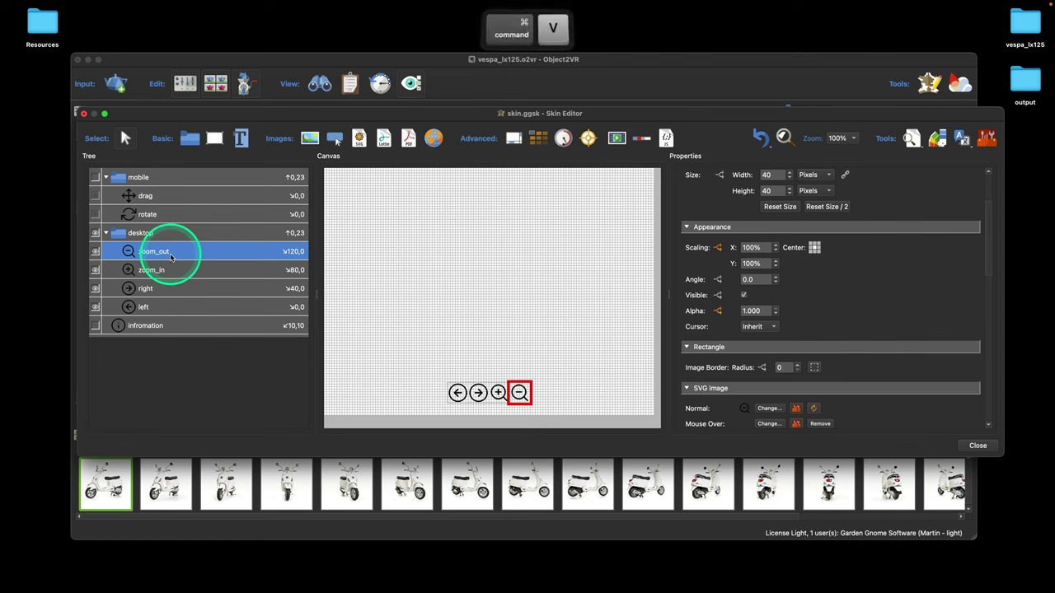
# - Change the type of the zoom_out icon's pasted Object Movement action to Zoom Out
pyautogui.scroll(-10, 926, 370)
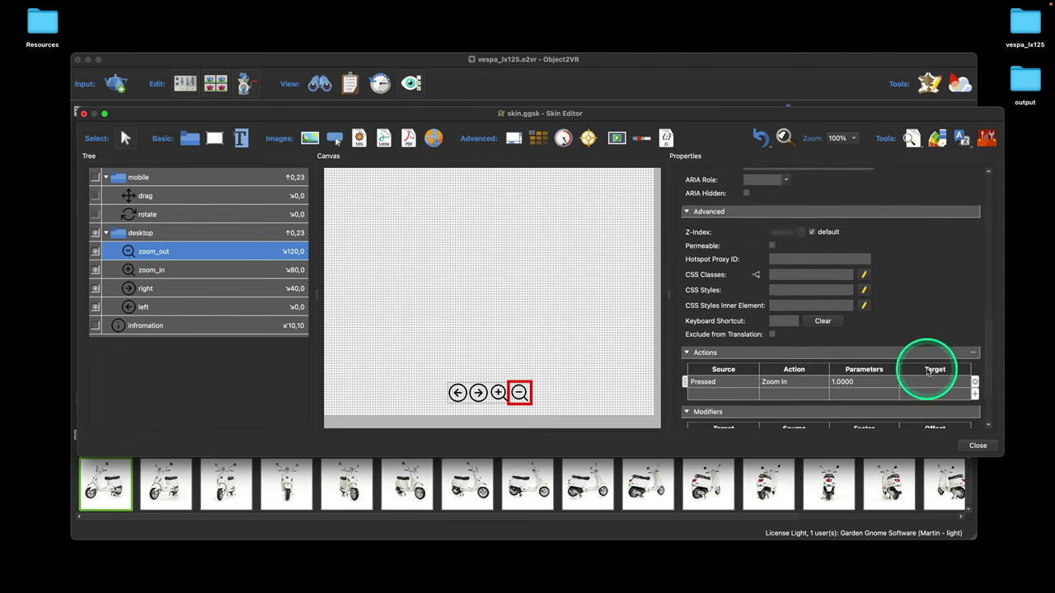
pyautogui.doubleClick(777, 299)
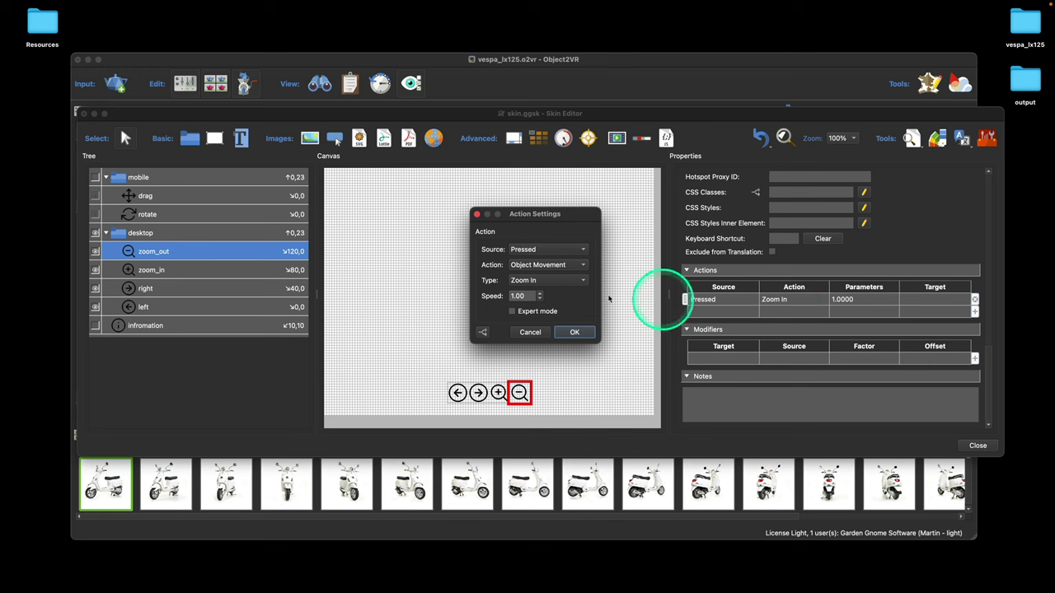
pyautogui.click(537, 281)
pyautogui.click(536, 299)
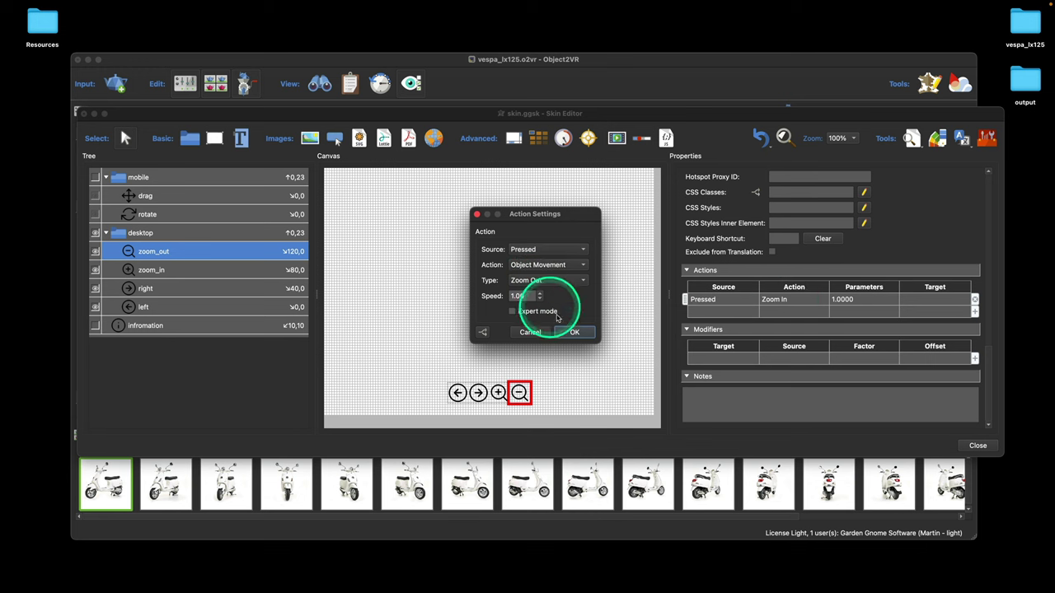
pyautogui.click(573, 332)
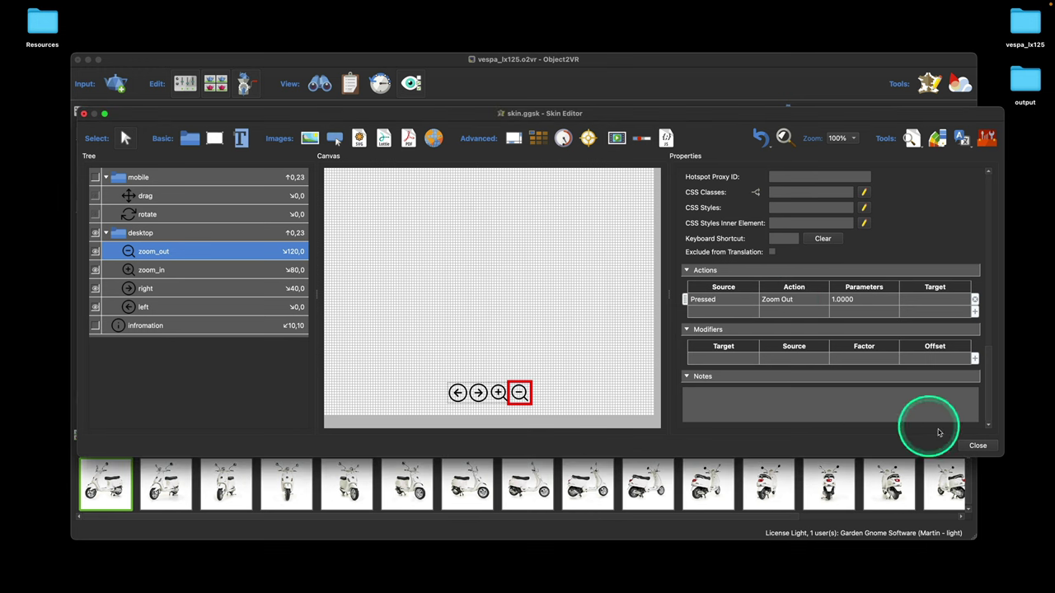
# - Close the Skin Editor and generate the web output to preview the skin in the browser
pyautogui.click(978, 445)
pyautogui.click(538, 213)
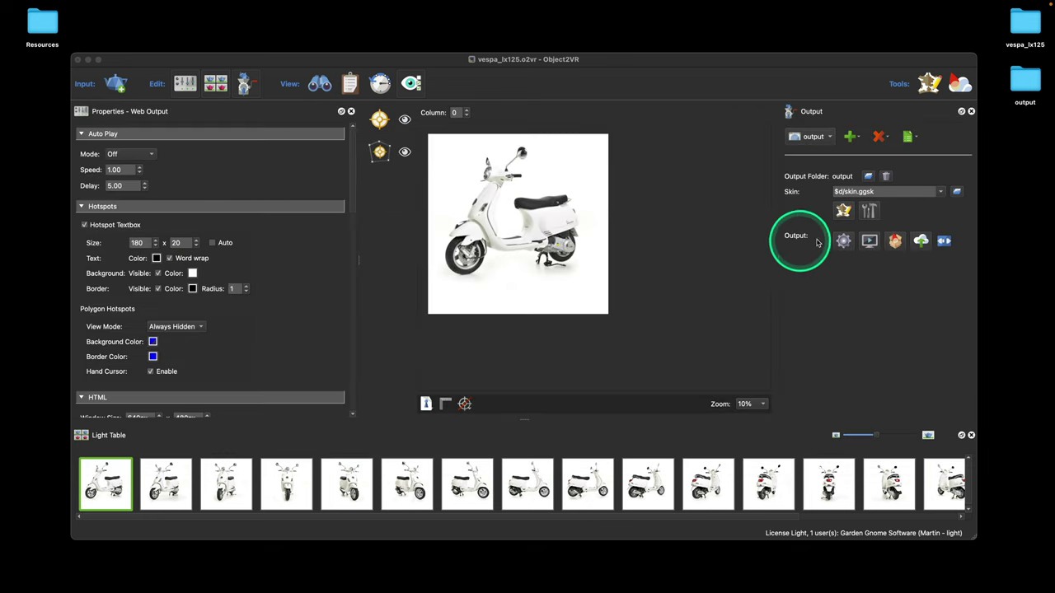
pyautogui.click(843, 240)
pyautogui.click(569, 217)
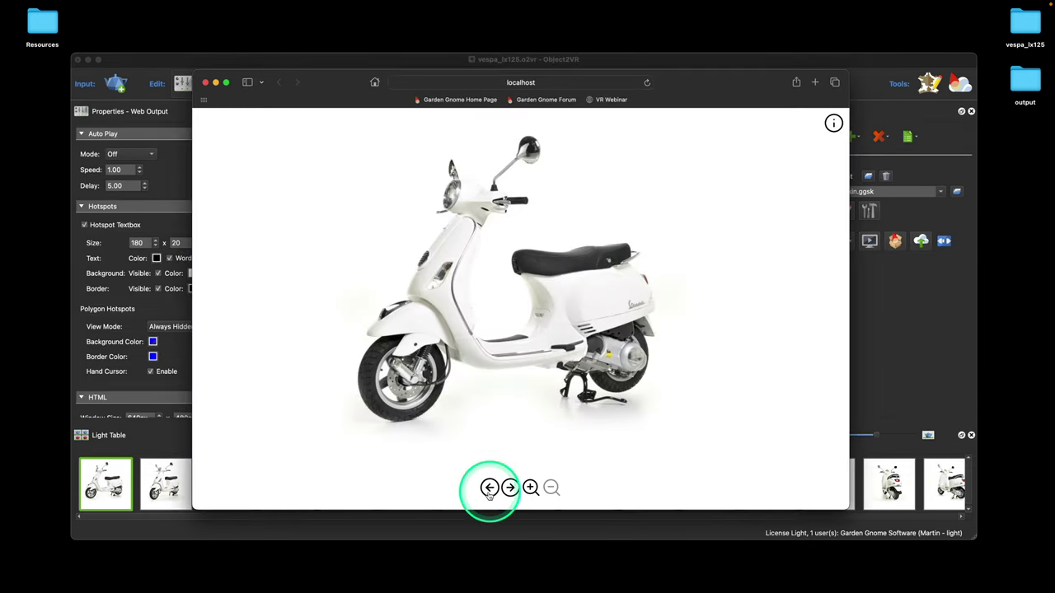
# - Test the left, right, zoom in and zoom out buttons on the scooter in the browser preview
pyautogui.click(489, 488)
pyautogui.click(510, 487)
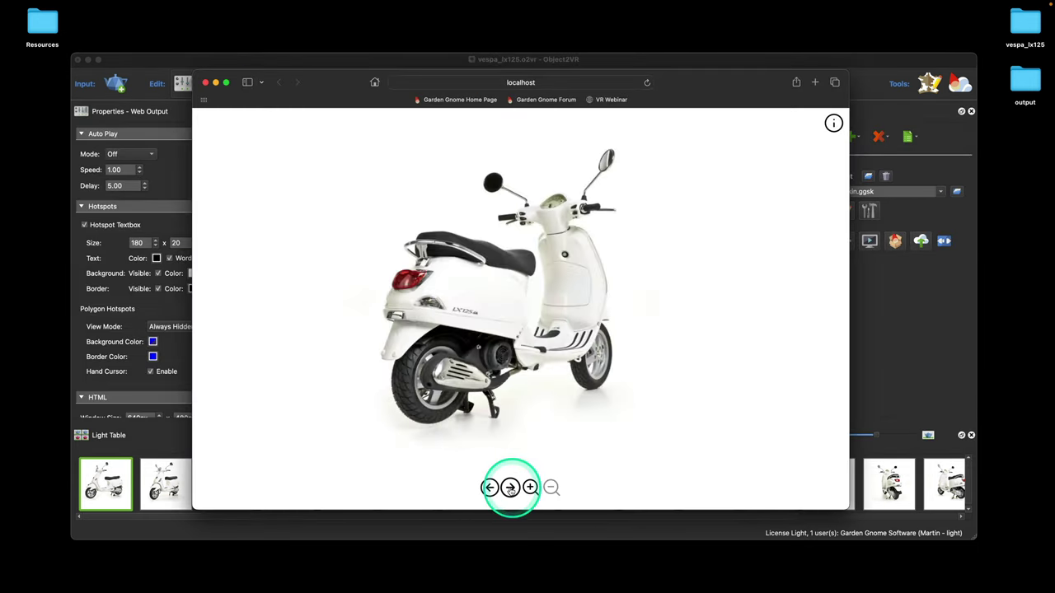
pyautogui.click(530, 487)
pyautogui.moveTo(530, 487); pyautogui.dragTo(549, 488)
# - Rotate the scooter back and forth directly on its image in the browser preview
pyautogui.moveTo(588, 342); pyautogui.dragTo(501, 356)
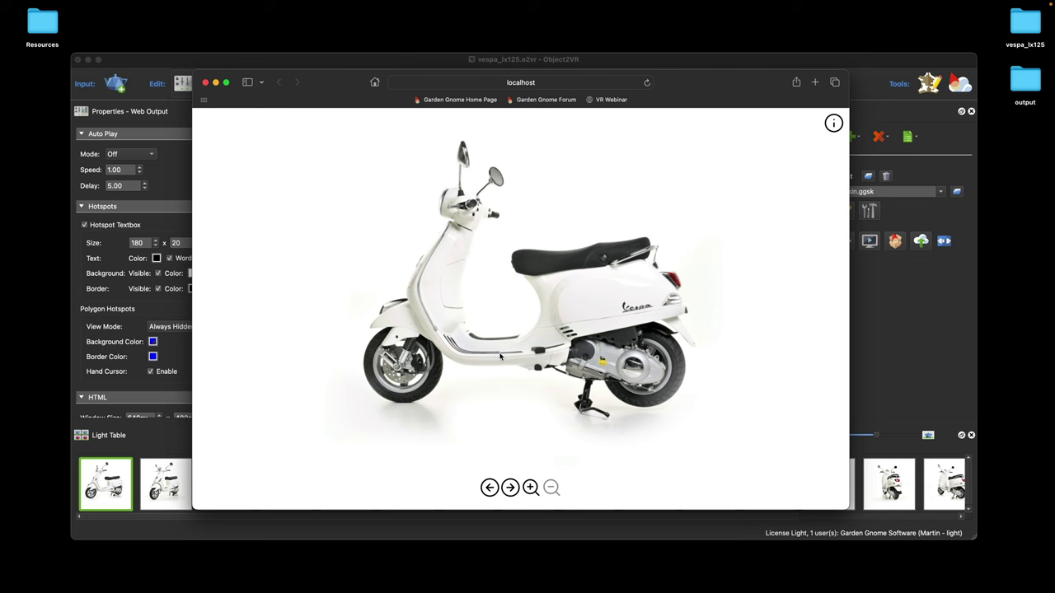
pyautogui.click(515, 354)
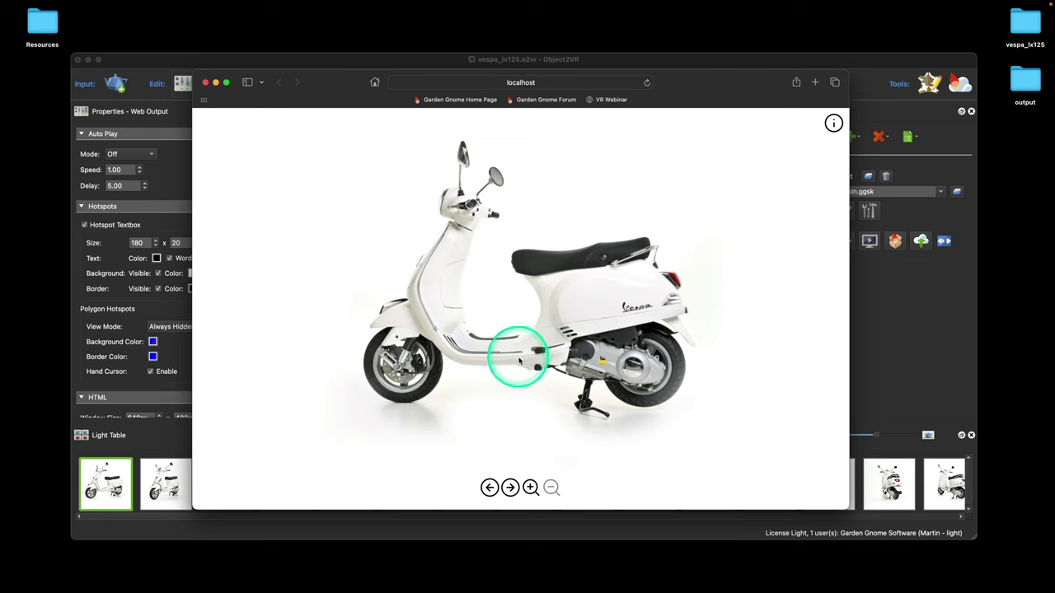
pyautogui.moveTo(519, 360)
pyautogui.mouseDown()
pyautogui.moveTo(558, 346)
pyautogui.moveTo(536, 348)
pyautogui.mouseUp()
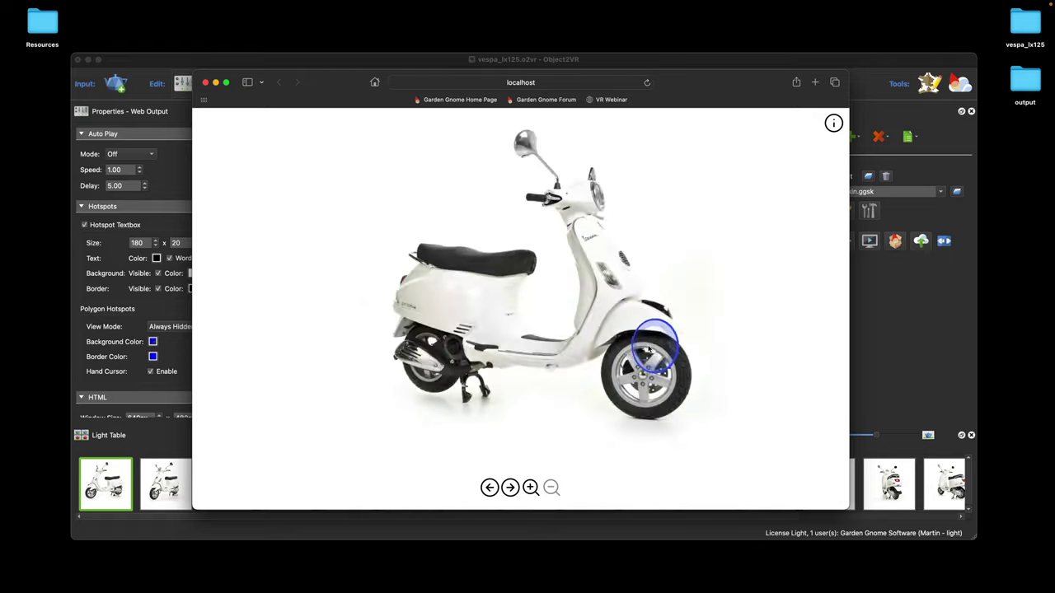
pyautogui.moveTo(649, 350); pyautogui.dragTo(521, 265)
# - Zoom in on the scooter's engine and rear wheel, and test the right and left rotation buttons at that magnification
pyautogui.scroll(5, 555, 348)
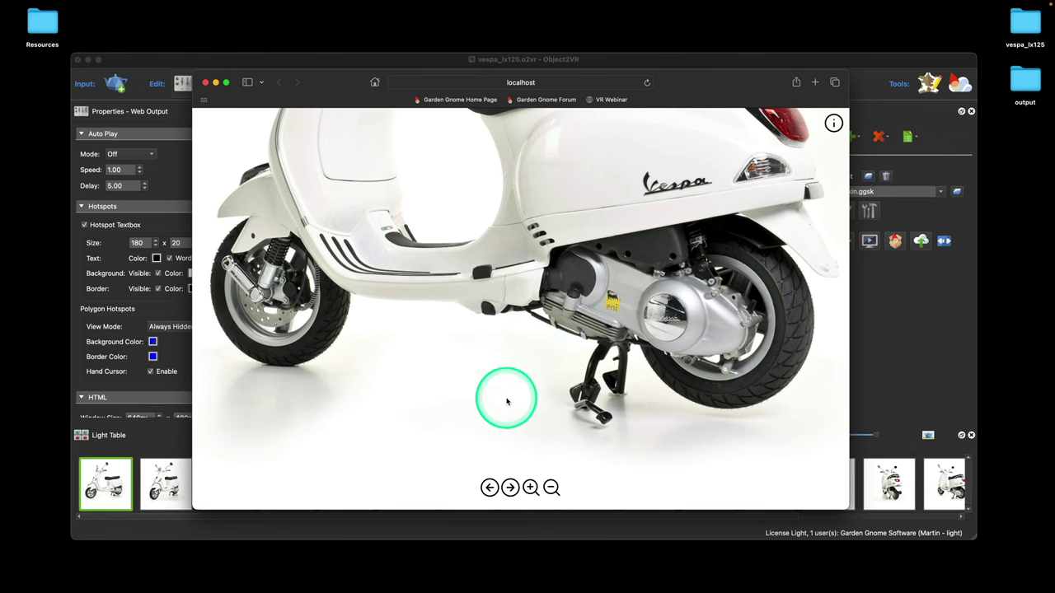
pyautogui.scroll(5, 577, 329)
pyautogui.moveTo(674, 318); pyautogui.dragTo(553, 349)
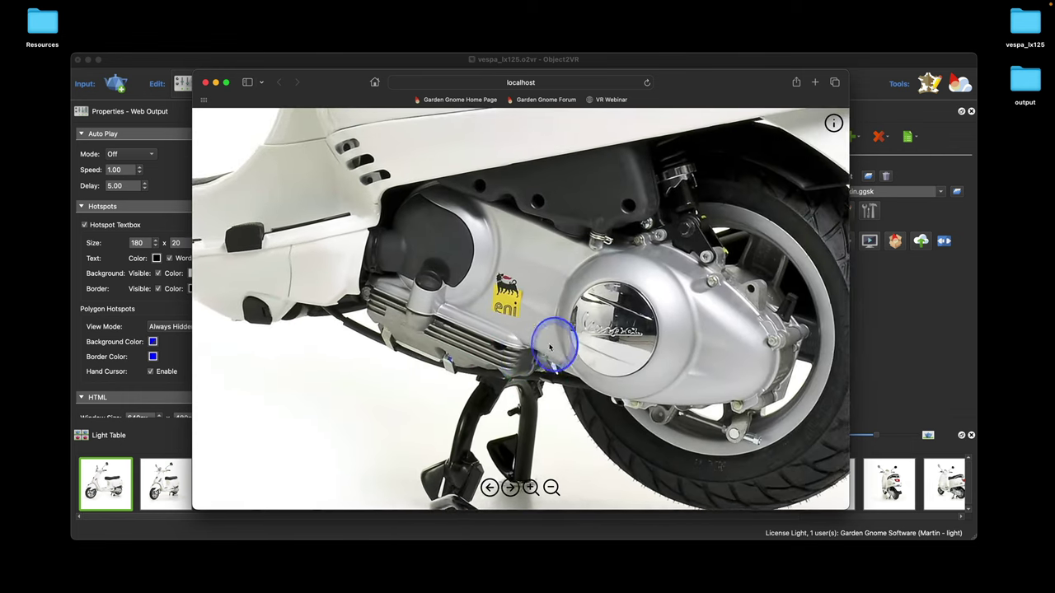
pyautogui.click(509, 487)
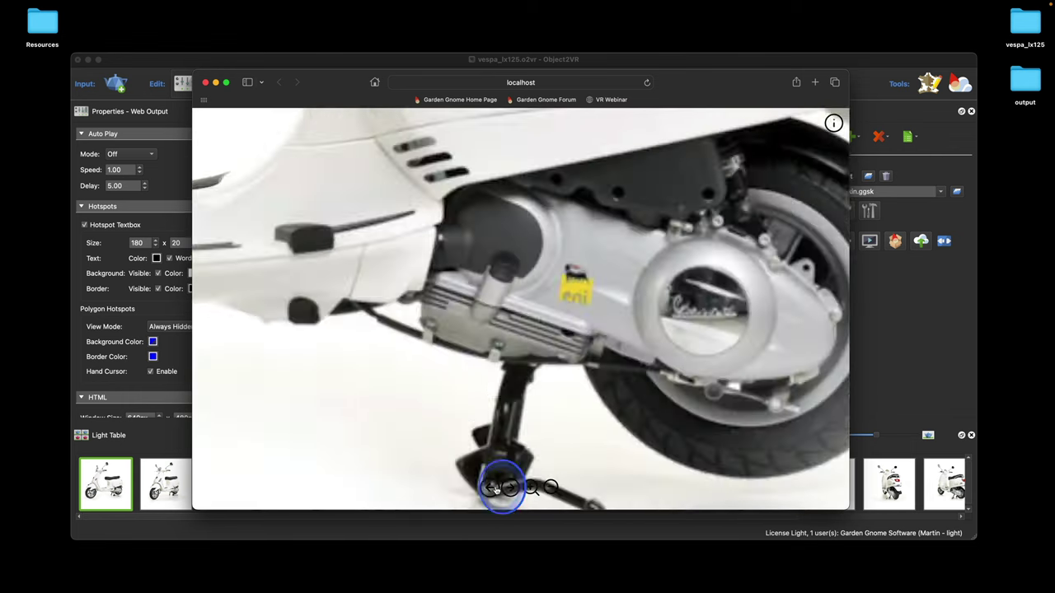
pyautogui.click(509, 487)
pyautogui.click(510, 487)
pyautogui.click(490, 487)
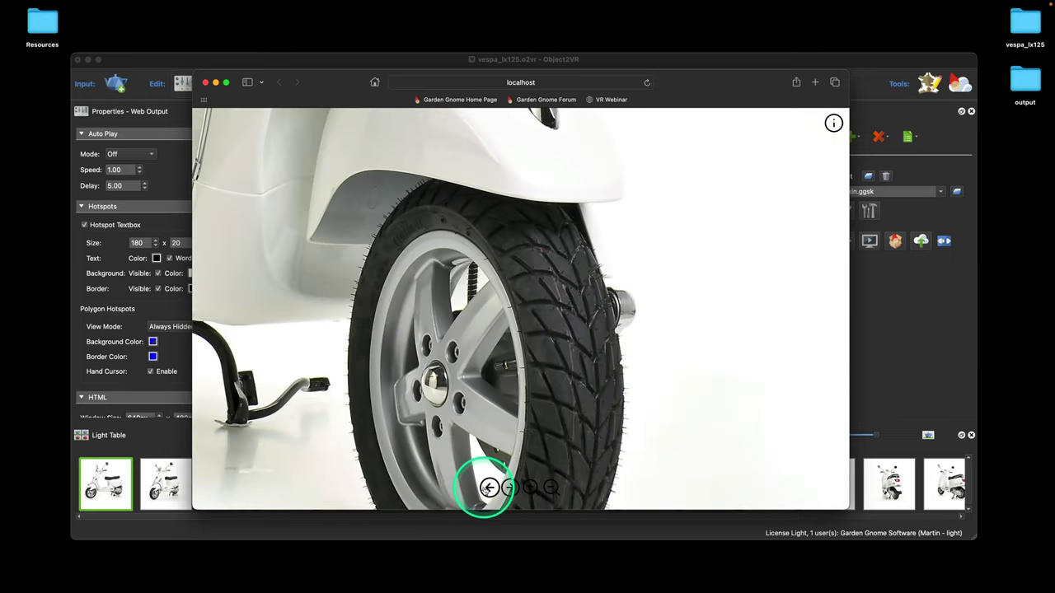
# - Close the browser preview and reopen the skin in the Skin Editor
pyautogui.click(212, 88)
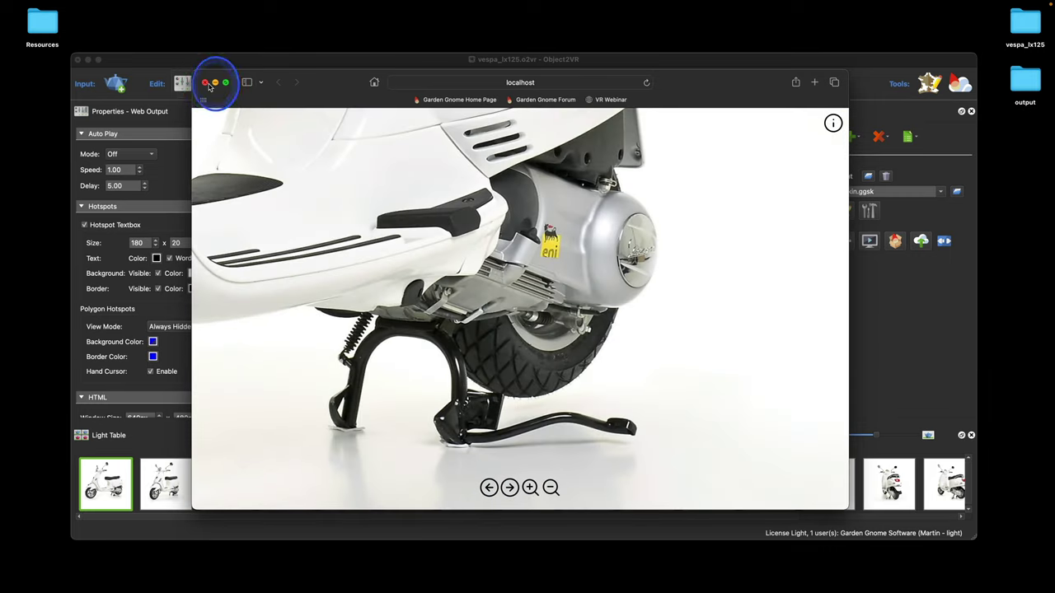
pyautogui.click(205, 83)
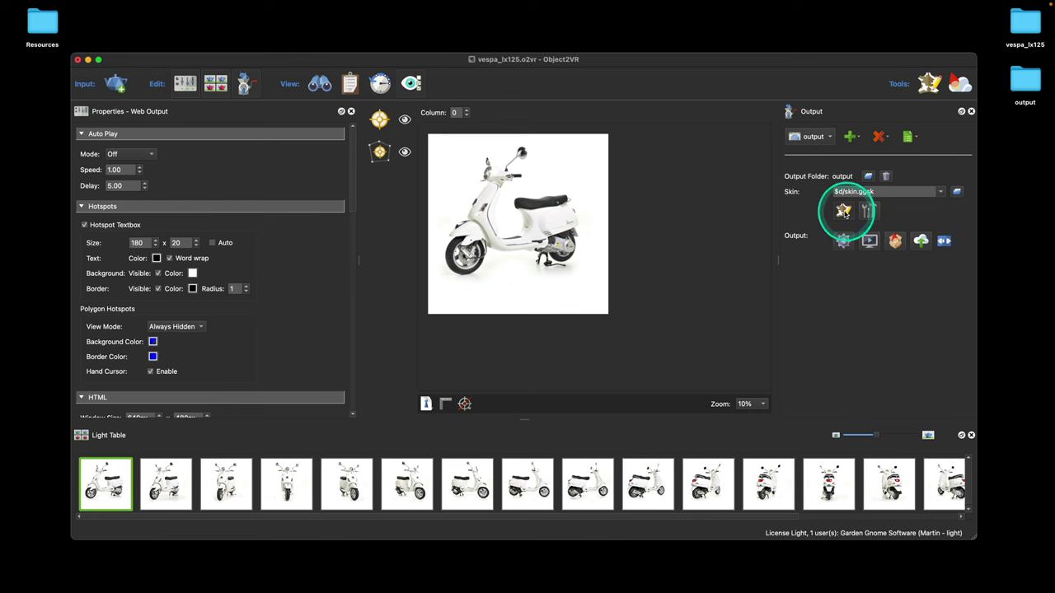
pyautogui.click(842, 210)
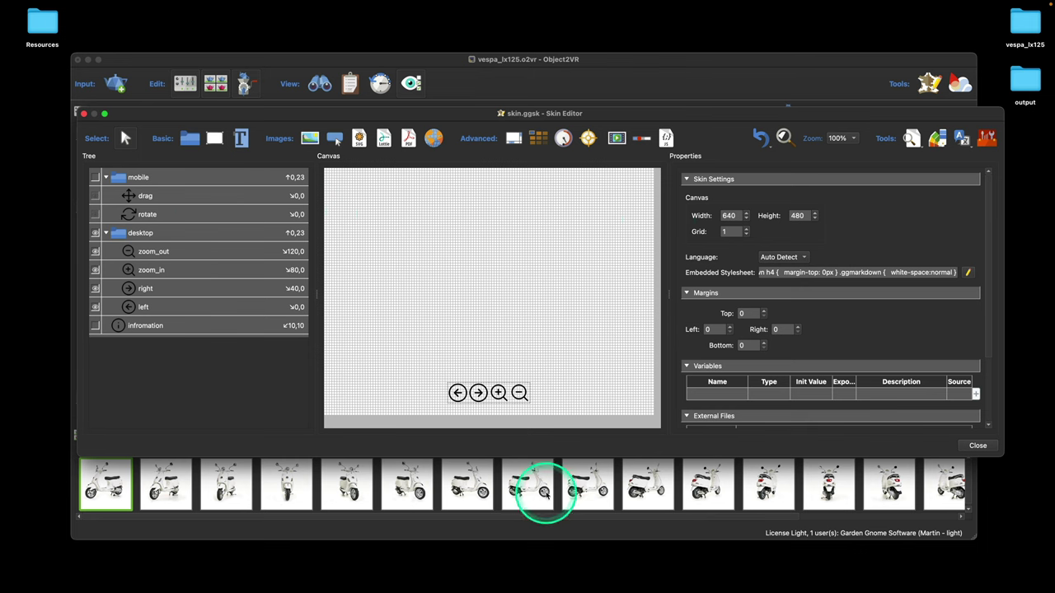
# - Switch to Safari, load the Garden Gnome home page and open its Webinars documentation page
pyautogui.moveTo(487, 587)
pyautogui.click(455, 561)
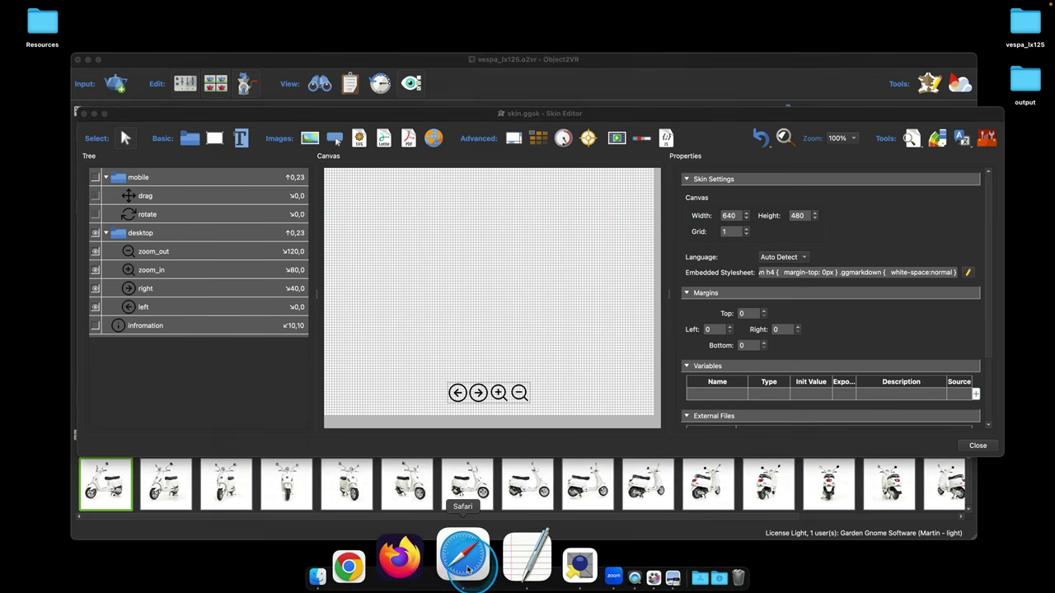
pyautogui.click(366, 217)
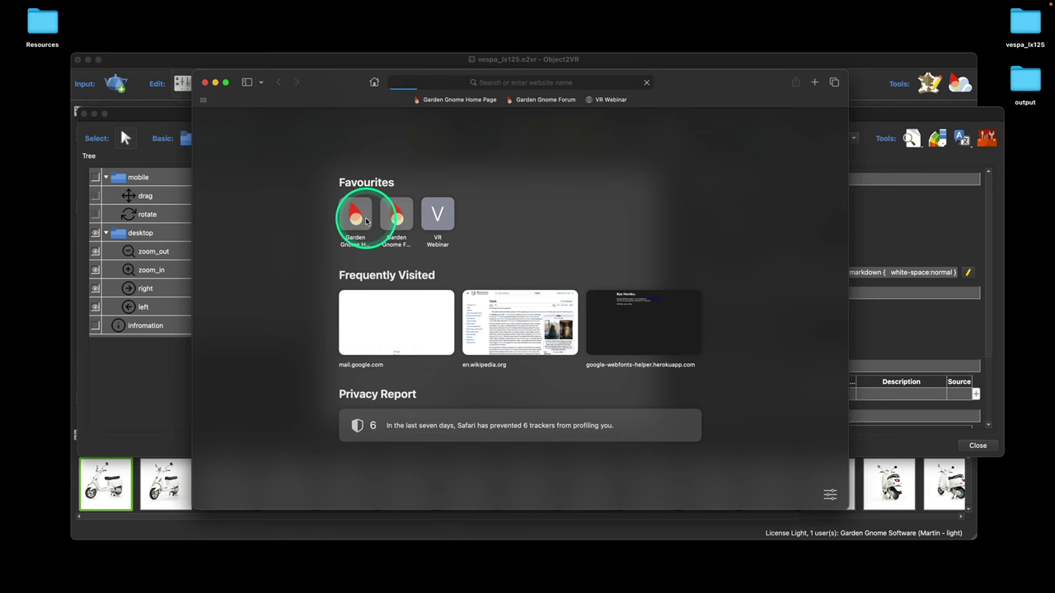
pyautogui.moveTo(678, 81); pyautogui.dragTo(673, 41)
pyautogui.moveTo(602, 86)
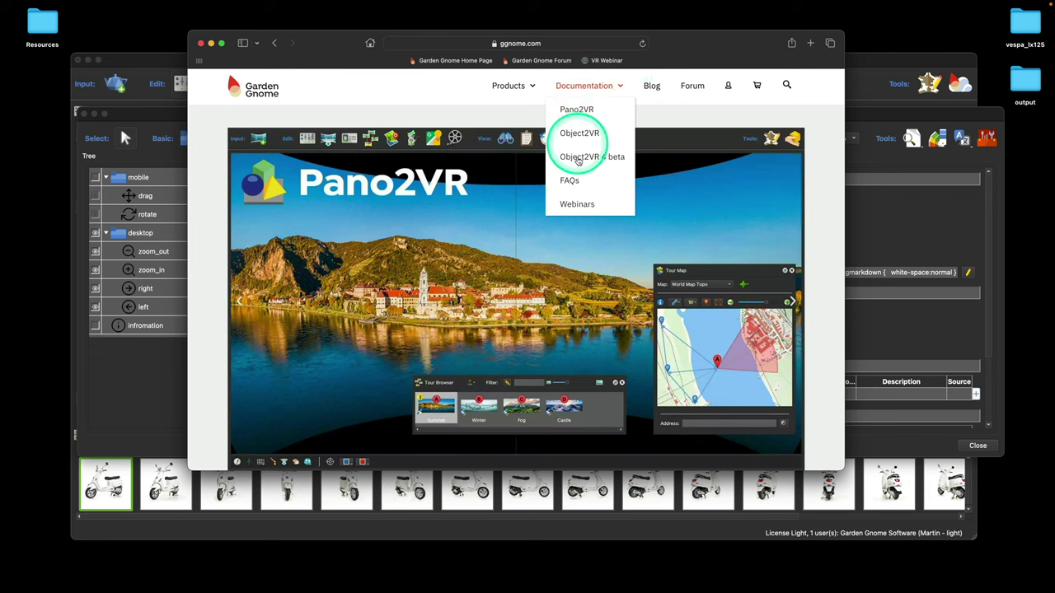
pyautogui.click(583, 205)
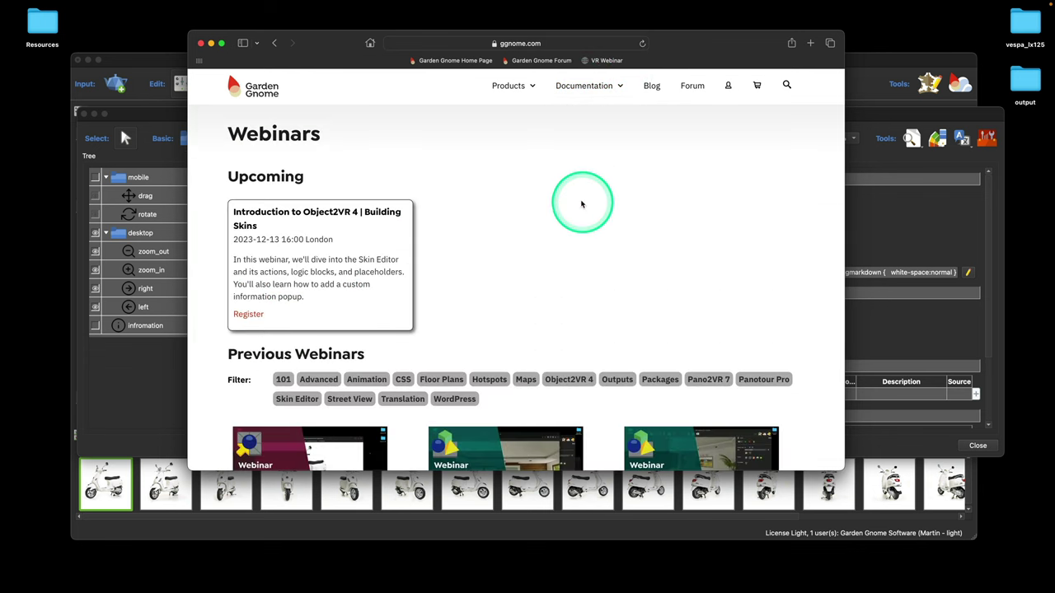
# - Look through the previous webinars for the Introduction to Object2VR 4 entry
pyautogui.scroll(-3, 551, 244)
pyautogui.scroll(-2, 551, 244)
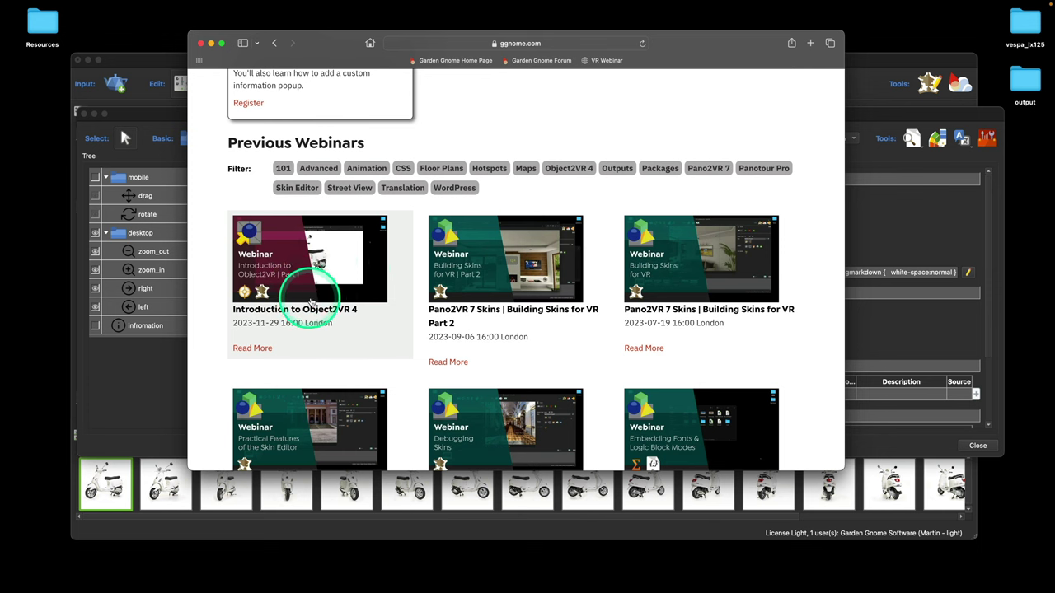
pyautogui.scroll(2, 320, 290)
pyautogui.scroll(1, 324, 290)
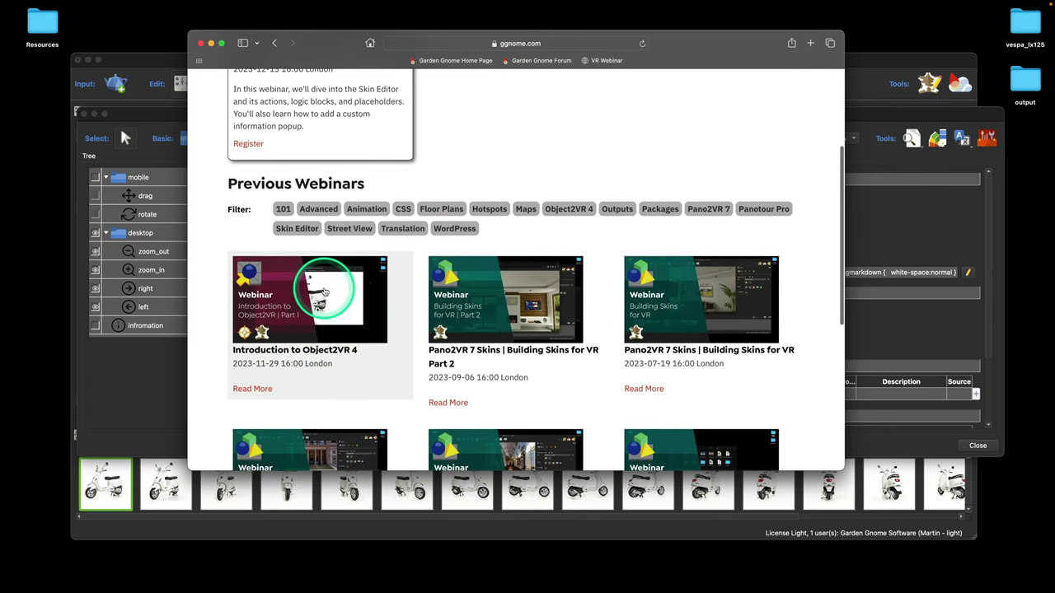
# - Open the Introduction to Object2VR 4 webinar page and rotate the scooter in its embedded project
pyautogui.click(324, 290)
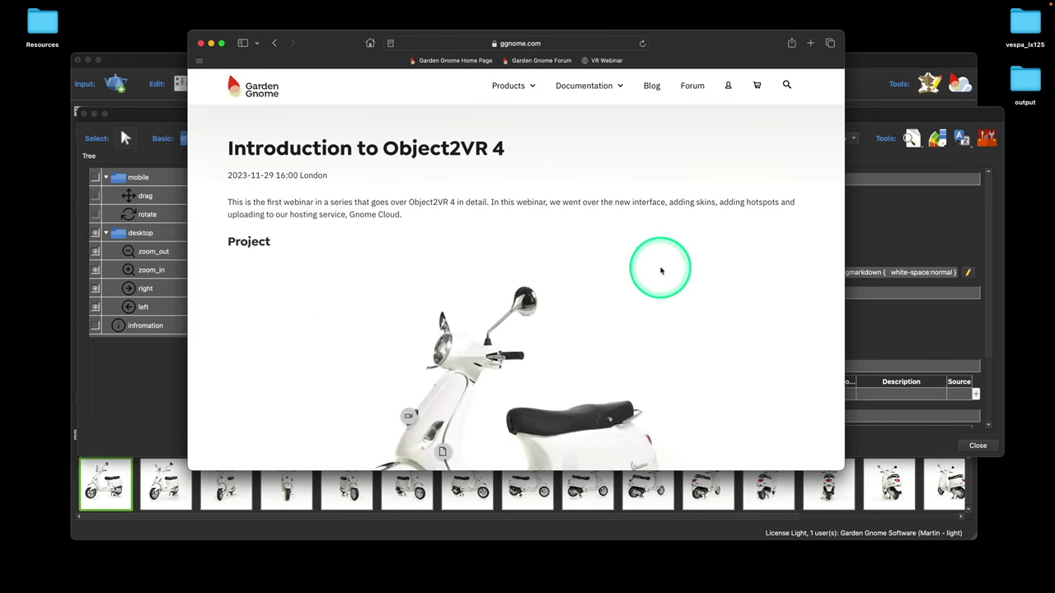
pyautogui.scroll(-5, 819, 292)
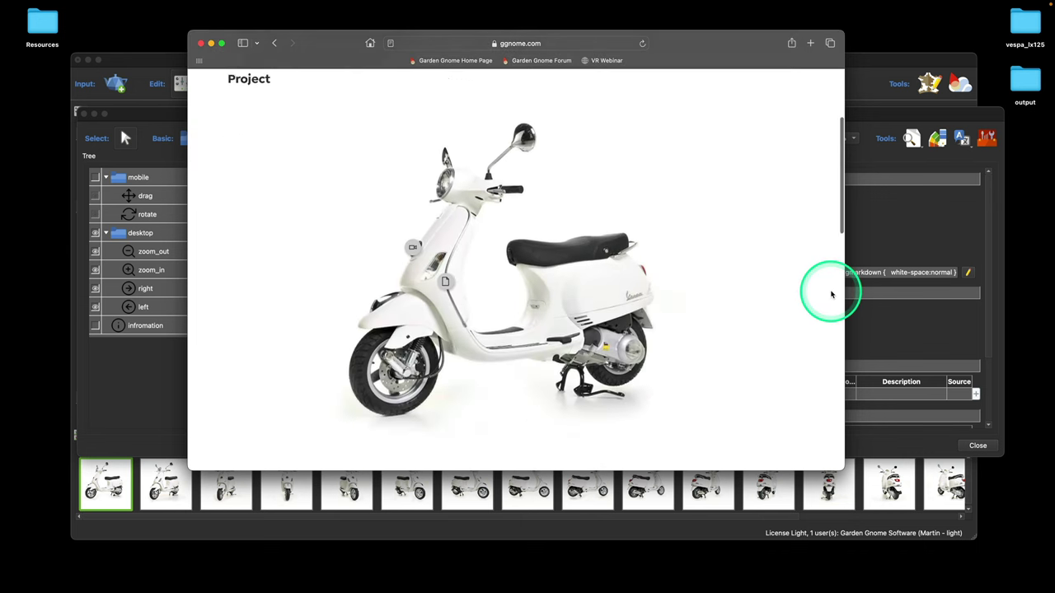
pyautogui.moveTo(608, 278); pyautogui.dragTo(414, 240)
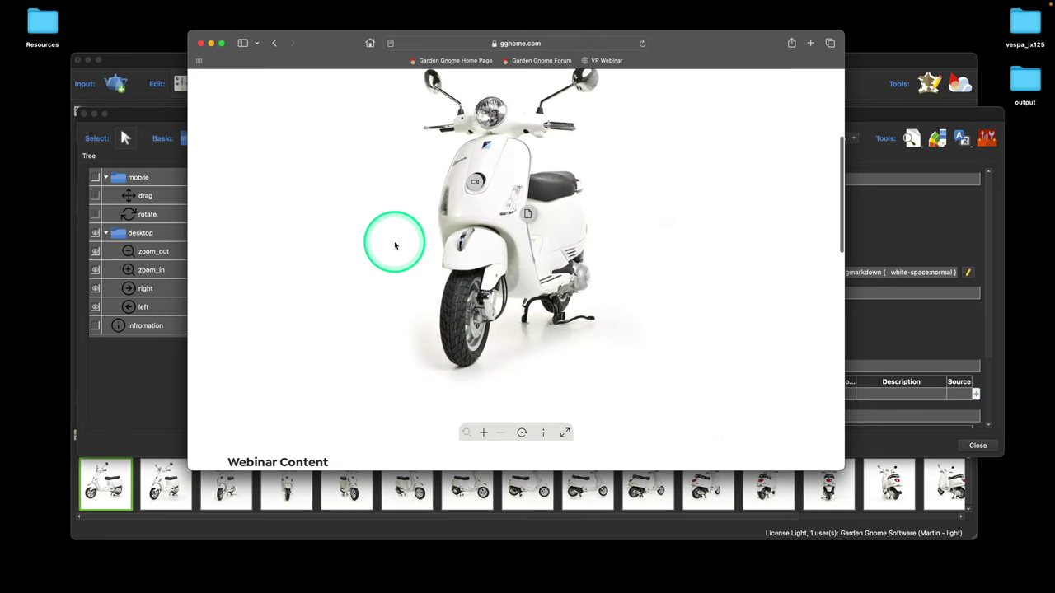
pyautogui.moveTo(517, 253); pyautogui.dragTo(501, 246)
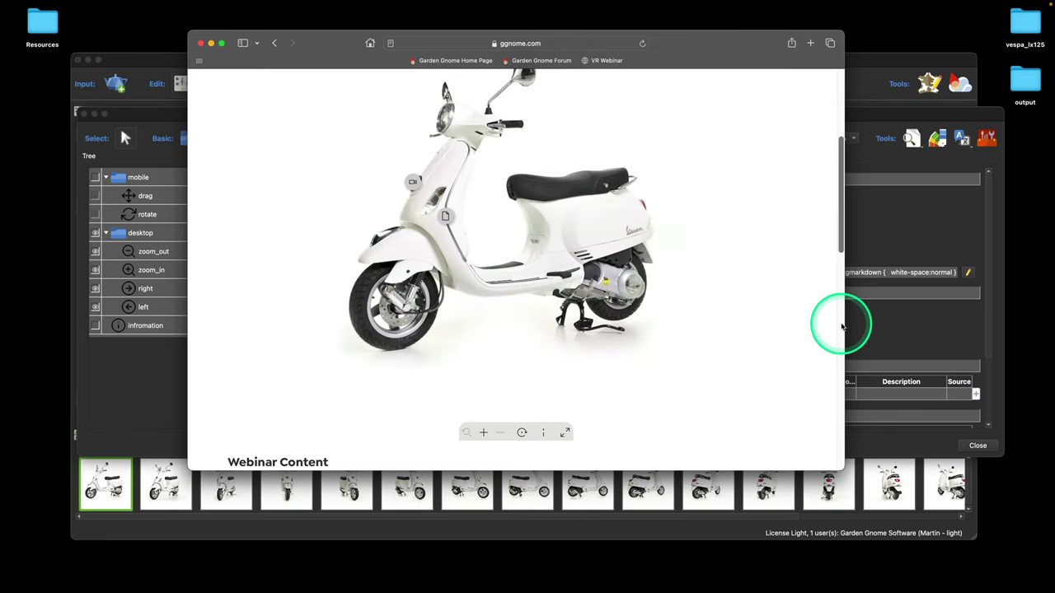
pyautogui.scroll(2, 840, 328)
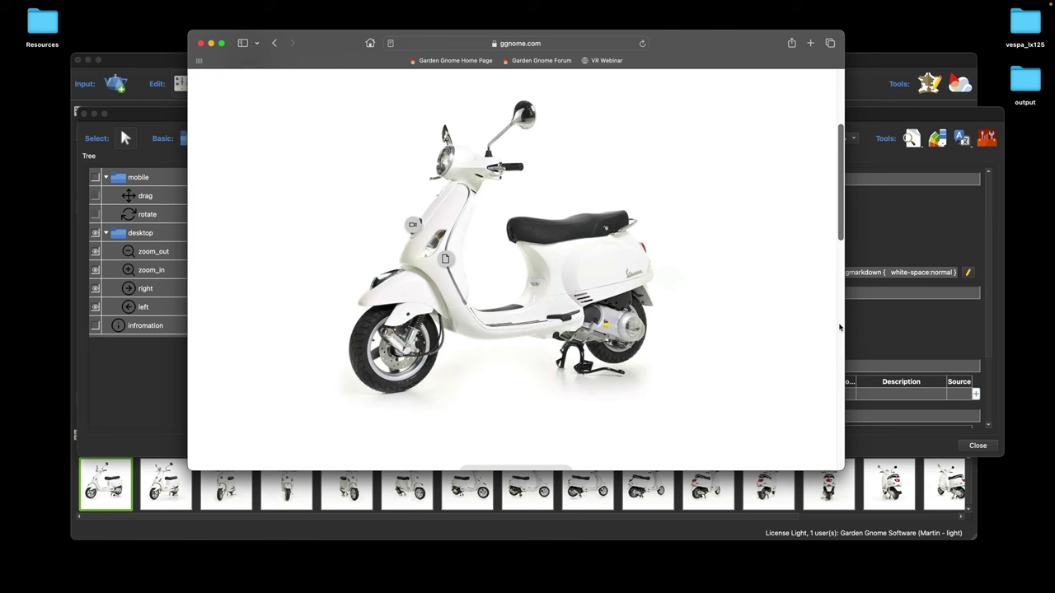
# - Look through the webinar's content list and video, and close the browser window to return to the Skin Editor
pyautogui.scroll(-10, 840, 327)
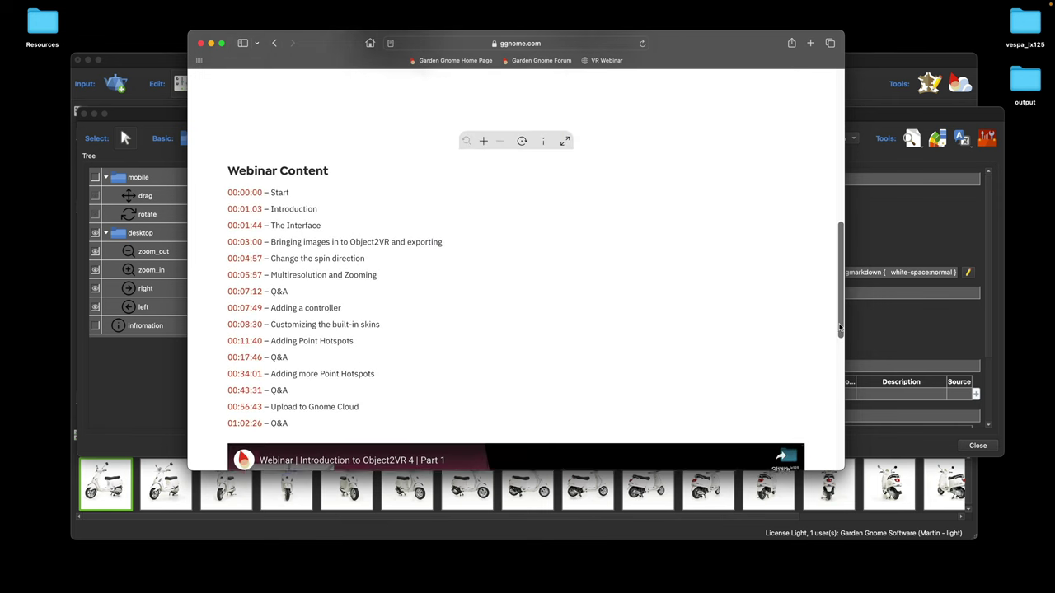
pyautogui.scroll(1, 840, 327)
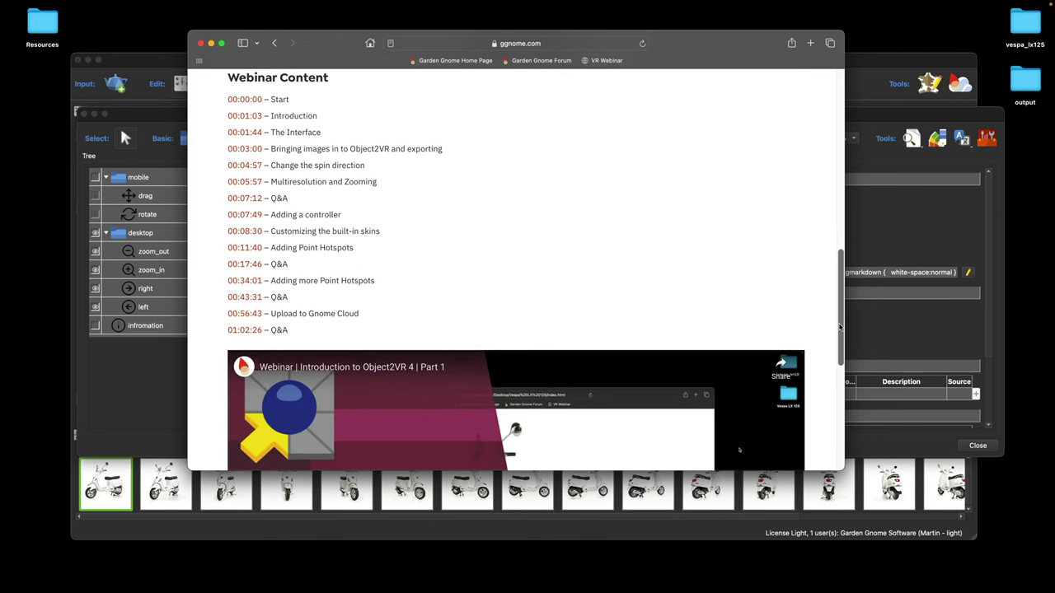
pyautogui.scroll(-1, 840, 327)
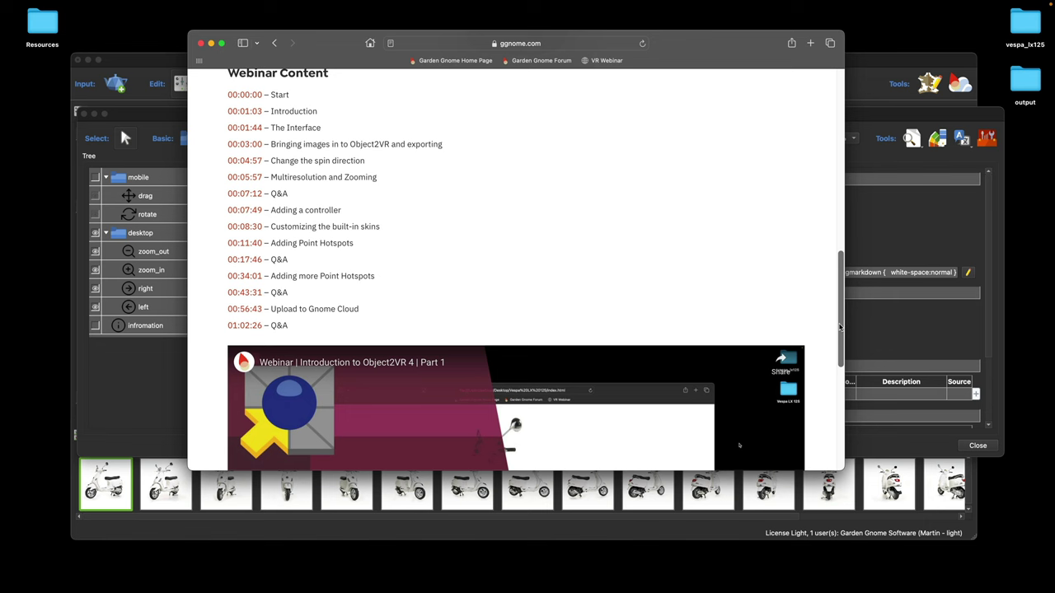
pyautogui.scroll(-5, 840, 327)
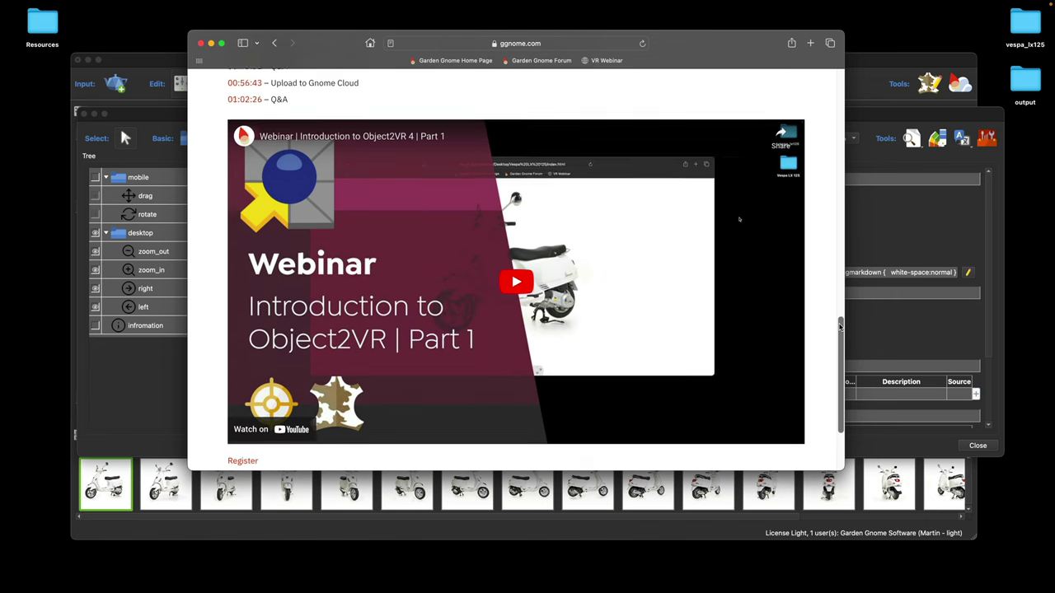
pyautogui.scroll(10, 839, 327)
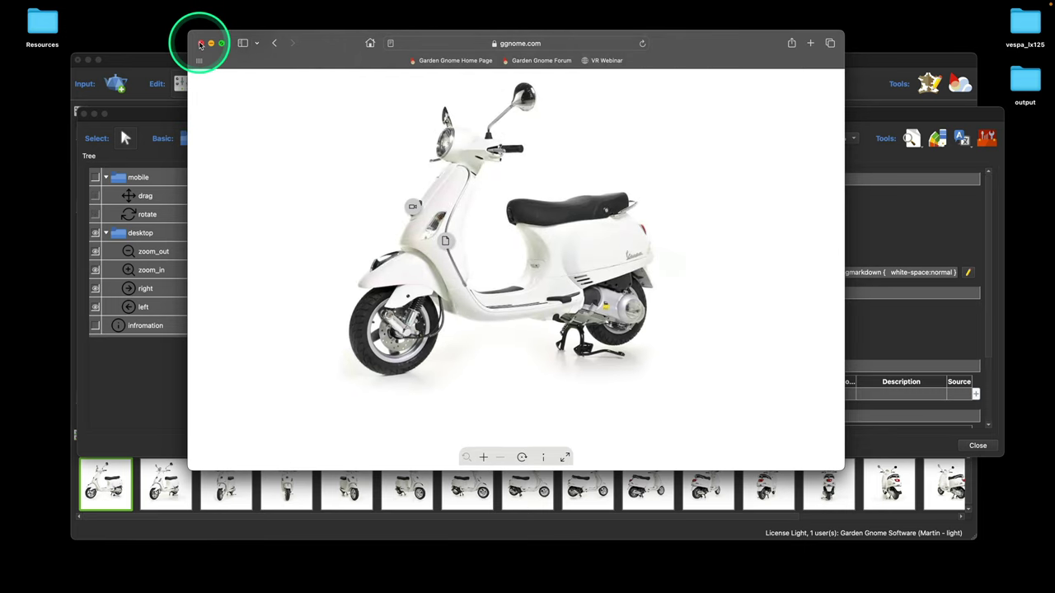
pyautogui.click(199, 44)
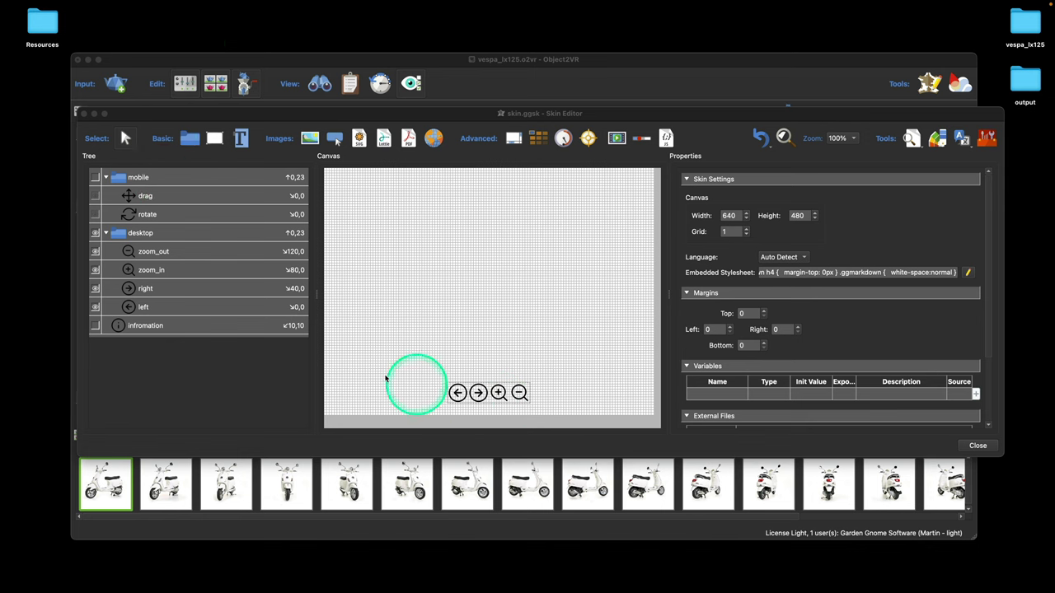
# - Collapse the desktop container and hide it on the canvas, and check the skin in the live preview
pyautogui.click(105, 232)
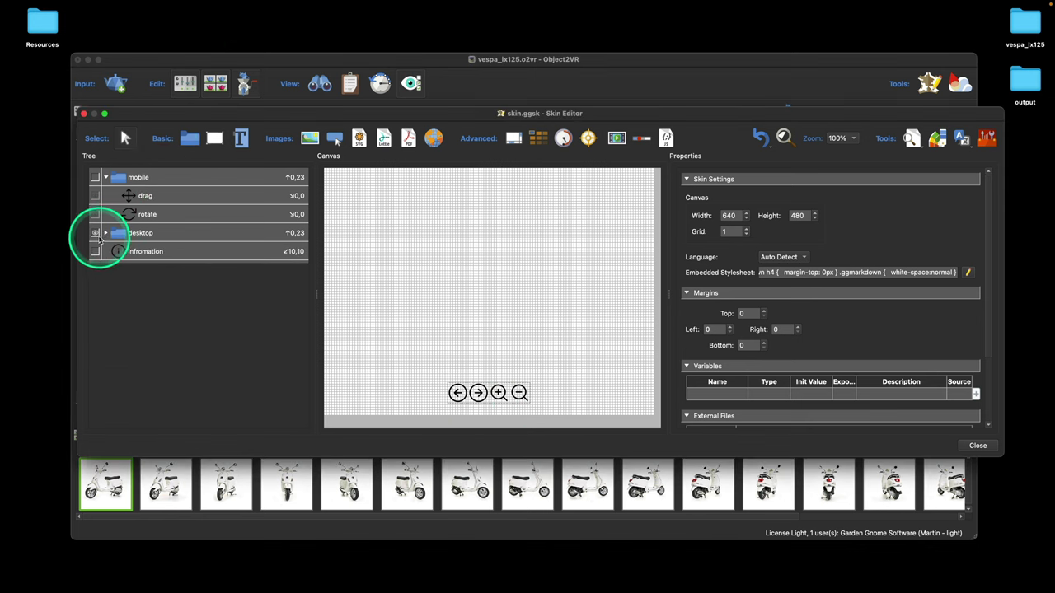
pyautogui.click(97, 235)
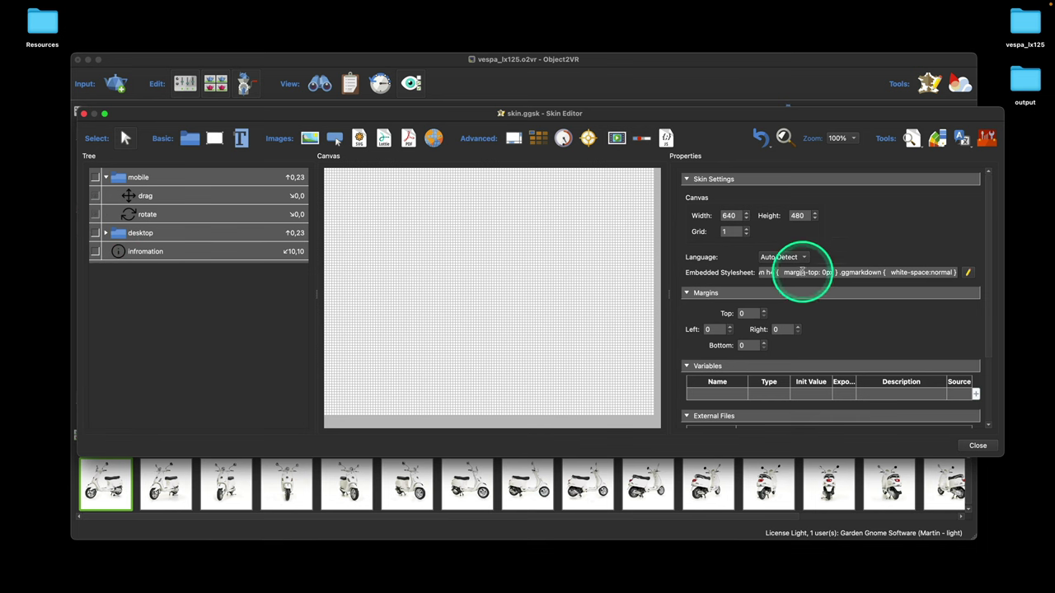
pyautogui.click(910, 139)
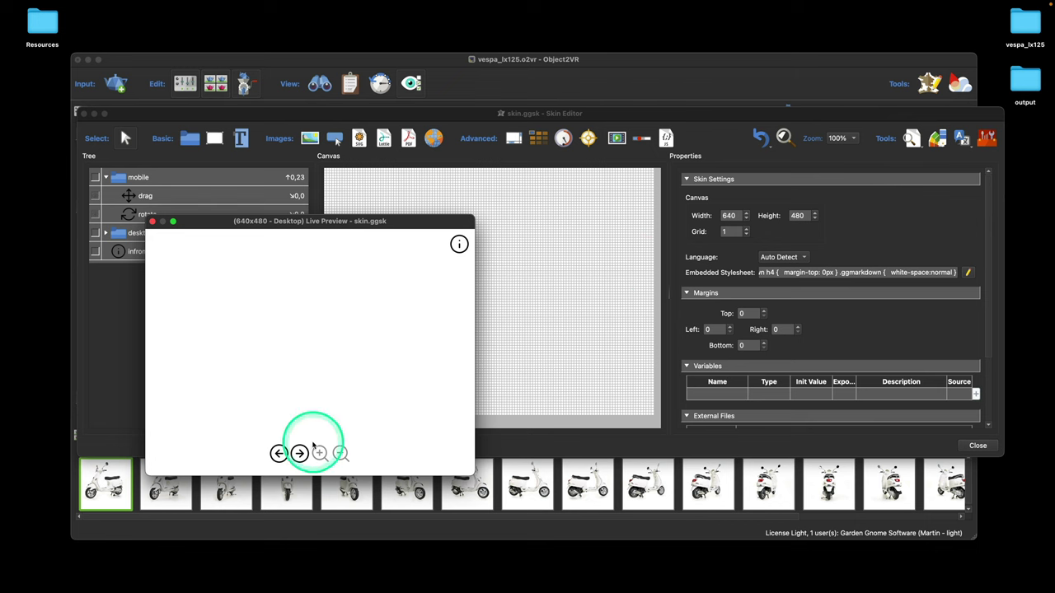
pyautogui.click(152, 222)
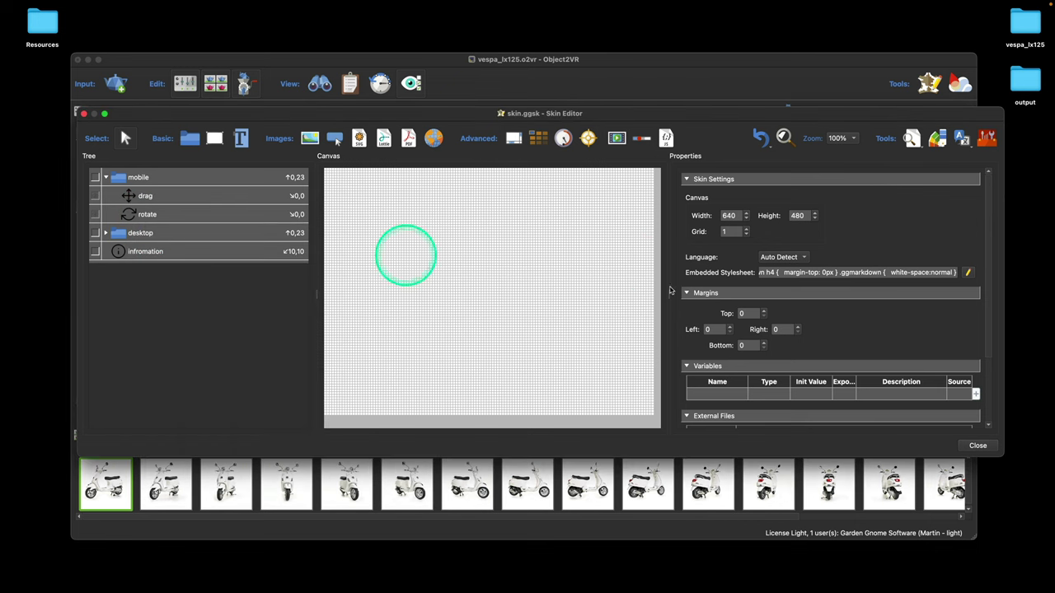
# - Select the desktop container and show its Appearance properties
pyautogui.scroll(-5, 865, 313)
pyautogui.click(146, 233)
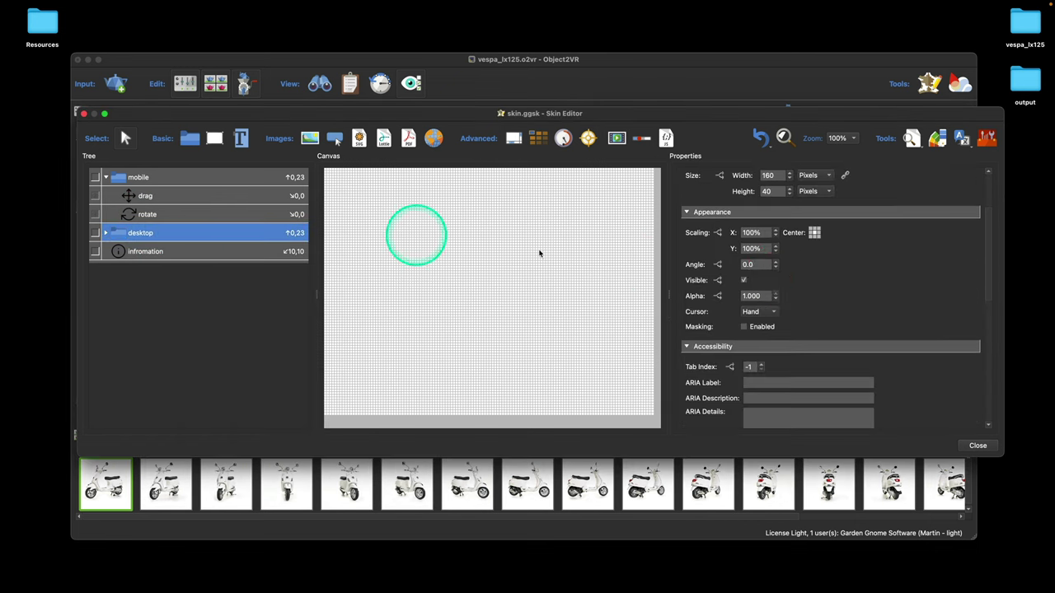
# - Turn off the desktop container's initial visibility and show the mobile container's elements on the canvas
pyautogui.scroll(-1, 830, 314)
pyautogui.click(744, 260)
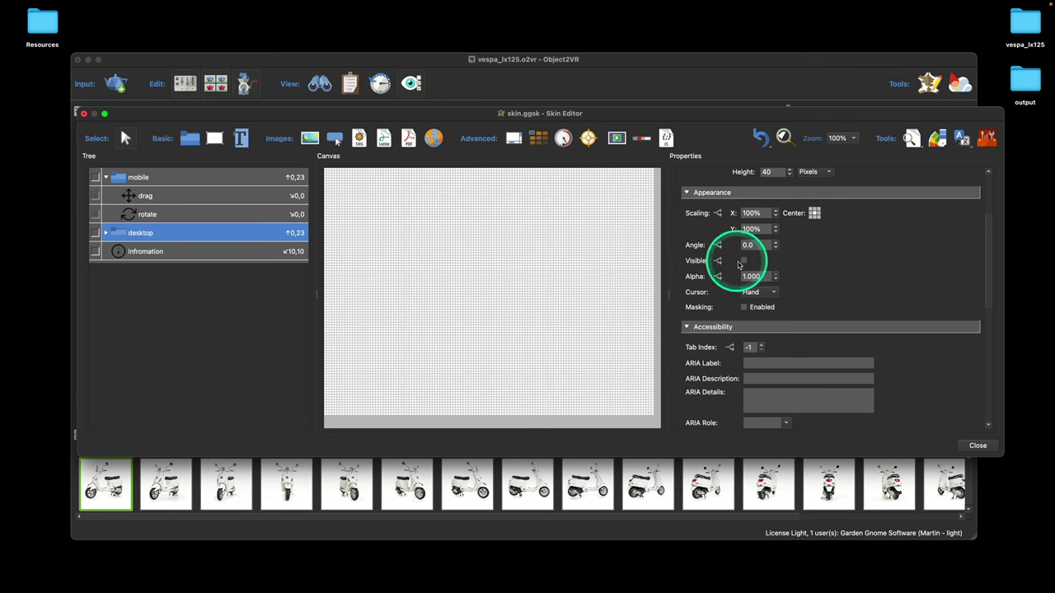
pyautogui.click(94, 178)
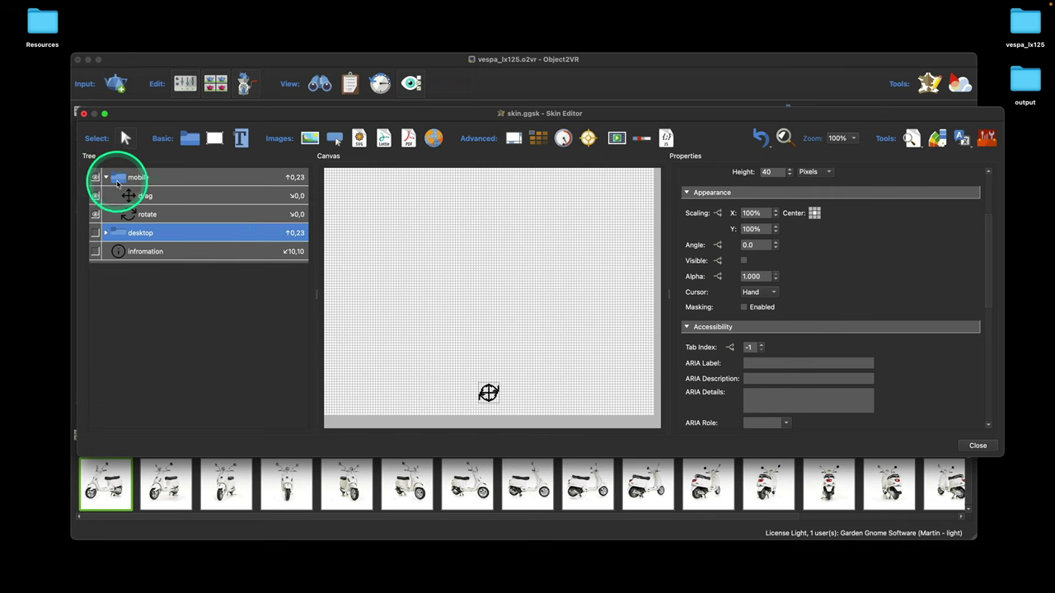
pyautogui.click(744, 261)
pyautogui.click(905, 142)
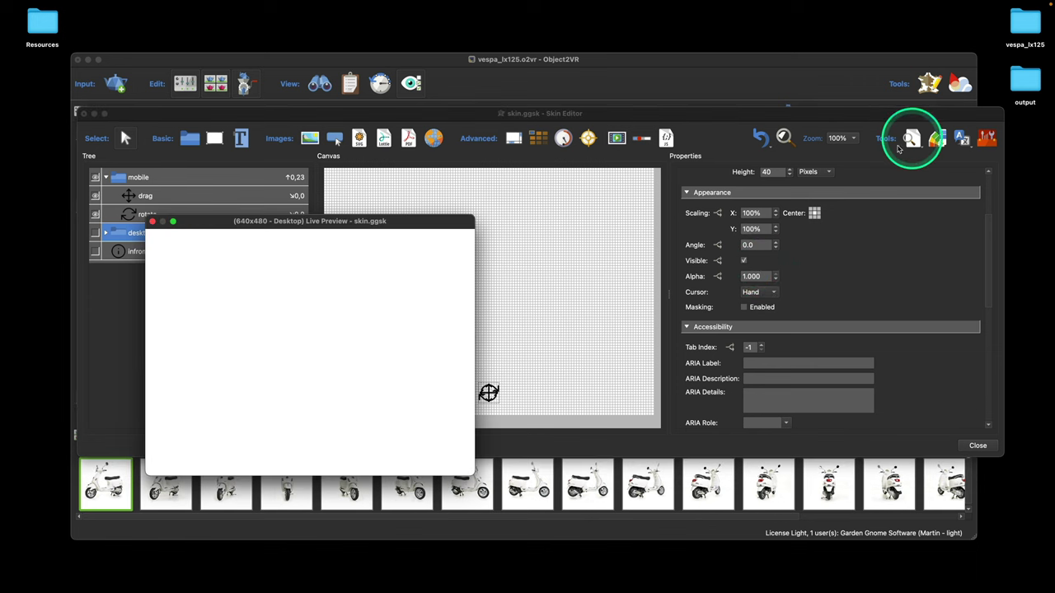
pyautogui.click(154, 223)
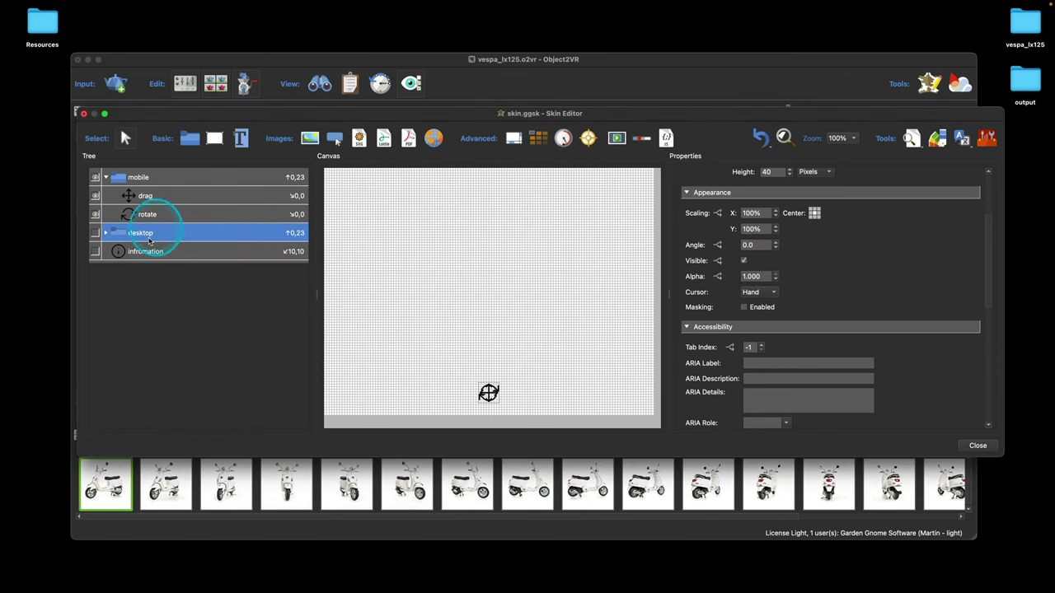
pyautogui.click(140, 232)
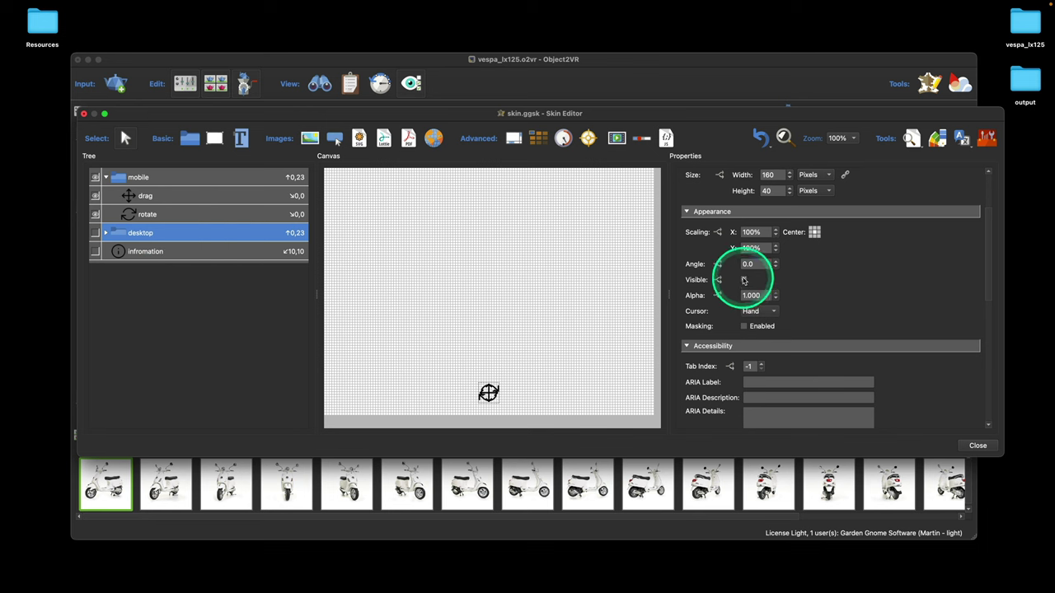
# - Make the mobile container visible by default and check the skin in the live preview
pyautogui.click(139, 177)
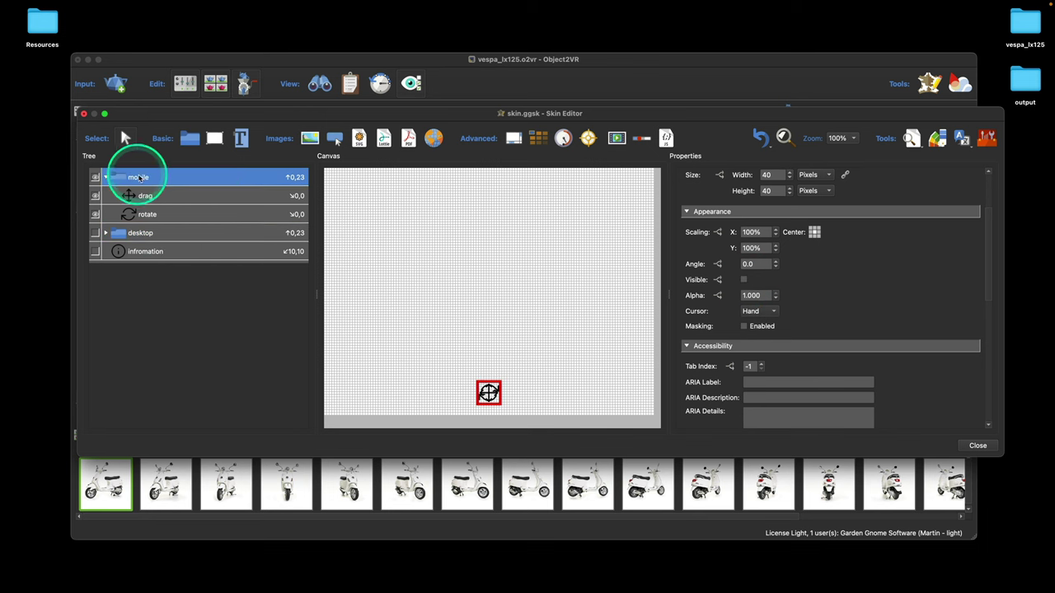
pyautogui.click(743, 279)
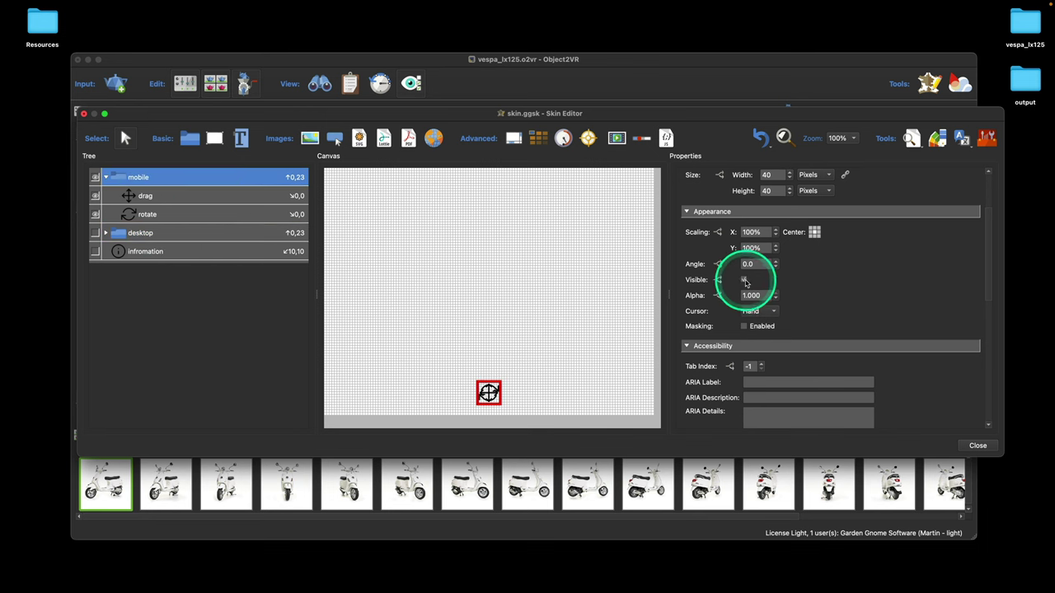
pyautogui.click(911, 137)
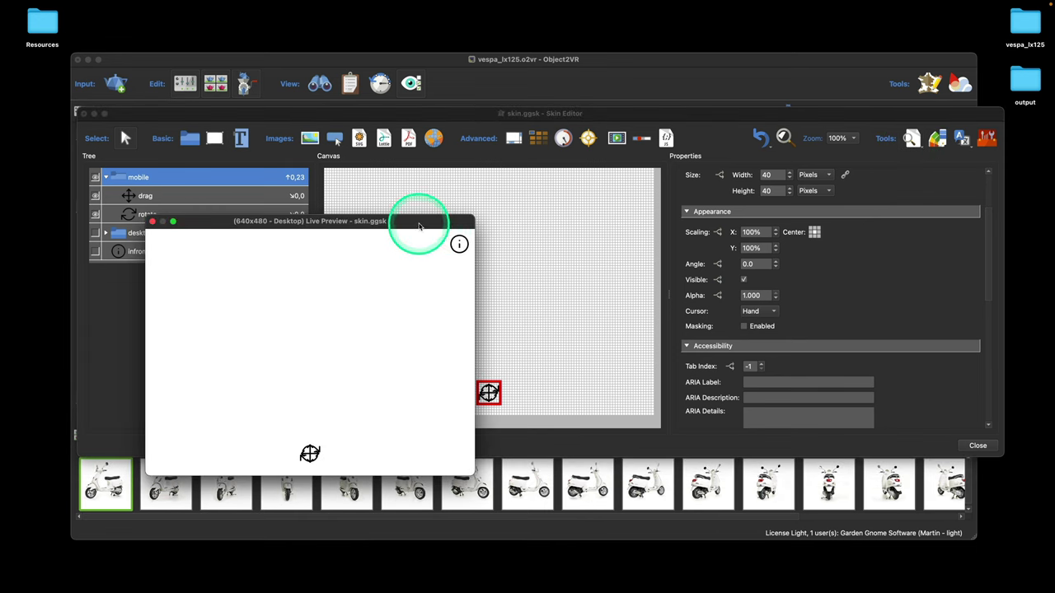
pyautogui.moveTo(418, 220); pyautogui.dragTo(641, 141)
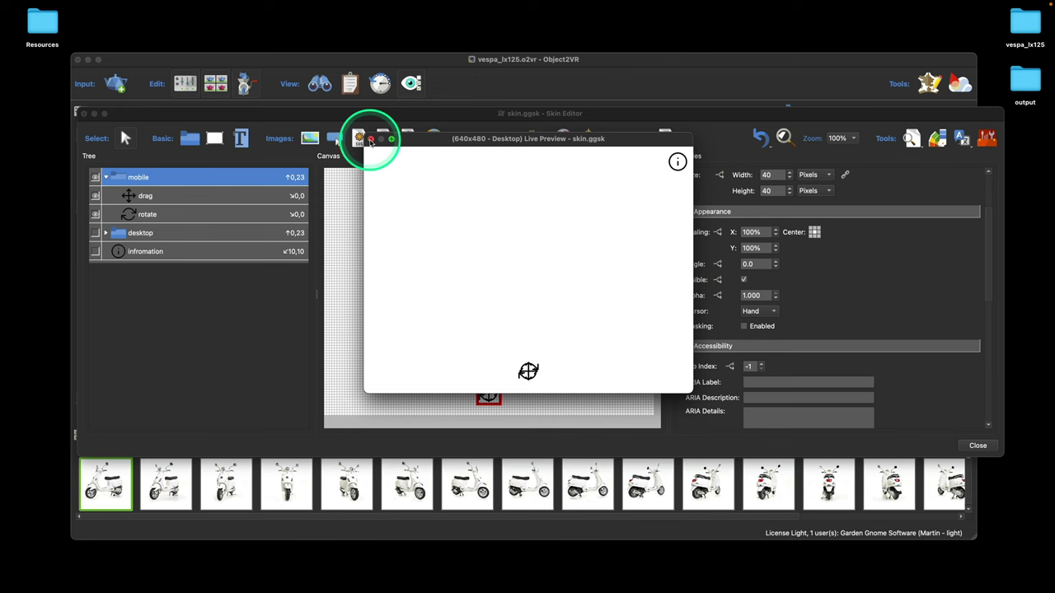
pyautogui.click(370, 140)
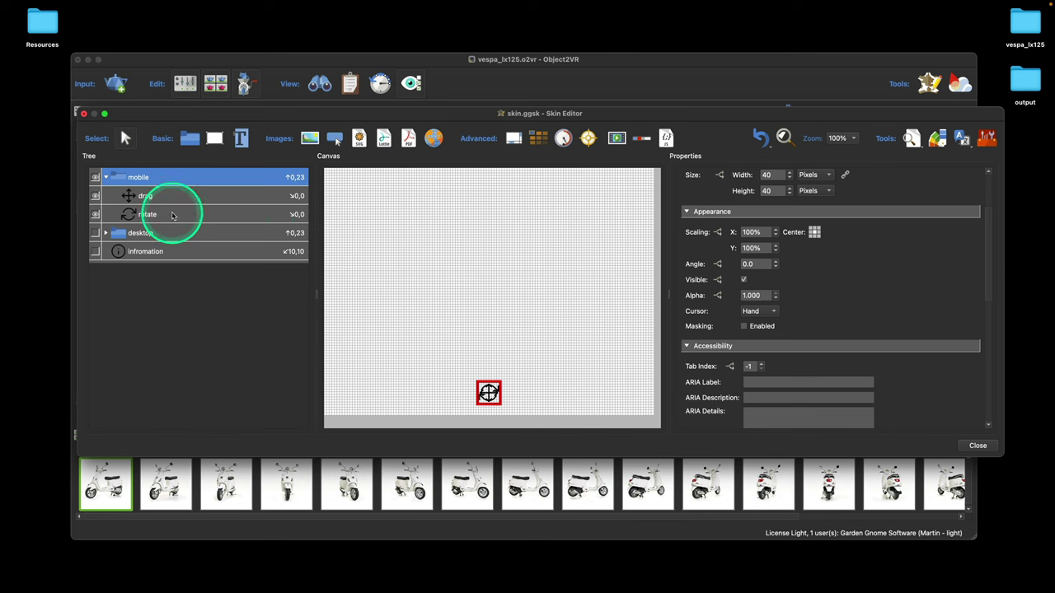
# - Turn off the initial visibility of the rotate and drag icons inside the mobile container
pyautogui.click(173, 216)
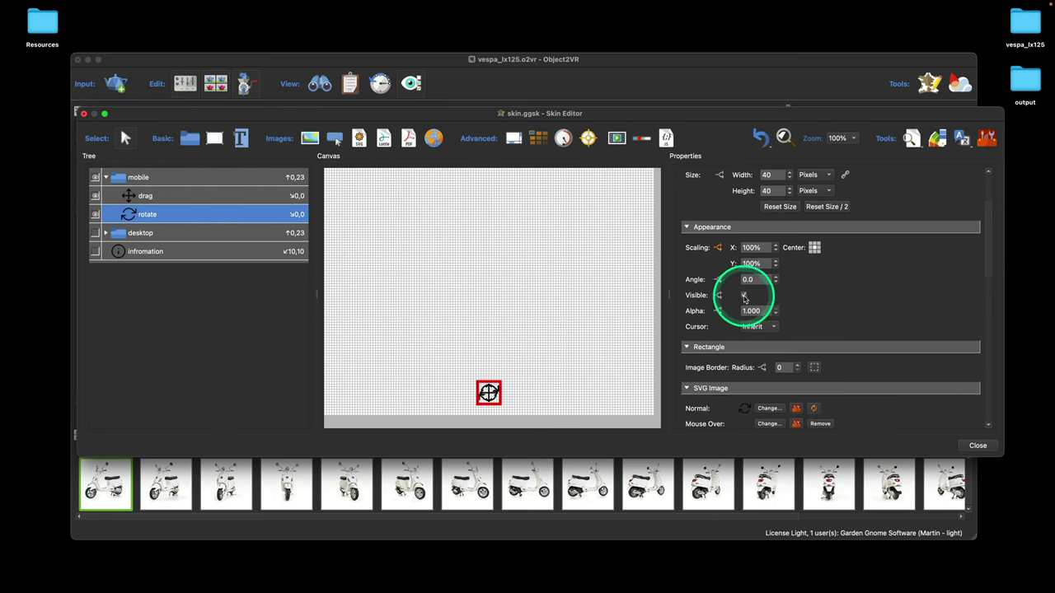
pyautogui.click(148, 197)
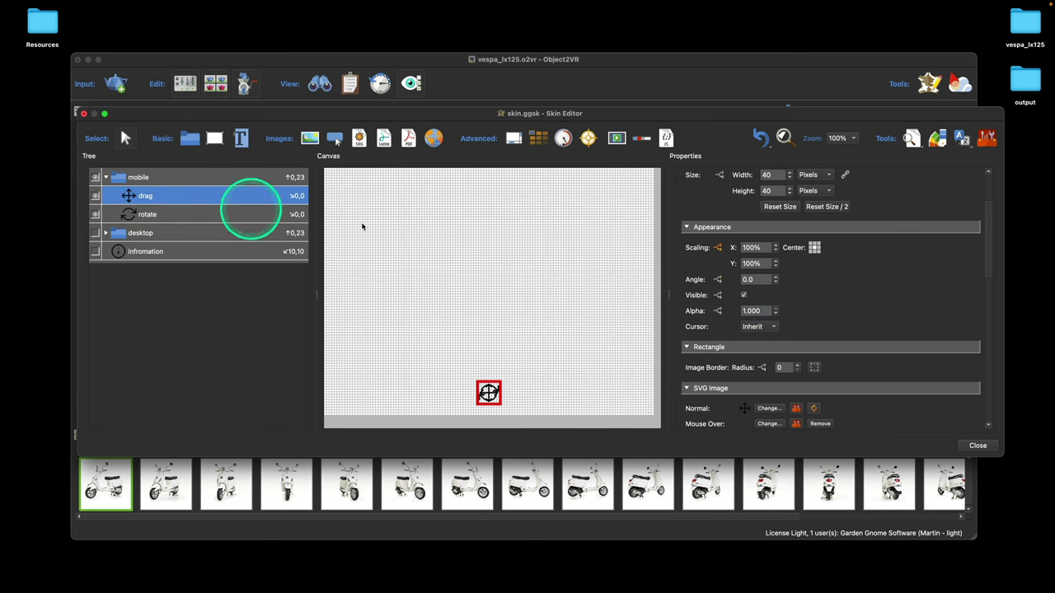
pyautogui.click(746, 294)
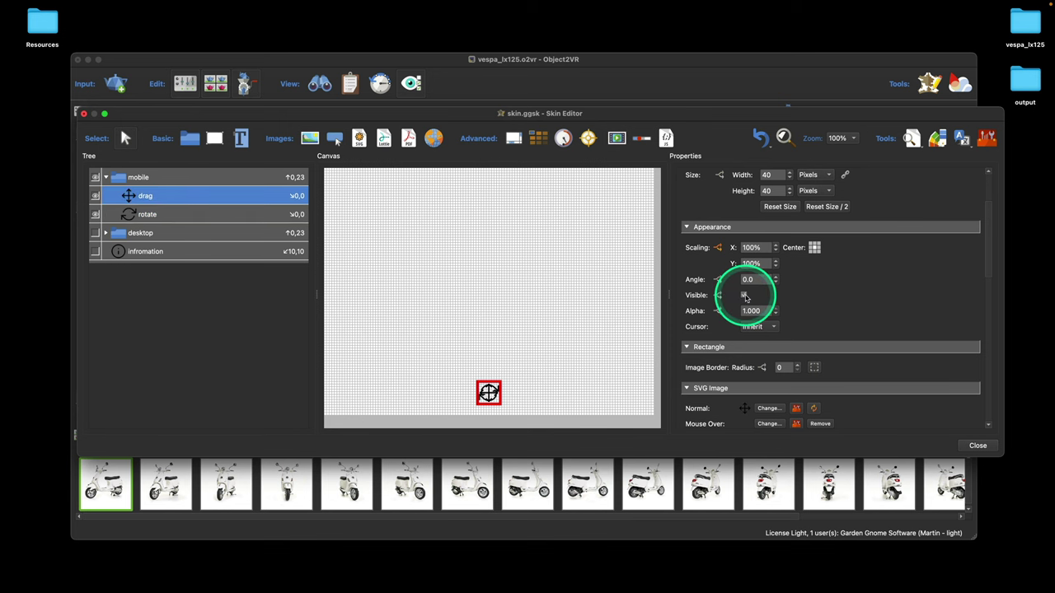
# - Add a visibility logic block to the mobile rotate icon: View Mode = Rotate Mode sets Visible to true
pyautogui.click(155, 213)
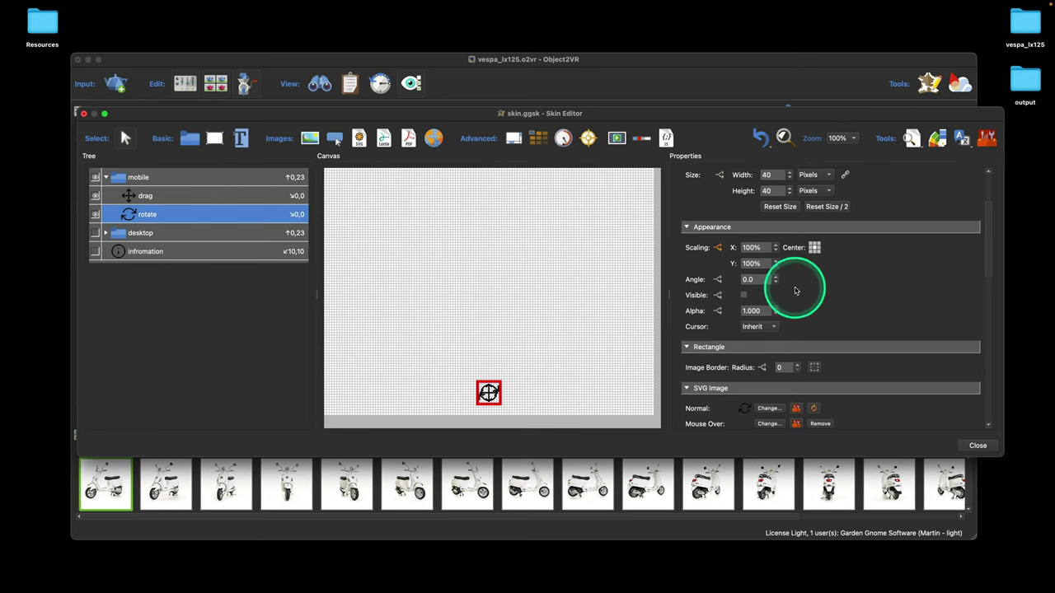
pyautogui.click(718, 295)
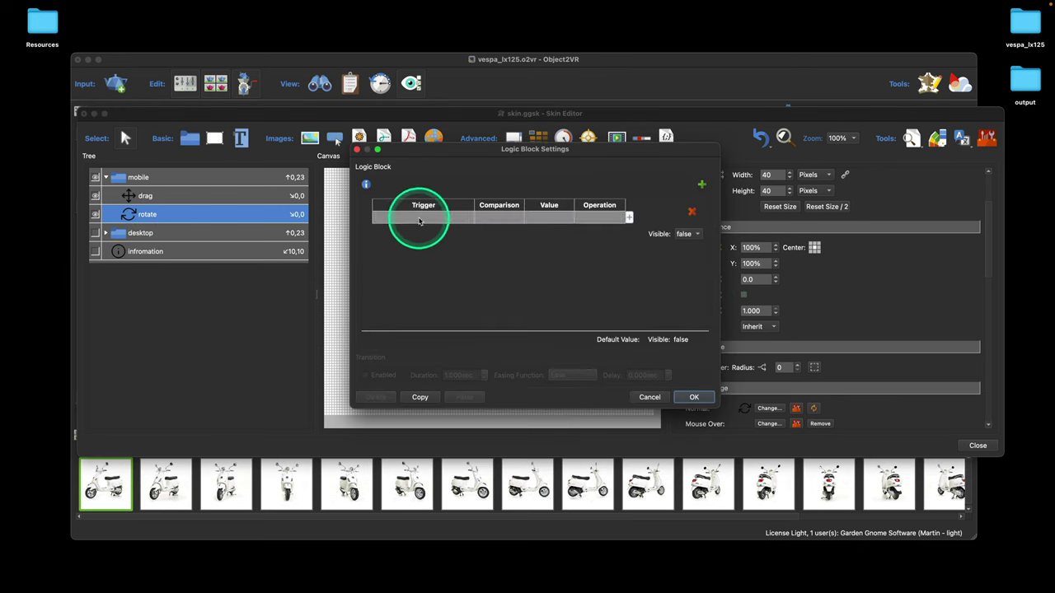
pyautogui.click(419, 220)
pyautogui.click(419, 220)
pyautogui.click(418, 243)
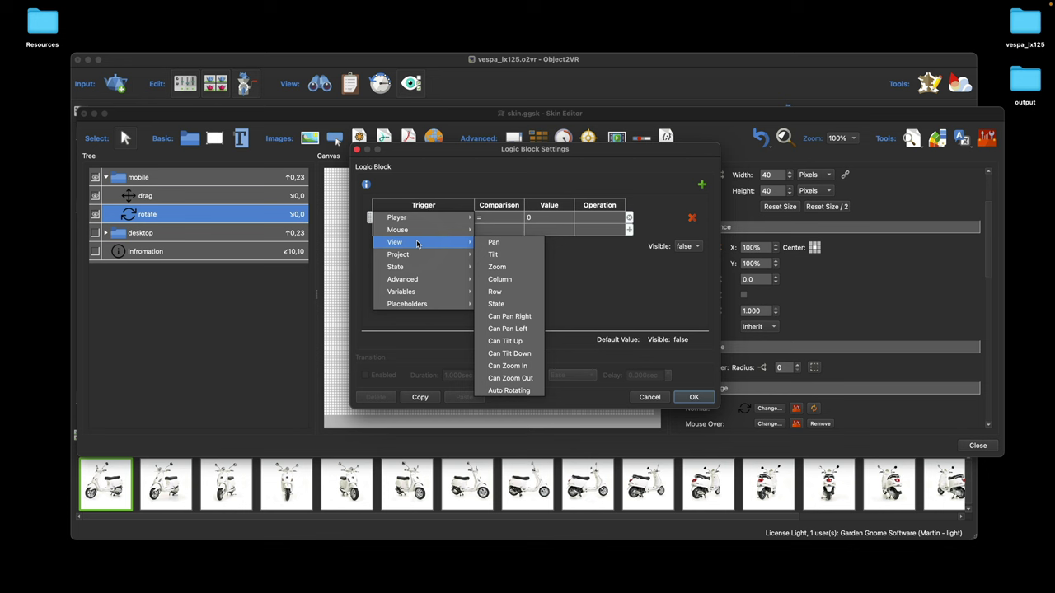
pyautogui.click(425, 217)
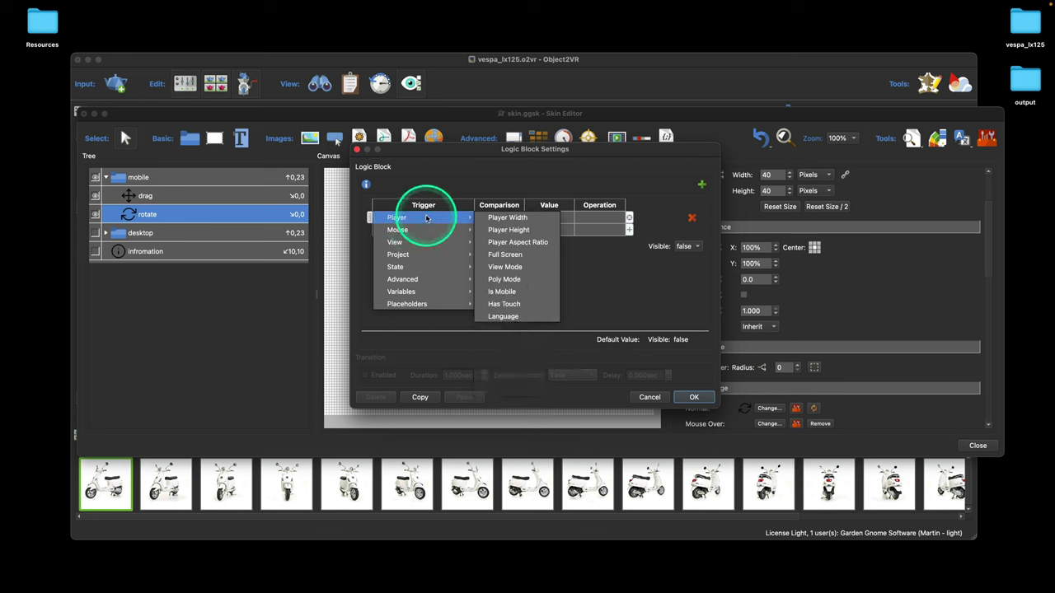
pyautogui.click(506, 267)
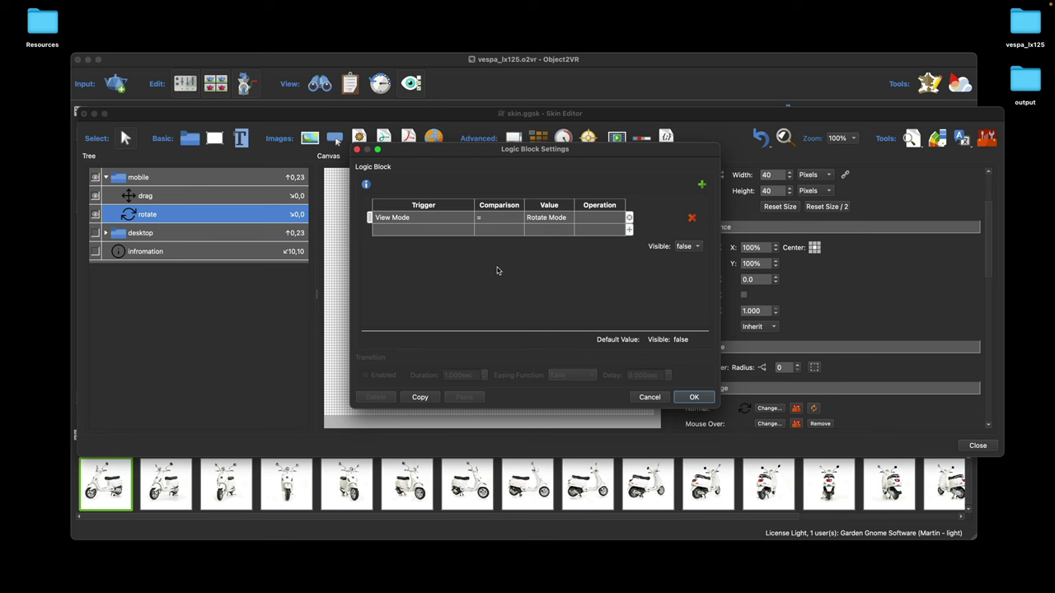
pyautogui.moveTo(412, 223); pyautogui.dragTo(379, 225)
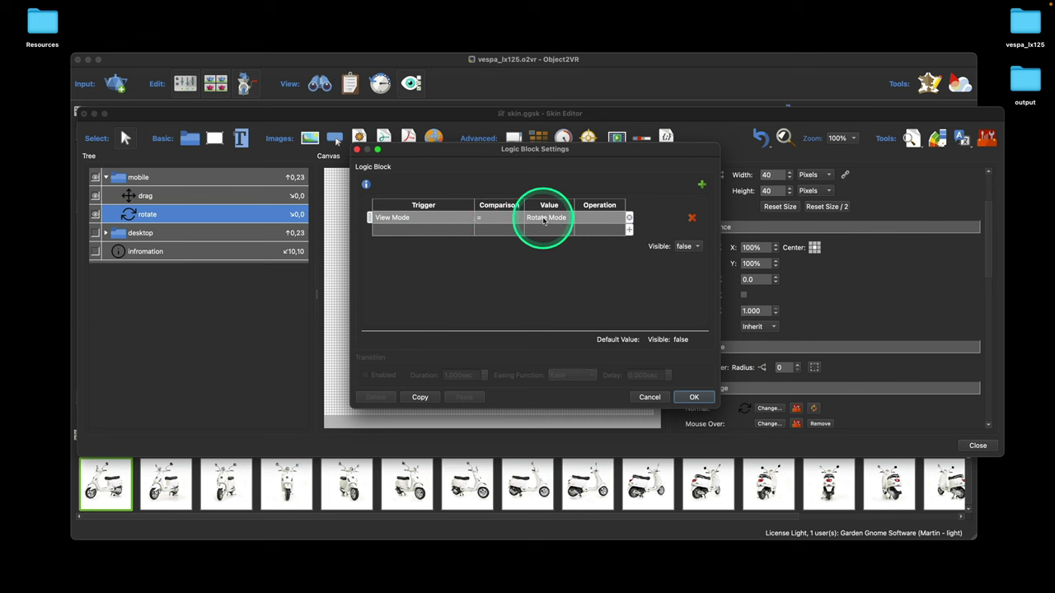
pyautogui.click(685, 245)
pyautogui.click(684, 234)
pyautogui.click(703, 399)
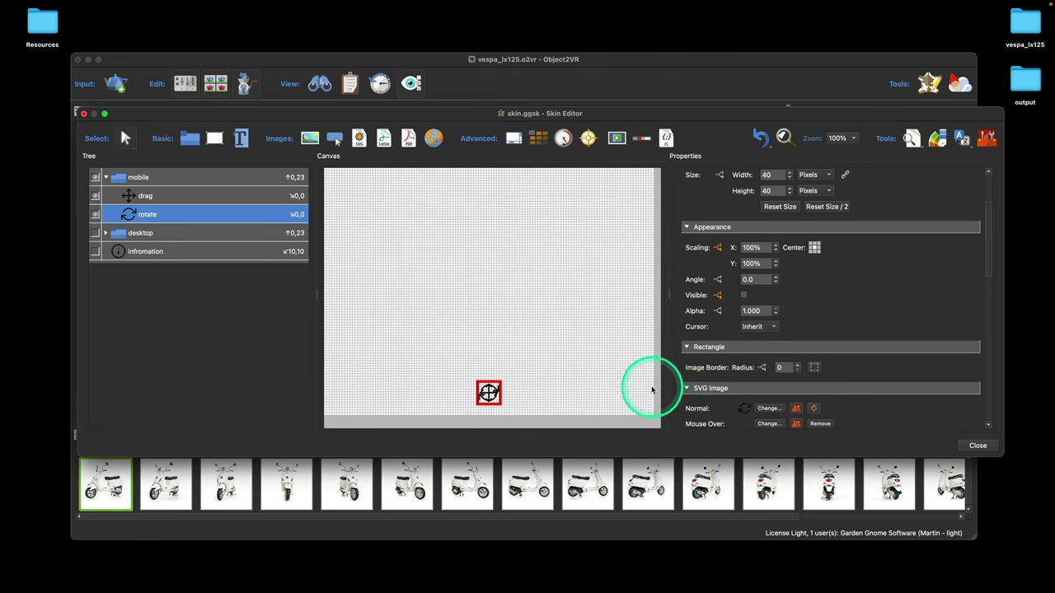
# - Add a visibility logic block to the mobile drag icon: View Mode = Drag Mode sets Visible to true
pyautogui.click(236, 198)
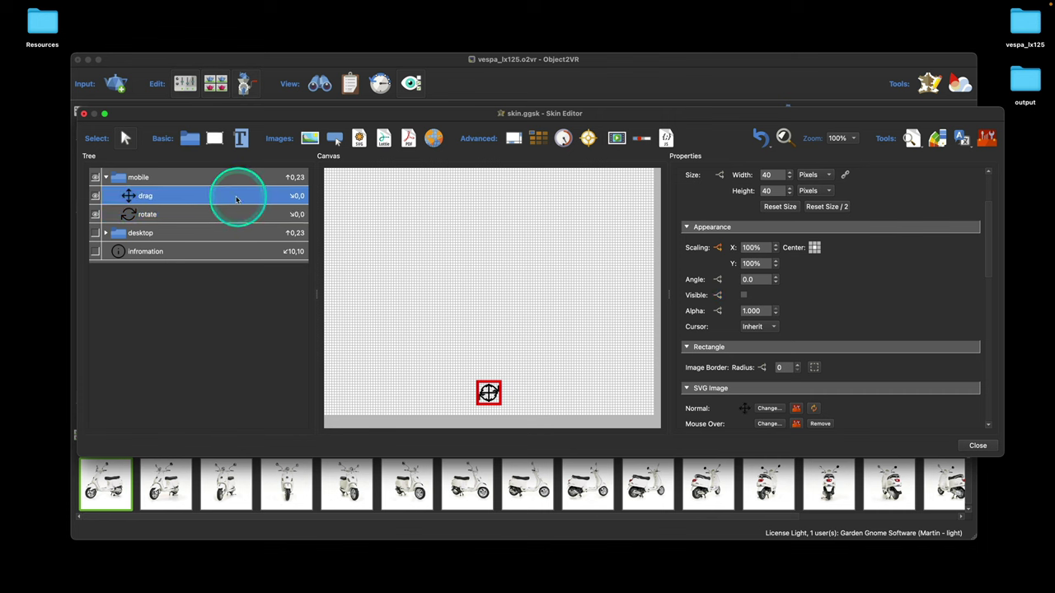
pyautogui.click(718, 297)
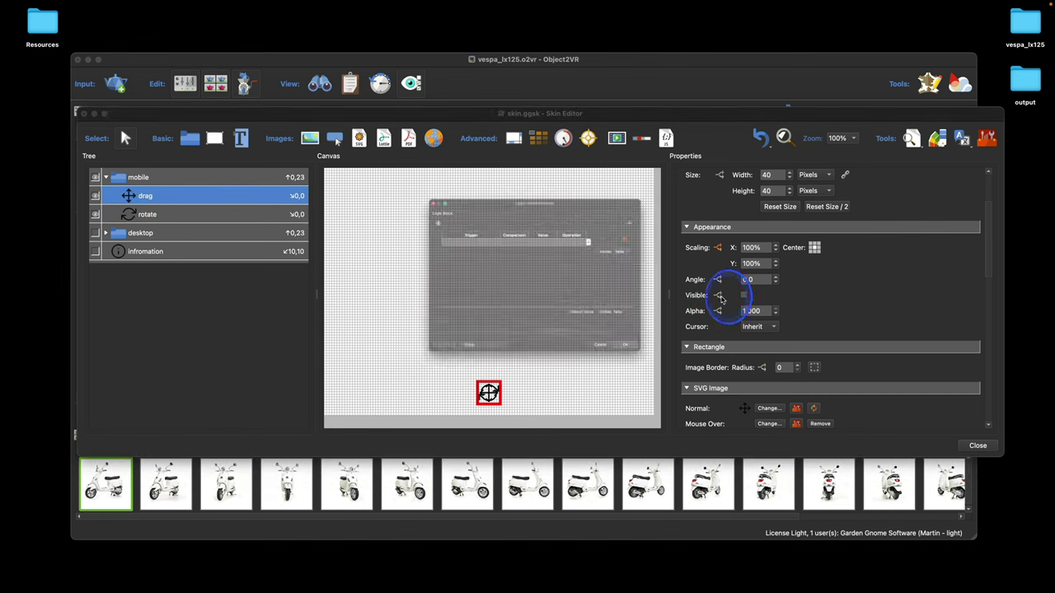
pyautogui.click(427, 221)
pyautogui.click(428, 221)
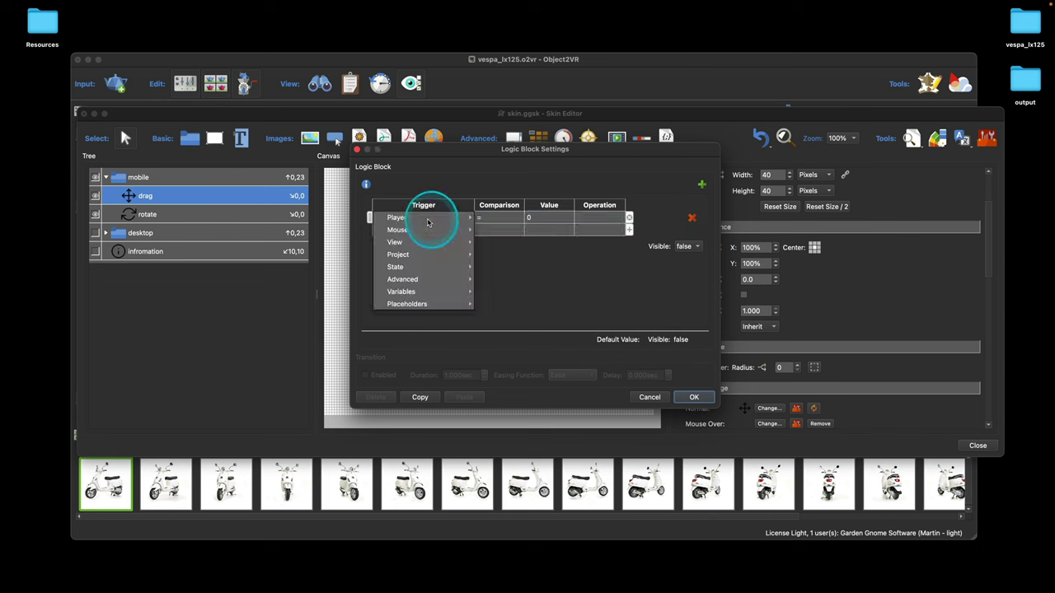
pyautogui.moveTo(428, 219)
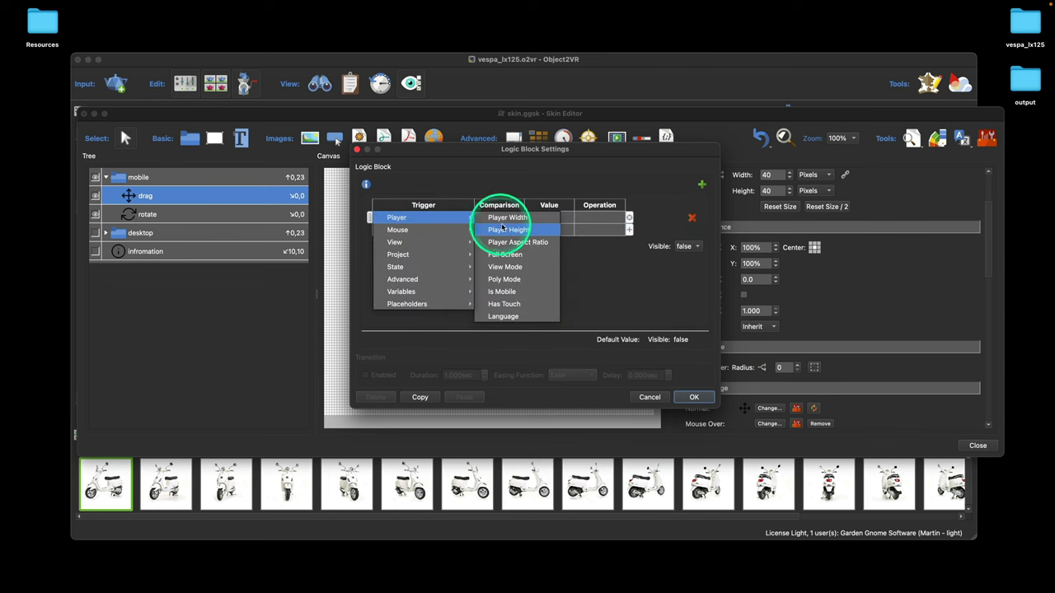
pyautogui.click(515, 266)
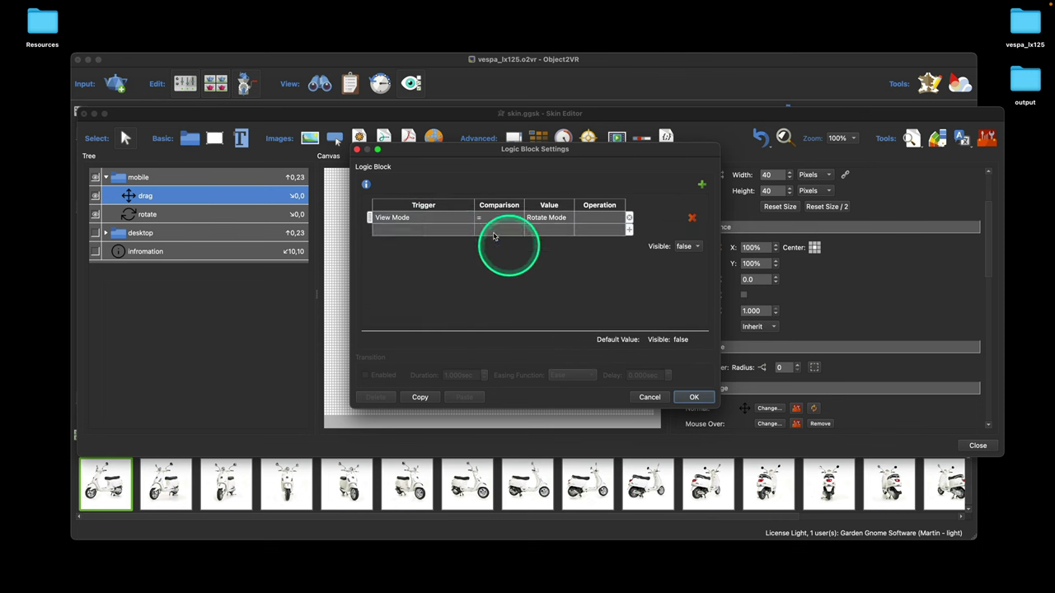
pyautogui.click(548, 217)
pyautogui.click(545, 230)
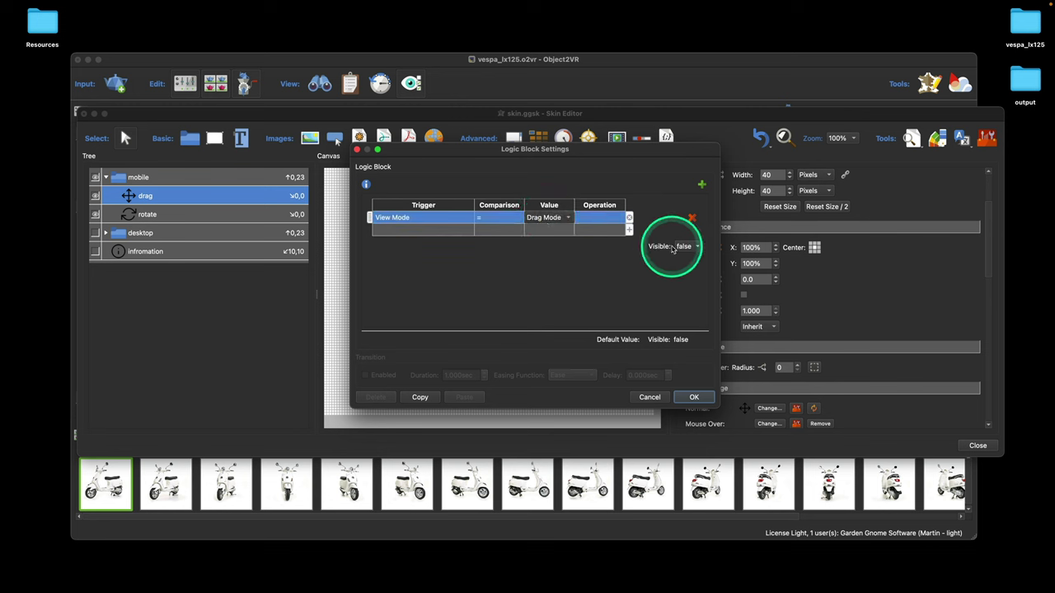
pyautogui.click(687, 245)
pyautogui.click(684, 236)
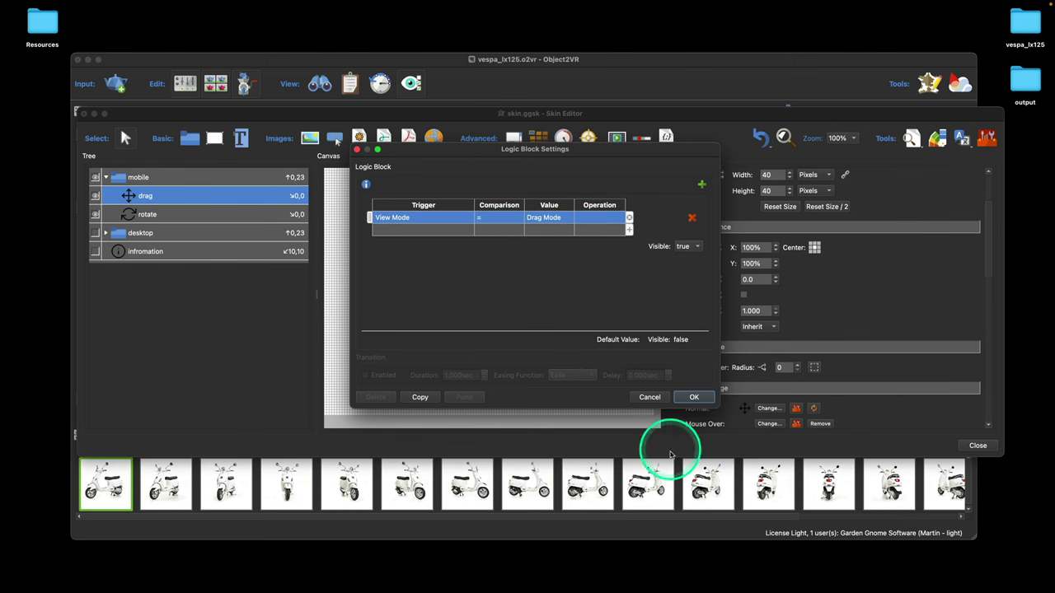
pyautogui.click(695, 396)
# - Close the Skin Editor with the skin changes saved and generate the web output for viewing in the browser
pyautogui.click(977, 445)
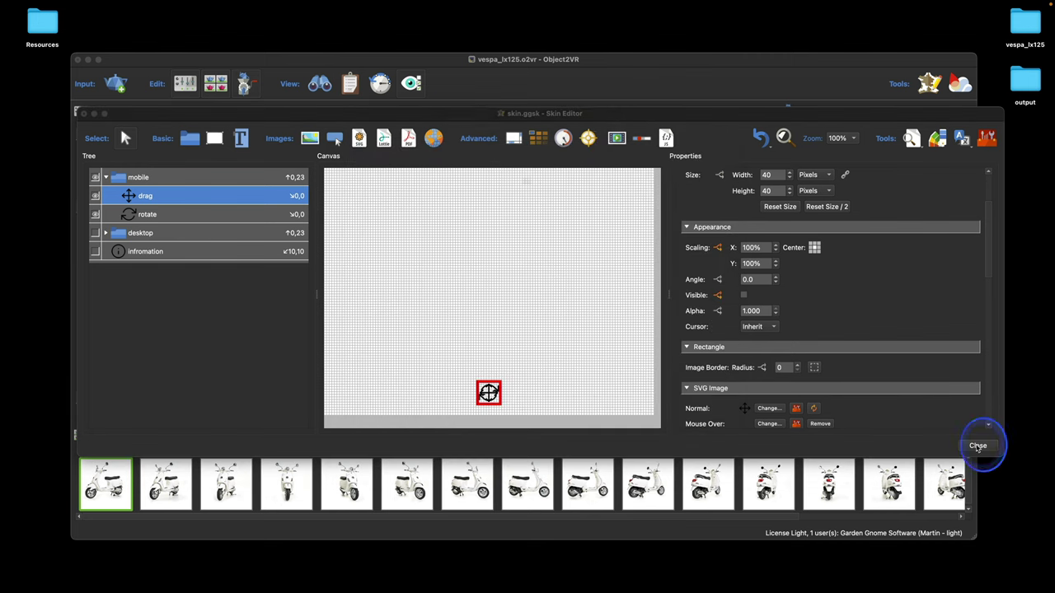
pyautogui.click(547, 224)
pyautogui.click(841, 242)
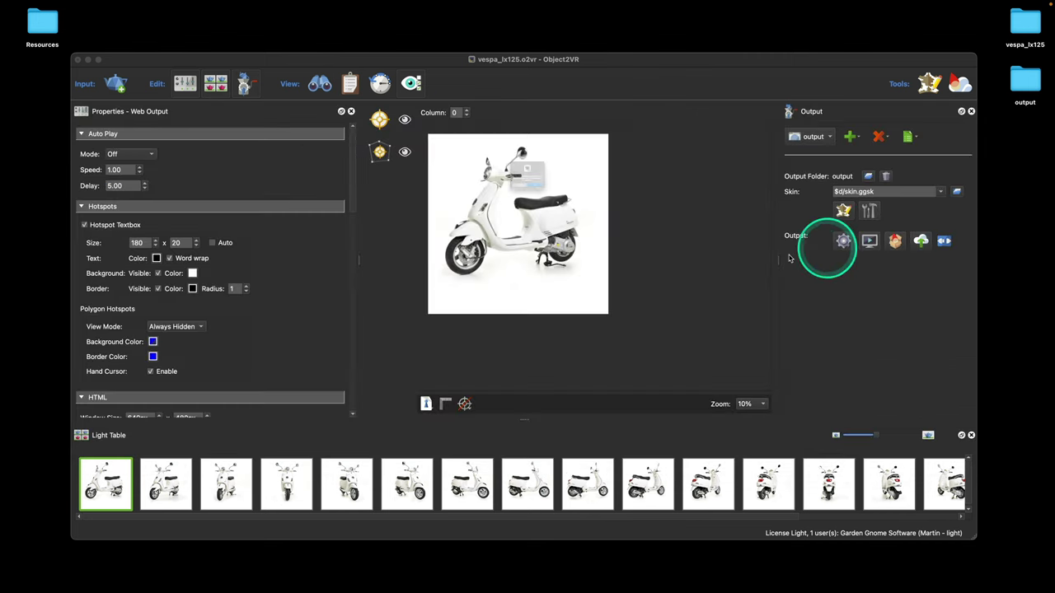
pyautogui.click(562, 212)
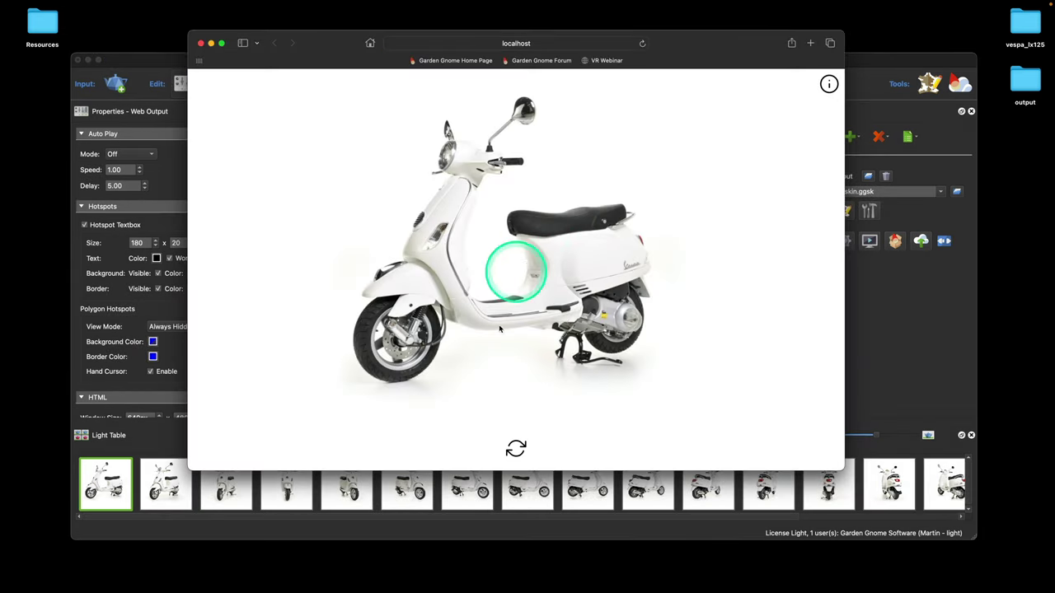
# - Rotate the scooter in the browser output, zoom in and pan around it to test the view mode icons
pyautogui.moveTo(590, 311); pyautogui.dragTo(462, 301)
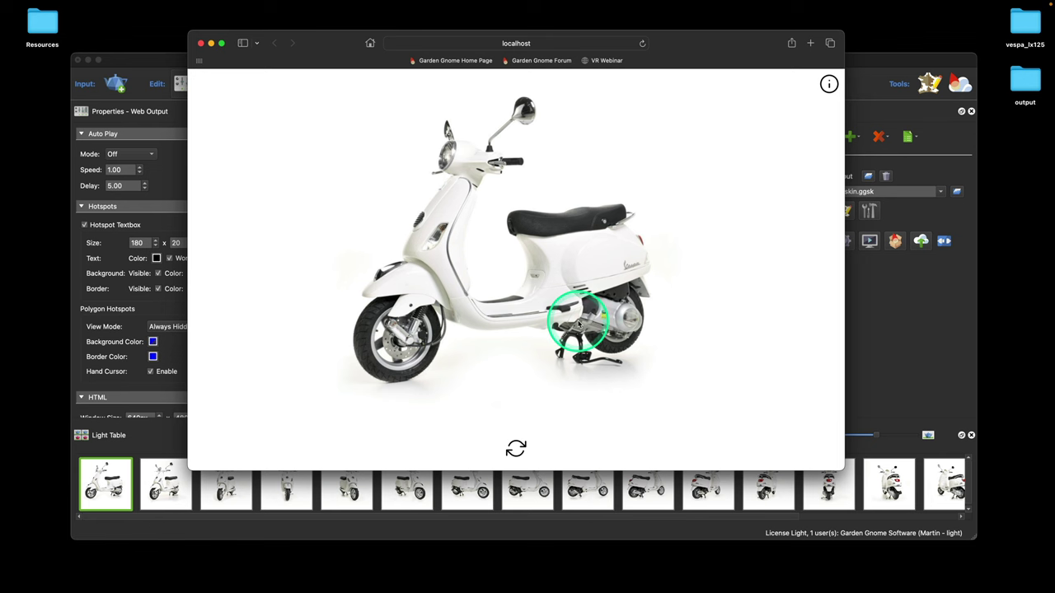
pyautogui.moveTo(580, 324); pyautogui.dragTo(586, 323)
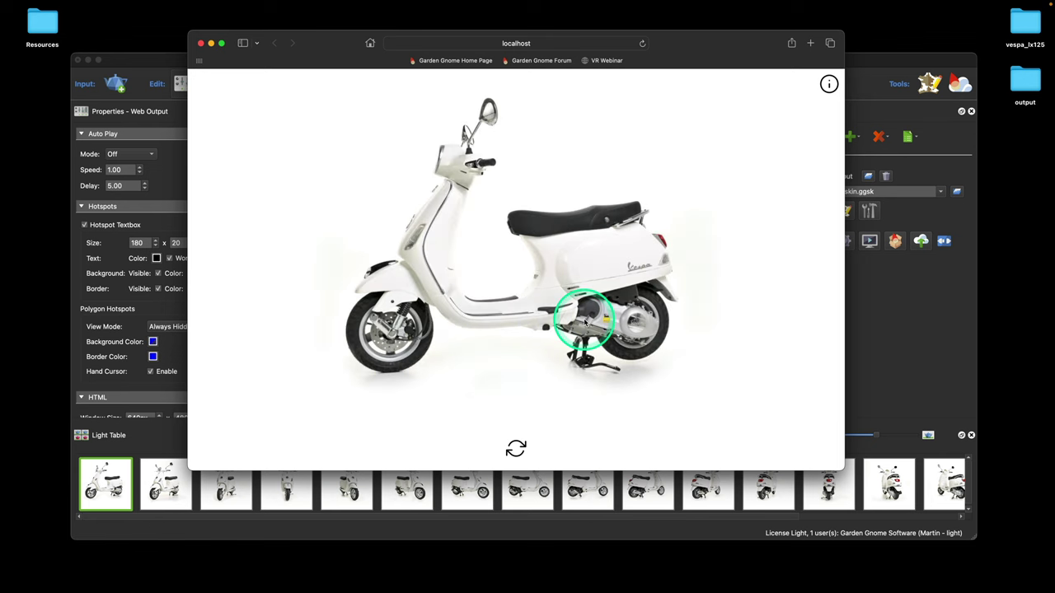
pyautogui.scroll(5, 584, 324)
pyautogui.moveTo(463, 317); pyautogui.dragTo(542, 293)
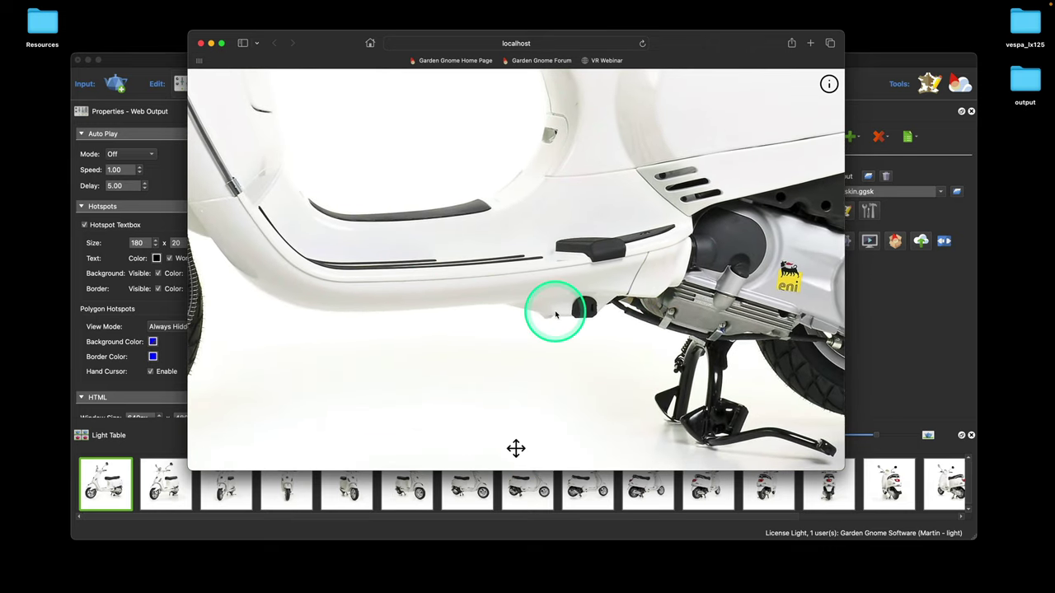
pyautogui.scroll(4, 555, 310)
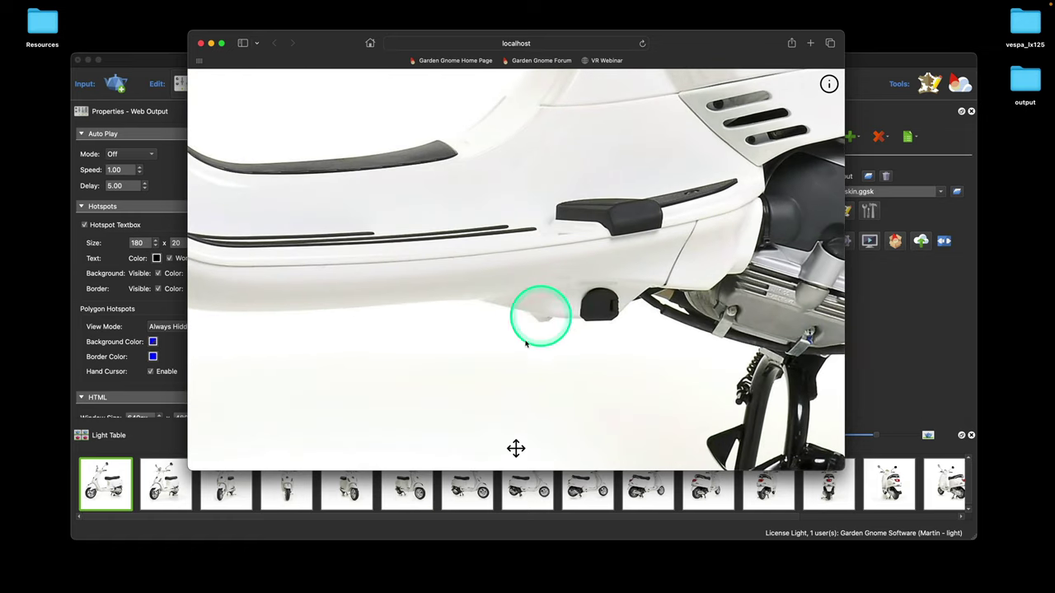
pyautogui.moveTo(706, 348); pyautogui.dragTo(494, 294)
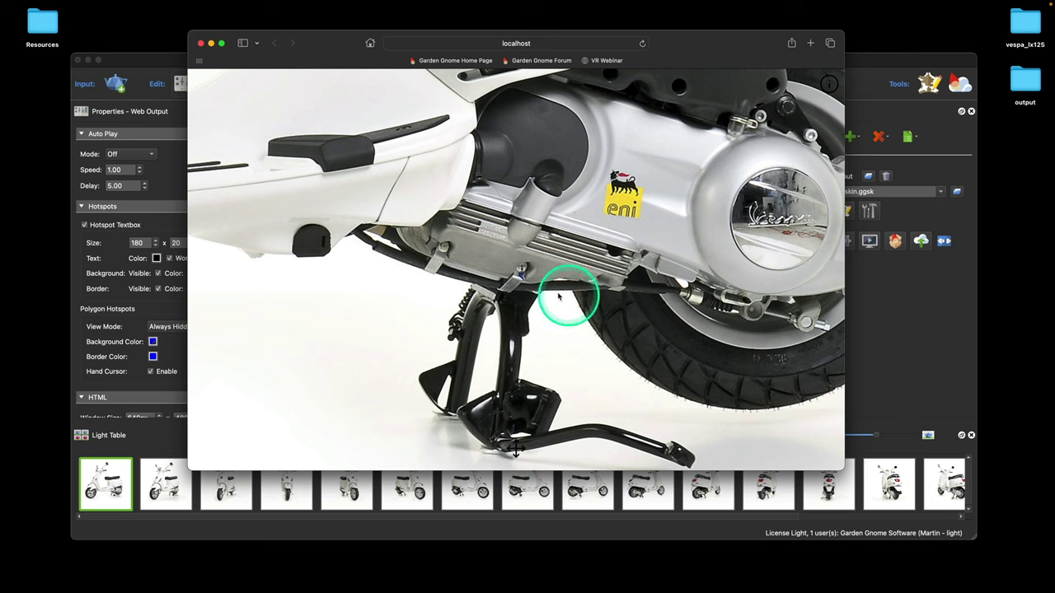
# - Zoom the scooter back out, close the browser output and reopen the skin in the Skin Editor
pyautogui.scroll(-6, 563, 321)
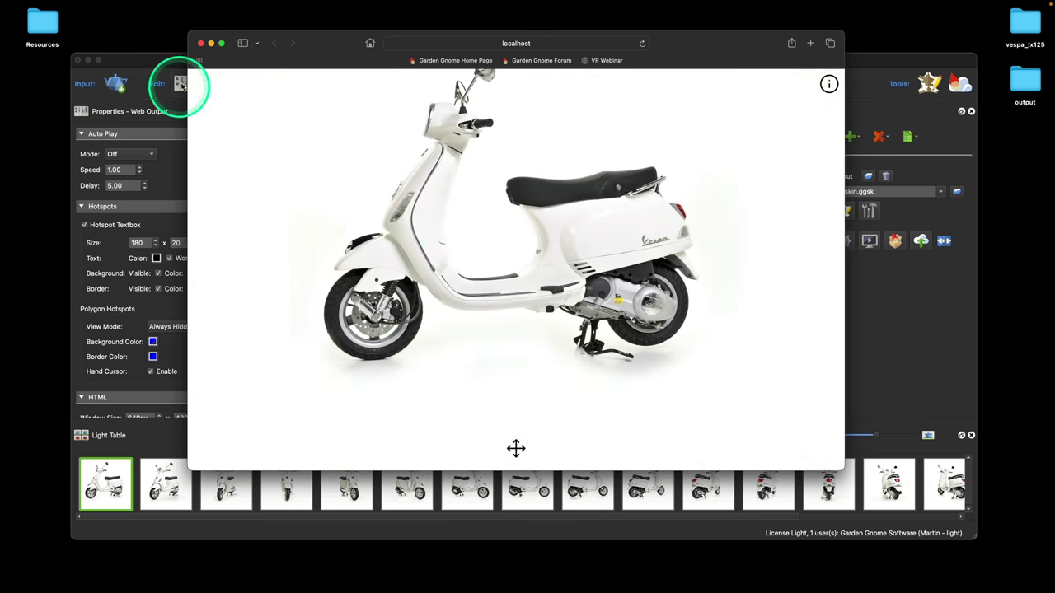
pyautogui.click(201, 43)
pyautogui.click(844, 212)
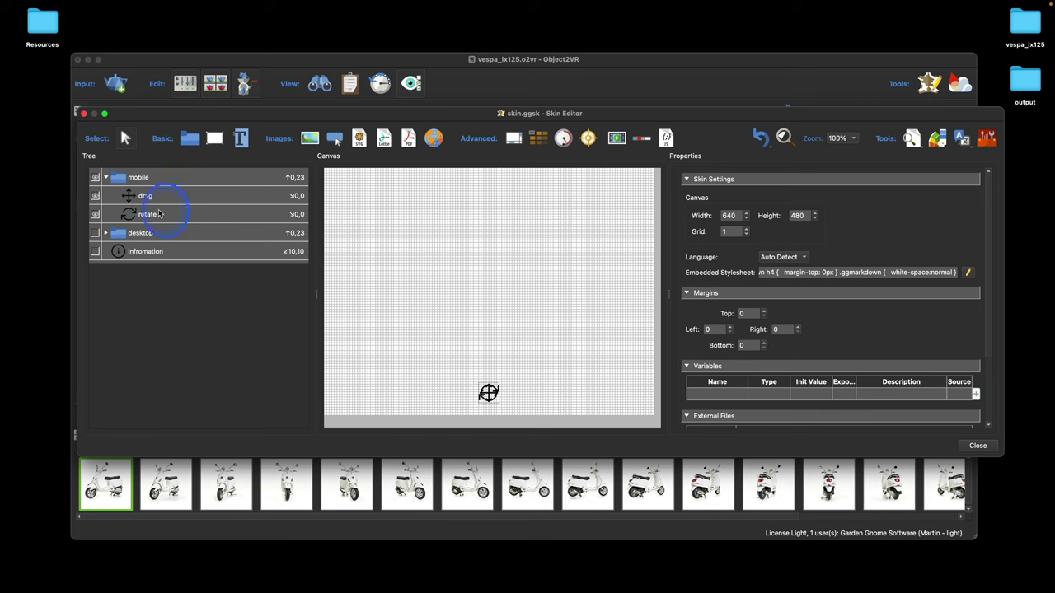
pyautogui.click(159, 215)
pyautogui.scroll(-10, 874, 305)
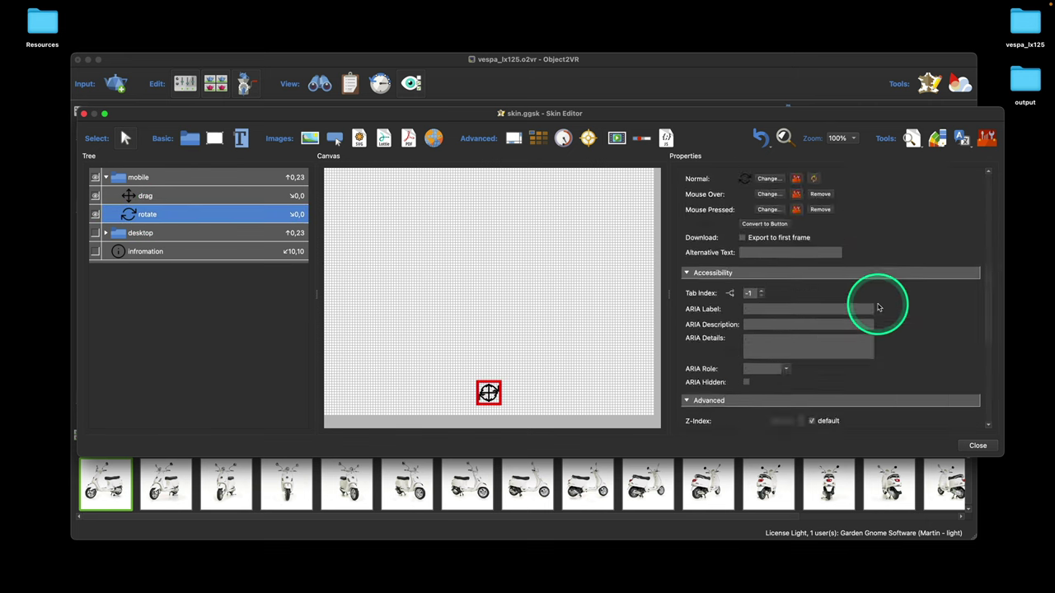
pyautogui.scroll(-5, 876, 305)
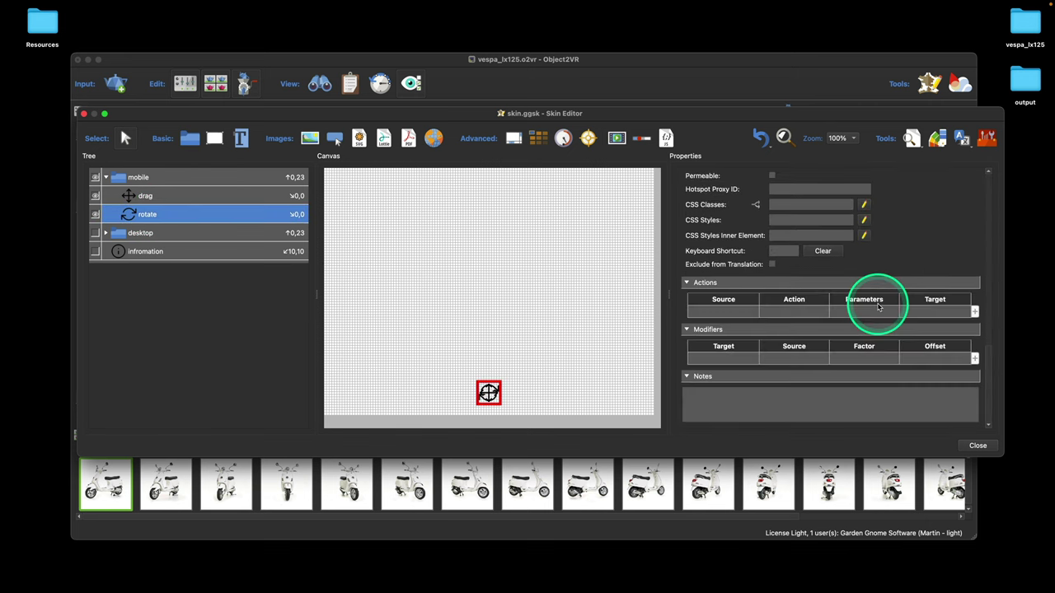
pyautogui.doubleClick(726, 312)
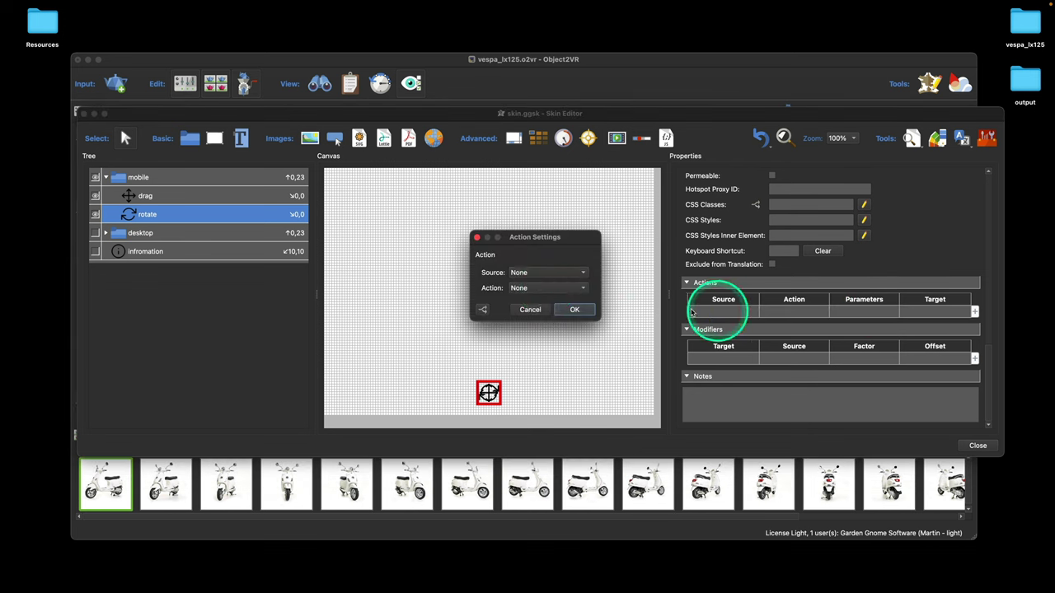
pyautogui.click(538, 277)
pyautogui.click(539, 286)
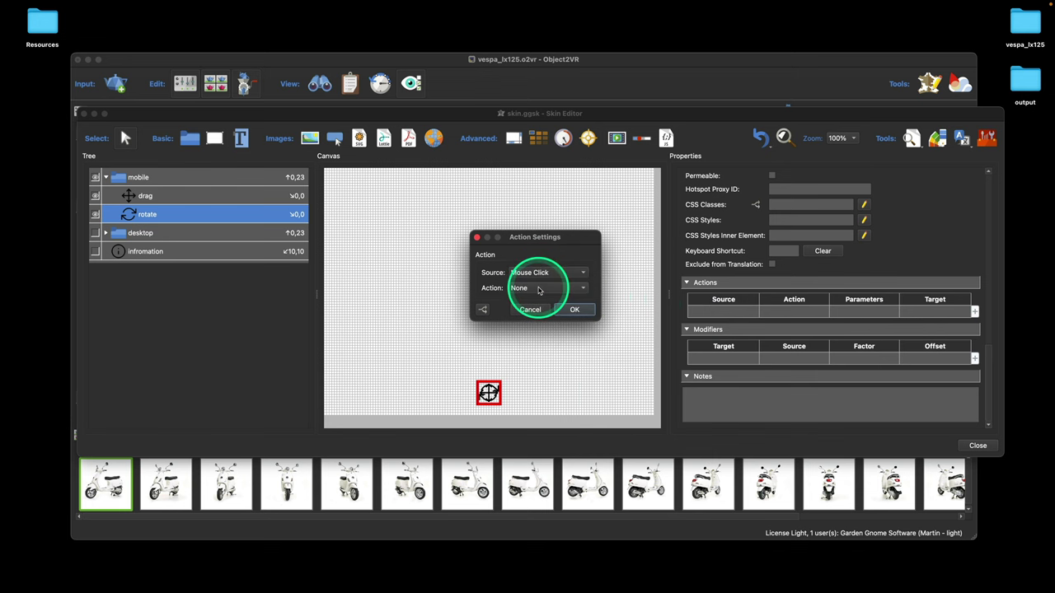
pyautogui.click(539, 289)
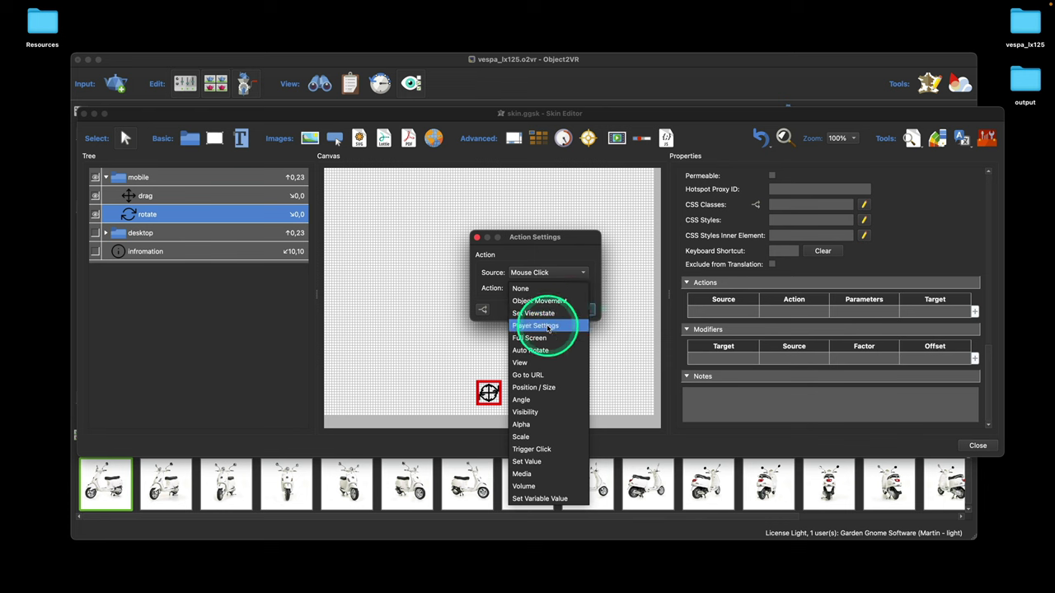
pyautogui.click(548, 326)
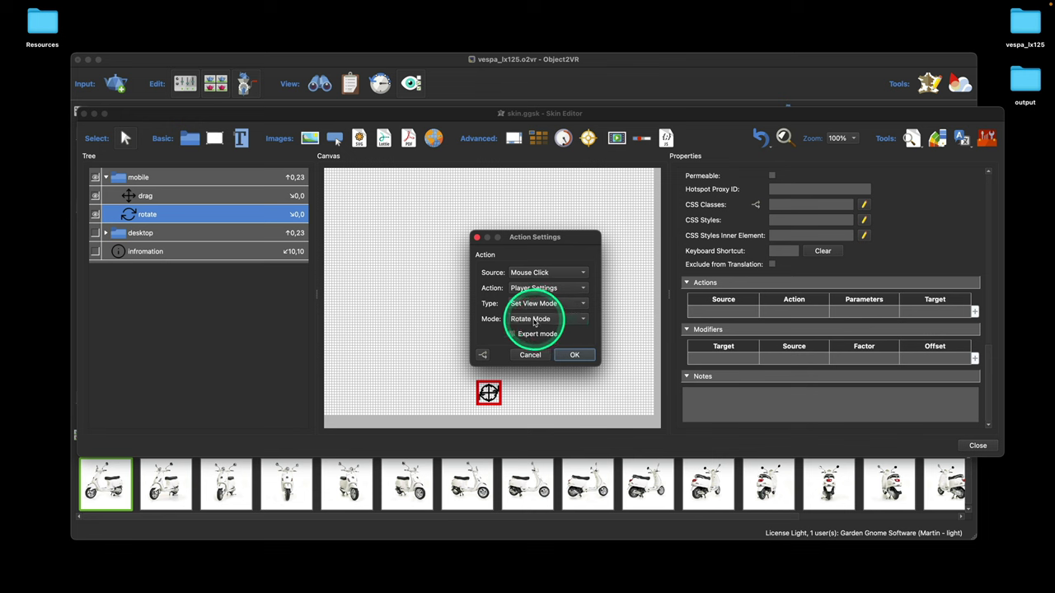
pyautogui.click(533, 320)
pyautogui.click(528, 331)
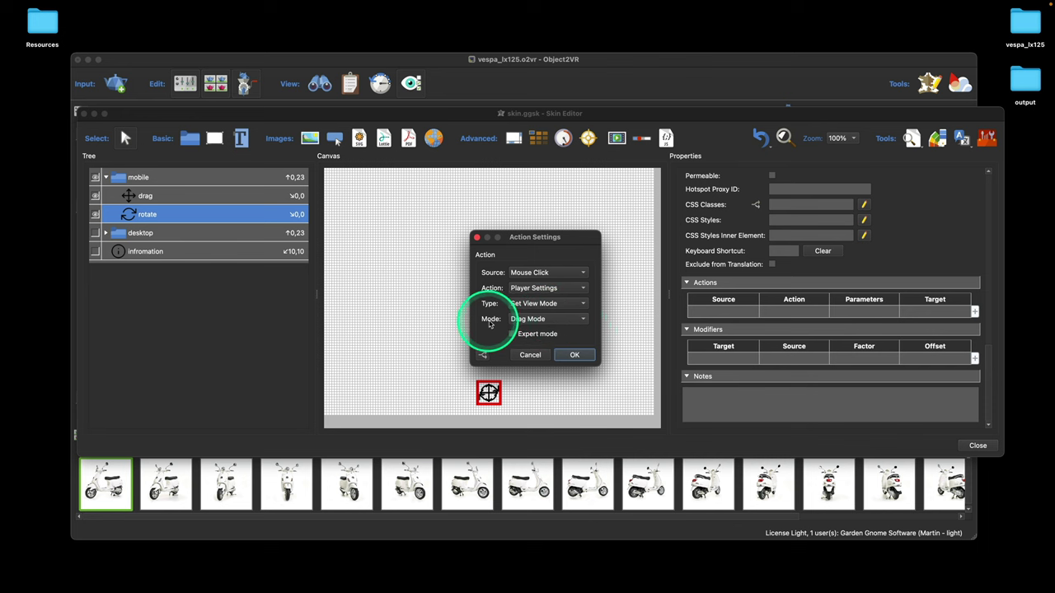
pyautogui.click(568, 321)
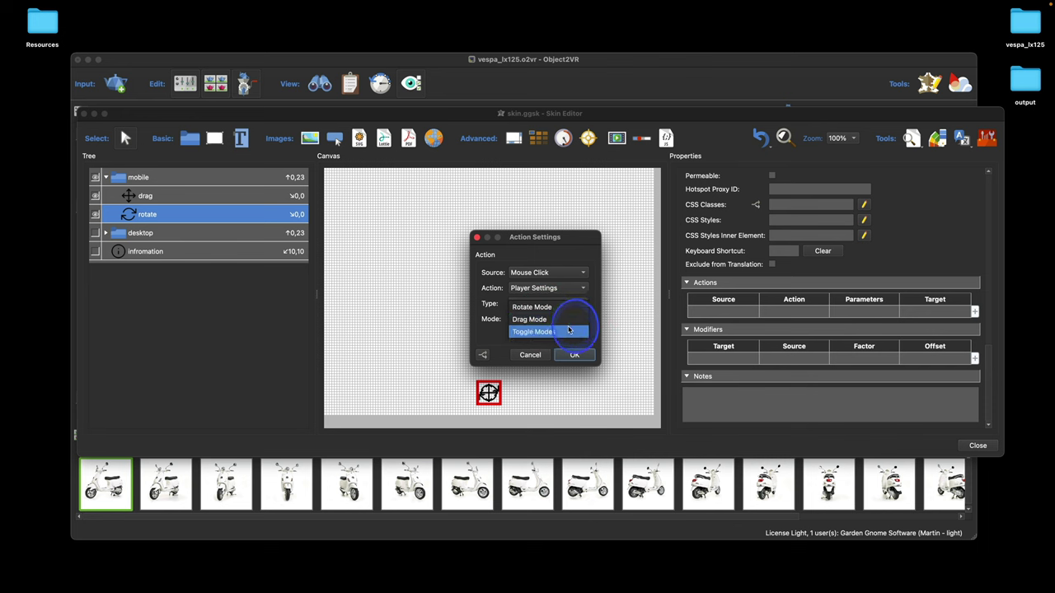
pyautogui.click(568, 330)
pyautogui.click(532, 356)
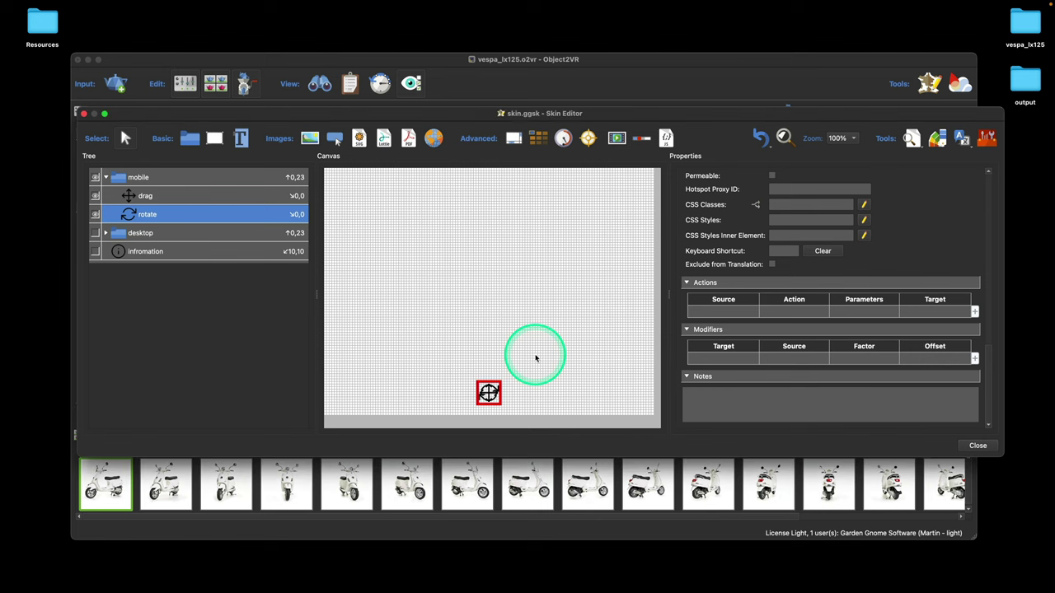
# - Add an action to the mobile container: Mouse Click, Player Settings, Set View Mode, with the mode set to Toggle Modes
pyautogui.click(147, 179)
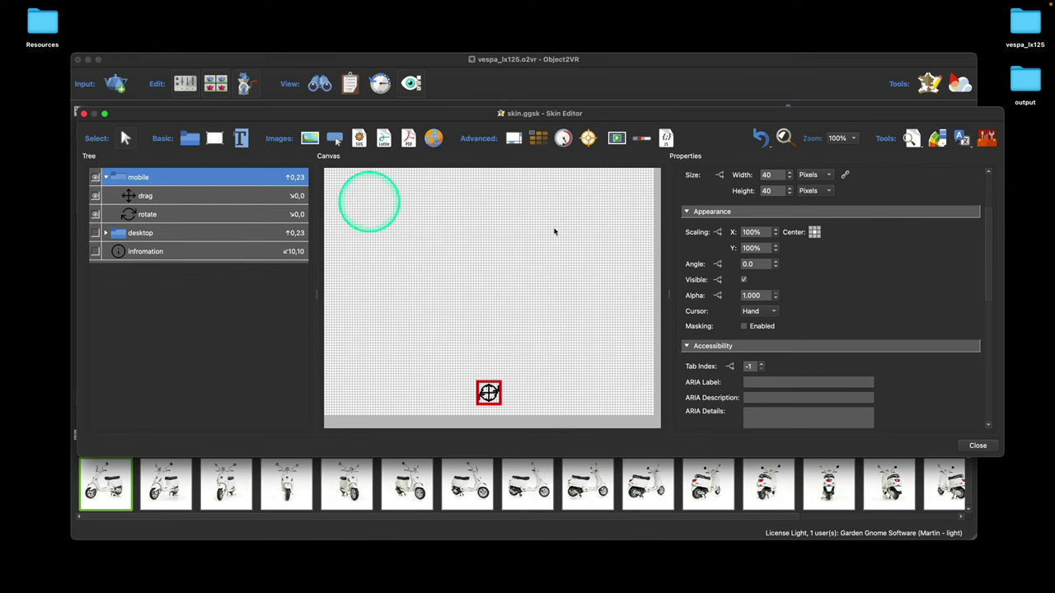
pyautogui.scroll(-10, 894, 302)
pyautogui.doubleClick(730, 312)
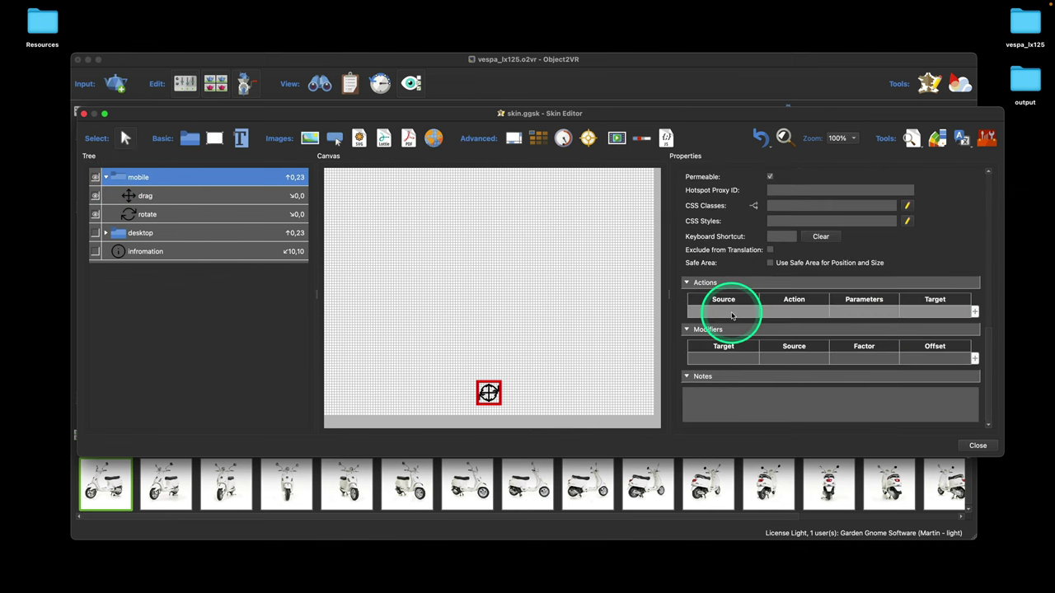
pyautogui.click(540, 273)
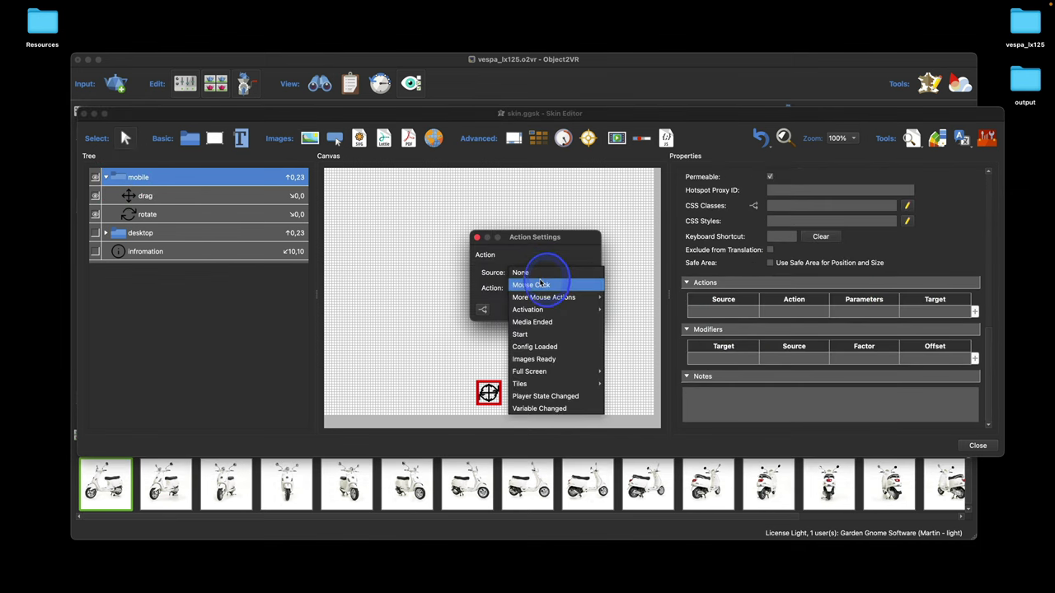
pyautogui.click(541, 286)
pyautogui.click(543, 288)
pyautogui.click(535, 326)
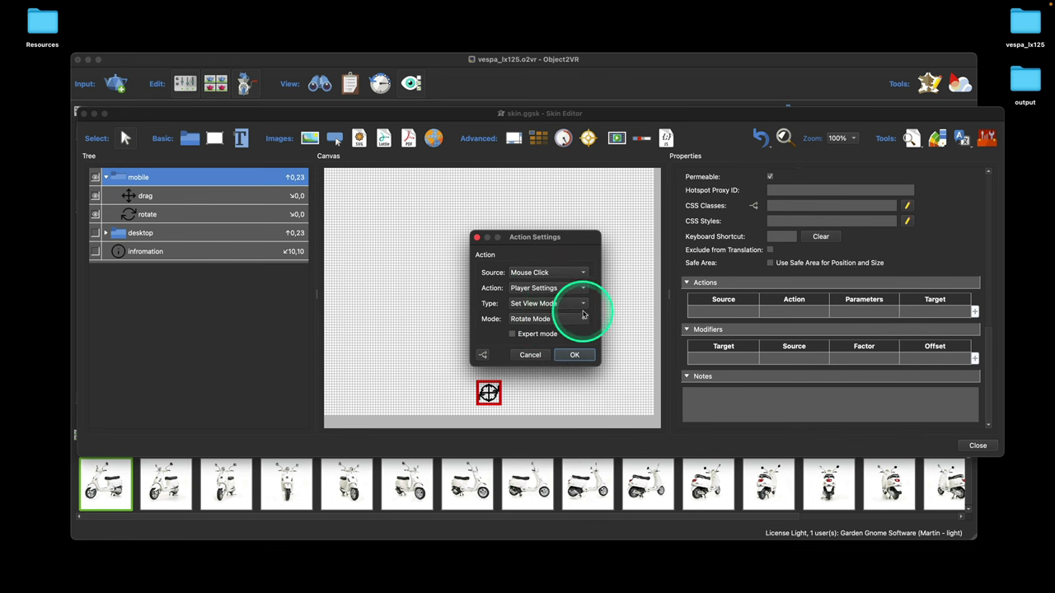
pyautogui.click(568, 319)
pyautogui.click(562, 344)
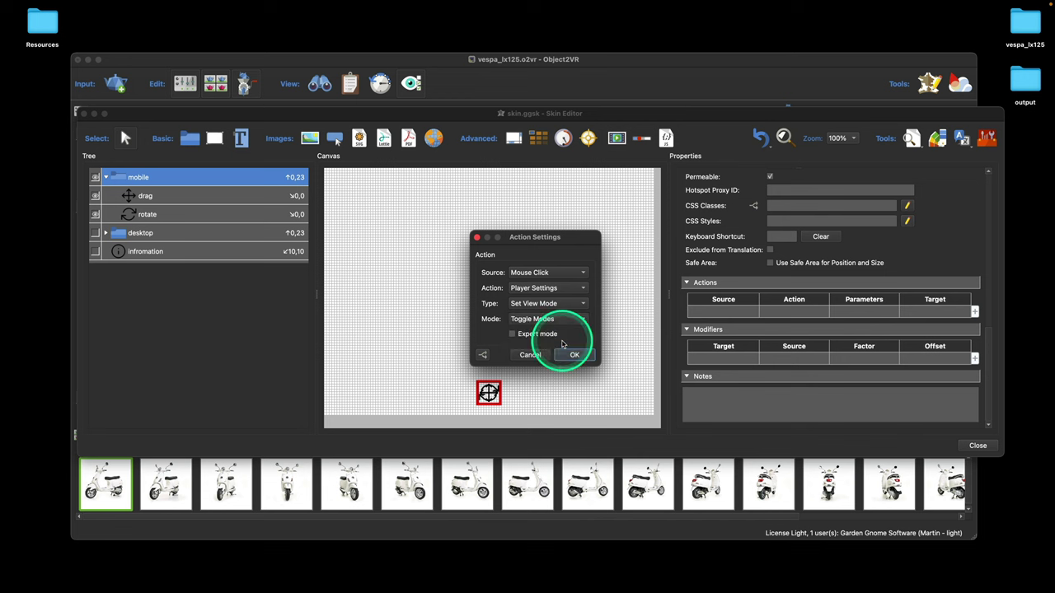
pyautogui.click(573, 354)
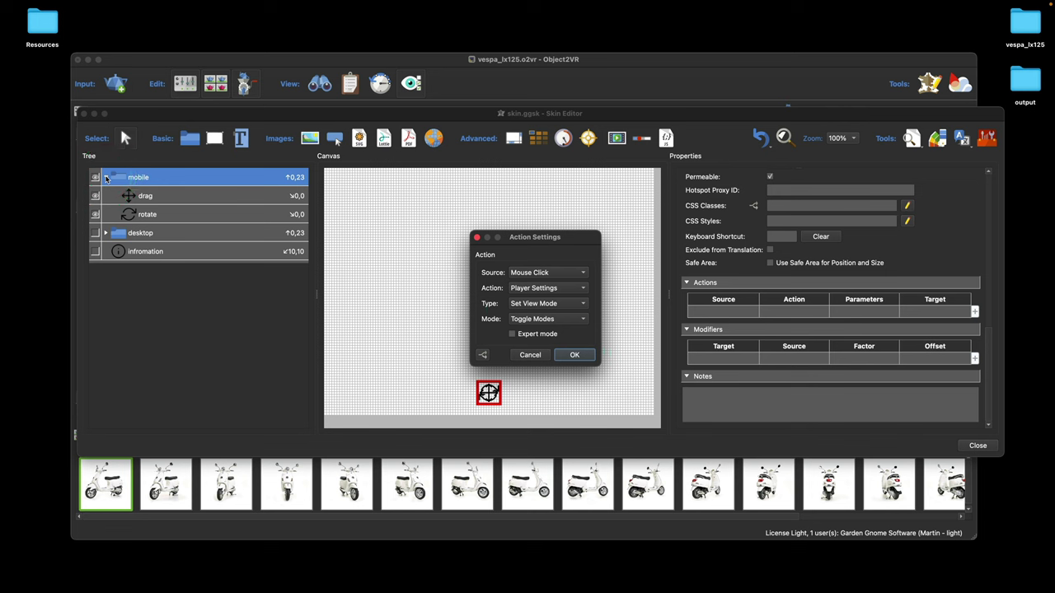
pyautogui.click(575, 354)
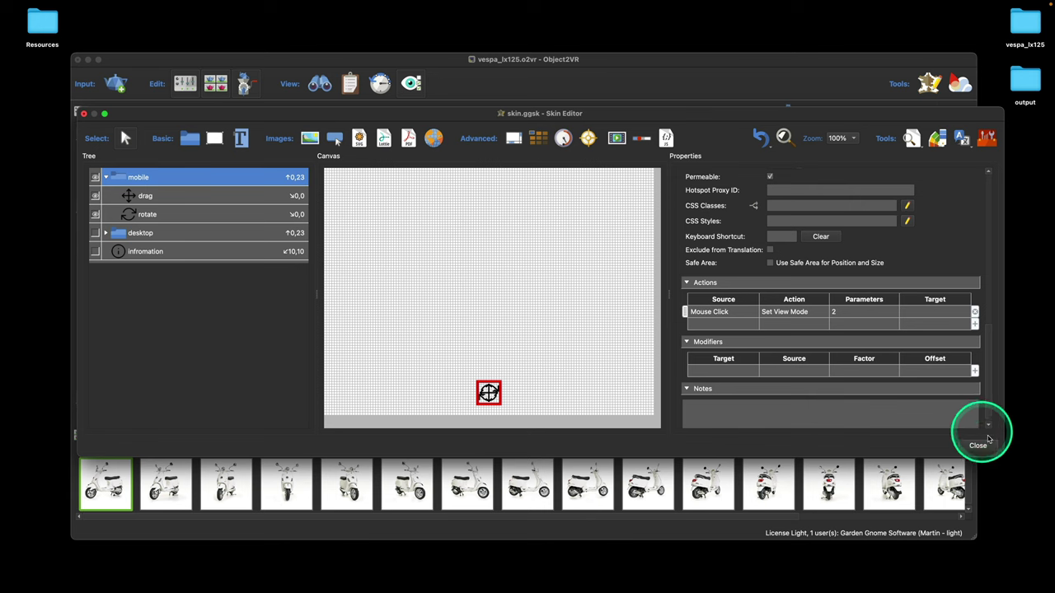
# - Close the Skin Editor, saving the skin, and generate the updated web output in the browser
pyautogui.click(979, 445)
pyautogui.click(528, 206)
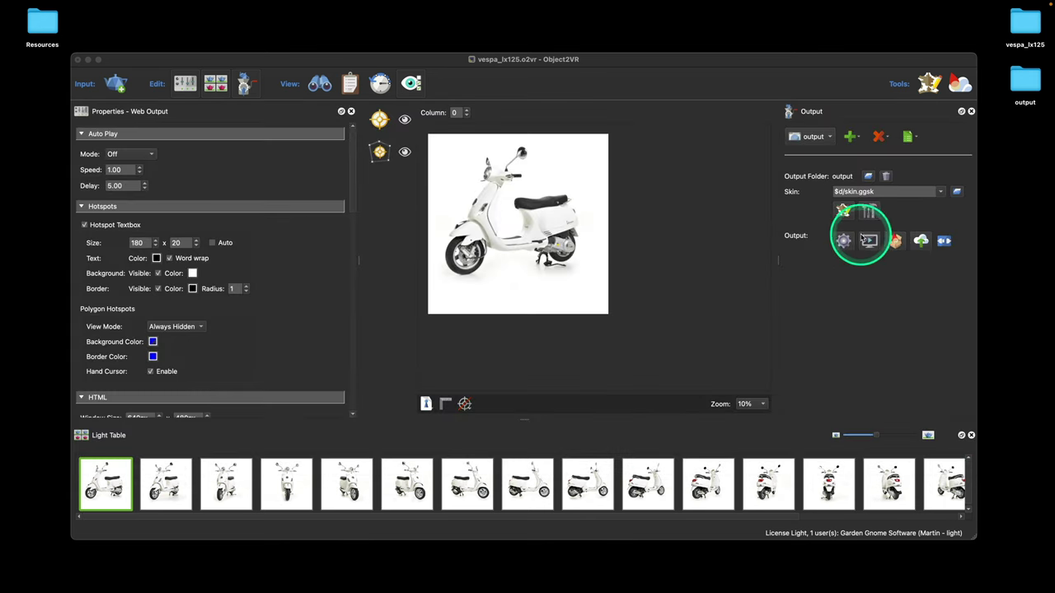
pyautogui.click(865, 239)
pyautogui.click(574, 213)
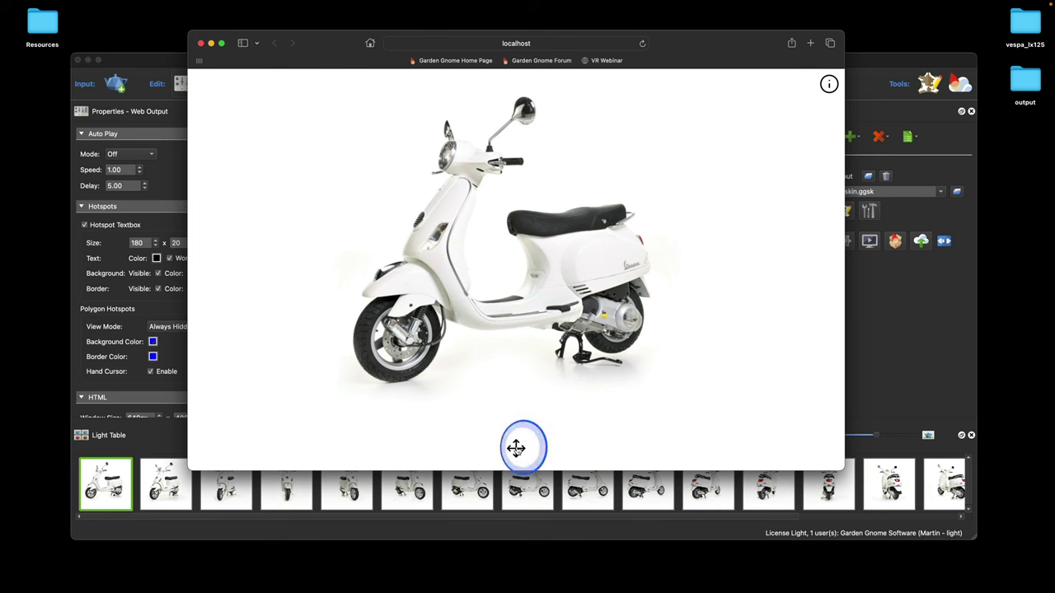
# - Test the view mode toggle icon in the browser output while zooming, panning and rotating the scooter
pyautogui.scroll(5, 545, 300)
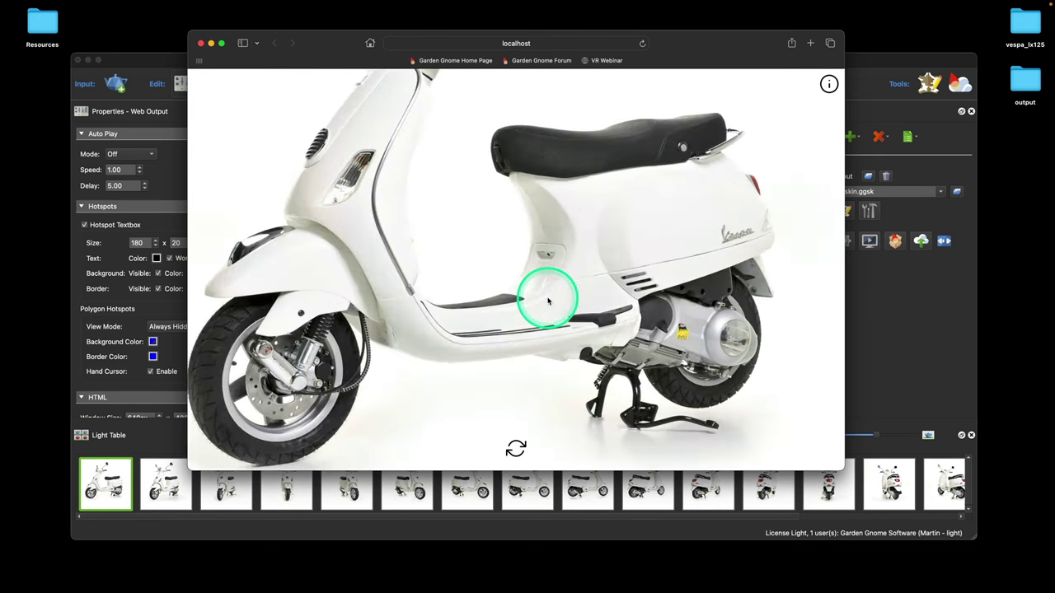
pyautogui.scroll(-5, 547, 302)
pyautogui.scroll(5, 548, 304)
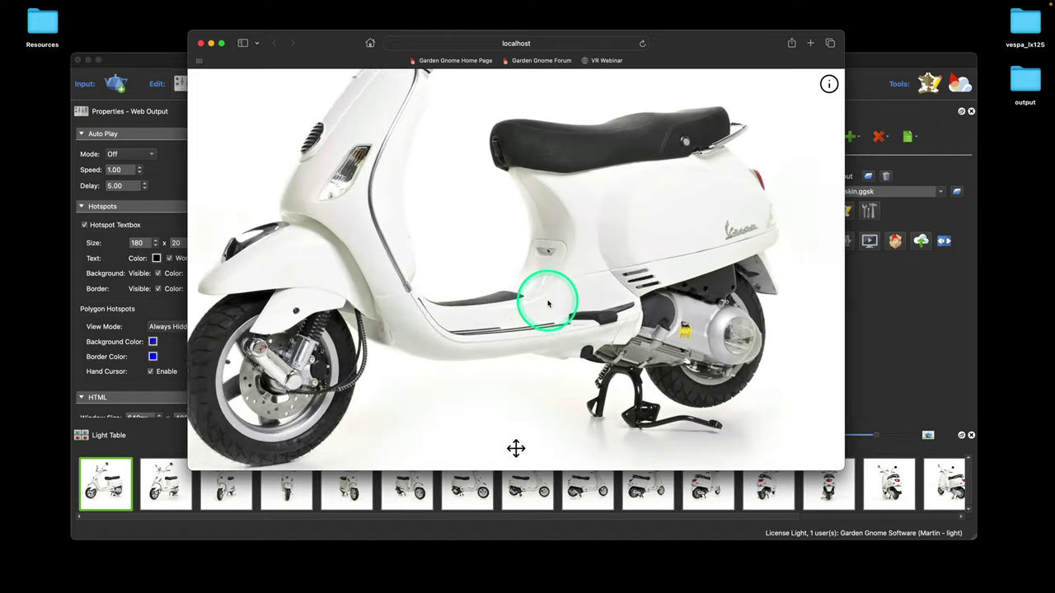
pyautogui.scroll(3, 549, 304)
pyautogui.moveTo(577, 283)
pyautogui.mouseDown()
pyautogui.moveTo(551, 280)
pyautogui.moveTo(566, 266)
pyautogui.mouseUp()
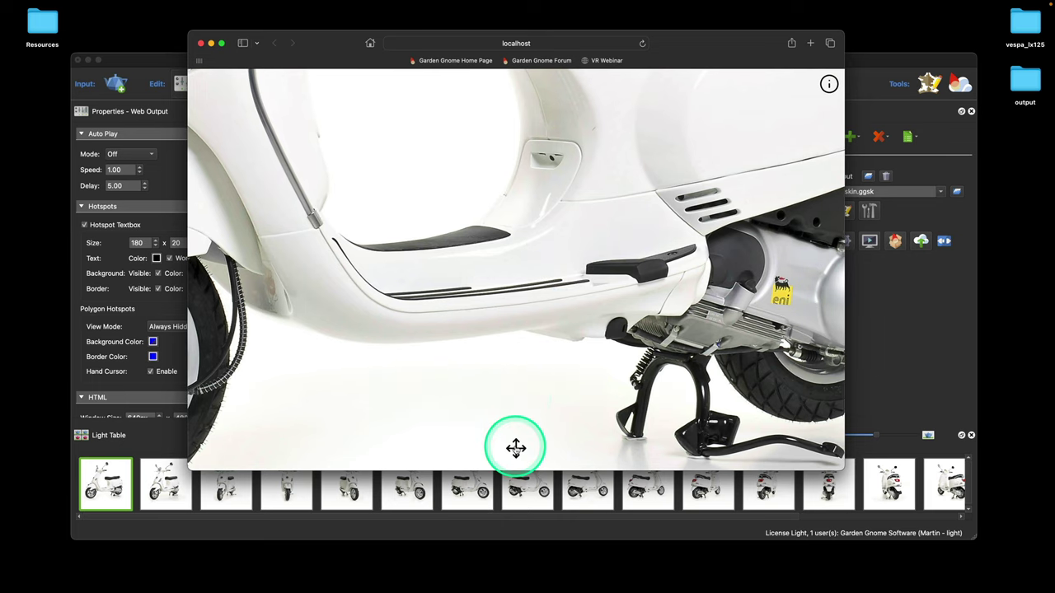
pyautogui.click(515, 448)
pyautogui.moveTo(652, 266); pyautogui.dragTo(527, 310)
pyautogui.click(515, 447)
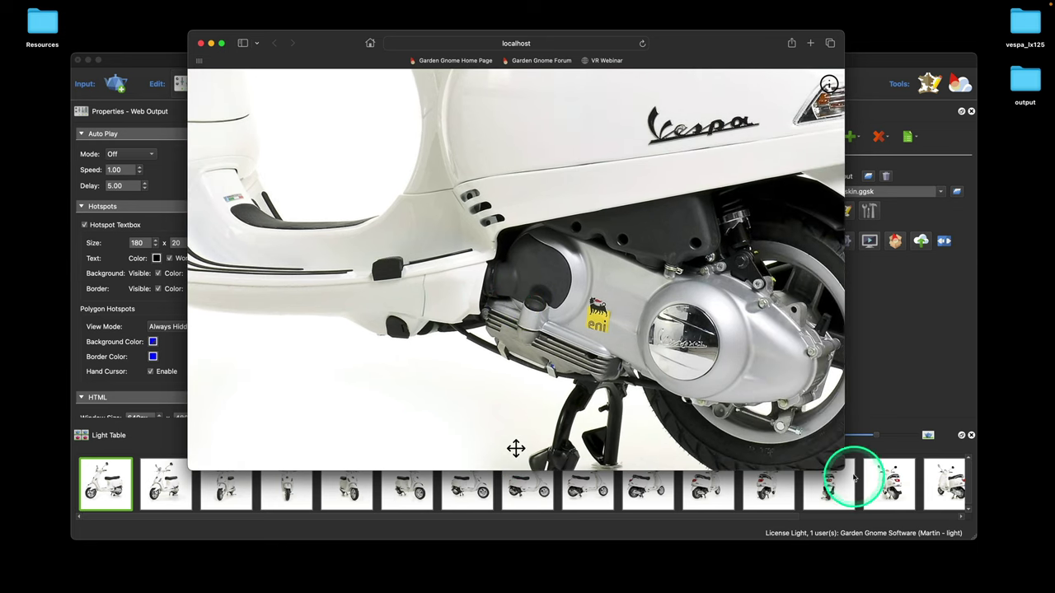
# - Shrink the browser window to a narrow portrait shape and test zooming, panning, rotating and mode toggling there
pyautogui.moveTo(841, 478); pyautogui.dragTo(399, 513)
pyautogui.scroll(-5, 371, 329)
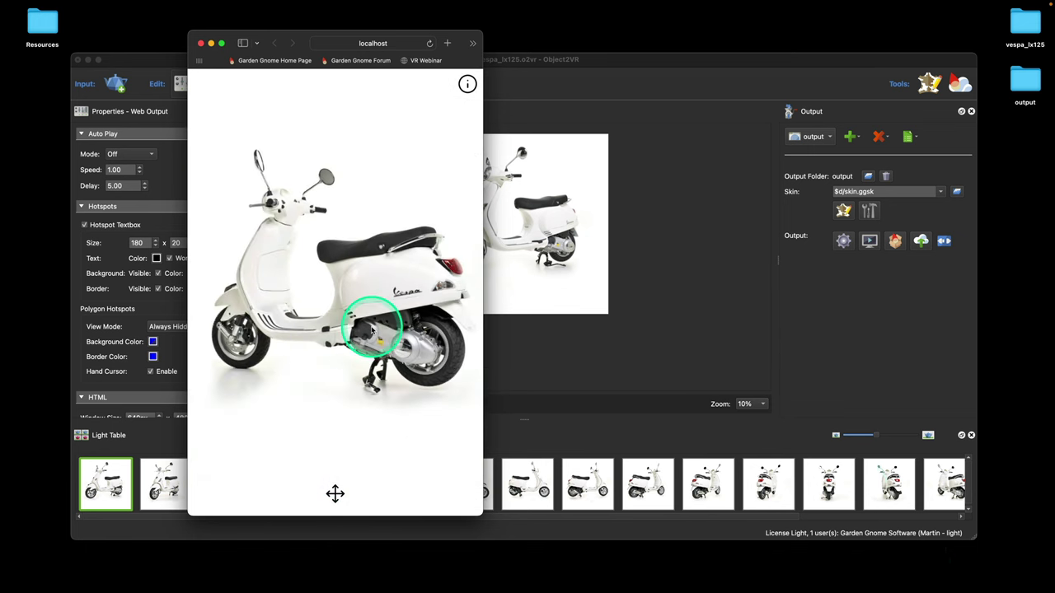
pyautogui.scroll(5, 372, 329)
pyautogui.click(335, 494)
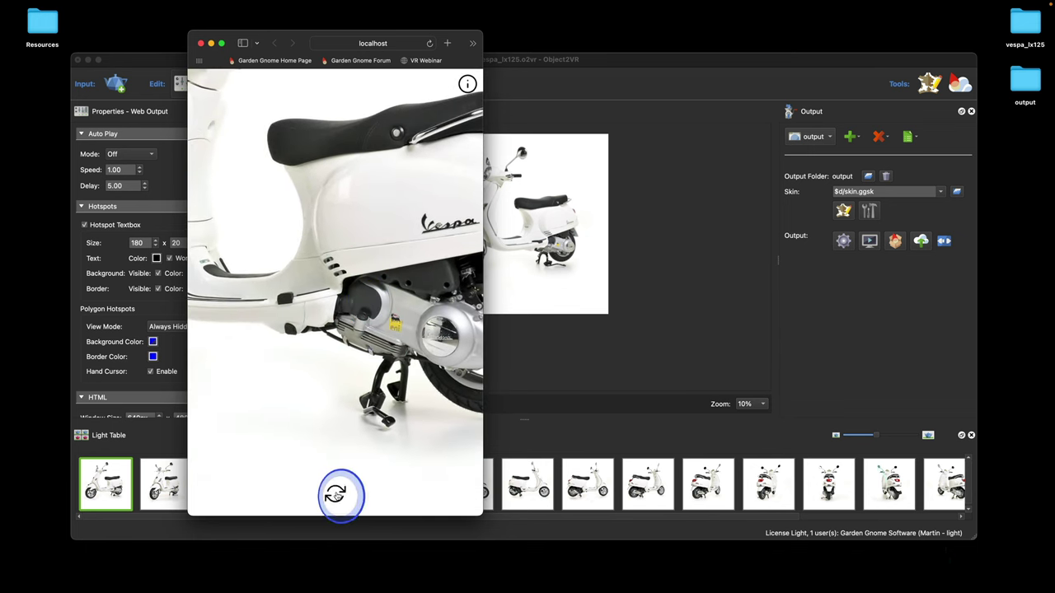
pyautogui.moveTo(412, 372); pyautogui.dragTo(320, 368)
pyautogui.click(335, 495)
pyautogui.scroll(5, 404, 302)
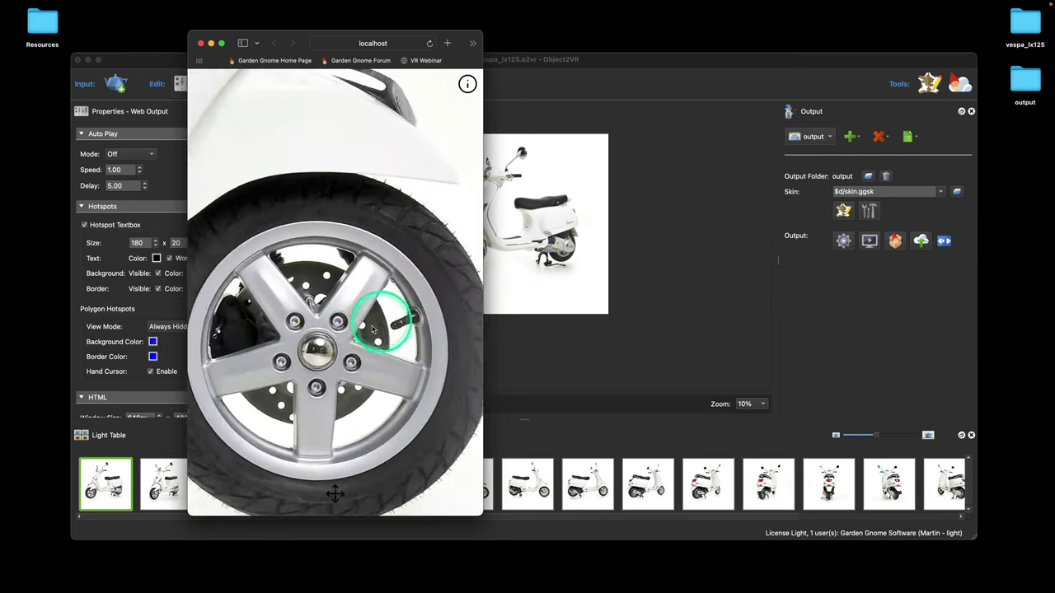
pyautogui.scroll(-5, 363, 331)
pyautogui.click(336, 492)
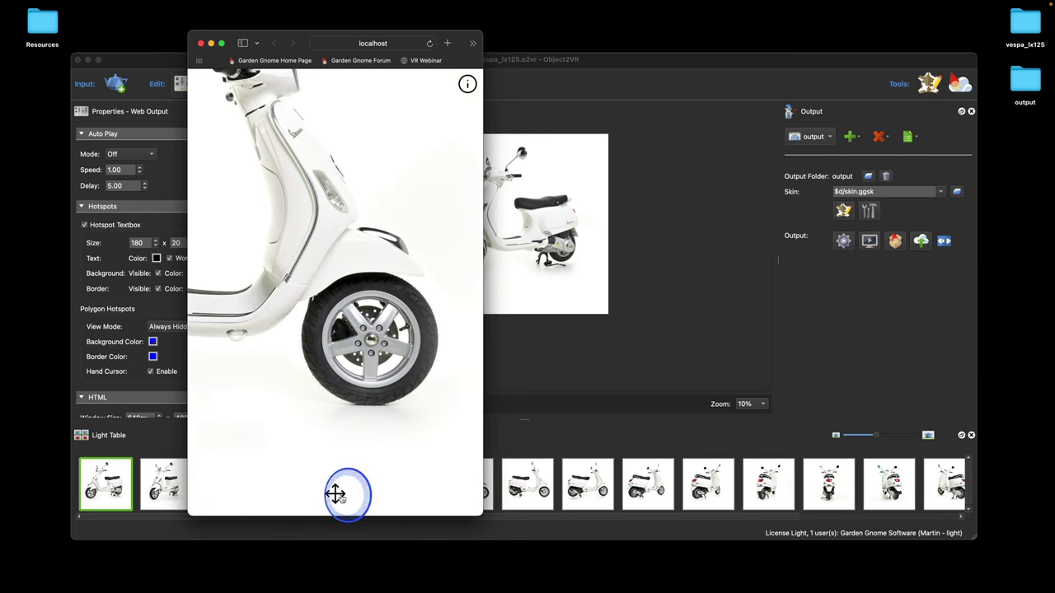
# - Widen the browser window again, close it and return to the skin in the Skin Editor
pyautogui.click(247, 40)
pyautogui.moveTo(482, 515); pyautogui.dragTo(785, 449)
pyautogui.click(201, 42)
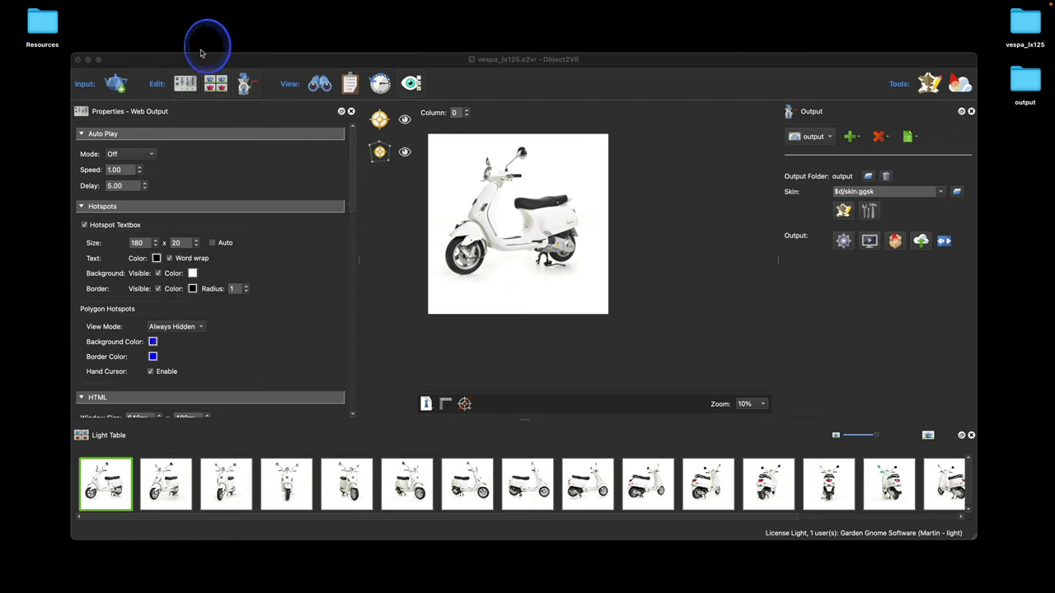
pyautogui.click(848, 210)
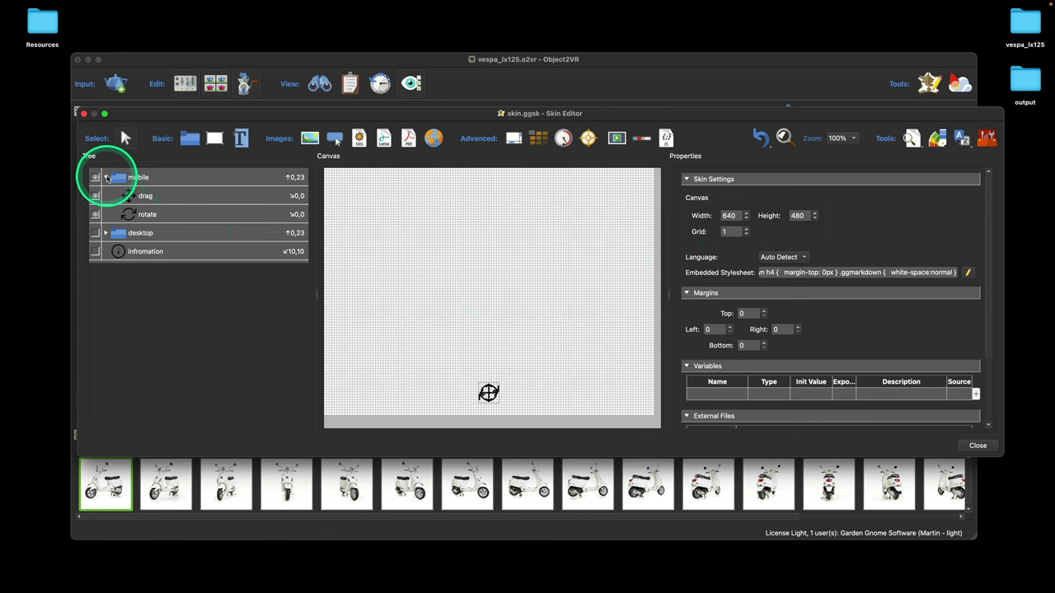
# - Collapse the mobile container, show the desktop container on the canvas and enable its Visible property
pyautogui.click(106, 178)
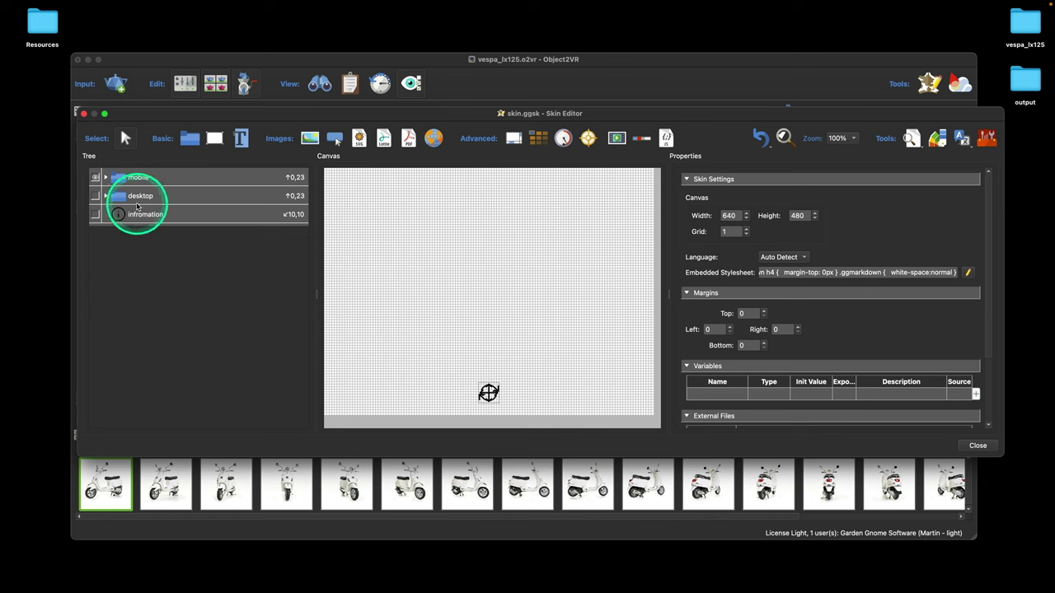
pyautogui.click(96, 196)
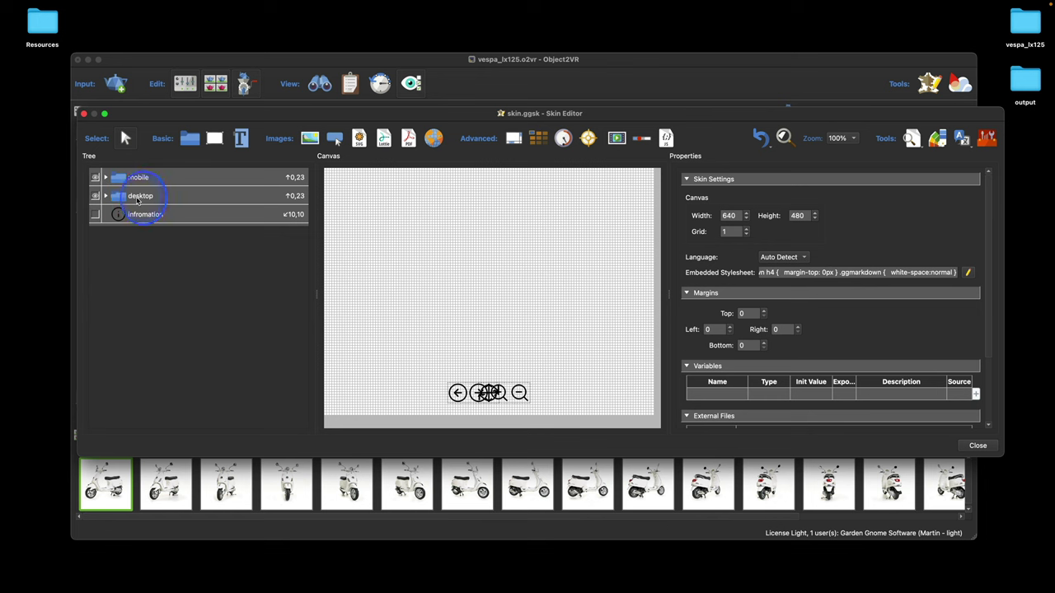
pyautogui.click(127, 200)
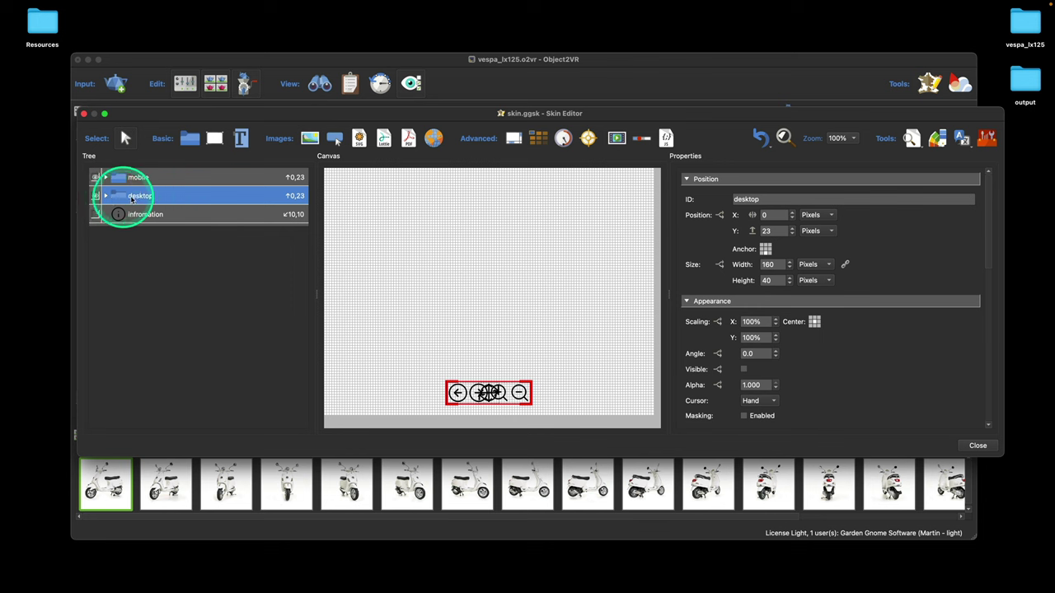
pyautogui.scroll(-2, 861, 357)
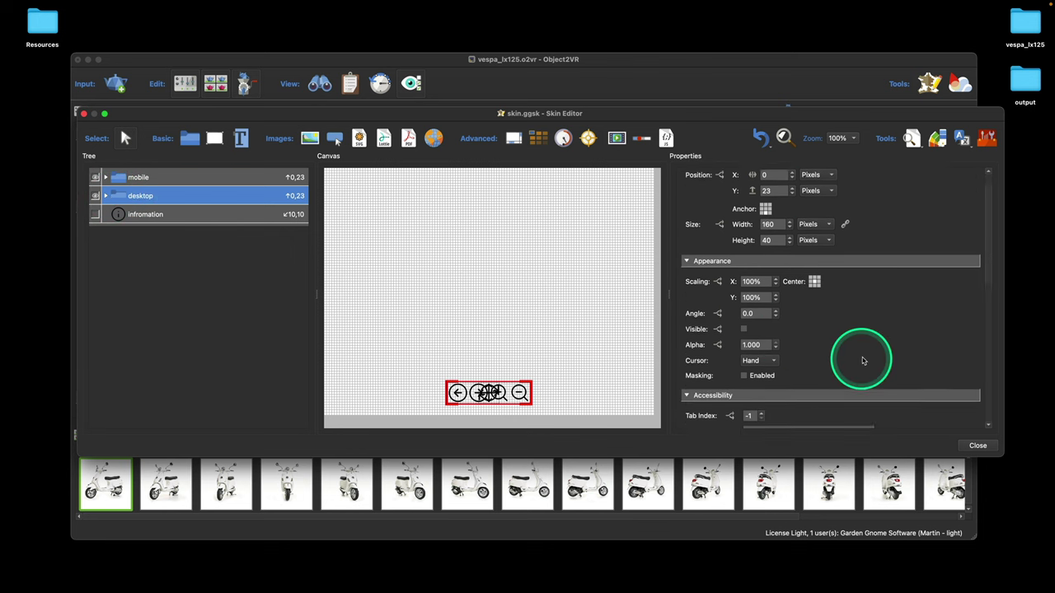
pyautogui.click(744, 305)
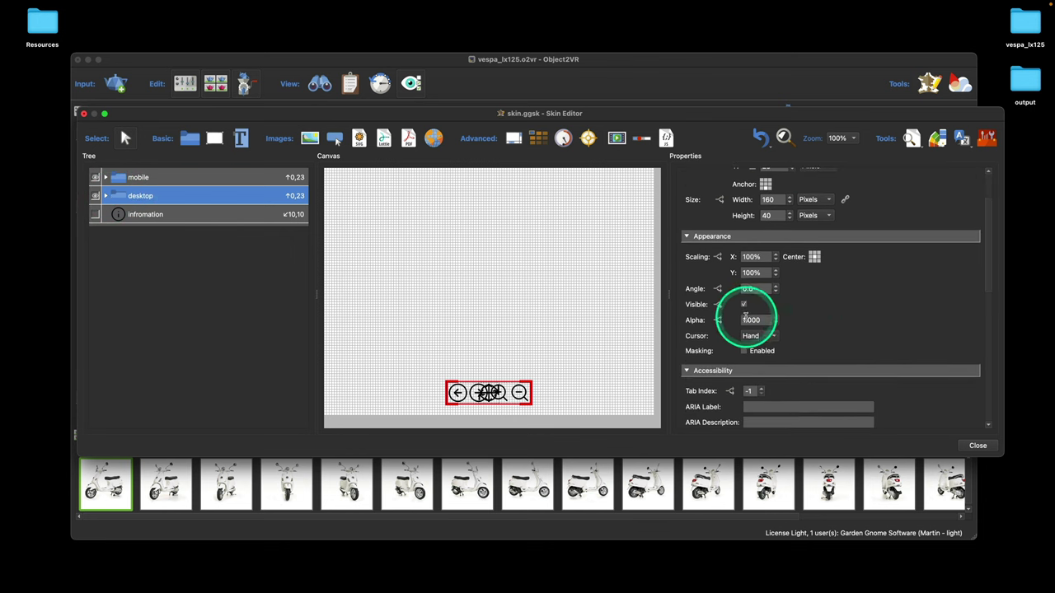
# - Add a logic block condition to the desktop container's Visible property with Player Width <= 600
pyautogui.click(718, 308)
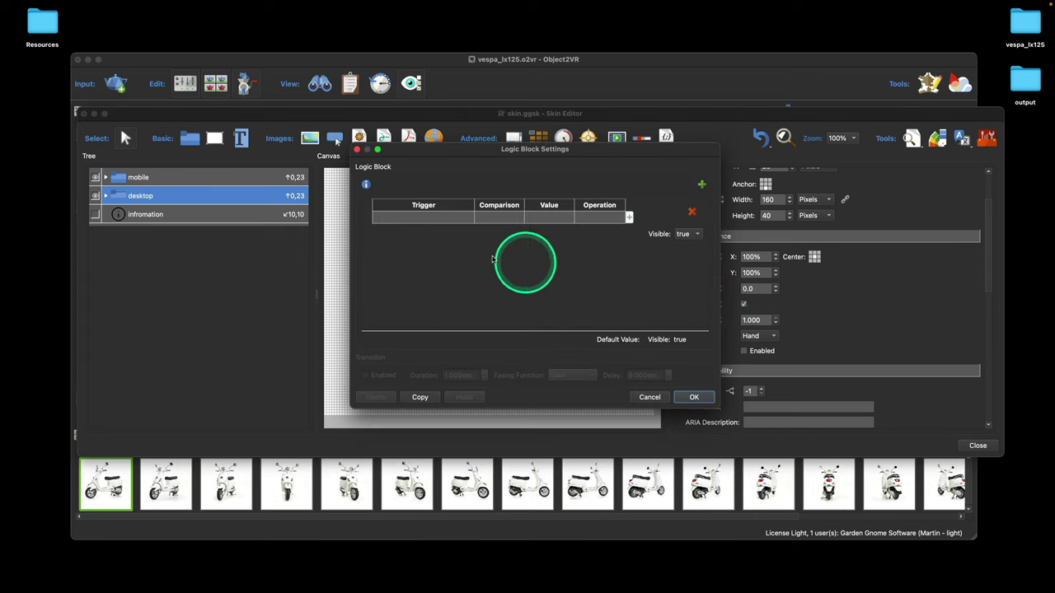
pyautogui.click(418, 218)
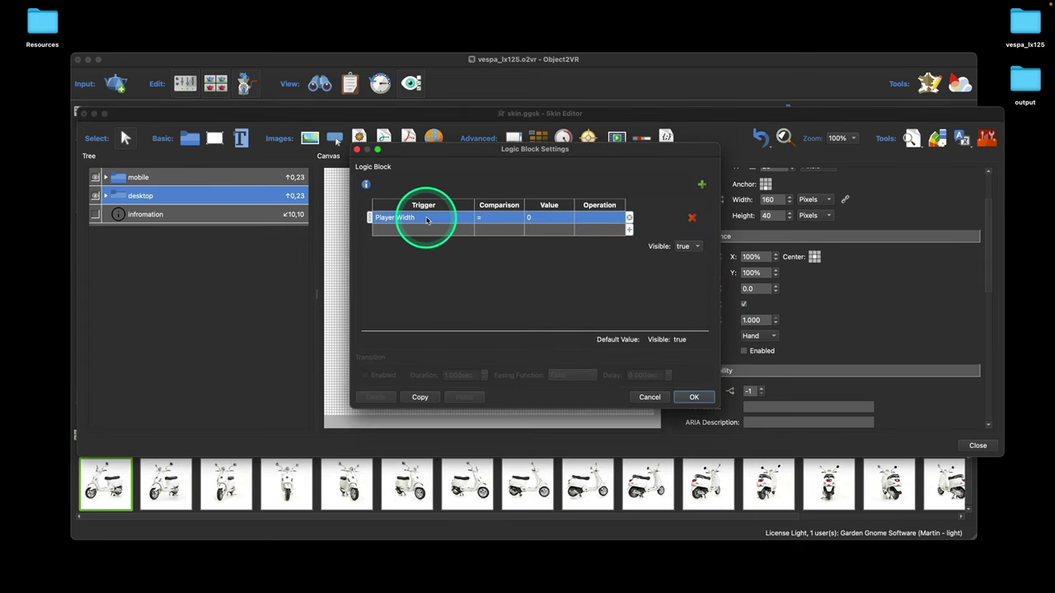
pyautogui.click(427, 218)
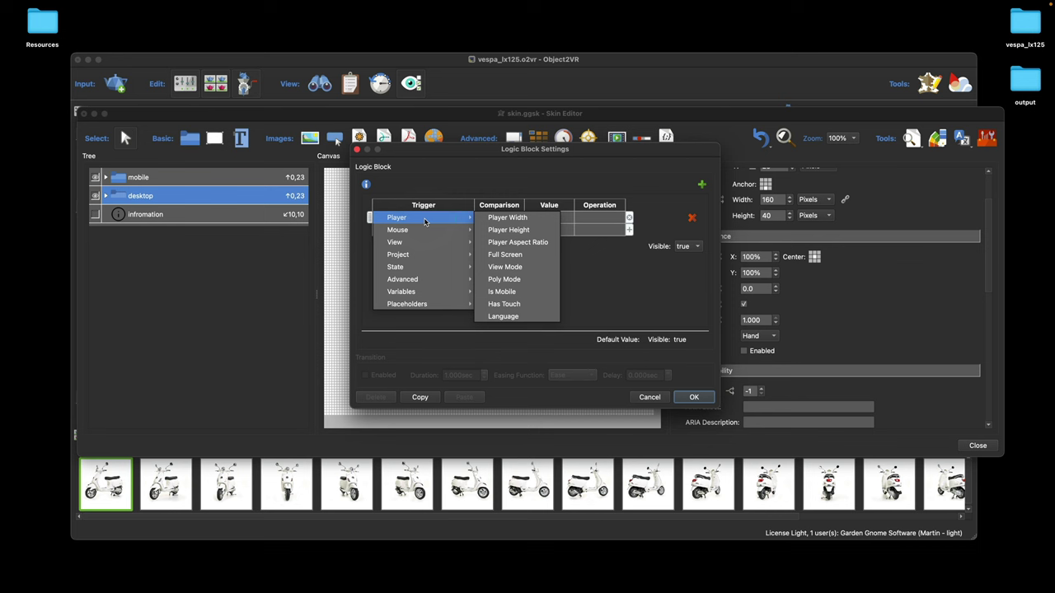
pyautogui.click(486, 218)
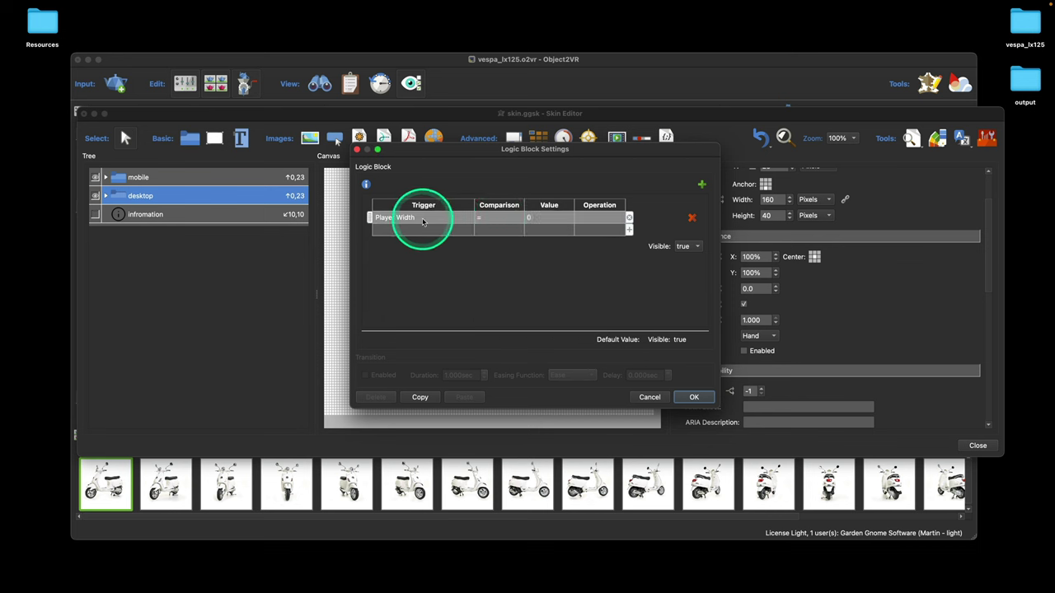
pyautogui.click(496, 221)
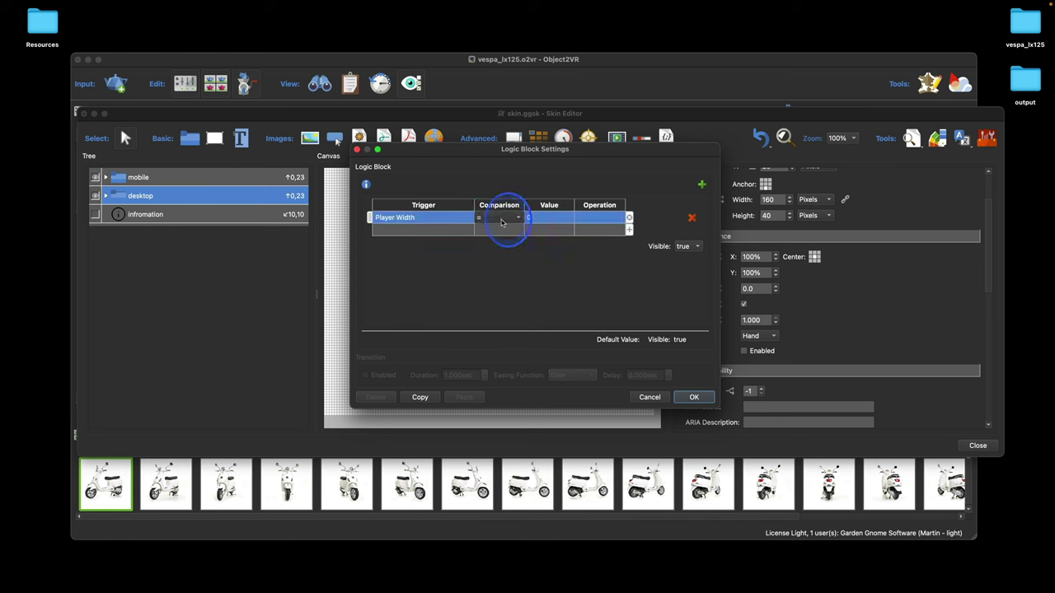
pyautogui.click(499, 219)
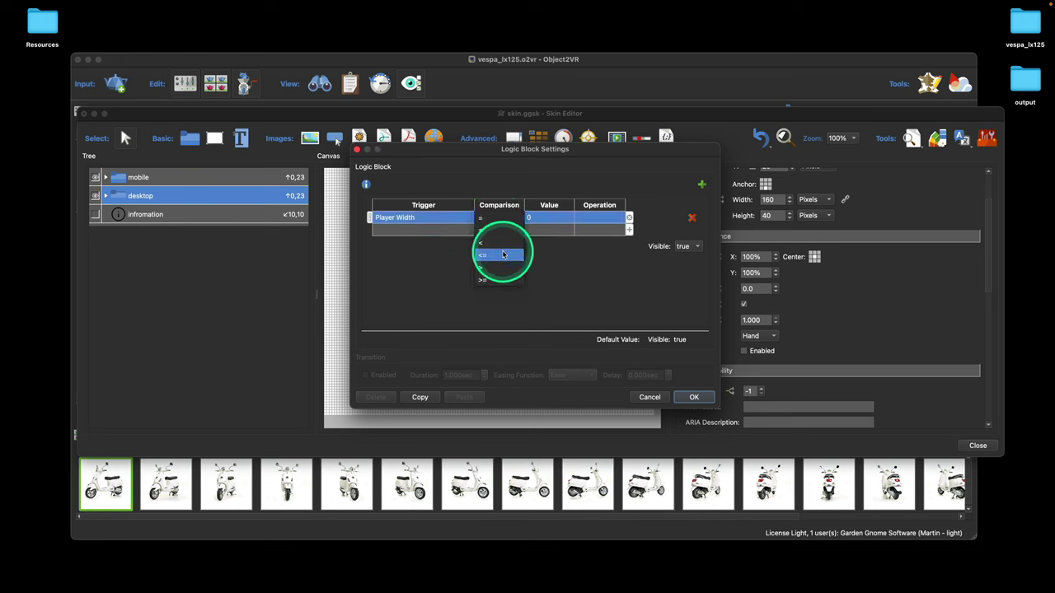
pyautogui.click(501, 257)
pyautogui.click(544, 218)
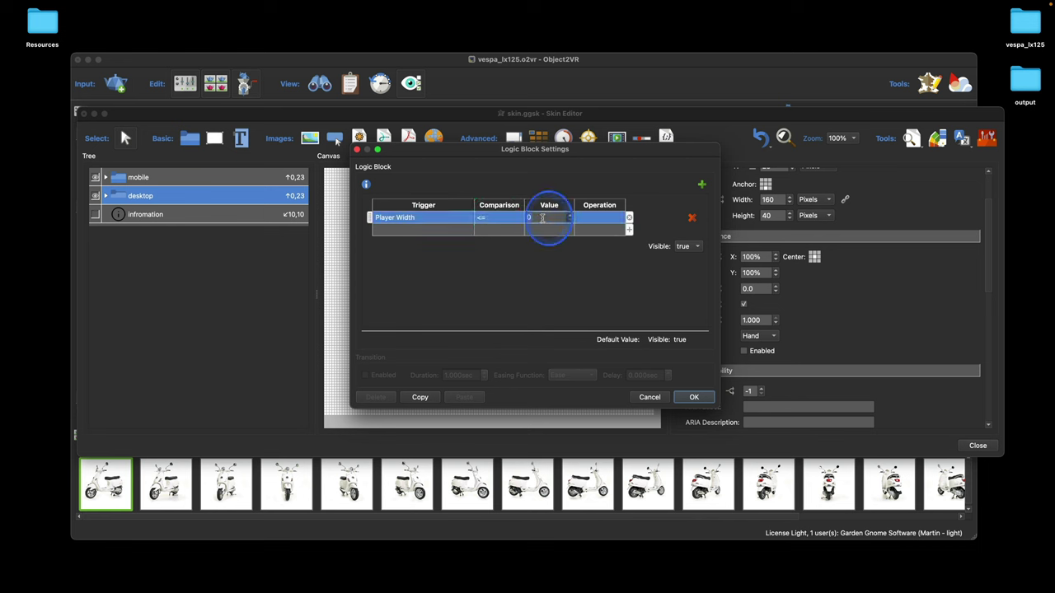
pyautogui.write('600')
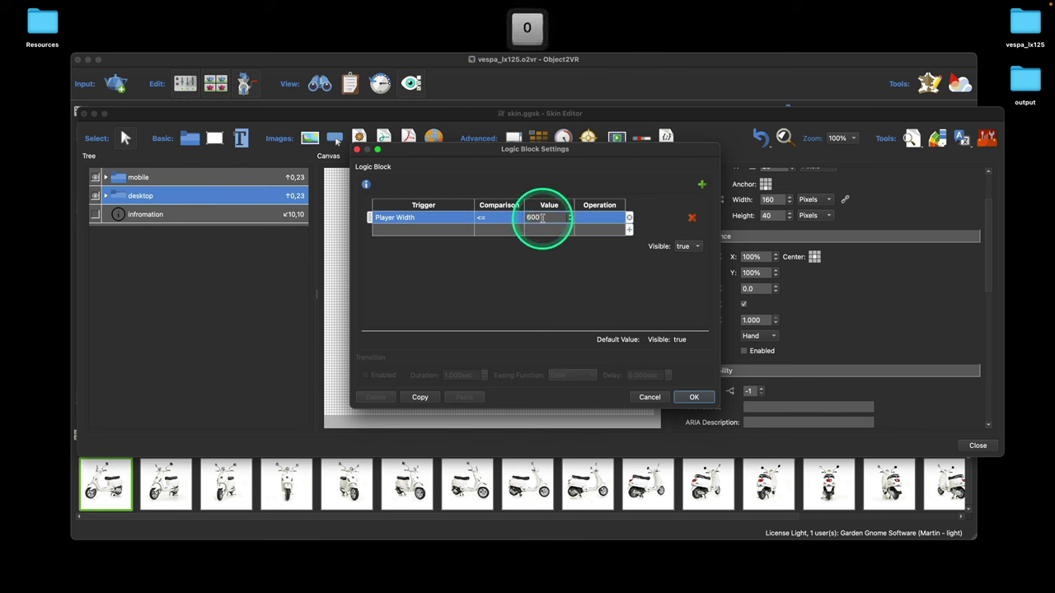
pyautogui.click(586, 281)
# - Set the desktop container's Visible result to false for that width condition and apply the logic block
pyautogui.click(687, 246)
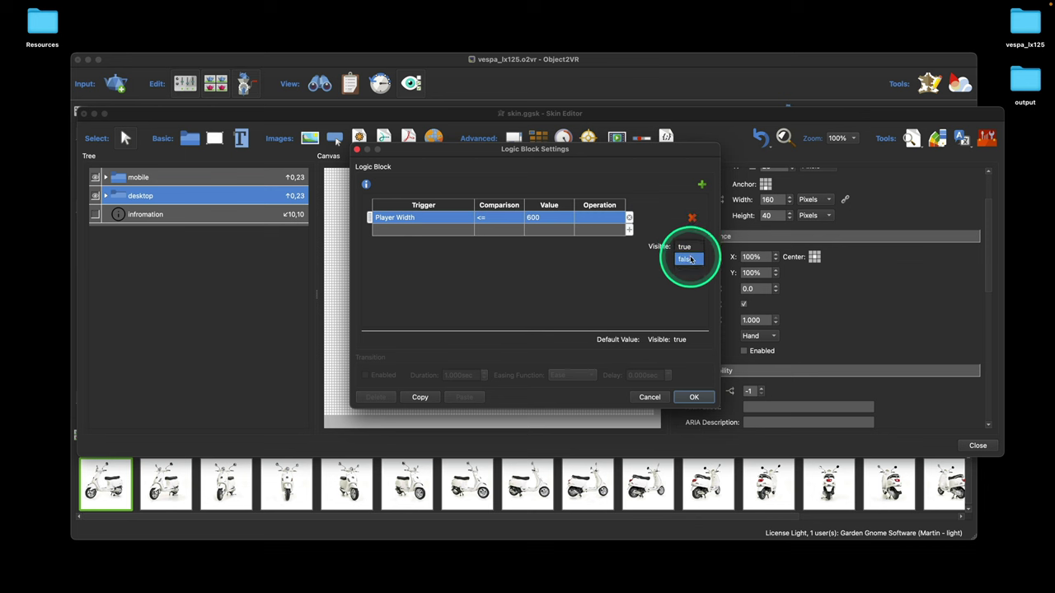
pyautogui.click(690, 259)
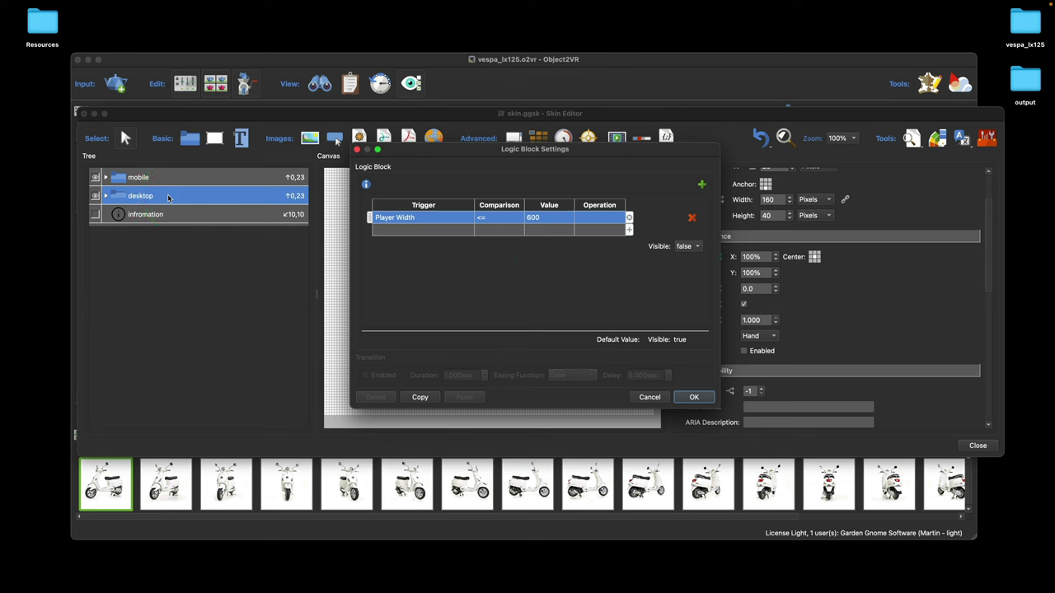
pyautogui.click(471, 151)
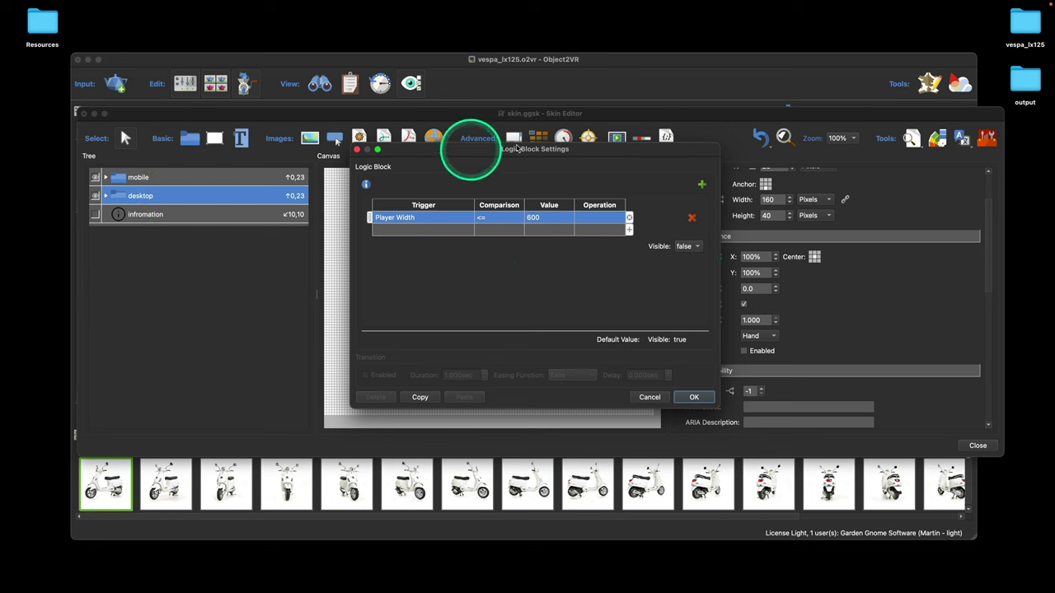
pyautogui.moveTo(615, 149); pyautogui.dragTo(547, 151)
pyautogui.click(745, 305)
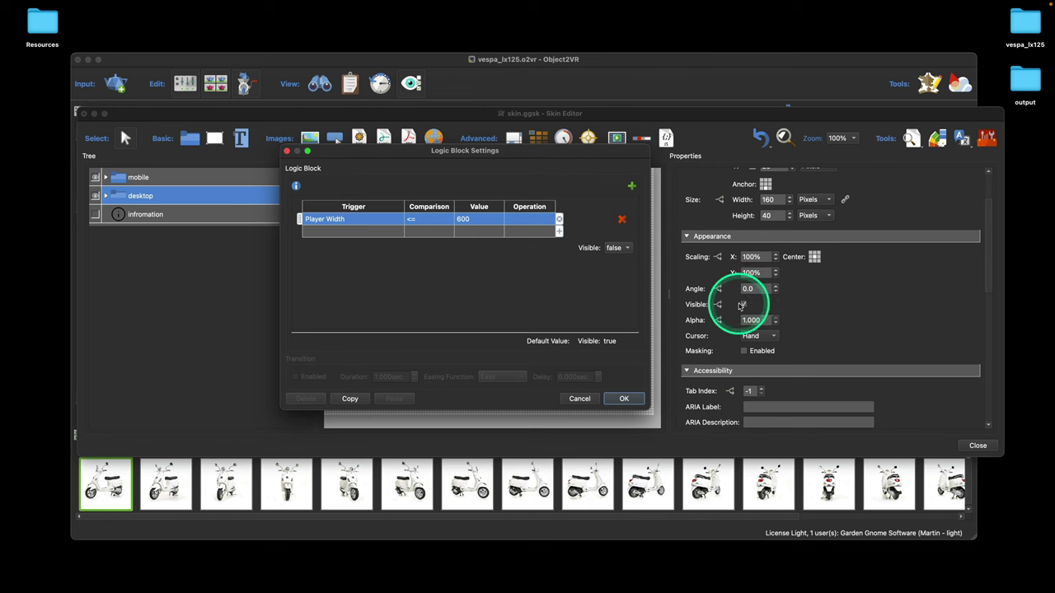
pyautogui.click(329, 223)
pyautogui.click(417, 237)
pyautogui.click(475, 224)
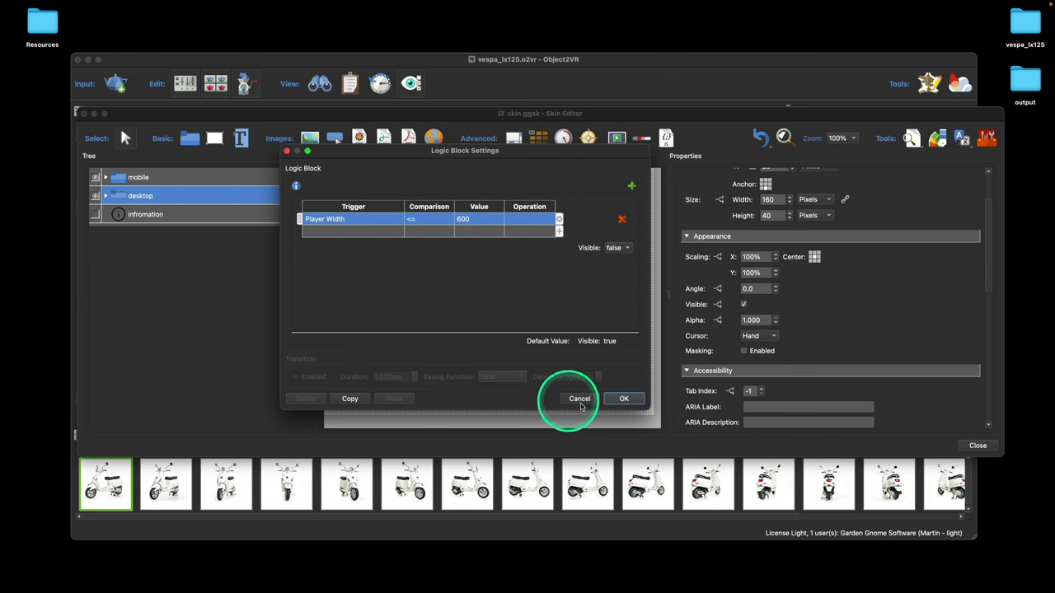
pyautogui.click(622, 399)
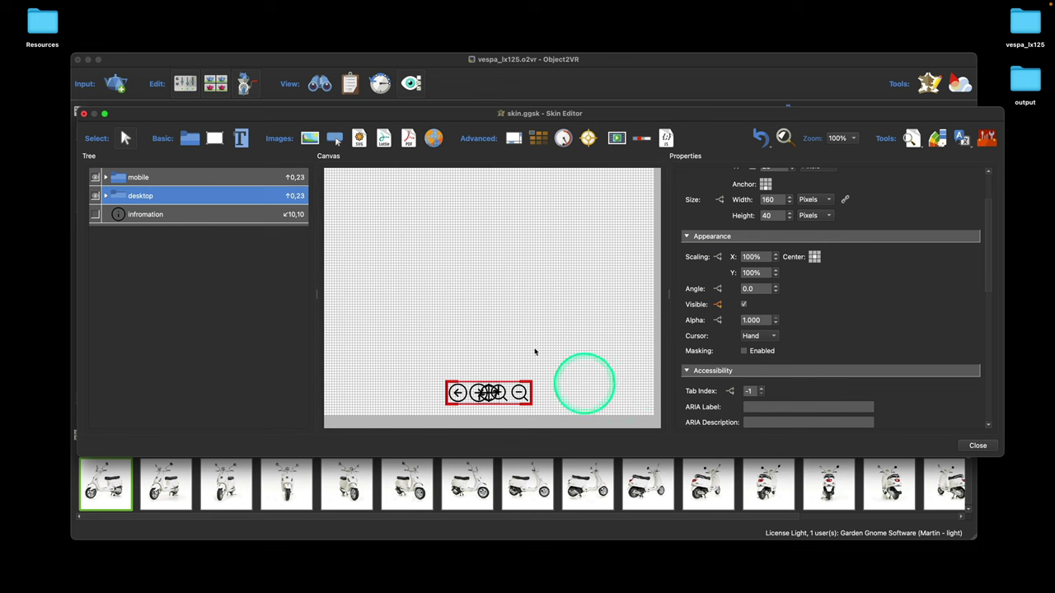
# - Disable the mobile container's Visible property by default and give it a logic block condition of Player Width <= 600
pyautogui.click(174, 179)
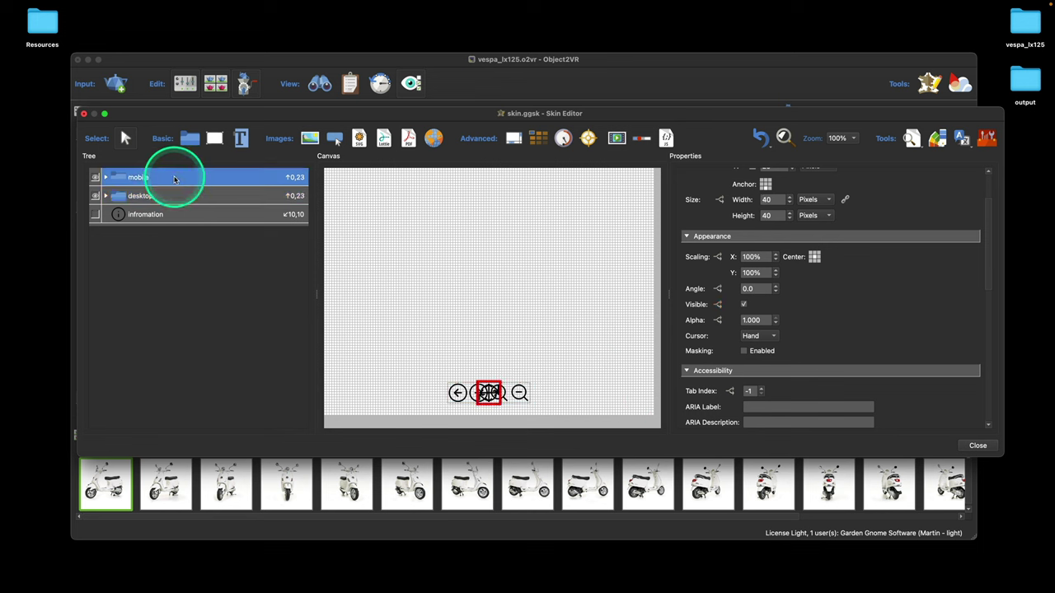
pyautogui.click(744, 305)
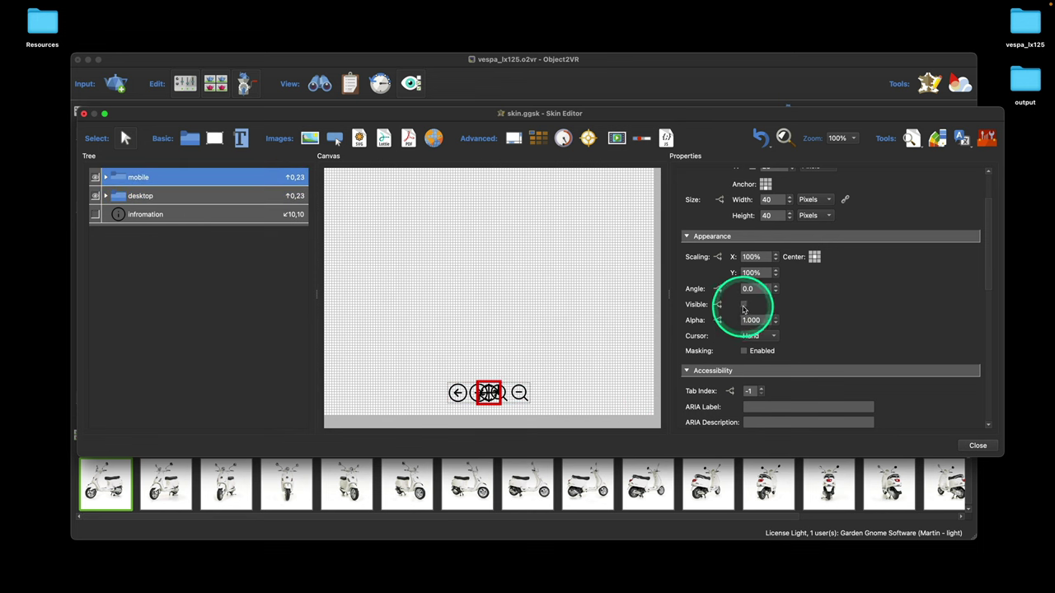
pyautogui.click(718, 305)
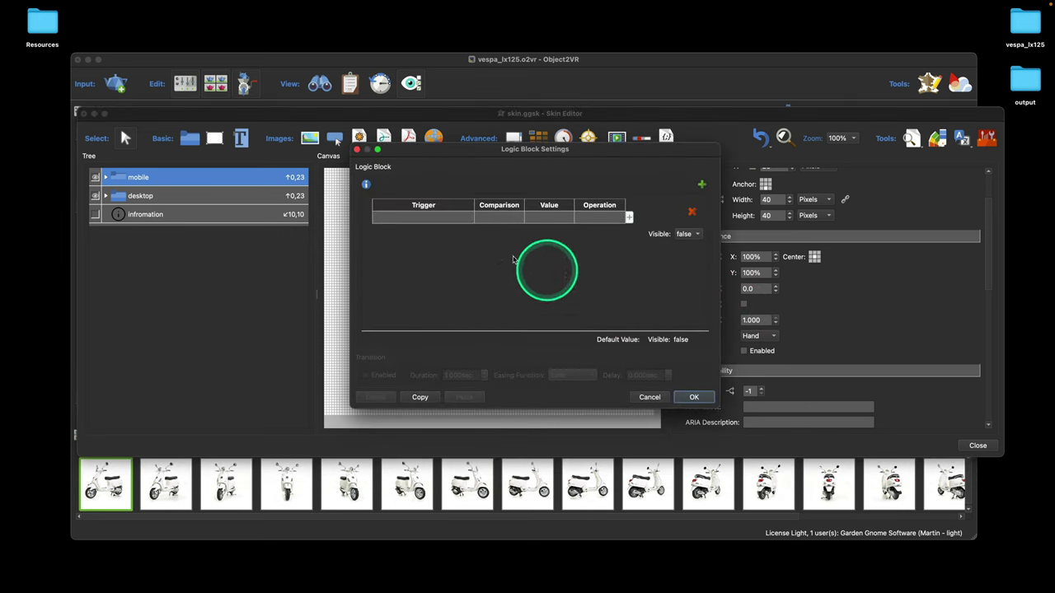
pyautogui.click(428, 217)
pyautogui.click(490, 212)
pyautogui.click(494, 221)
pyautogui.click(495, 219)
pyautogui.click(484, 254)
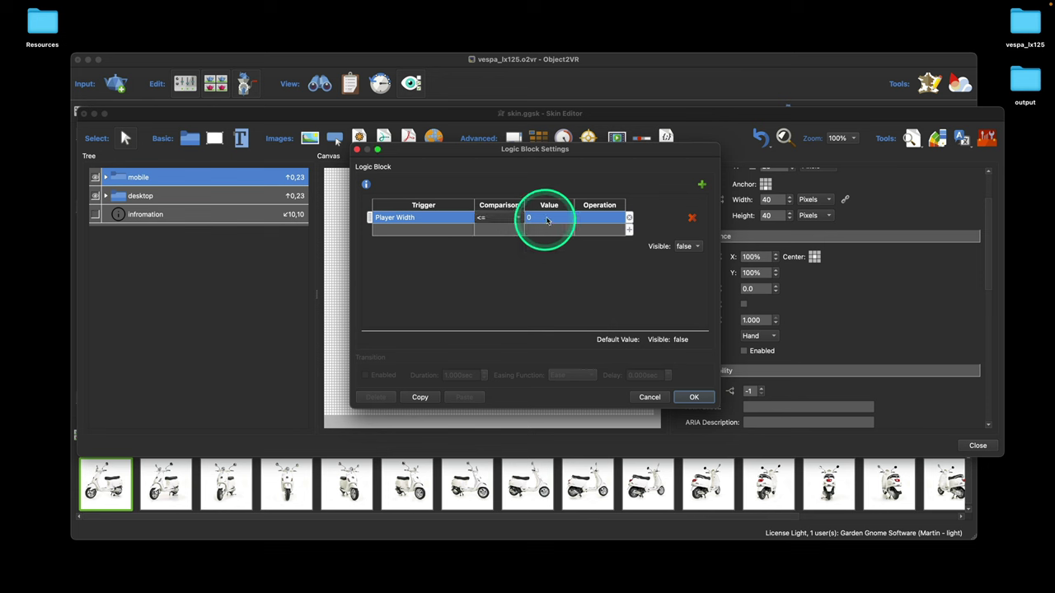
pyautogui.click(547, 217)
pyautogui.write('6')
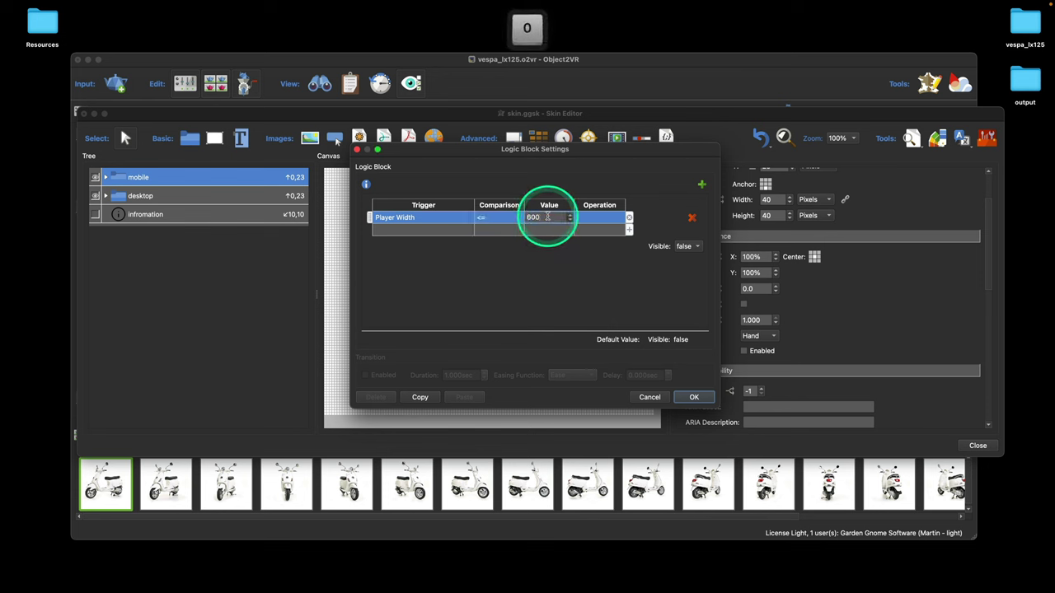
pyautogui.write('00')
# - Set the mobile container's Visible result to true for the width condition and apply the logic block
pyautogui.click(685, 245)
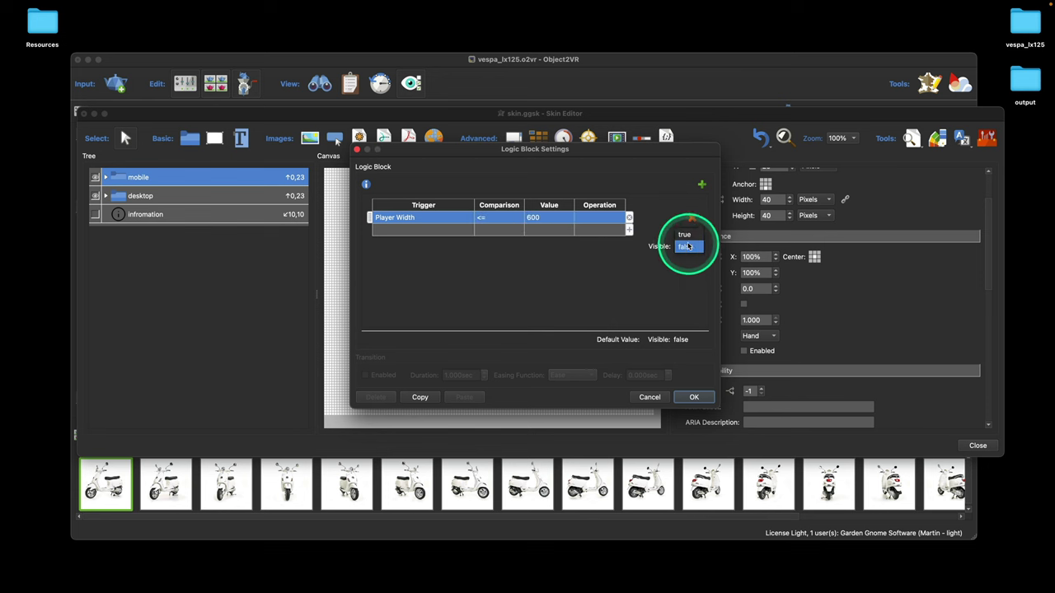
pyautogui.click(689, 236)
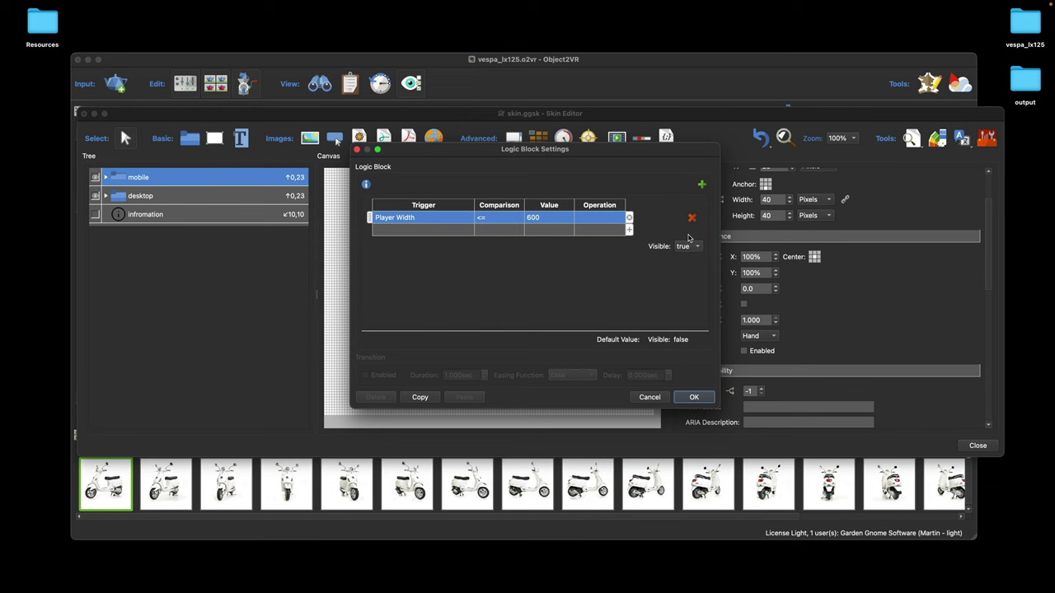
pyautogui.click(701, 396)
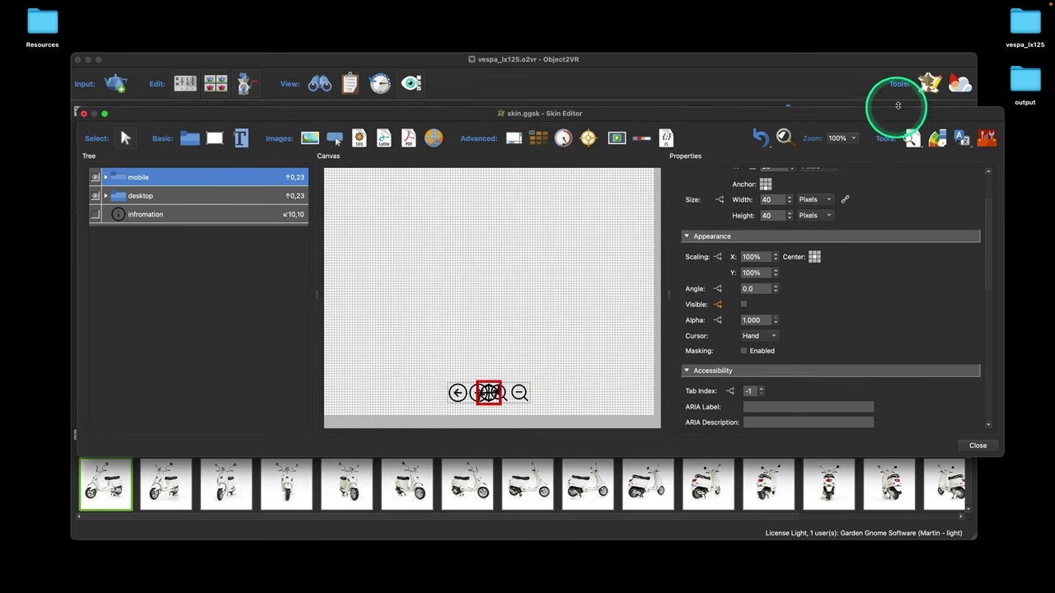
# - Open the skin's live preview, shrink it to a narrow portrait size to test the container switching, and close it
pyautogui.click(910, 138)
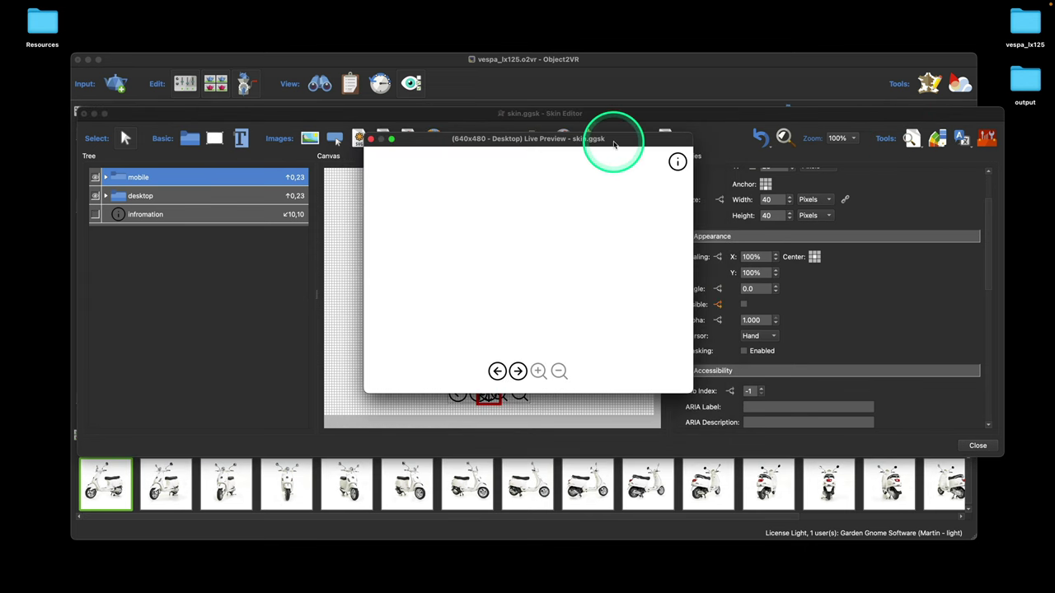
pyautogui.moveTo(635, 137); pyautogui.dragTo(569, 124)
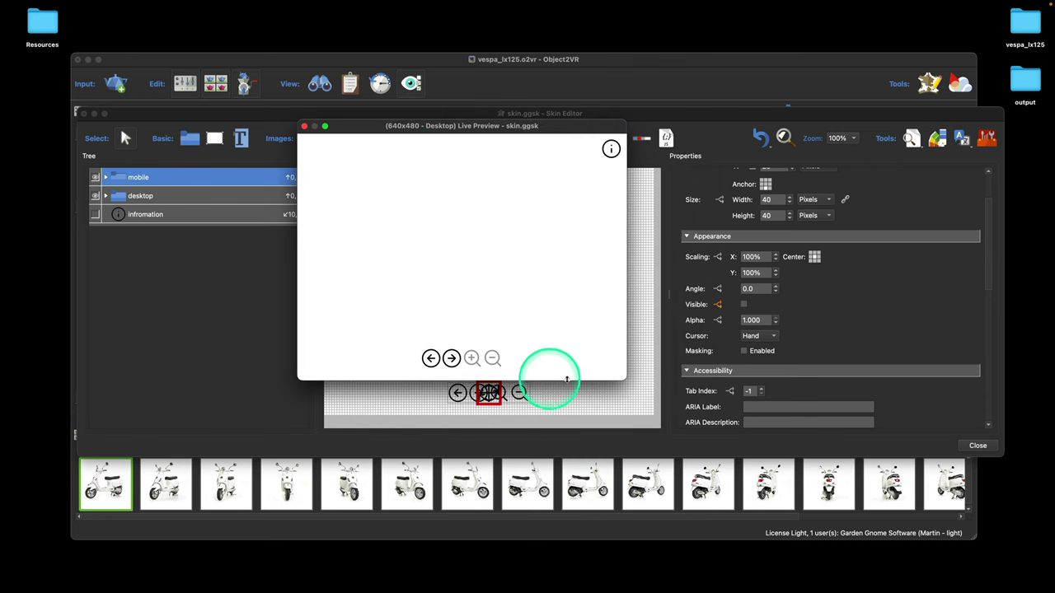
pyautogui.moveTo(623, 379); pyautogui.dragTo(462, 384)
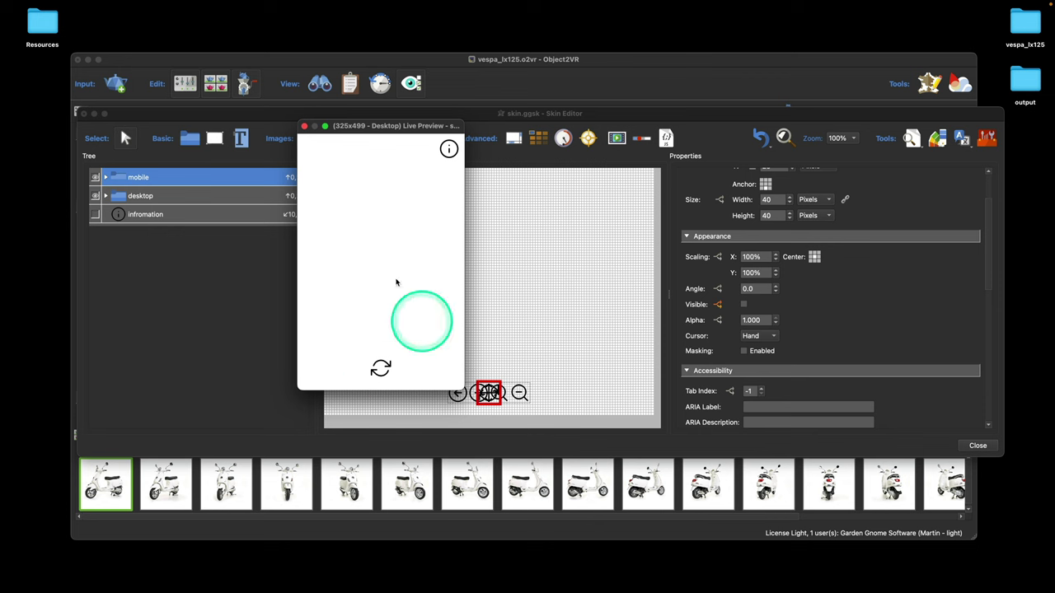
pyautogui.click(304, 123)
# - Close the Skin Editor with the skin changes saved and generate the web output
pyautogui.click(980, 445)
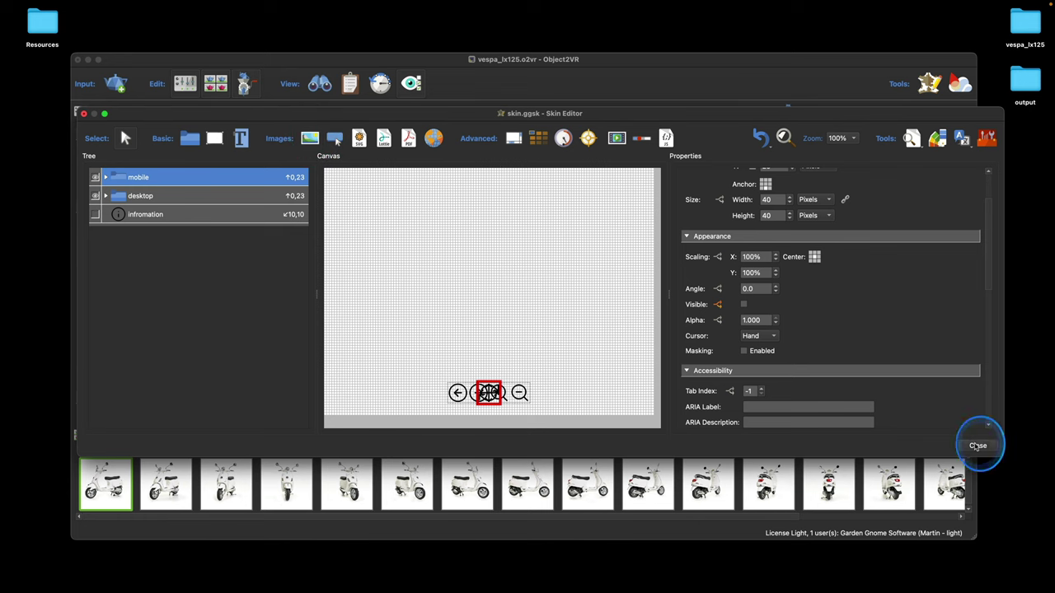
pyautogui.click(532, 191)
pyautogui.click(843, 240)
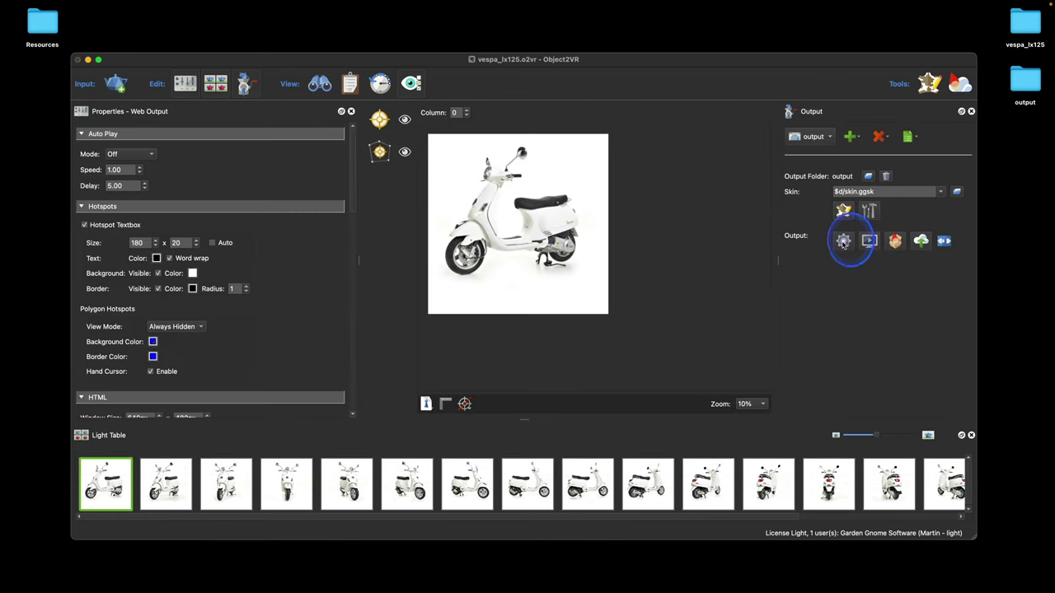
pyautogui.click(559, 215)
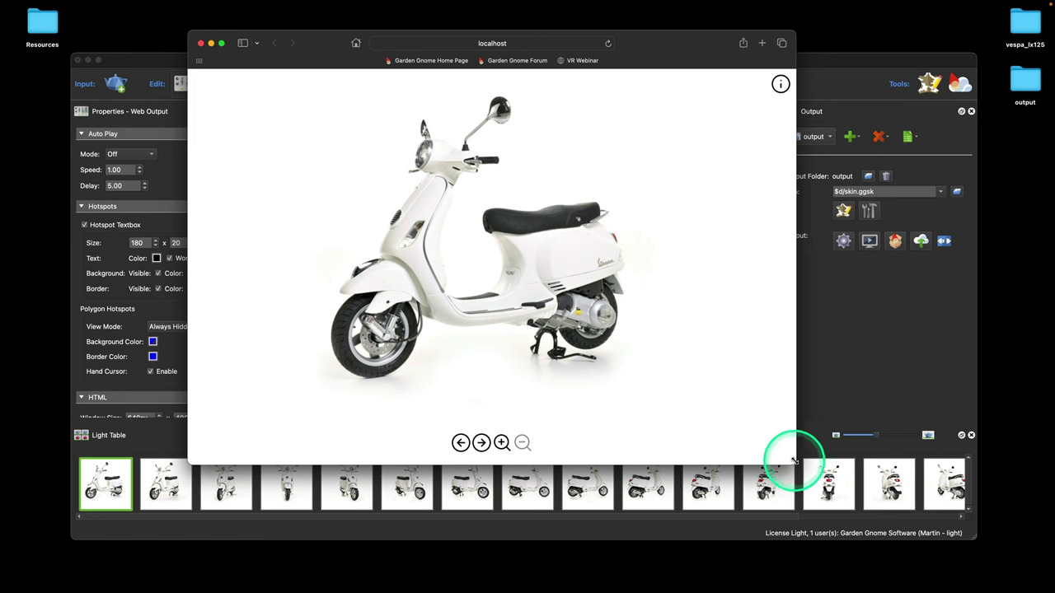
# - Narrow the output's browser window, test rotating, zooming, panning and view mode toggling on the scooter, and close the window
pyautogui.moveTo(794, 462); pyautogui.dragTo(460, 451)
pyautogui.moveTo(337, 245); pyautogui.dragTo(371, 284)
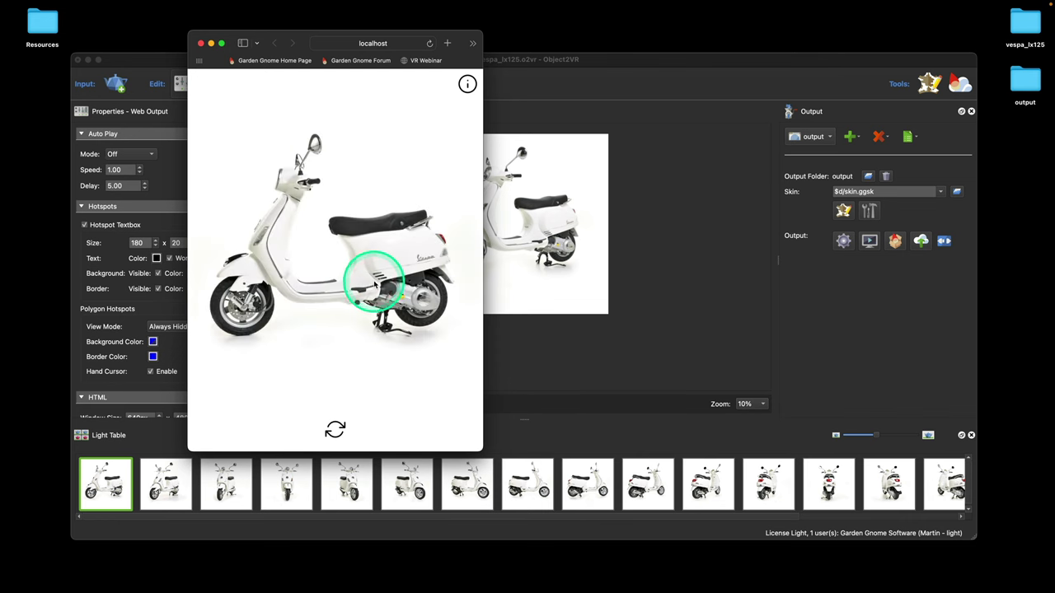
pyautogui.scroll(10, 376, 283)
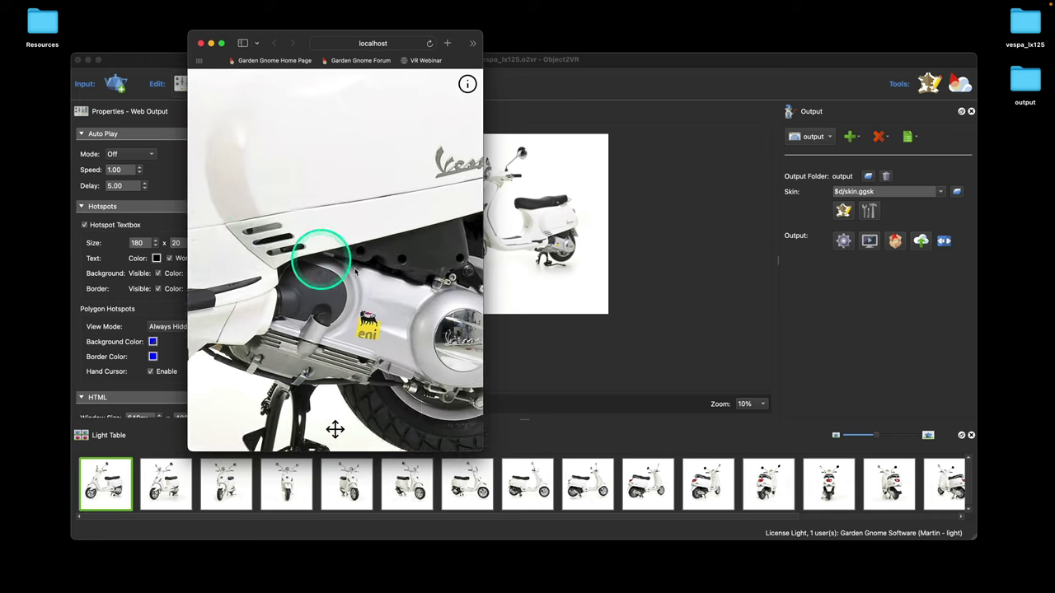
pyautogui.moveTo(354, 272); pyautogui.dragTo(337, 366)
pyautogui.click(334, 430)
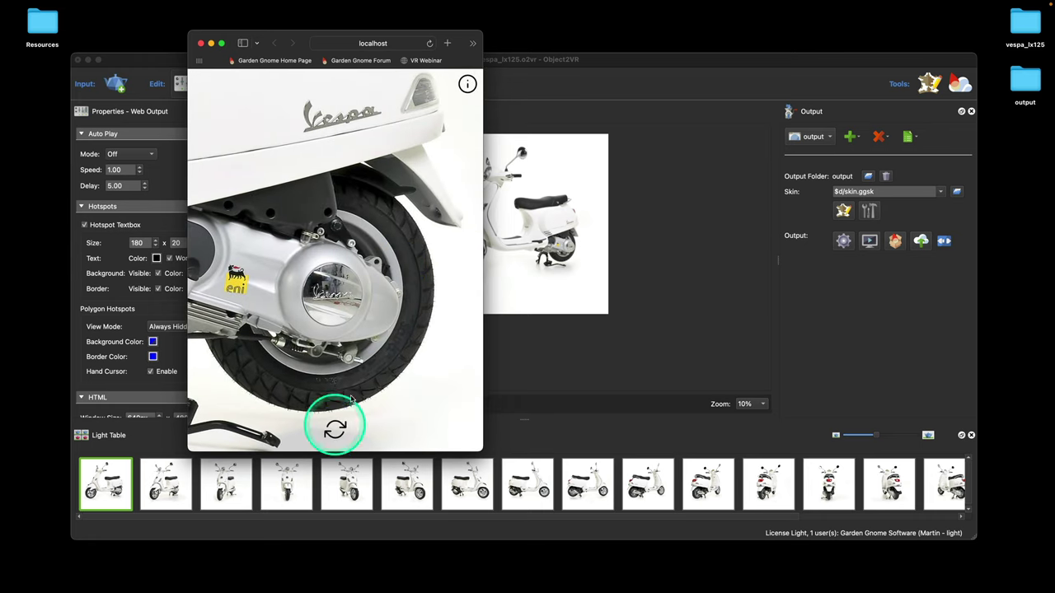
pyautogui.moveTo(384, 330); pyautogui.dragTo(290, 323)
pyautogui.click(337, 428)
pyautogui.scroll(-10, 365, 294)
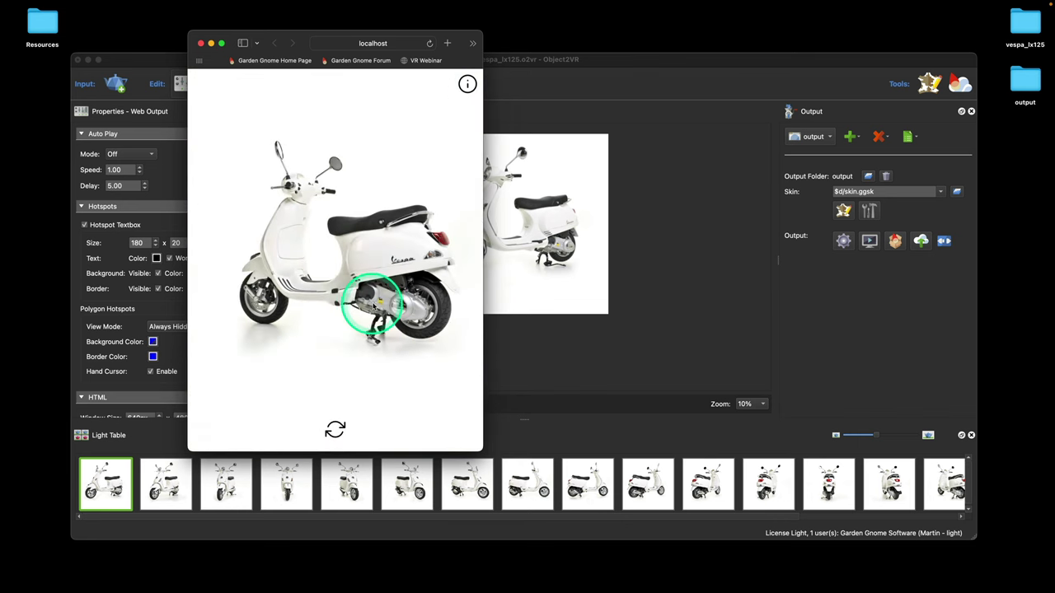
pyautogui.click(200, 43)
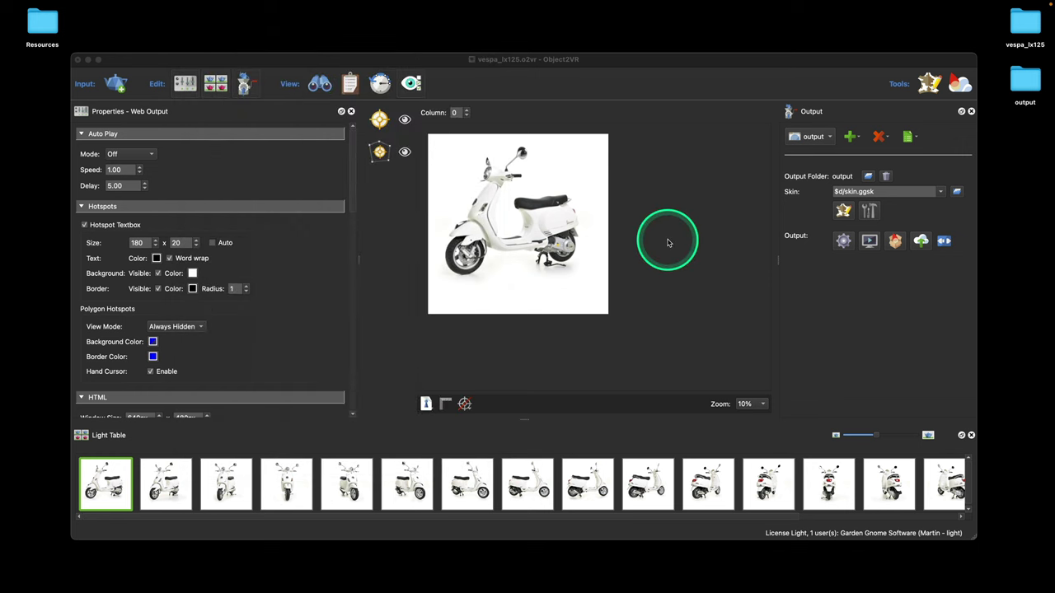
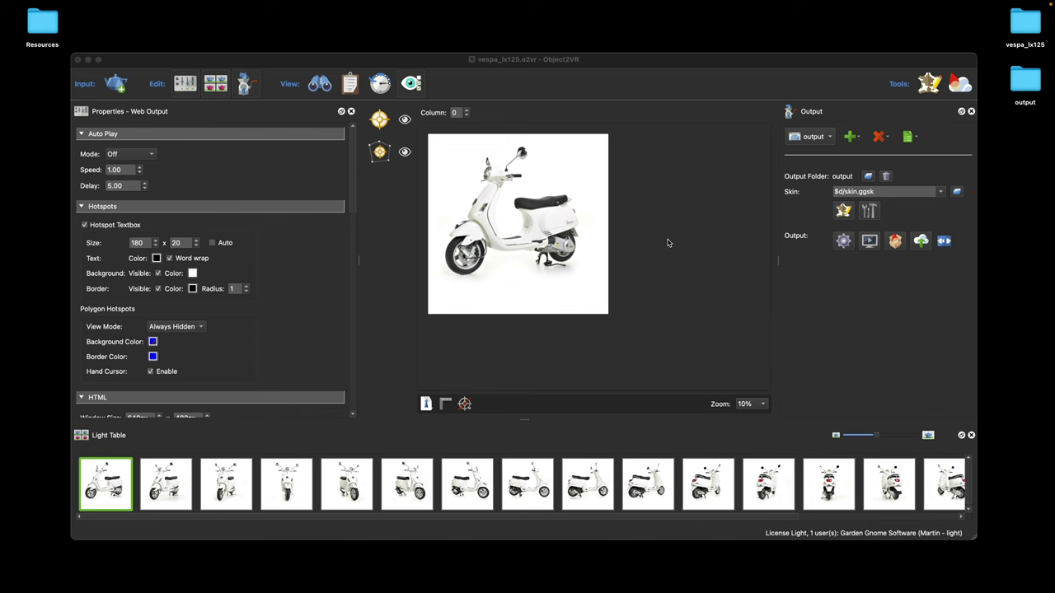
# - Open the skin in the Skin Editor, show the information button on the canvas, and close the editor
pyautogui.click(843, 212)
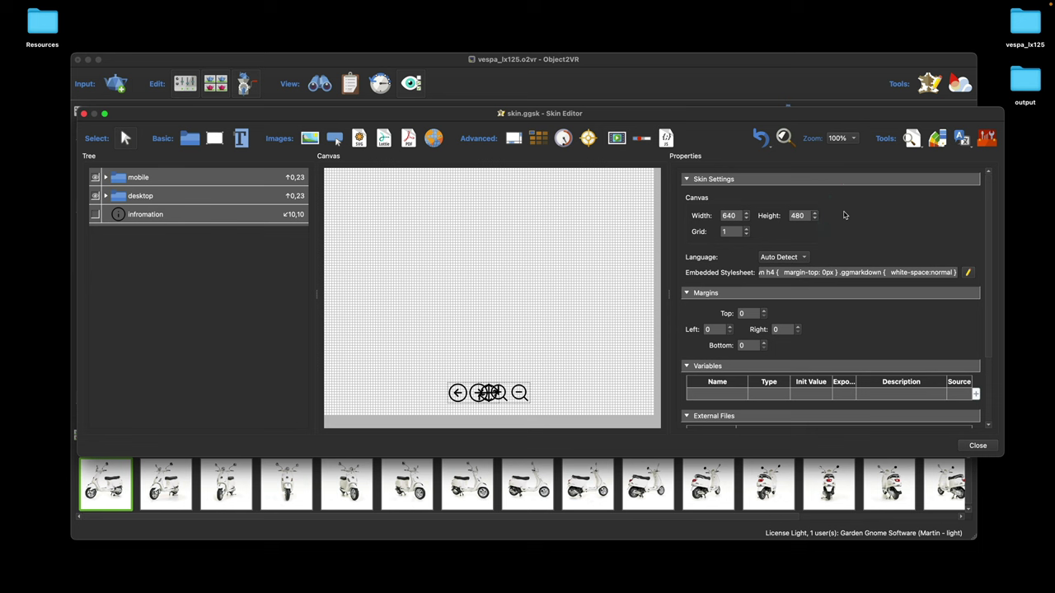
pyautogui.click(95, 215)
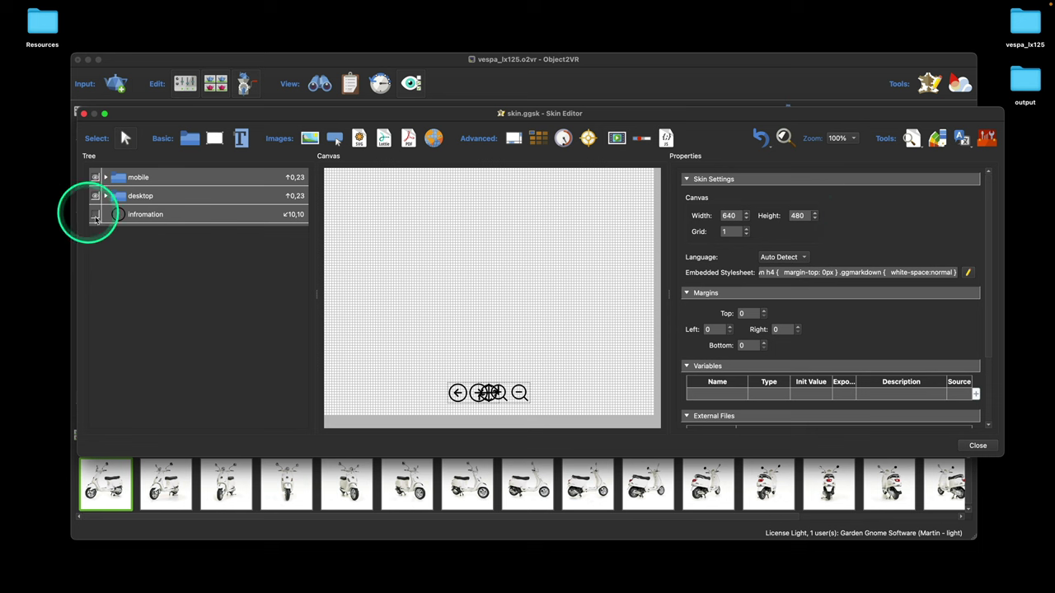
pyautogui.click(550, 285)
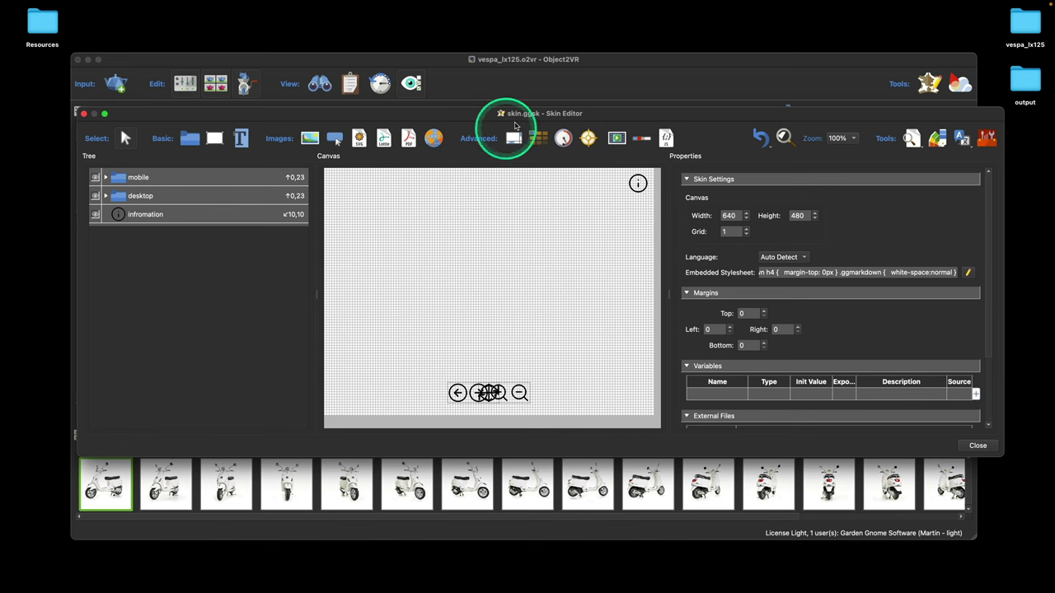
pyautogui.moveTo(462, 115); pyautogui.dragTo(483, 115)
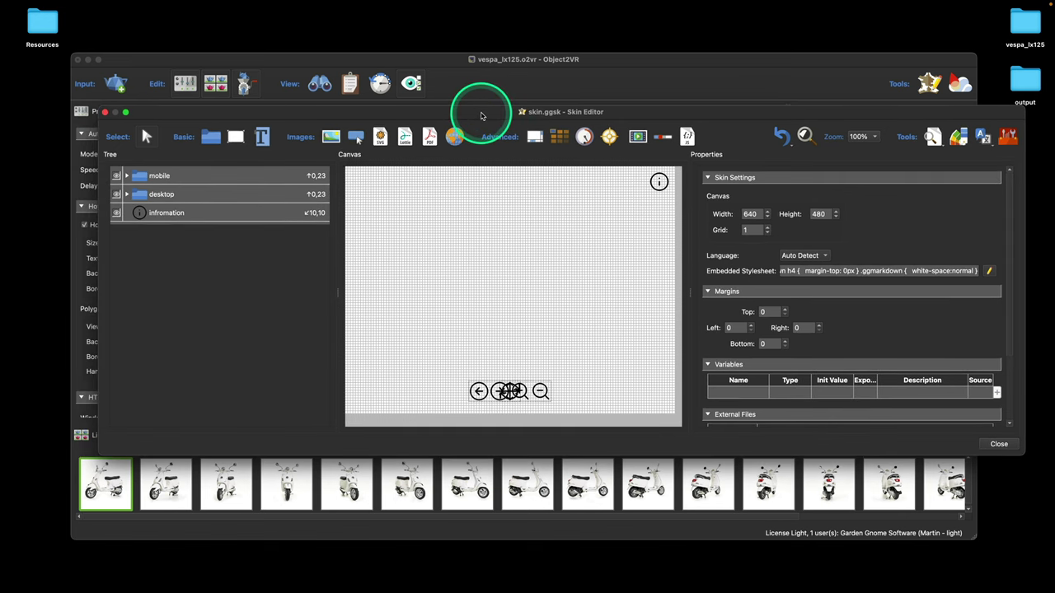
pyautogui.click(1001, 446)
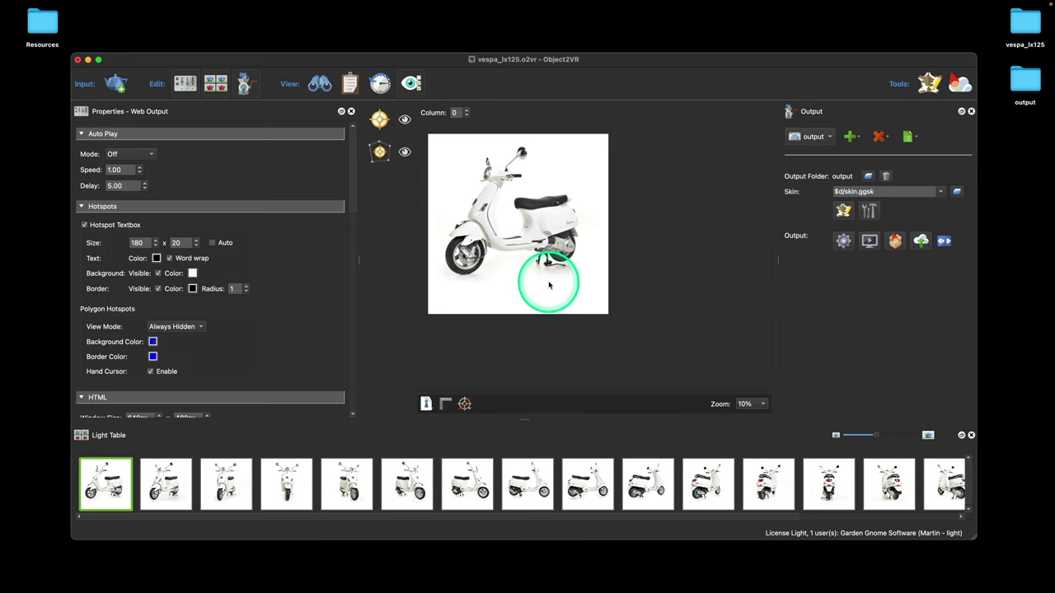
# - Review the title and full description text in the project's user data, and cancel the description dialog
pyautogui.click(547, 282)
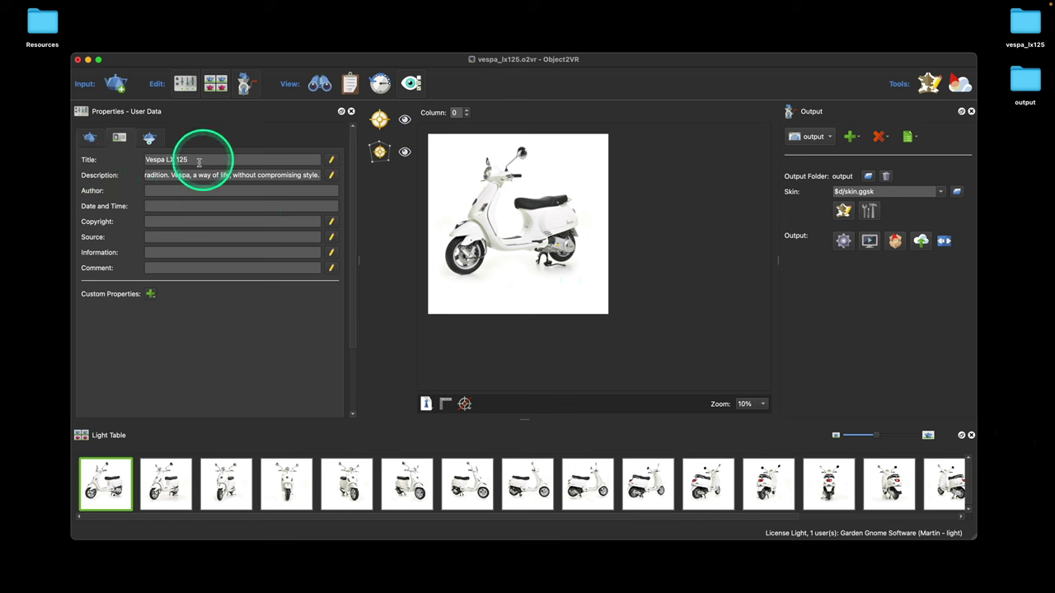
pyautogui.click(332, 176)
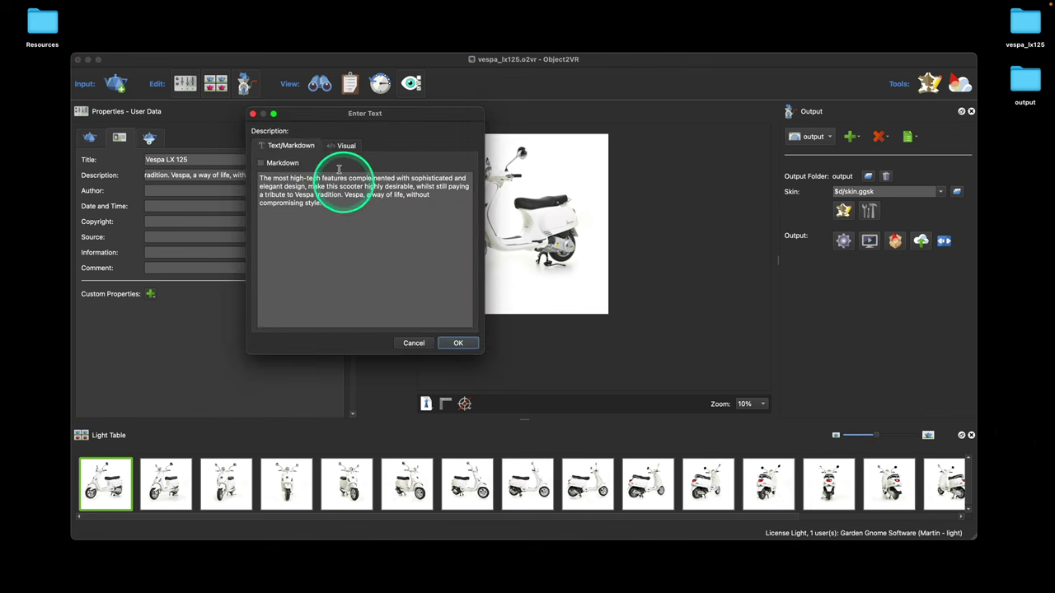
pyautogui.moveTo(320, 119); pyautogui.dragTo(377, 125)
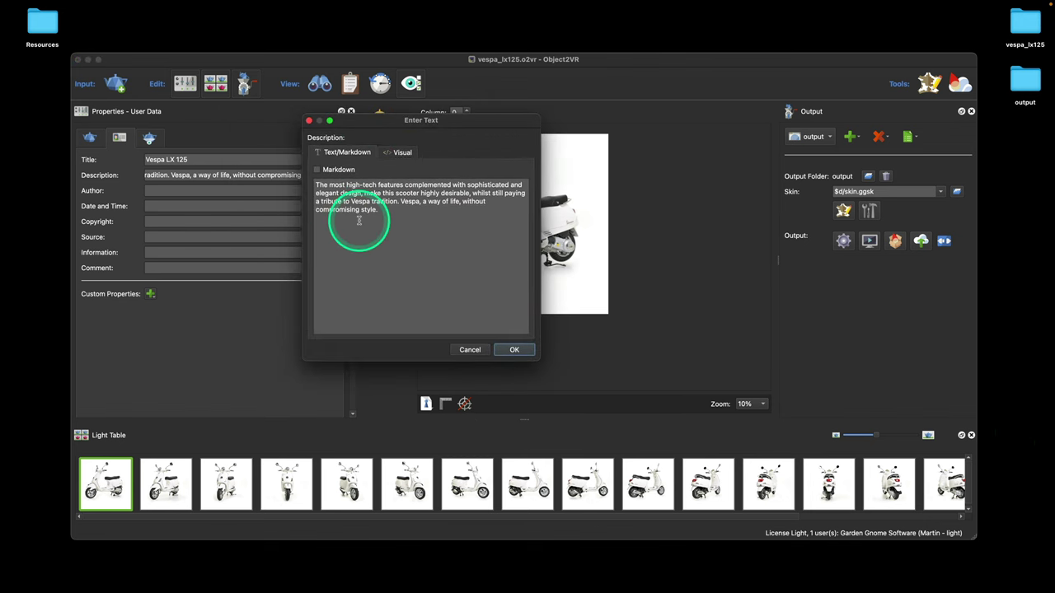
pyautogui.click(482, 351)
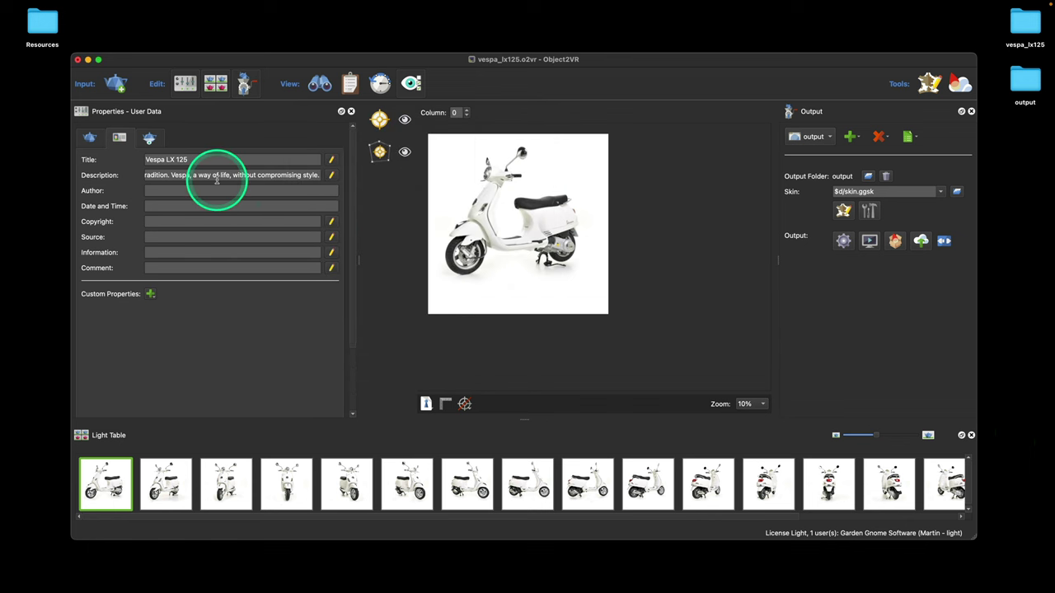
# - Reopen the skin and add a text element about 151 by 76 pixels to the upper middle of the canvas
pyautogui.click(843, 211)
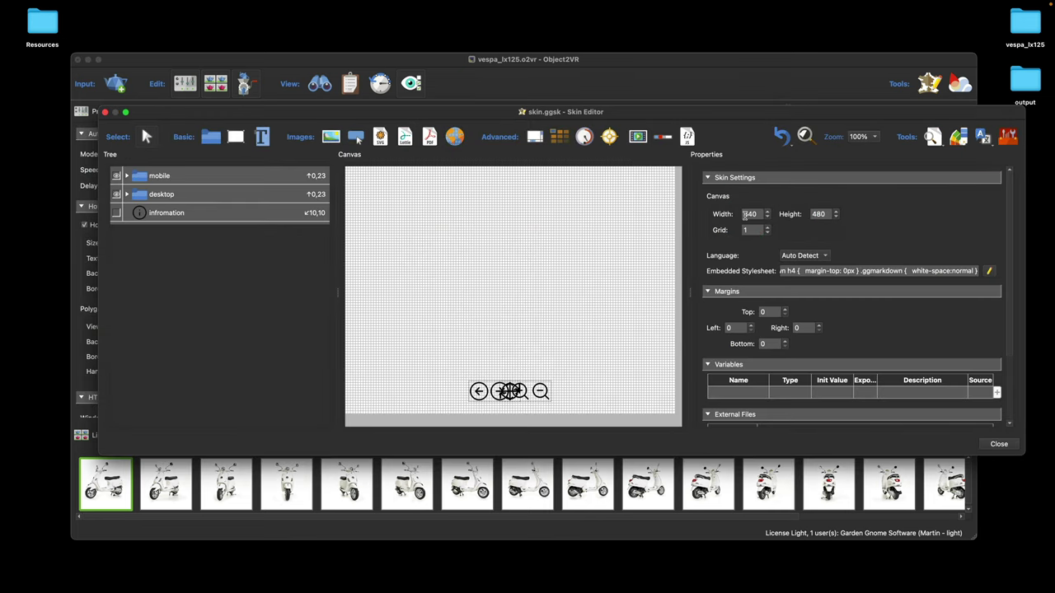
pyautogui.click(262, 137)
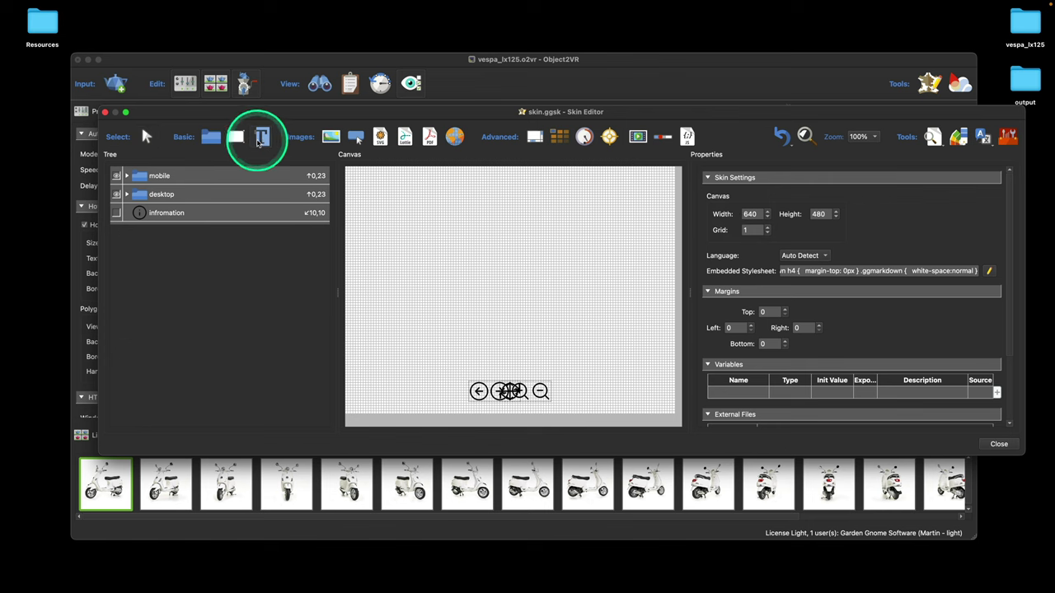
pyautogui.click(467, 223)
pyautogui.moveTo(518, 235); pyautogui.dragTo(545, 264)
# - Anchor the text box to the center, size it to 300 × 250 pixels, and set its position to X 0, Y 0
pyautogui.click(788, 246)
pyautogui.doubleClick(789, 262)
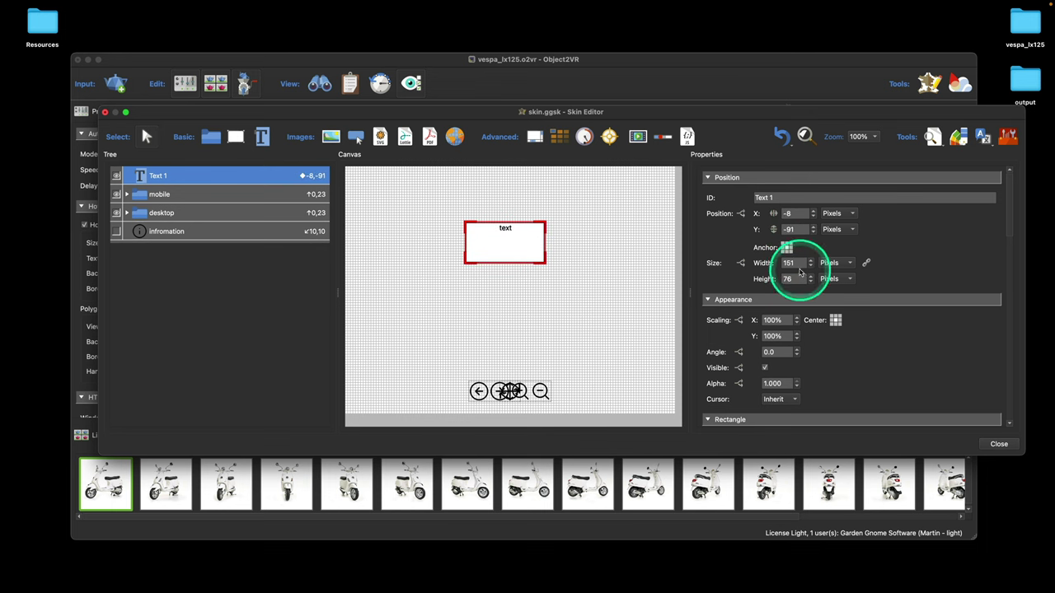
pyautogui.write('300')
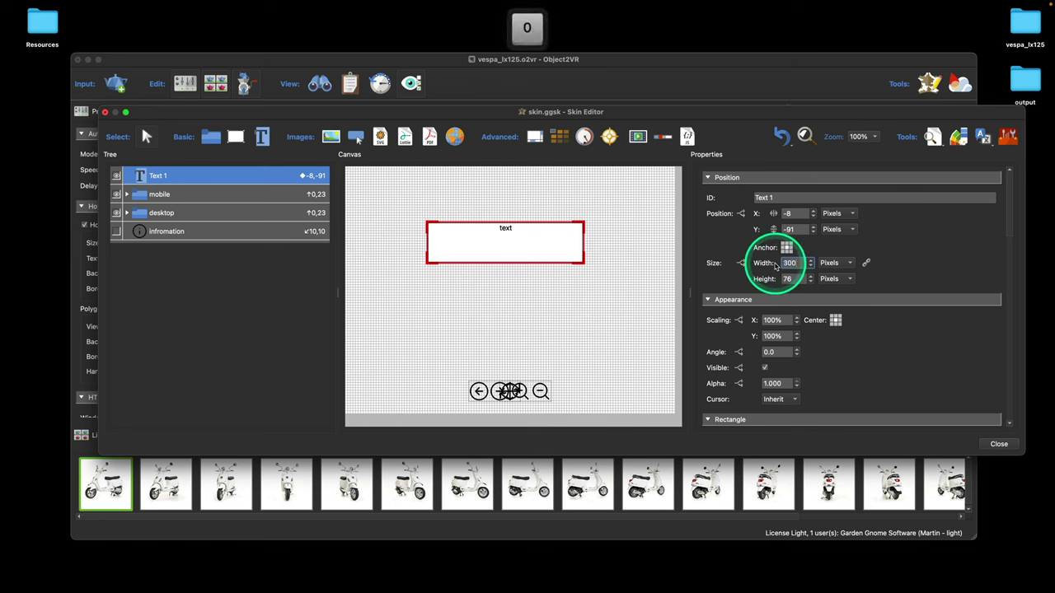
pyautogui.press('Tab')
pyautogui.press('Tab')
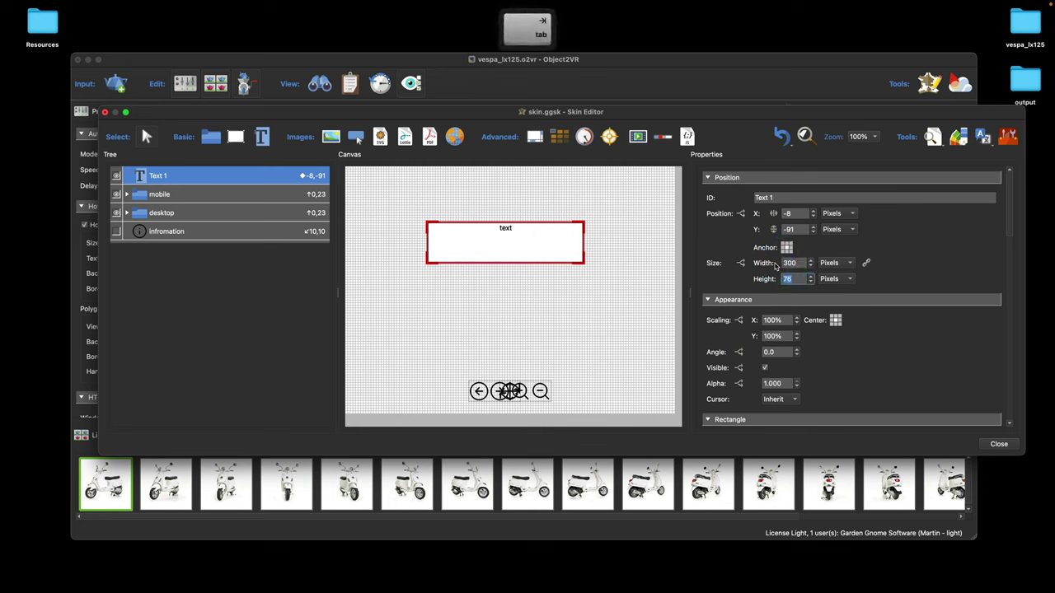
pyautogui.write('250')
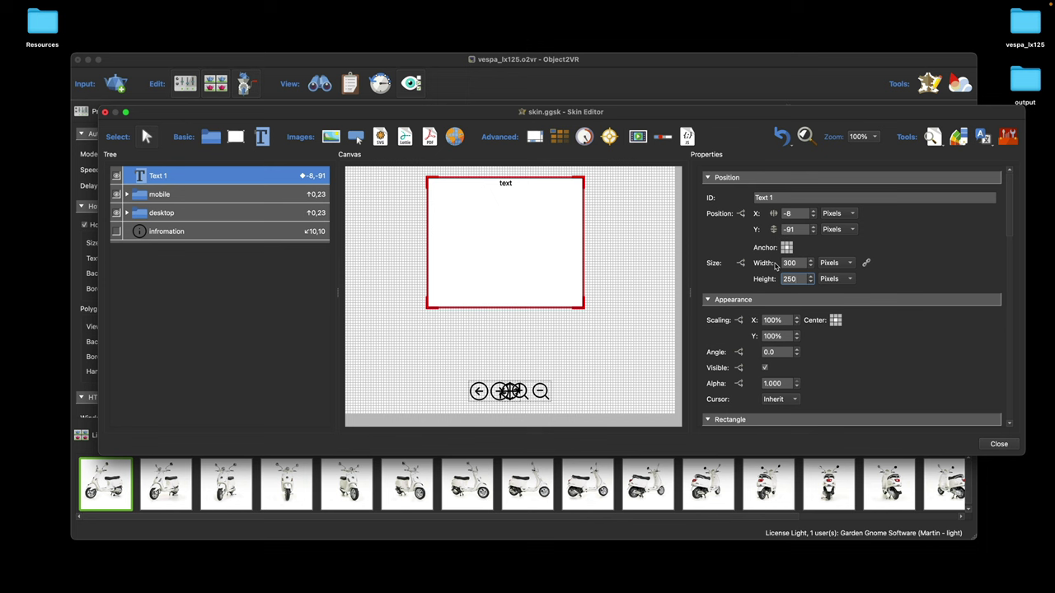
pyautogui.moveTo(773, 262)
pyautogui.mouseDown()
pyautogui.moveTo(777, 245)
pyautogui.moveTo(789, 249)
pyautogui.moveTo(716, 215)
pyautogui.mouseUp()
pyautogui.doubleClick(716, 215)
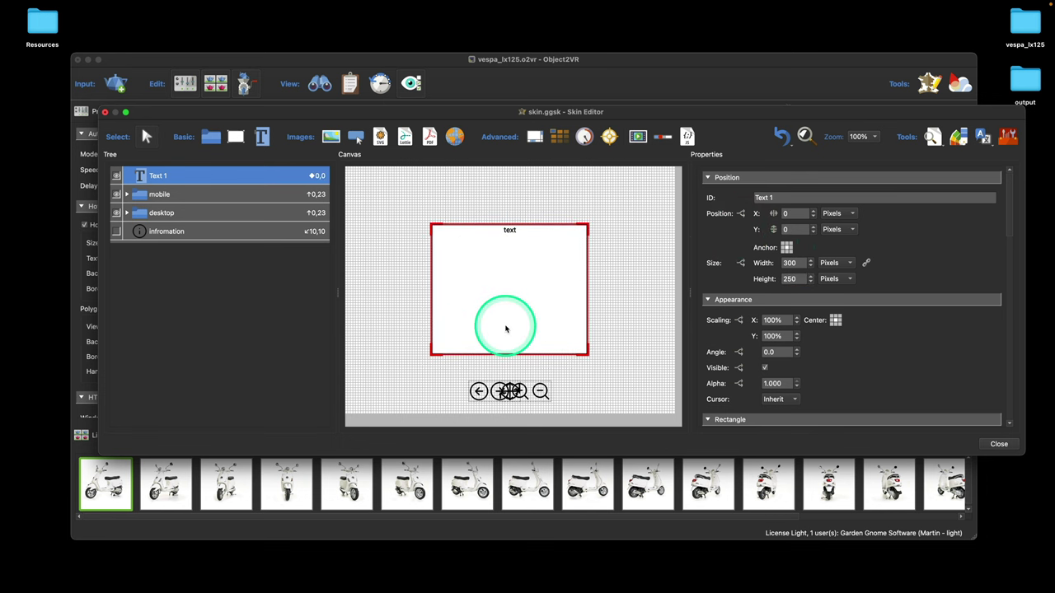
# - Rename the new text element as info
pyautogui.doubleClick(159, 176)
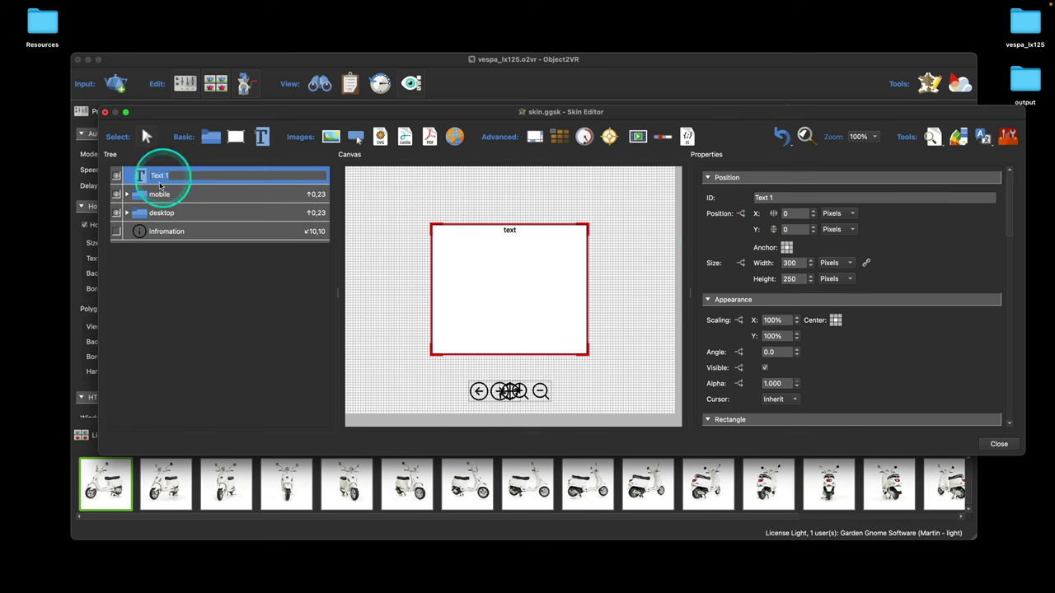
pyautogui.moveTo(160, 187); pyautogui.dragTo(229, 247)
pyautogui.write('I')
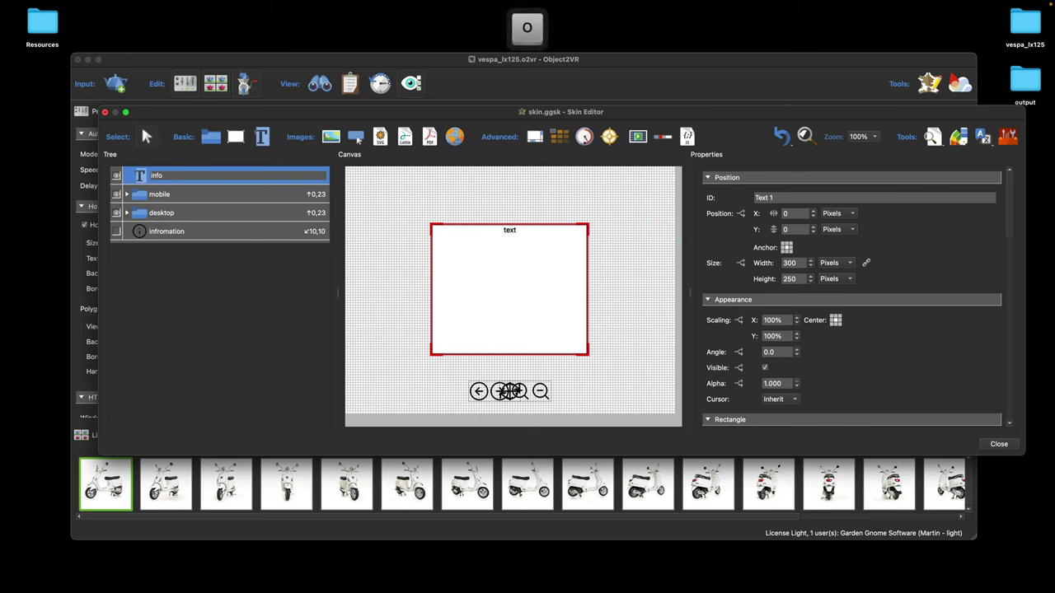
pyautogui.click(466, 244)
pyautogui.click(926, 266)
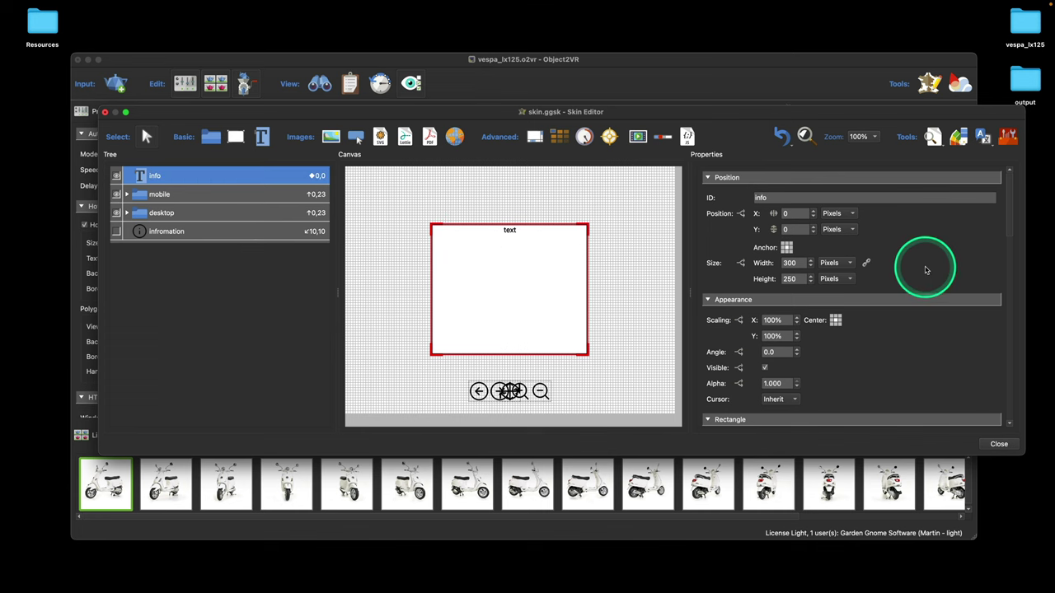
# - Replace the info element's default text with the user data title placeholder $(ut)
pyautogui.scroll(-2, 927, 268)
pyautogui.scroll(-5, 926, 266)
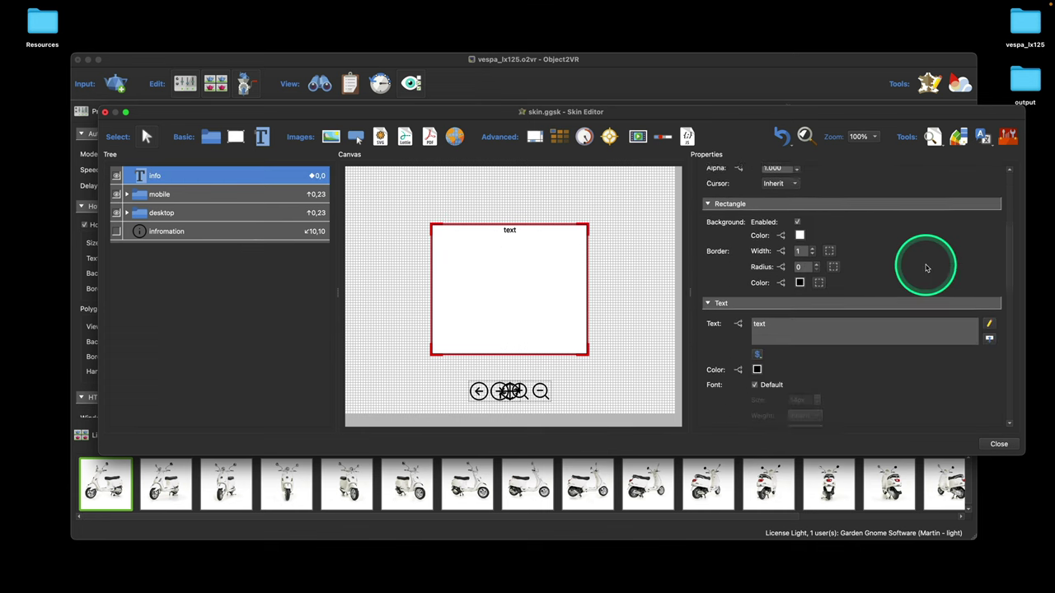
pyautogui.click(790, 239)
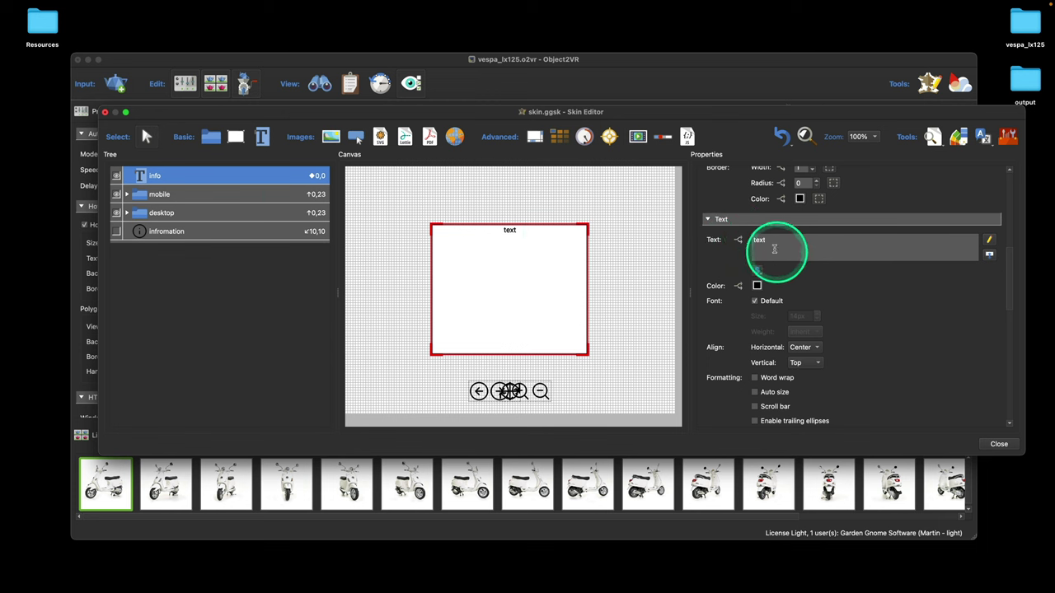
pyautogui.doubleClick(761, 240)
pyautogui.press('BackSpace')
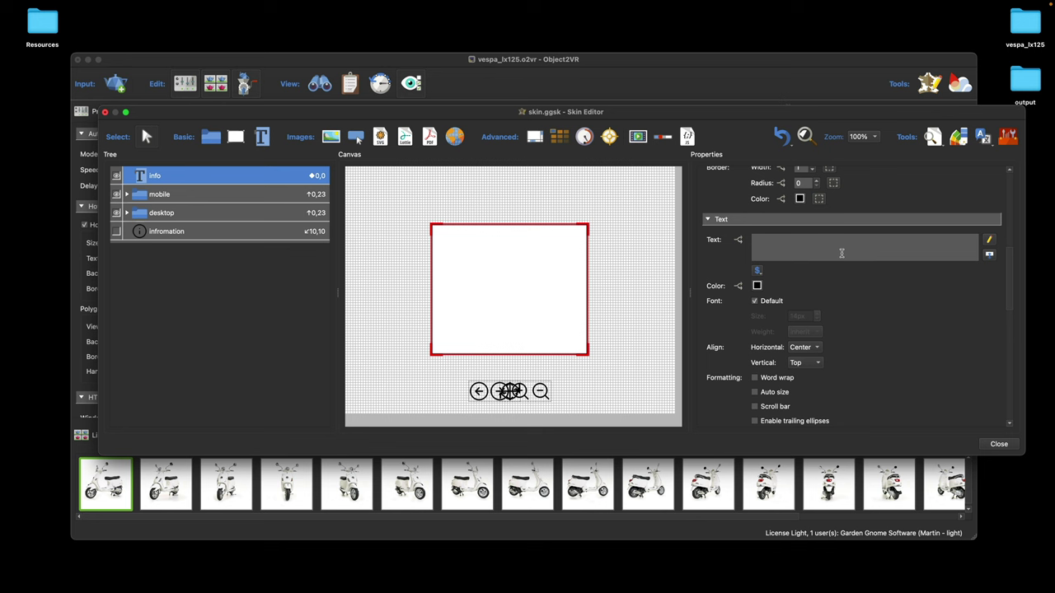
pyautogui.click(759, 272)
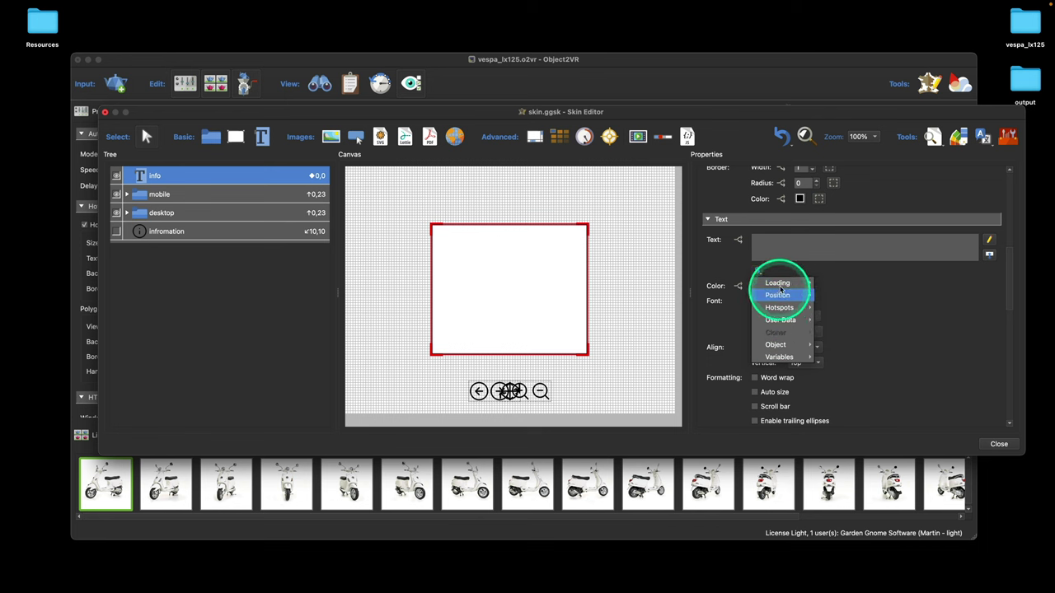
pyautogui.moveTo(781, 284)
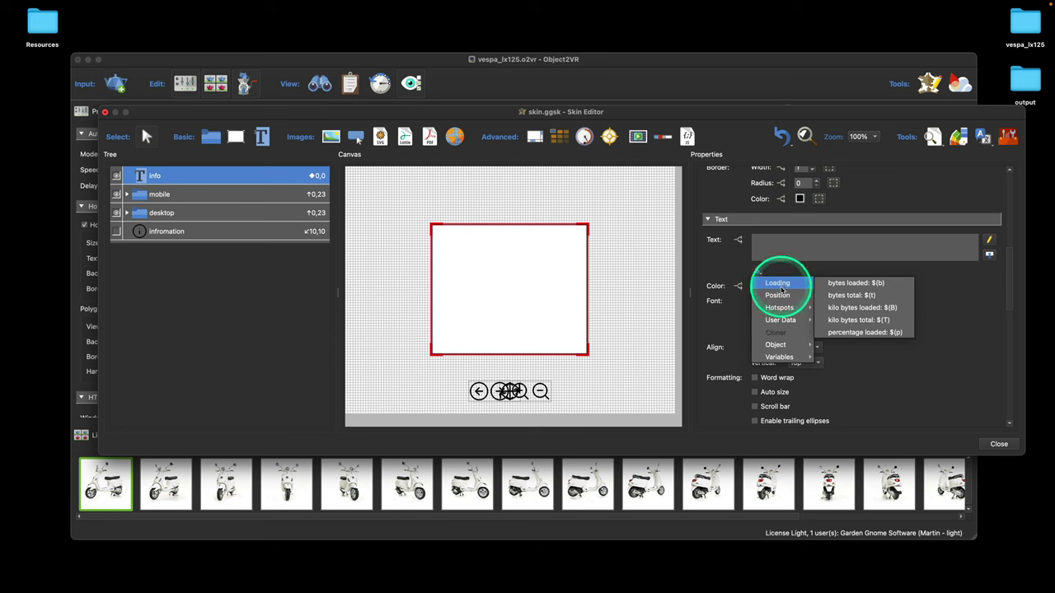
pyautogui.moveTo(779, 319)
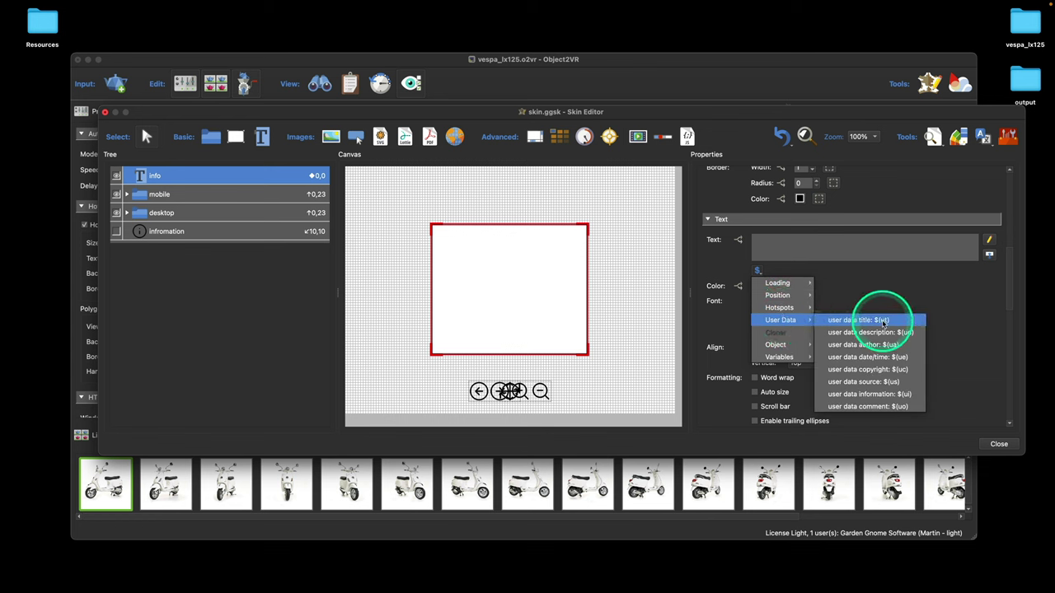
pyautogui.click(883, 323)
pyautogui.moveTo(778, 239); pyautogui.dragTo(762, 254)
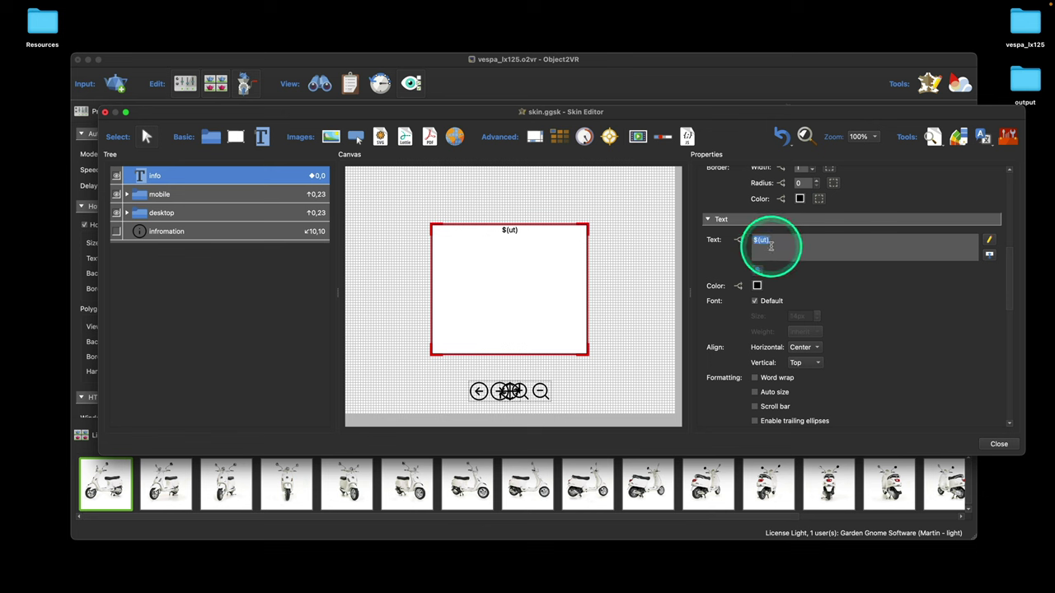
# - Close the Skin Editor with changes saved, generate the web output, and check the text box's title in the browser
pyautogui.click(993, 443)
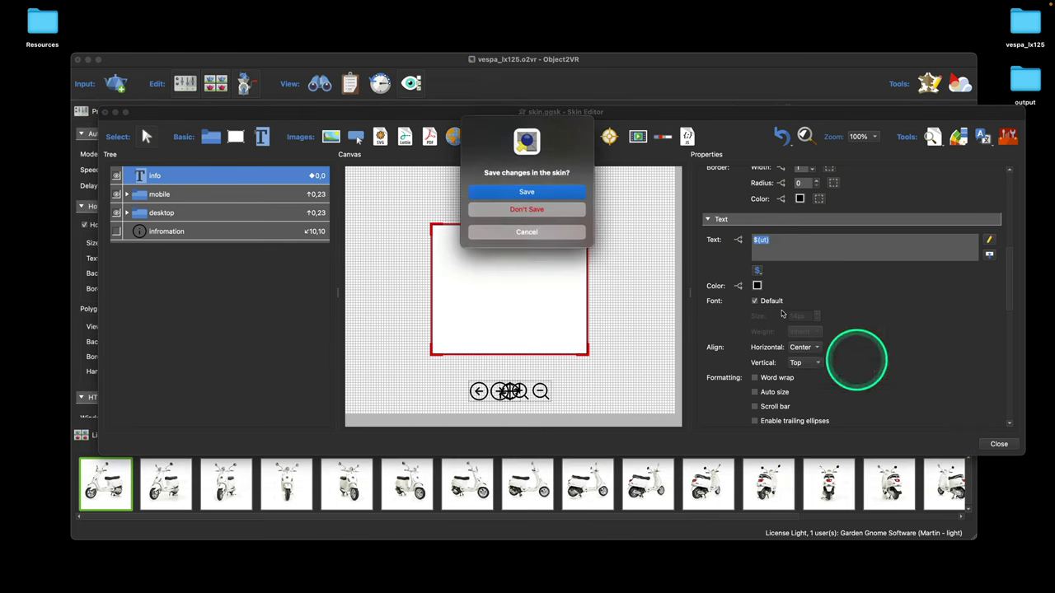
pyautogui.click(548, 192)
pyautogui.click(842, 240)
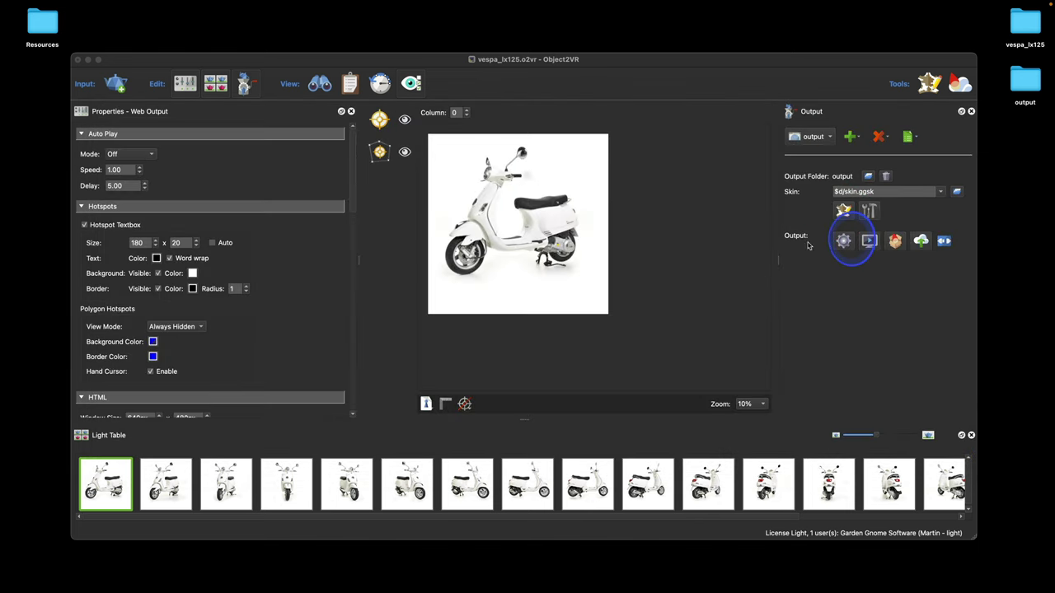
pyautogui.click(549, 217)
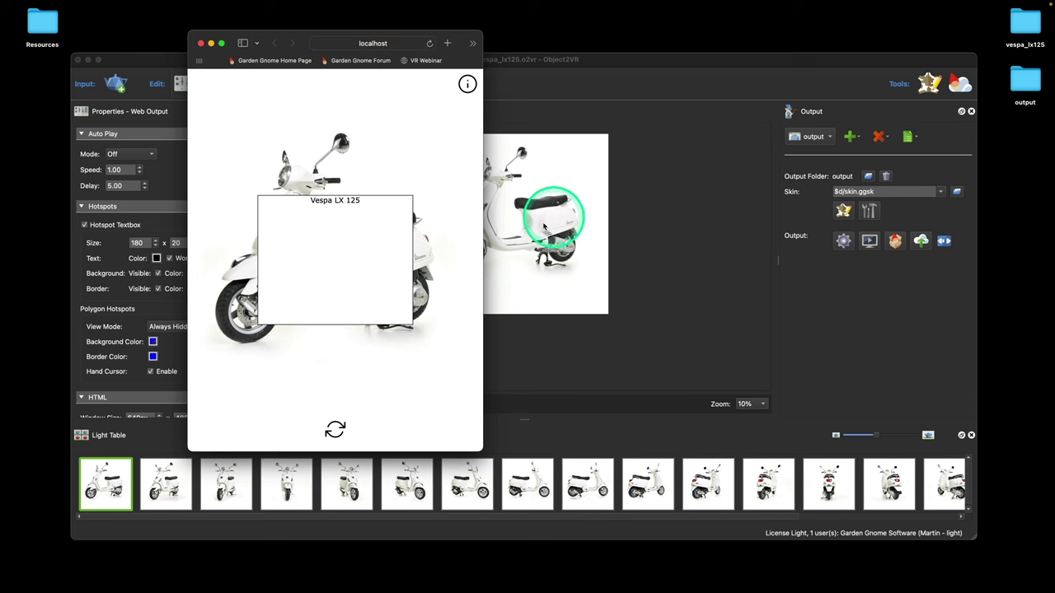
pyautogui.click(304, 210)
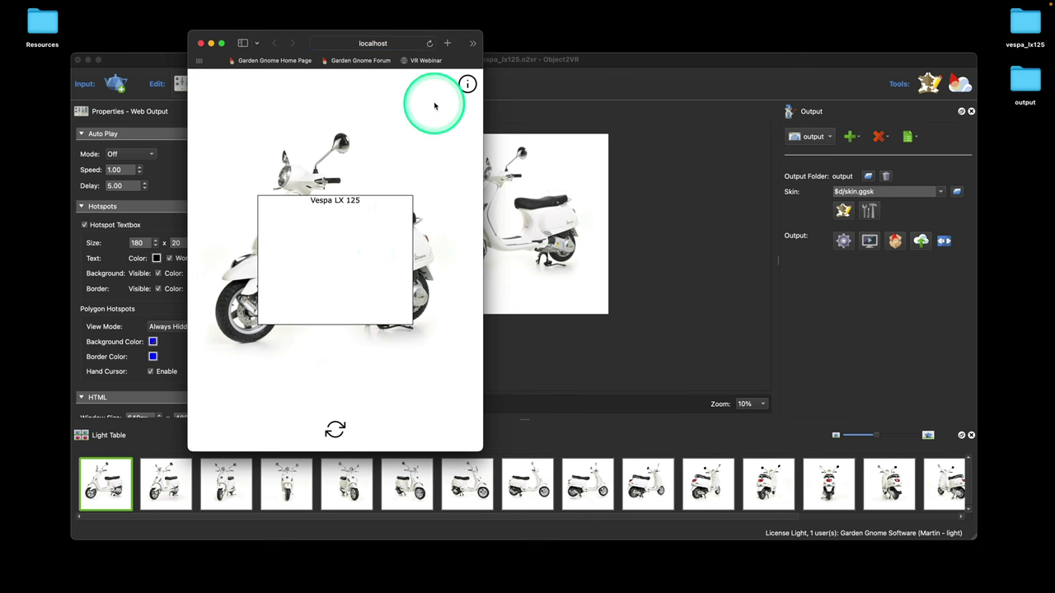
pyautogui.click(202, 44)
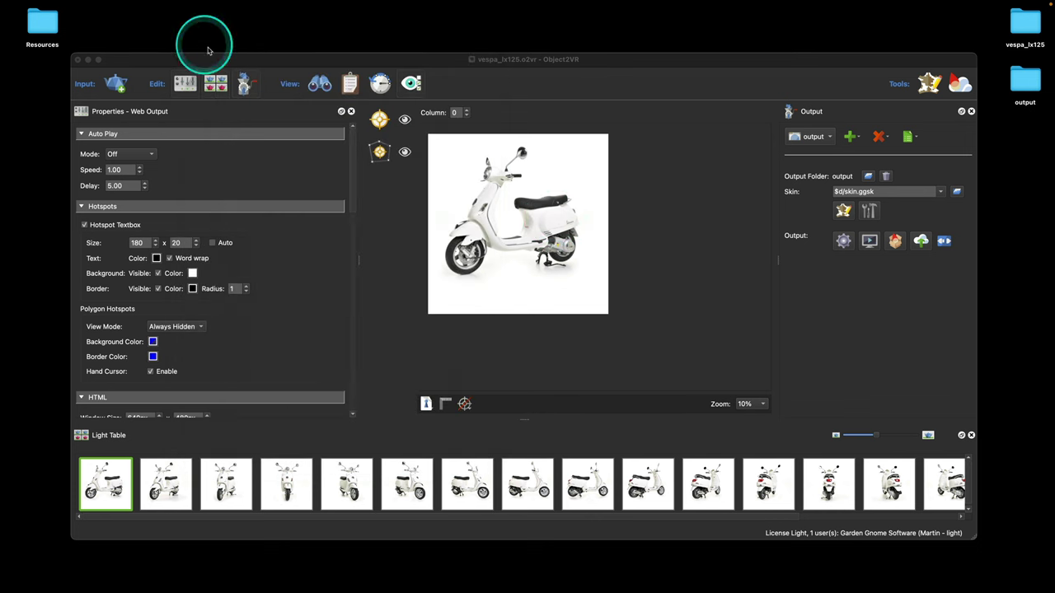
# - Reopen the skin in the Skin Editor and clear the $(ut) placeholder from the info element's text
pyautogui.click(842, 211)
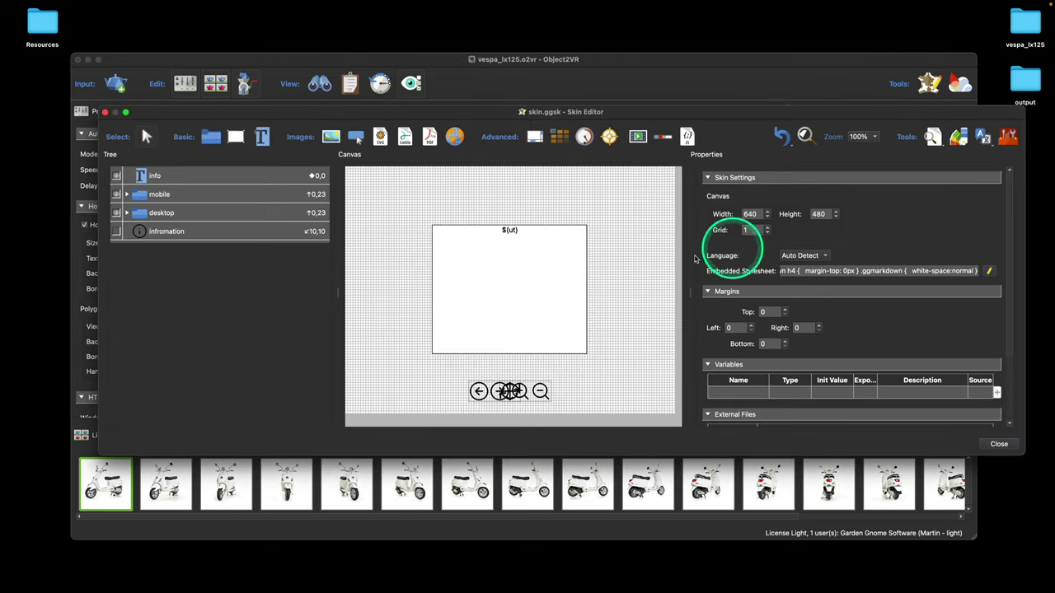
pyautogui.click(477, 293)
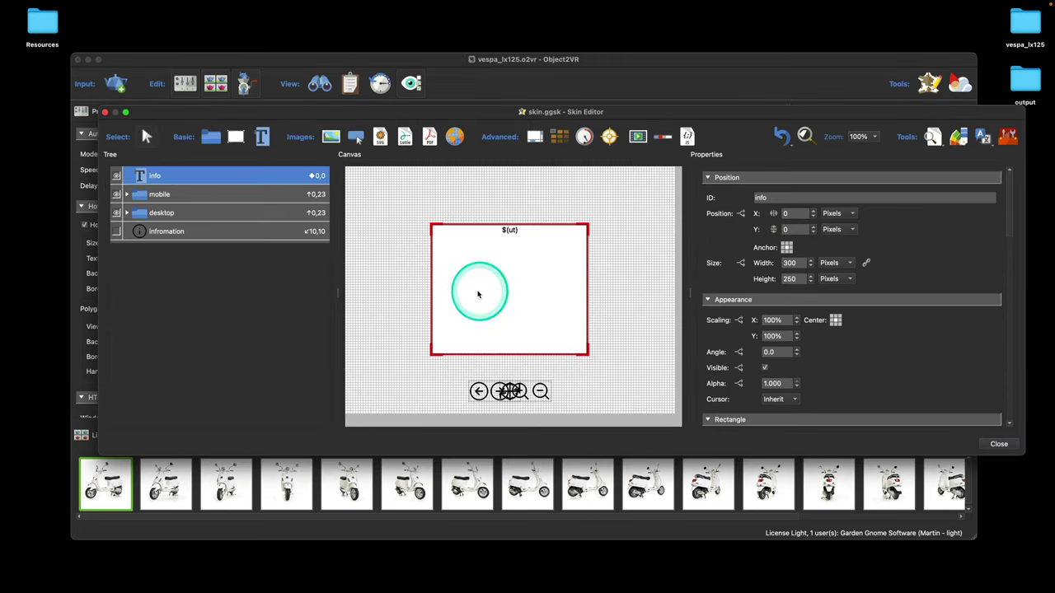
pyautogui.scroll(-10, 906, 330)
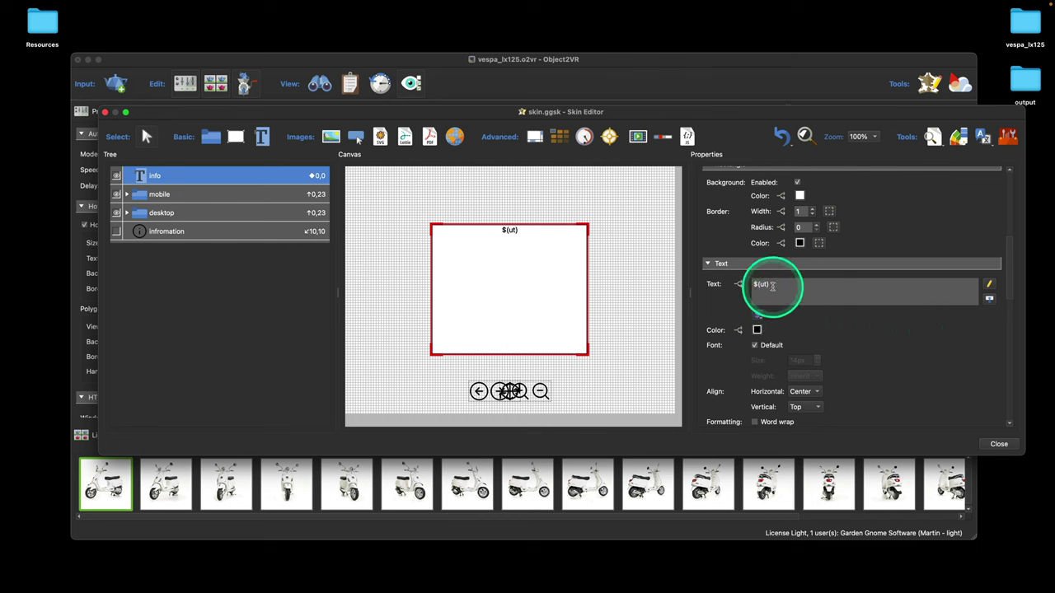
pyautogui.moveTo(767, 283); pyautogui.dragTo(743, 285)
pyautogui.press('BackSpace')
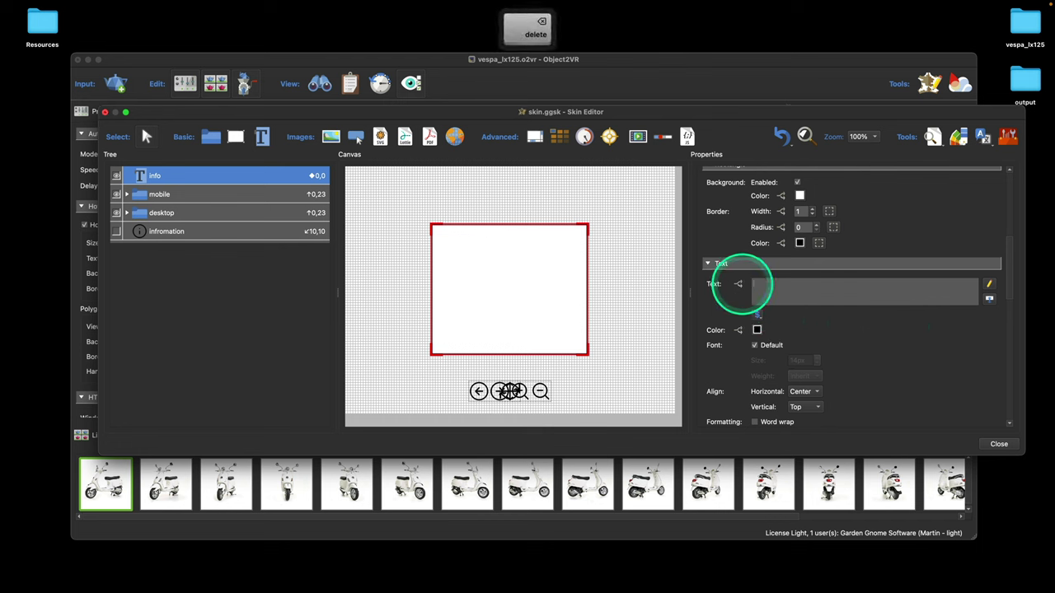
# - Open the info element's text in the visual text editor and insert the user data title placeholder $(ut)
pyautogui.click(989, 284)
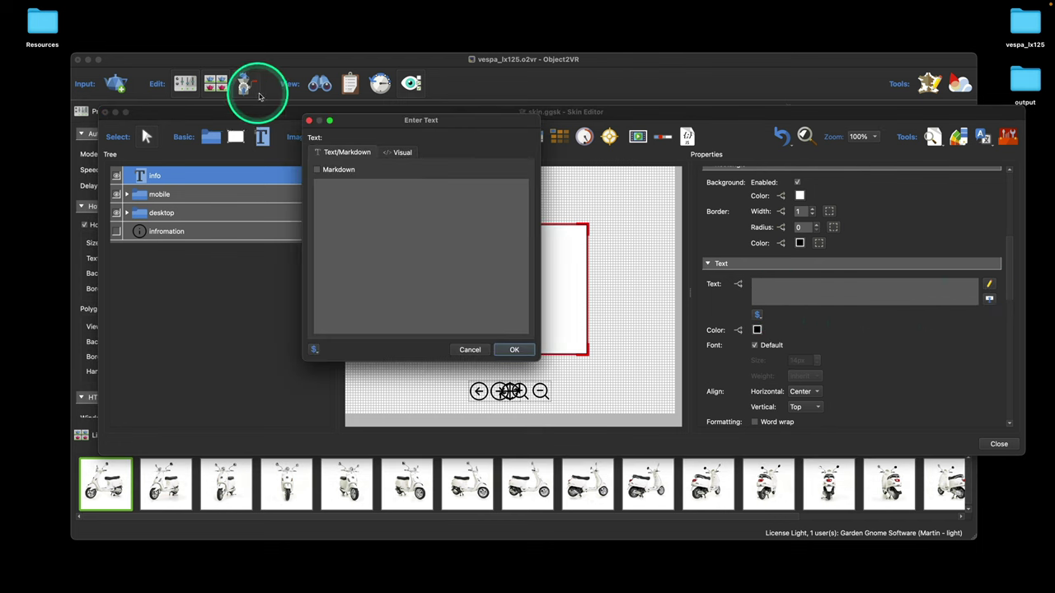
pyautogui.moveTo(365, 118); pyautogui.dragTo(512, 133)
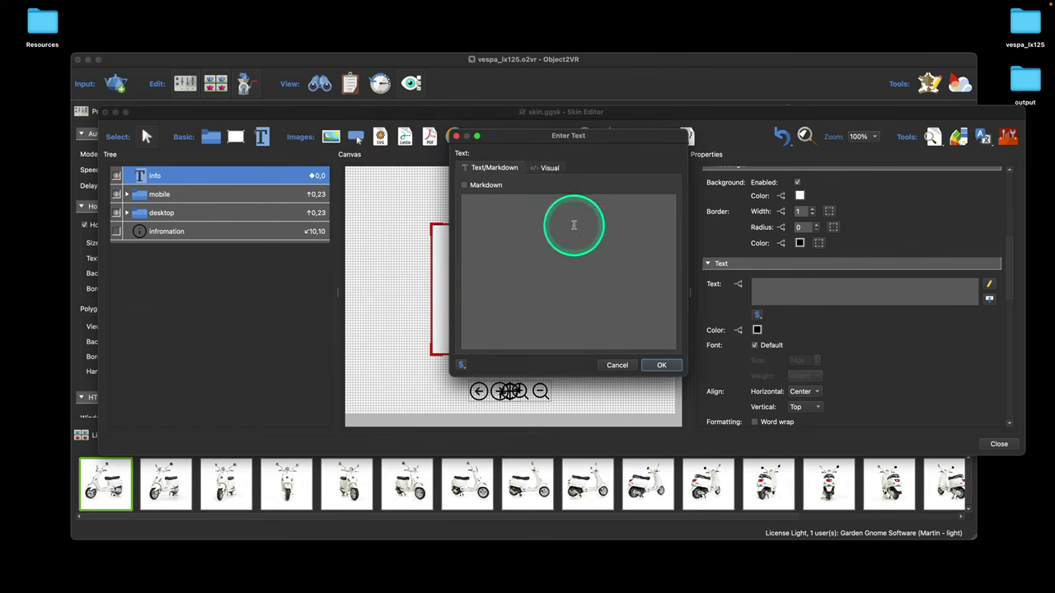
pyautogui.click(553, 169)
pyautogui.click(484, 215)
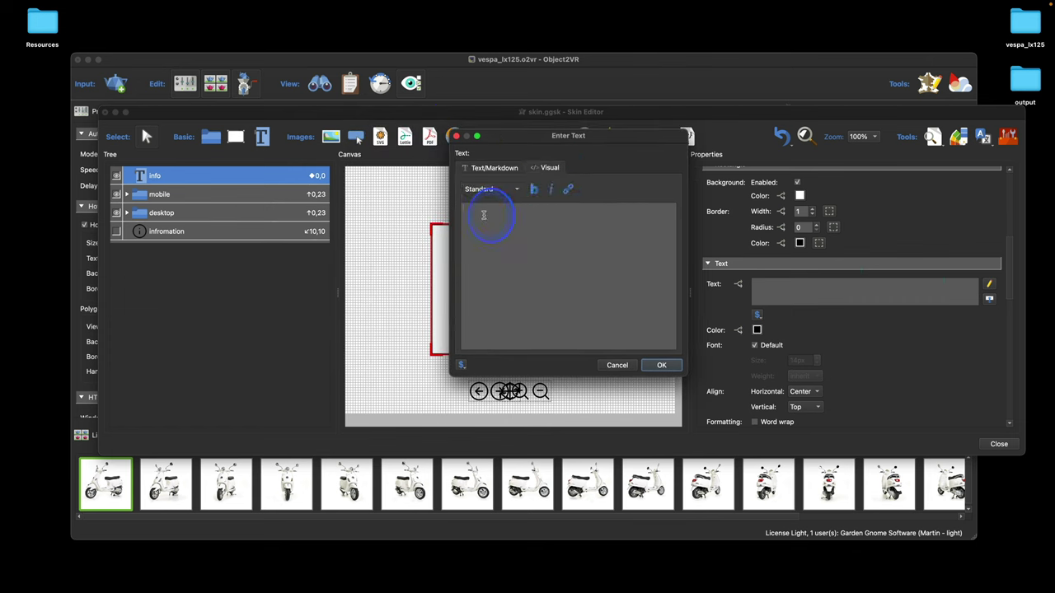
pyautogui.click(461, 369)
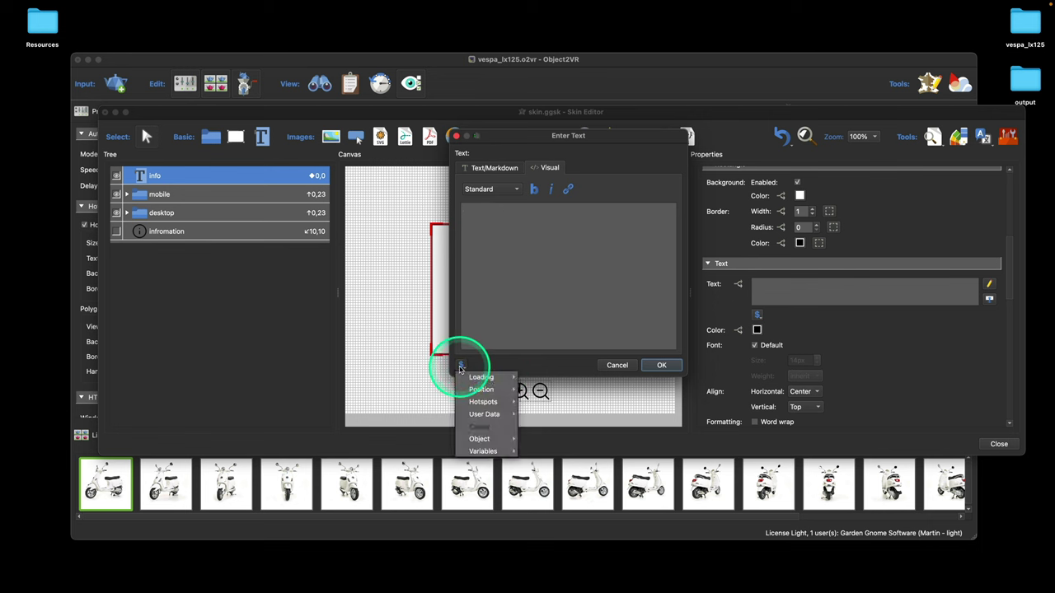
pyautogui.moveTo(487, 413)
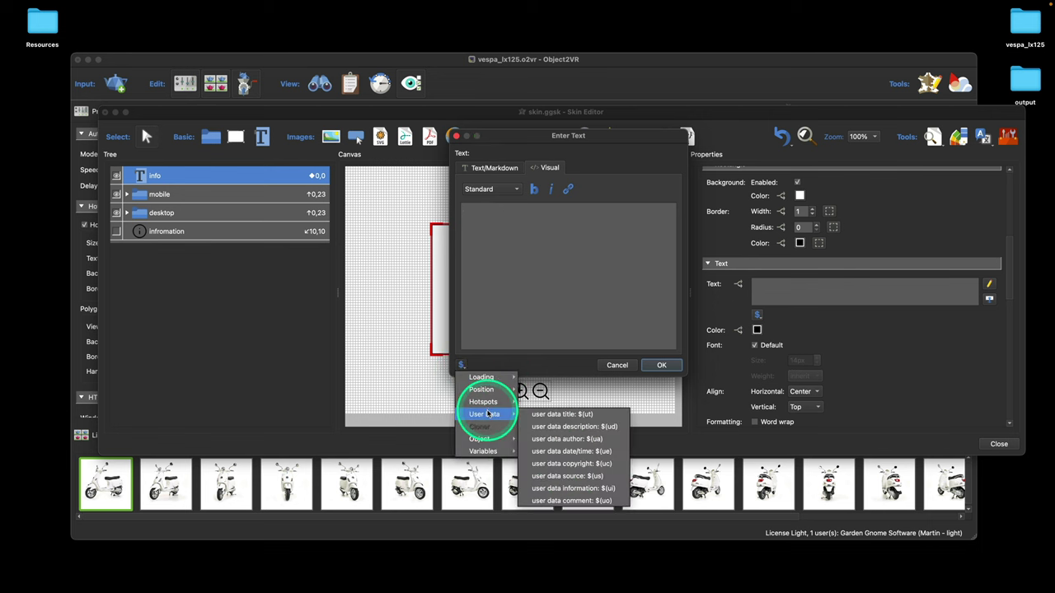
pyautogui.click(540, 414)
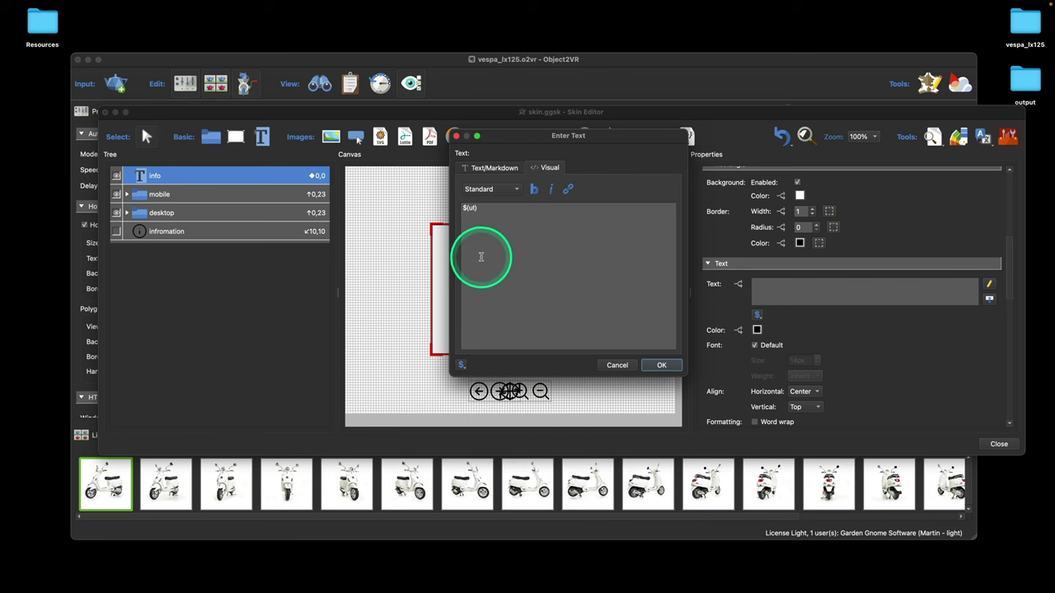
# - Add the user data description placeholder $(ud) on a new line below the title placeholder
pyautogui.press('Return')
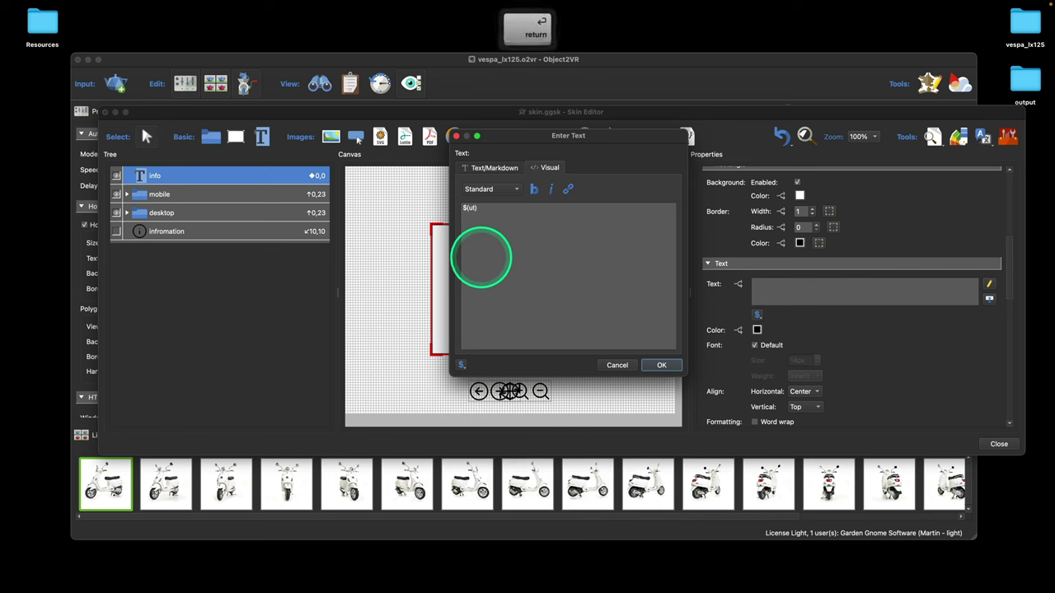
pyautogui.click(461, 364)
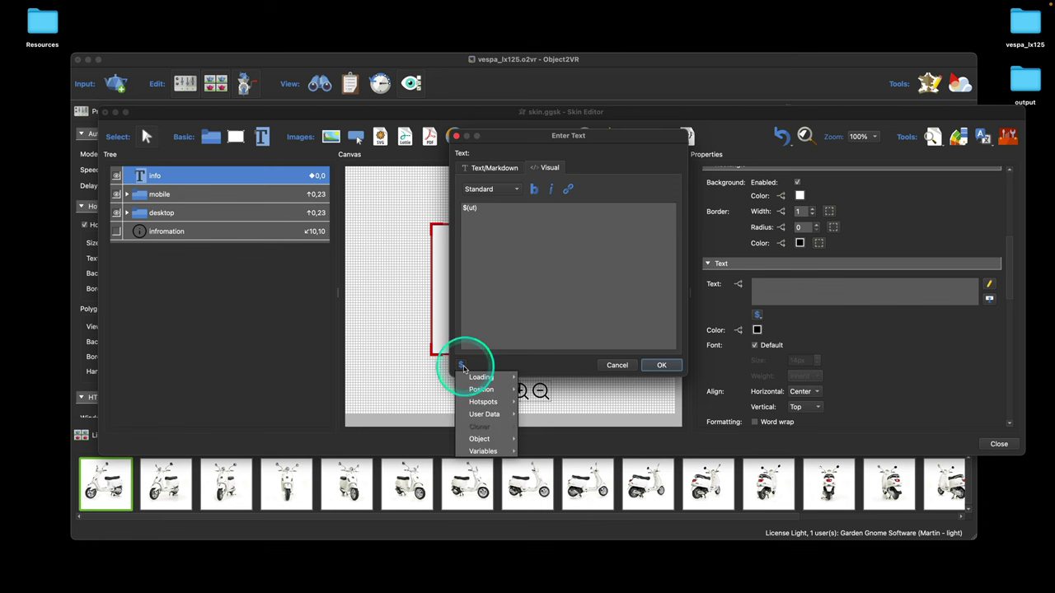
pyautogui.moveTo(483, 414)
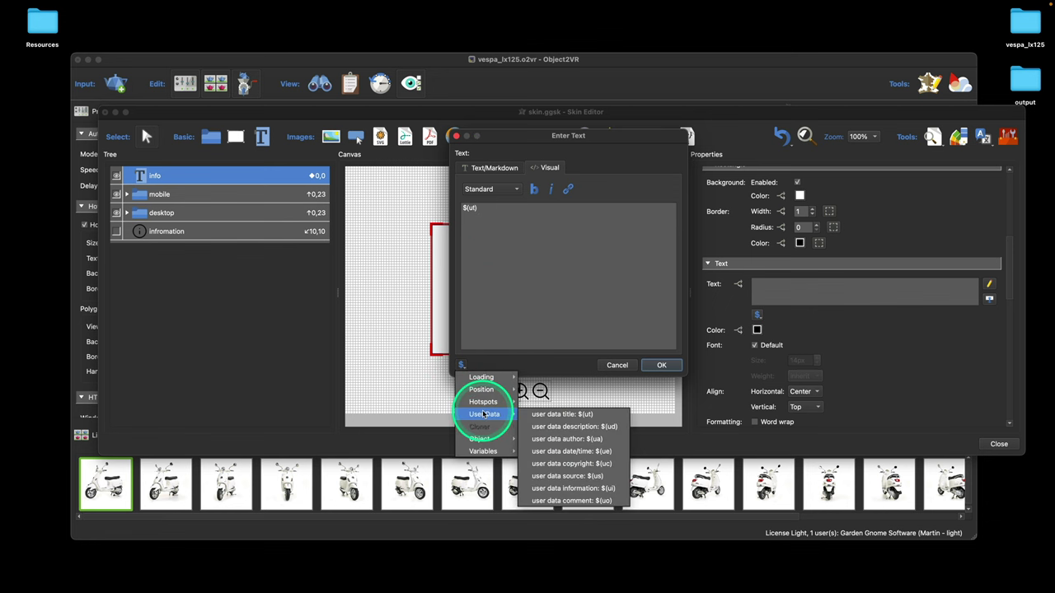
pyautogui.click(586, 429)
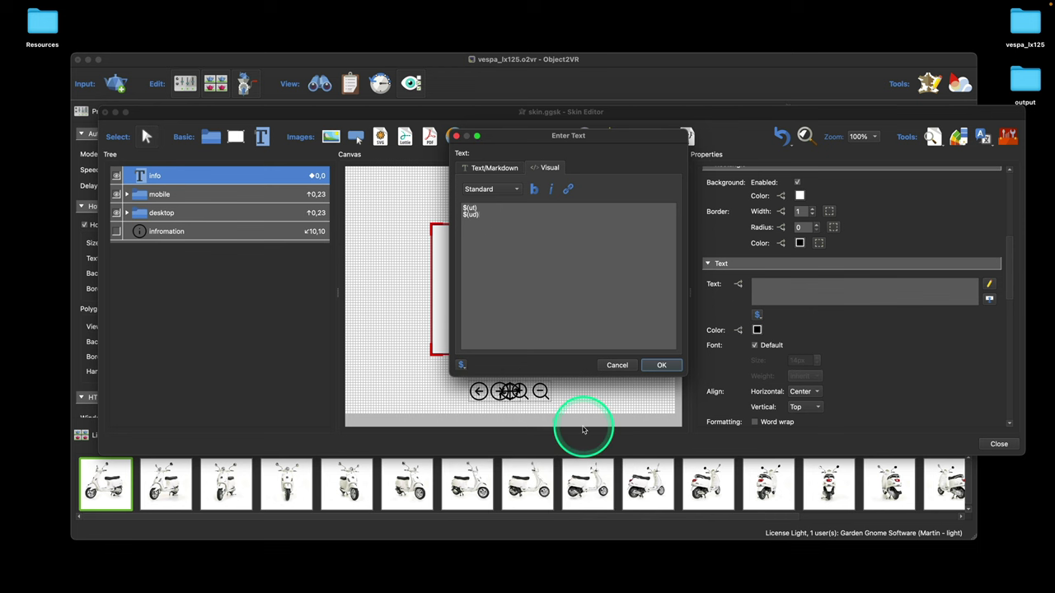
# - Format $(ut) as bold and $(ud) as italic, and apply the text to the info element
pyautogui.doubleClick(478, 208)
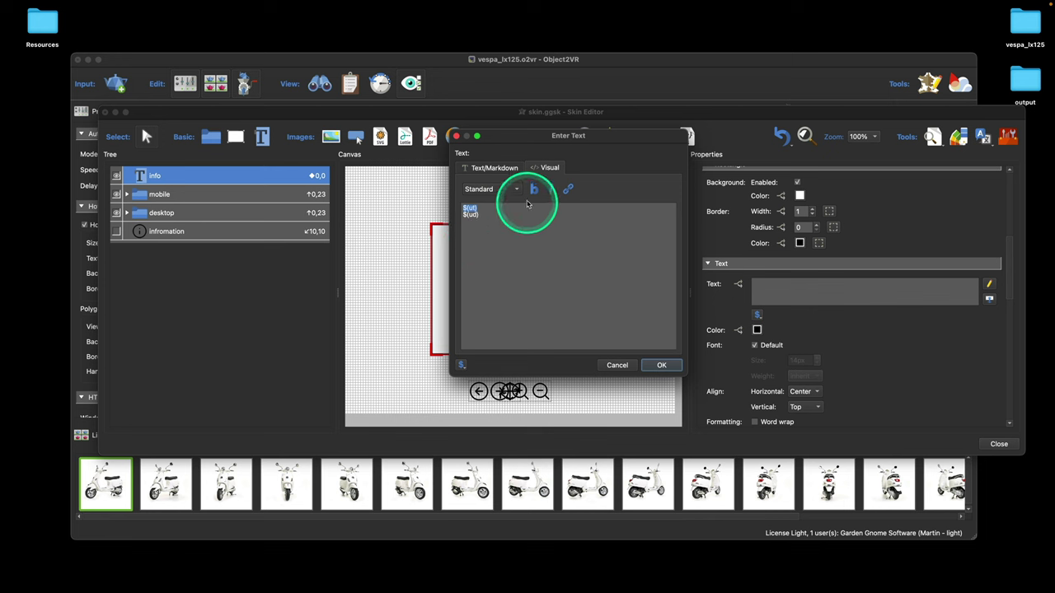
pyautogui.keyDown('shift'); pyautogui.click(488, 215); pyautogui.keyUp('shift')
pyautogui.click(473, 214)
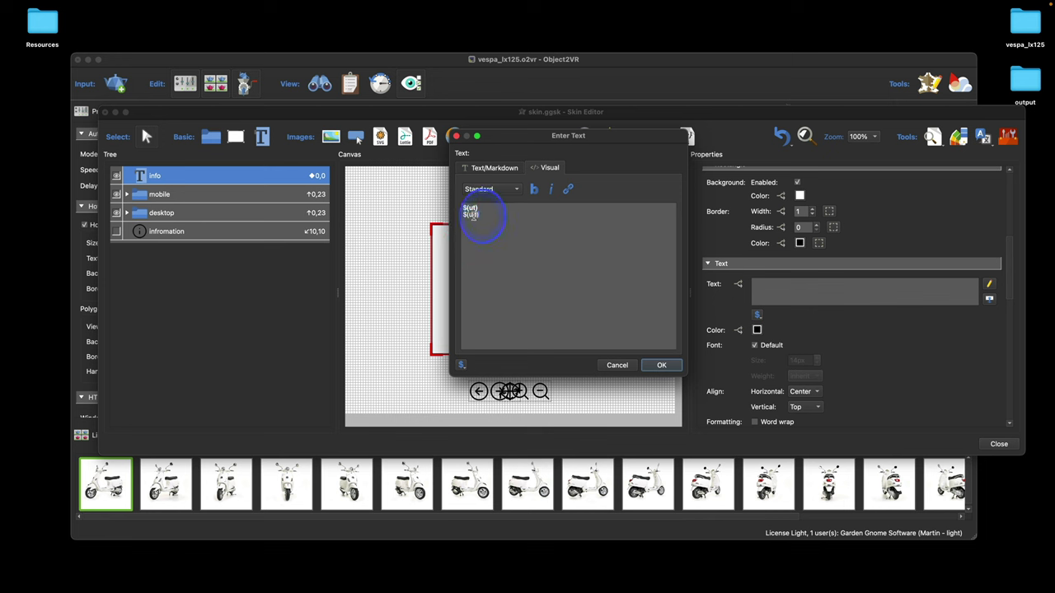
pyautogui.click(550, 188)
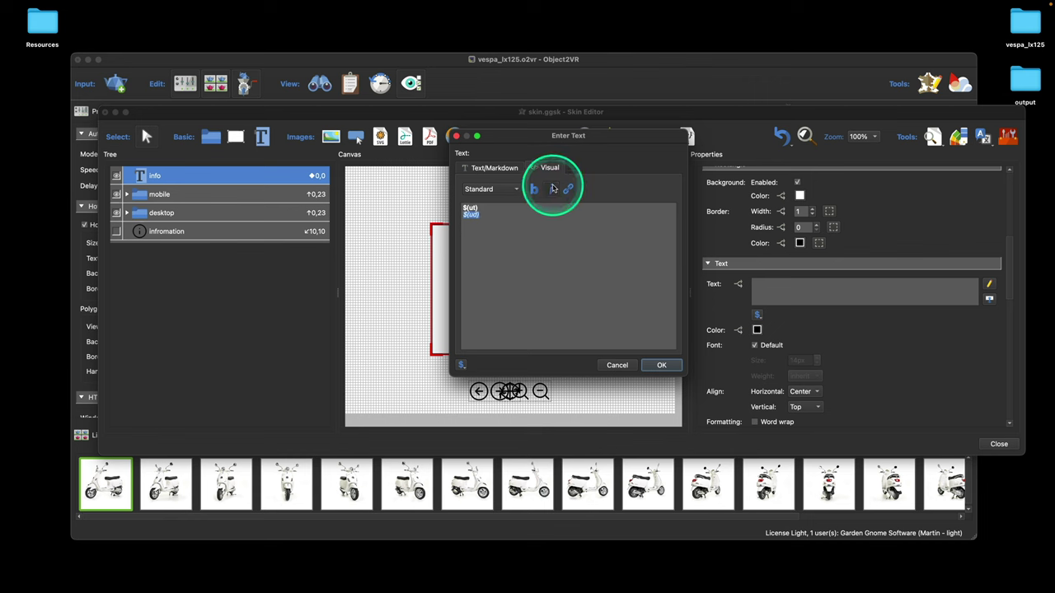
pyautogui.click(474, 225)
pyautogui.click(659, 365)
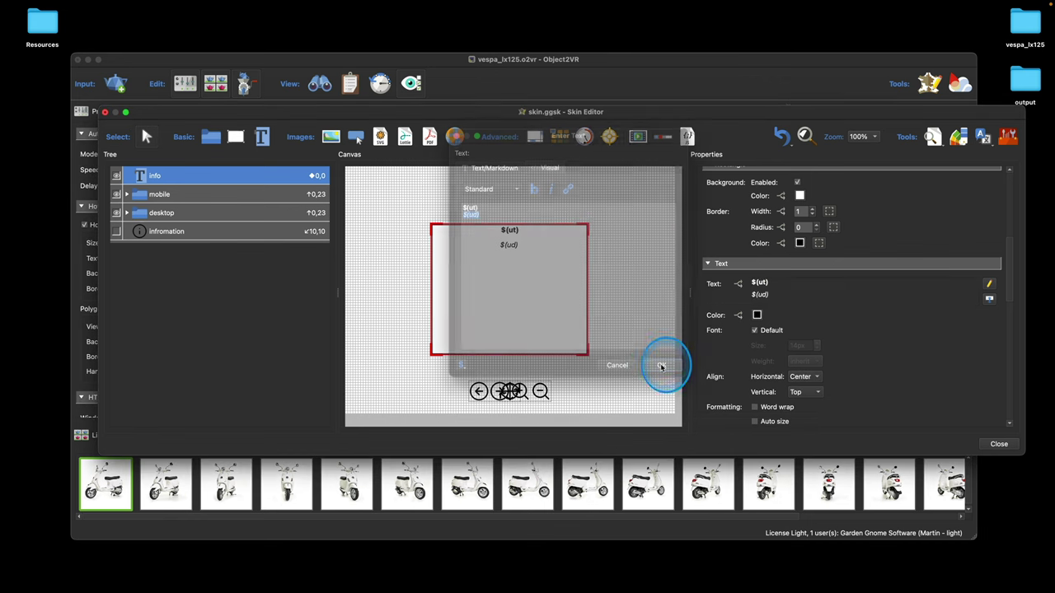
pyautogui.click(787, 330)
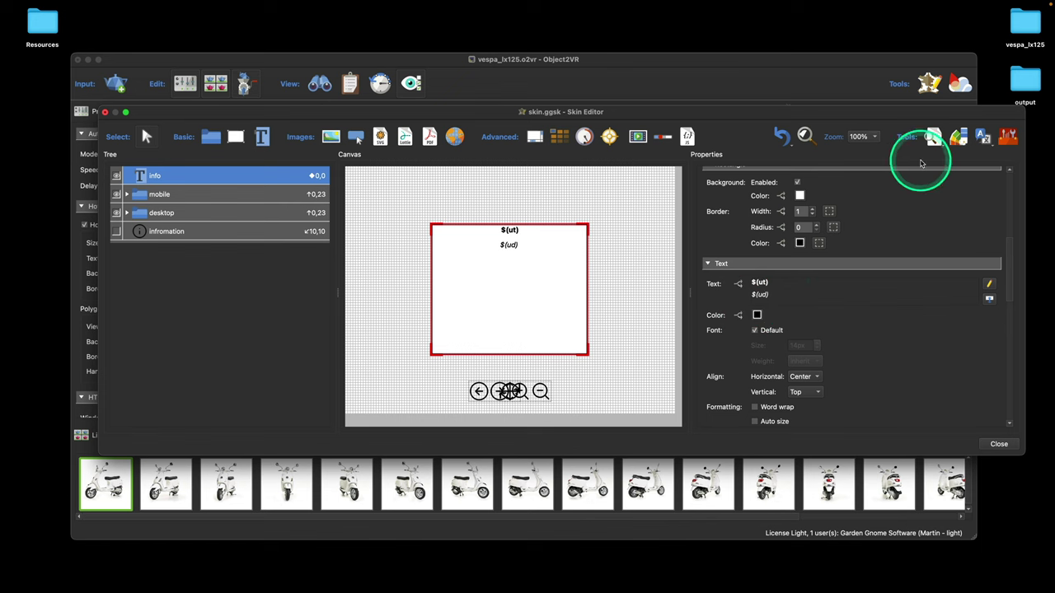
# - Close the Skin Editor with changes saved, regenerate the web output, and check the formatted title and description in the browser
pyautogui.click(997, 444)
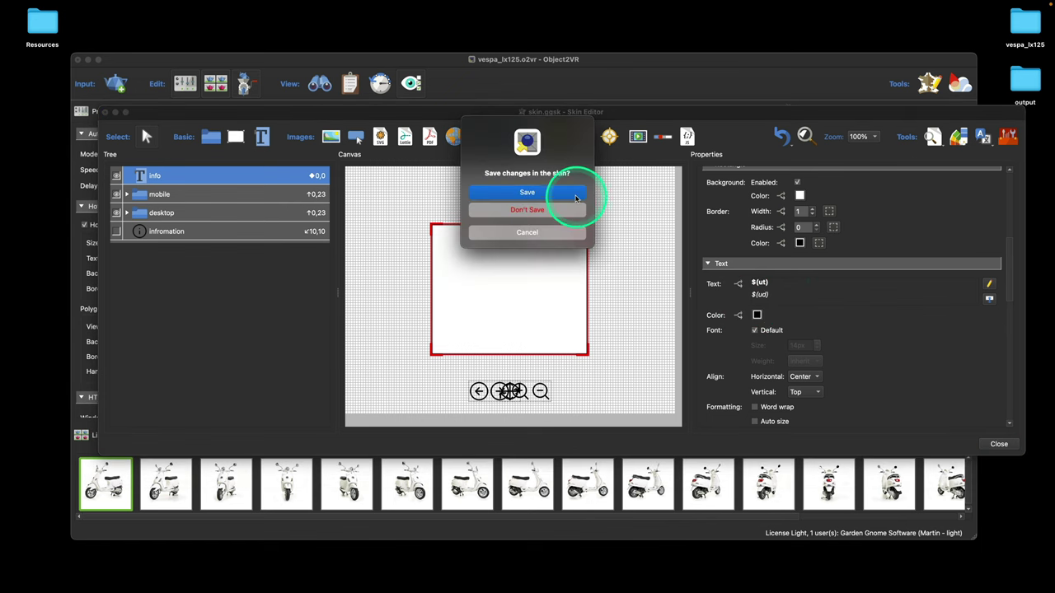
pyautogui.click(582, 193)
pyautogui.click(842, 240)
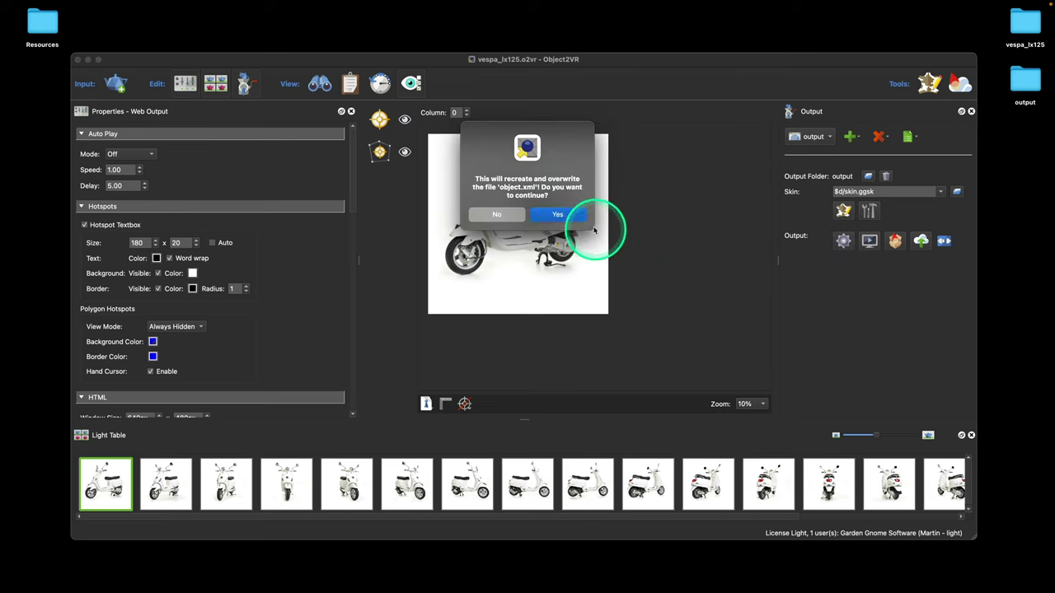
pyautogui.click(554, 216)
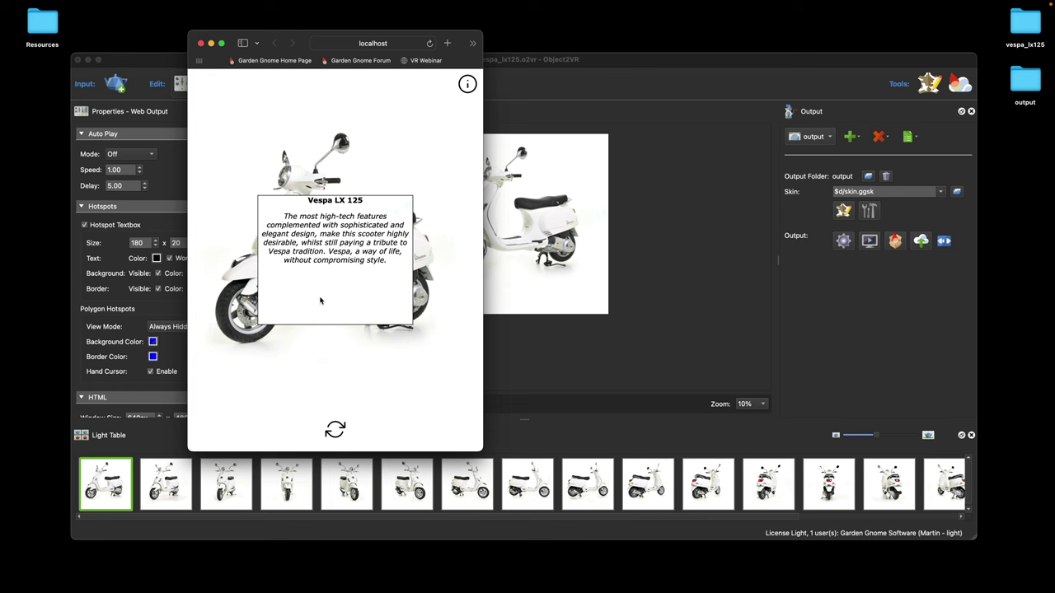
pyautogui.moveTo(371, 240); pyautogui.dragTo(318, 283)
pyautogui.click(201, 43)
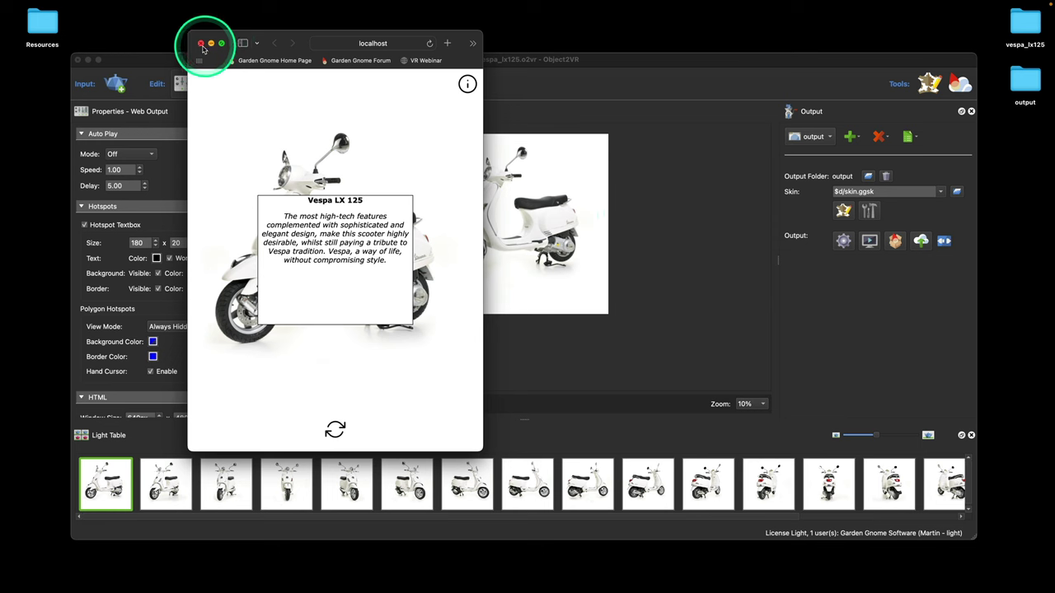
# - Reopen the Skin Editor, turn off the default font for the info element, and set its font size to 16px
pyautogui.click(868, 211)
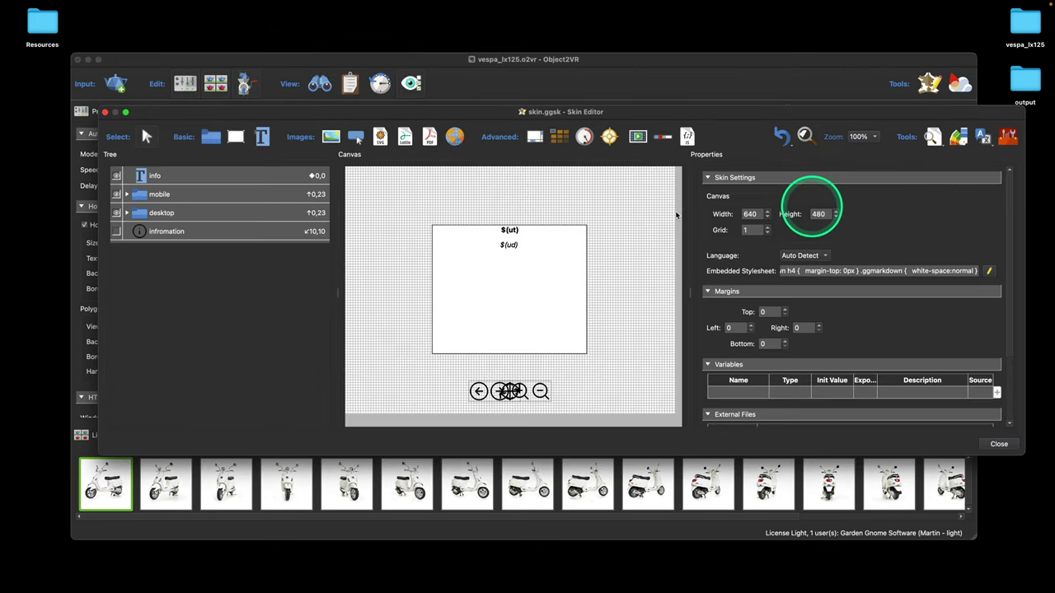
pyautogui.click(195, 176)
pyautogui.scroll(-5, 950, 284)
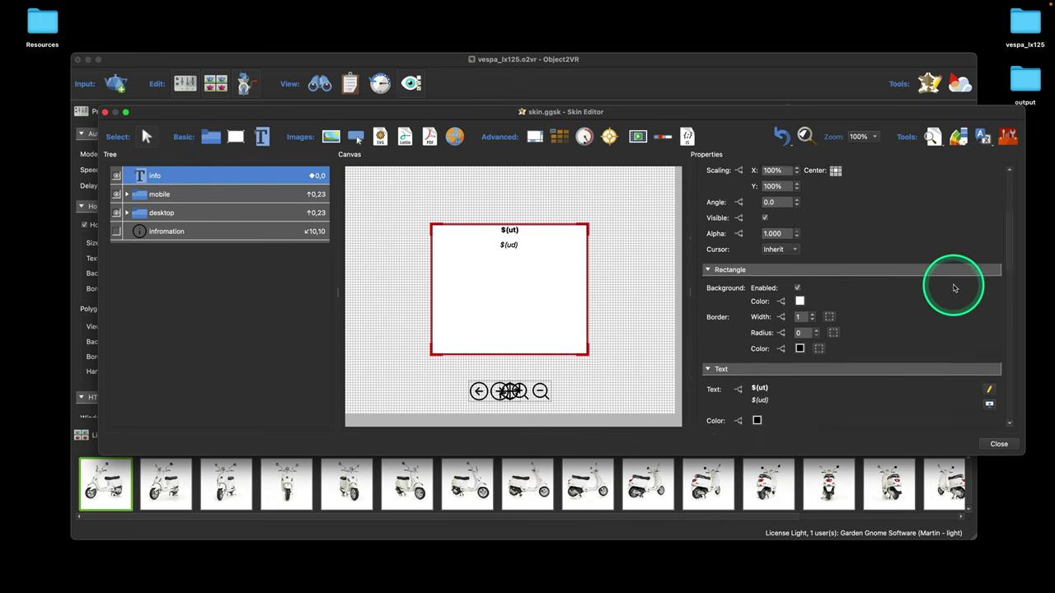
pyautogui.scroll(-3, 954, 287)
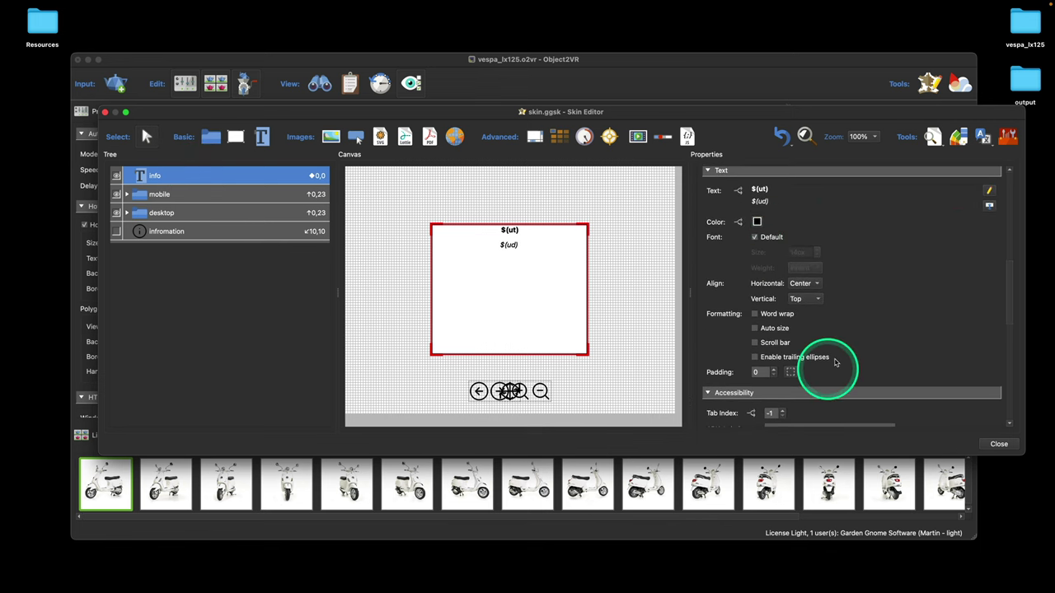
pyautogui.click(755, 237)
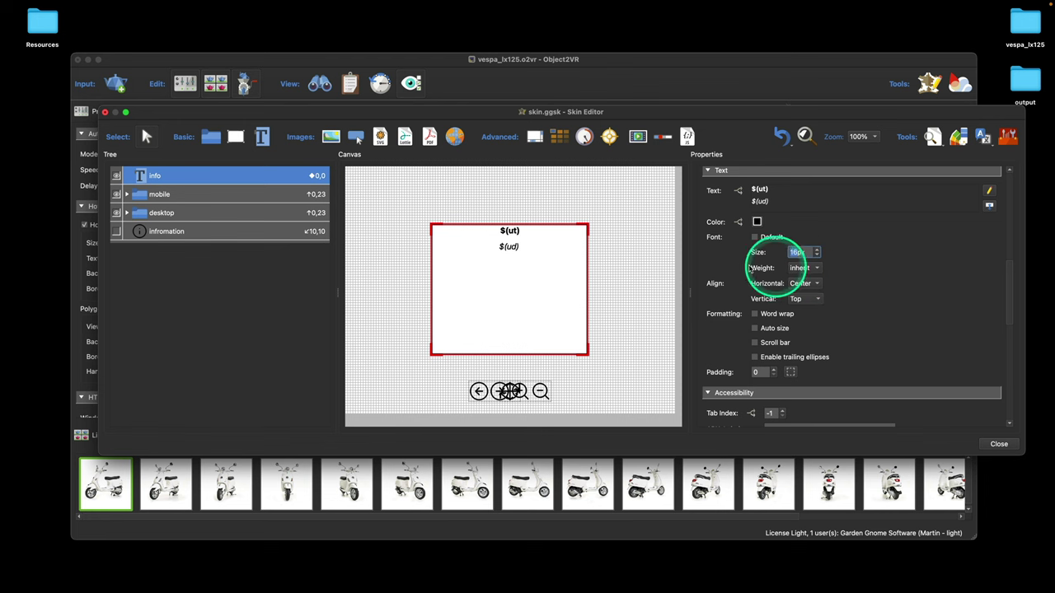
# - Align the info element's text left horizontally and center vertically
pyautogui.scroll(-2, 861, 262)
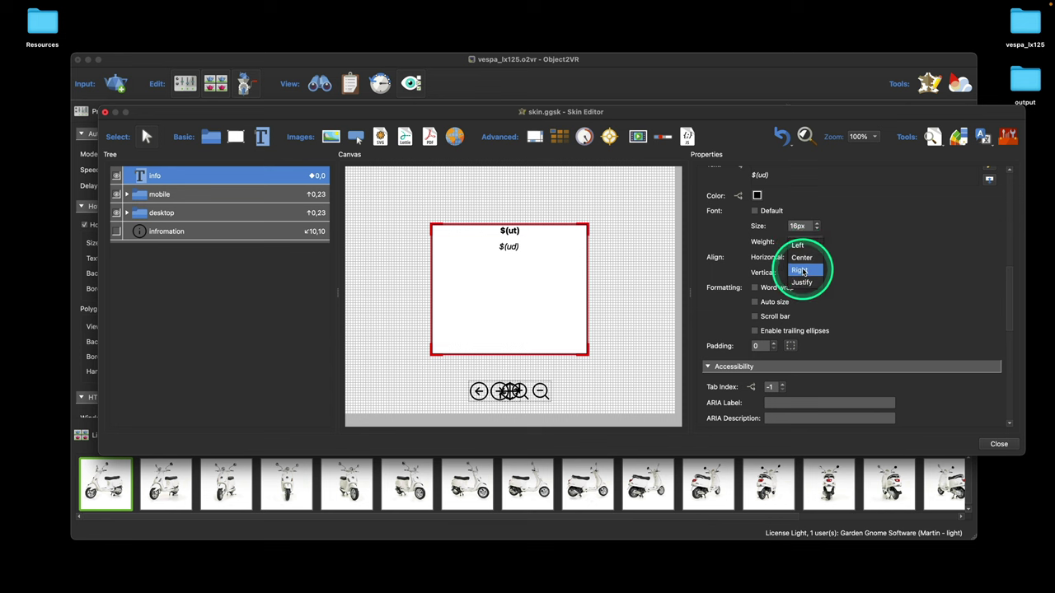
pyautogui.click(800, 246)
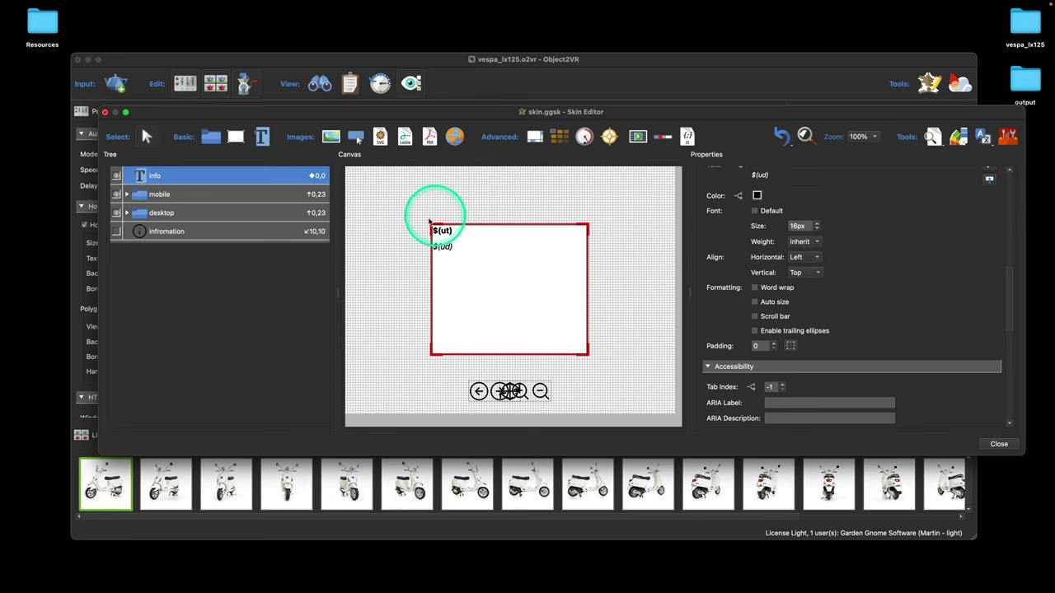
pyautogui.click(798, 275)
pyautogui.click(801, 285)
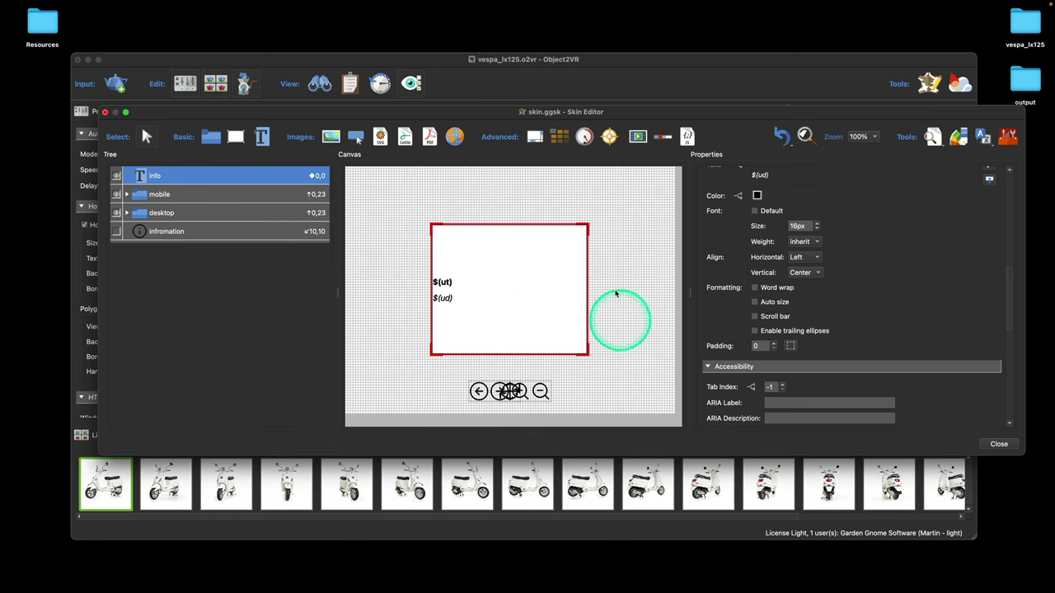
# - Switch the info element's padding to individual sides and set the right padding to 10
pyautogui.scroll(-3, 925, 278)
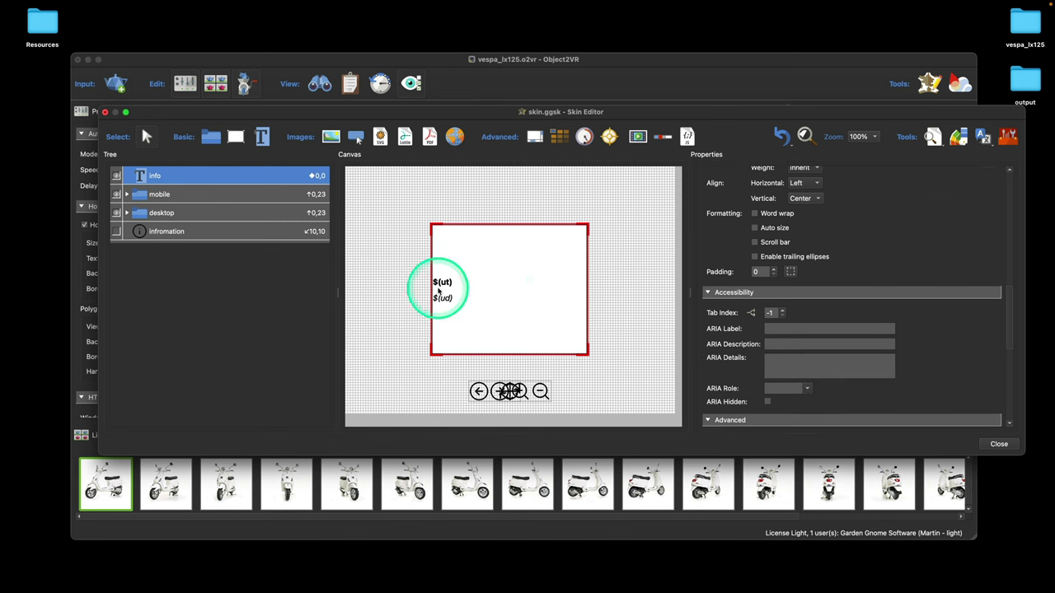
pyautogui.click(755, 272)
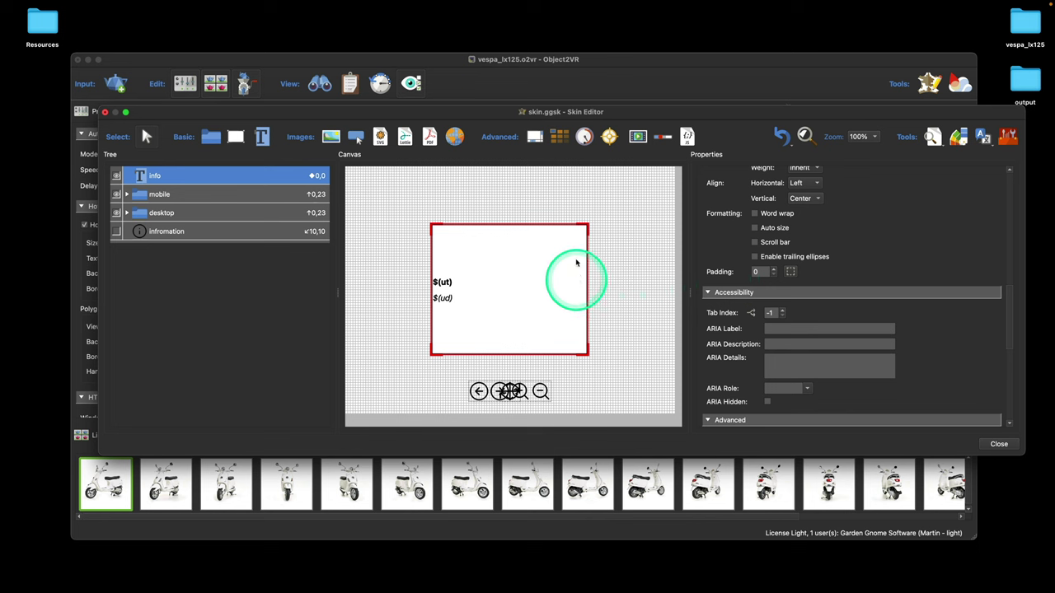
pyautogui.click(793, 275)
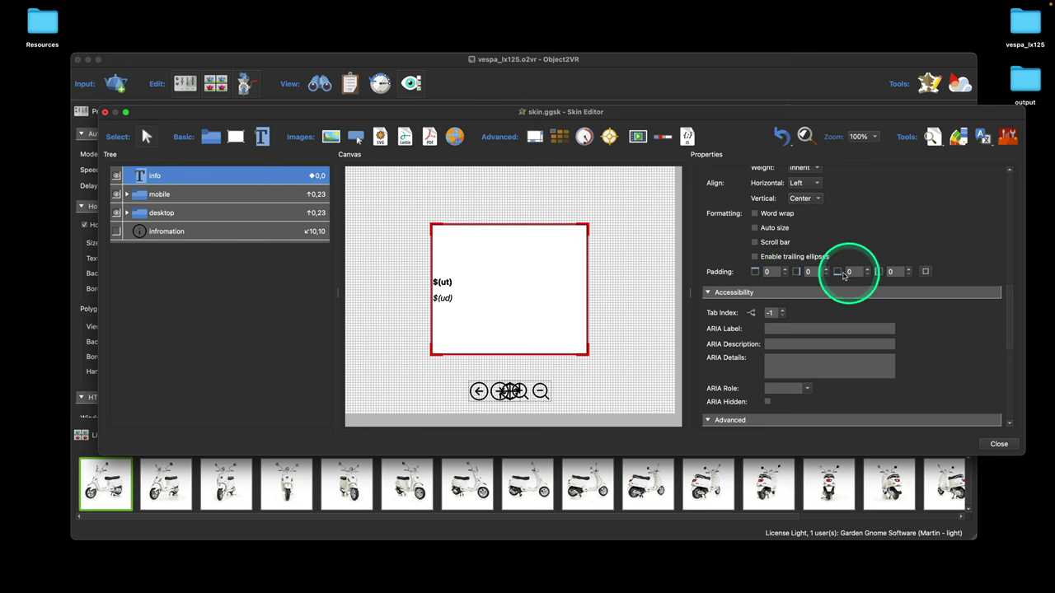
pyautogui.write('1')
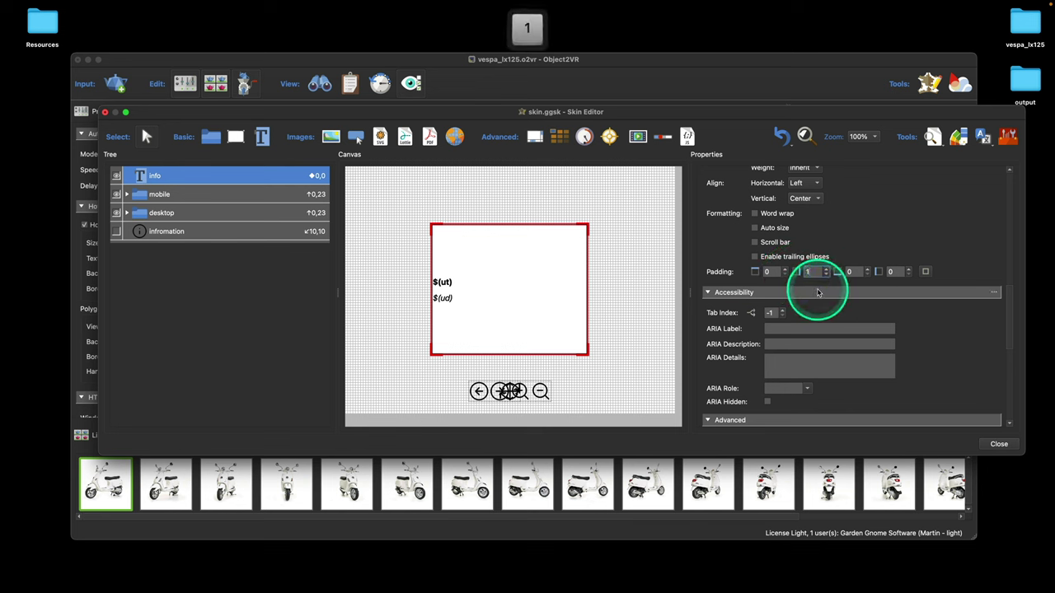
pyautogui.write('0')
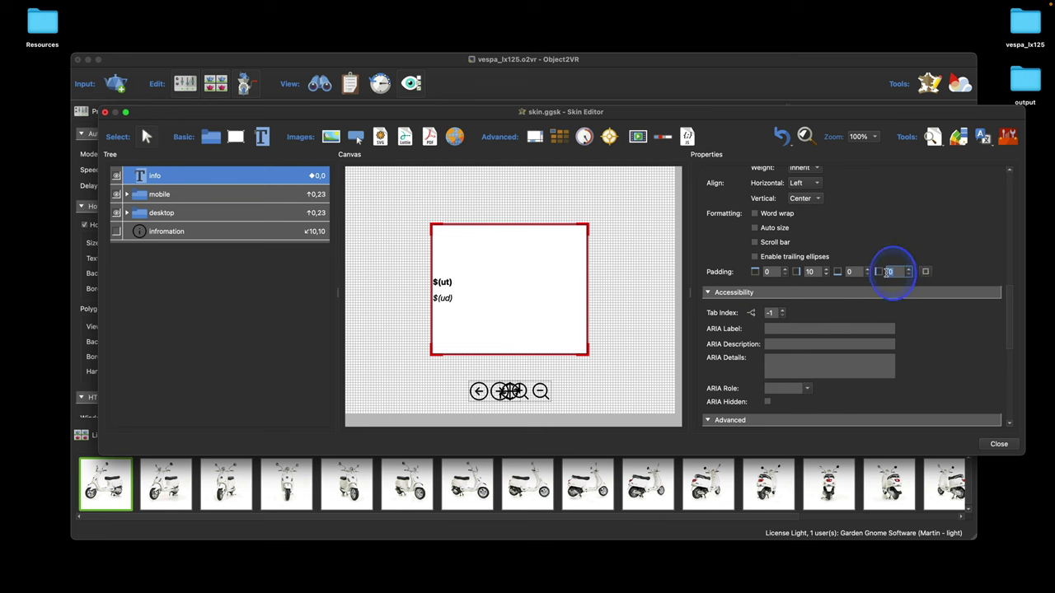
# - Set the info element's left padding, starting from 10 and fine-tuning it to slightly more
pyautogui.write('10')
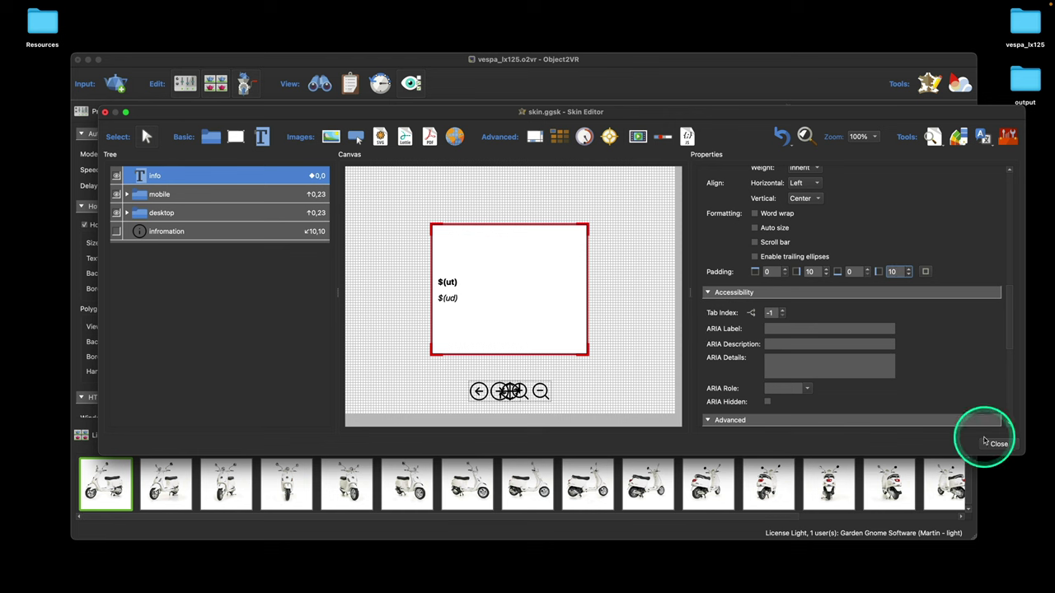
pyautogui.scroll(4, 901, 336)
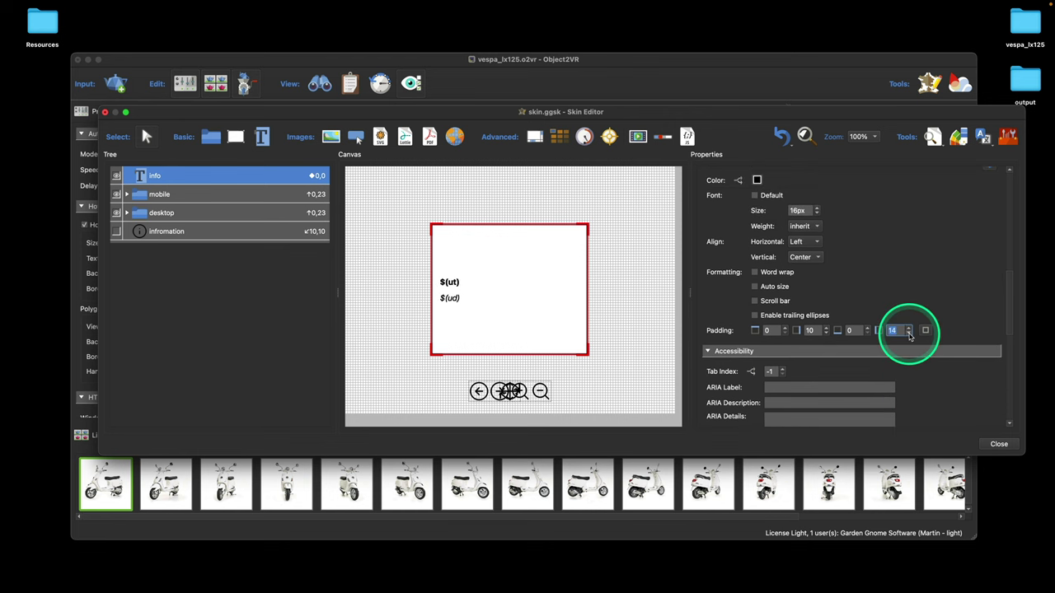
pyautogui.scroll(-5, 951, 381)
pyautogui.scroll(15, 951, 386)
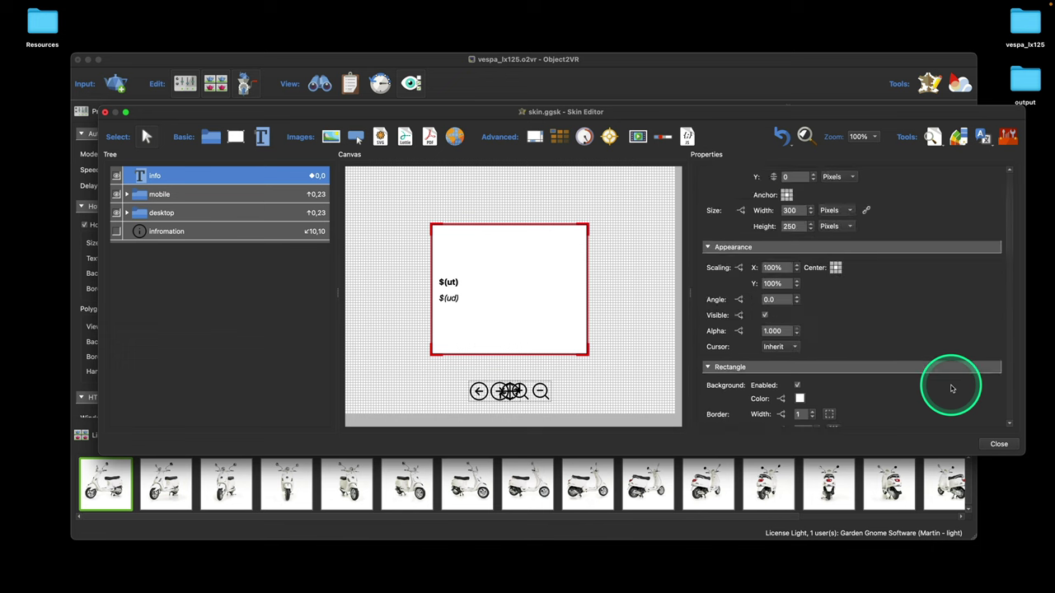
# - Remove the info element's border by setting its width to 0, and round the corners with a border radius of 10
pyautogui.scroll(3, 951, 388)
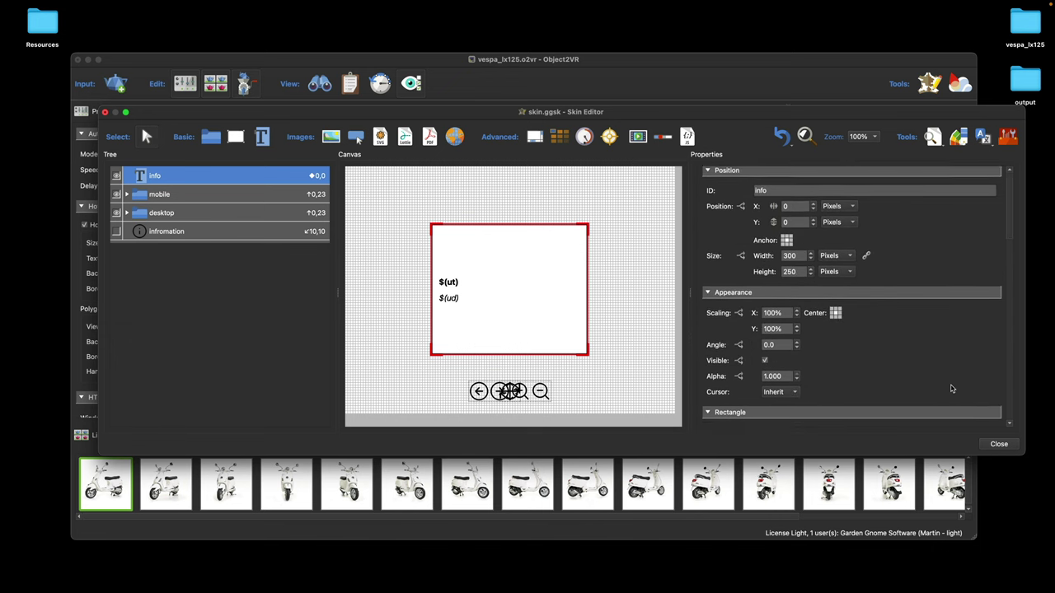
pyautogui.scroll(-12, 892, 328)
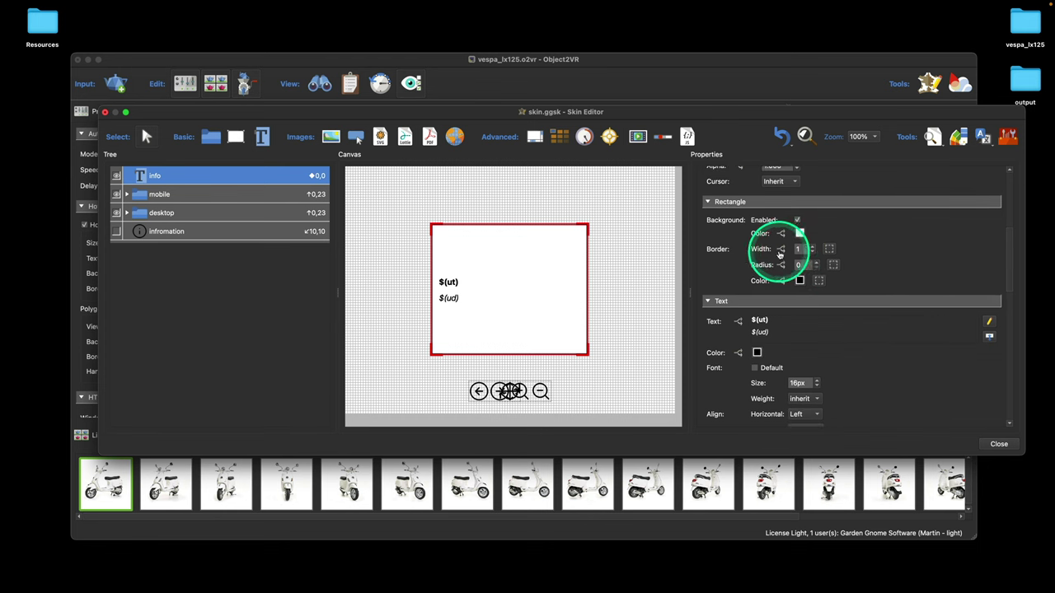
pyautogui.click(814, 254)
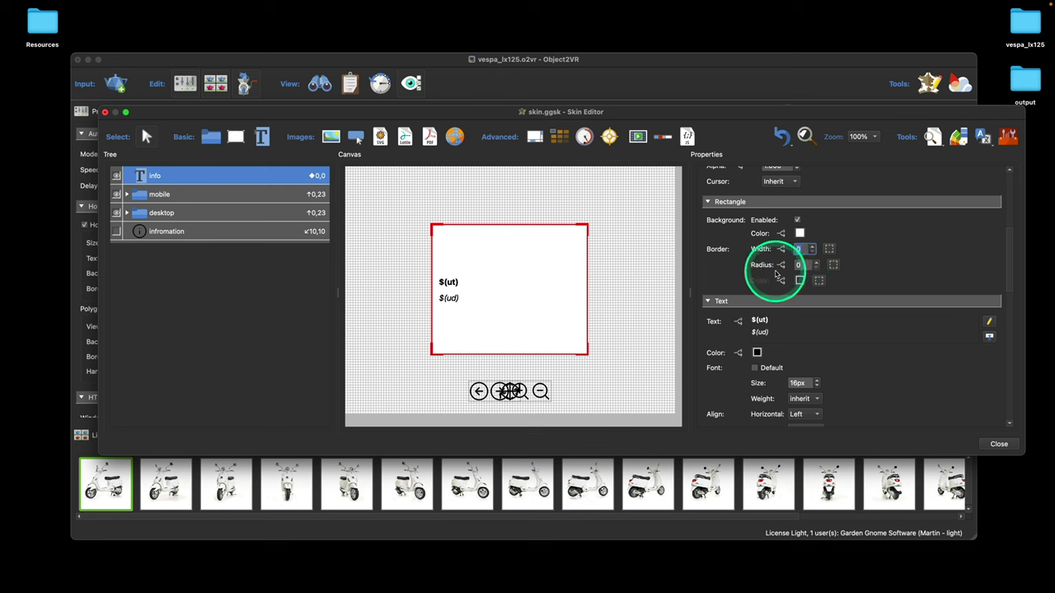
pyautogui.write('10')
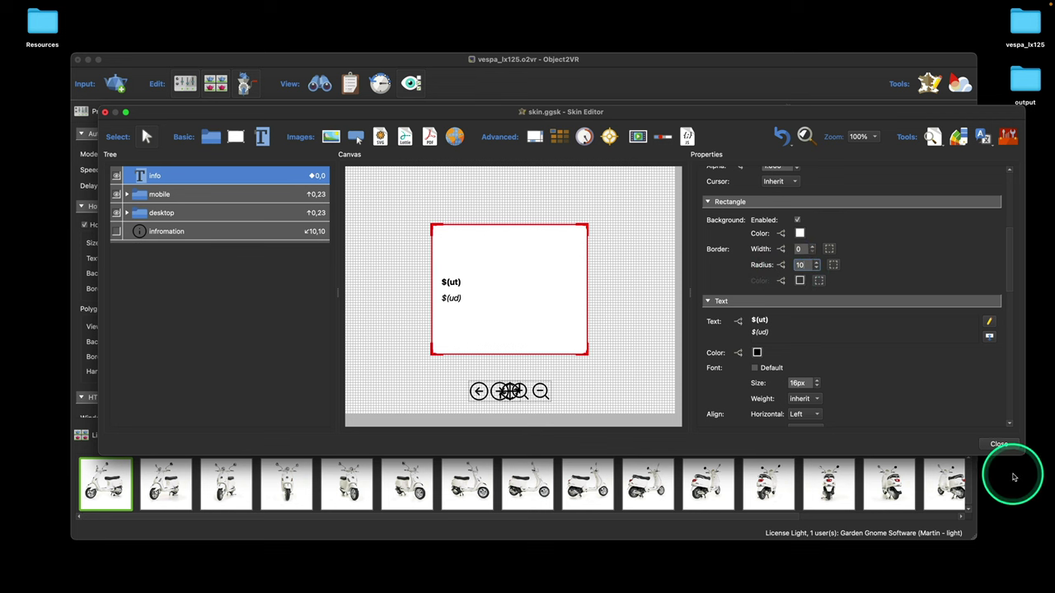
# - Save and close the skin, regenerate the web output, and check the info box's rounded corners and padding over the rotating scooter
pyautogui.click(998, 445)
pyautogui.click(587, 195)
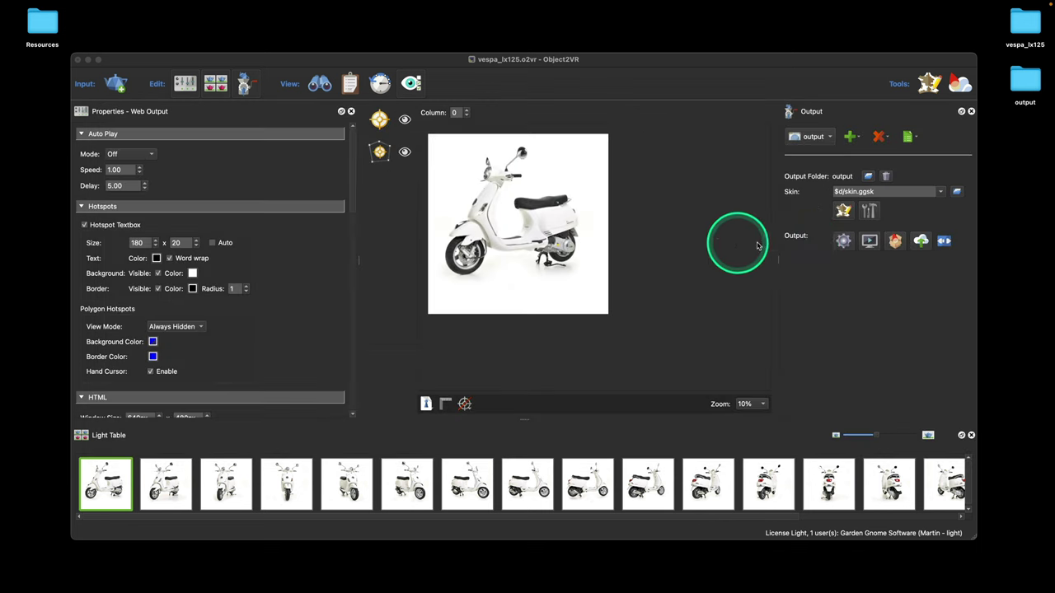
pyautogui.click(842, 240)
pyautogui.click(558, 275)
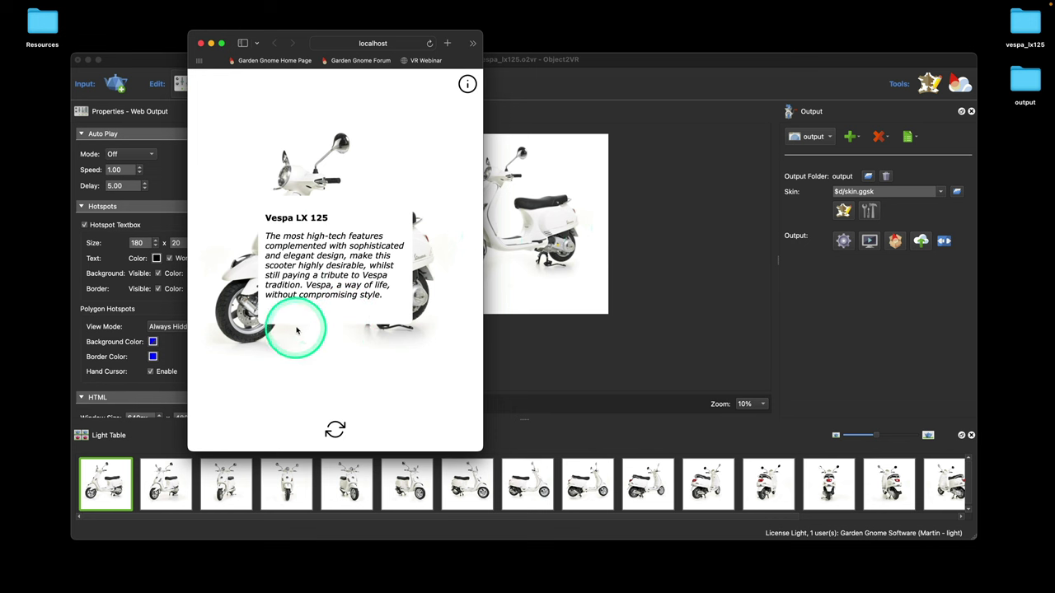
pyautogui.moveTo(412, 361); pyautogui.dragTo(392, 357)
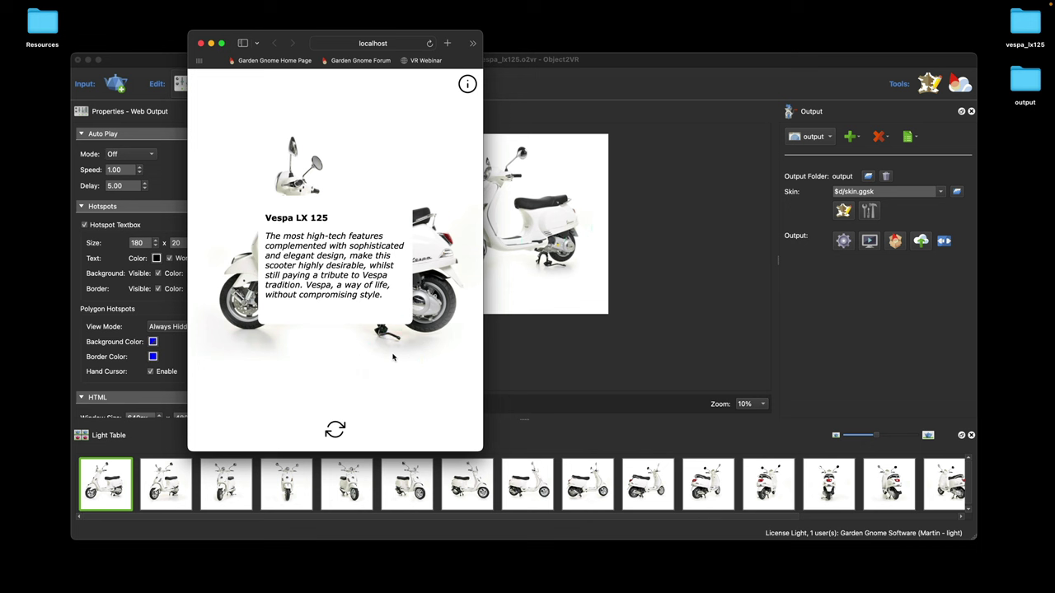
pyautogui.click(466, 87)
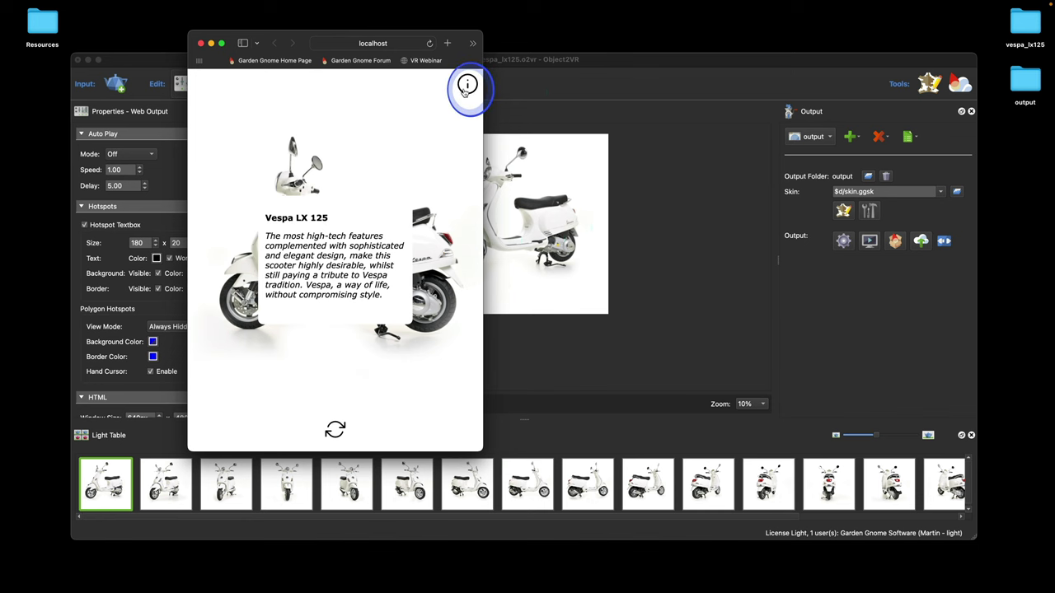
pyautogui.click(200, 43)
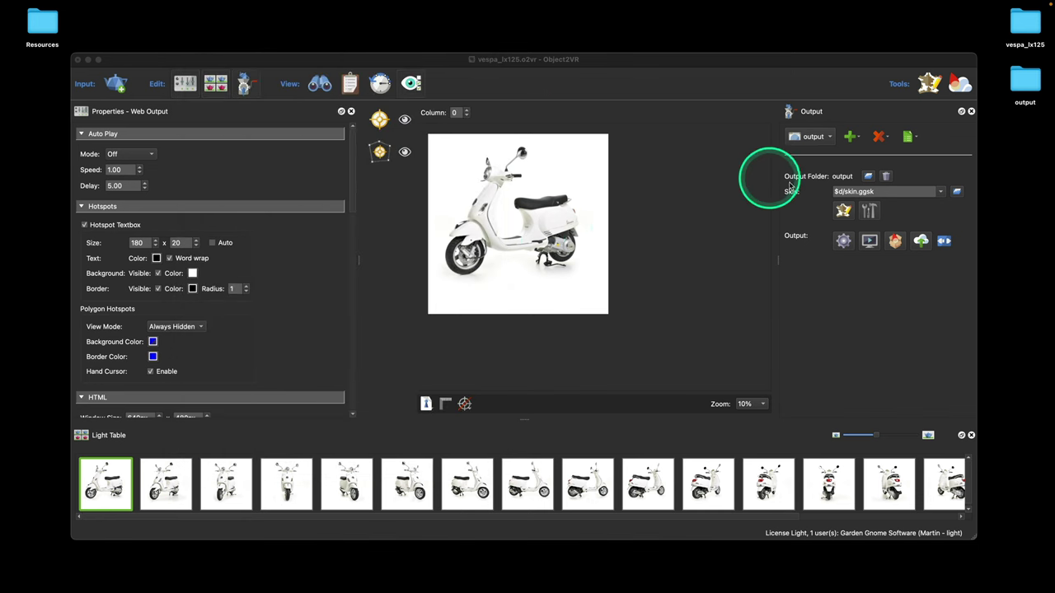
# - Reopen the Skin Editor, unhide the infromation button on the canvas, and bring up its action settings
pyautogui.click(844, 211)
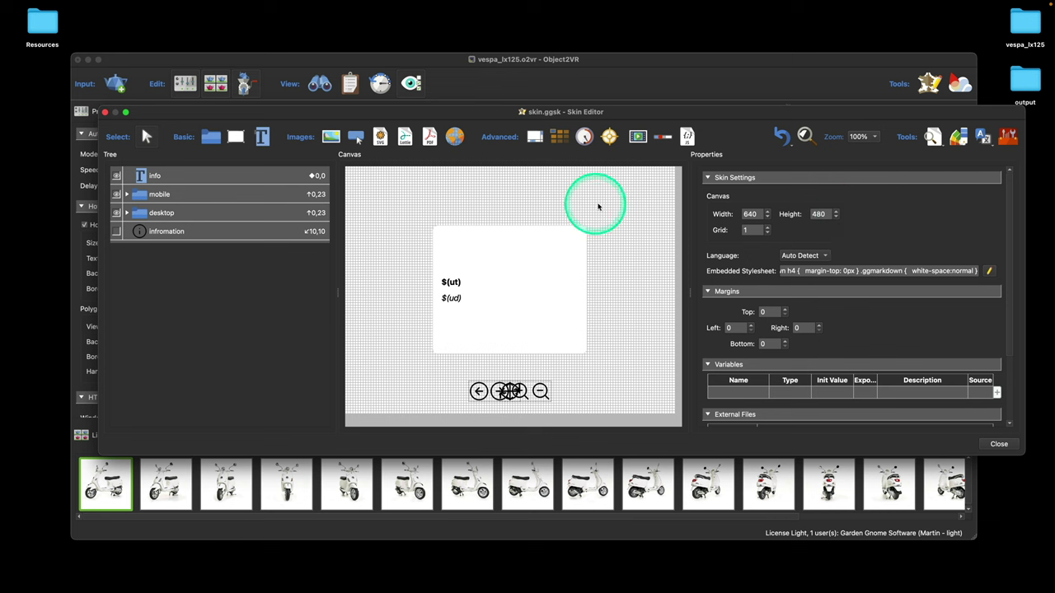
pyautogui.click(117, 235)
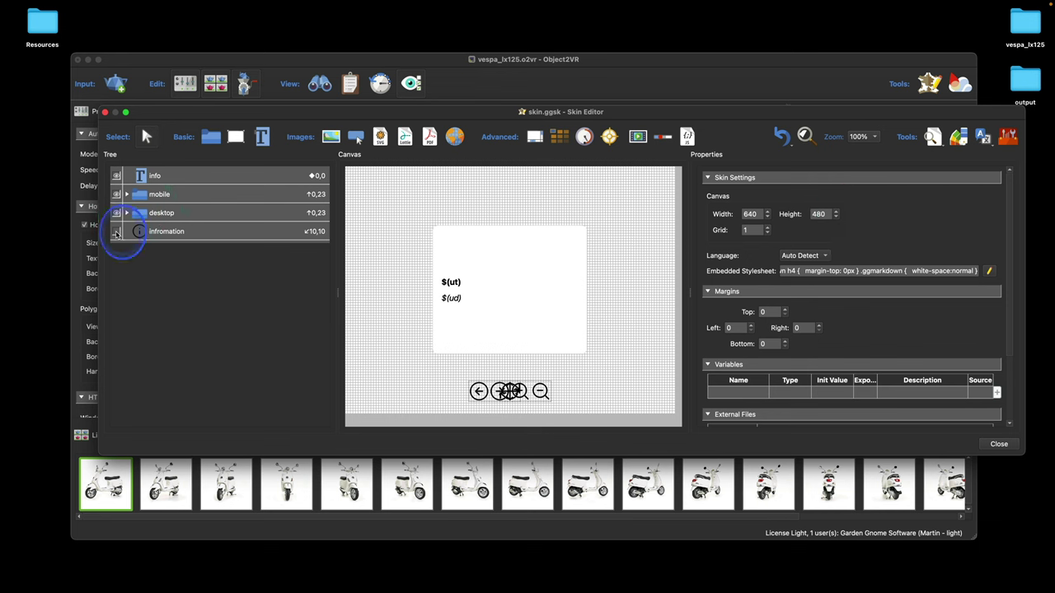
pyautogui.click(161, 231)
pyautogui.scroll(-15, 942, 288)
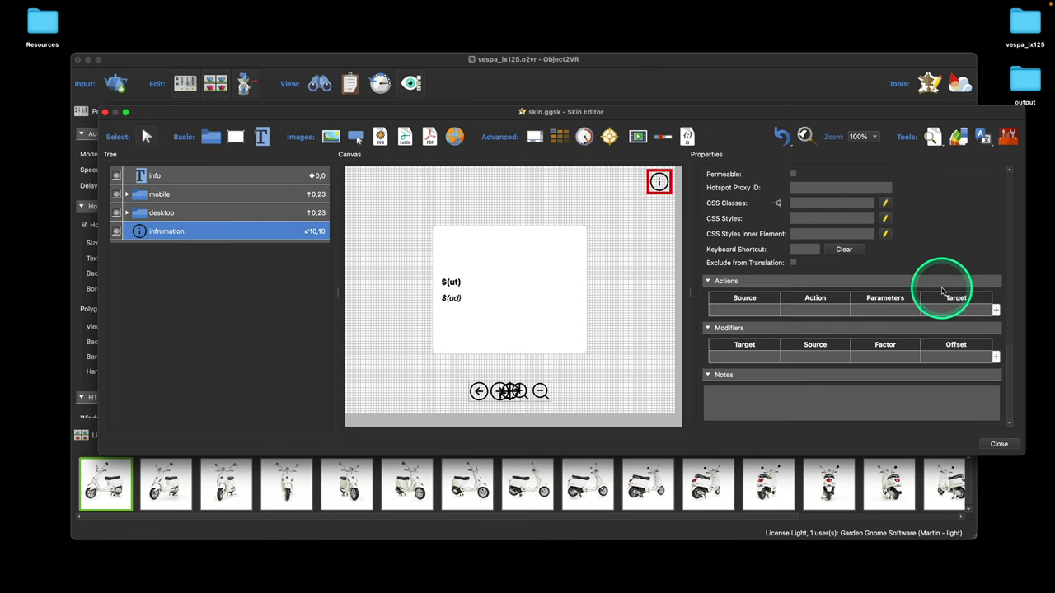
# - Give the infromation button a Mouse Click action using Visibility with the type Toggle Element Visibility
pyautogui.doubleClick(745, 310)
pyautogui.click(564, 274)
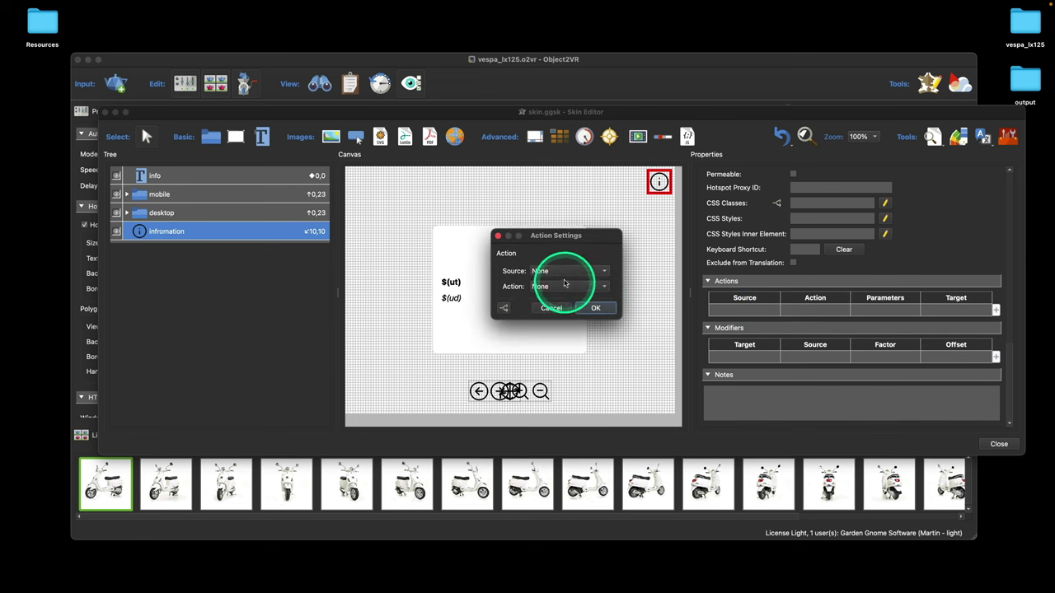
pyautogui.click(564, 283)
pyautogui.click(566, 287)
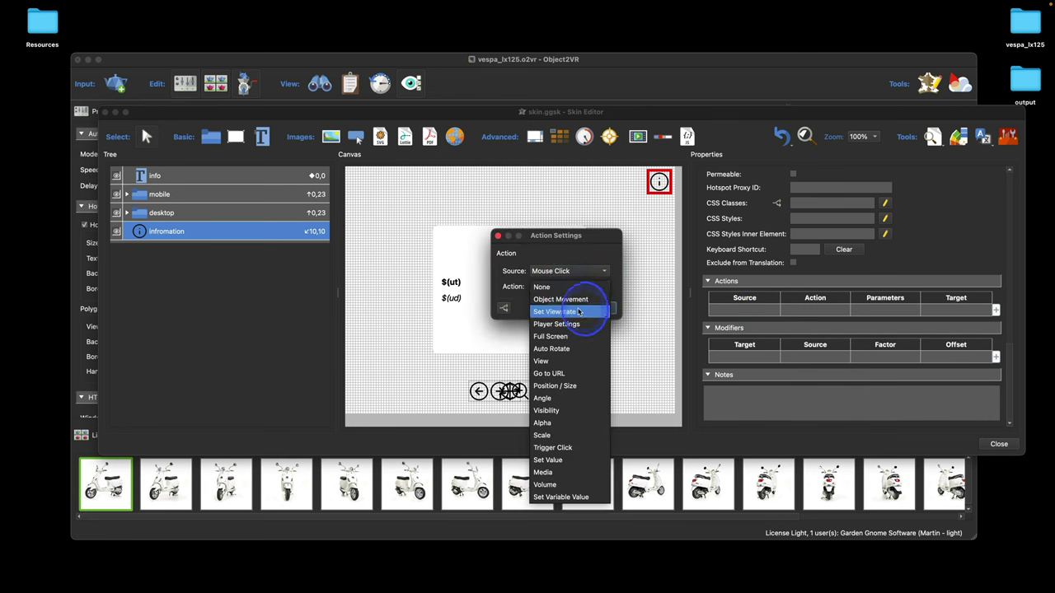
pyautogui.click(577, 410)
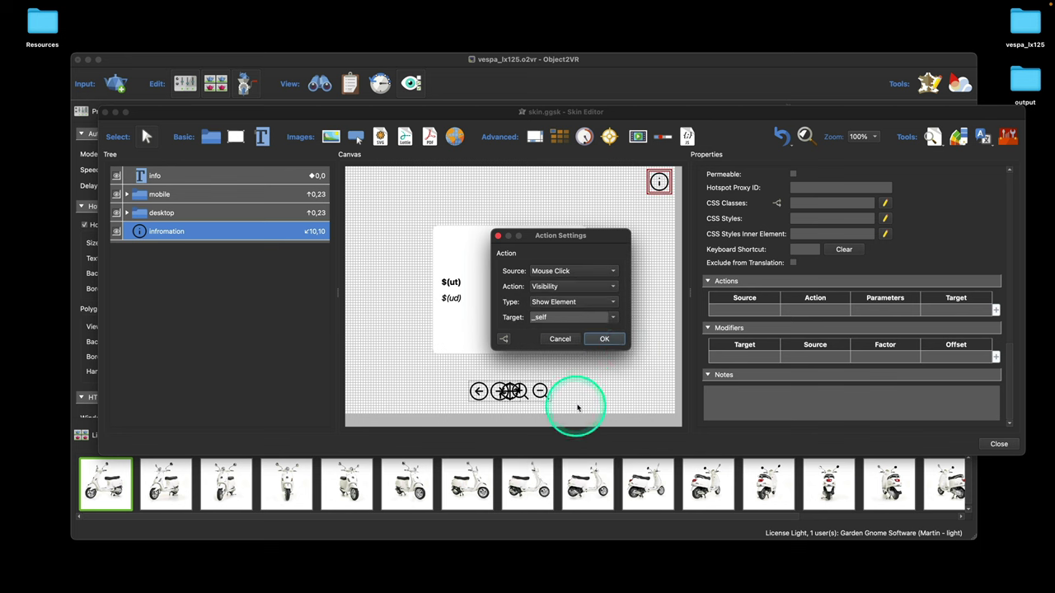
pyautogui.click(581, 303)
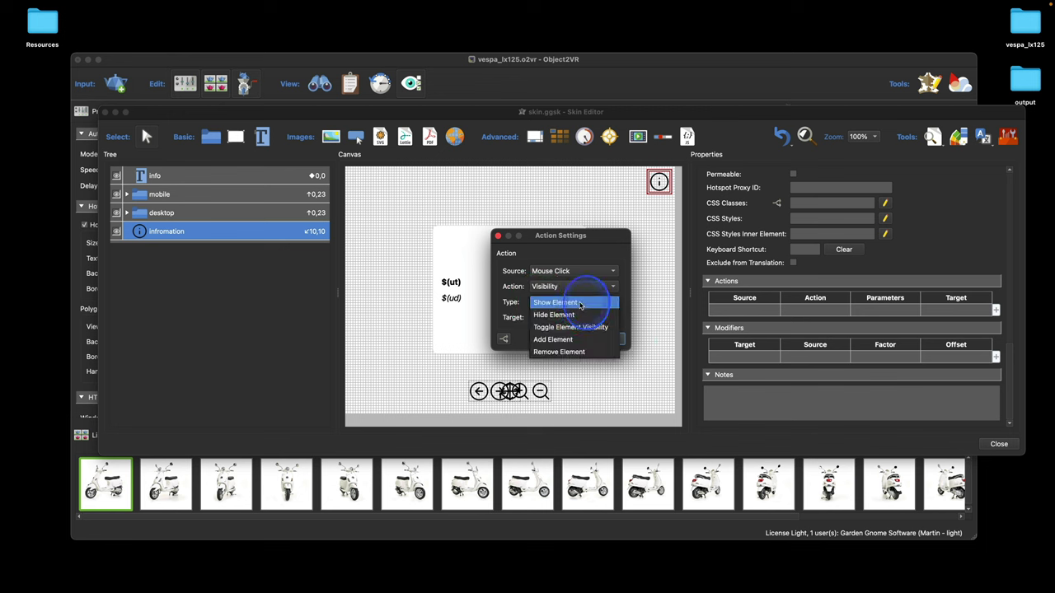
pyautogui.click(583, 327)
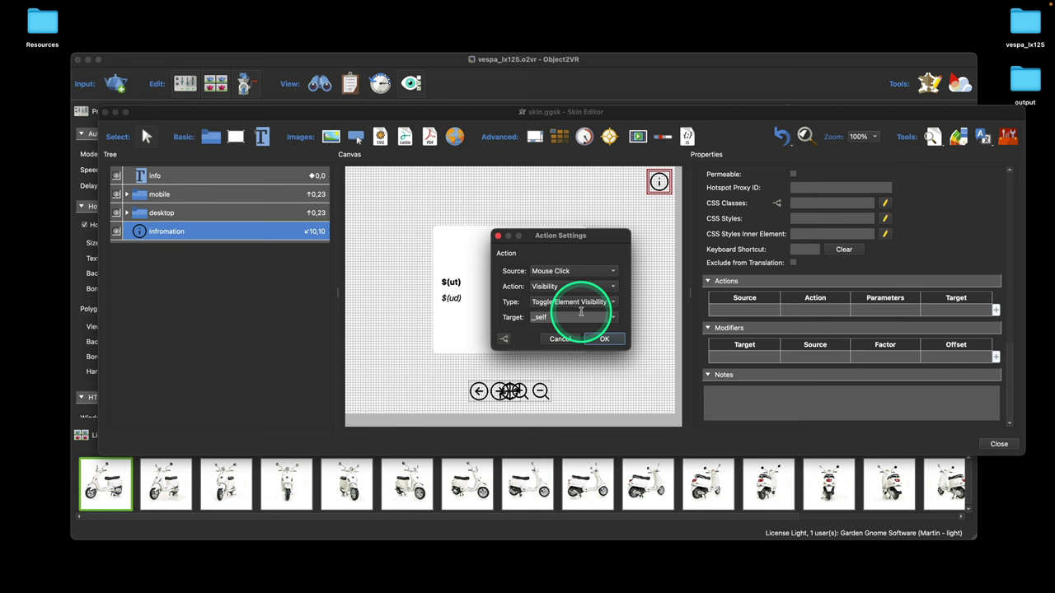
# - Set the toggle action's target to the info element and confirm the action
pyautogui.moveTo(581, 311)
pyautogui.mouseDown()
pyautogui.moveTo(565, 325)
pyautogui.moveTo(172, 267)
pyautogui.moveTo(170, 231)
pyautogui.moveTo(153, 236)
pyautogui.mouseUp()
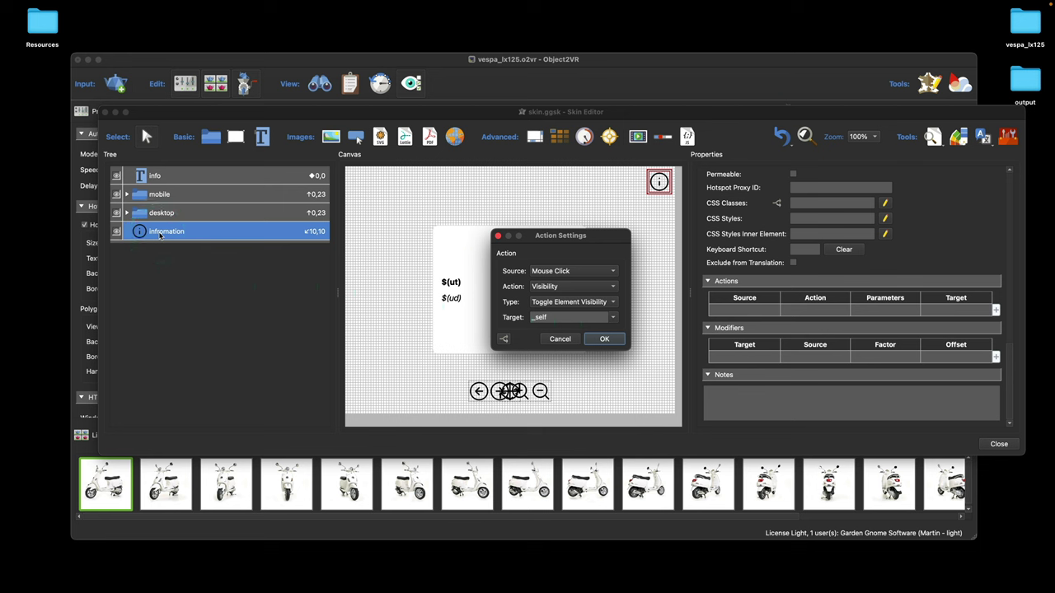
pyautogui.moveTo(169, 216)
pyautogui.mouseDown()
pyautogui.moveTo(169, 172)
pyautogui.moveTo(158, 180)
pyautogui.moveTo(355, 236)
pyautogui.moveTo(568, 318)
pyautogui.moveTo(541, 328)
pyautogui.moveTo(615, 328)
pyautogui.moveTo(614, 319)
pyautogui.mouseUp()
pyautogui.click(614, 319)
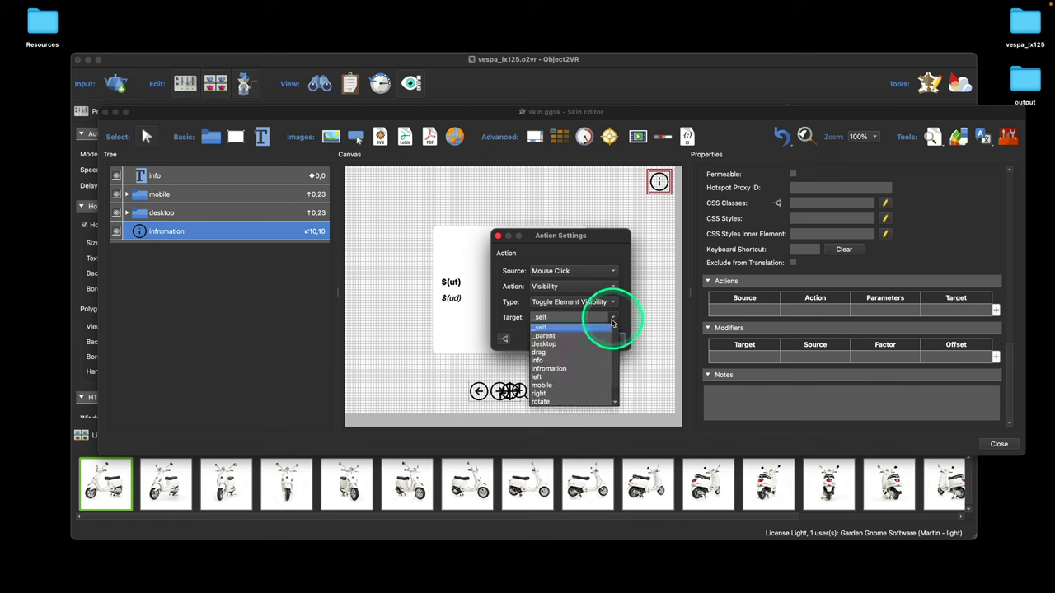
pyautogui.click(537, 317)
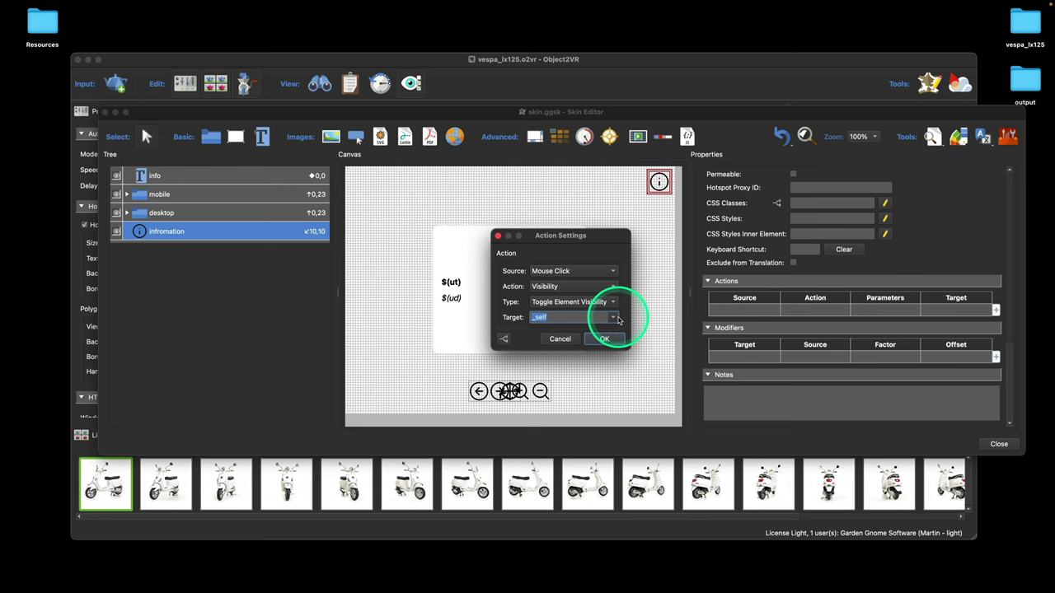
pyautogui.write('info')
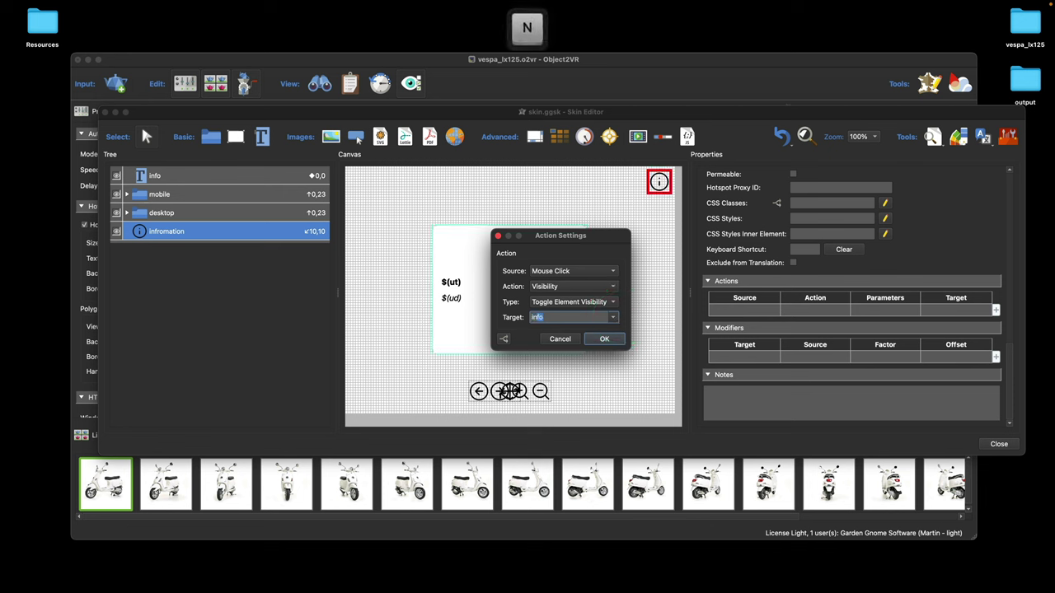
pyautogui.press('Return')
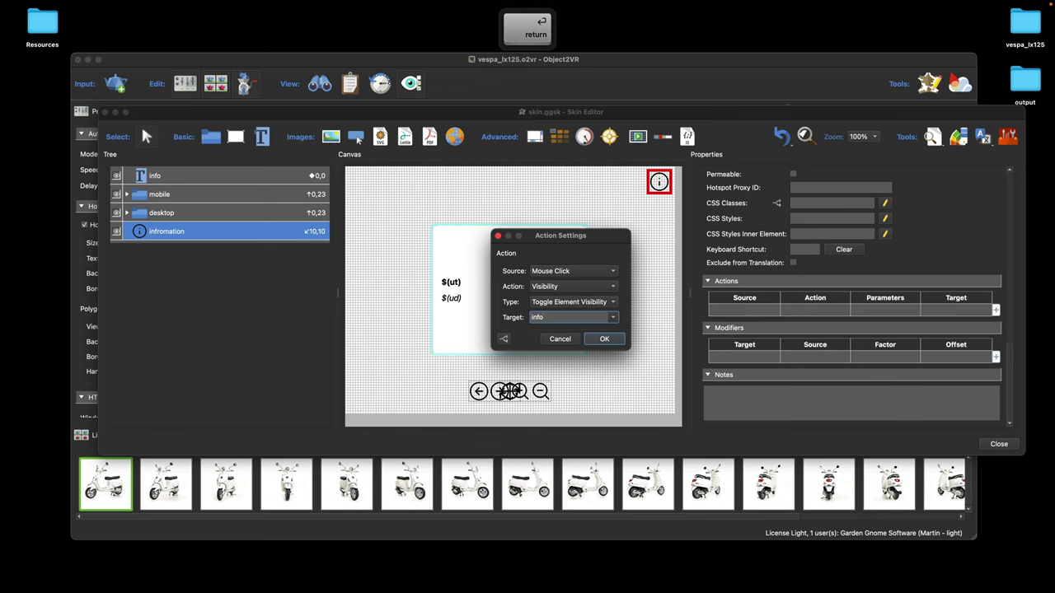
pyautogui.click(614, 339)
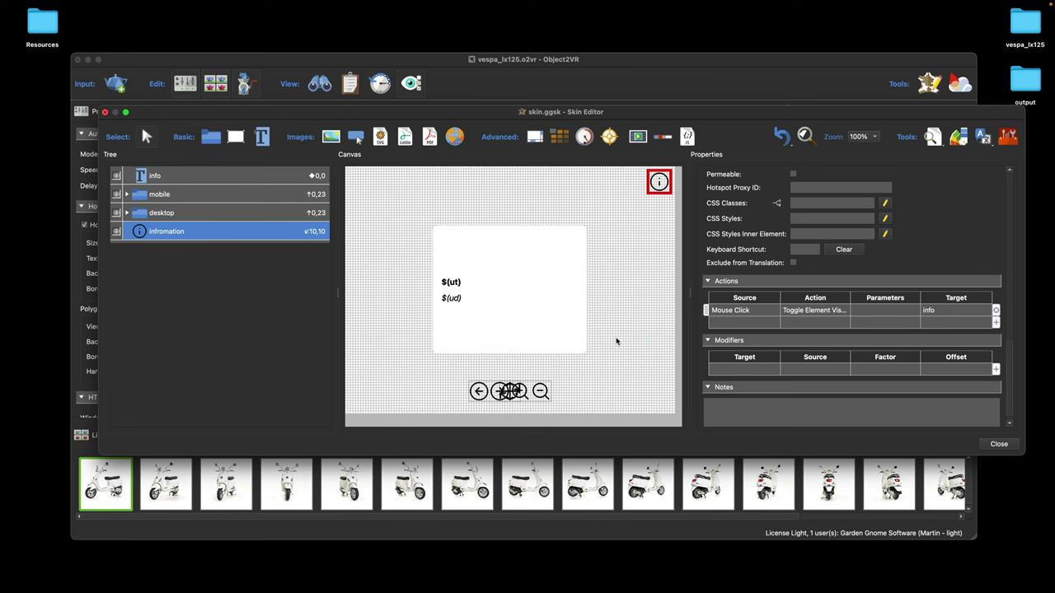
# - Turn off the info element's Visible option, close the Skin Editor with changes saved, and regenerate the web output
pyautogui.click(167, 180)
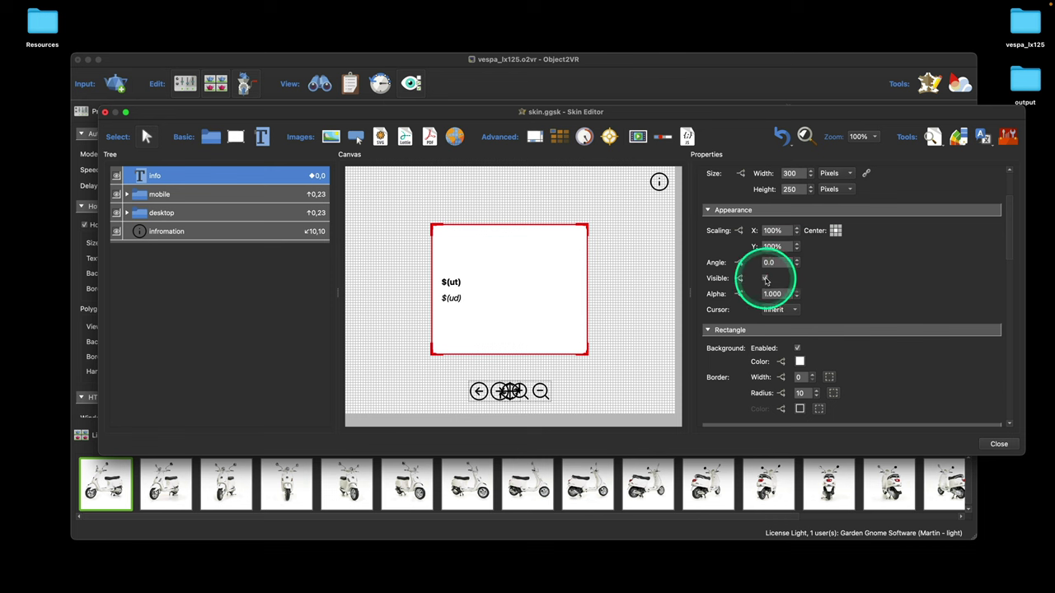
pyautogui.click(999, 444)
pyautogui.click(561, 193)
pyautogui.click(843, 240)
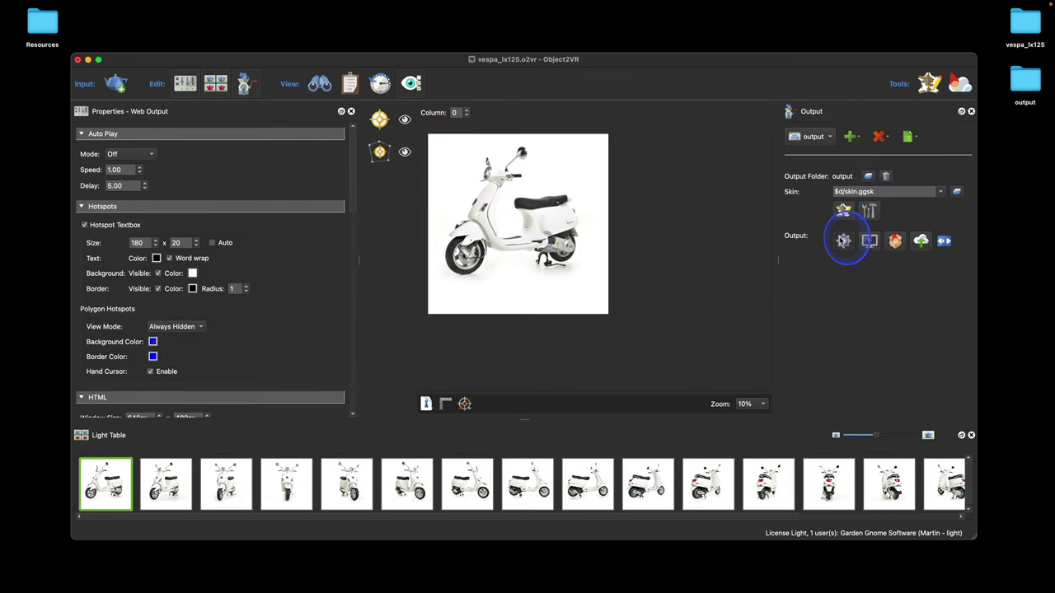
pyautogui.click(573, 218)
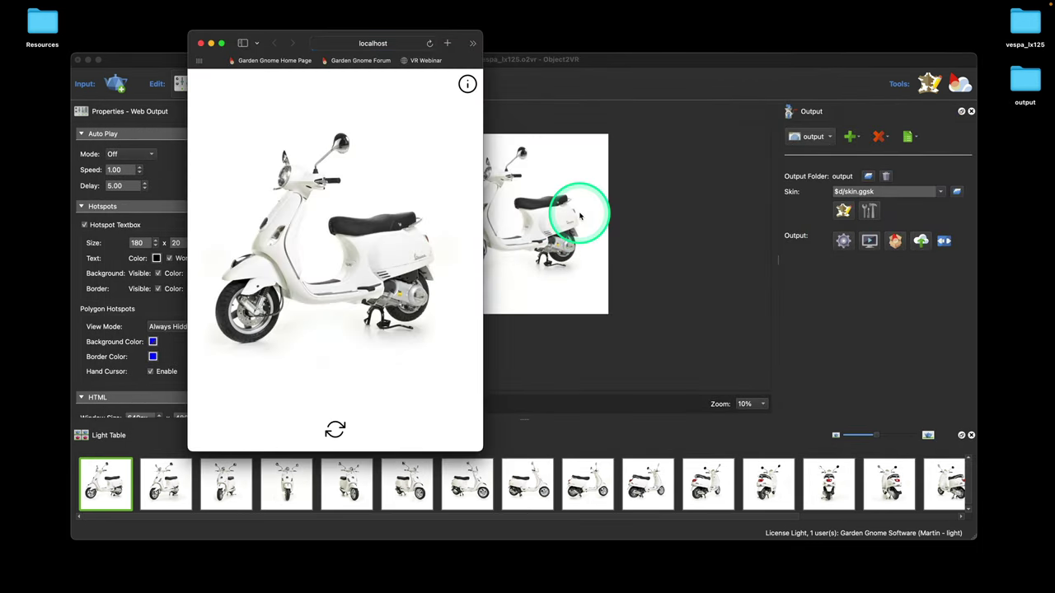
# - Widen the browser preview, test showing and hiding the info box repeatedly with the information button, and close the preview
pyautogui.moveTo(481, 447); pyautogui.dragTo(724, 466)
pyautogui.click(706, 85)
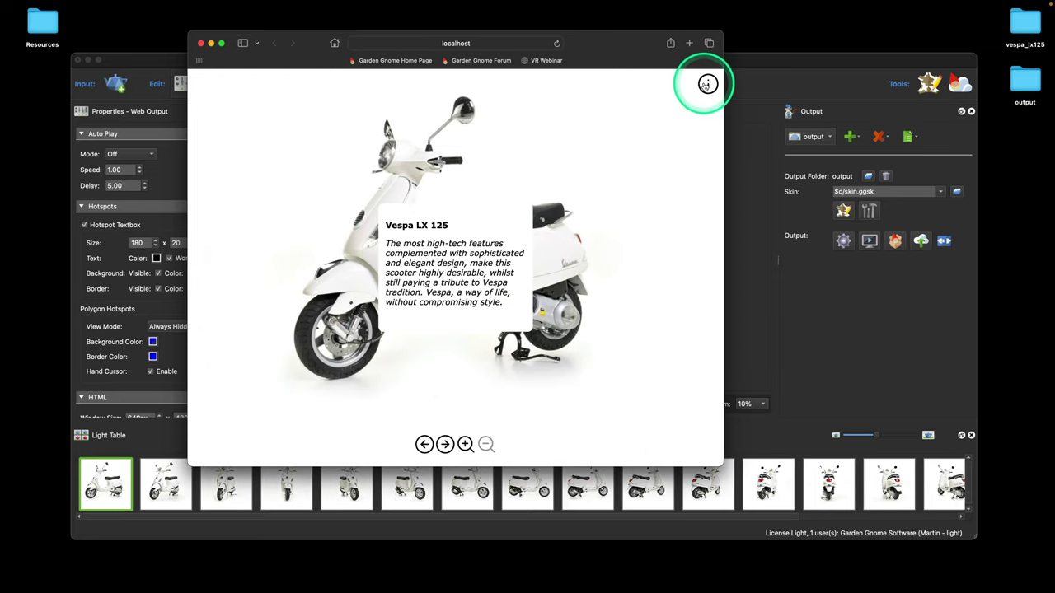
pyautogui.click(706, 85)
pyautogui.click(706, 85)
pyautogui.click(706, 85)
pyautogui.click(706, 85)
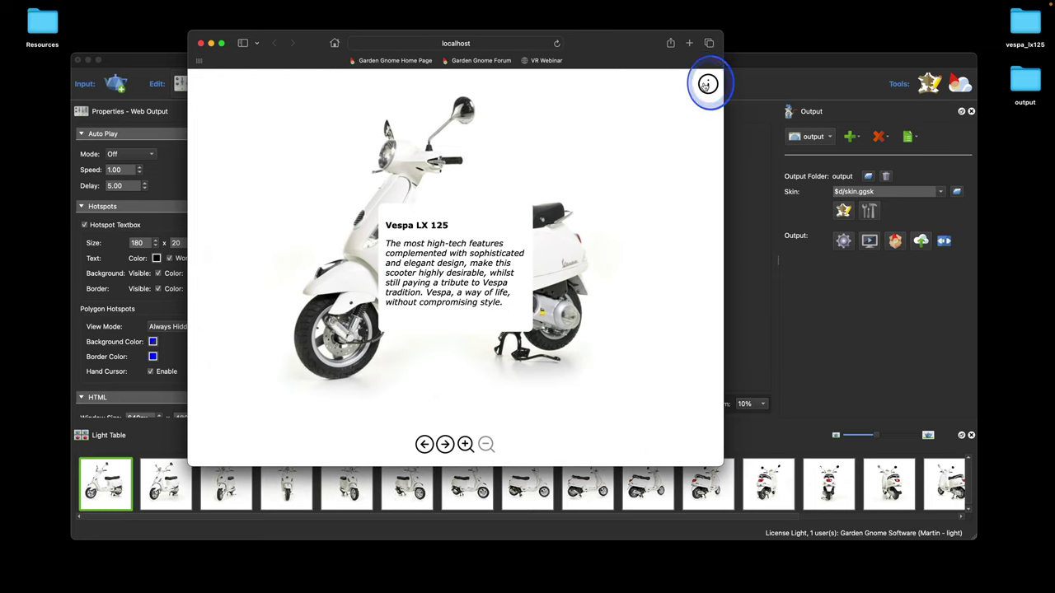
pyautogui.click(706, 85)
pyautogui.click(706, 84)
pyautogui.click(707, 84)
pyautogui.click(707, 85)
pyautogui.click(706, 85)
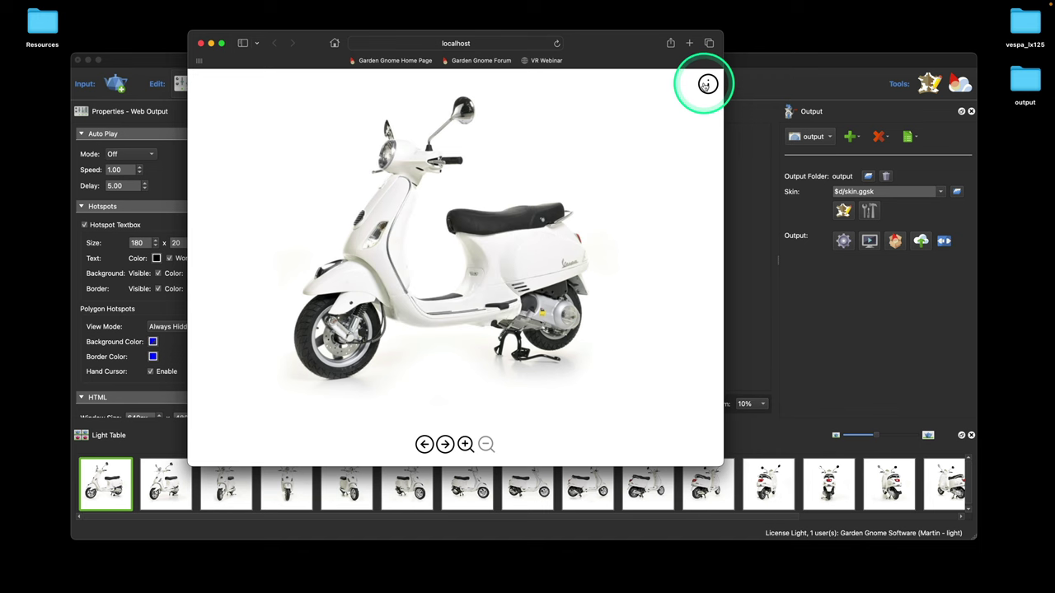
pyautogui.moveTo(719, 463); pyautogui.dragTo(727, 408)
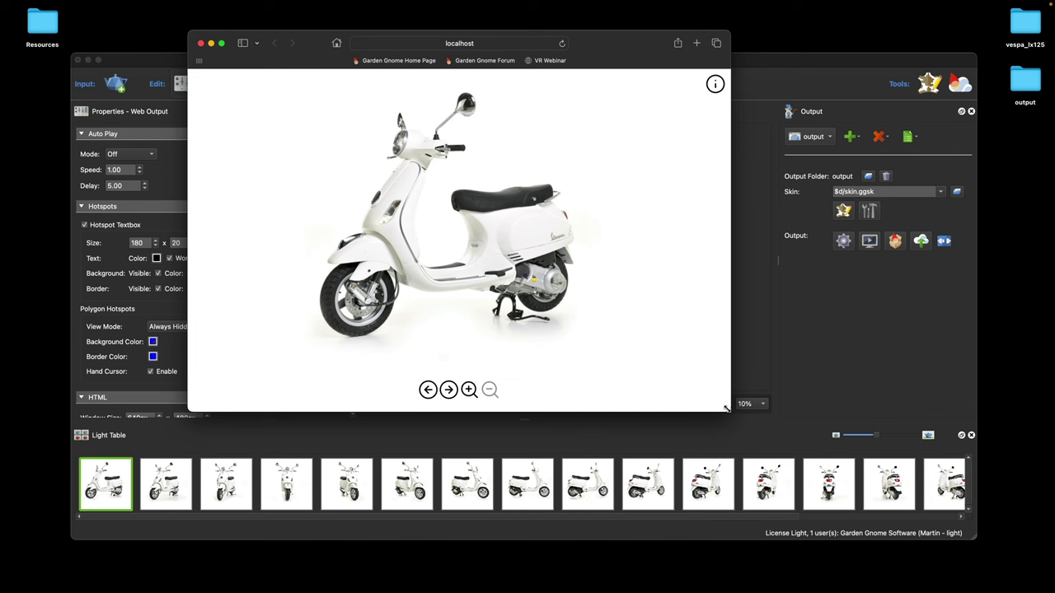
pyautogui.moveTo(307, 43); pyautogui.dragTo(379, 43)
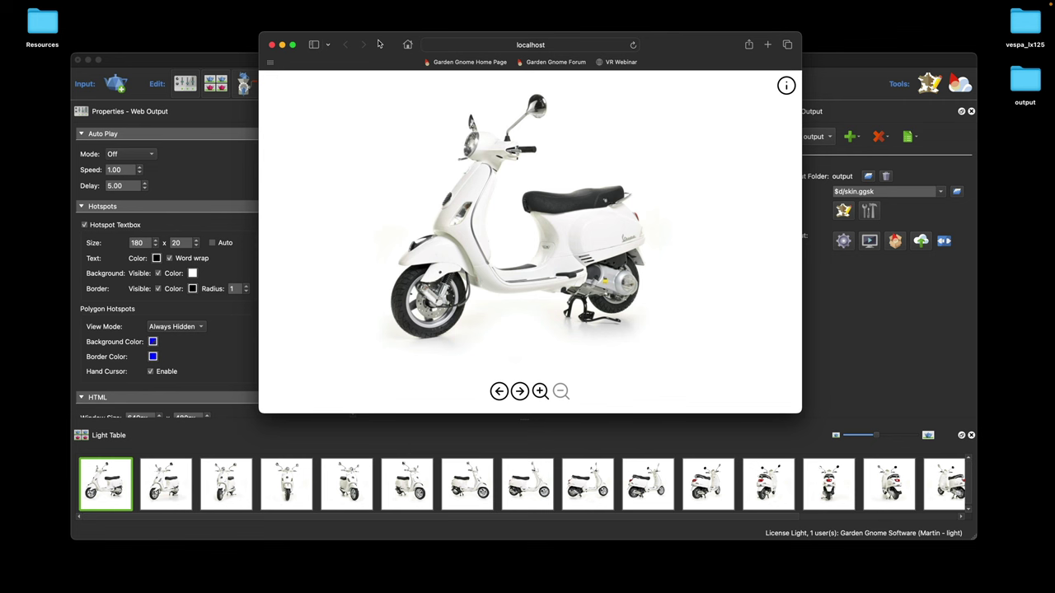
pyautogui.click(272, 44)
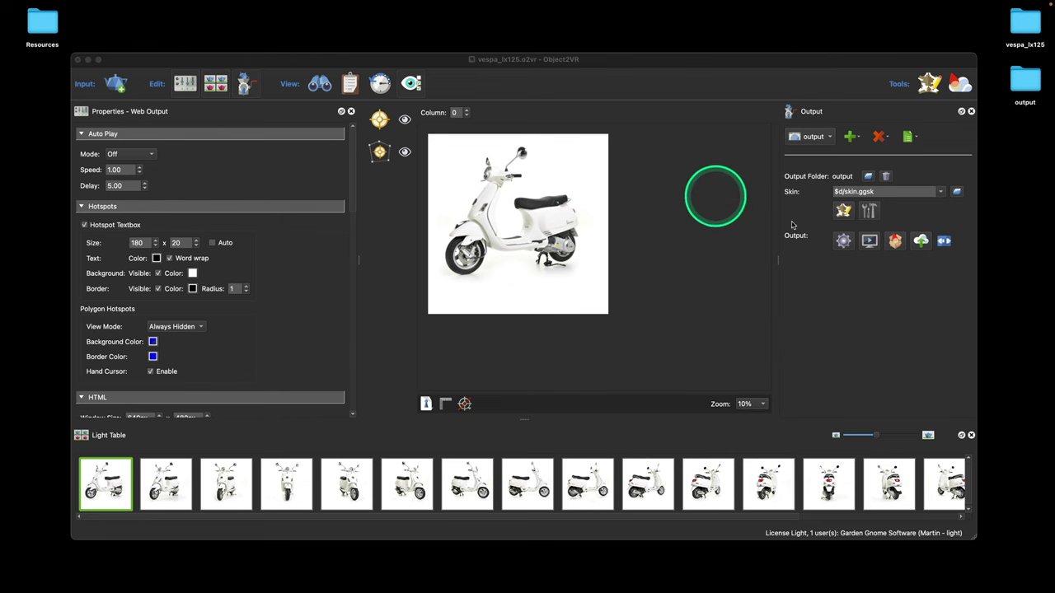
# - Open the skin in the Skin Editor and hide the infromation, desktop, mobile and info elements on the canvas
pyautogui.click(843, 211)
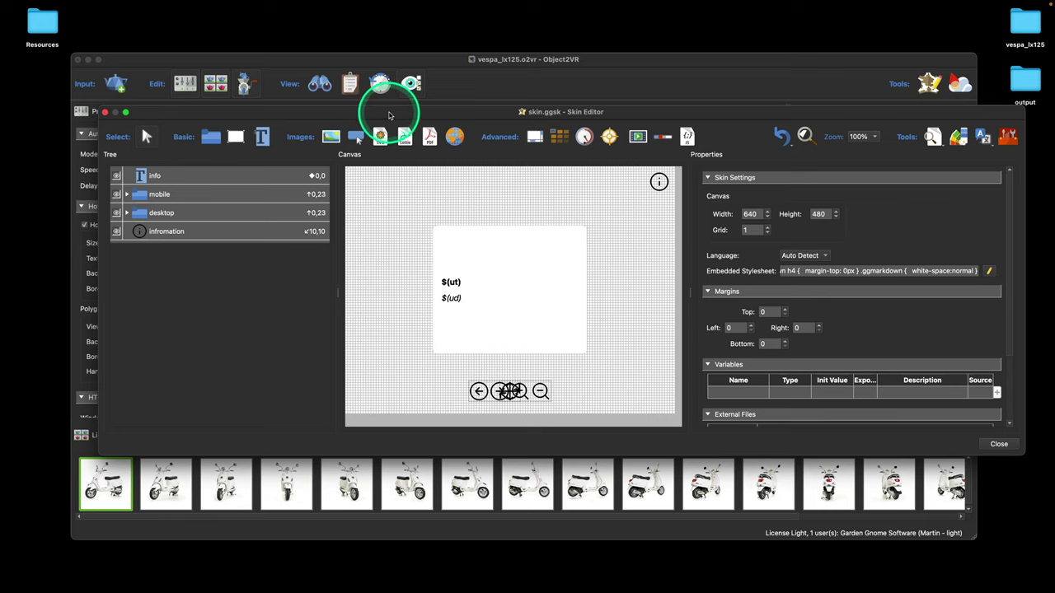
pyautogui.moveTo(388, 106); pyautogui.dragTo(372, 118)
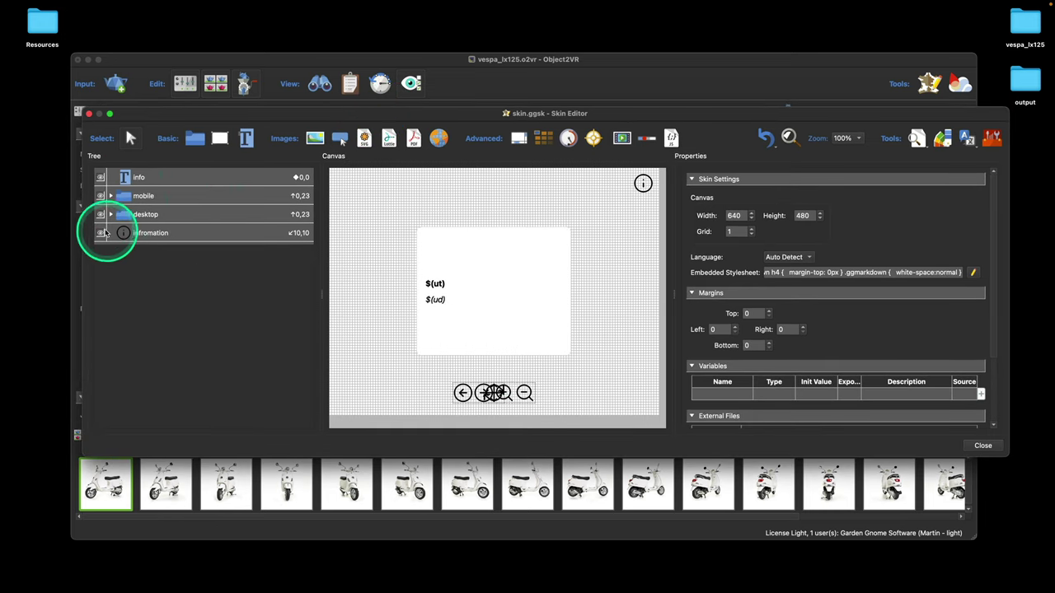
pyautogui.moveTo(99, 234); pyautogui.dragTo(100, 178)
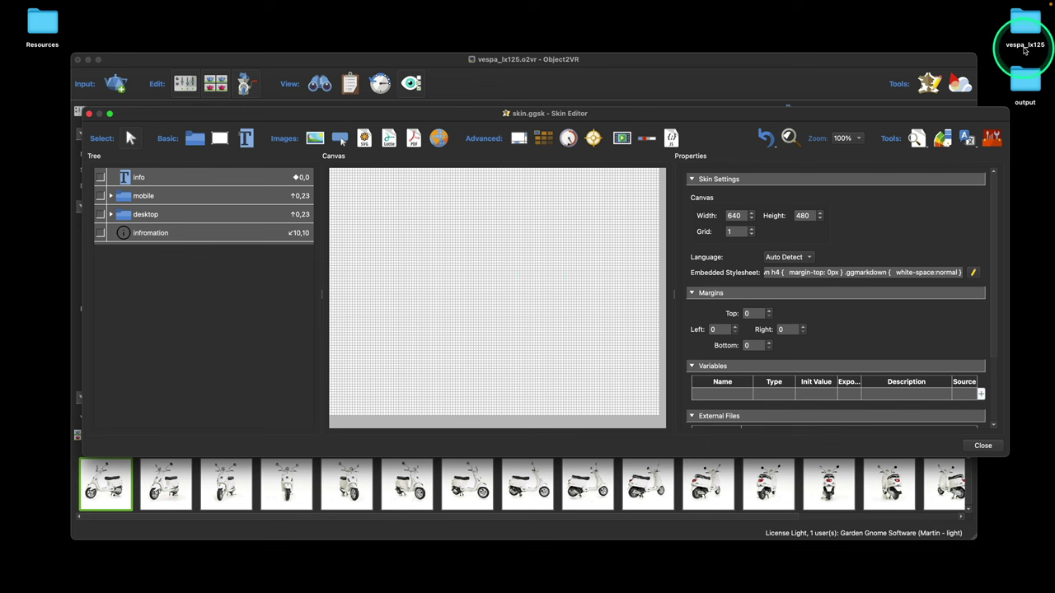
# - Add Vespa-logo.png from the vespa_lx125 desktop folder to the skin canvas and close the folder window
pyautogui.click(1027, 25)
pyautogui.doubleClick(1027, 24)
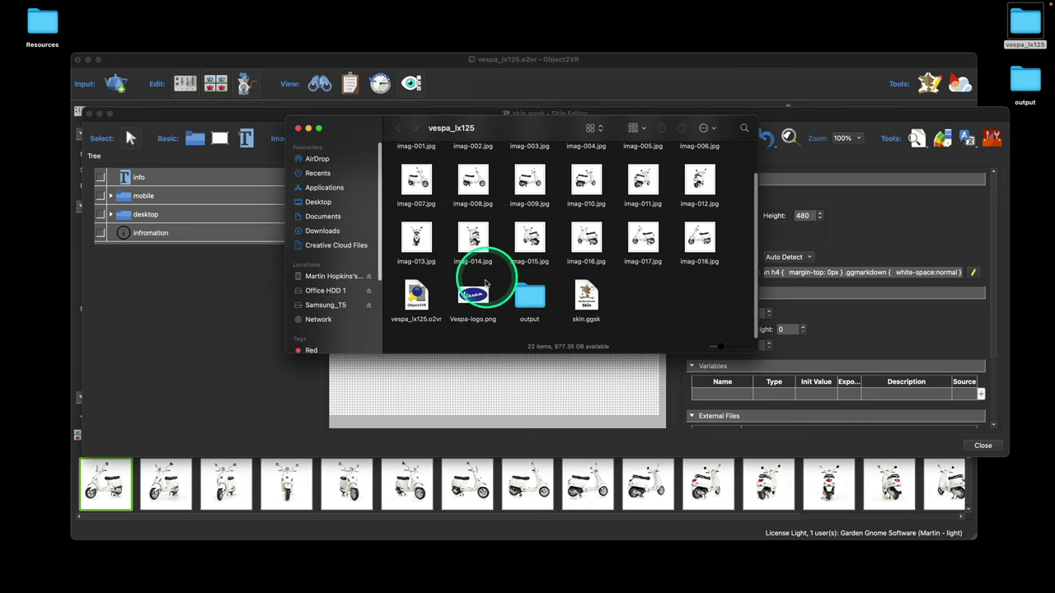
pyautogui.moveTo(474, 296); pyautogui.dragTo(438, 366)
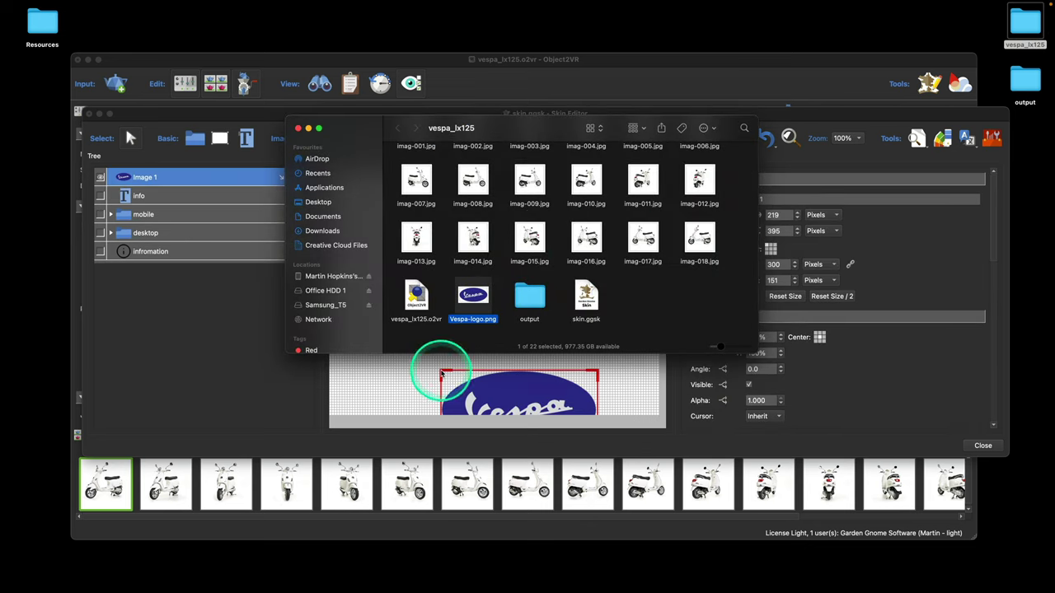
pyautogui.click(298, 128)
# - Try moving the logo image toward the canvas middle and resizing it freehand to about 247 x 163 pixels
pyautogui.moveTo(527, 409); pyautogui.dragTo(479, 283)
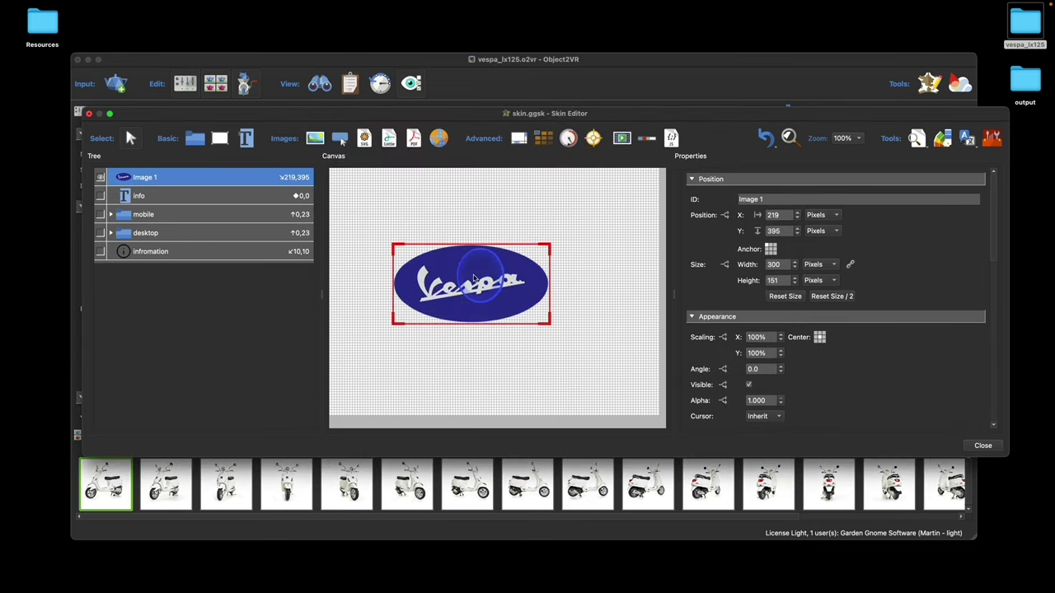
pyautogui.click(549, 325)
pyautogui.moveTo(549, 325); pyautogui.dragTo(546, 347)
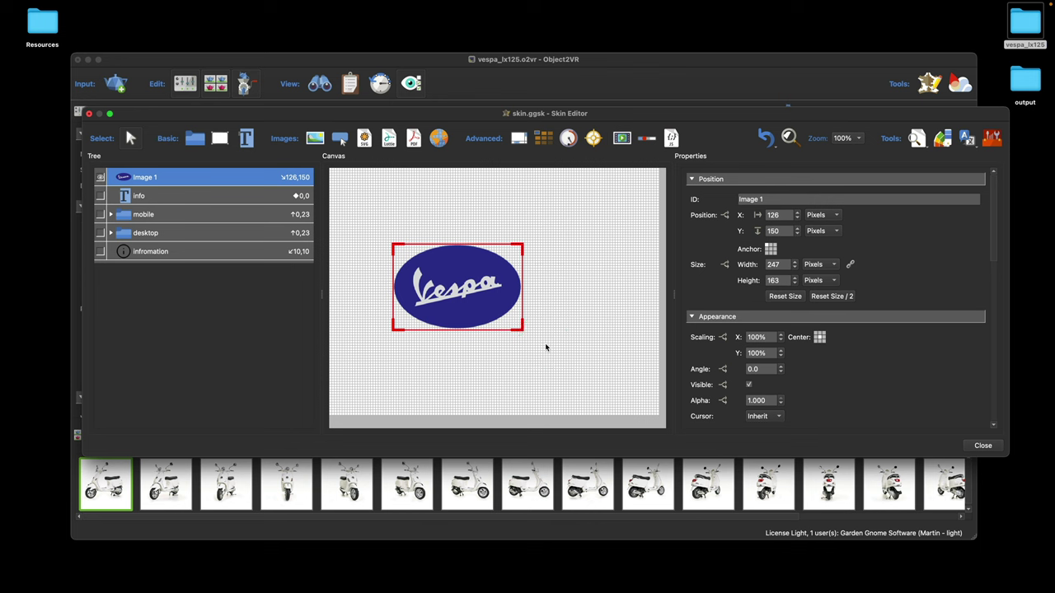
pyautogui.click(546, 347)
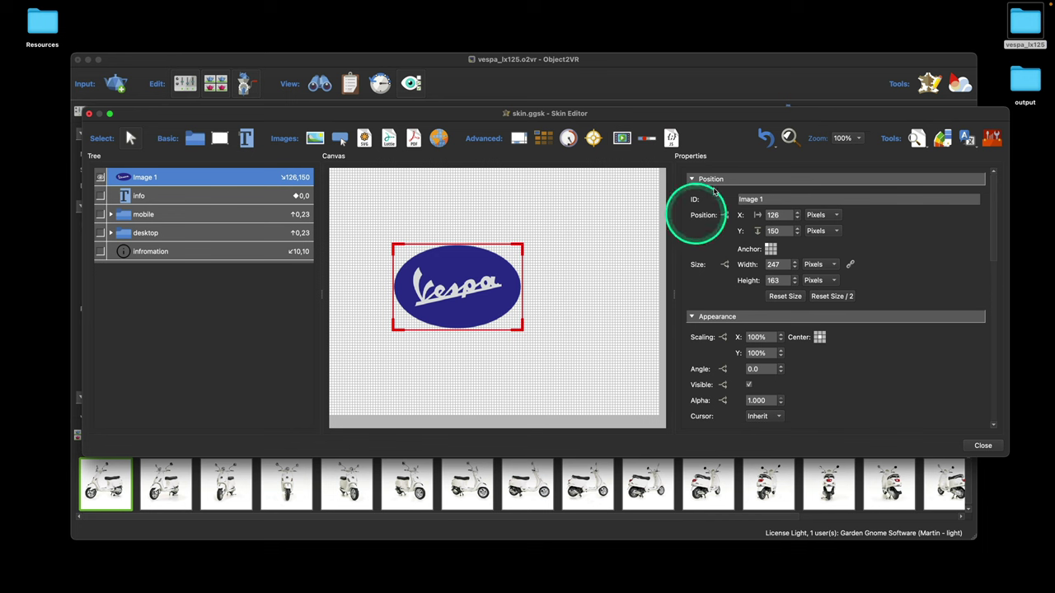
# - Undo the logo's move and resize by returning to the Create Image Element state in the undo history
pyautogui.click(770, 142)
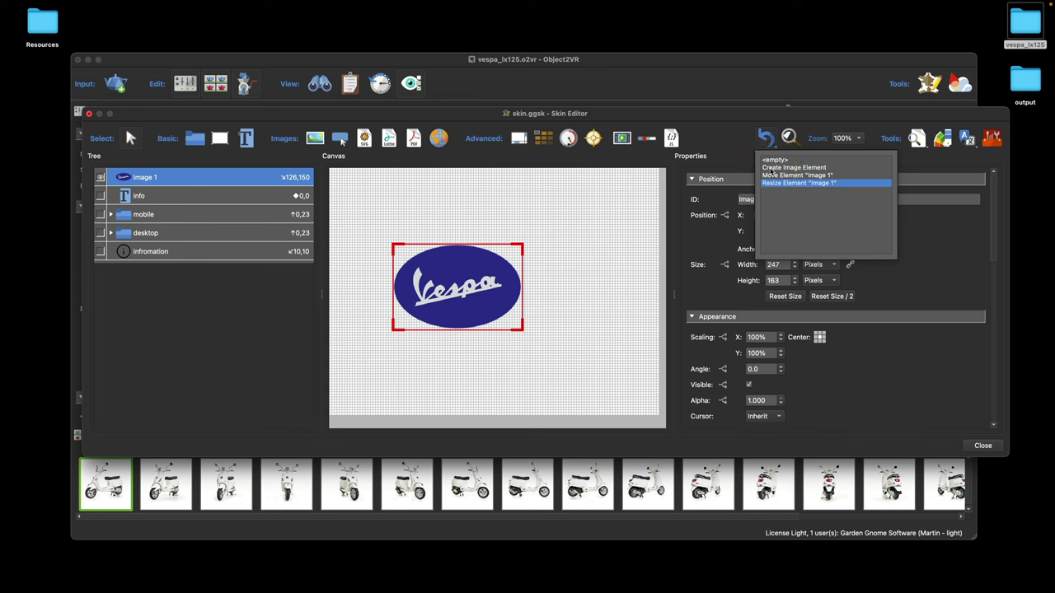
pyautogui.click(772, 160)
pyautogui.click(778, 168)
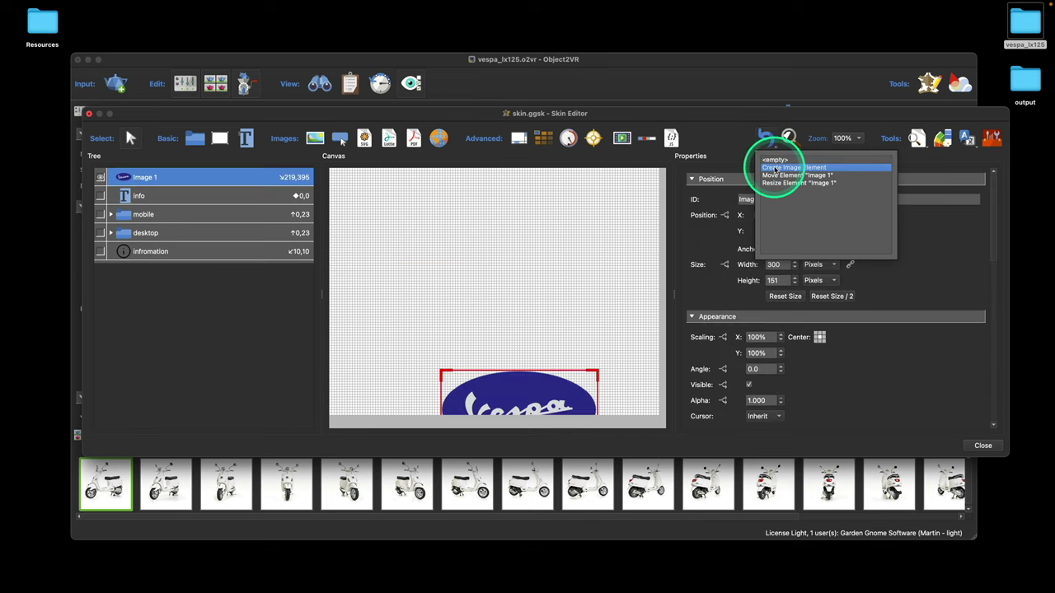
# - Move the logo fully onto the canvas at about X 134, Y 94, checking the undo history along the way
pyautogui.click(523, 399)
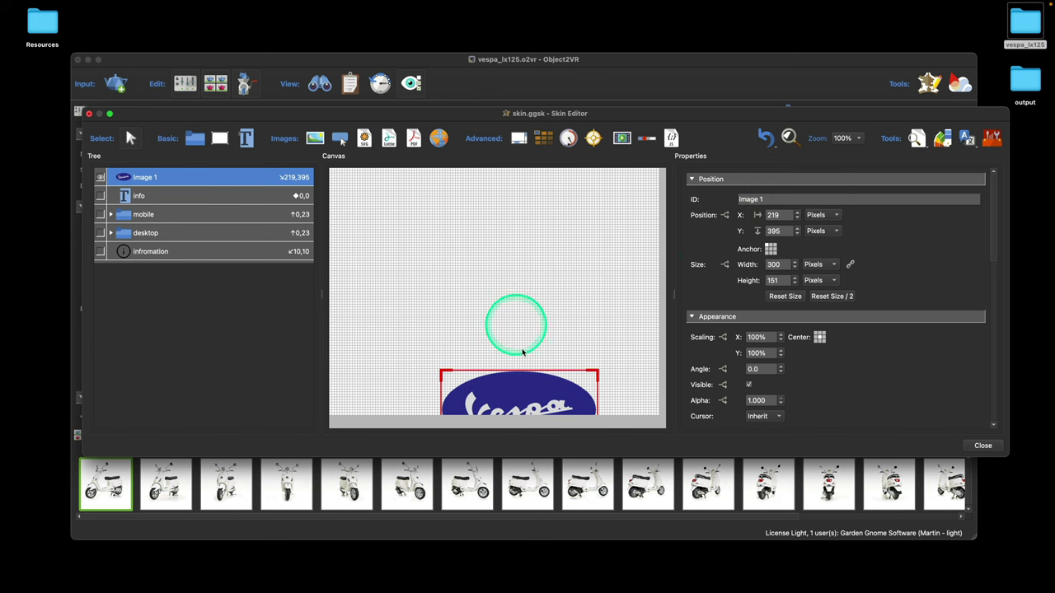
pyautogui.moveTo(530, 377); pyautogui.dragTo(488, 262)
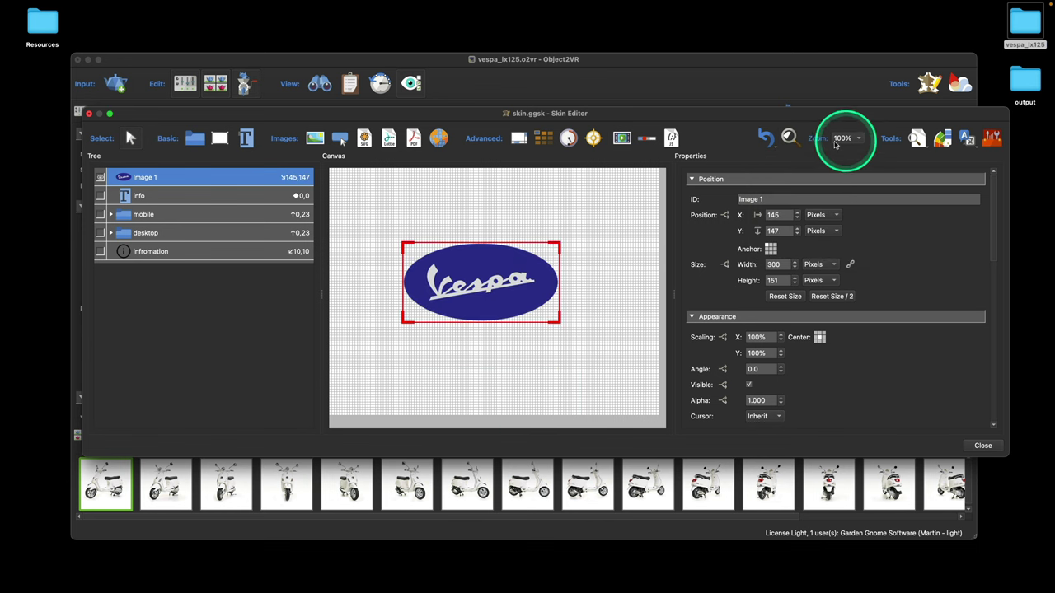
pyautogui.click(773, 142)
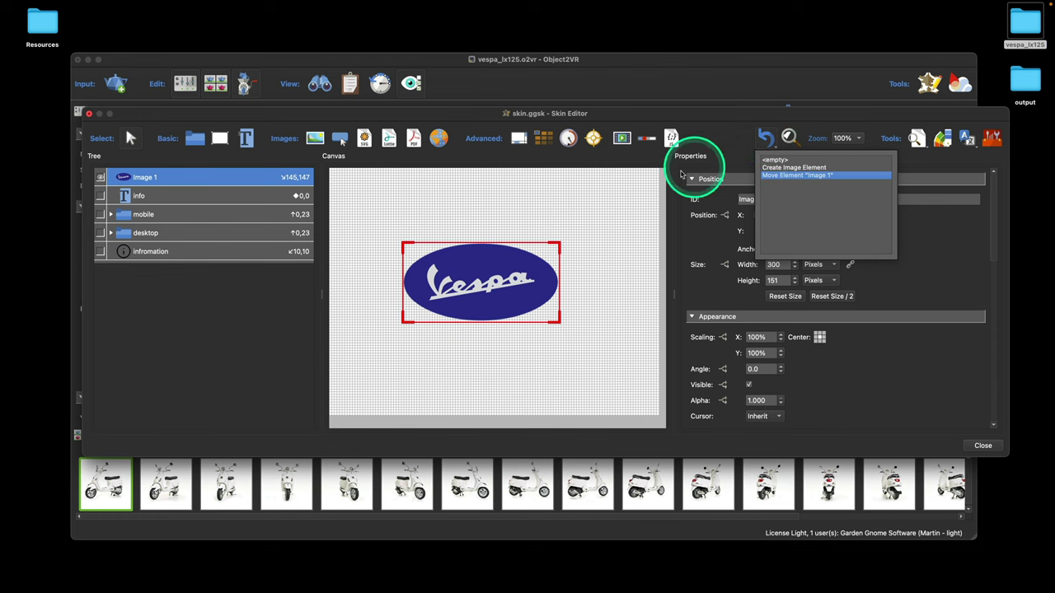
pyautogui.click(726, 134)
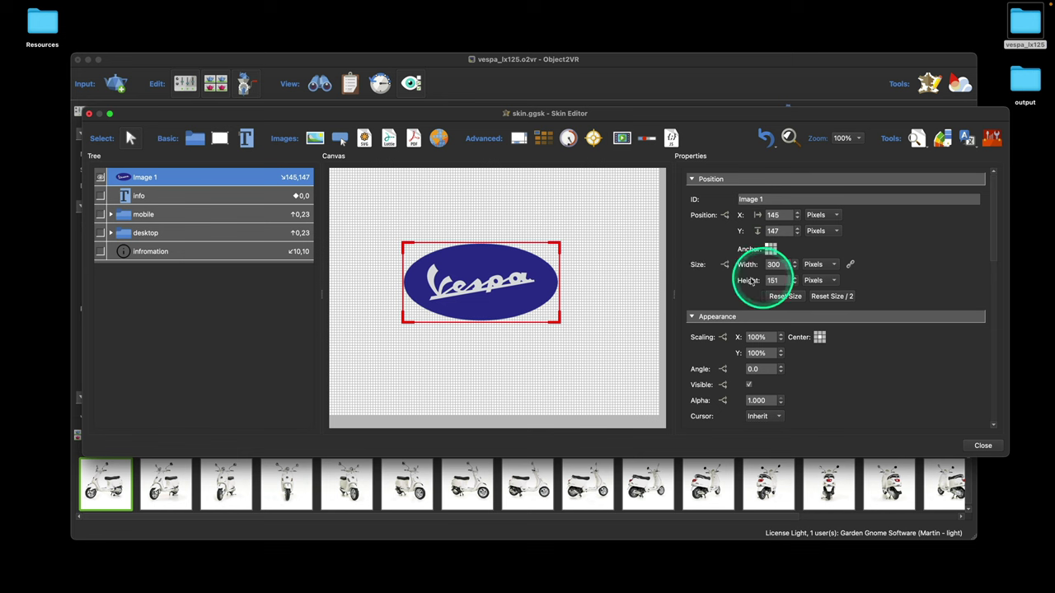
pyautogui.moveTo(498, 301); pyautogui.dragTo(490, 257)
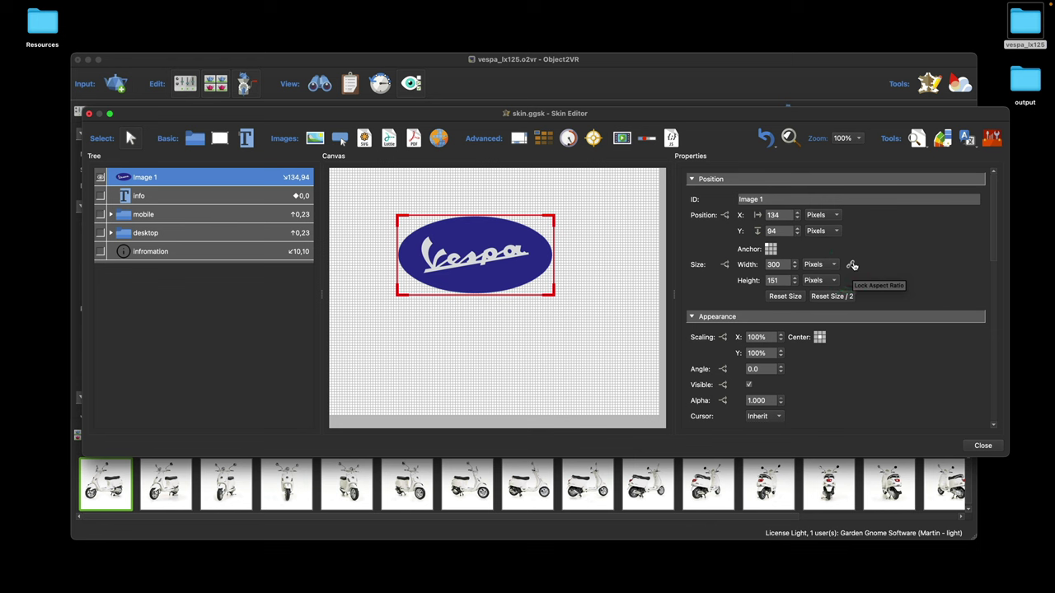
# - Lock the logo's aspect ratio and set its width to 150 pixels
pyautogui.click(852, 264)
pyautogui.doubleClick(785, 264)
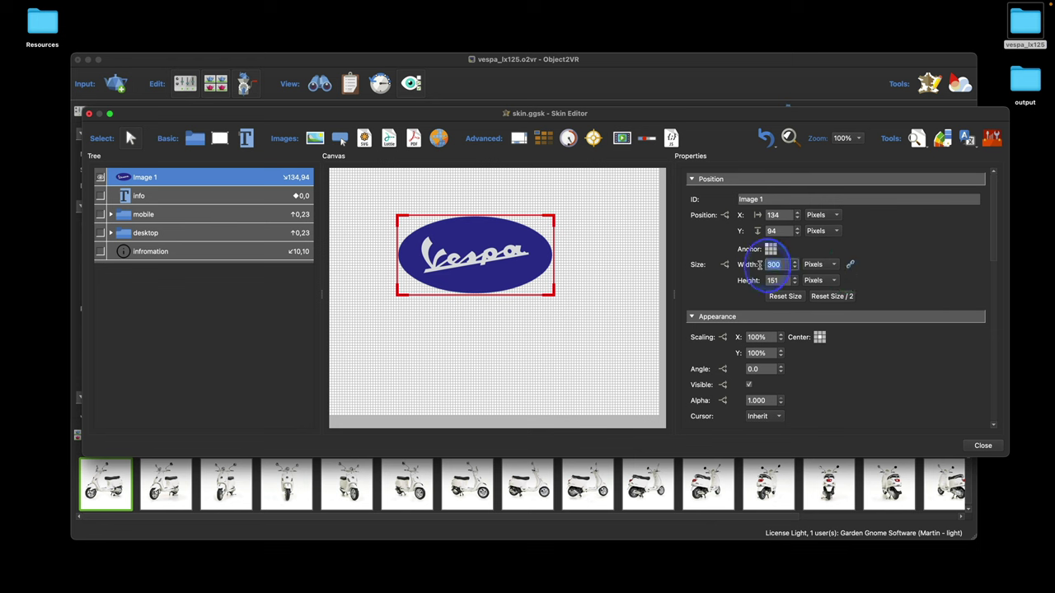
pyautogui.write('150')
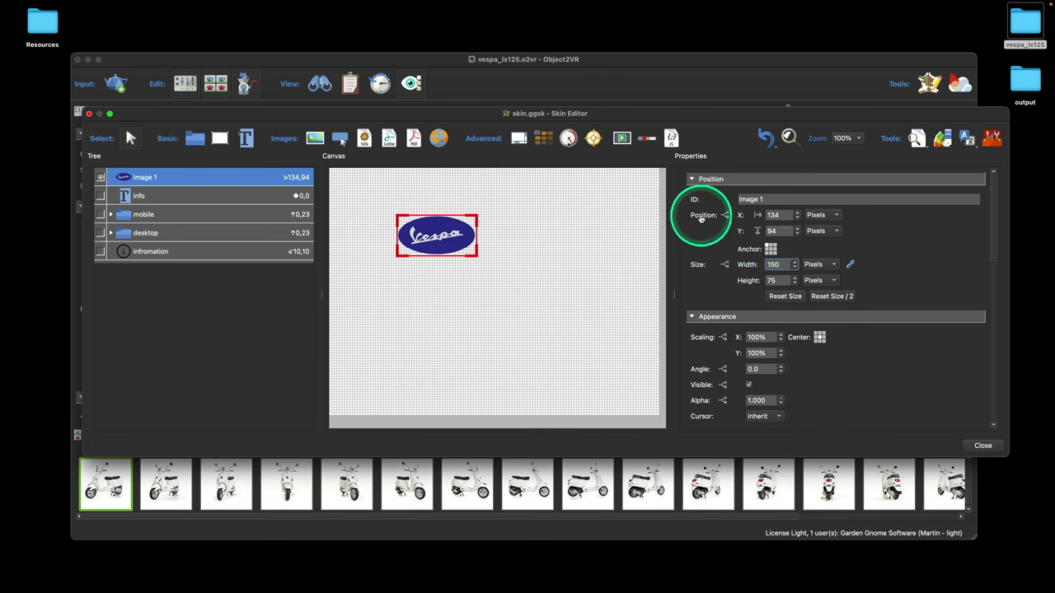
# - Reset the logo's position to the origin and set both its X and Y offsets to 10 pixels
pyautogui.click(702, 219)
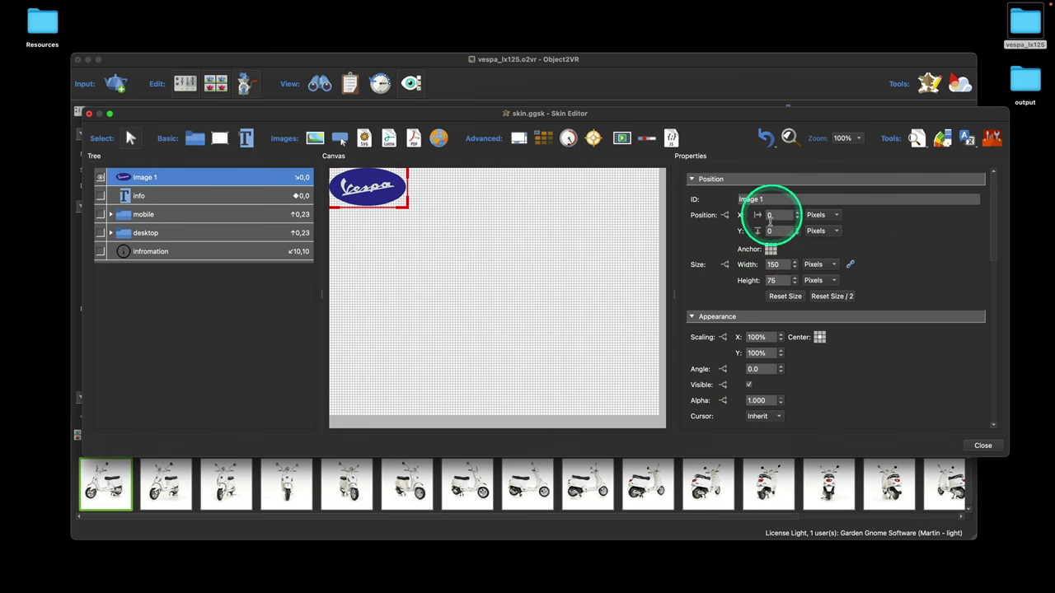
pyautogui.click(773, 215)
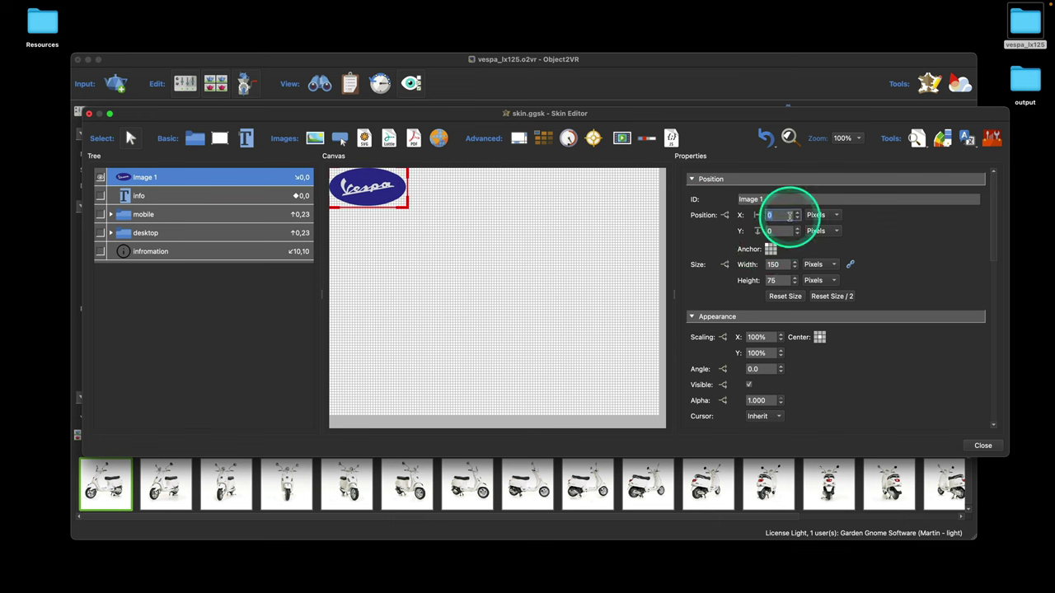
pyautogui.write('10')
pyautogui.click(763, 231)
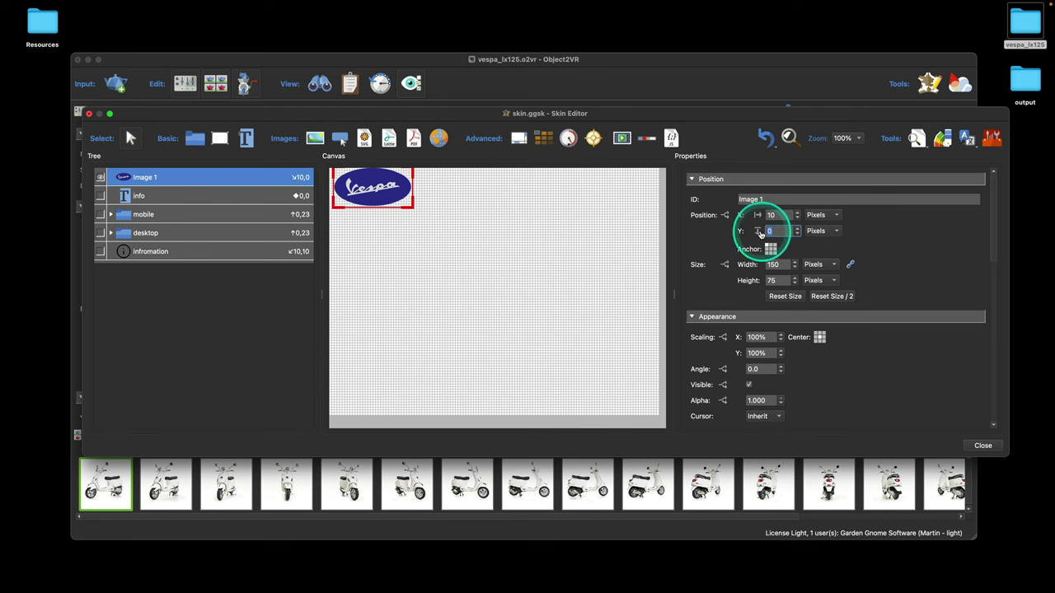
pyautogui.write('10')
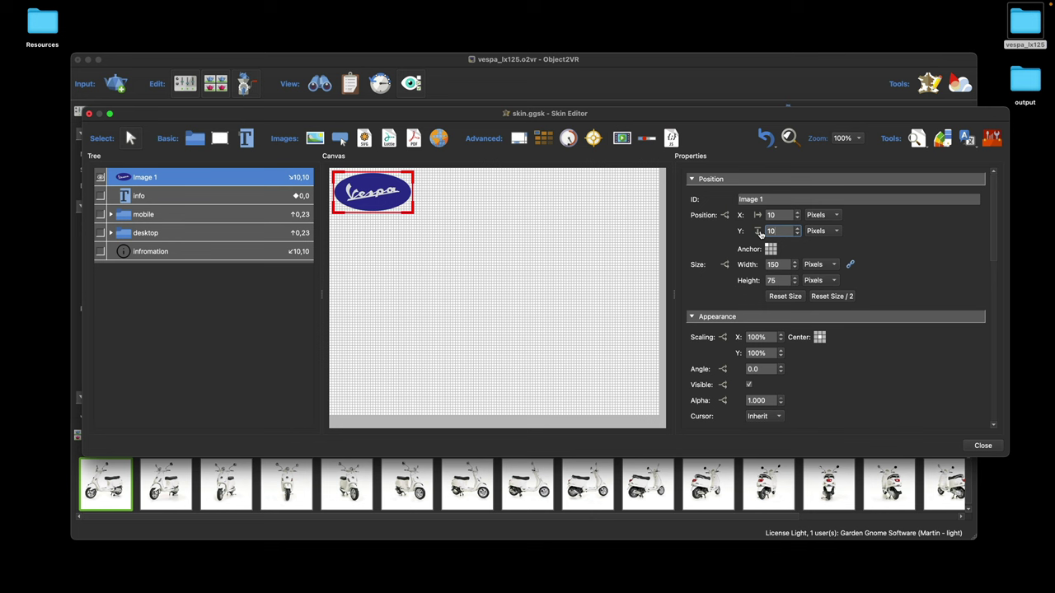
# - Rename the image element Image 1 as logo
pyautogui.doubleClick(142, 178)
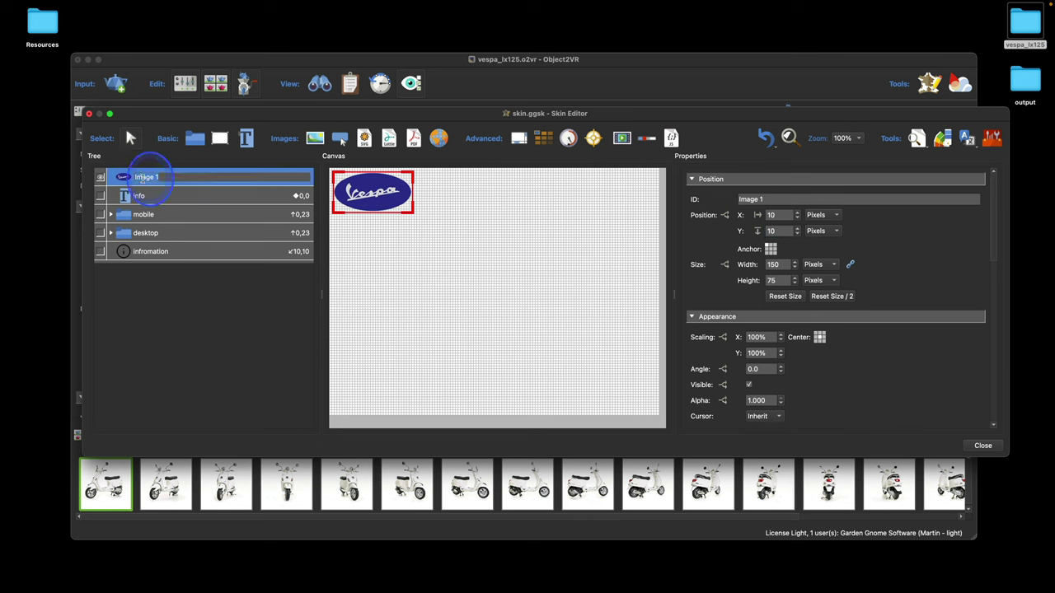
pyautogui.write('logo')
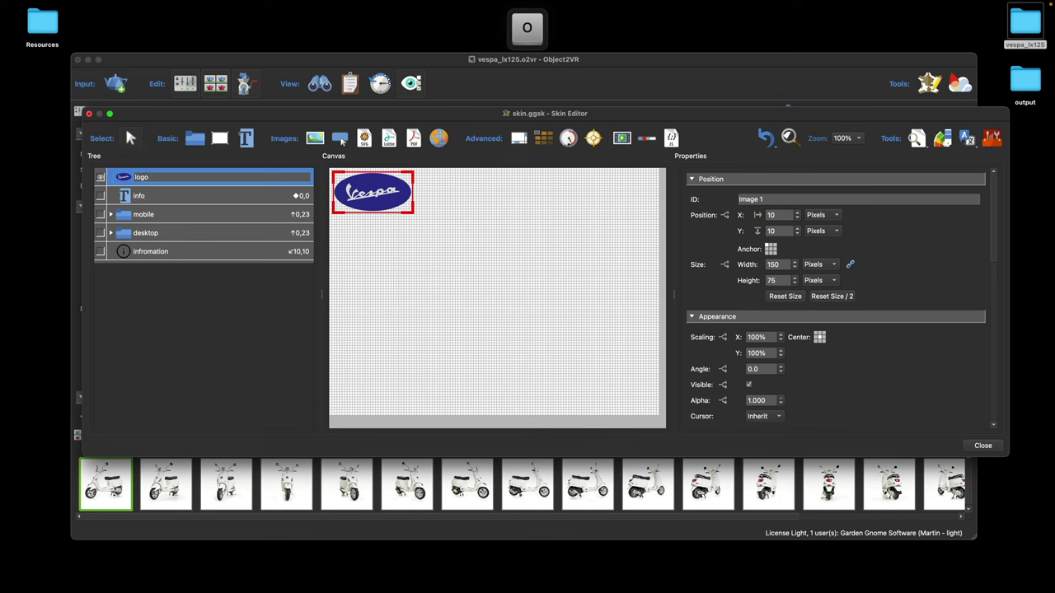
pyautogui.press('Return')
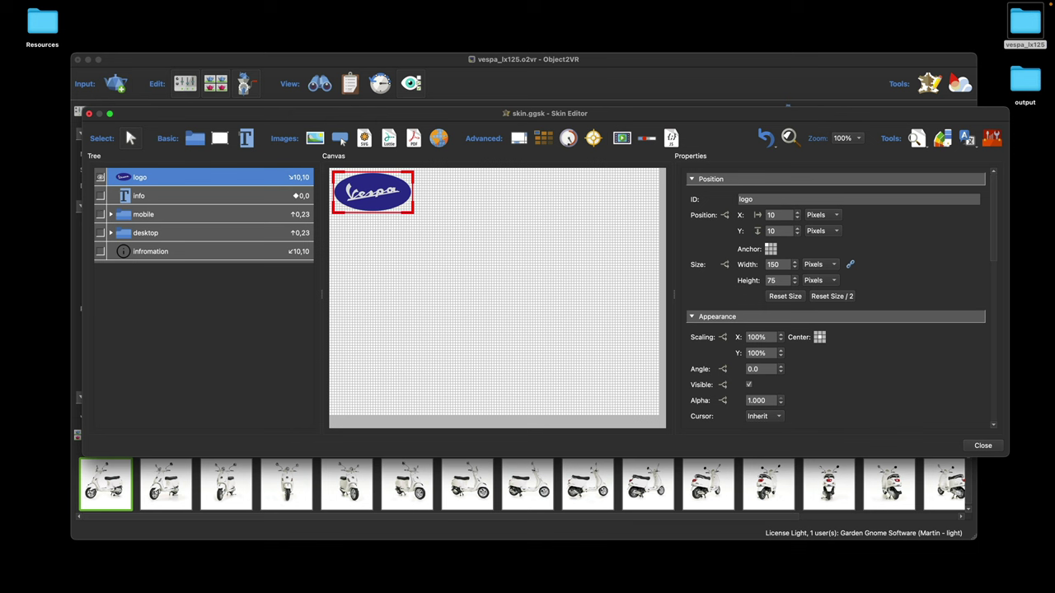
# - Close the Skin Editor with changes saved, regenerate the web output, and try rotating the scooter from over the logo in the browser preview
pyautogui.click(983, 445)
pyautogui.click(564, 198)
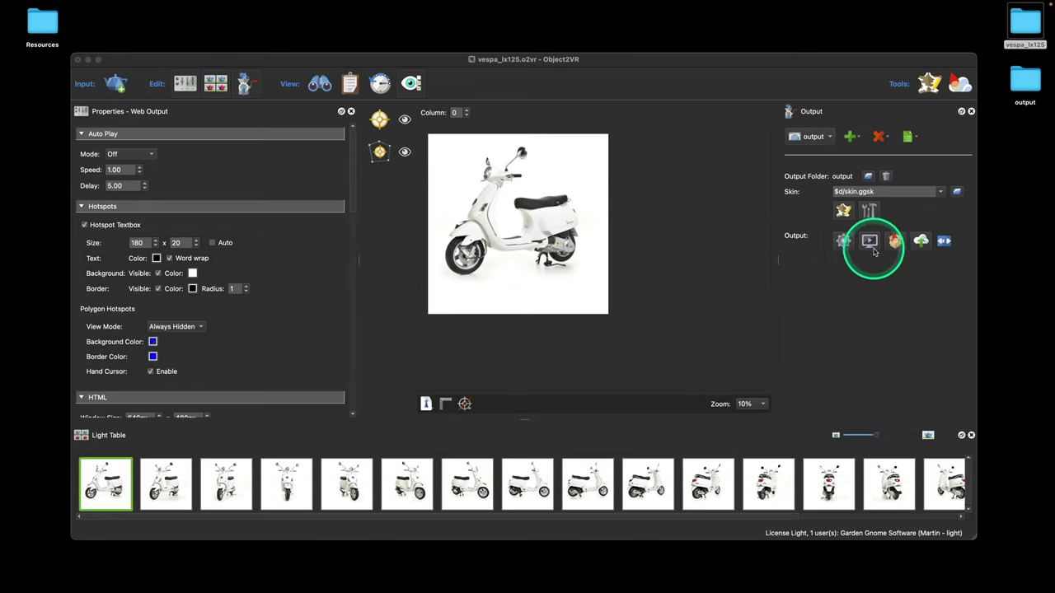
pyautogui.click(844, 241)
pyautogui.click(558, 216)
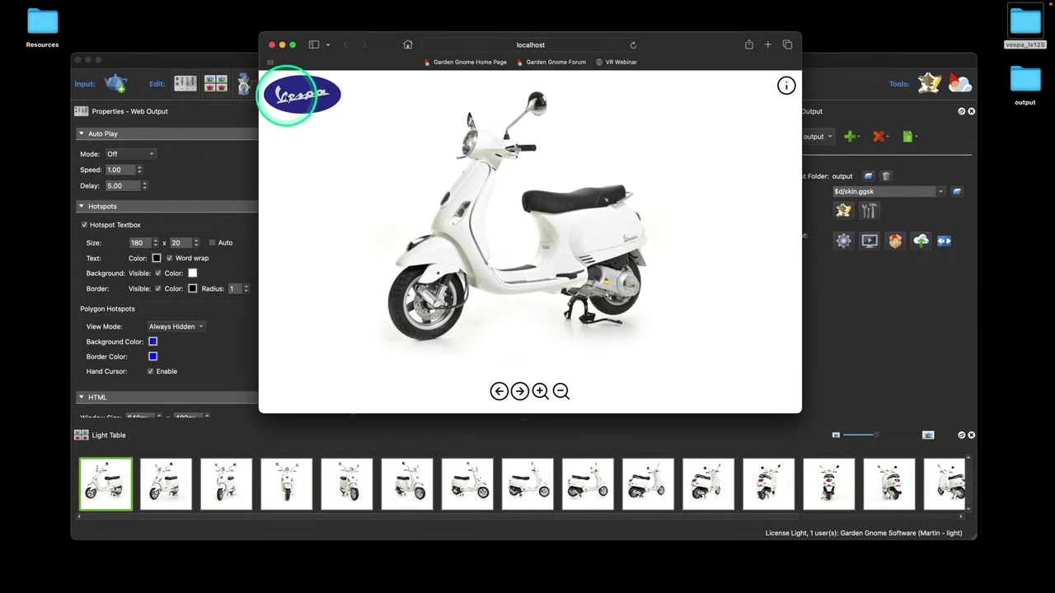
pyautogui.moveTo(289, 97)
pyautogui.mouseDown()
pyautogui.moveTo(362, 157)
pyautogui.moveTo(287, 171)
pyautogui.moveTo(330, 172)
pyautogui.moveTo(301, 94)
pyautogui.moveTo(311, 99)
pyautogui.moveTo(291, 103)
pyautogui.moveTo(300, 105)
pyautogui.mouseUp()
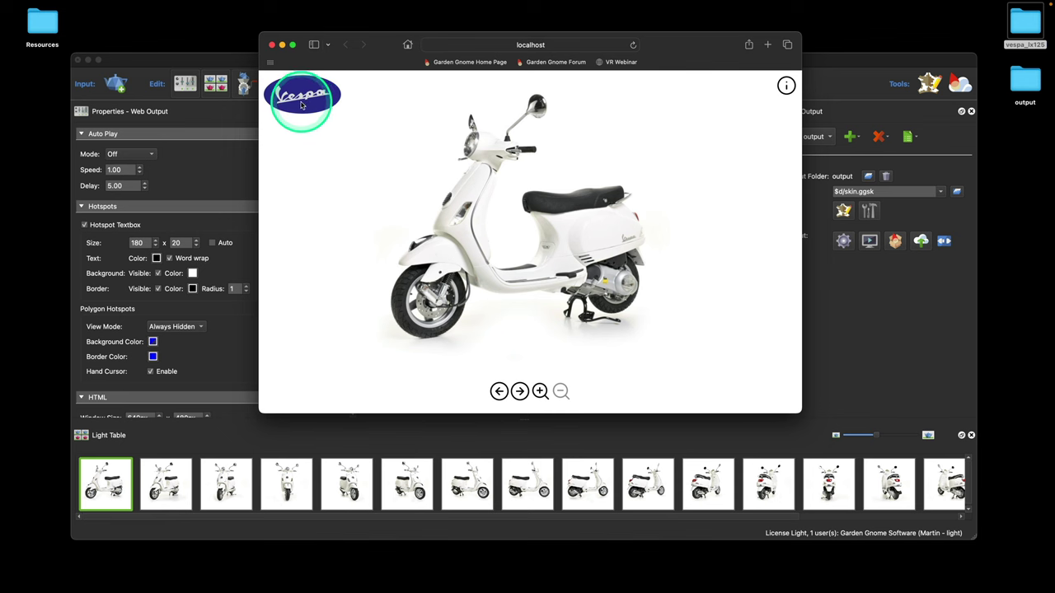
# - Reopen the skin in the Skin Editor and turn on the logo's Permeable option
pyautogui.click(869, 237)
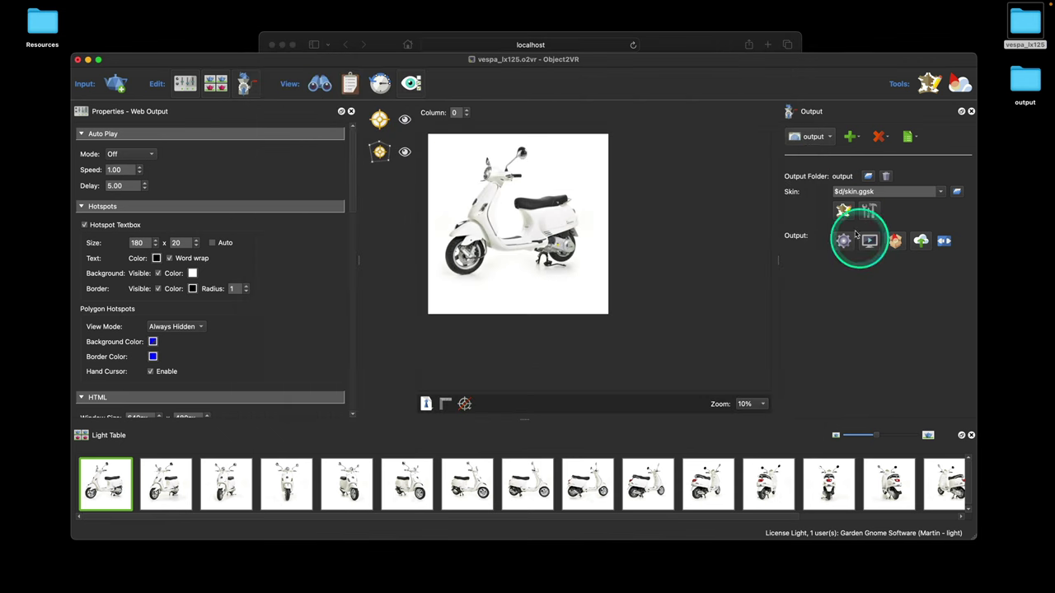
pyautogui.click(843, 210)
pyautogui.click(193, 178)
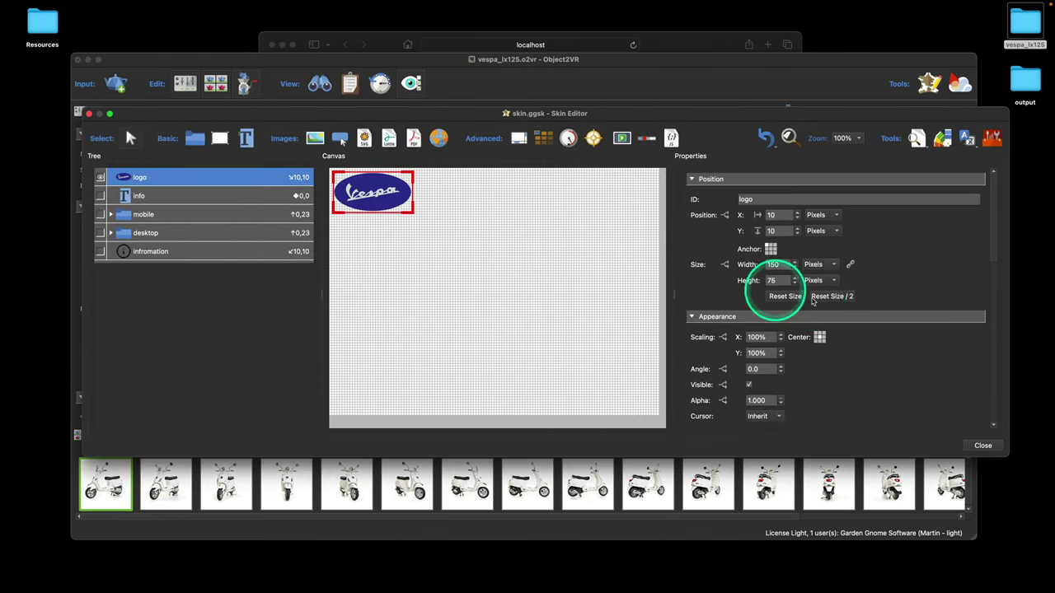
pyautogui.scroll(-3, 876, 325)
pyautogui.scroll(-10, 875, 325)
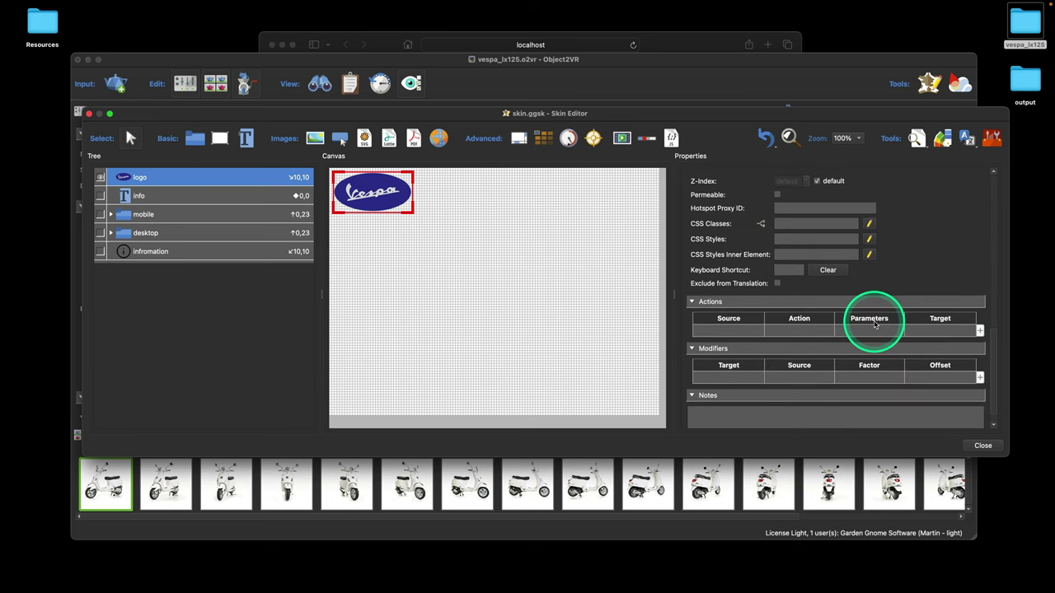
pyautogui.click(780, 195)
# - Close the Skin Editor with the changes saved and regenerate the web output, overwriting the existing file
pyautogui.click(981, 445)
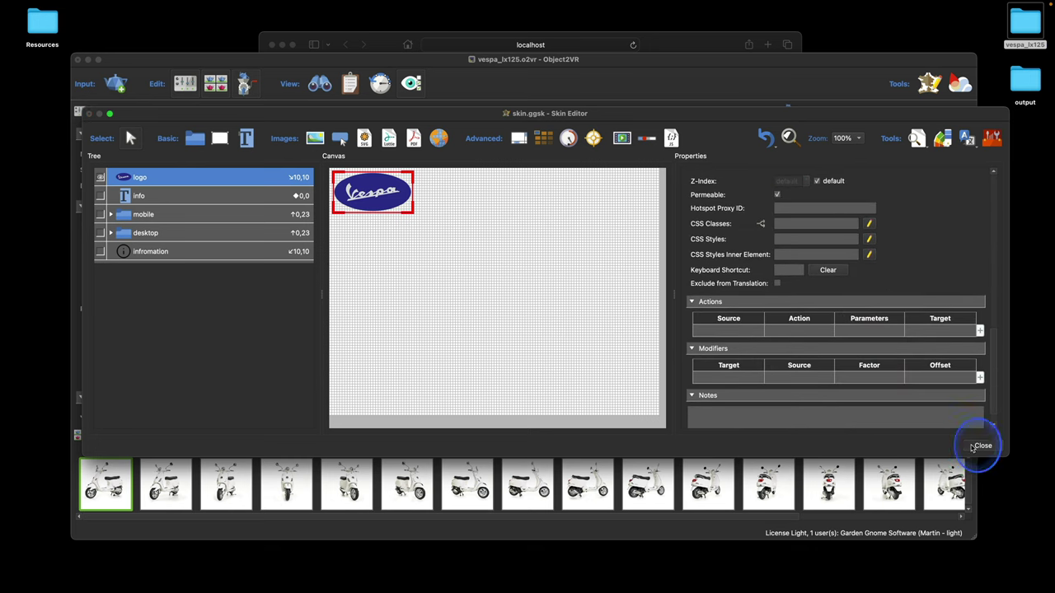
pyautogui.click(528, 209)
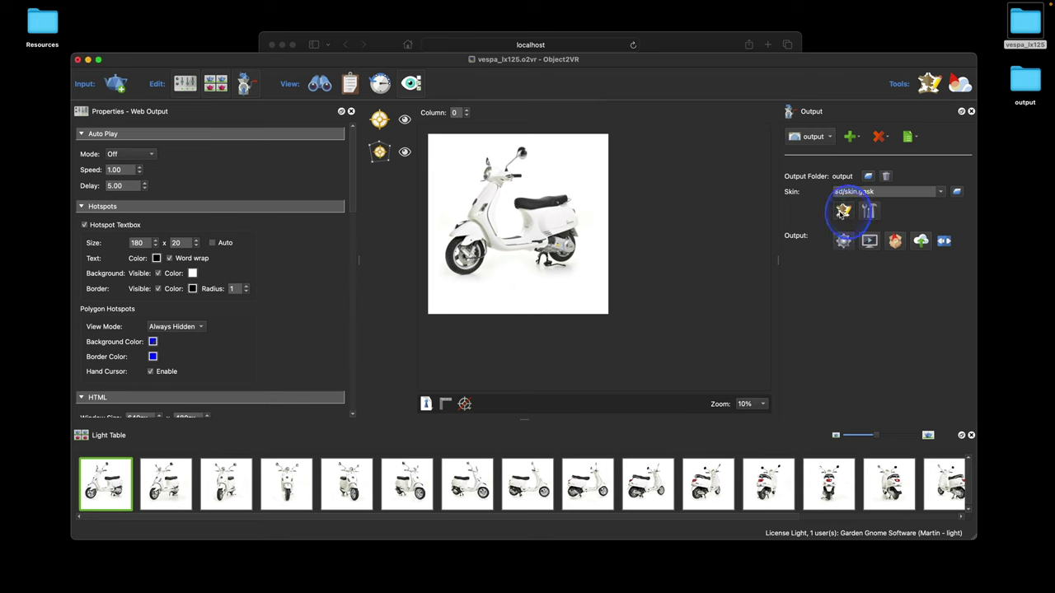
pyautogui.click(843, 210)
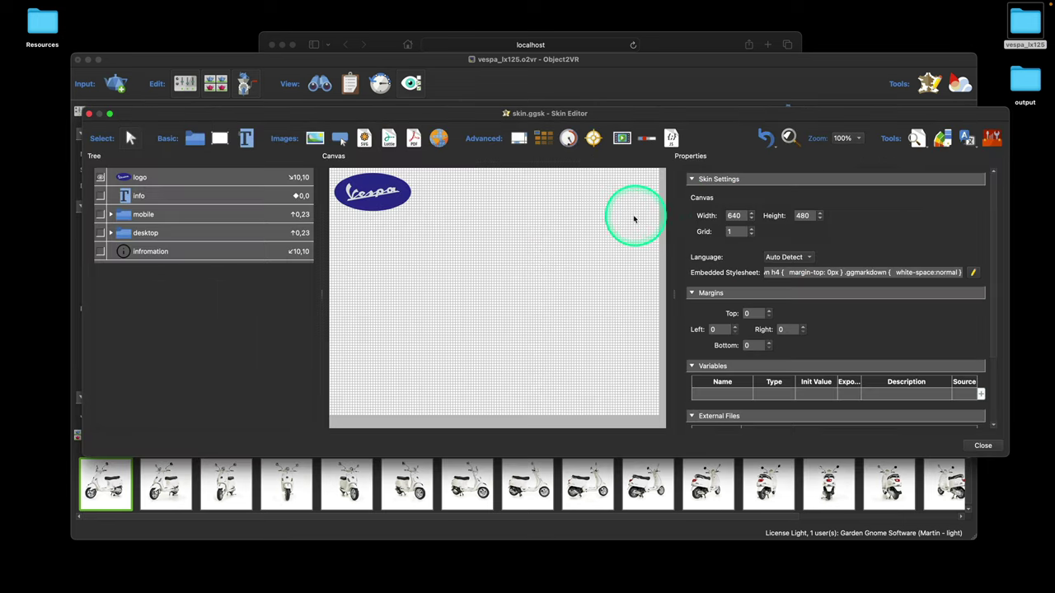
pyautogui.click(981, 446)
pyautogui.click(843, 241)
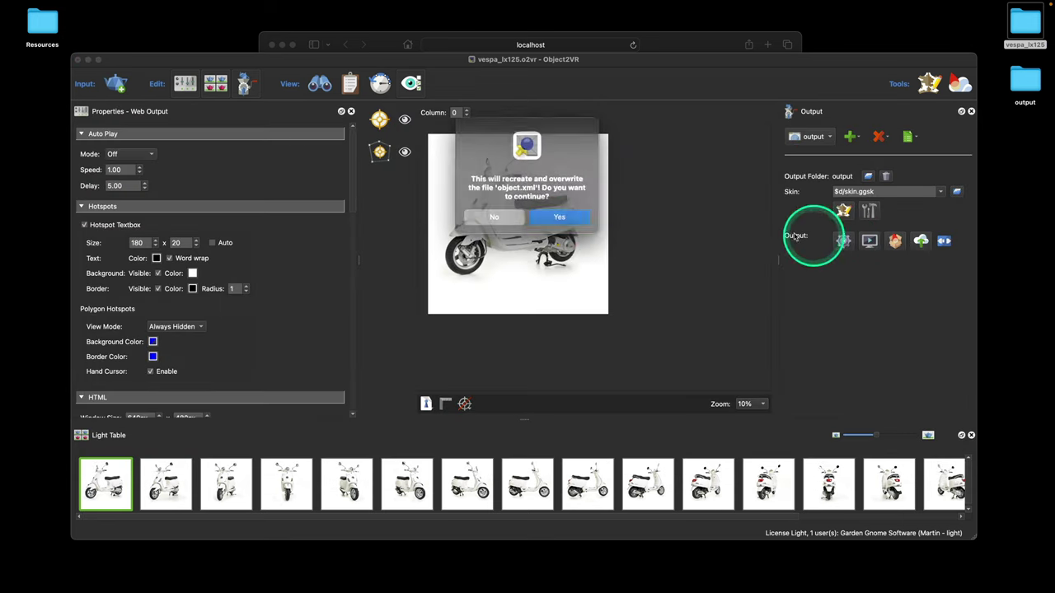
pyautogui.click(558, 216)
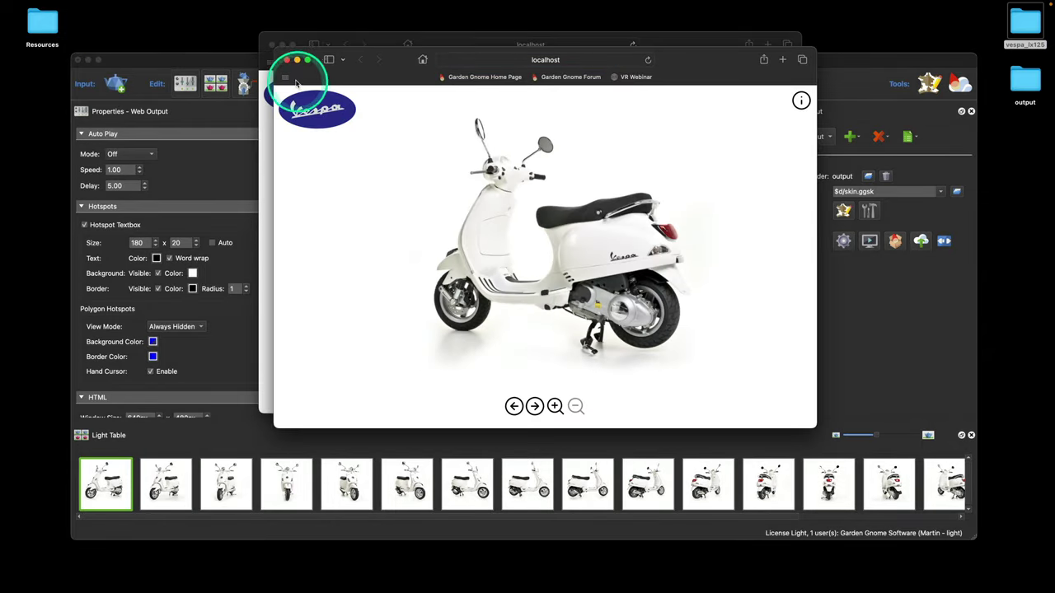
# - Close the browser preview, reopen the skin in the Skin Editor, and turn off the logo's Permeable option
pyautogui.click(287, 60)
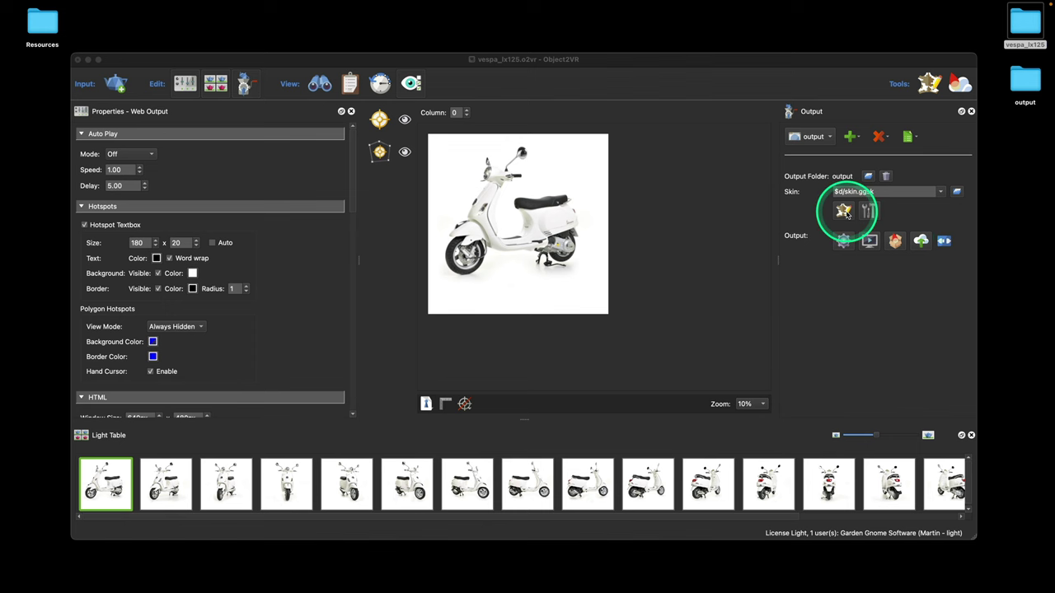
pyautogui.click(847, 212)
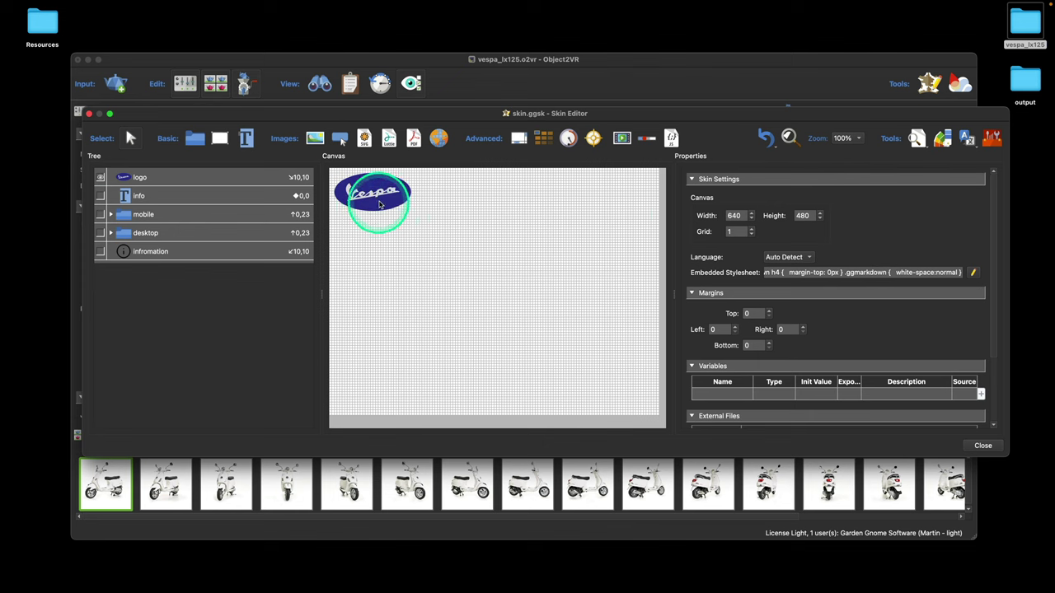
pyautogui.click(398, 205)
pyautogui.scroll(-10, 895, 349)
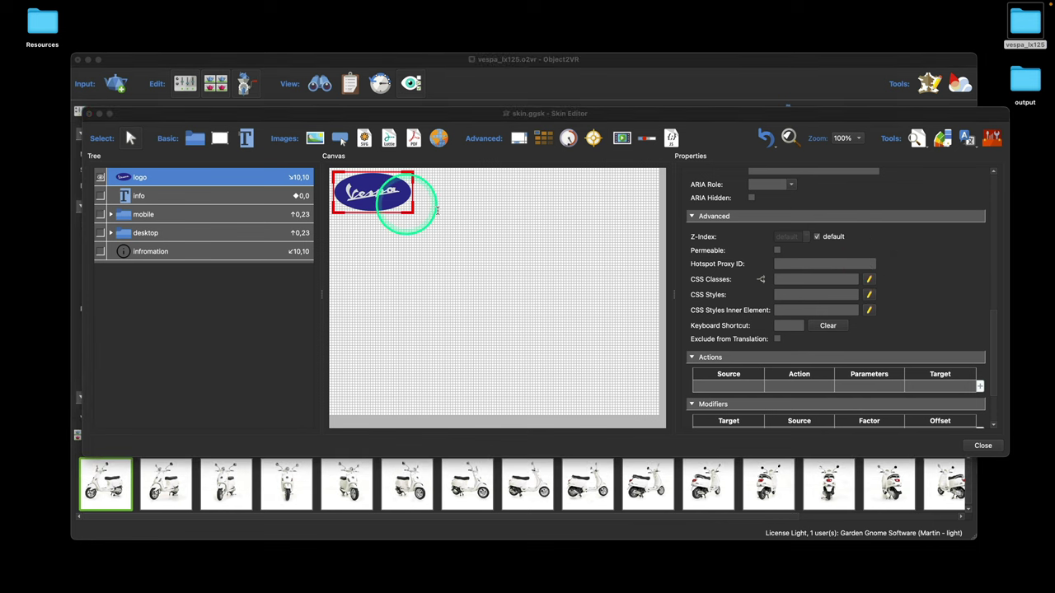
pyautogui.click(908, 290)
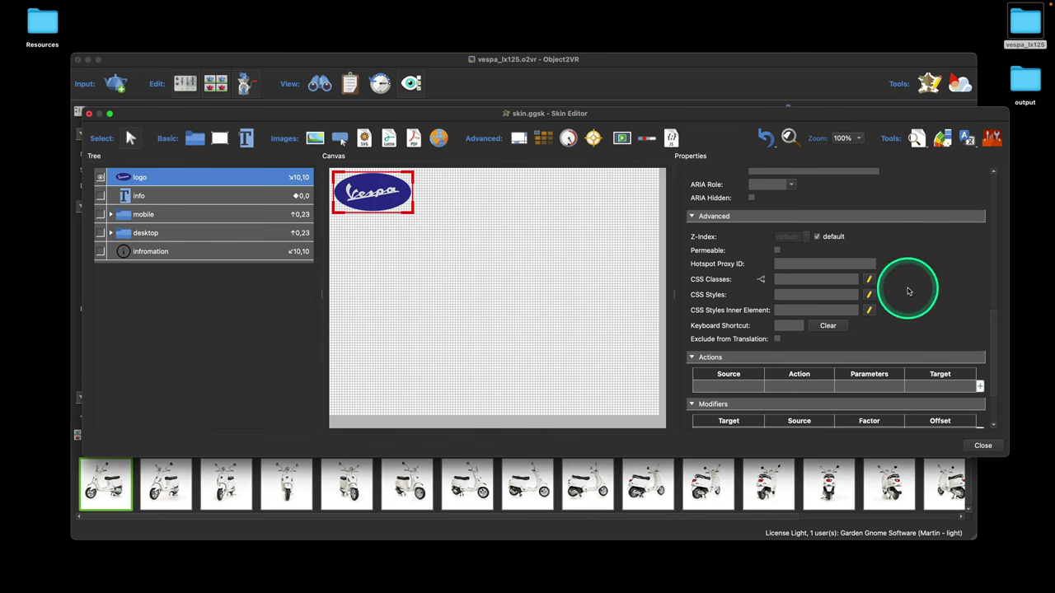
# - Add an action to the logo with Mouse Click as the source and Go to URL as the action
pyautogui.scroll(-3, 908, 291)
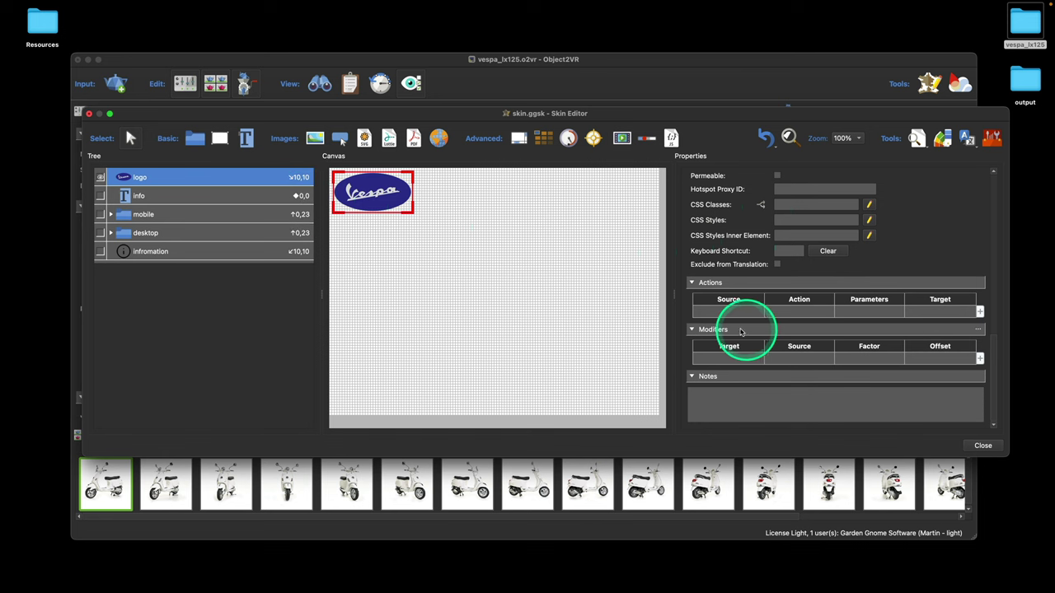
pyautogui.doubleClick(714, 310)
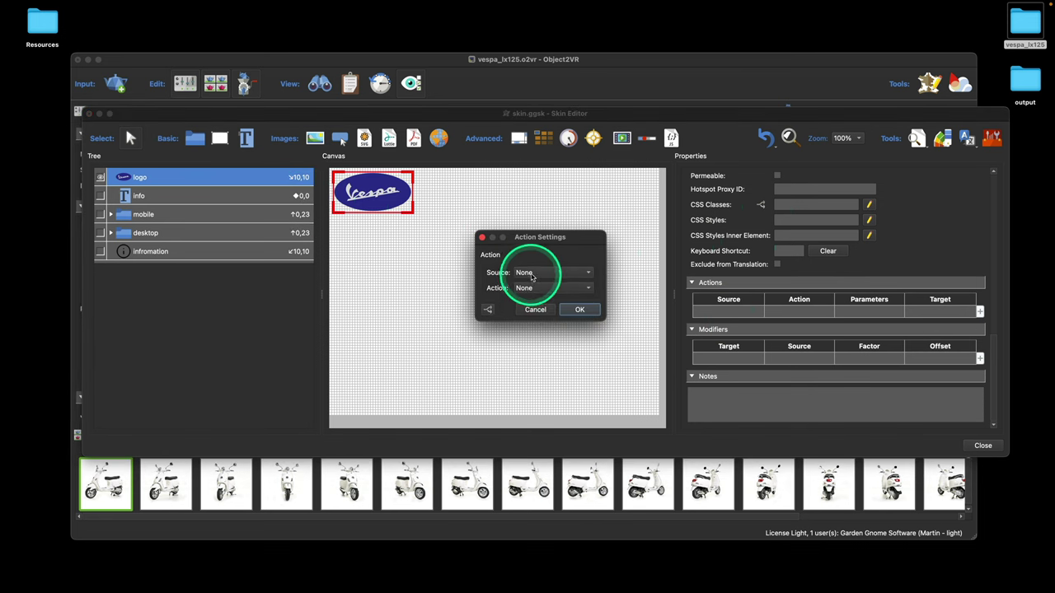
pyautogui.click(532, 274)
pyautogui.click(536, 285)
pyautogui.click(553, 288)
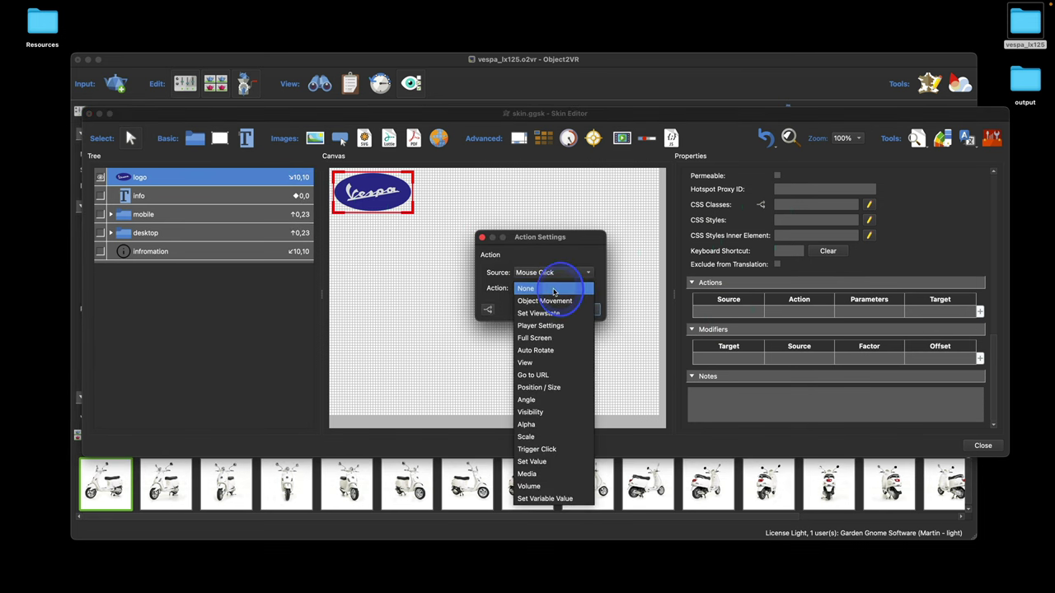
pyautogui.click(555, 377)
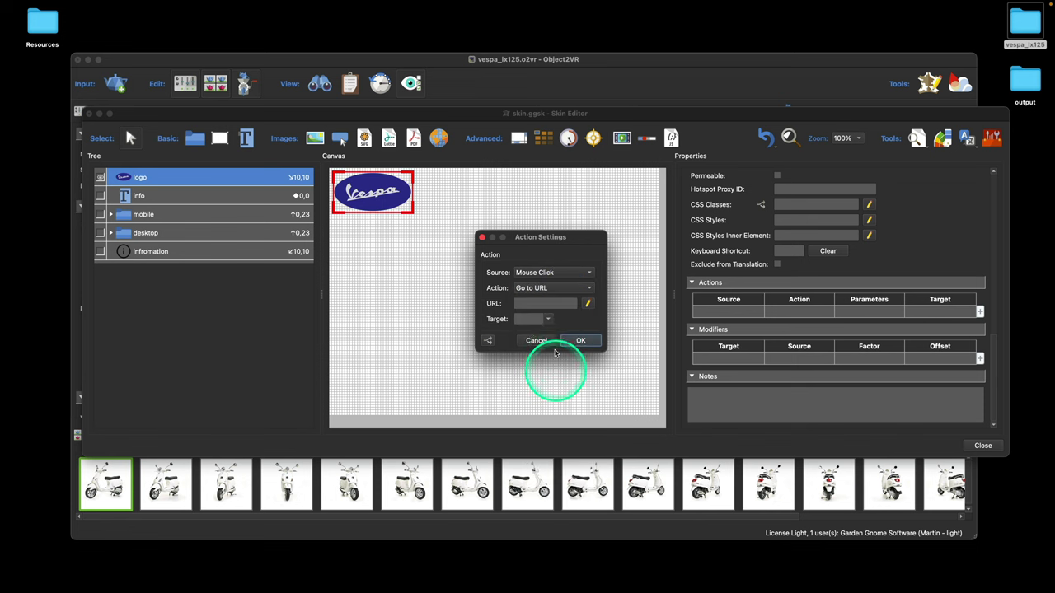
pyautogui.rightClick(533, 303)
pyautogui.click(573, 354)
pyautogui.click(518, 318)
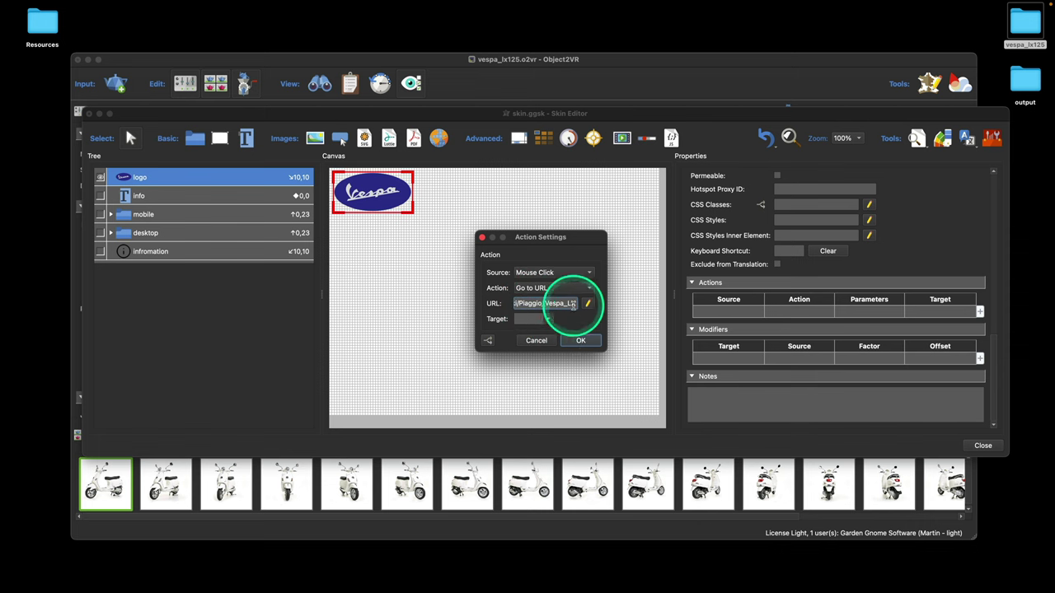
pyautogui.click(590, 304)
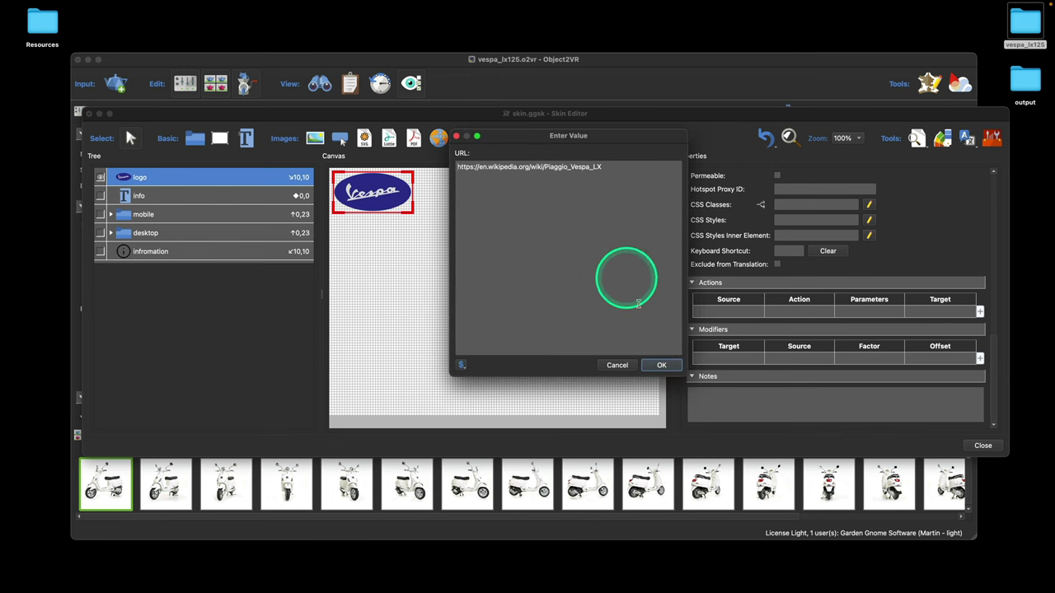
pyautogui.click(628, 364)
pyautogui.click(570, 307)
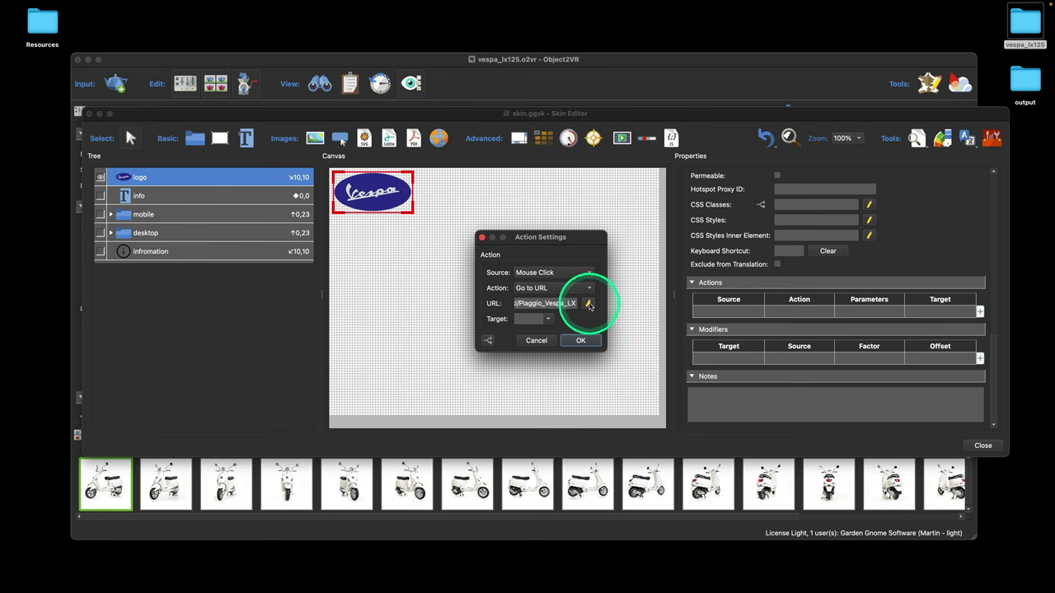
# - Set the logo action's link target to _top and confirm the action settings
pyautogui.click(548, 319)
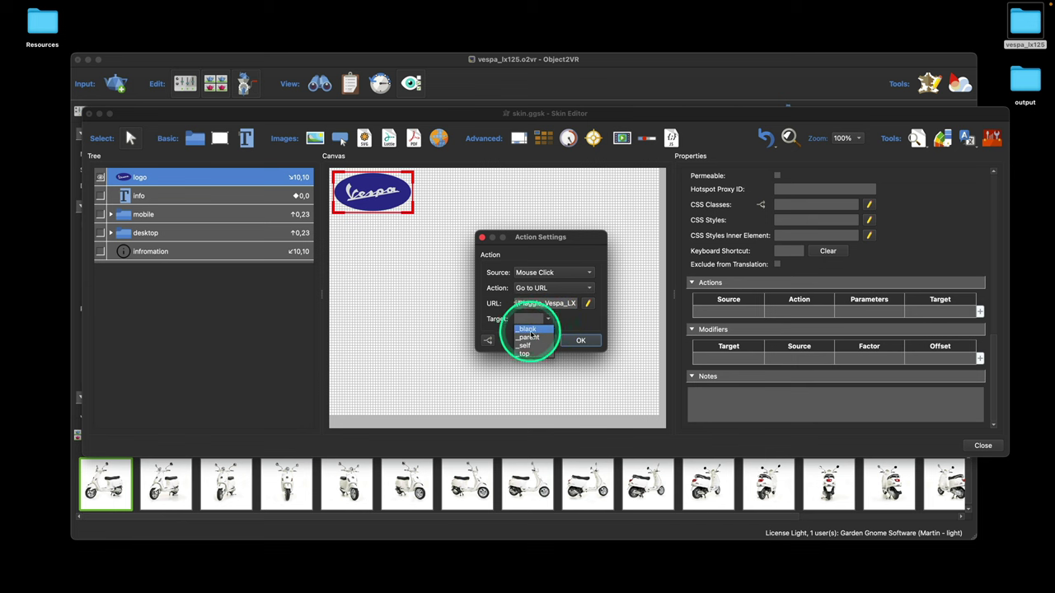
pyautogui.click(540, 328)
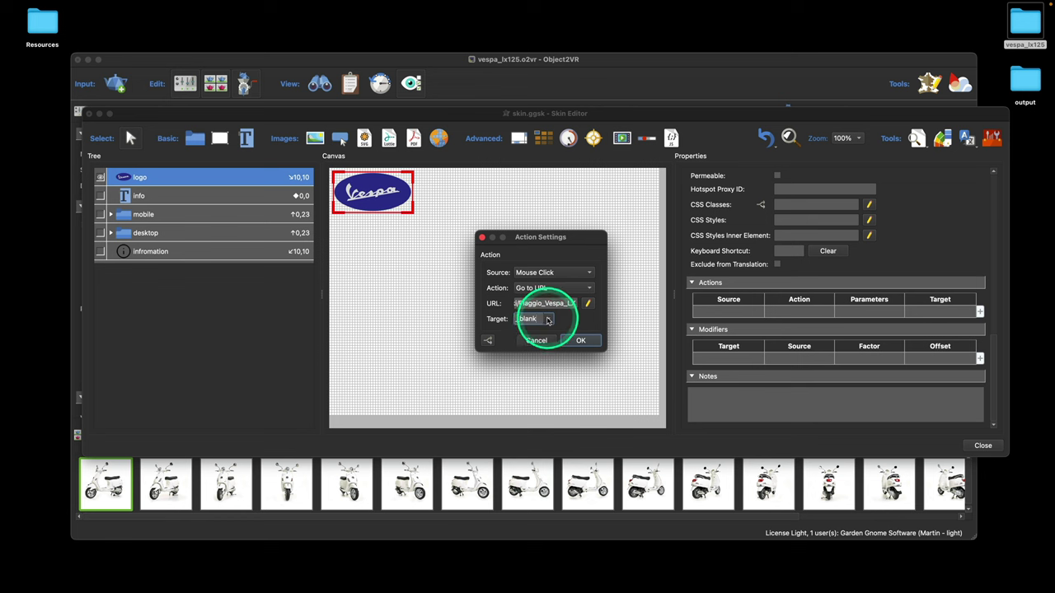
pyautogui.click(548, 319)
pyautogui.click(527, 329)
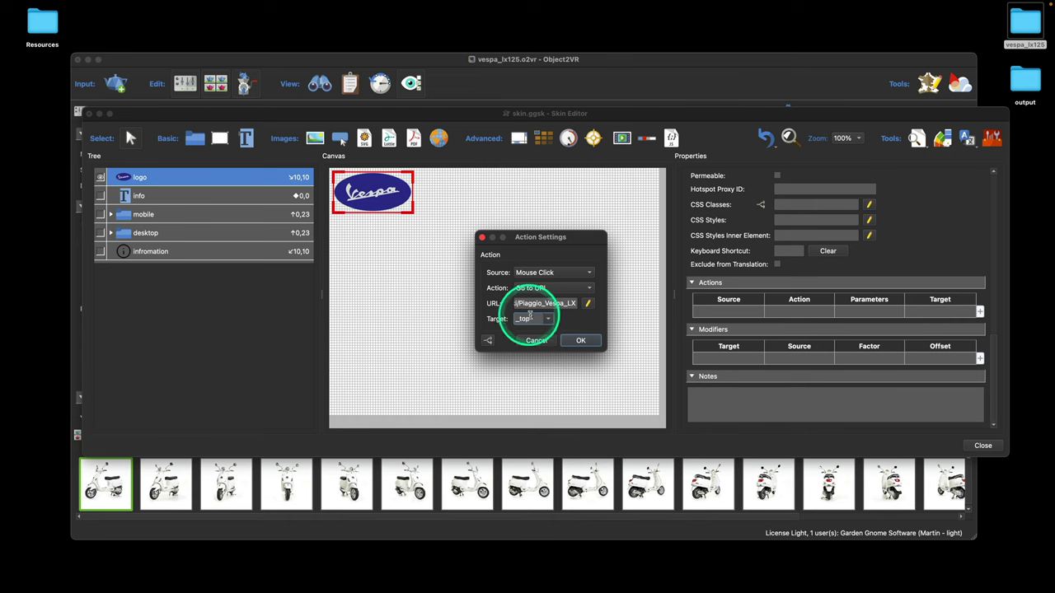
pyautogui.click(580, 340)
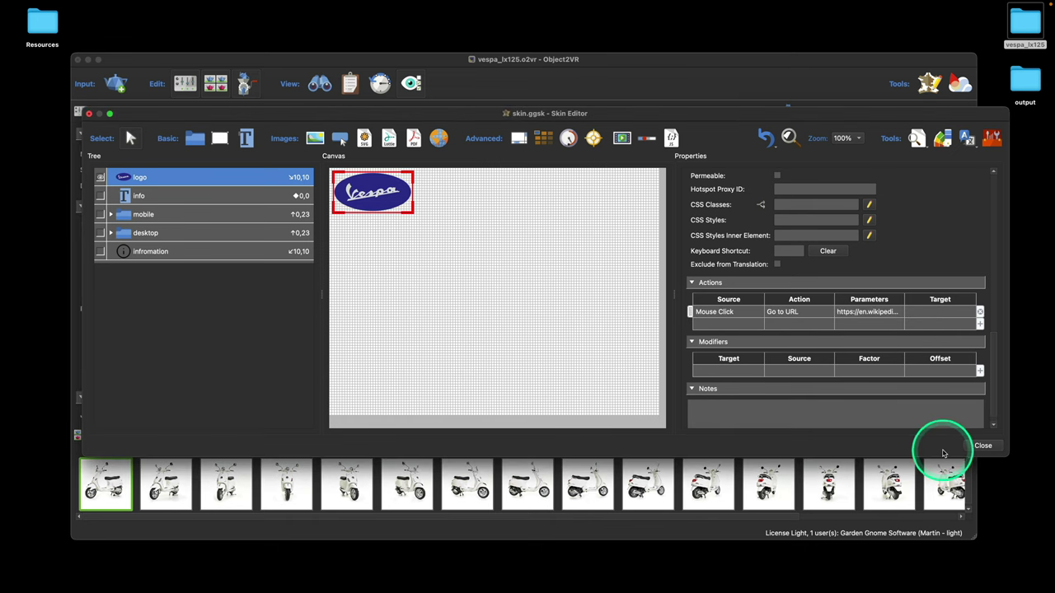
# - Close the Skin Editor with the link action saved and regenerate the web output, overwriting the existing file
pyautogui.click(982, 445)
pyautogui.click(577, 209)
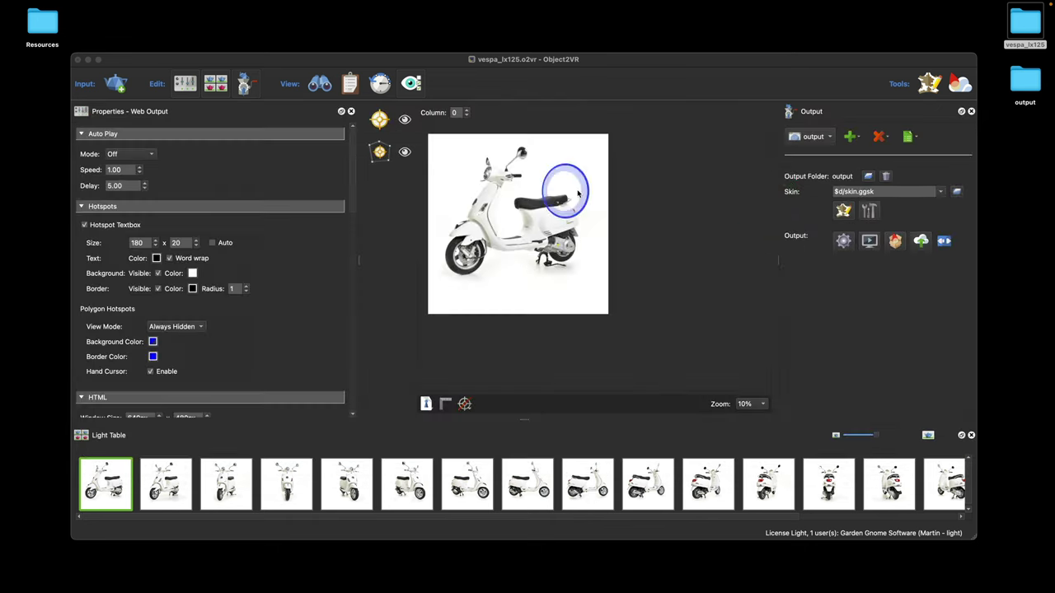
pyautogui.click(836, 237)
pyautogui.click(549, 218)
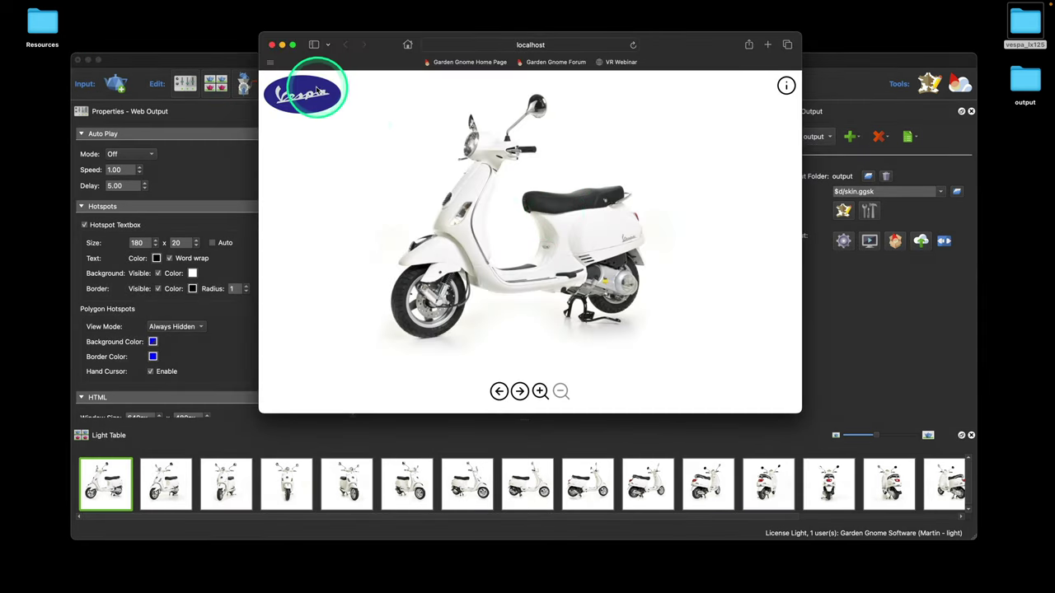
# - Test the logo's link in the browser preview, return to the scooter page, and close the preview window
pyautogui.click(311, 97)
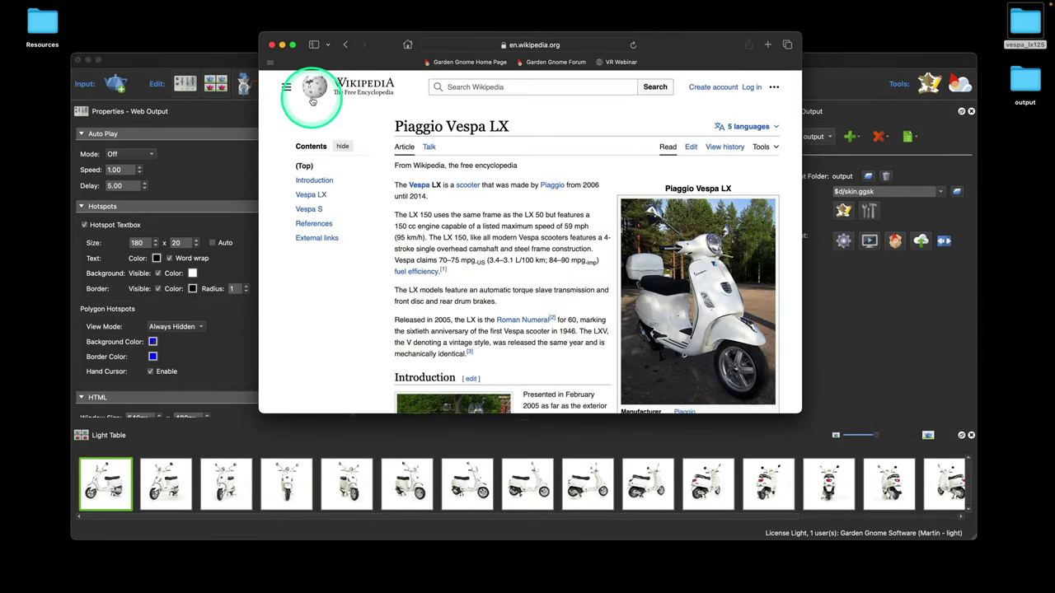
pyautogui.click(346, 45)
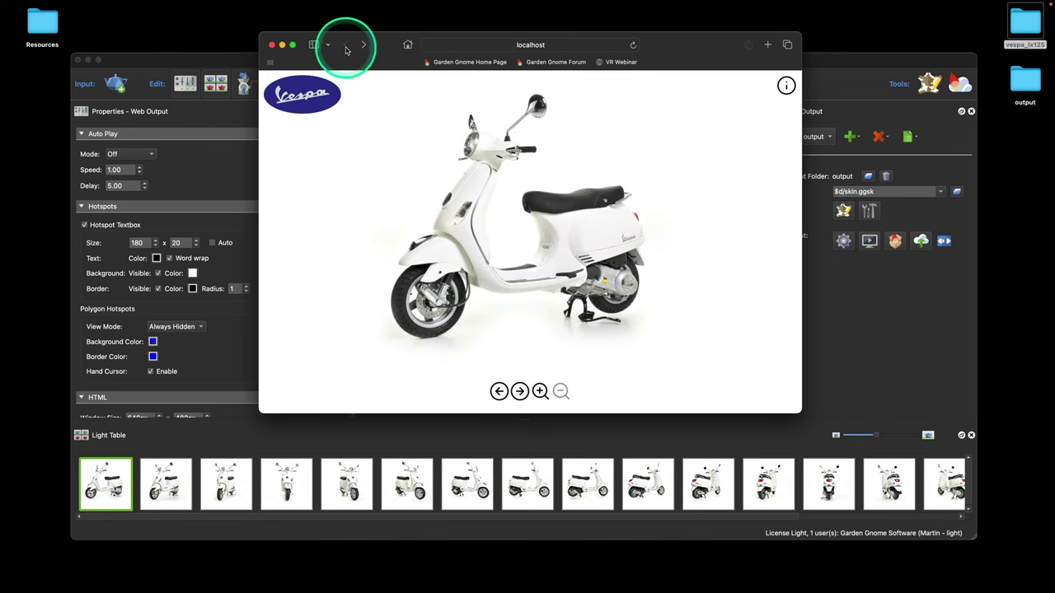
pyautogui.moveTo(375, 49); pyautogui.dragTo(336, 154)
pyautogui.click(233, 149)
# - Reopen the skin in the Skin Editor and change the logo's Go to URL target to _blank
pyautogui.click(849, 203)
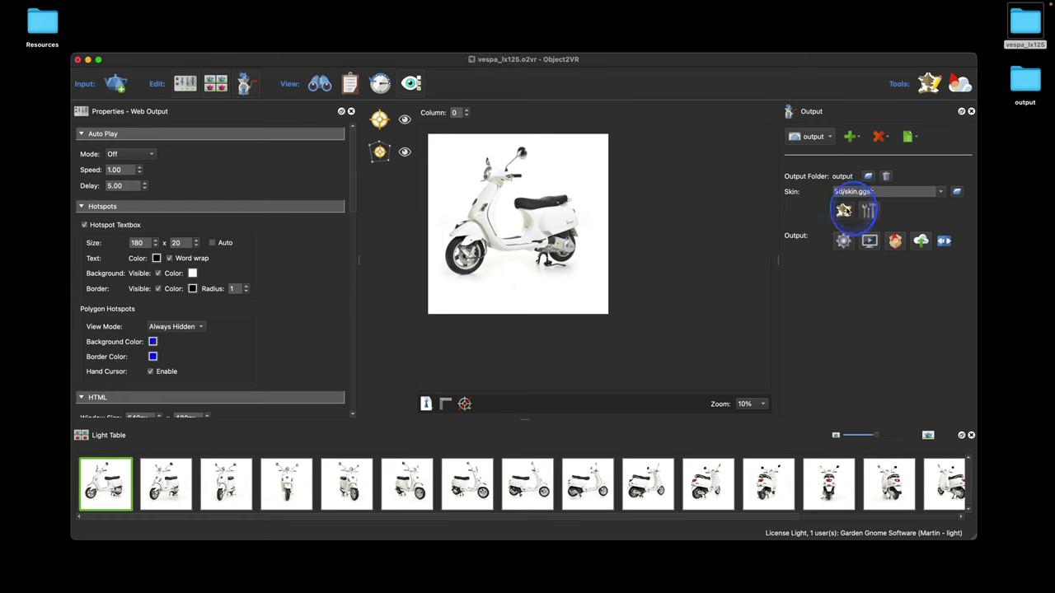
pyautogui.click(373, 202)
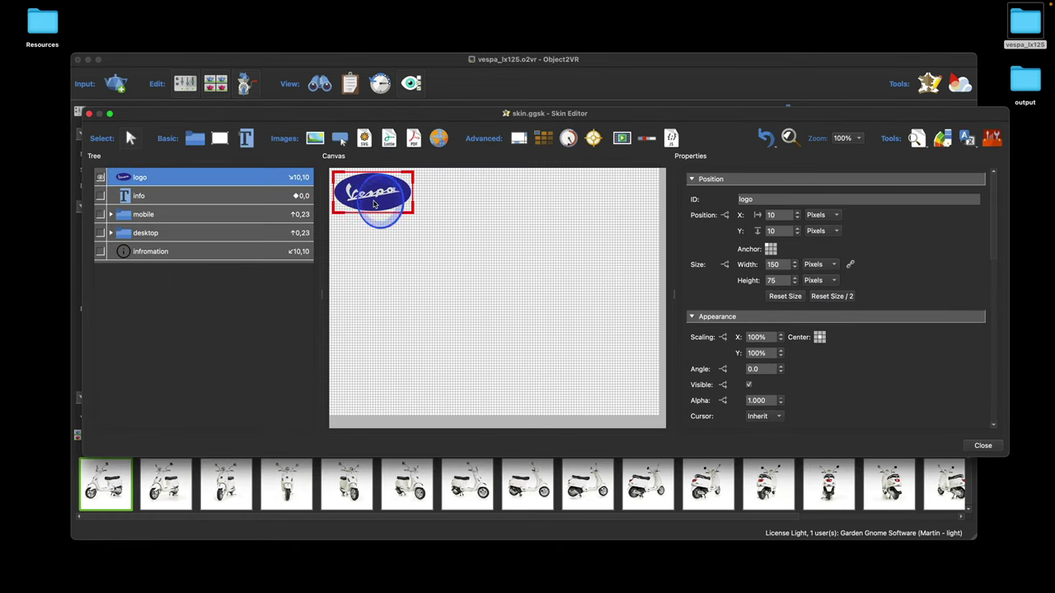
pyautogui.scroll(-10, 879, 349)
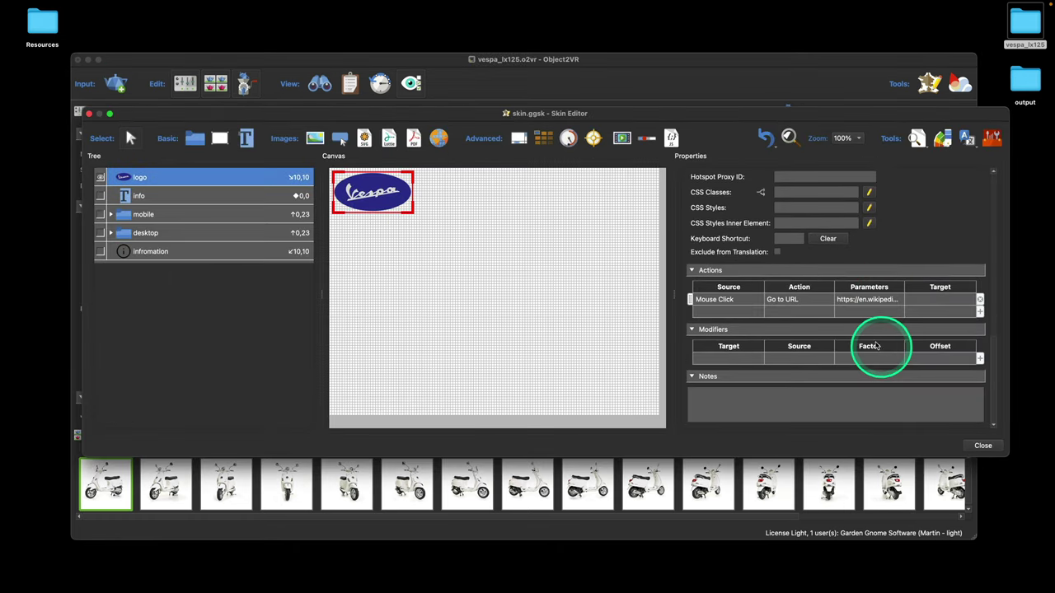
pyautogui.doubleClick(788, 299)
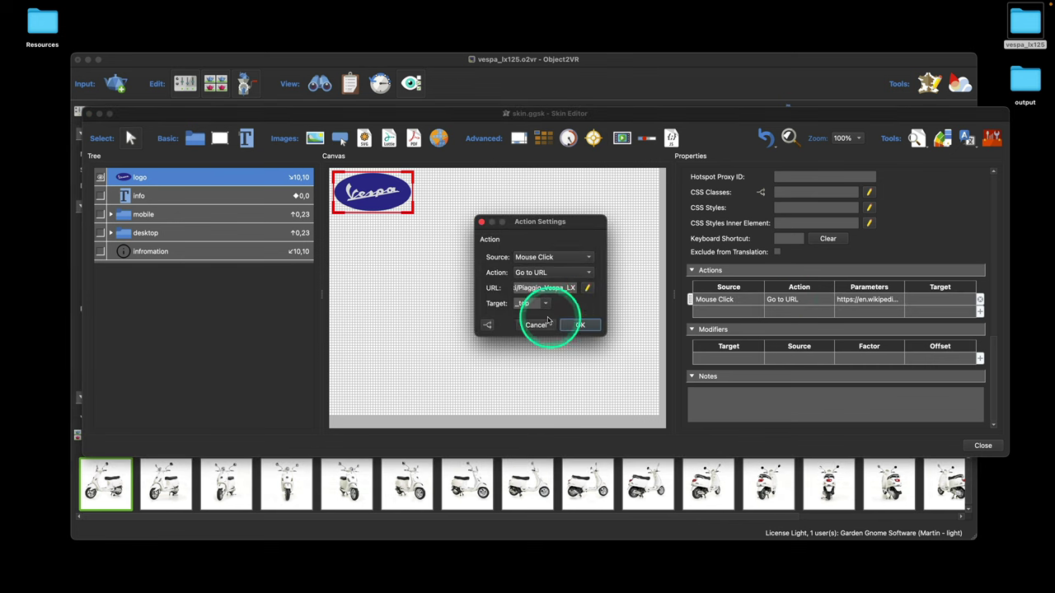
pyautogui.click(532, 303)
pyautogui.click(534, 314)
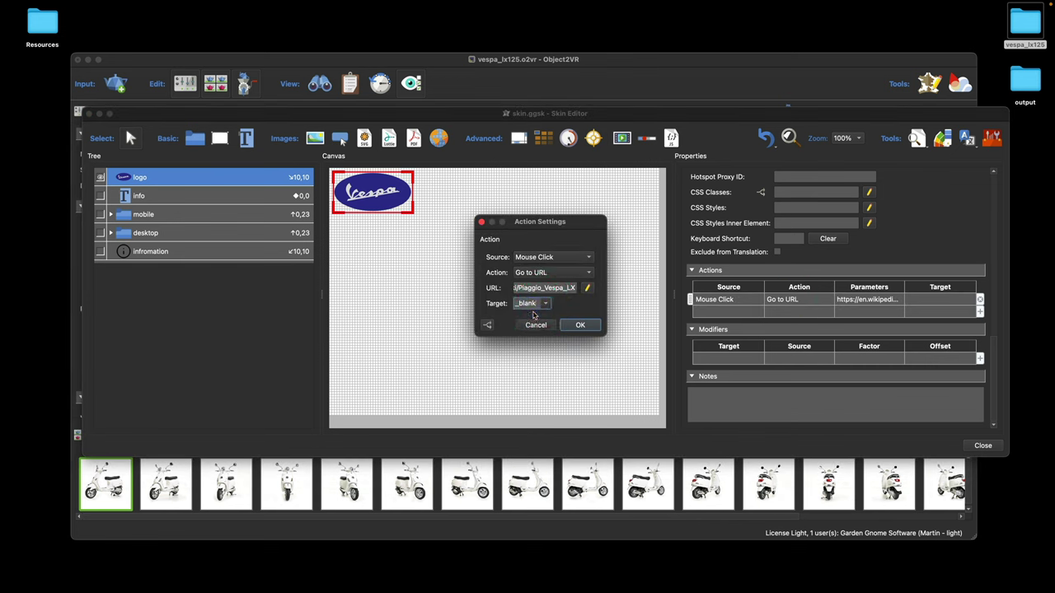
pyautogui.click(581, 325)
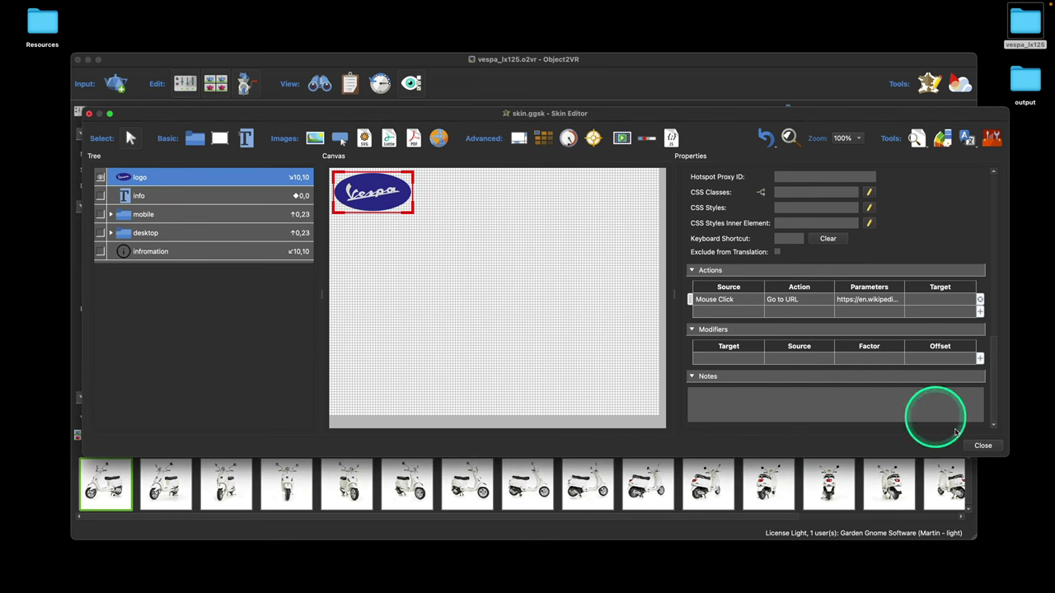
# - Save the new link target while closing the Skin Editor, and regenerate the web output over the existing file
pyautogui.click(983, 446)
pyautogui.click(527, 191)
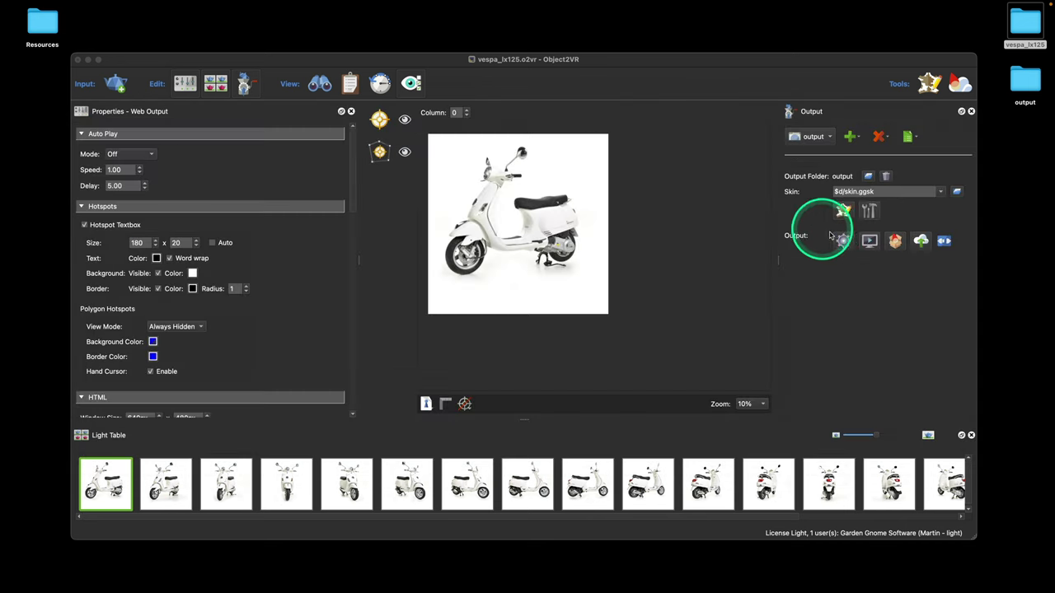
pyautogui.click(843, 243)
pyautogui.click(565, 212)
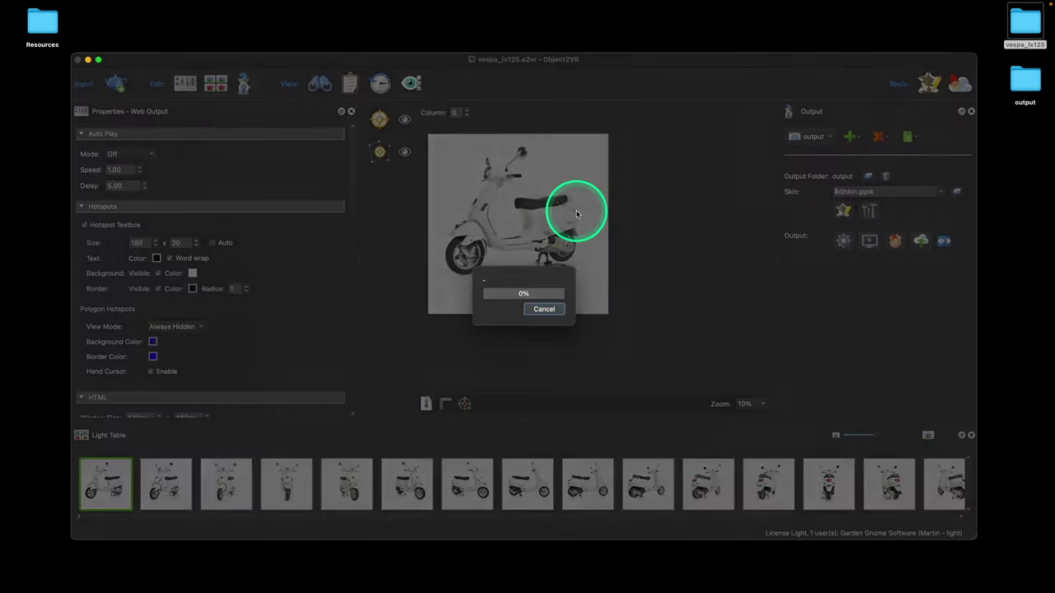
# - Open the Wikipedia page from the logo in the preview, move its window aside, and close both browser windows
pyautogui.click(262, 200)
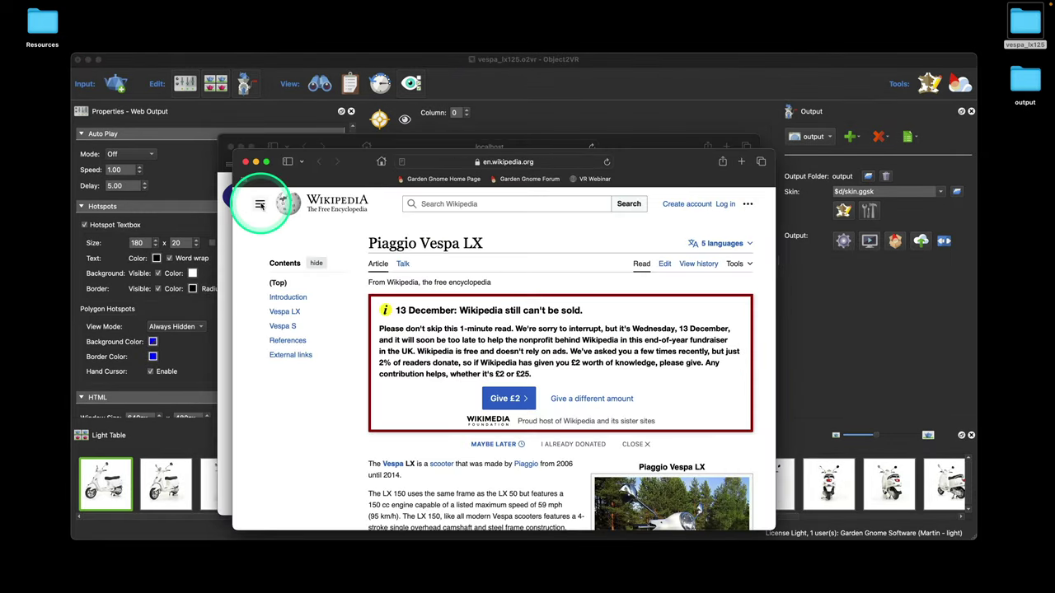
pyautogui.moveTo(340, 163); pyautogui.dragTo(400, 136)
pyautogui.click(306, 135)
pyautogui.moveTo(337, 154); pyautogui.dragTo(332, 123)
pyautogui.click(230, 114)
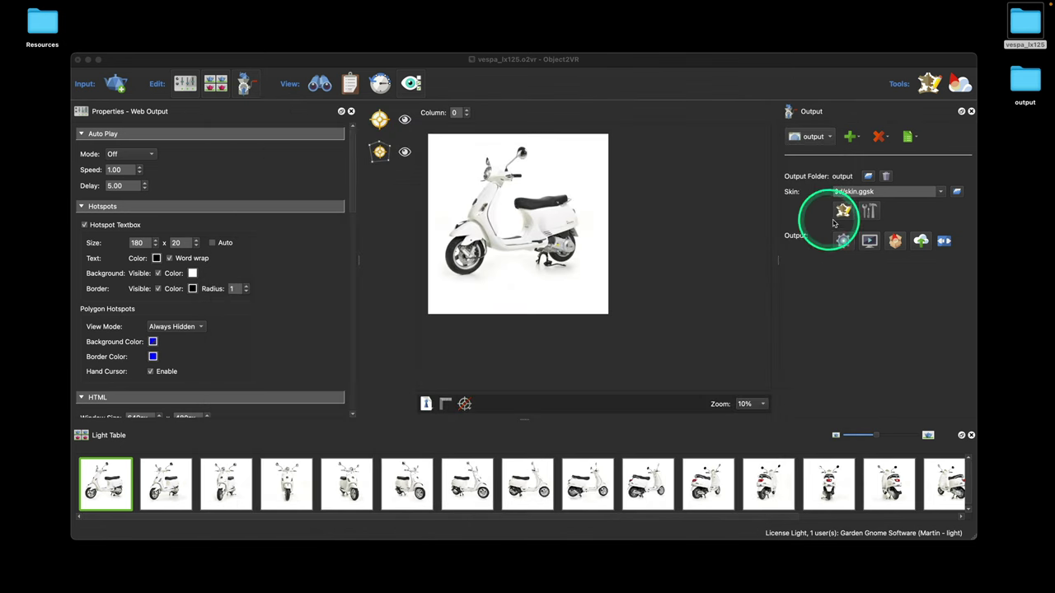
# - Reopen the skin in the Skin Editor and set the logo's cursor to Hand
pyautogui.click(842, 211)
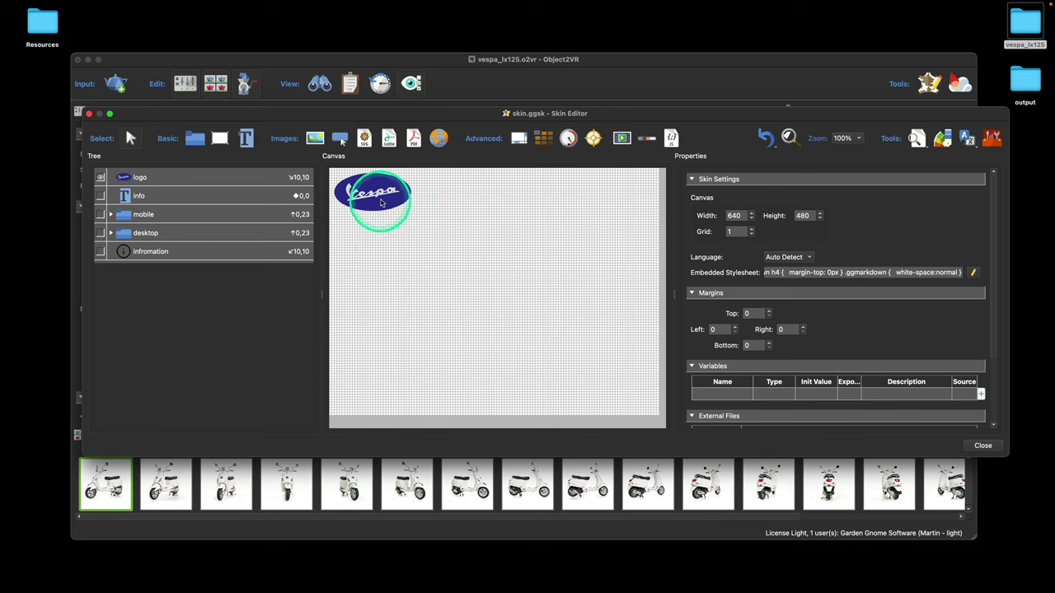
pyautogui.click(183, 177)
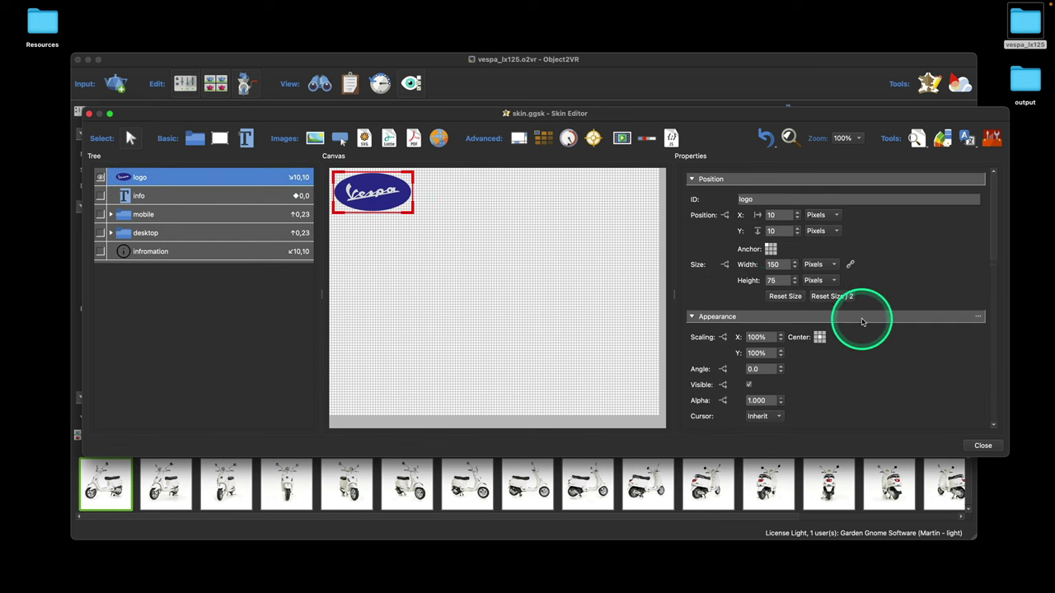
pyautogui.scroll(-5, 863, 320)
pyautogui.click(760, 297)
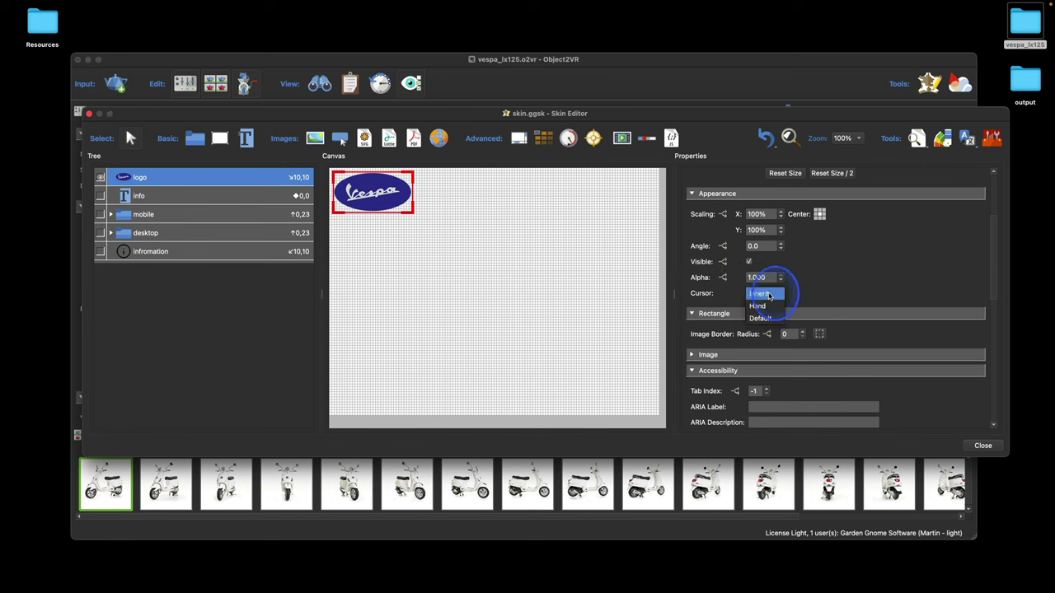
pyautogui.click(754, 302)
# - Open the skin's live preview and resize it to about 333 × 520 to check the logo in a narrow layout
pyautogui.click(917, 139)
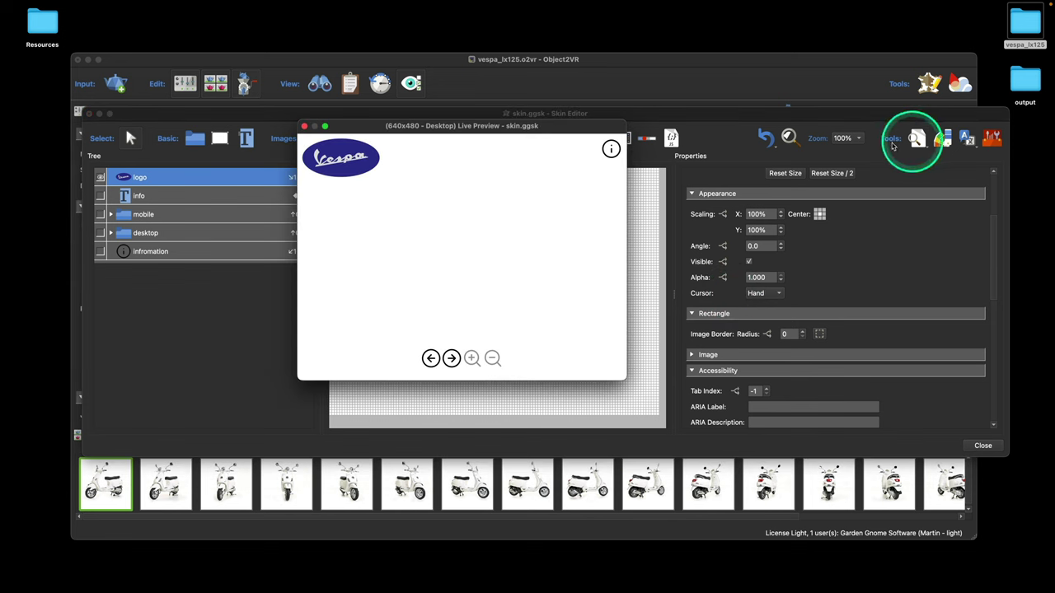
pyautogui.moveTo(539, 134); pyautogui.dragTo(535, 172)
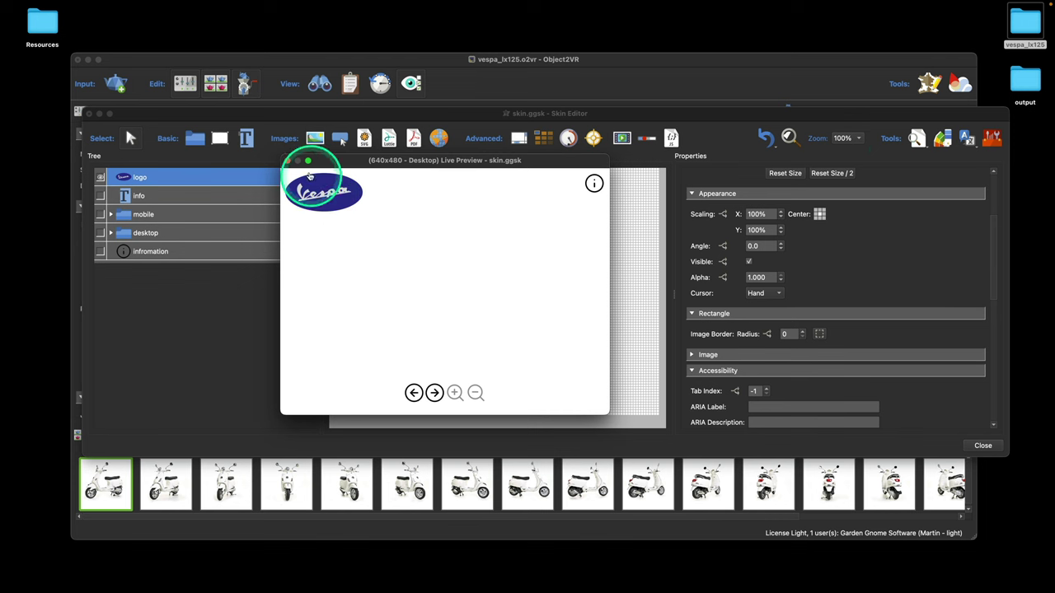
pyautogui.moveTo(605, 412); pyautogui.dragTo(440, 434)
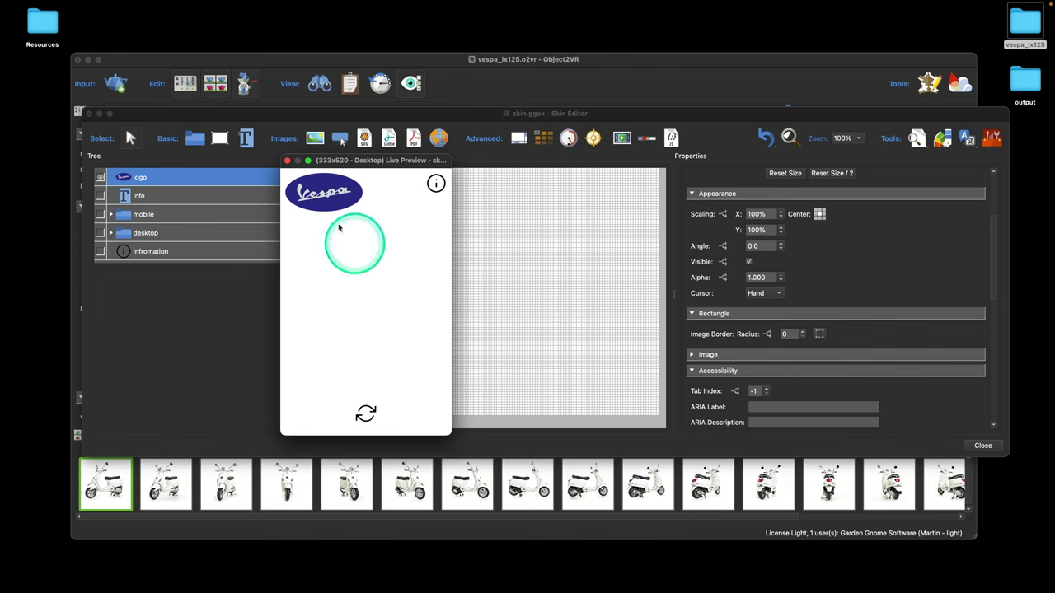
# - Close the live preview and add a scaling logic block to the logo with the condition Player Width <= 600
pyautogui.click(287, 161)
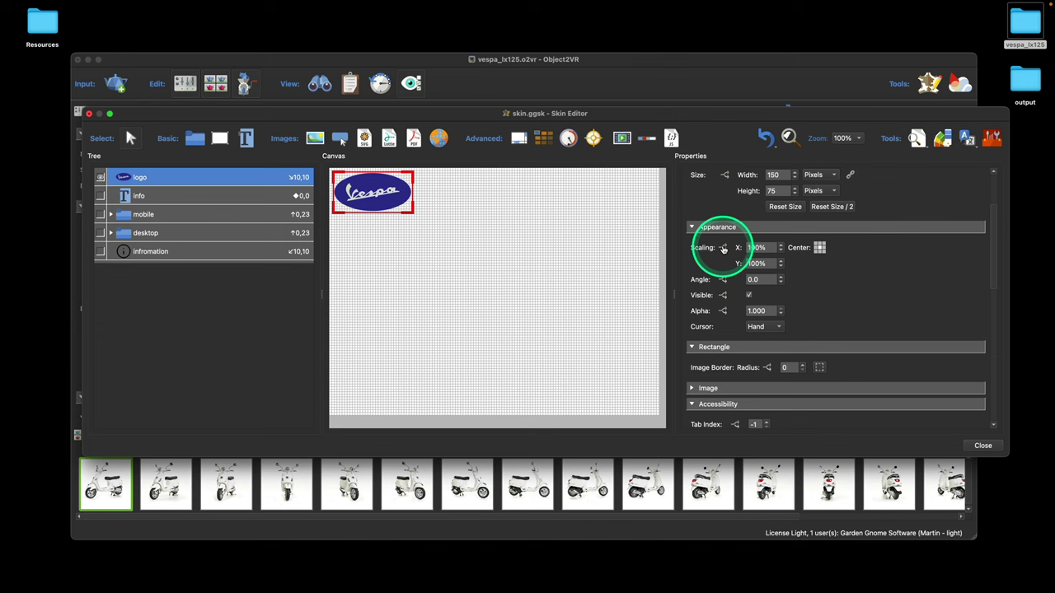
pyautogui.click(723, 248)
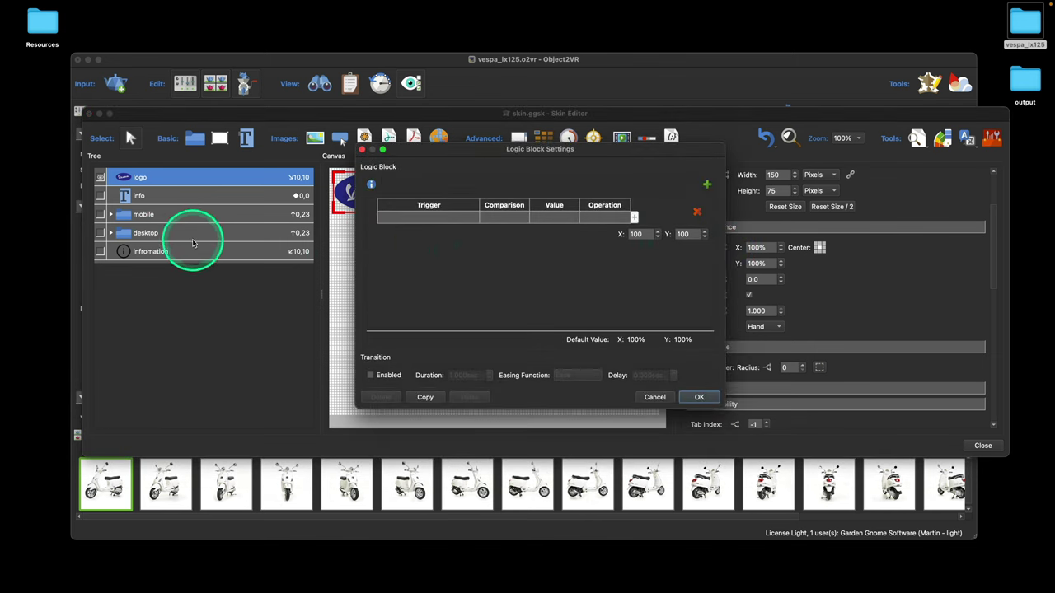
pyautogui.click(439, 221)
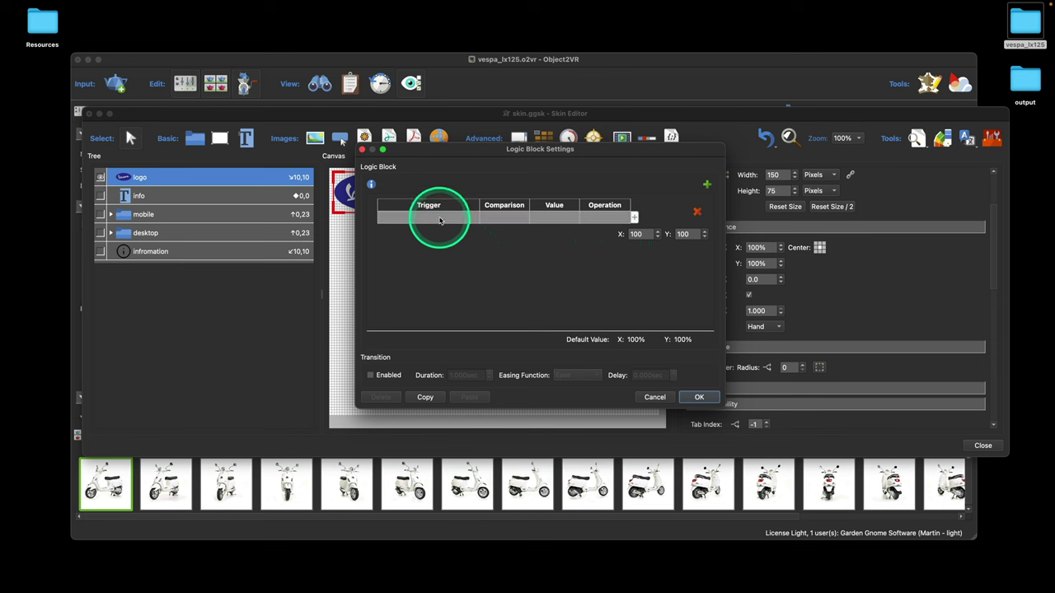
pyautogui.click(440, 221)
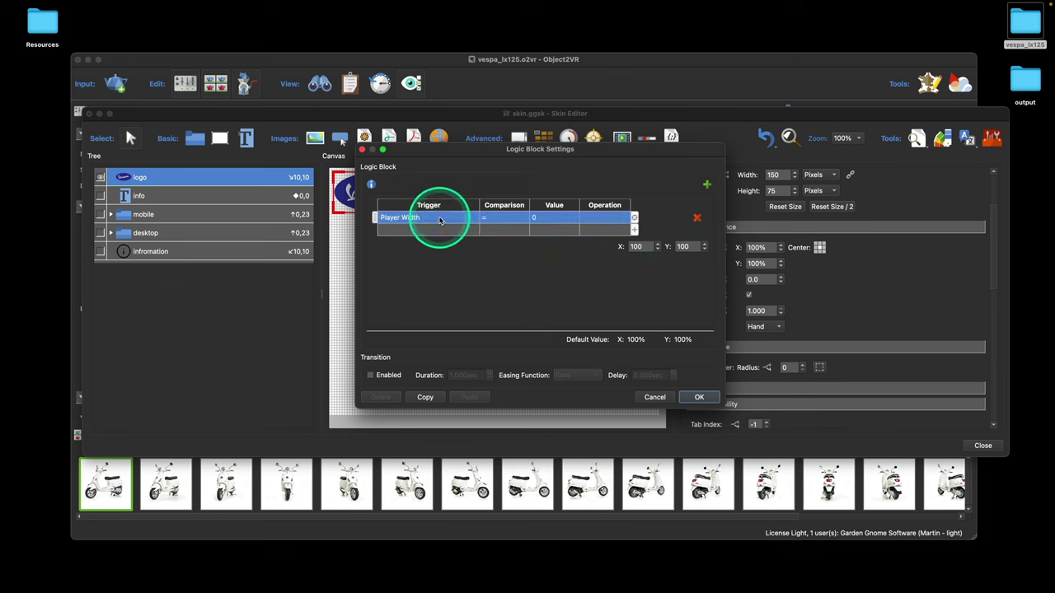
pyautogui.click(496, 218)
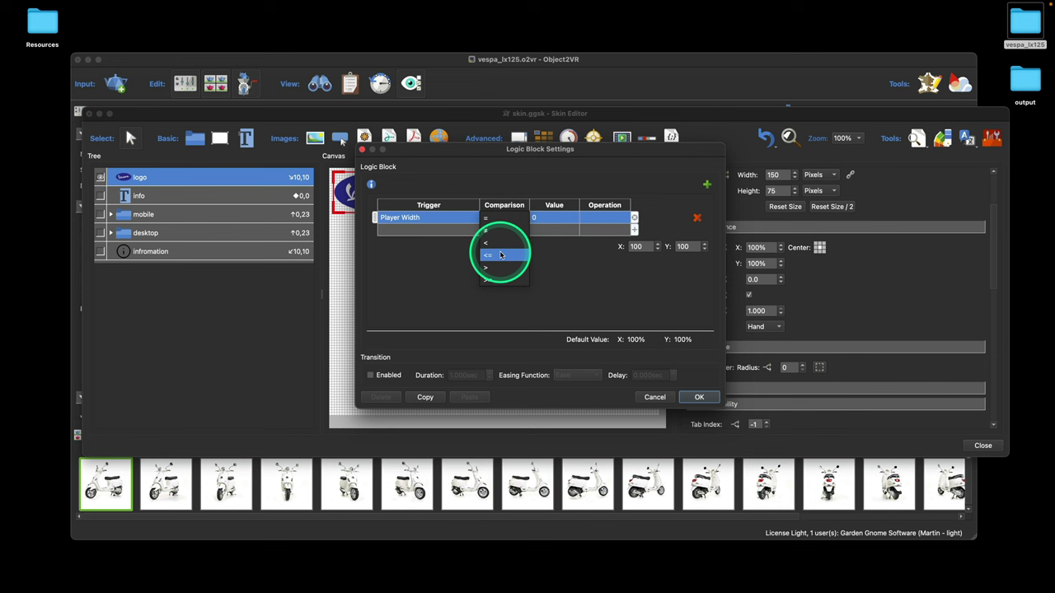
pyautogui.click(499, 257)
pyautogui.click(562, 216)
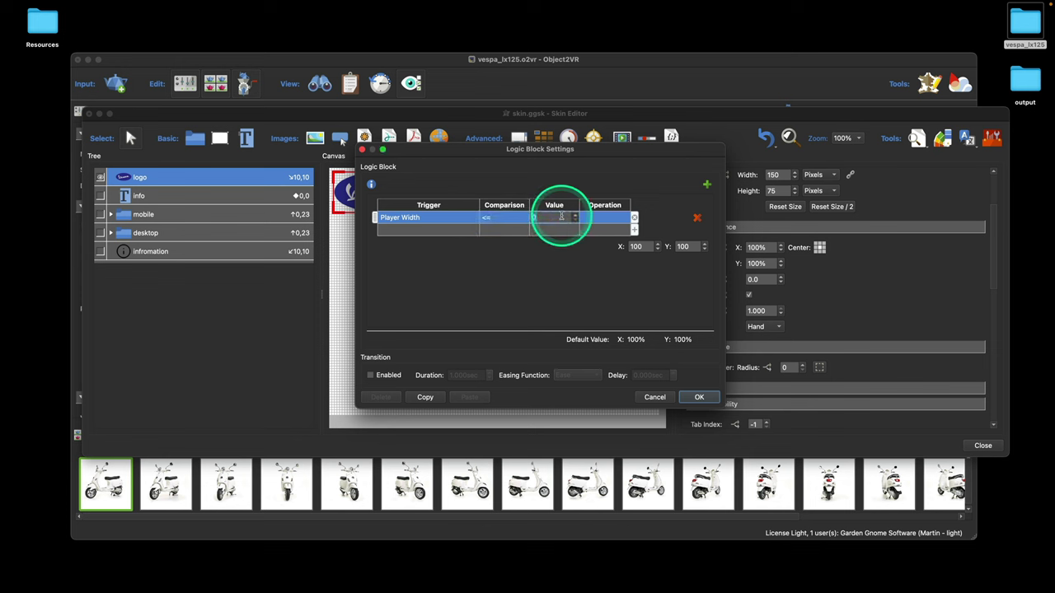
pyautogui.write('500')
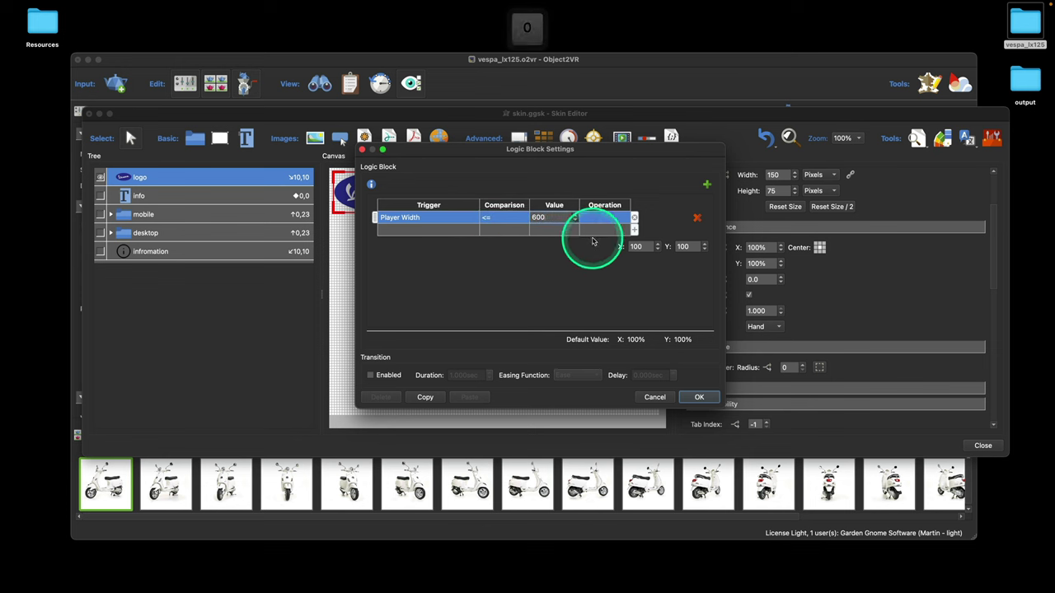
# - Set the logo's conditional scaling to 60 for both X and Y and confirm the logic block
pyautogui.doubleClick(630, 246)
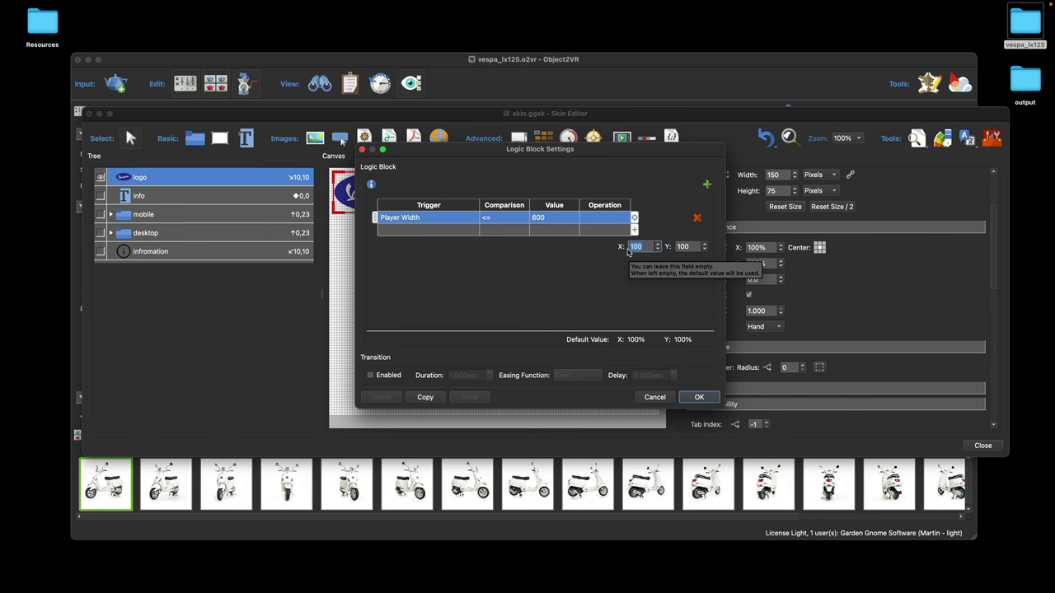
pyautogui.write('60')
pyautogui.doubleClick(683, 246)
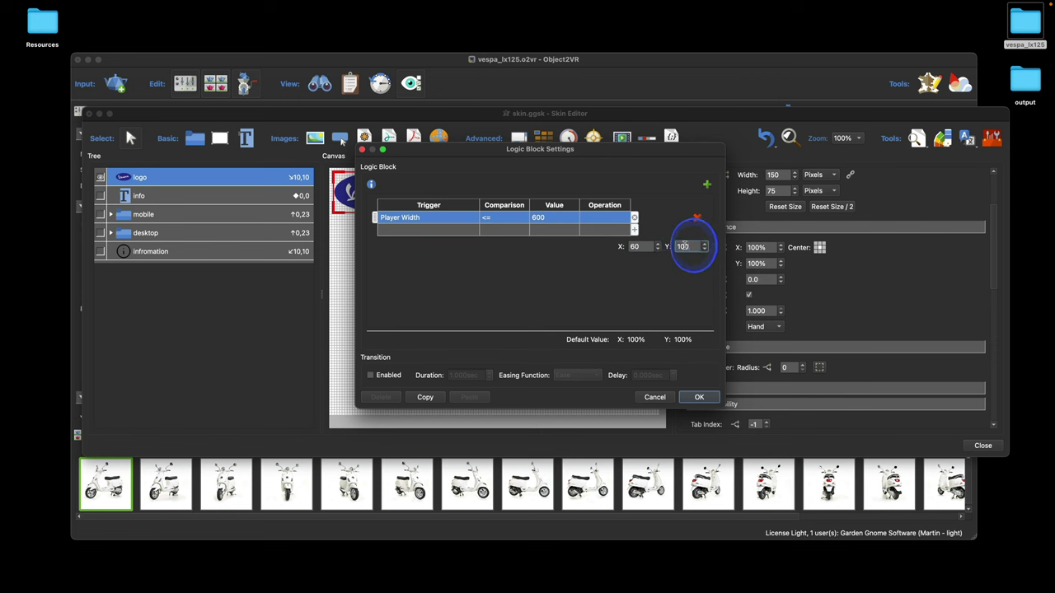
pyautogui.write('6')
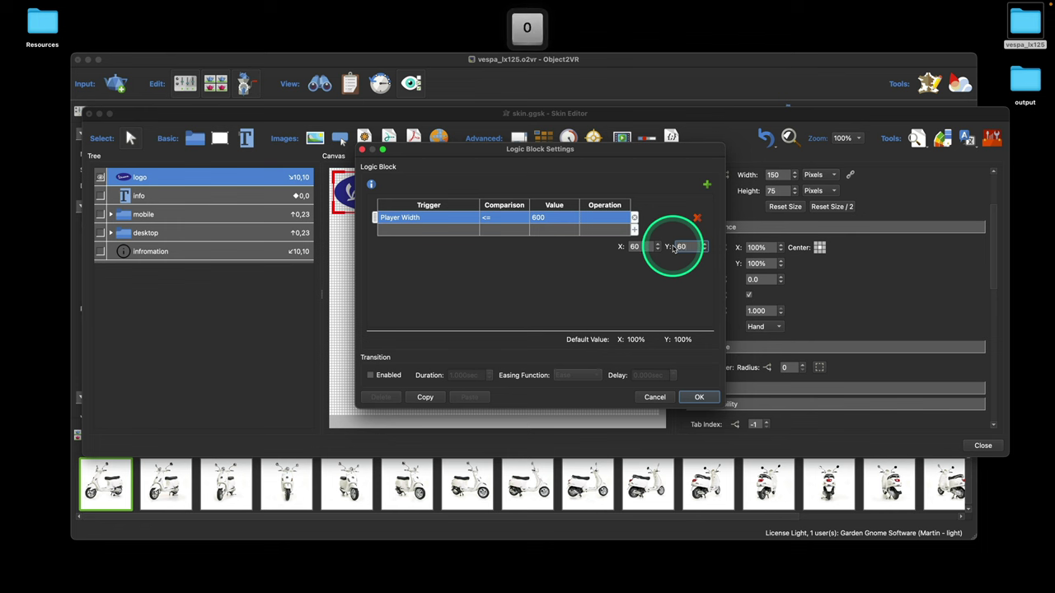
pyautogui.write('0')
pyautogui.click(706, 400)
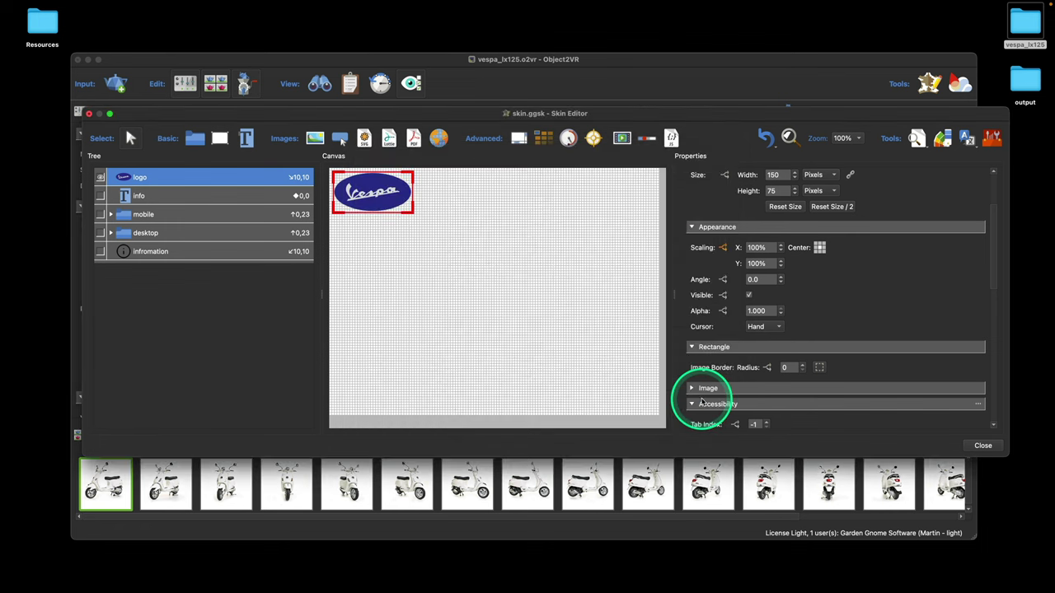
# - Open the skin's live preview, narrow it to about 477 × 476 to check the logo's scaling, and close it
pyautogui.click(917, 138)
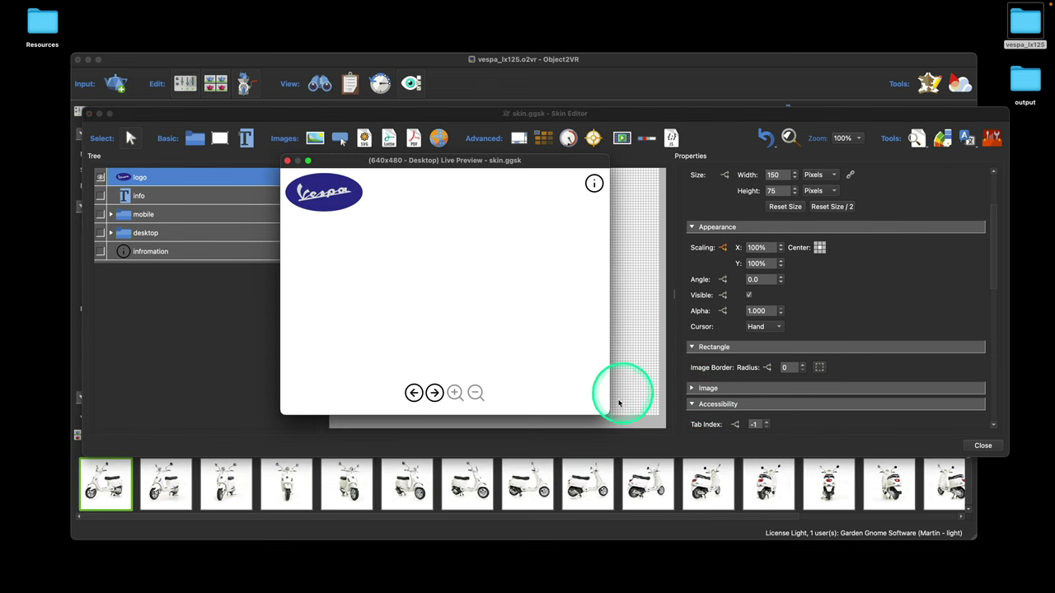
pyautogui.moveTo(609, 413); pyautogui.dragTo(523, 413)
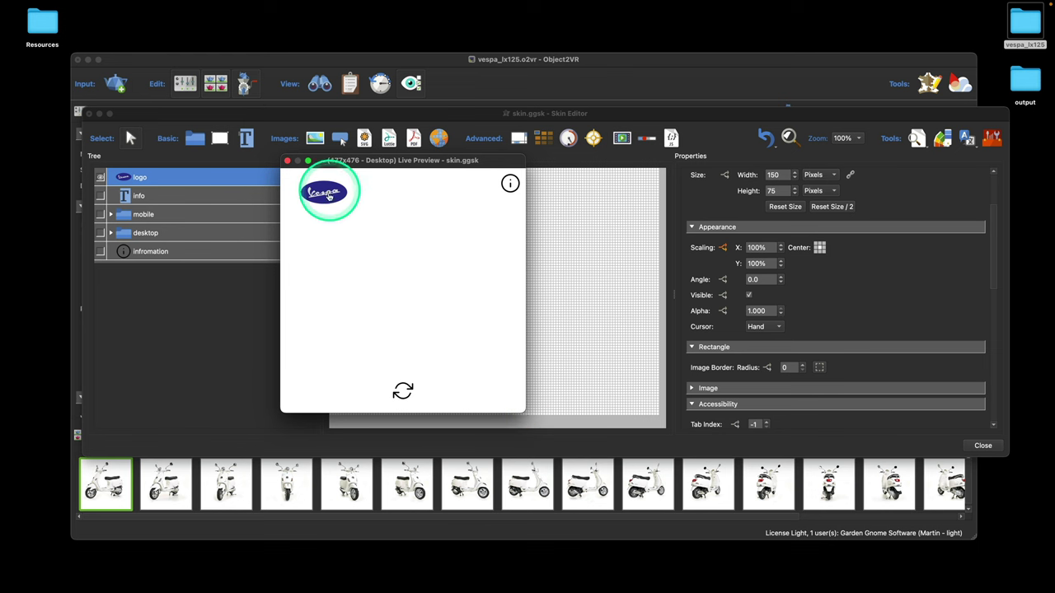
pyautogui.click(287, 161)
# - Set the logo's scaling center to the top-left point and check its position in a narrowed live preview
pyautogui.scroll(3, 898, 288)
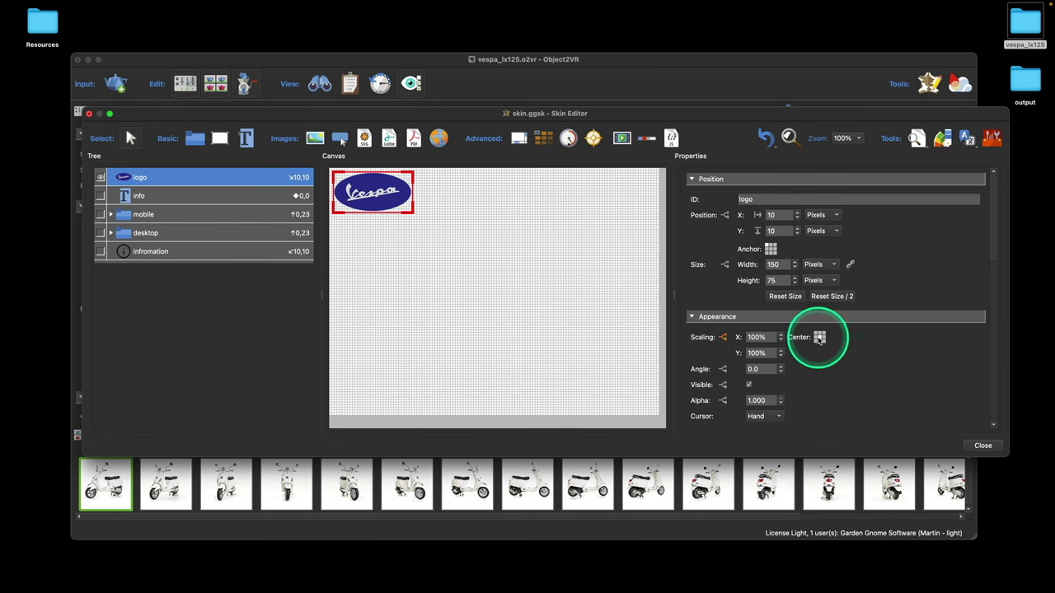
pyautogui.click(916, 139)
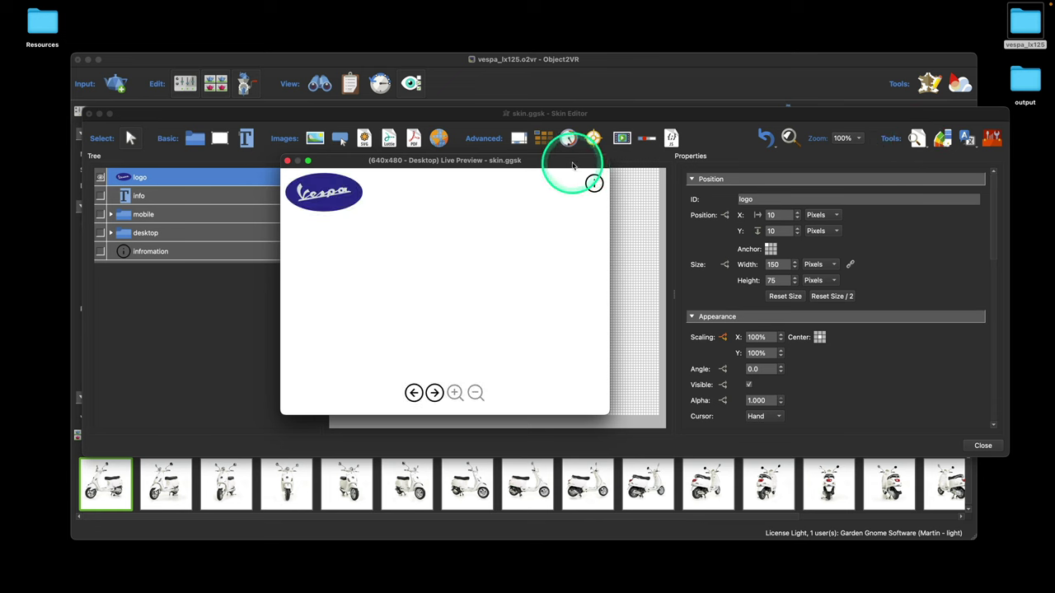
pyautogui.moveTo(573, 165); pyautogui.dragTo(432, 115)
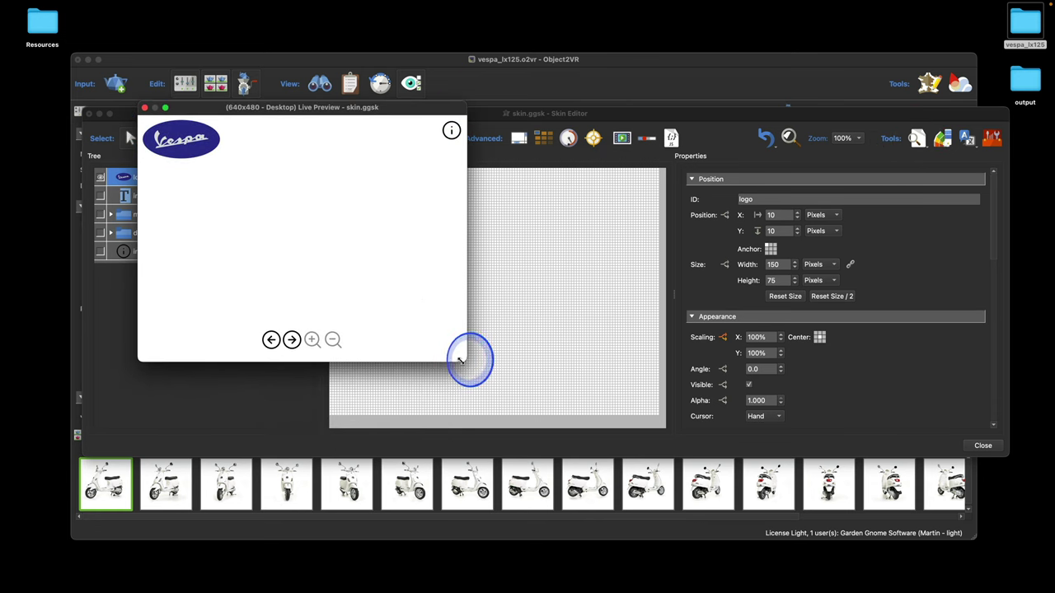
pyautogui.moveTo(460, 360); pyautogui.dragTo(381, 364)
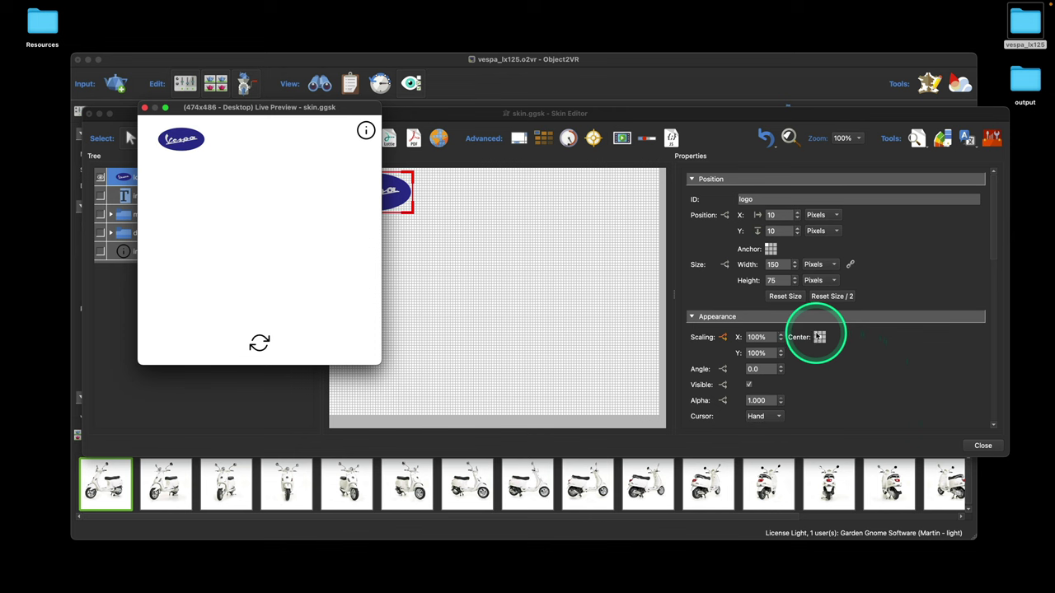
pyautogui.click(819, 337)
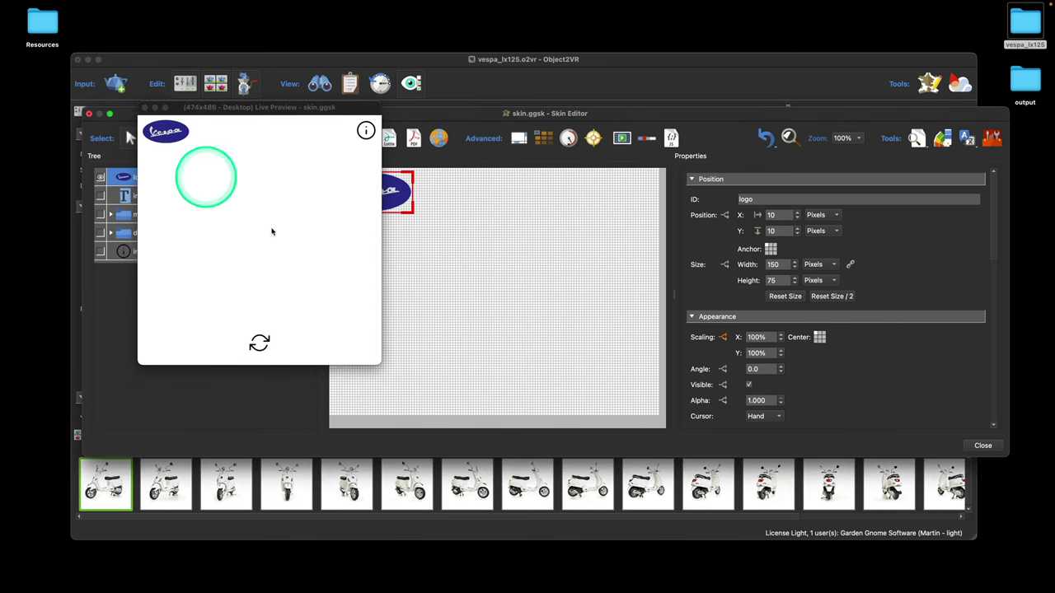
pyautogui.moveTo(379, 364)
pyautogui.mouseDown()
pyautogui.moveTo(514, 377)
pyautogui.moveTo(360, 370)
pyautogui.mouseUp()
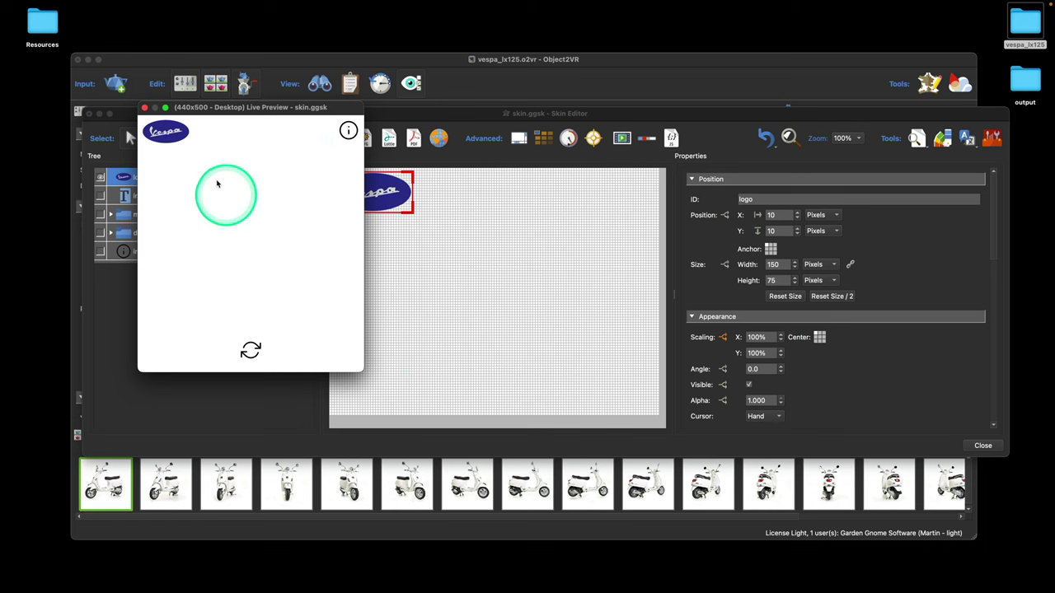
pyautogui.click(144, 107)
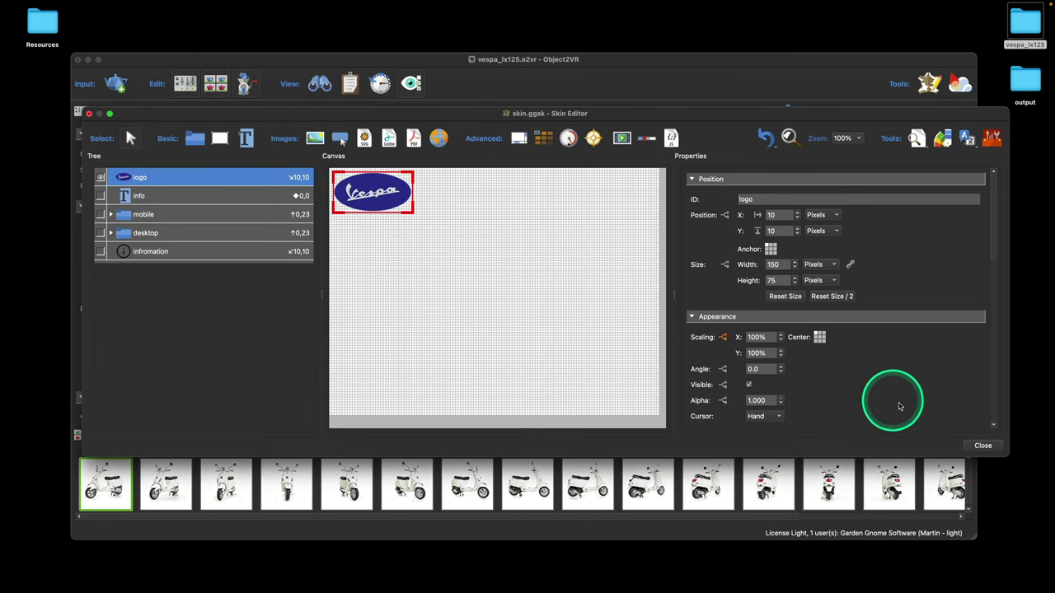
# - Close the Skin Editor saving the logo changes, and regenerate the web output over the existing file
pyautogui.click(981, 445)
pyautogui.click(572, 193)
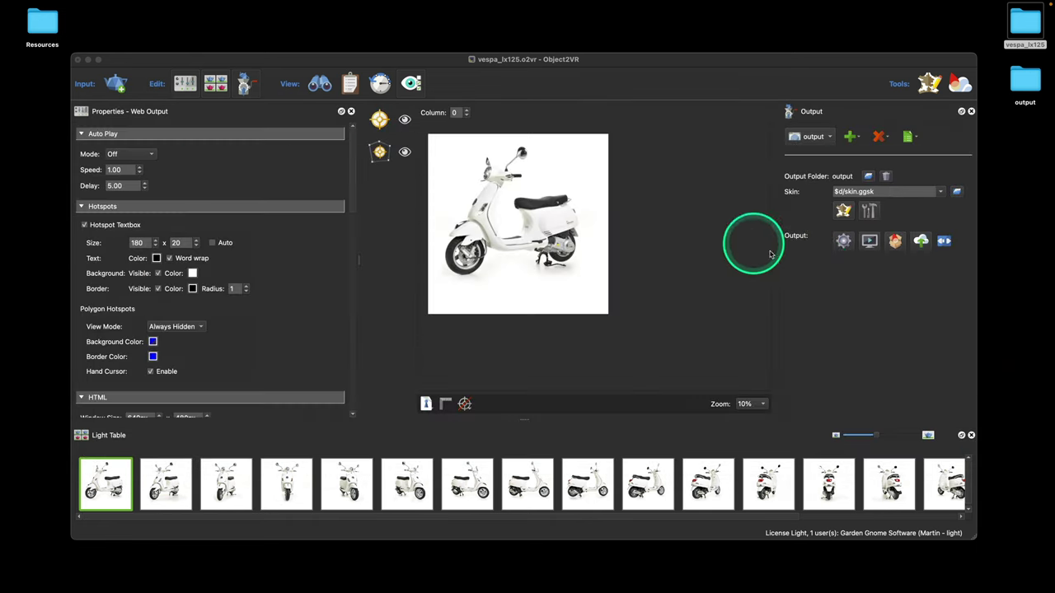
pyautogui.click(841, 240)
pyautogui.click(568, 216)
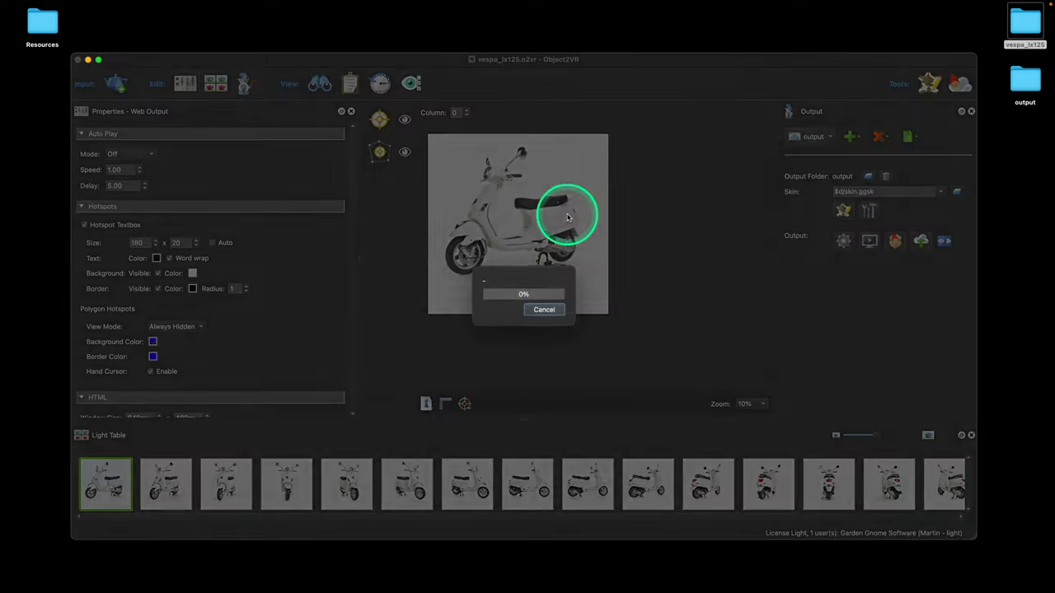
# - Test the output in the browser by rotating the scooter, resizing the window and toggling the information box, then close it
pyautogui.moveTo(515, 323); pyautogui.dragTo(262, 352)
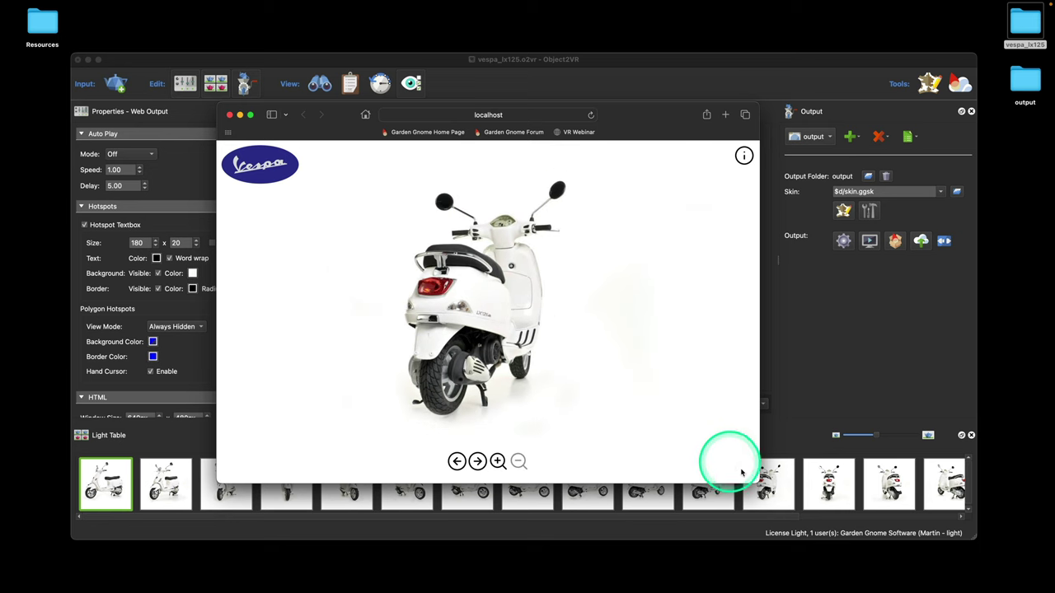
pyautogui.moveTo(758, 482)
pyautogui.mouseDown()
pyautogui.moveTo(476, 469)
pyautogui.moveTo(762, 465)
pyautogui.mouseUp()
pyautogui.click(363, 449)
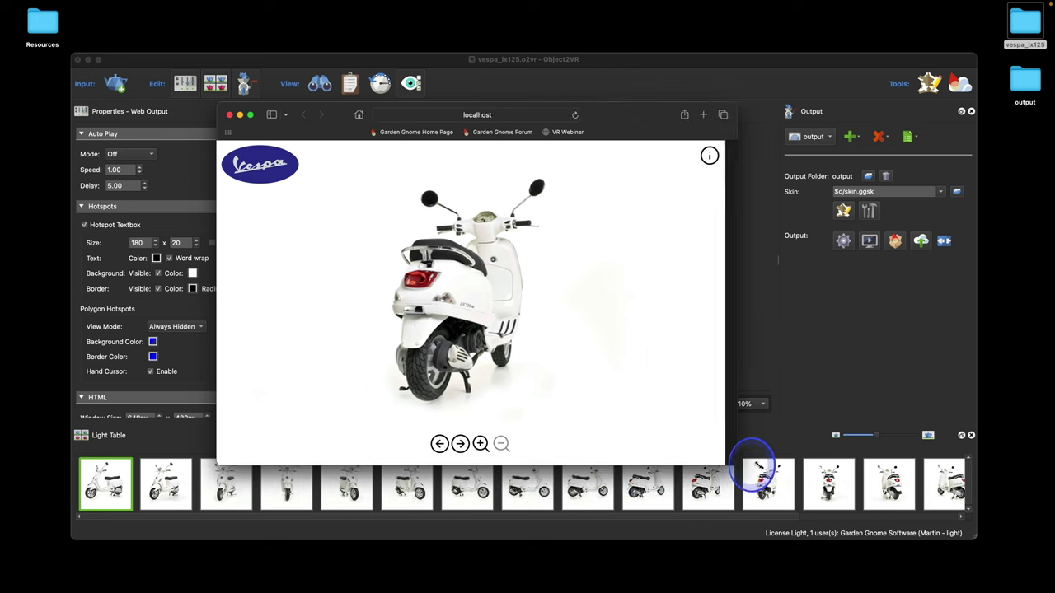
pyautogui.click(775, 183)
pyautogui.click(754, 156)
pyautogui.click(753, 156)
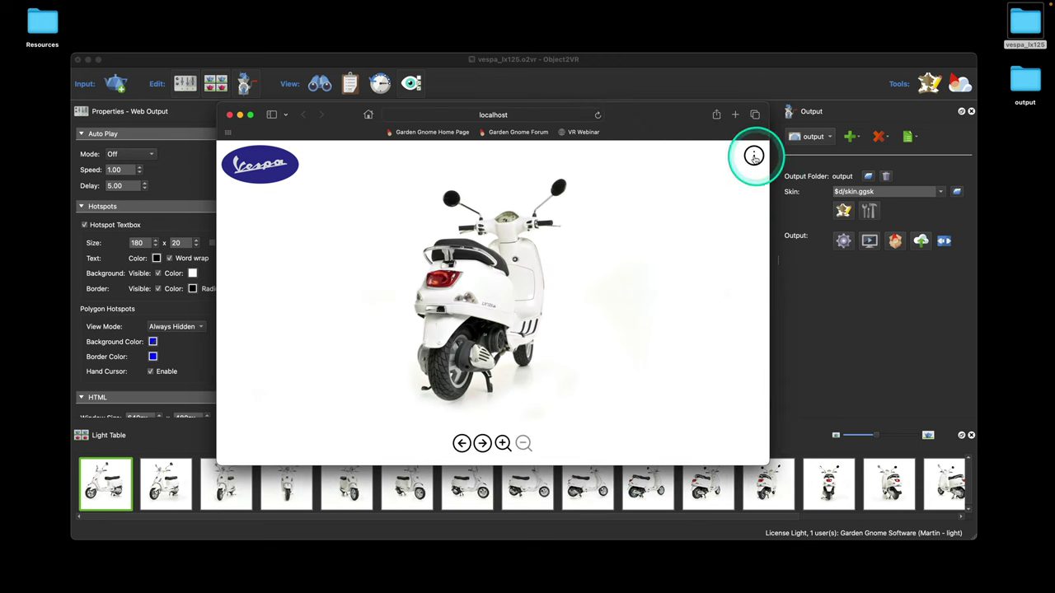
pyautogui.click(754, 158)
pyautogui.click(753, 157)
pyautogui.moveTo(629, 126); pyautogui.dragTo(651, 140)
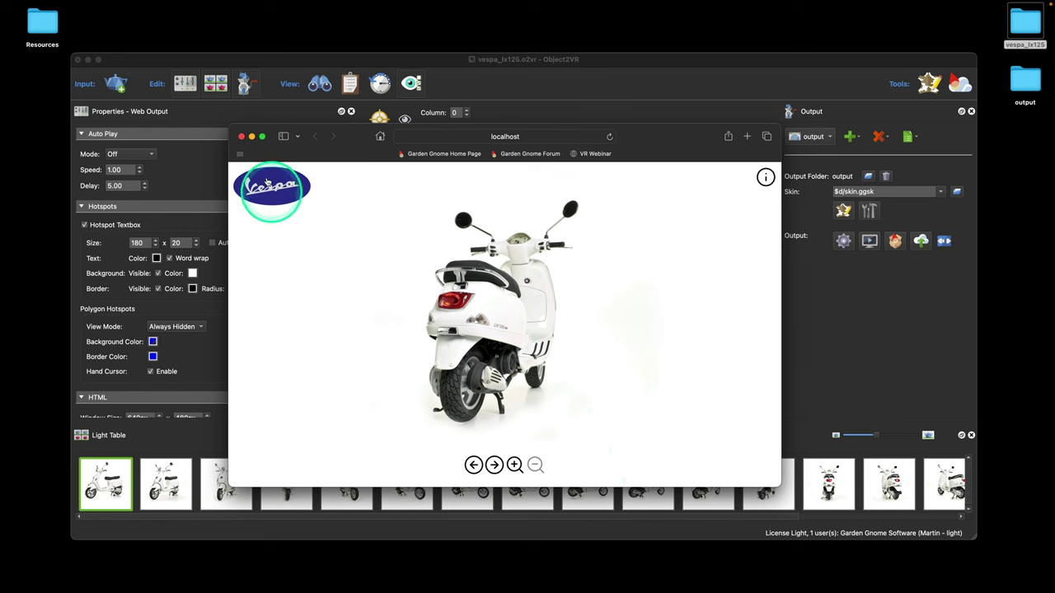
pyautogui.click(241, 136)
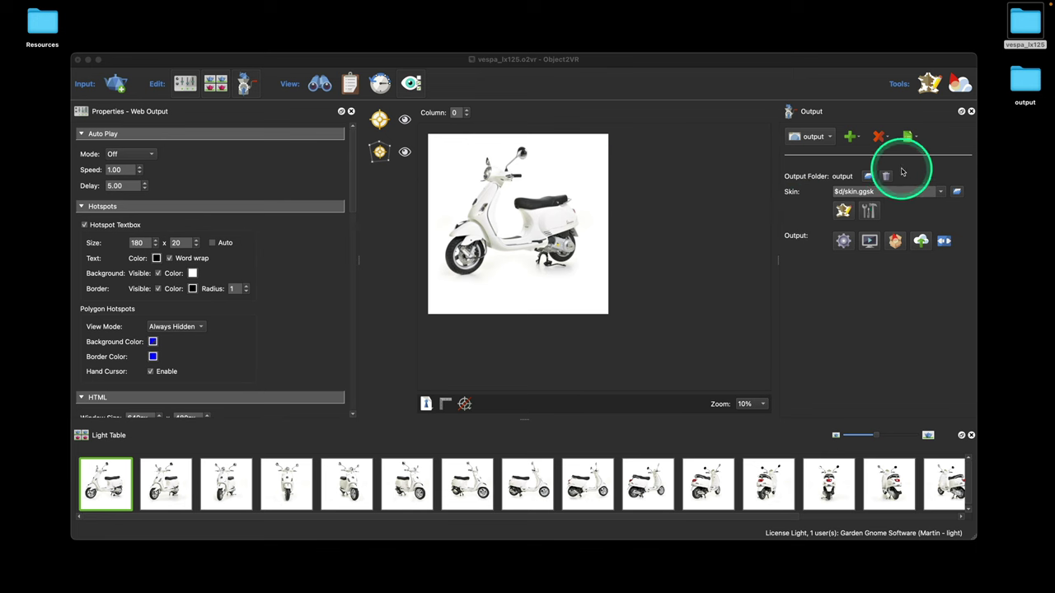
# - Reopen the skin in the Skin Editor and view the whole skin's colors in Change Colors
pyautogui.click(842, 212)
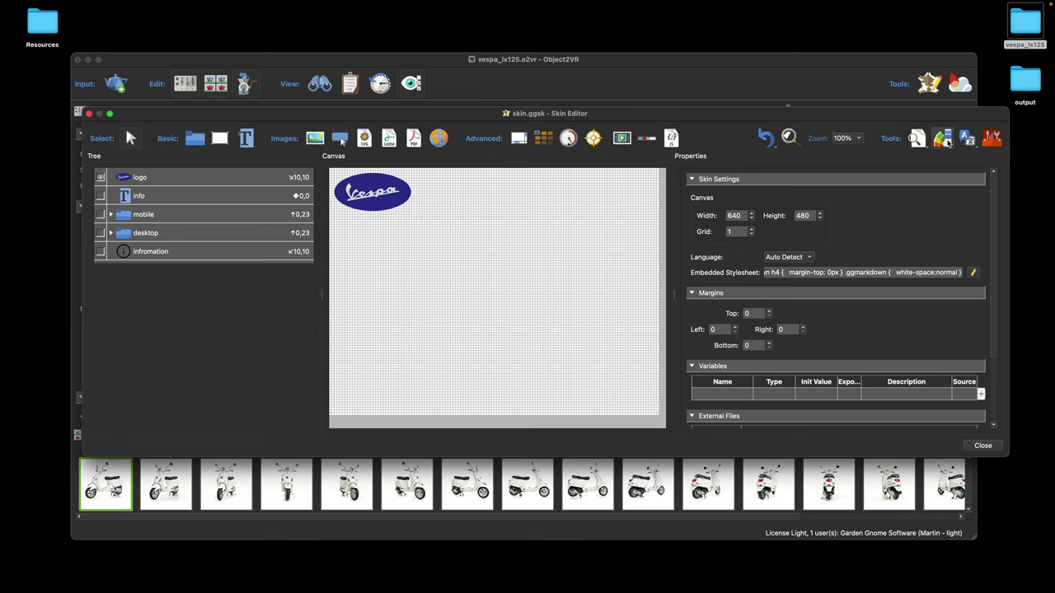
pyautogui.click(945, 141)
pyautogui.moveTo(679, 112); pyautogui.dragTo(810, 72)
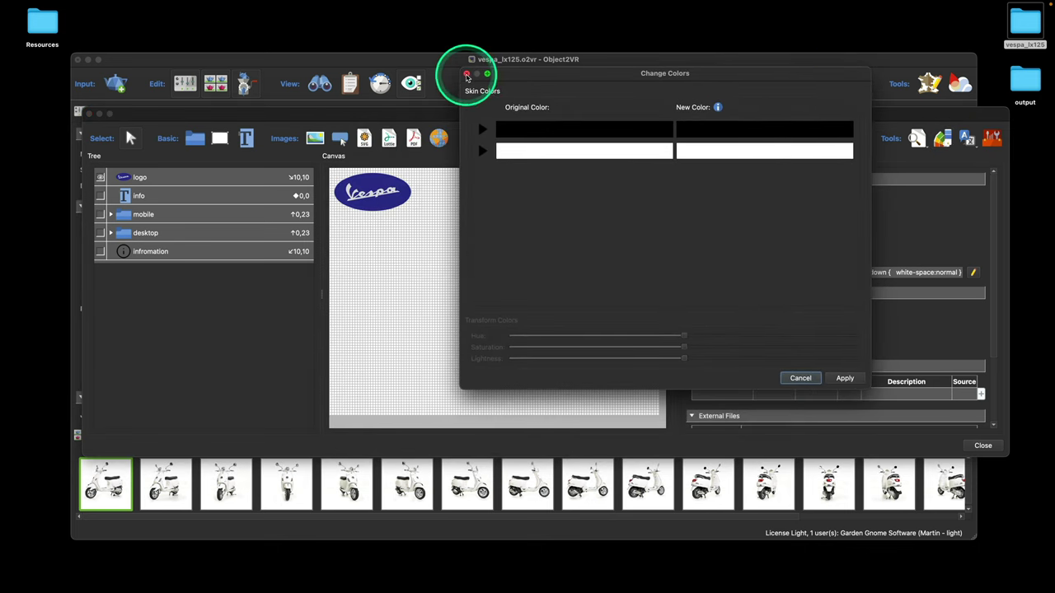
pyautogui.click(467, 75)
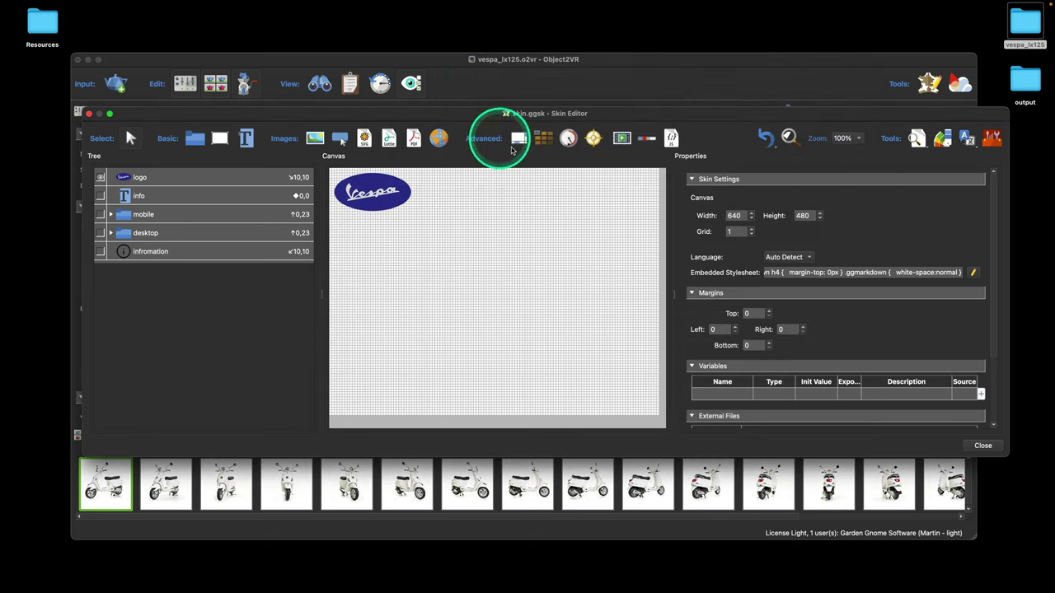
# - Open Change Colors for the information icon and expand its black color entry to list the elements using it
pyautogui.click(148, 251)
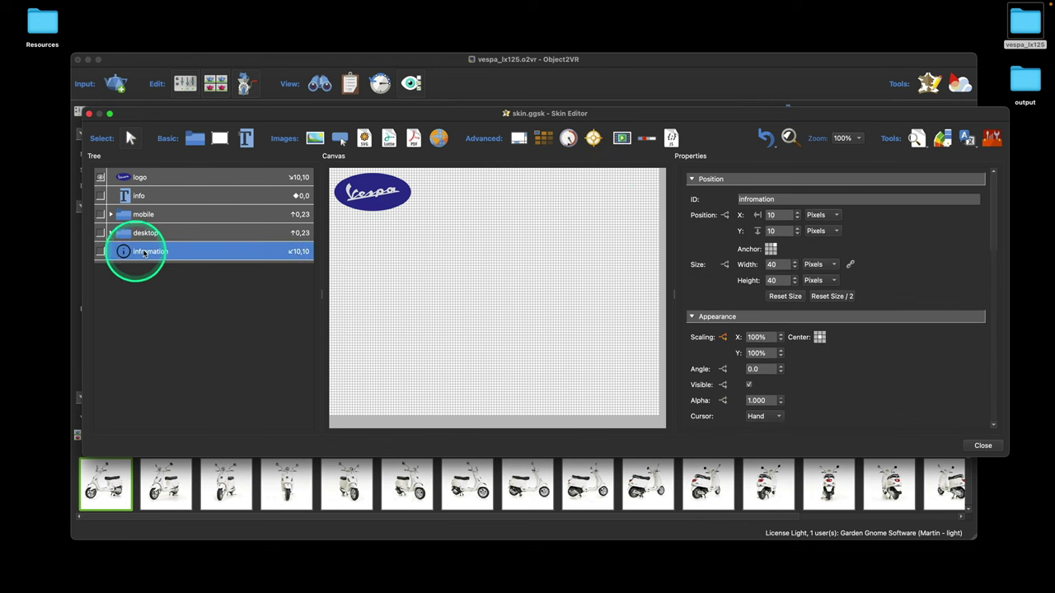
pyautogui.click(944, 140)
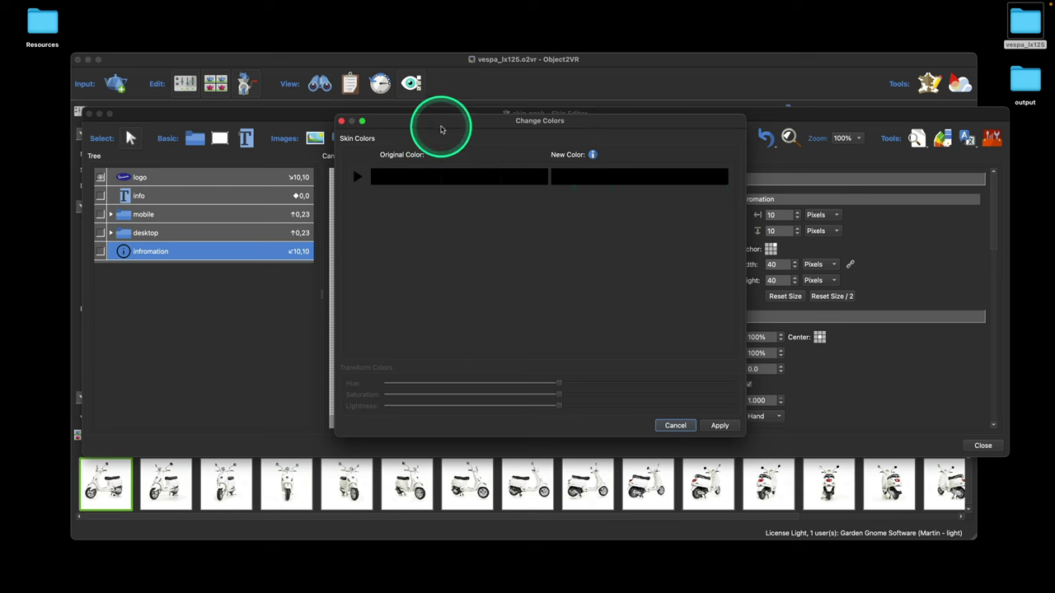
pyautogui.moveTo(448, 123); pyautogui.dragTo(517, 111)
pyautogui.click(145, 256)
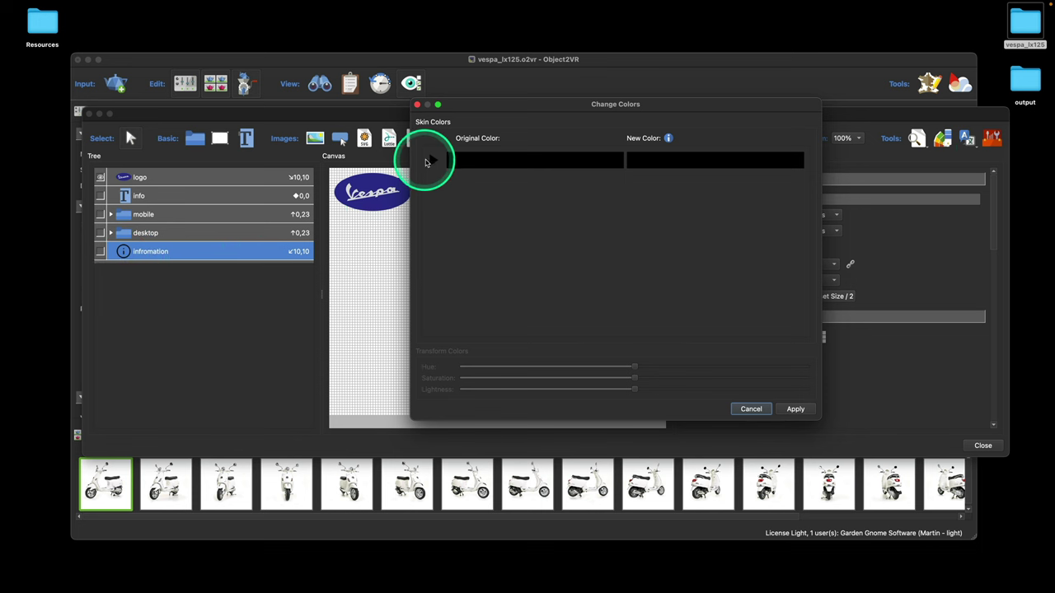
pyautogui.click(433, 163)
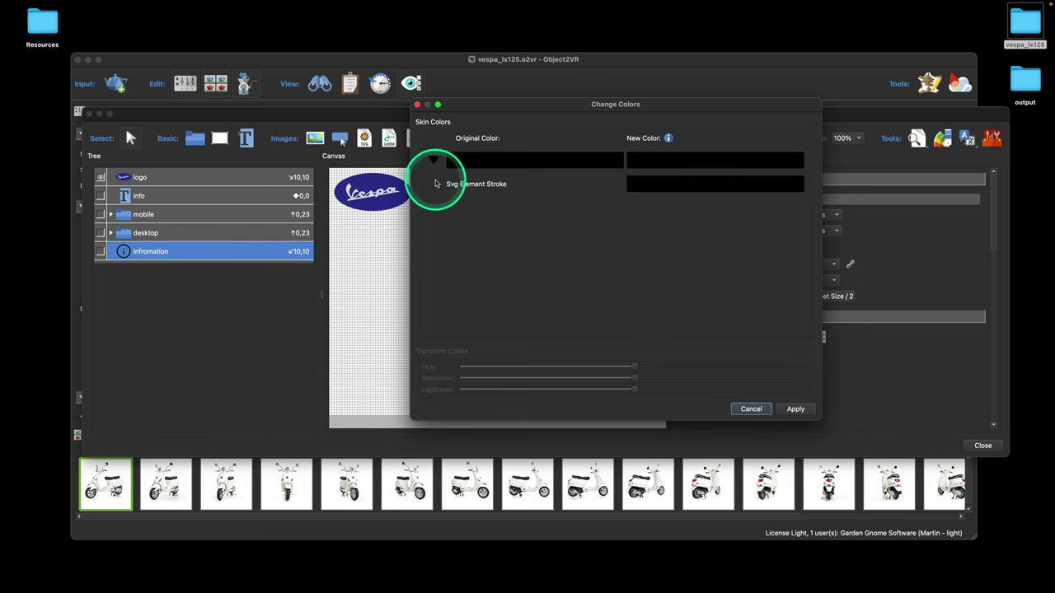
# - Sample the logo's blue (#2e3192) as the Svg Element Stroke color and store it in the first custom color slot
pyautogui.click(673, 188)
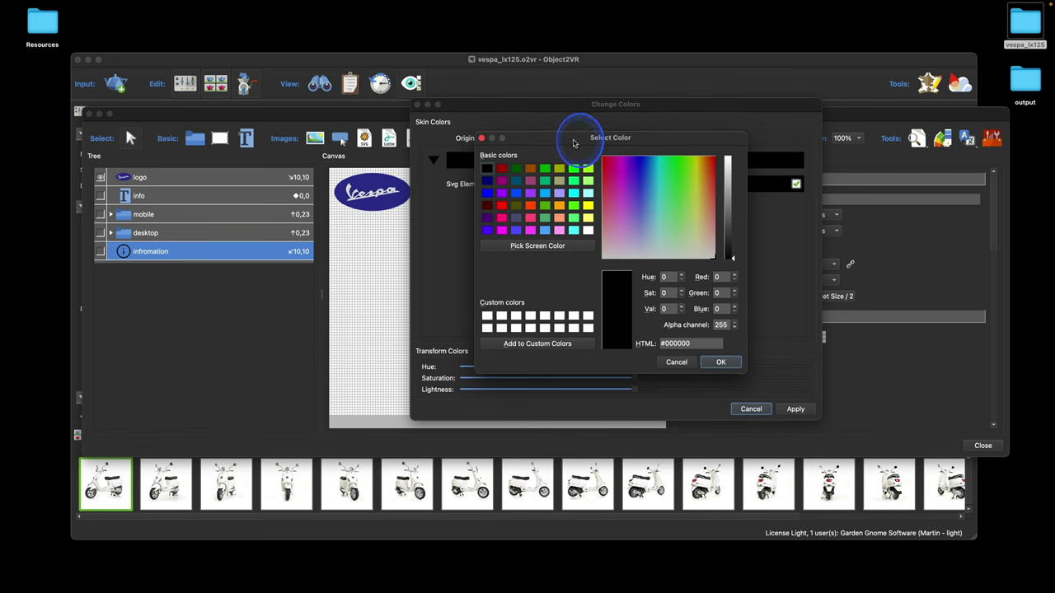
pyautogui.moveTo(575, 143); pyautogui.dragTo(610, 120)
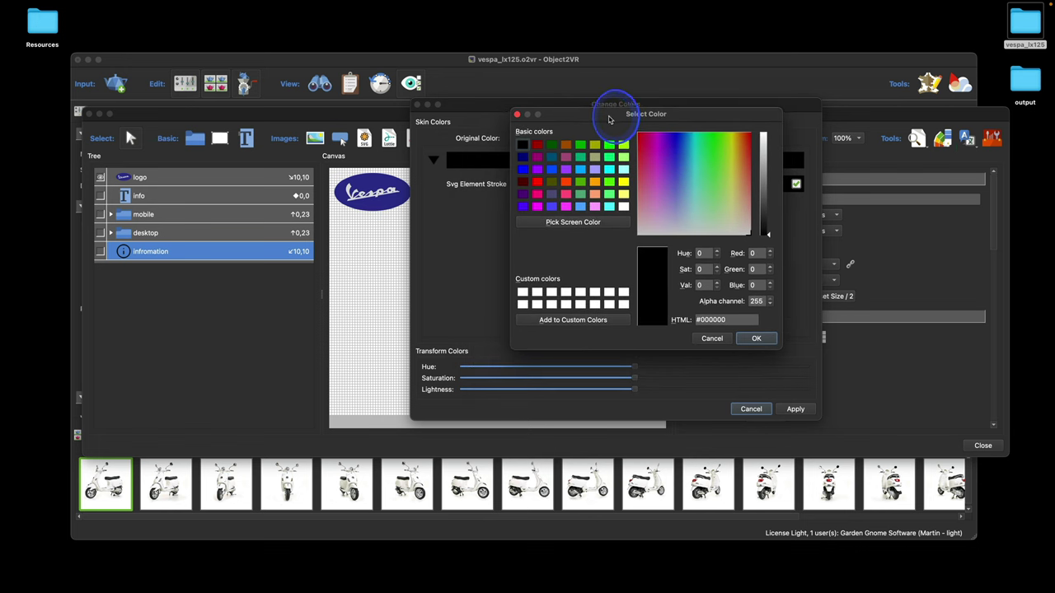
pyautogui.click(580, 222)
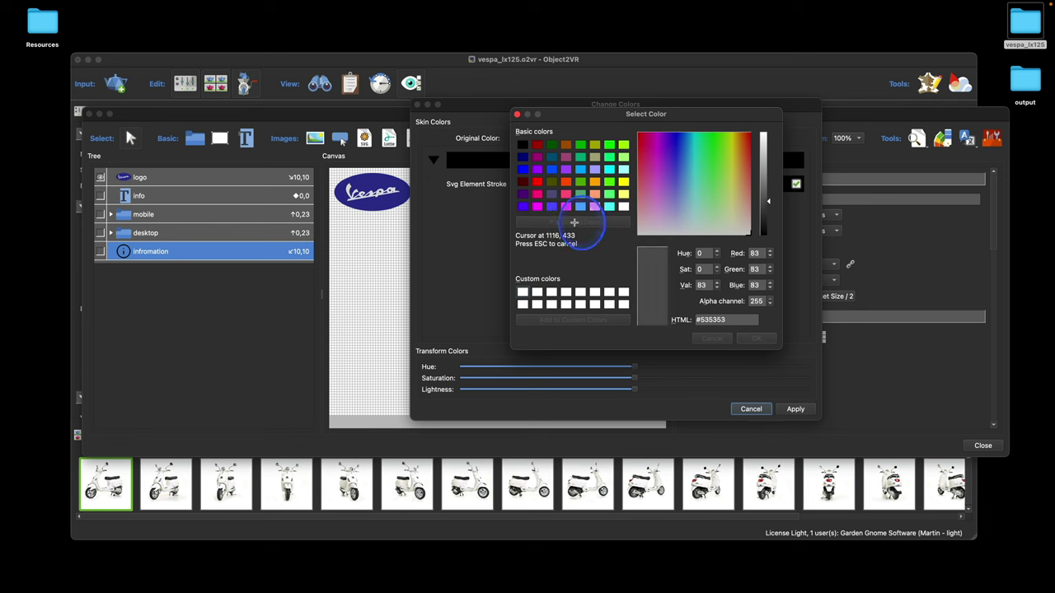
pyautogui.click(397, 196)
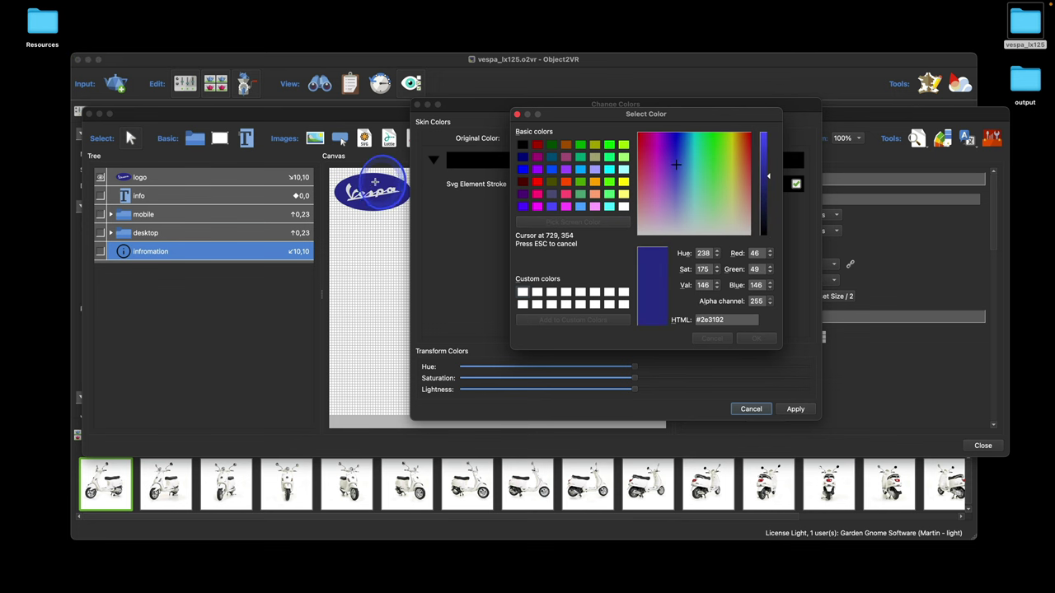
pyautogui.click(375, 183)
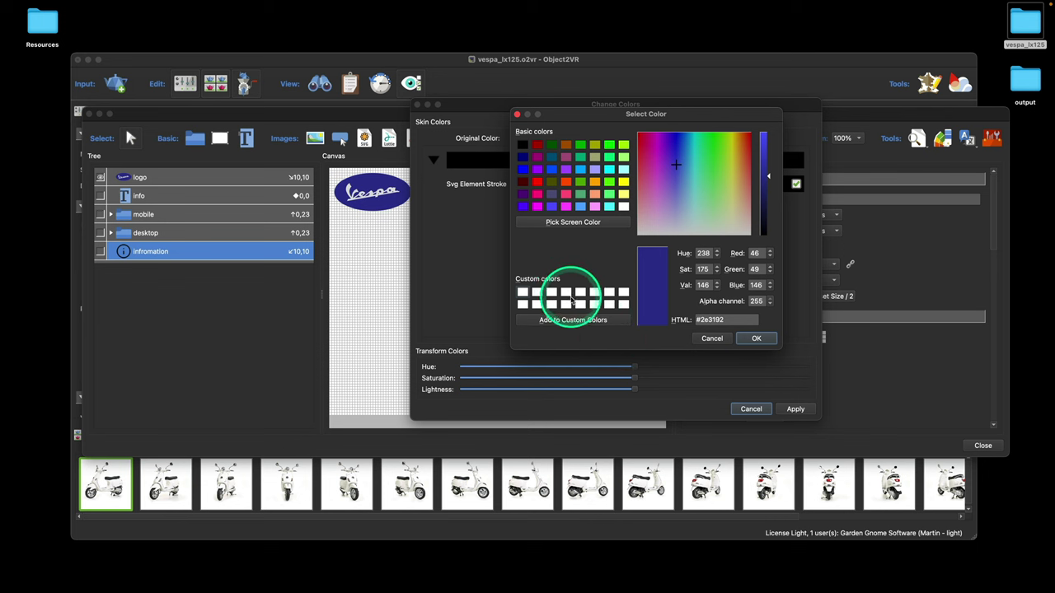
pyautogui.moveTo(652, 276); pyautogui.dragTo(523, 294)
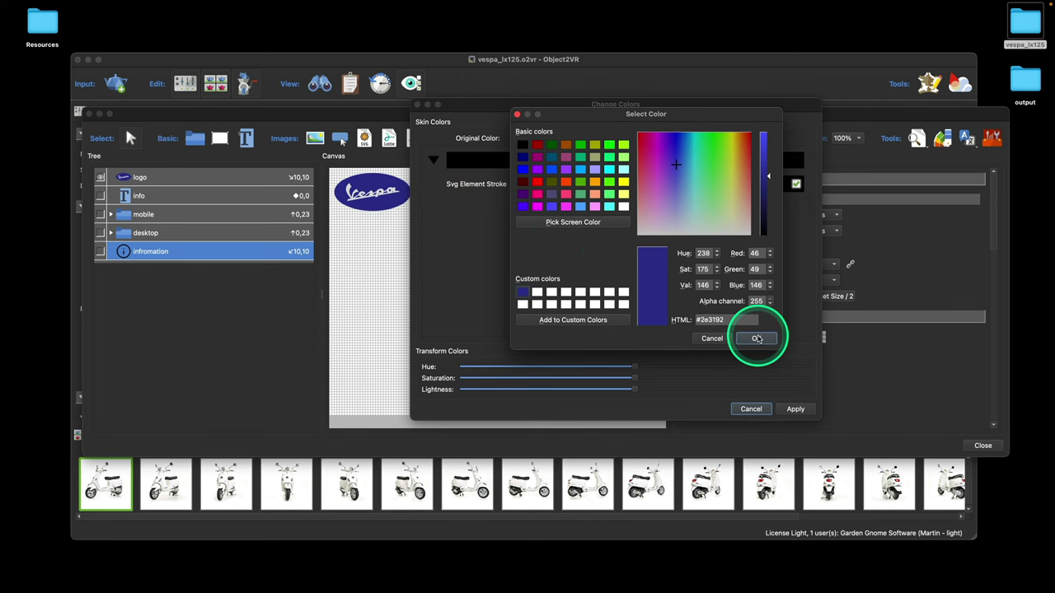
# - Confirm and apply the information icon's new stroke color, and show the icon on the canvas
pyautogui.click(757, 339)
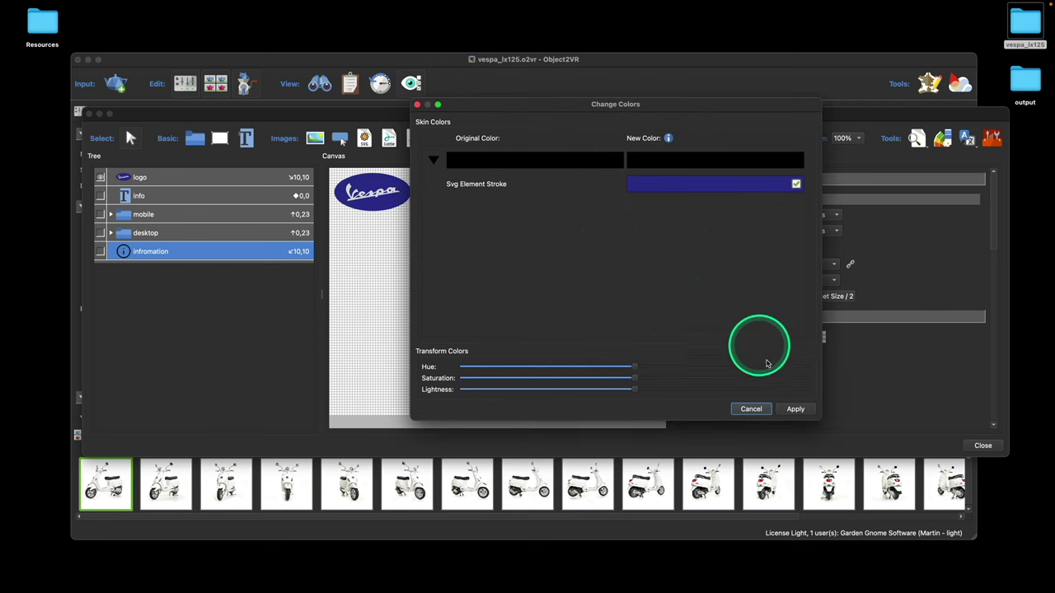
pyautogui.click(801, 411)
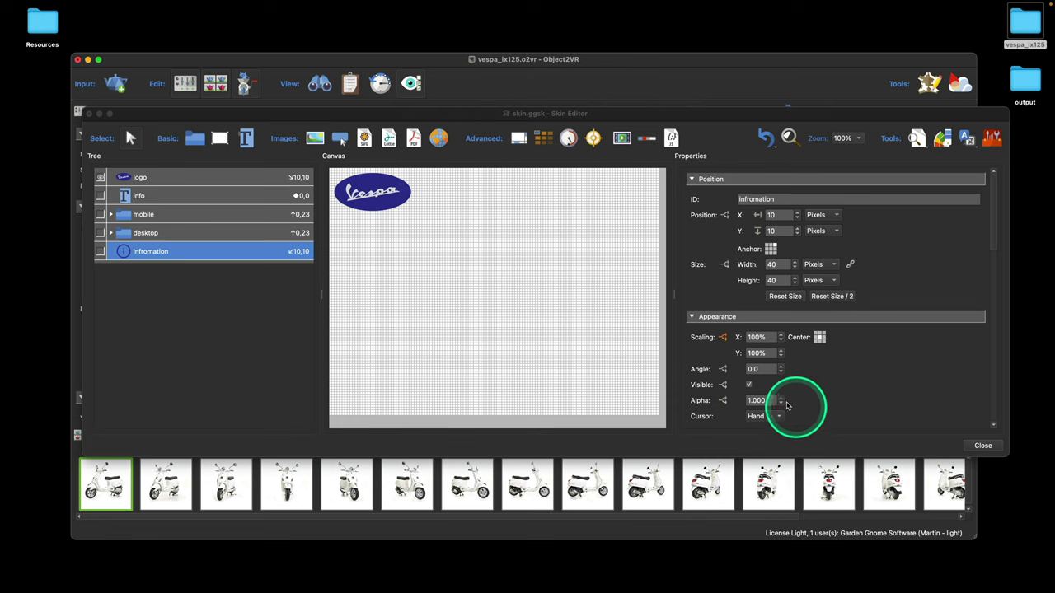
pyautogui.click(100, 252)
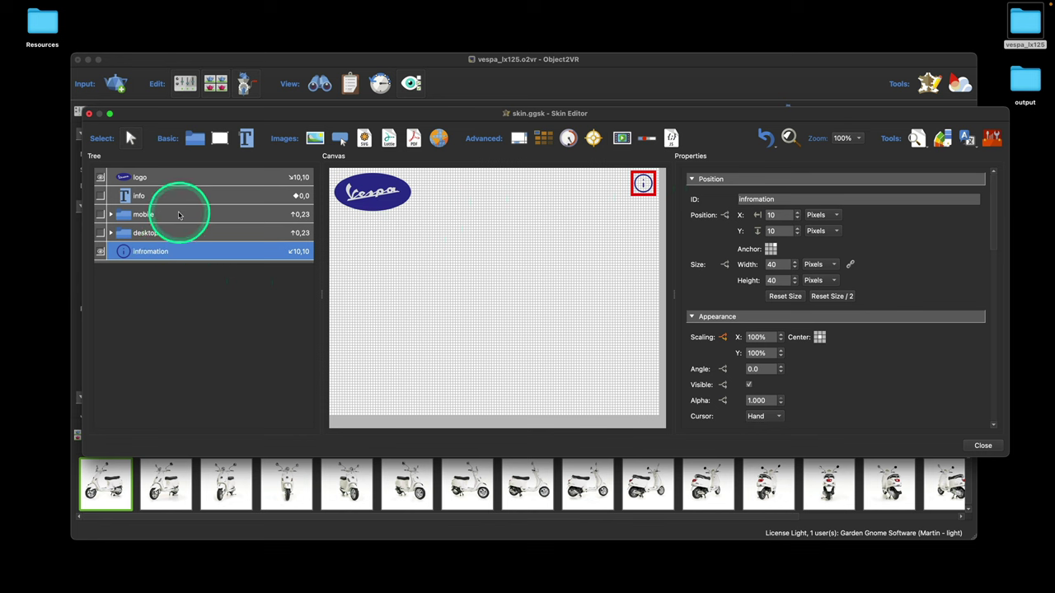
# - Expand the desktop and mobile containers and select left, right, zoom_in, zoom_out, rotate, drag and the info text box together
pyautogui.click(112, 234)
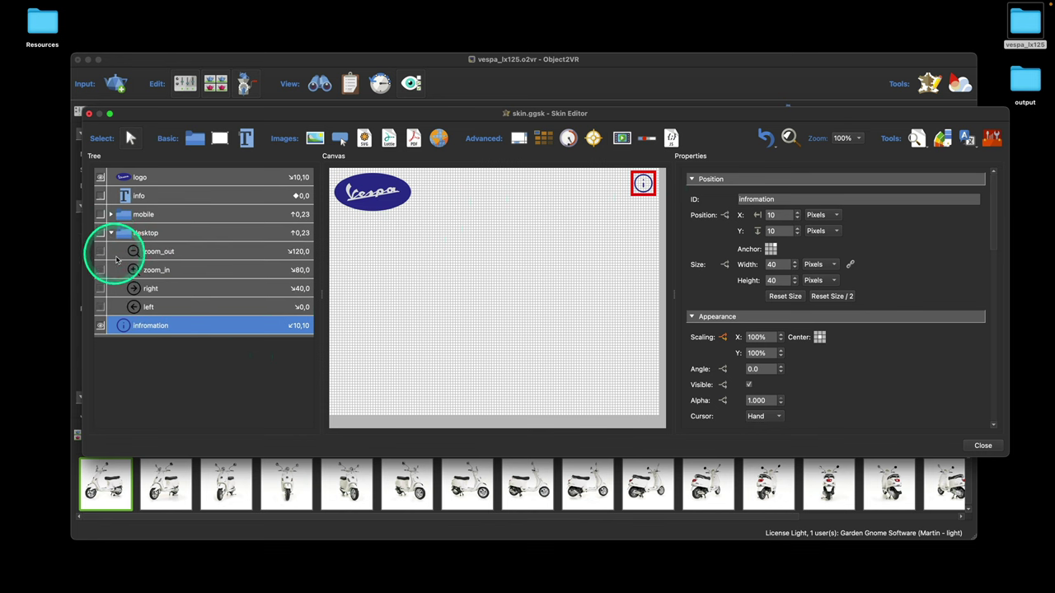
pyautogui.click(111, 215)
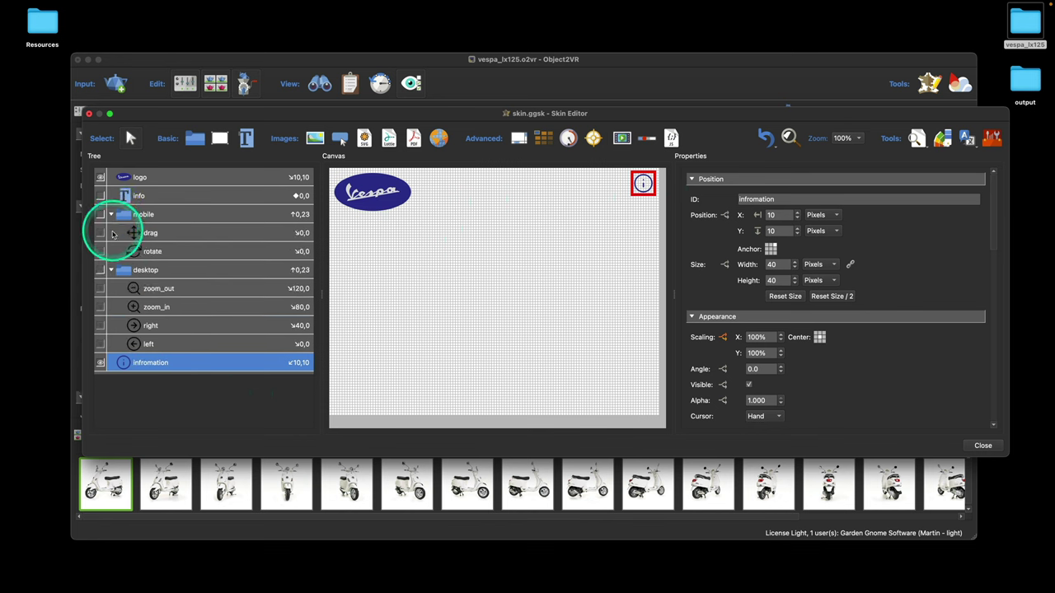
pyautogui.click(162, 344)
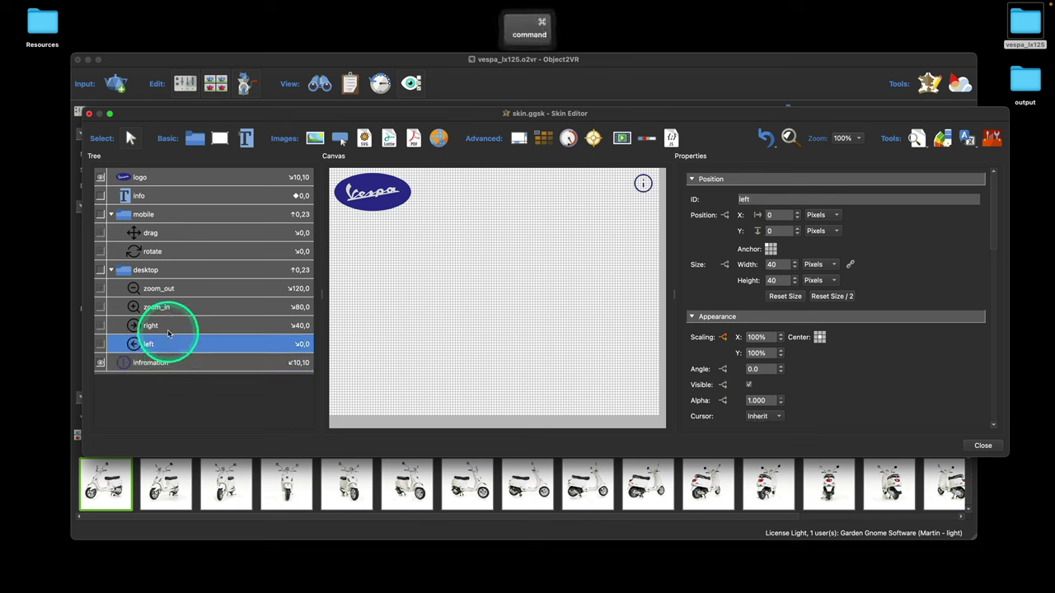
pyautogui.keyDown('super'); pyautogui.click(165, 326); pyautogui.keyUp('super')
pyautogui.keyDown('super'); pyautogui.click(165, 306); pyautogui.keyUp('super')
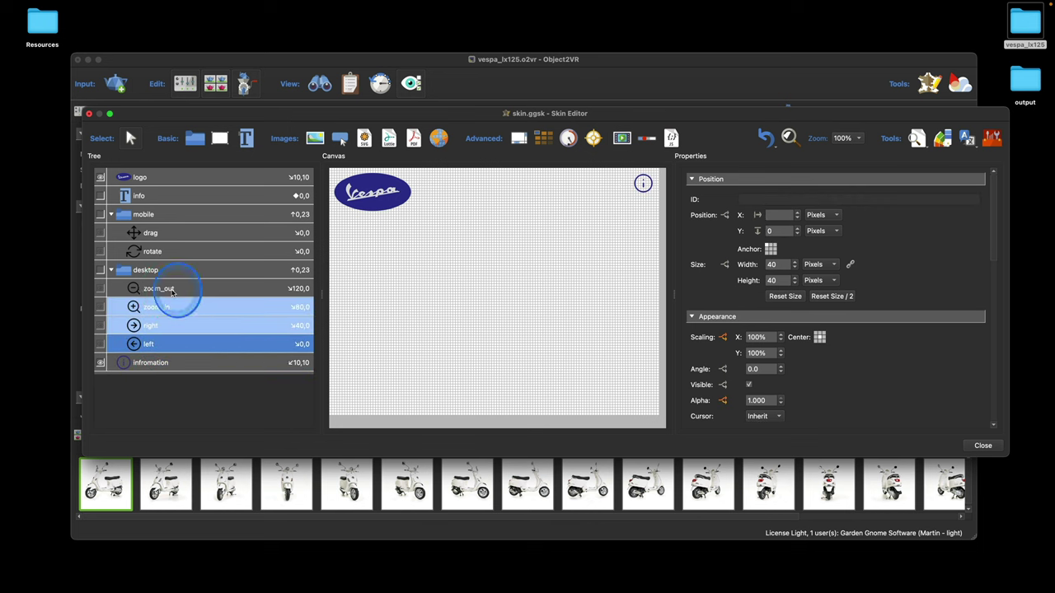
pyautogui.keyDown('super'); pyautogui.click(163, 288); pyautogui.keyUp('super')
pyautogui.keyDown('super'); pyautogui.click(169, 253); pyautogui.keyUp('super')
pyautogui.keyDown('super'); pyautogui.click(174, 235); pyautogui.keyUp('super')
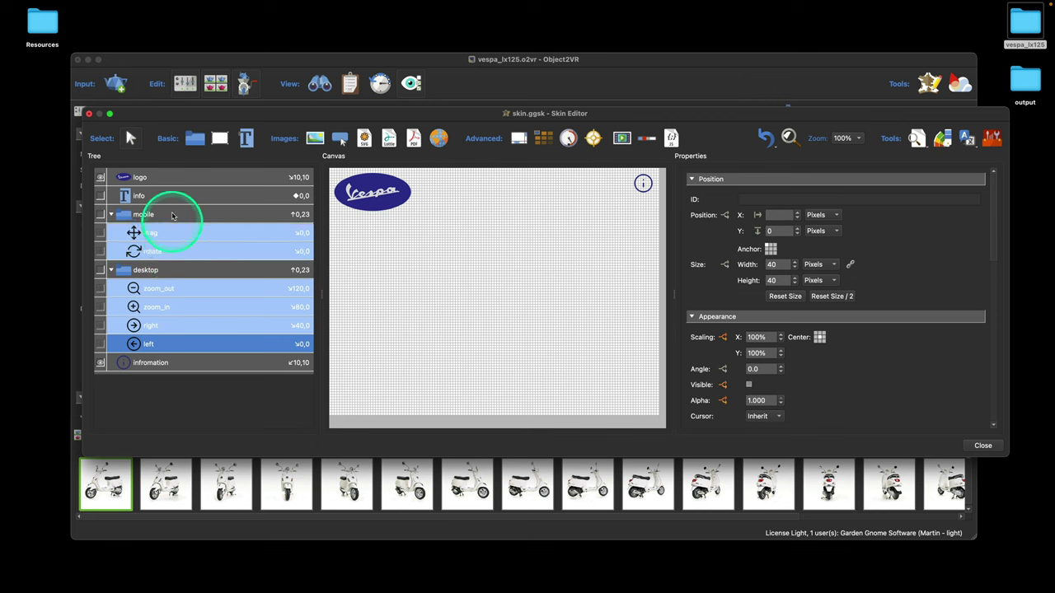
pyautogui.keyDown('super'); pyautogui.click(171, 199); pyautogui.keyUp('super')
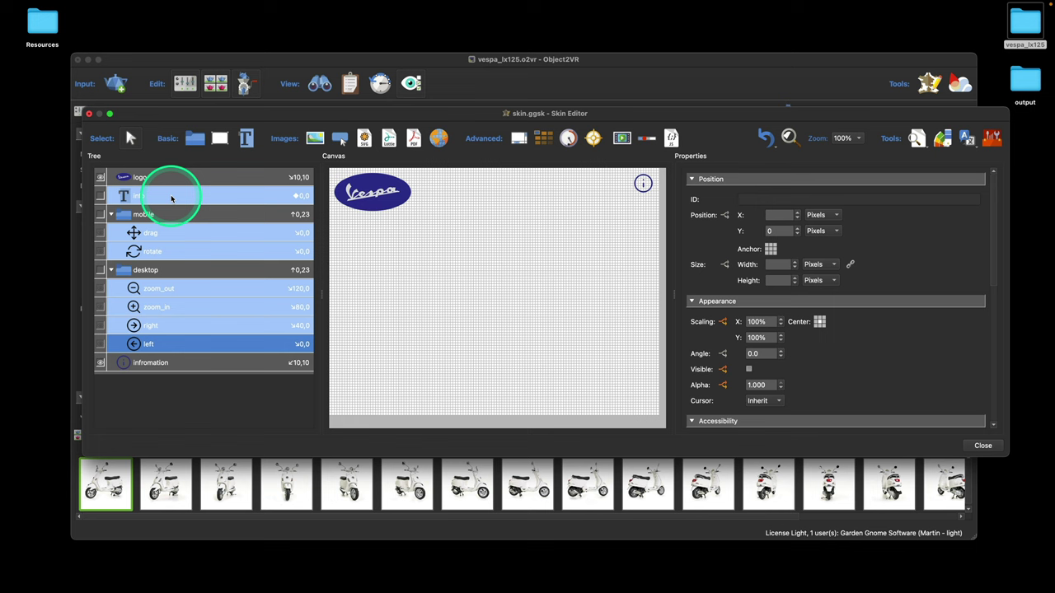
# - Open Change Colors for the selected elements and expand both the black and the white color entries
pyautogui.click(944, 142)
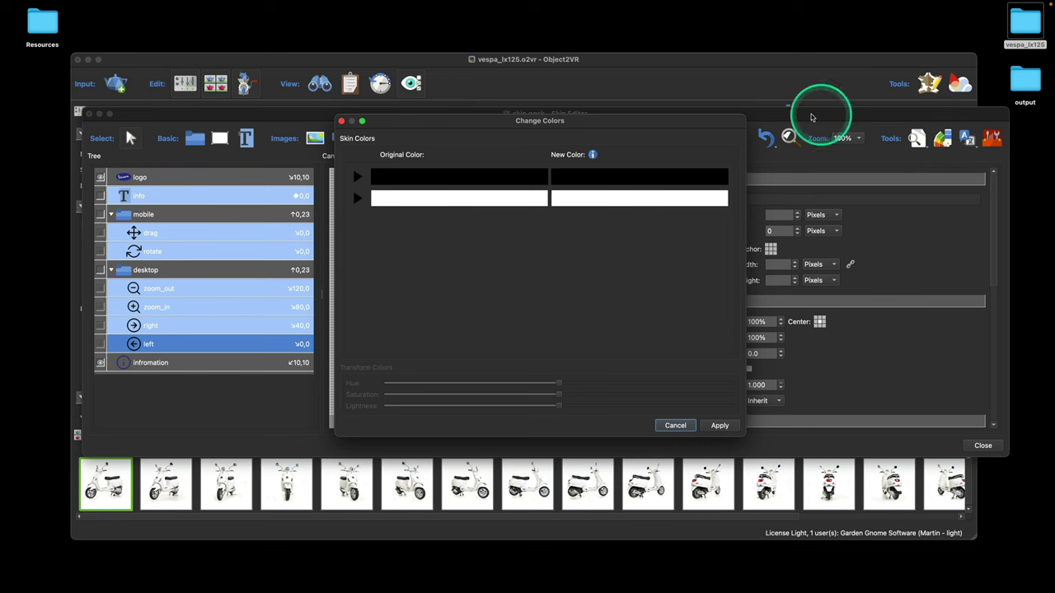
pyautogui.click(357, 179)
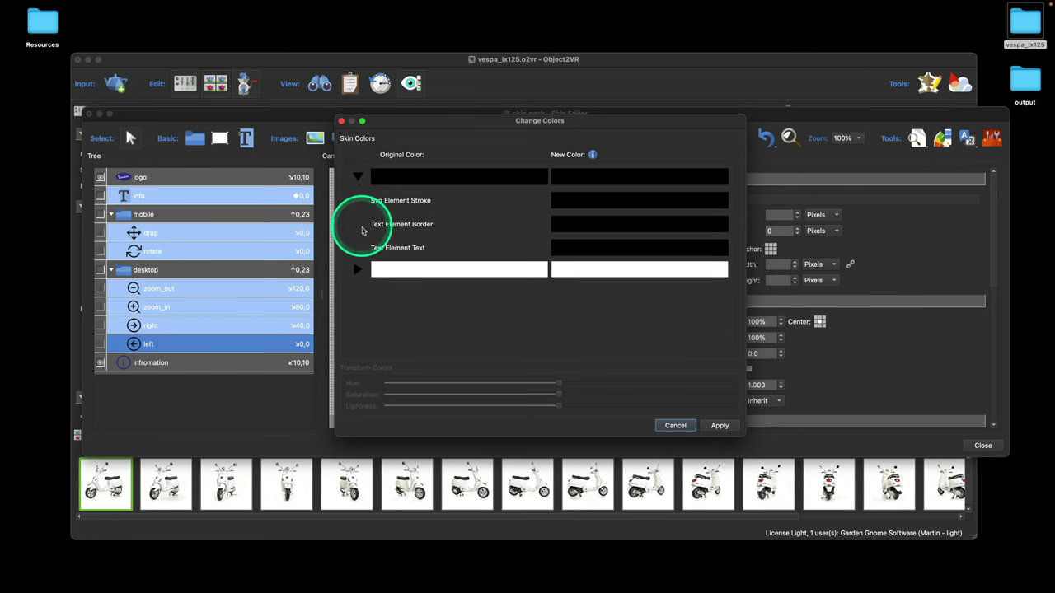
pyautogui.click(357, 269)
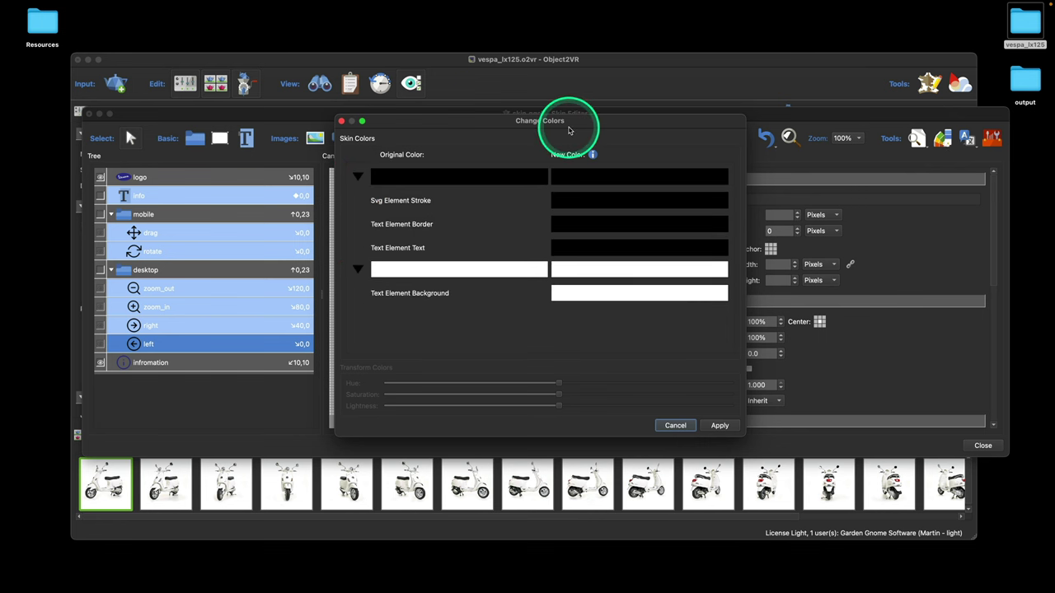
pyautogui.moveTo(592, 124); pyautogui.dragTo(734, 51)
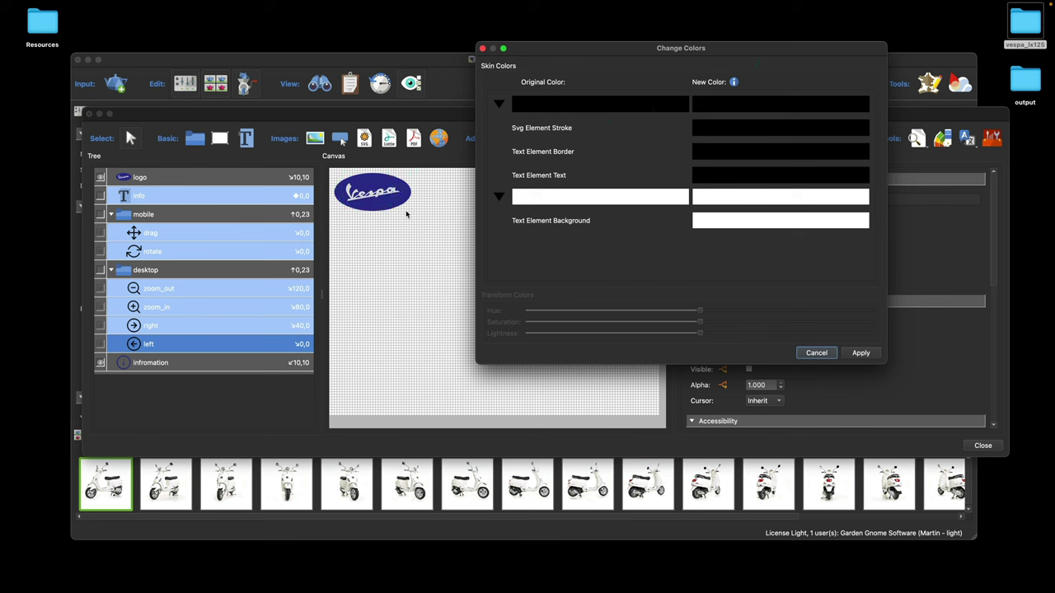
# - Set the Text Element Background to the stored custom blue and the Text Element Text to white
pyautogui.doubleClick(772, 223)
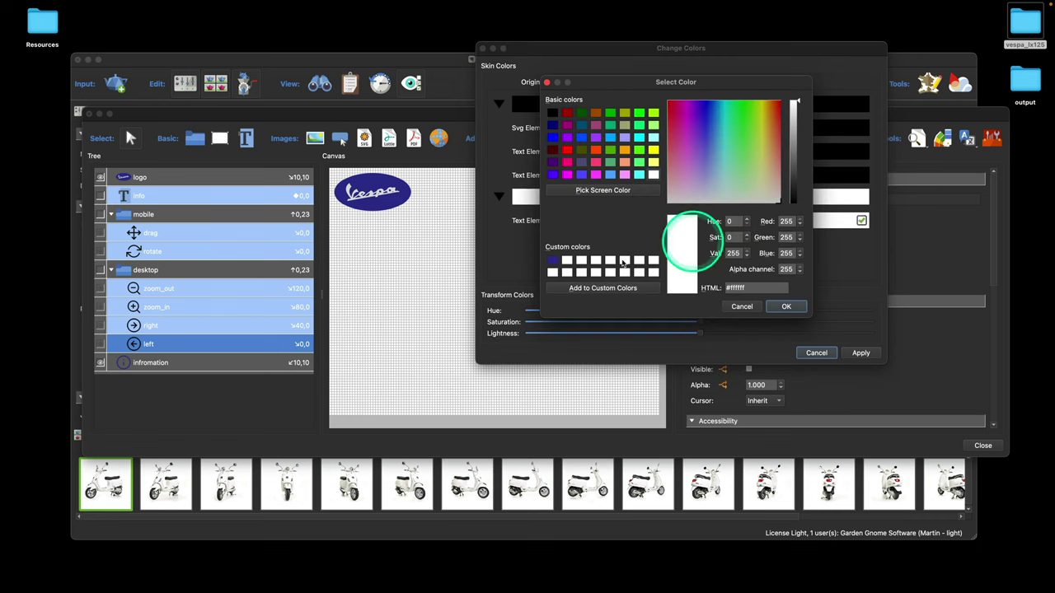
pyautogui.click(553, 261)
pyautogui.click(781, 307)
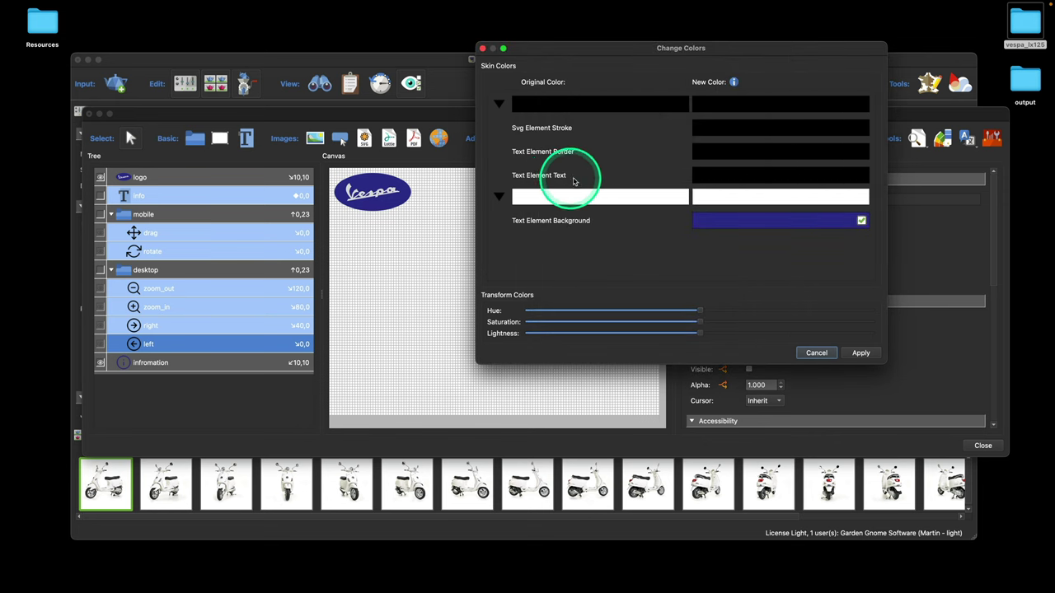
pyautogui.click(753, 178)
pyautogui.click(754, 178)
pyautogui.click(653, 174)
pyautogui.click(787, 306)
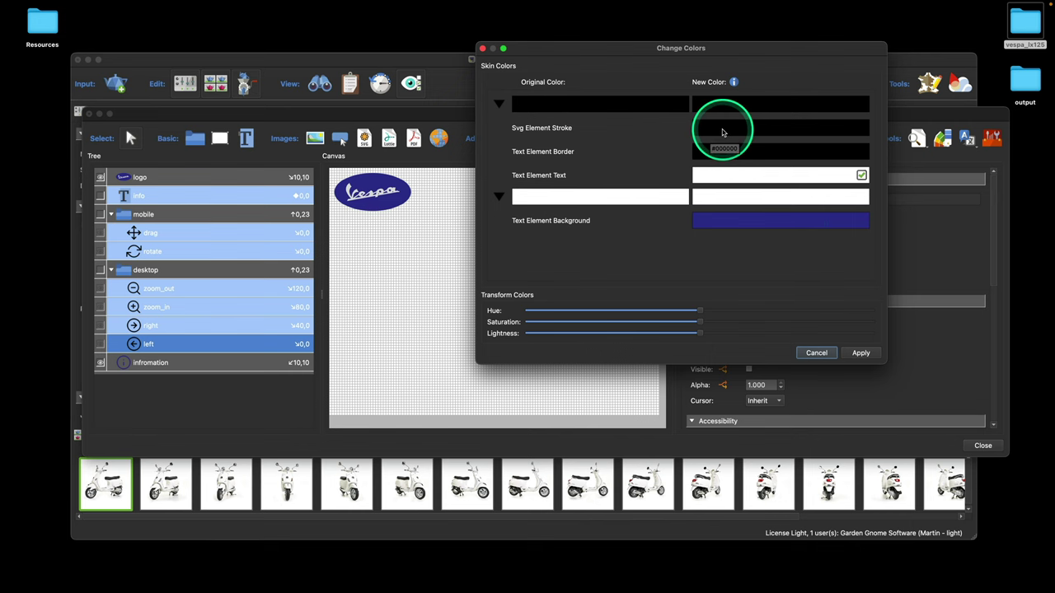
# - Set the Svg Element Stroke to the stored blue #2e3192 and apply the color changes to the selection
pyautogui.click(723, 132)
pyautogui.click(553, 261)
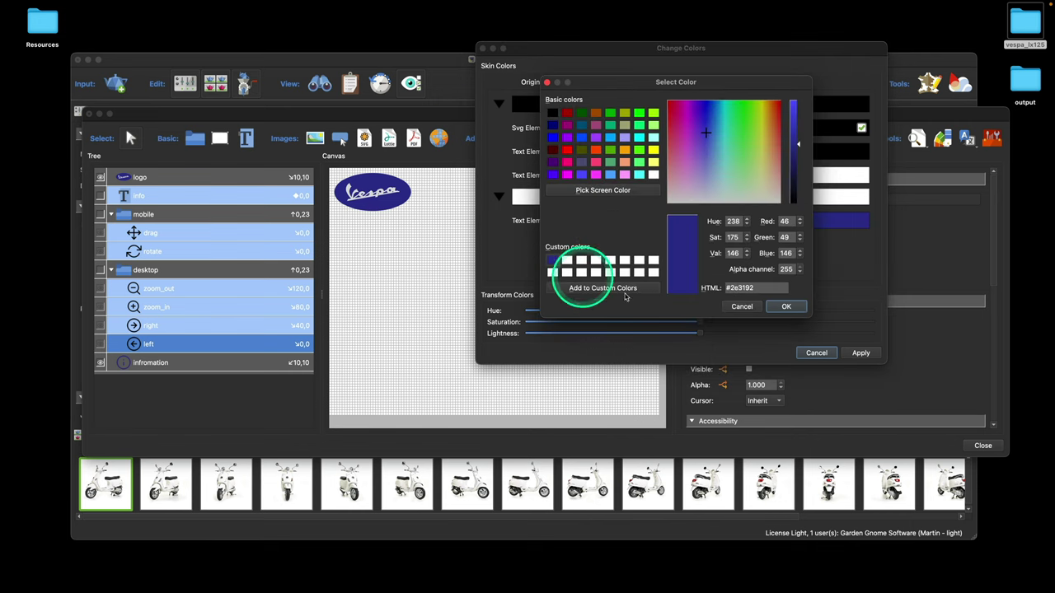
pyautogui.click(786, 307)
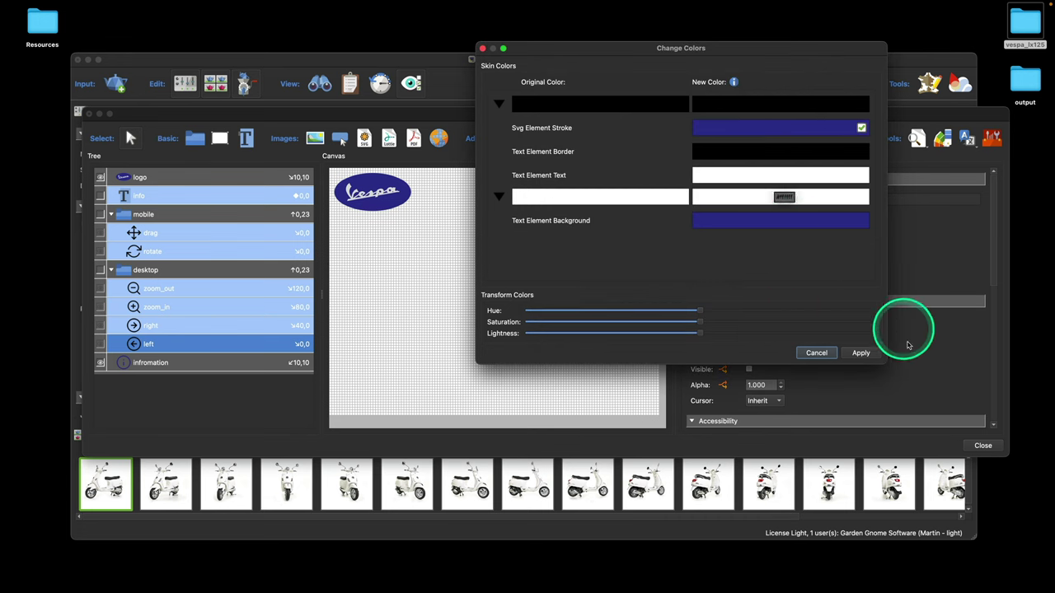
pyautogui.click(861, 353)
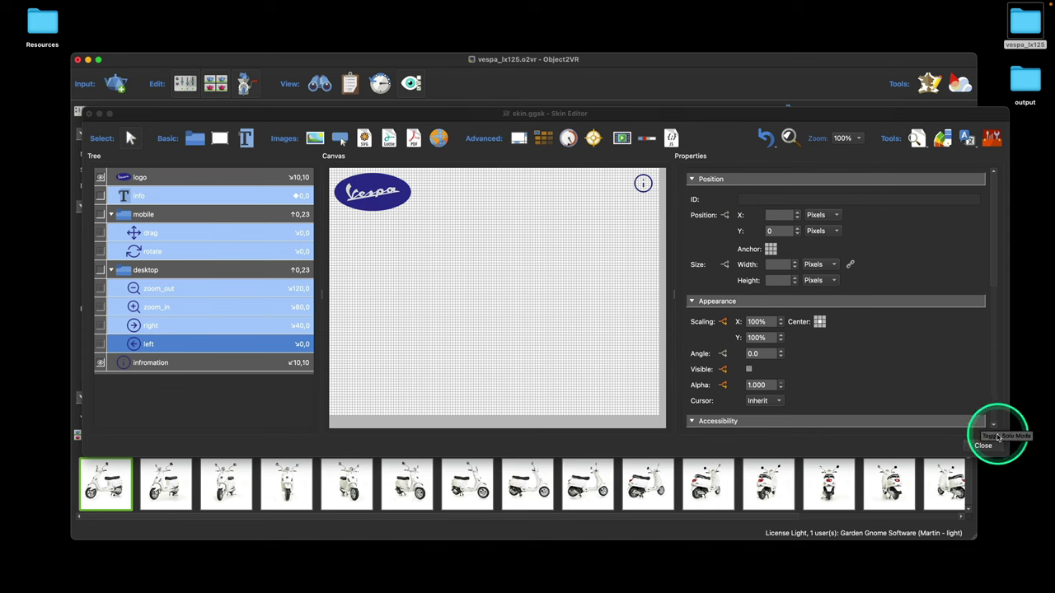
# - Close the Skin Editor saving the color changes, and regenerate the web output over the existing file
pyautogui.click(983, 445)
pyautogui.click(554, 194)
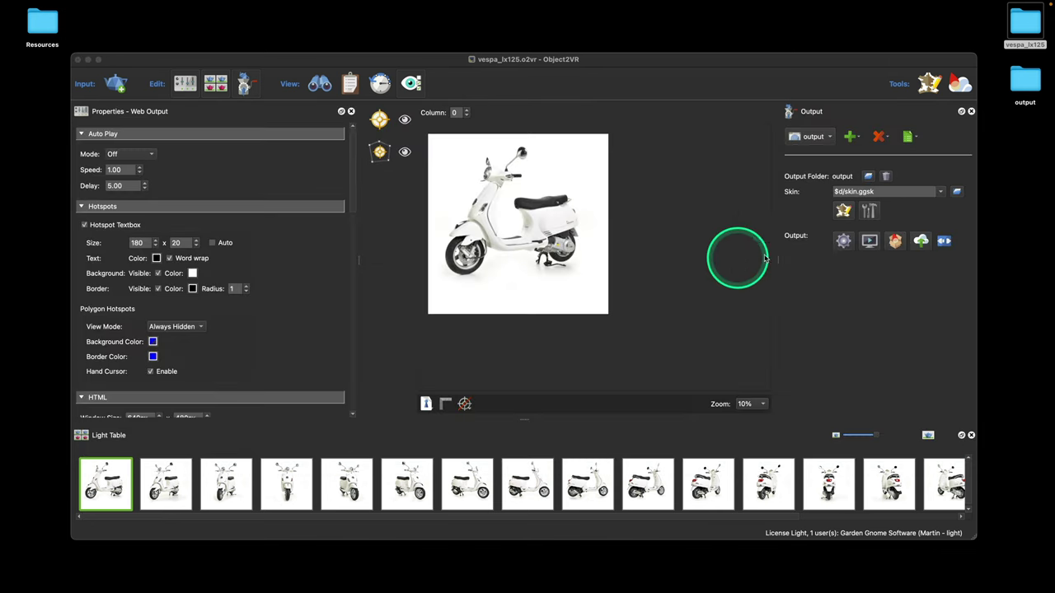
pyautogui.click(842, 240)
pyautogui.click(563, 213)
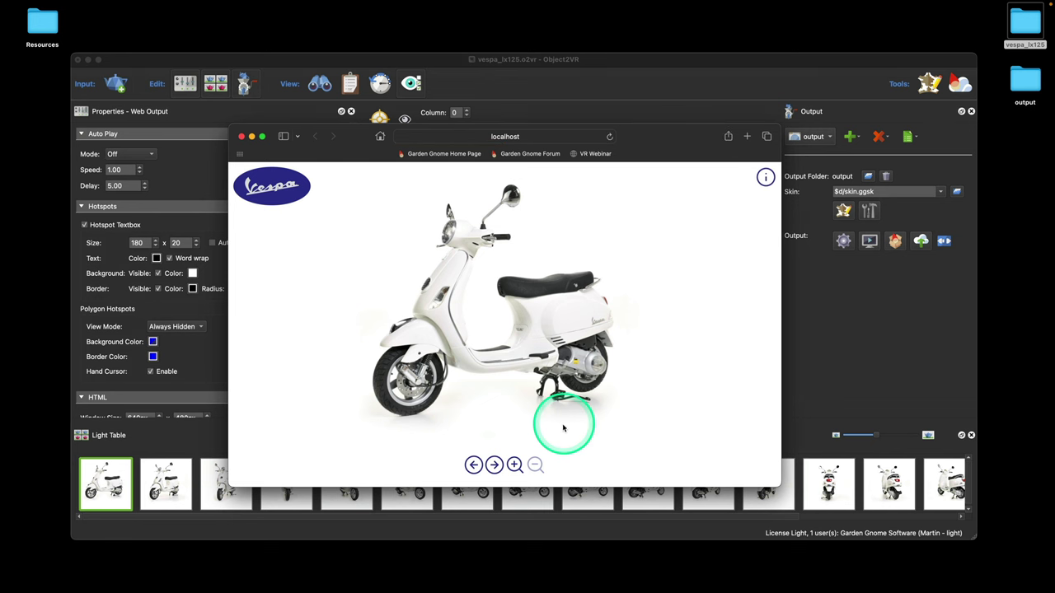
# - Check the recolored information box and controls in the browser, enlarge and reposition the window, then close it
pyautogui.click(764, 177)
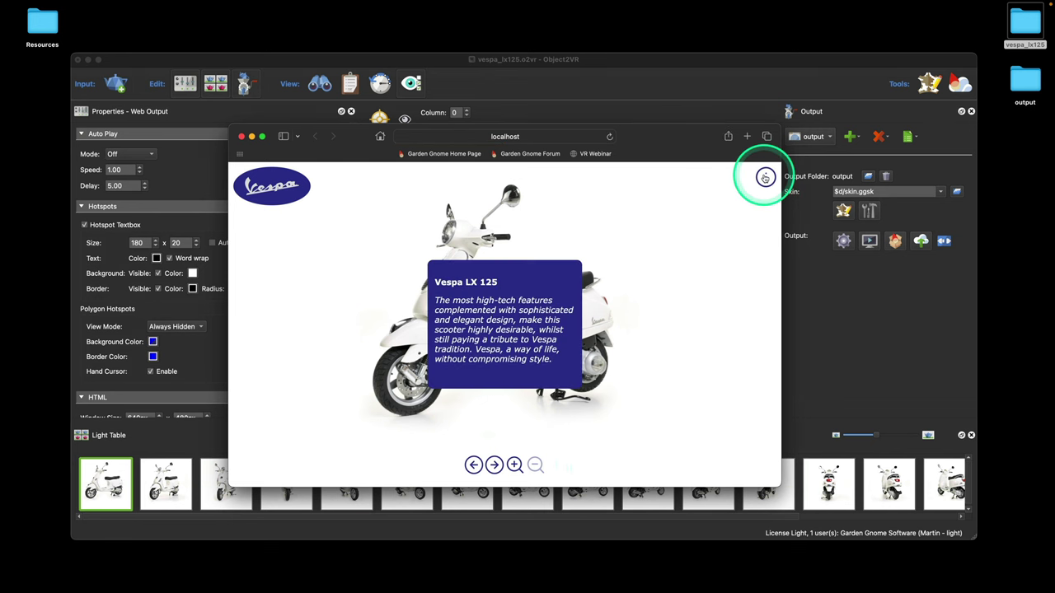
pyautogui.moveTo(777, 485); pyautogui.dragTo(827, 466)
pyautogui.moveTo(672, 144); pyautogui.dragTo(676, 114)
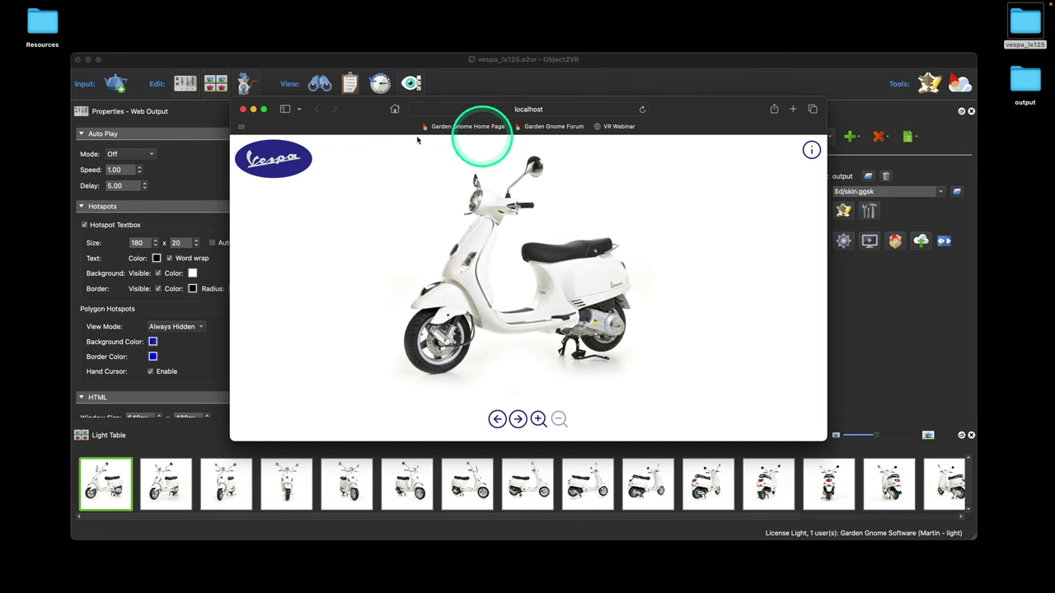
pyautogui.click(242, 109)
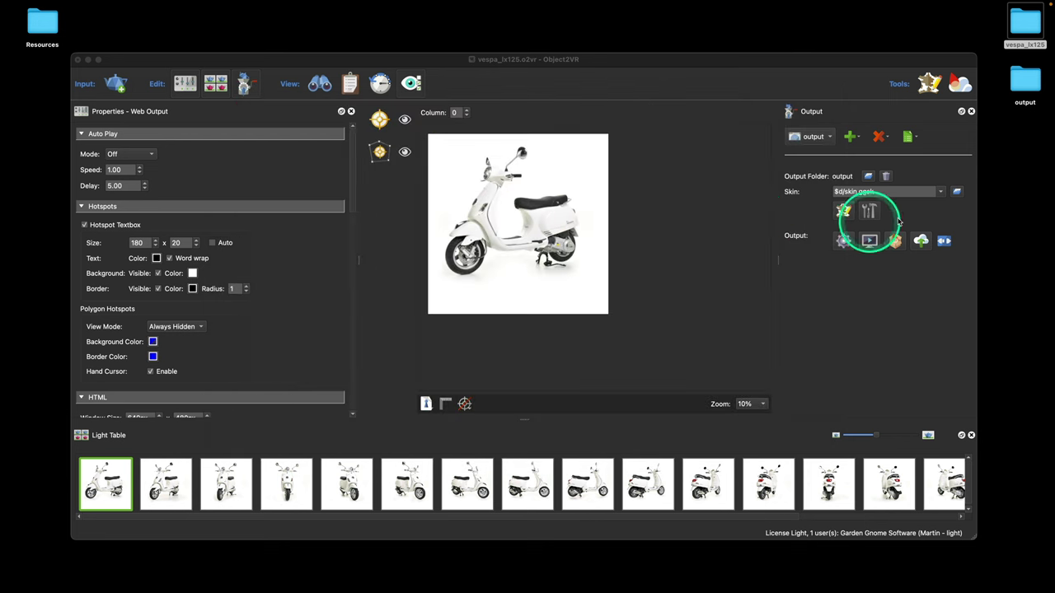
# - Choose neto.ggsk as the output skin, open it in the Skin Editor and look over its element tree
pyautogui.click(942, 192)
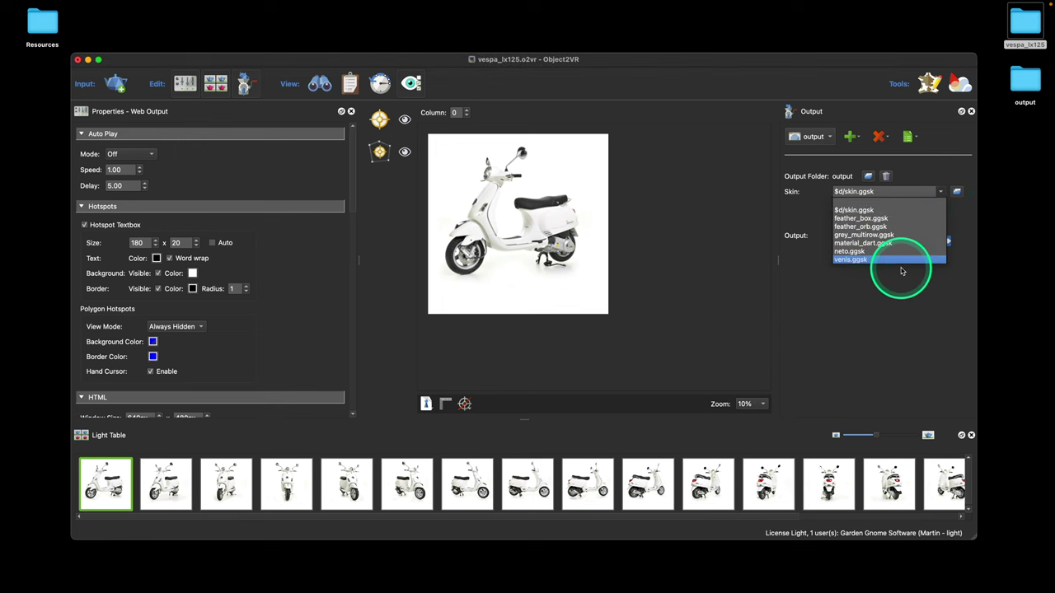
pyautogui.click(850, 254)
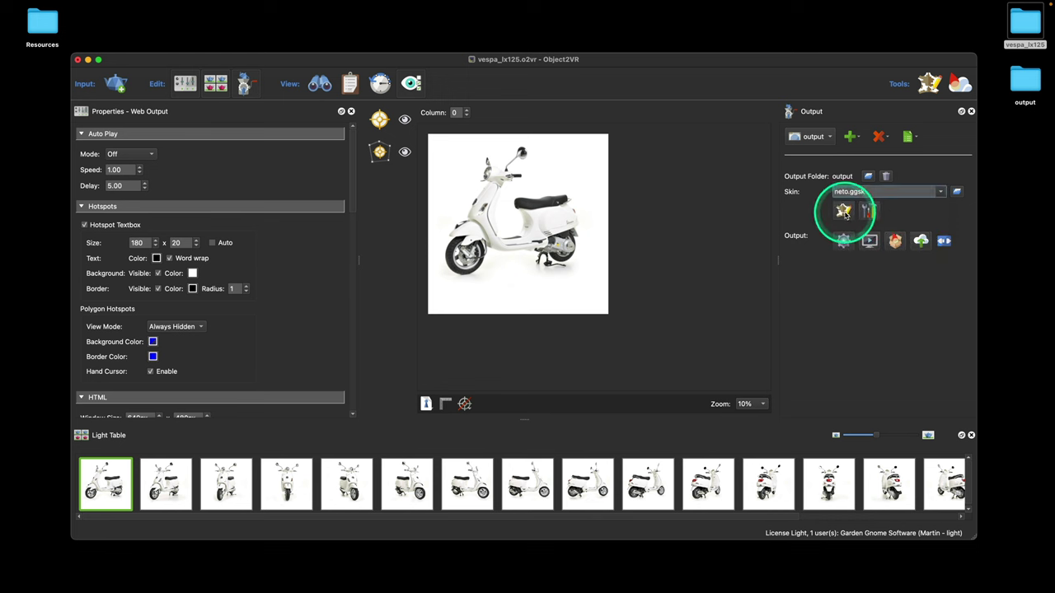
pyautogui.click(842, 212)
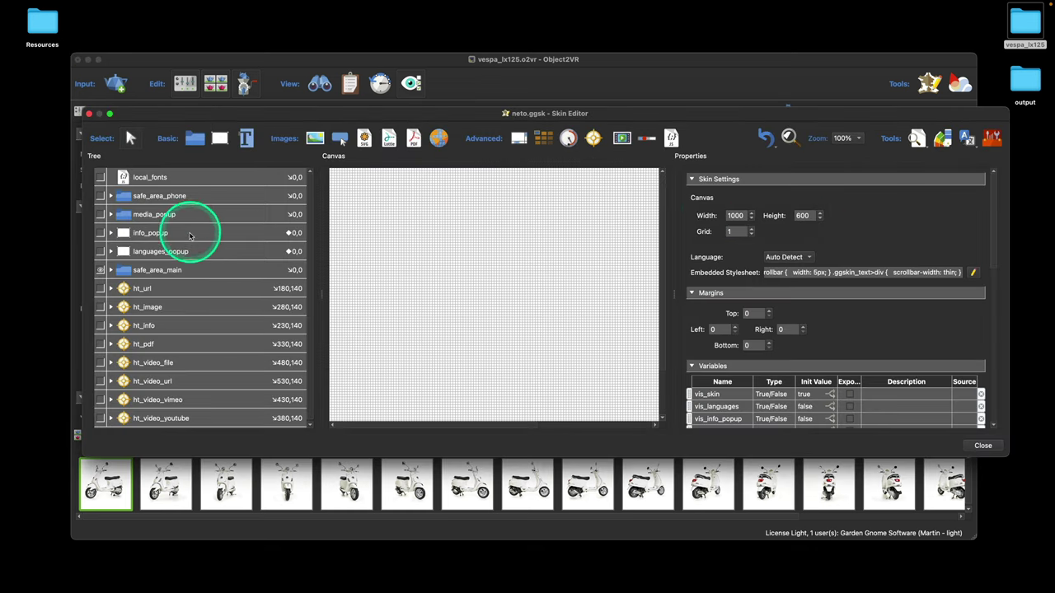
pyautogui.scroll(1, 204, 258)
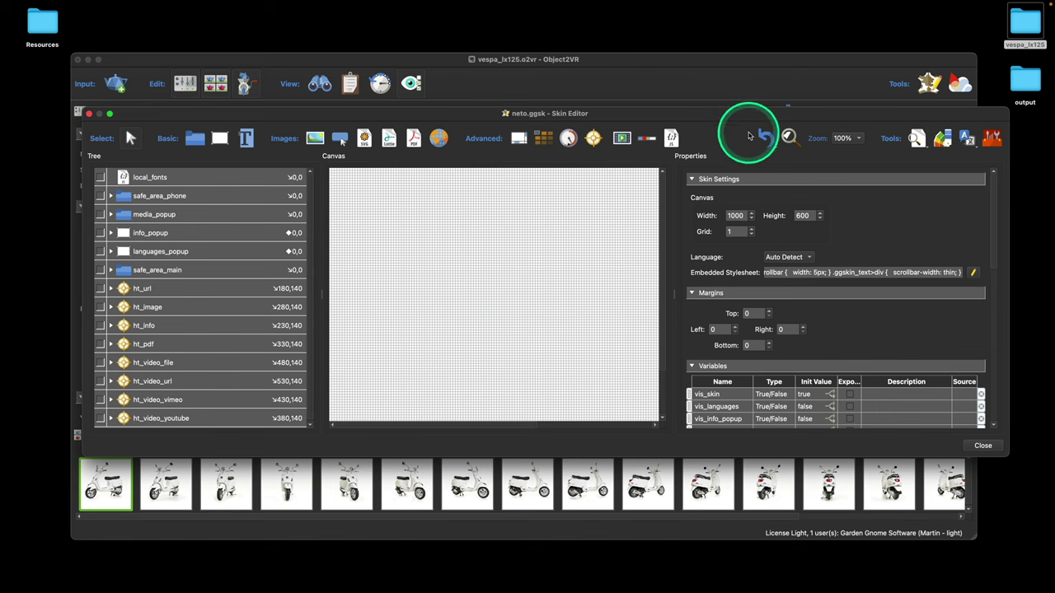
# - Add Vespa-logo.png from the vespa_lx125 folder to the skin canvas and place it at about X 103, Y 55 pixels
pyautogui.doubleClick(1026, 24)
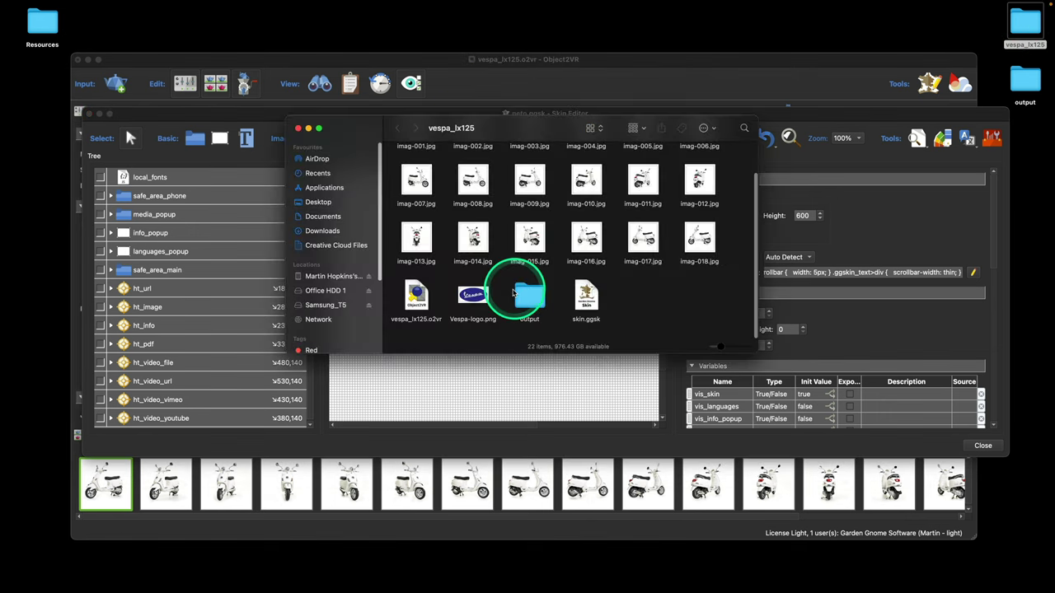
pyautogui.moveTo(483, 296); pyautogui.dragTo(442, 370)
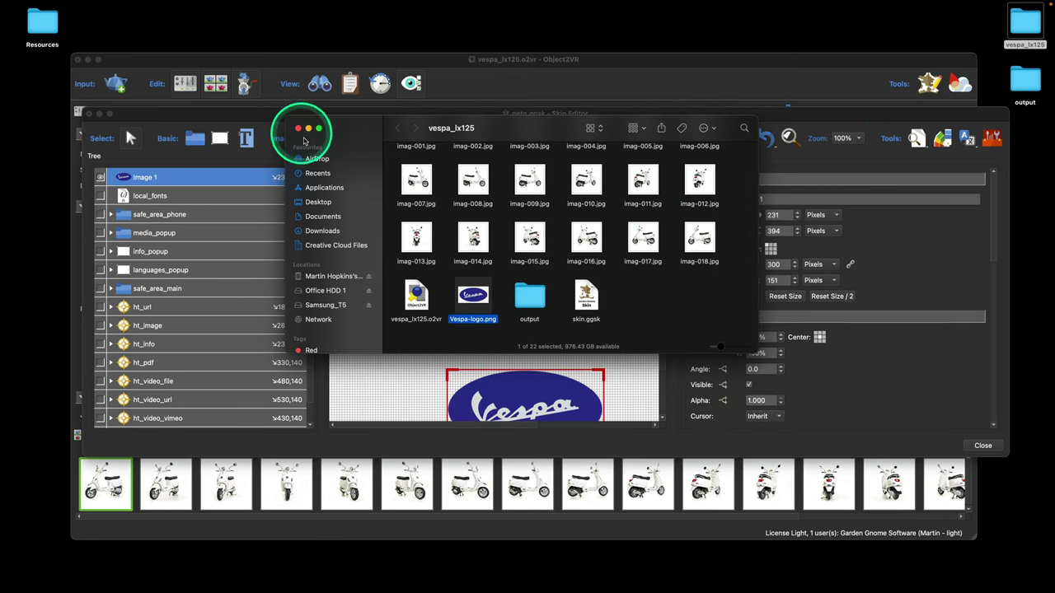
pyautogui.click(298, 128)
pyautogui.moveTo(556, 399); pyautogui.dragTo(489, 224)
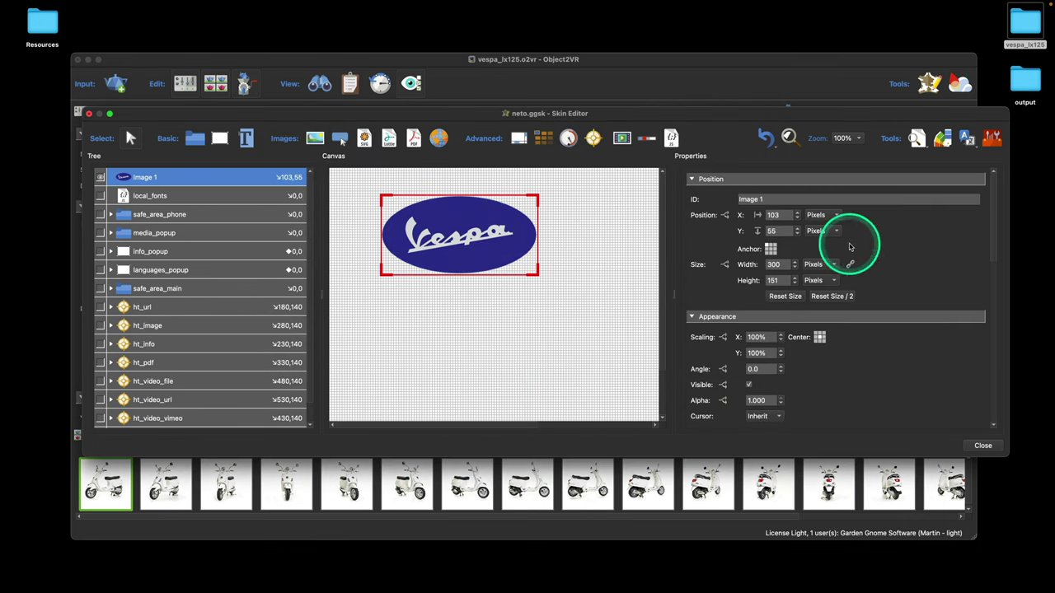
# - Set the Vespa logo image's width to 150 pixels and its position to X 10, Y 10
pyautogui.doubleClick(773, 265)
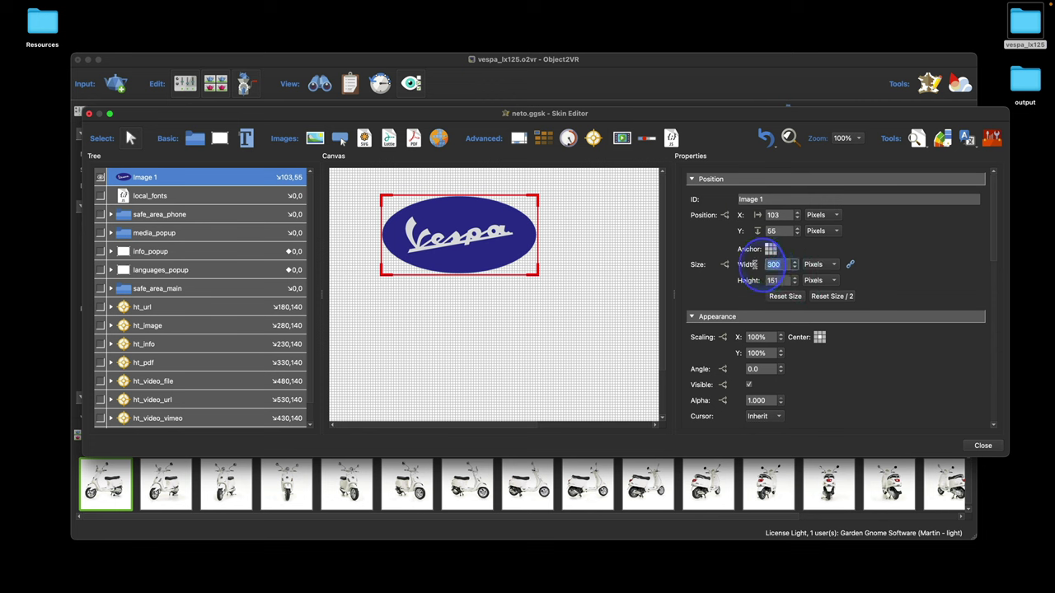
pyautogui.write('150')
pyautogui.press('Return')
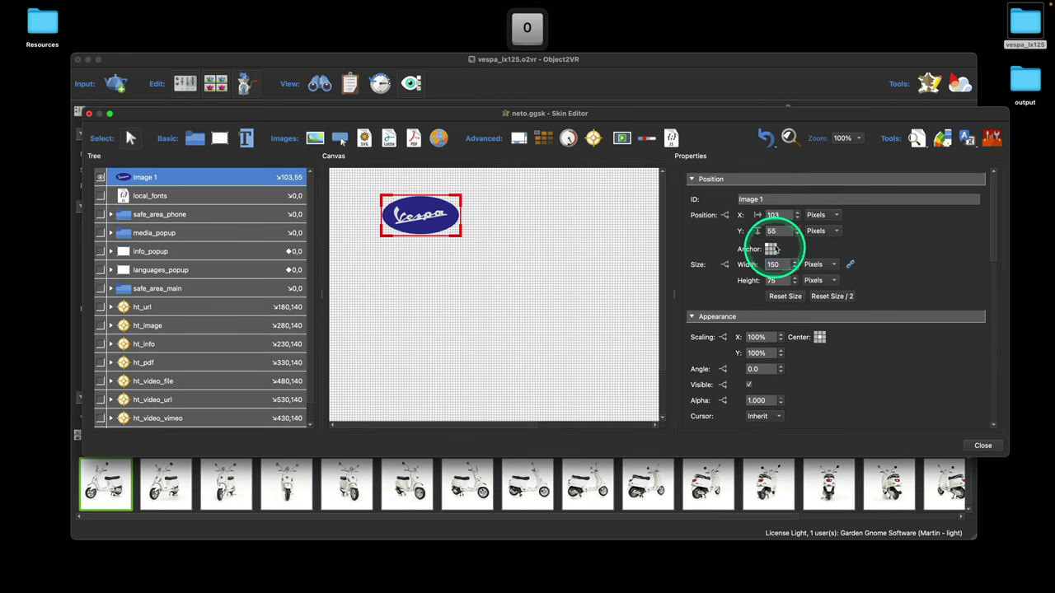
pyautogui.click(711, 221)
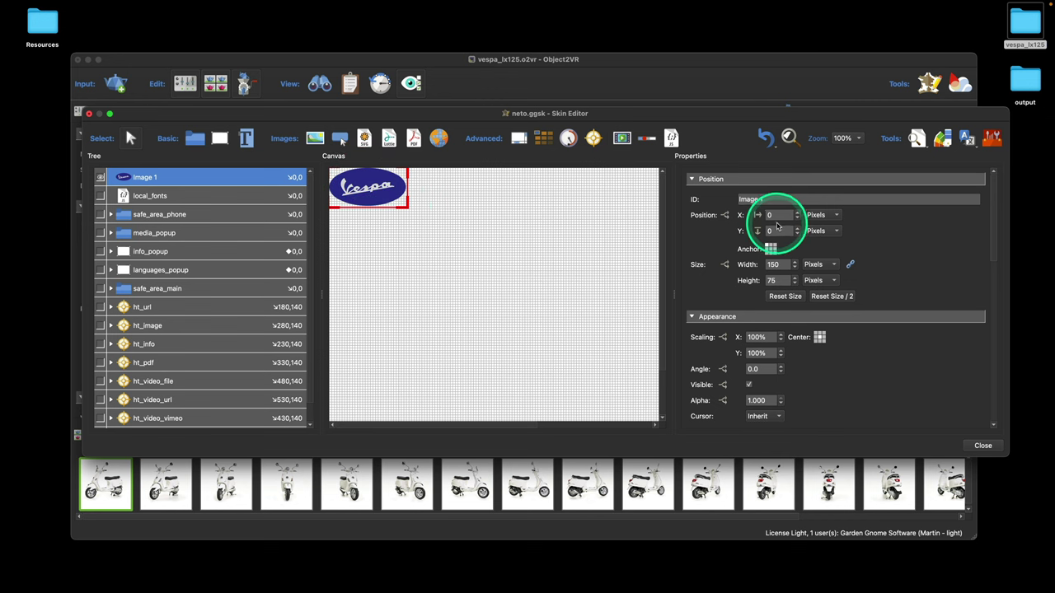
pyautogui.click(766, 215)
pyautogui.write('10')
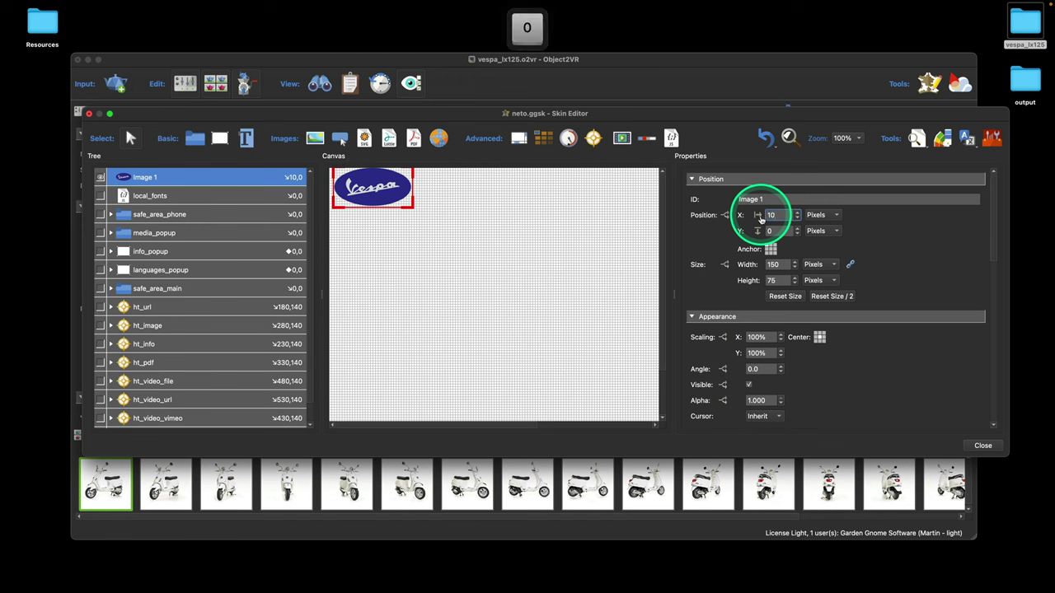
pyautogui.click(764, 231)
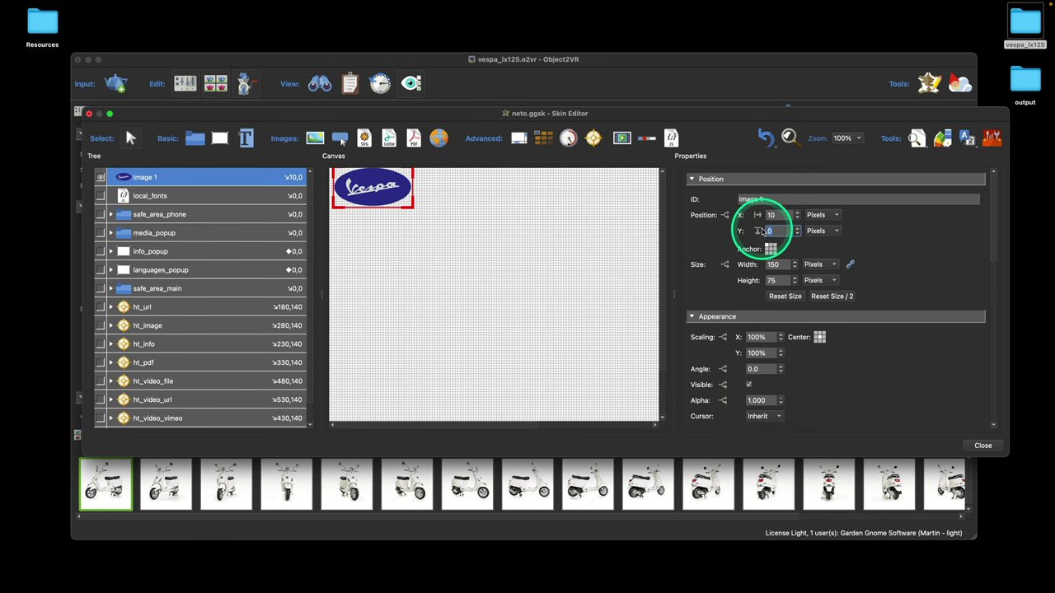
pyautogui.write('10')
# - Rename the Vespa image element in the skin tree as logo
pyautogui.click(145, 183)
pyautogui.click(145, 183)
pyautogui.write('logo')
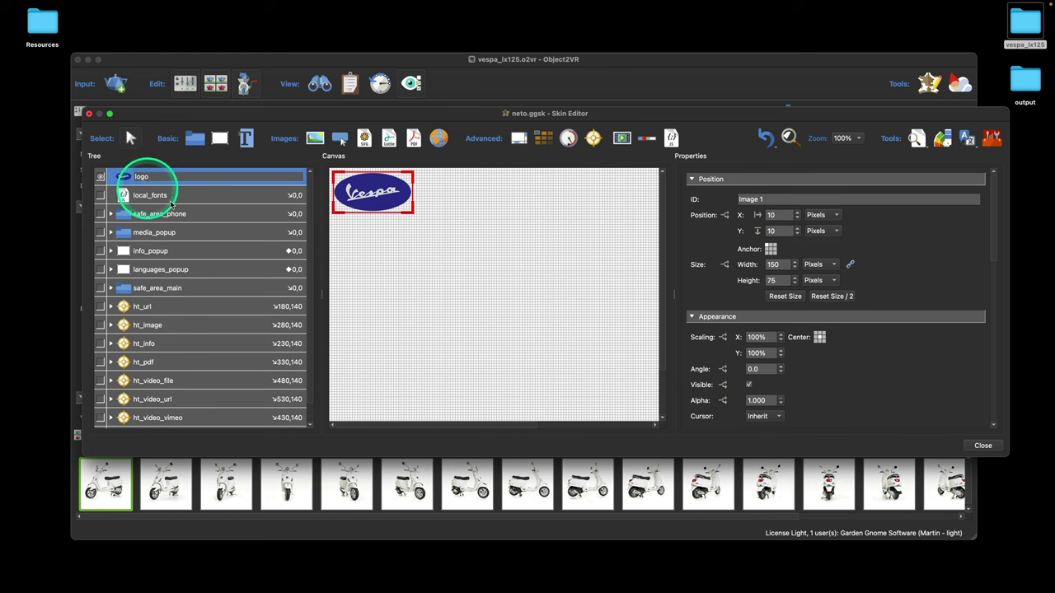
pyautogui.click(380, 204)
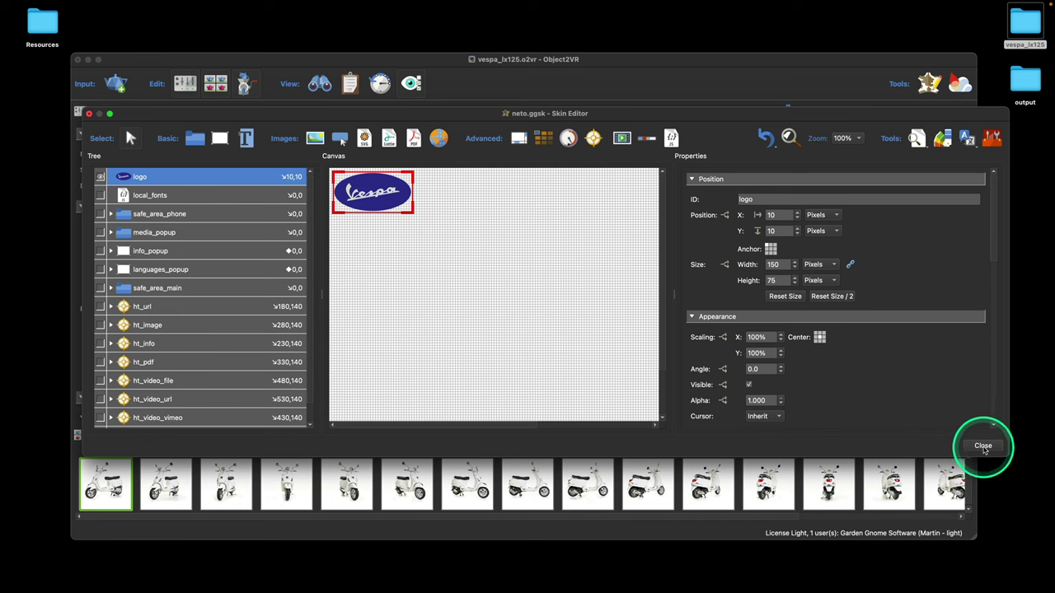
# - Close the Skin Editor and save the modified skin to the Desktop as neto_webinar.ggsk
pyautogui.click(983, 447)
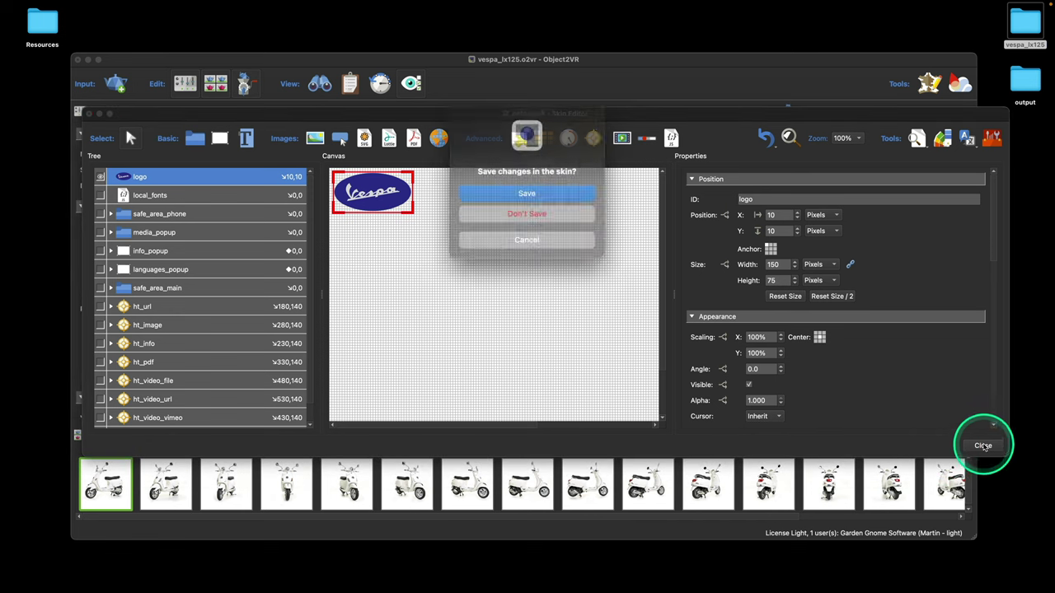
pyautogui.click(554, 192)
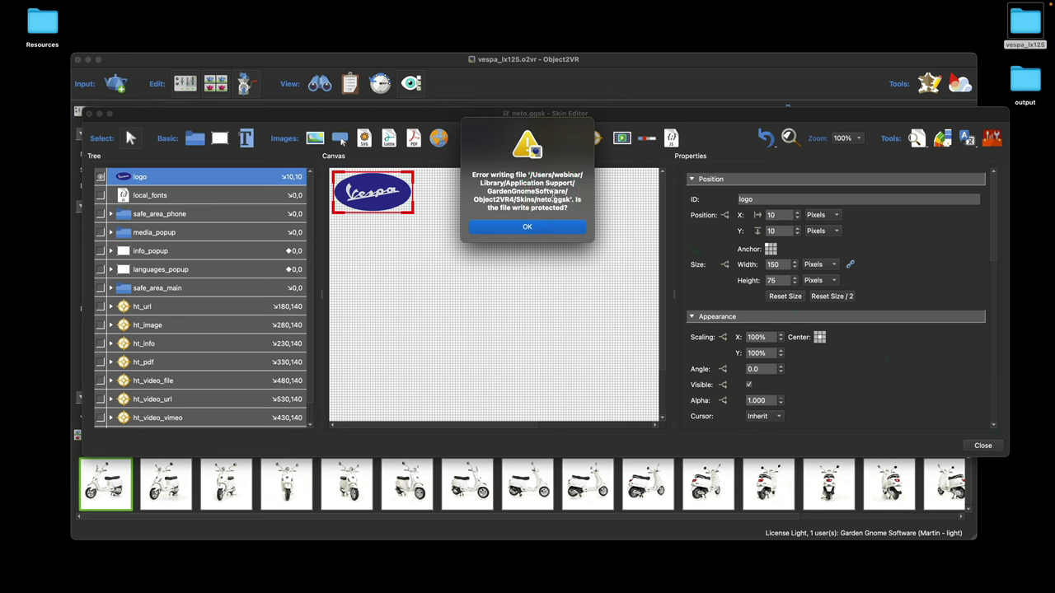
pyautogui.click(527, 233)
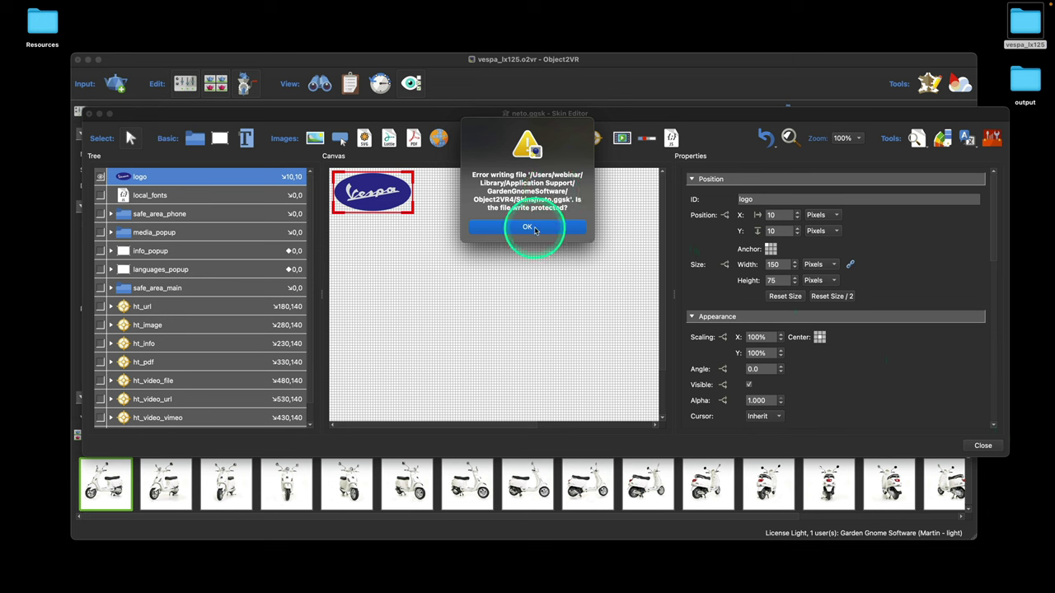
pyautogui.click(535, 228)
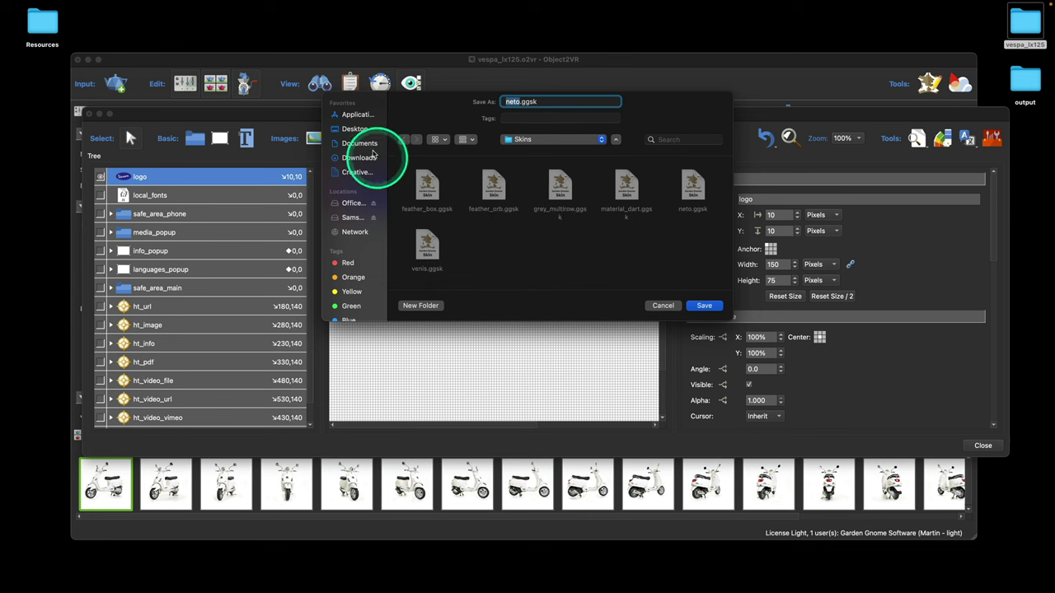
pyautogui.click(354, 128)
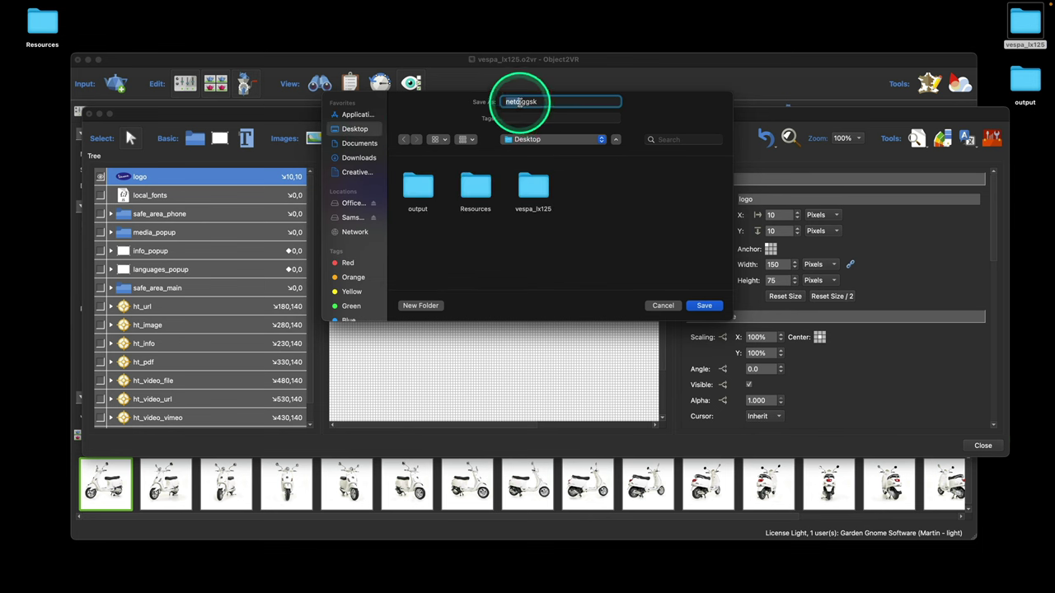
pyautogui.write('_webinar')
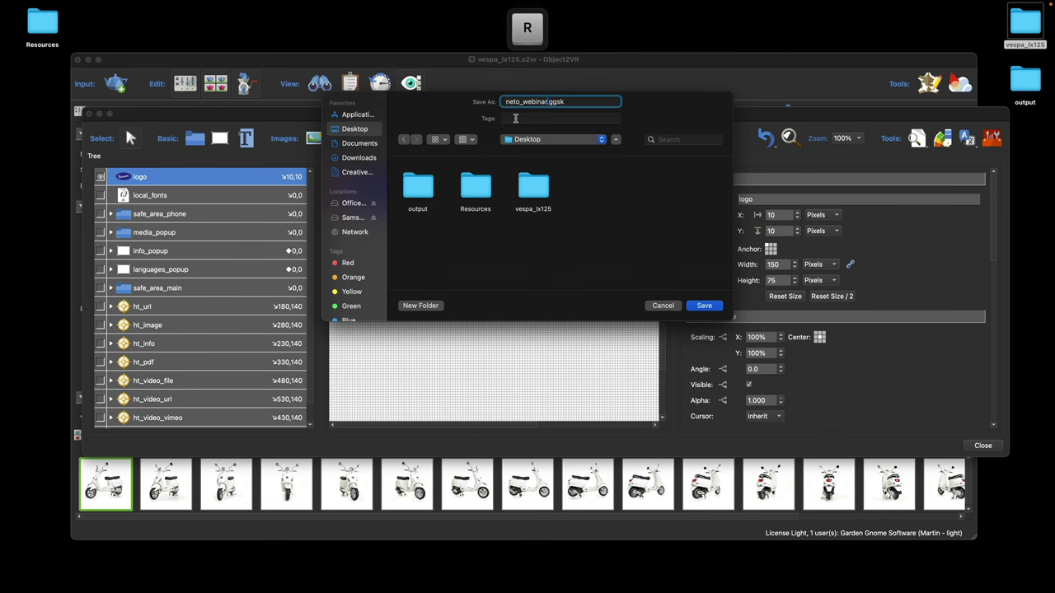
pyautogui.click(703, 306)
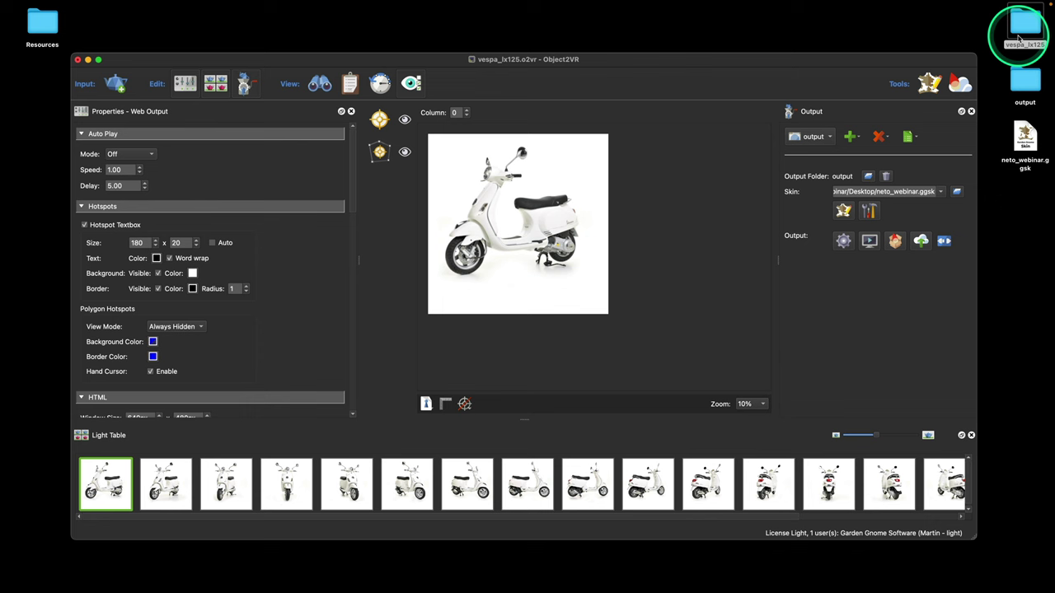
# - Regenerate the web output with the neto_webinar skin, inspect the logo and rotate the scooter in the browser, then close it
pyautogui.click(848, 250)
pyautogui.click(567, 216)
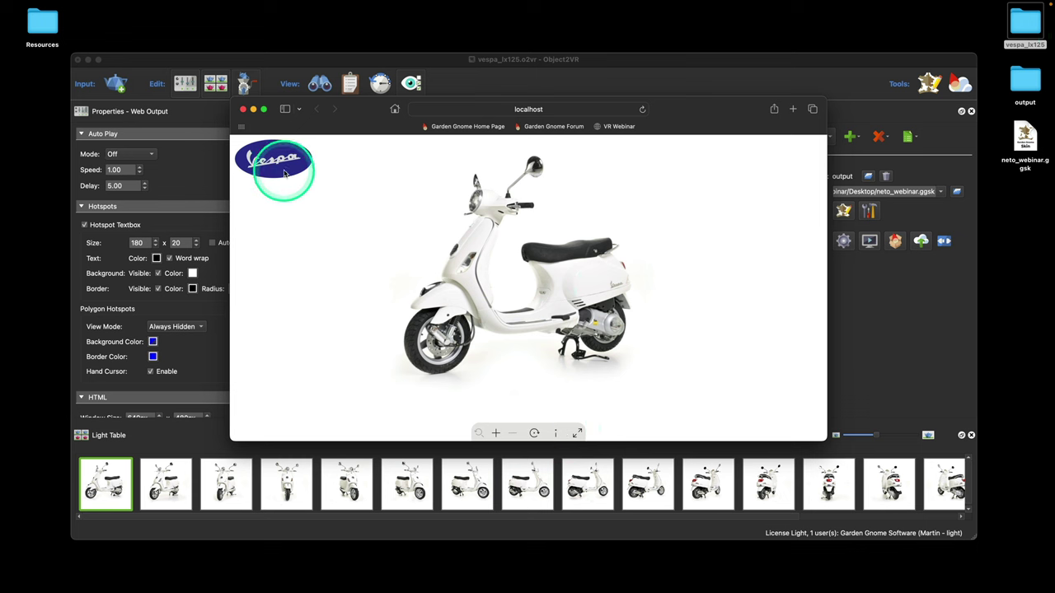
pyautogui.moveTo(536, 284)
pyautogui.mouseDown()
pyautogui.moveTo(536, 294)
pyautogui.moveTo(546, 287)
pyautogui.moveTo(527, 280)
pyautogui.mouseUp()
pyautogui.click(242, 109)
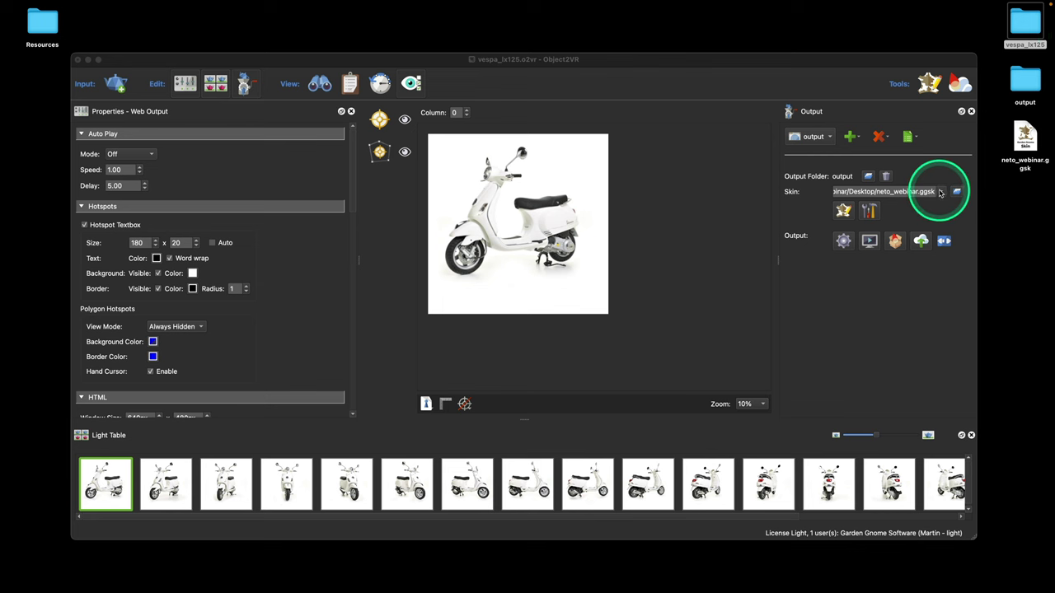
# - Set the output skin back to $d/skin.ggsk and move neto_webinar.ggsk from the Desktop to the bin
pyautogui.click(935, 195)
pyautogui.click(907, 210)
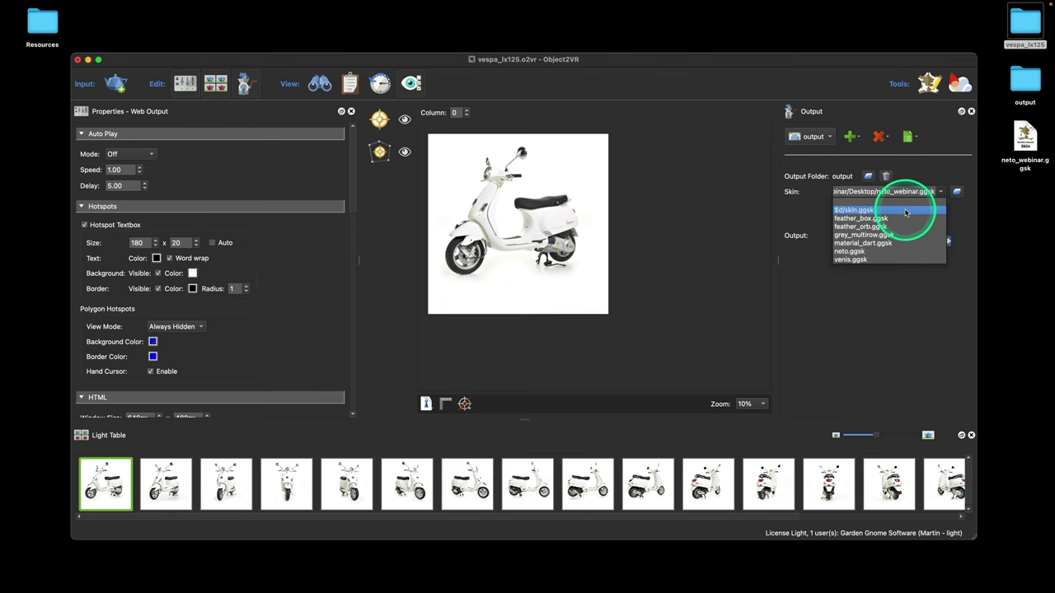
pyautogui.rightClick(1023, 153)
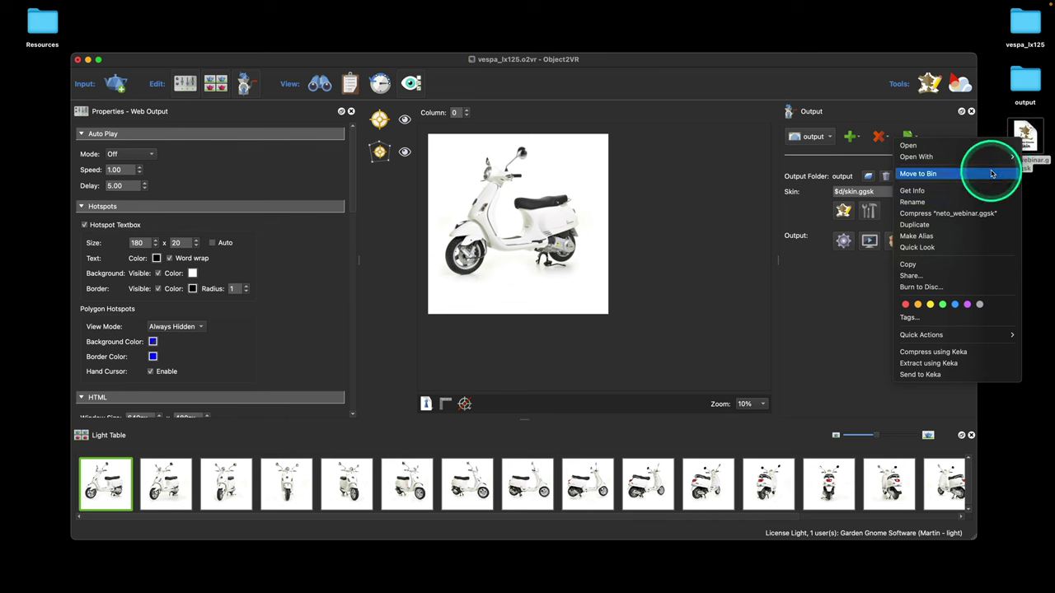
pyautogui.click(992, 173)
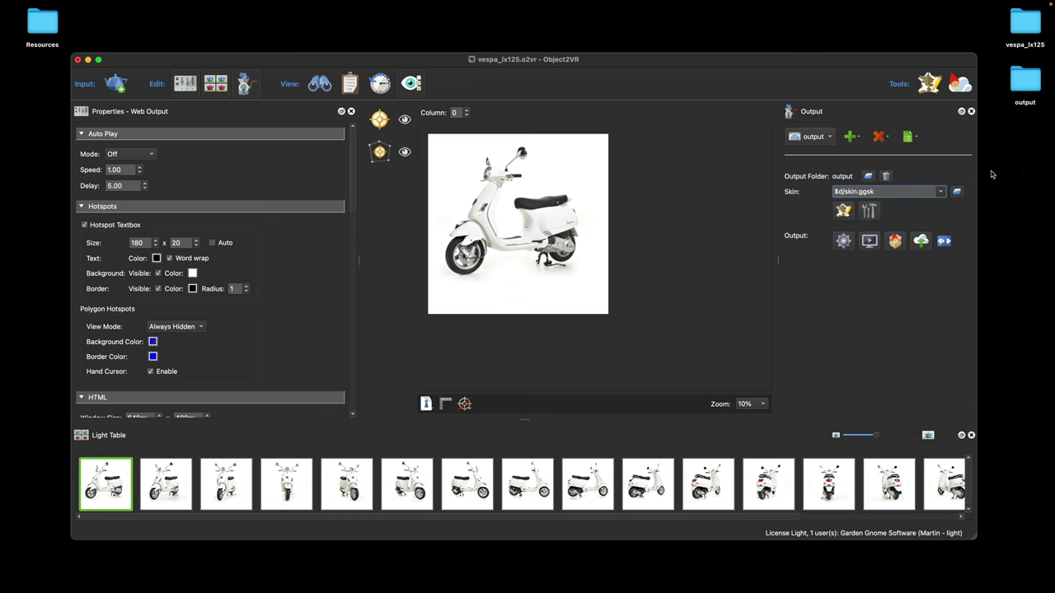
# - Open the existing web output in the browser, inspect which skin it uses, and close the window
pyautogui.click(869, 241)
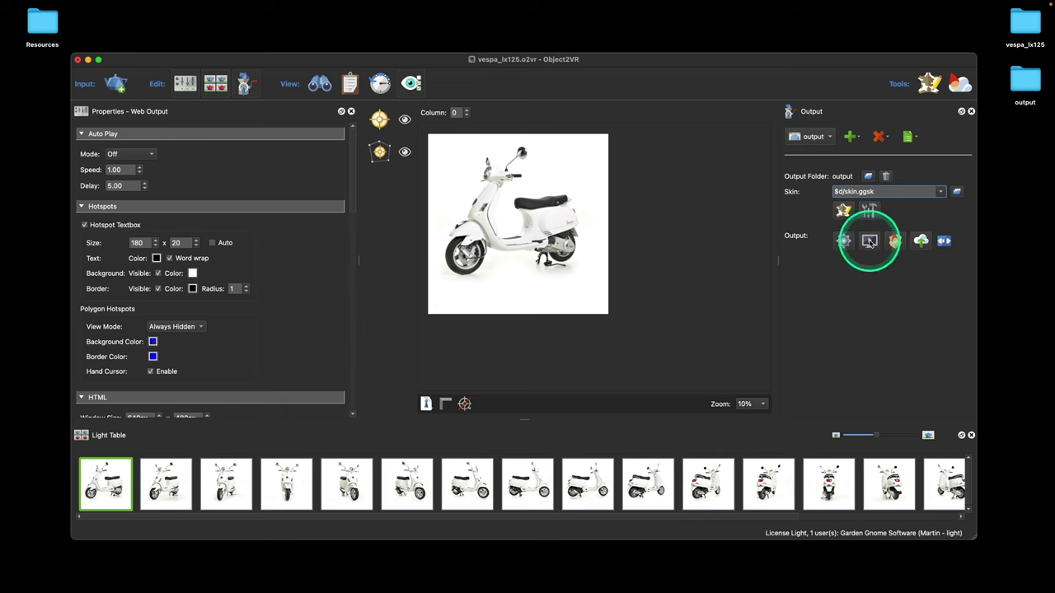
pyautogui.moveTo(702, 104); pyautogui.dragTo(714, 47)
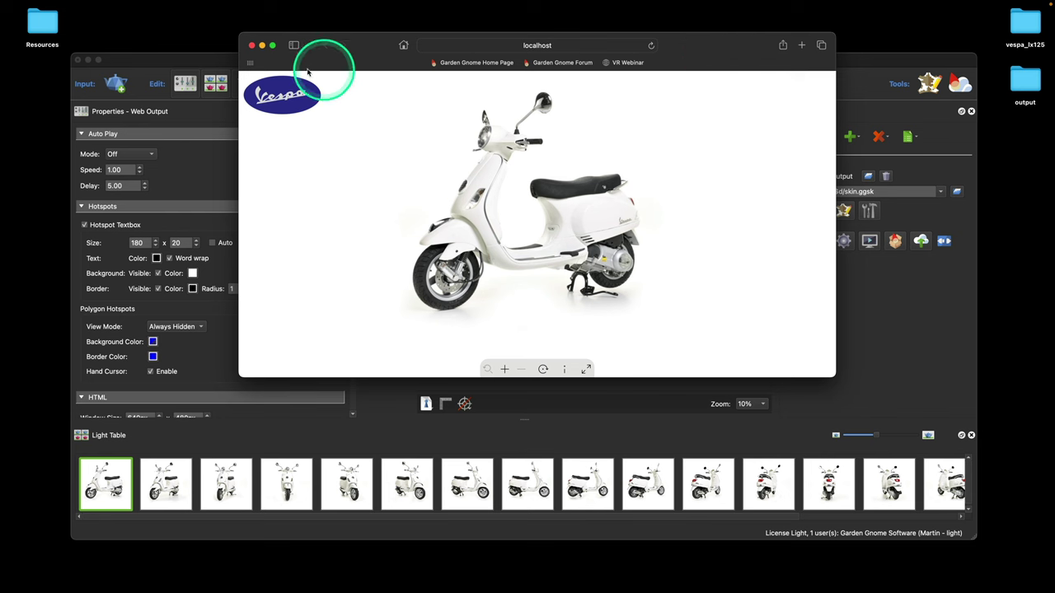
pyautogui.click(253, 46)
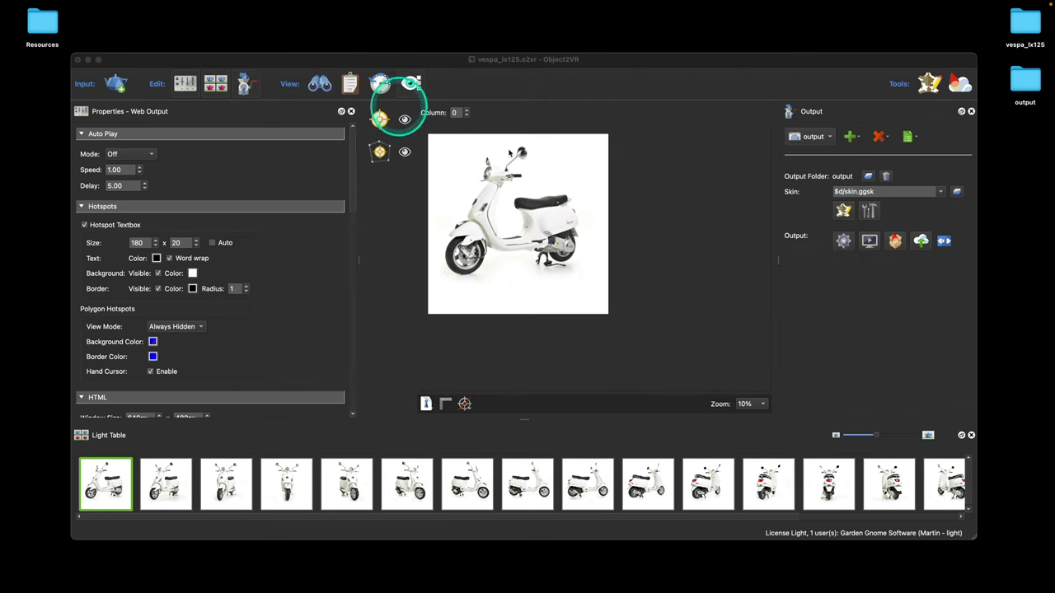
# - Regenerate the web output with $d/skin.ggsk over the existing files, check the controls in the browser, and close it
pyautogui.click(840, 241)
pyautogui.click(573, 215)
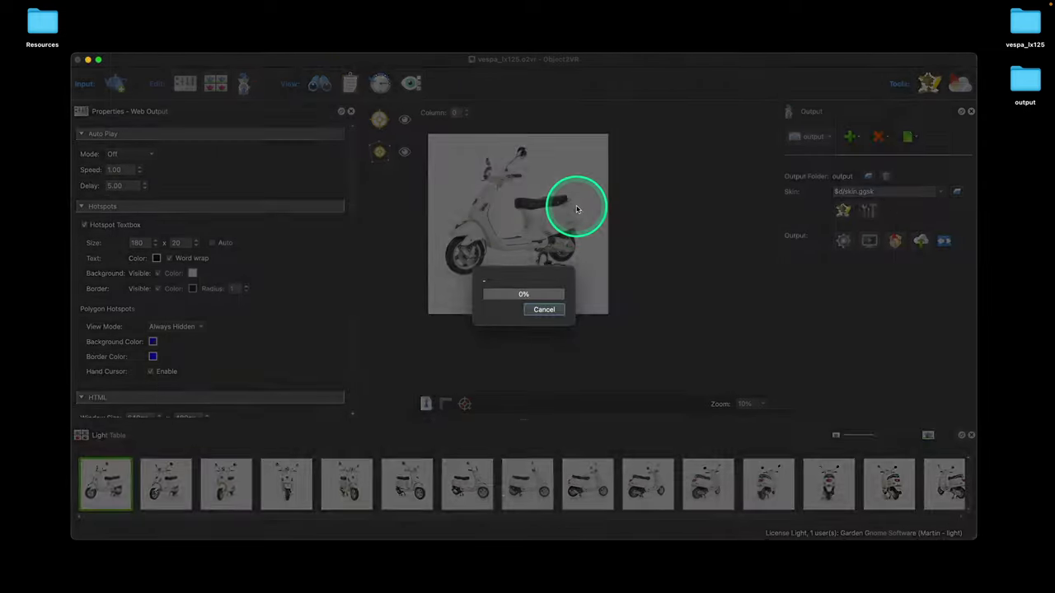
pyautogui.click(505, 356)
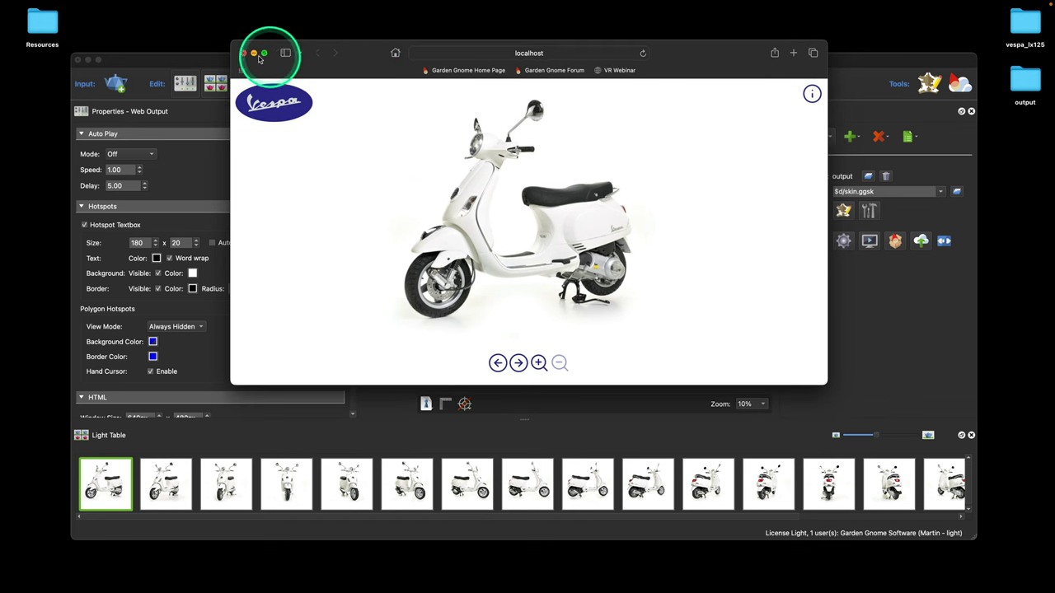
pyautogui.click(251, 46)
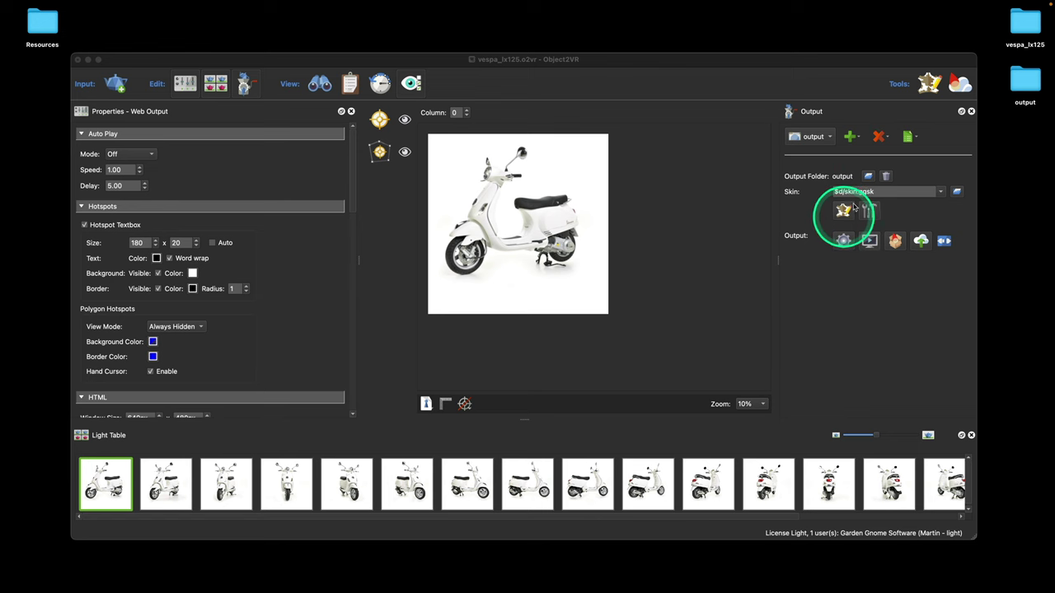
# - Launch an independent Skin Editor and load the recently used skin.ggsk into it
pyautogui.click(930, 82)
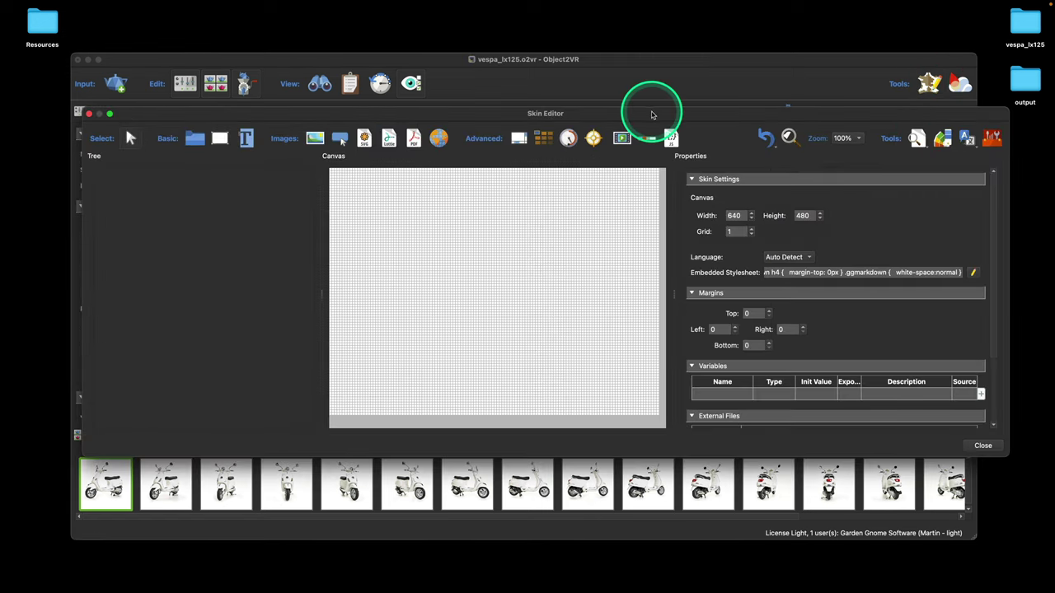
pyautogui.moveTo(652, 113); pyautogui.dragTo(628, 87)
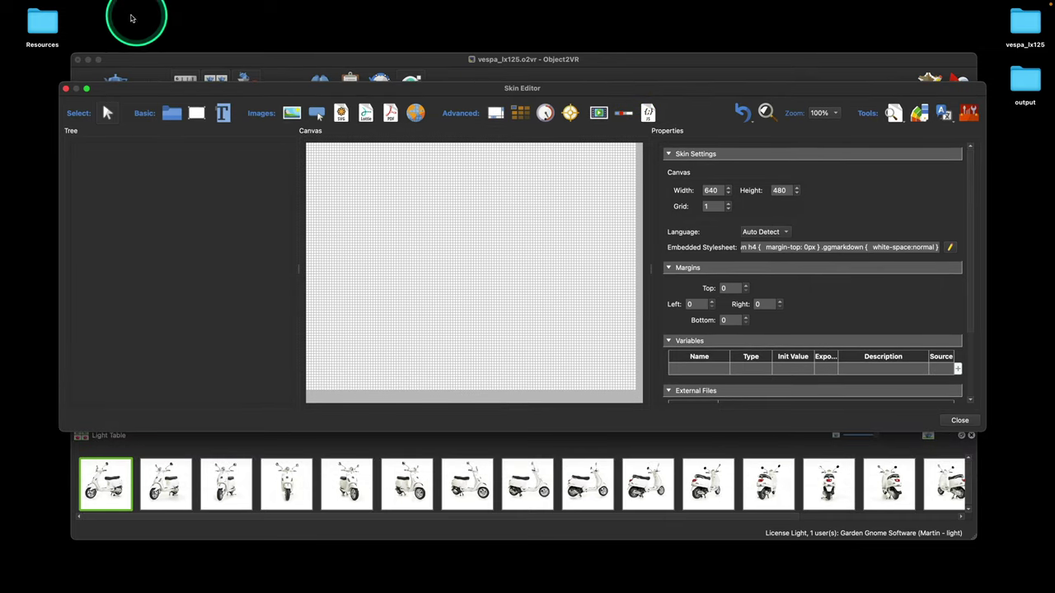
pyautogui.click(82, 6)
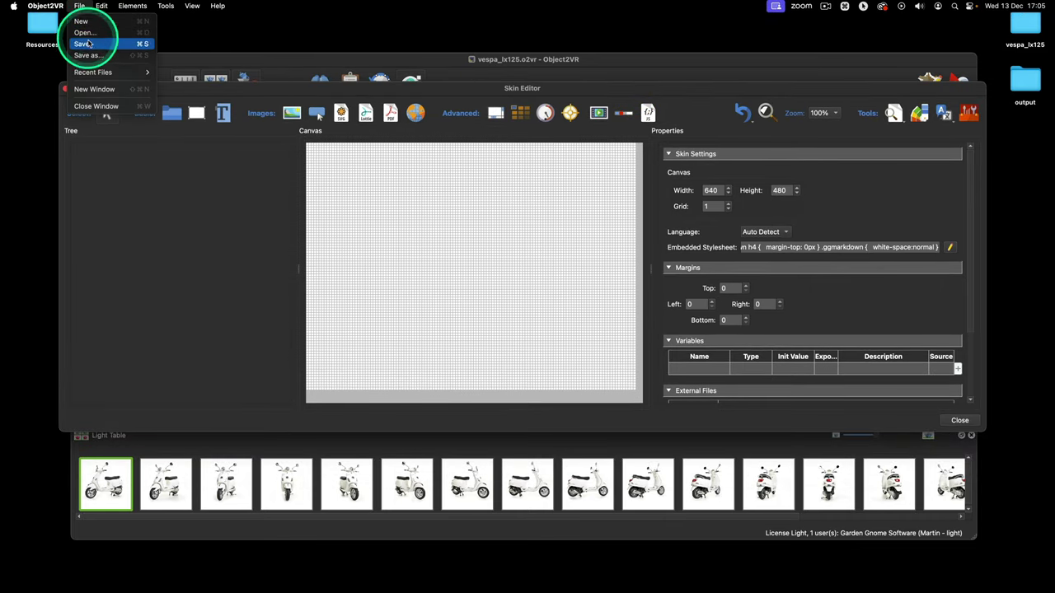
pyautogui.moveTo(112, 72)
pyautogui.click(174, 72)
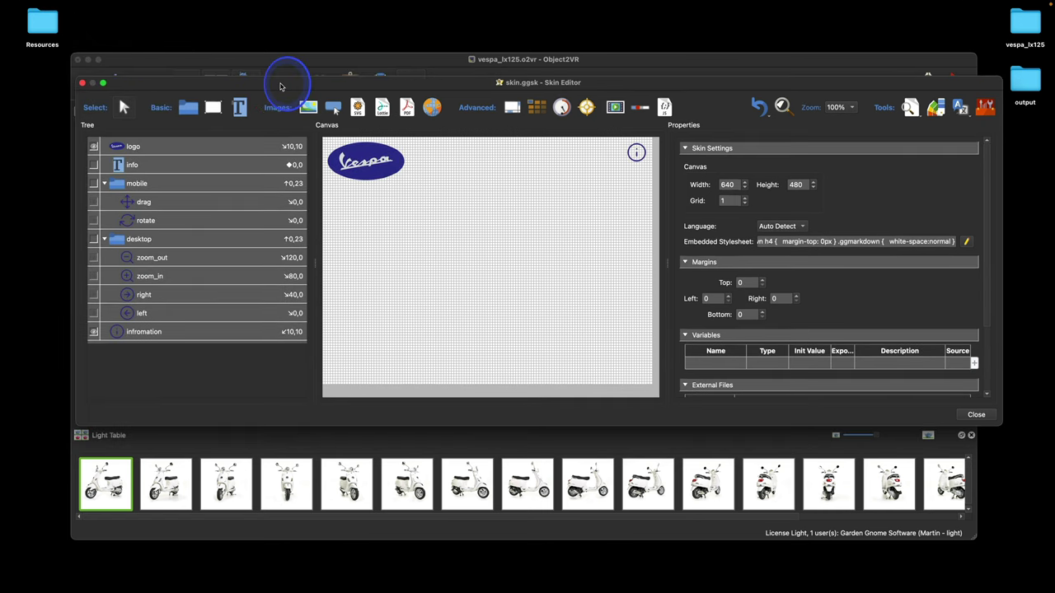
# - Open the output's skin.ggsk in a second Skin Editor, arrange both editors for comparison, and select the info element in the independent one
pyautogui.moveTo(258, 118); pyautogui.dragTo(221, 248)
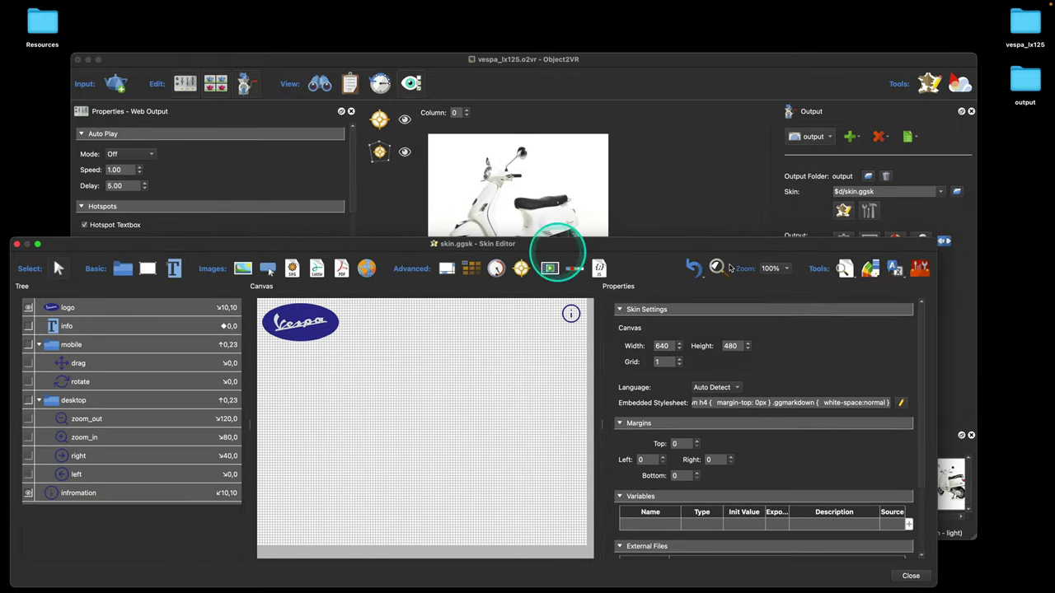
pyautogui.click(843, 211)
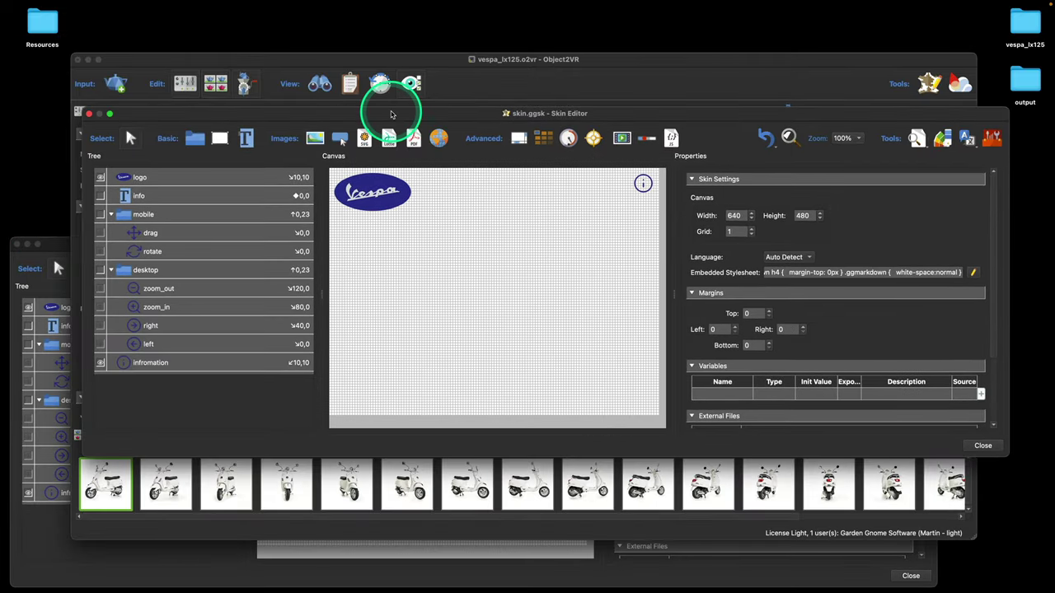
pyautogui.moveTo(394, 108); pyautogui.dragTo(490, 67)
pyautogui.moveTo(59, 244); pyautogui.dragTo(45, 290)
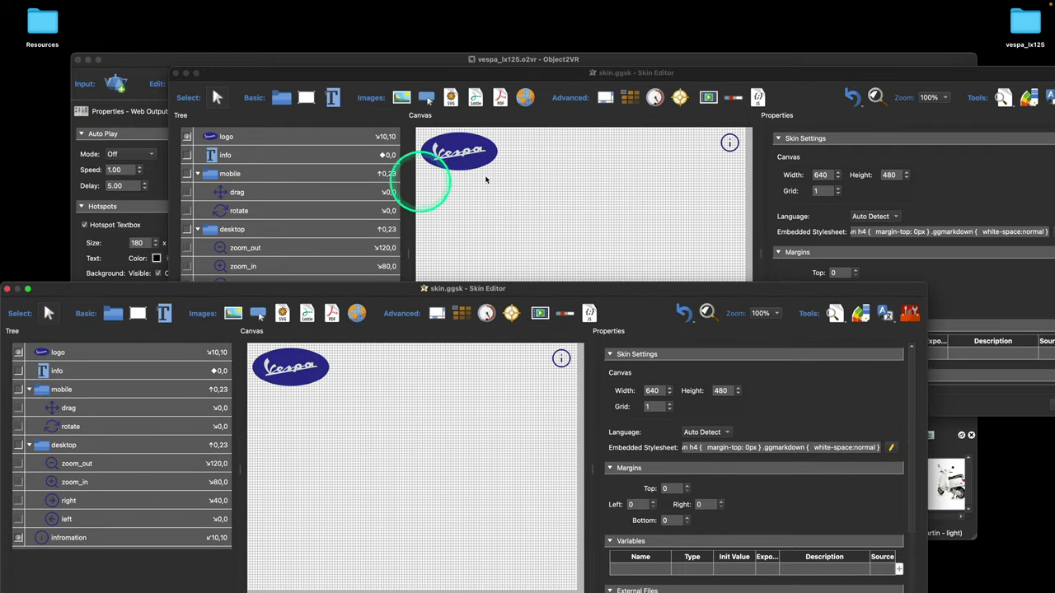
pyautogui.click(82, 371)
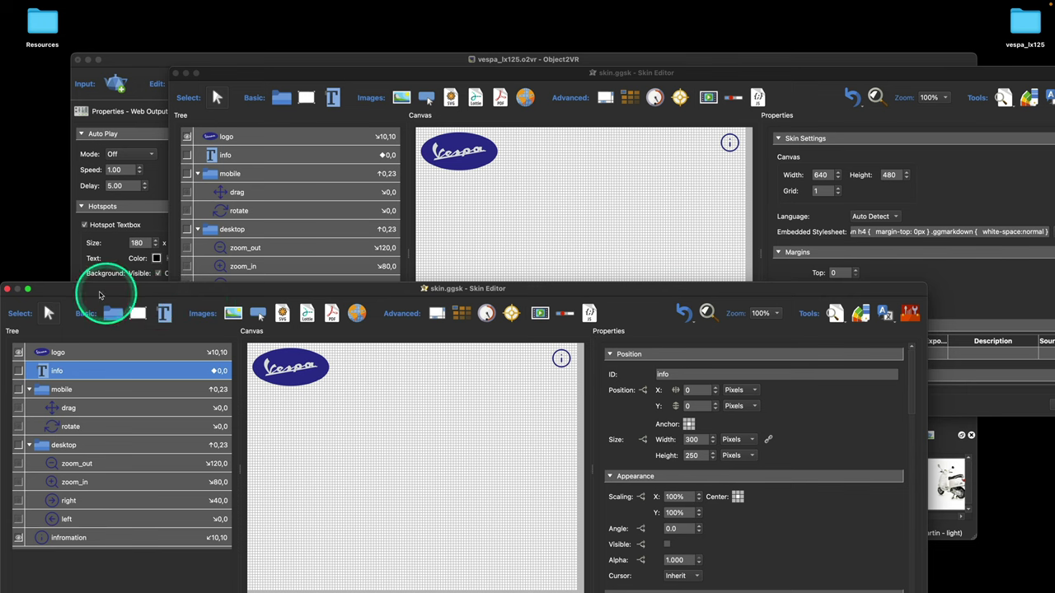
# - Close both Skin Editor windows to return to the vespa_lx125 project
pyautogui.click(8, 288)
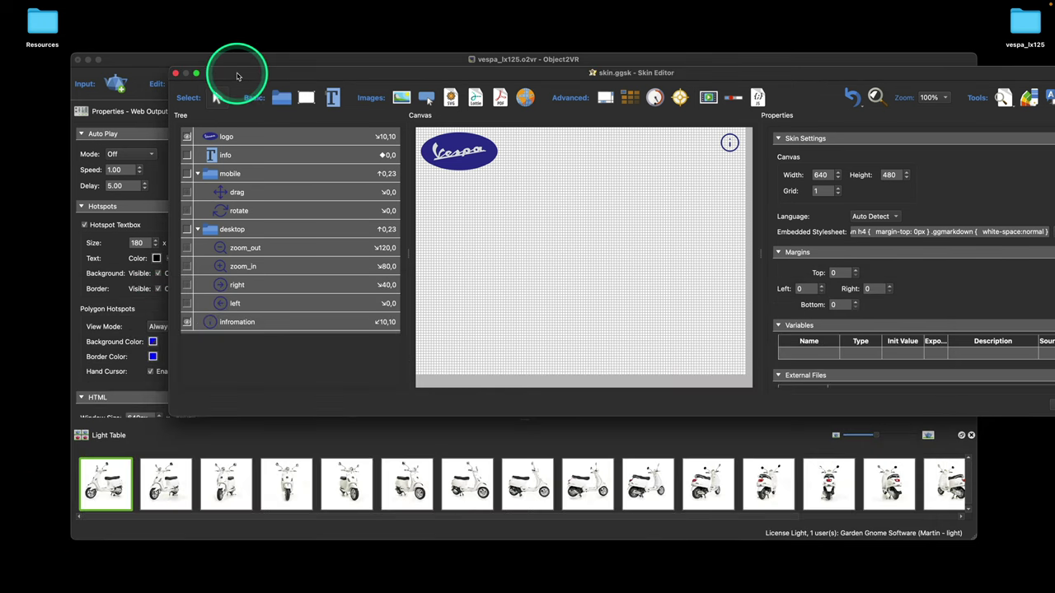
pyautogui.moveTo(235, 66); pyautogui.dragTo(207, 104)
pyautogui.click(137, 110)
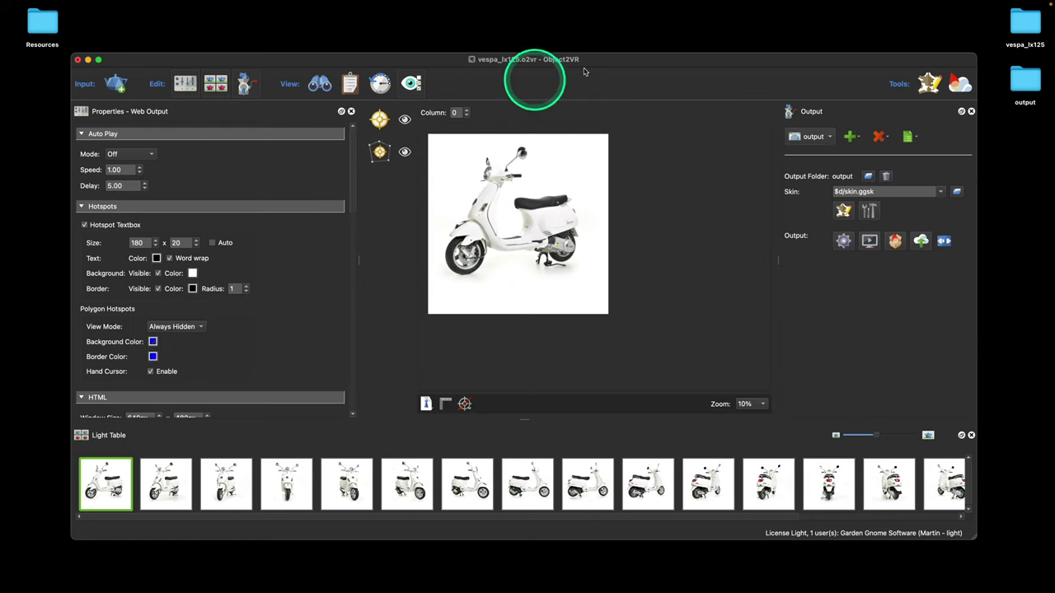
pyautogui.moveTo(624, 57); pyautogui.dragTo(674, 42)
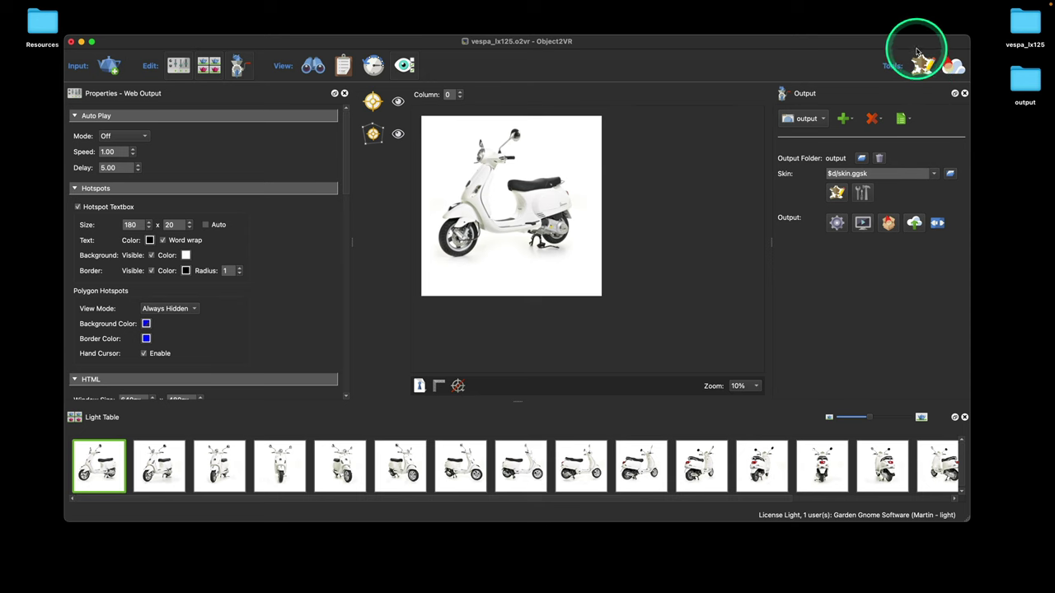
pyautogui.moveTo(921, 47); pyautogui.dragTo(907, 53)
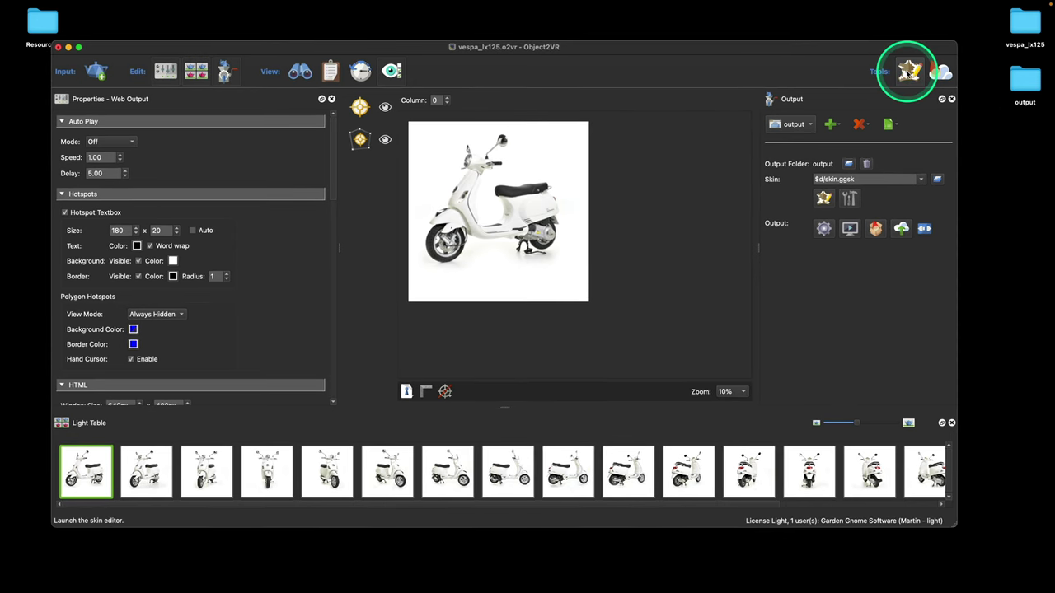